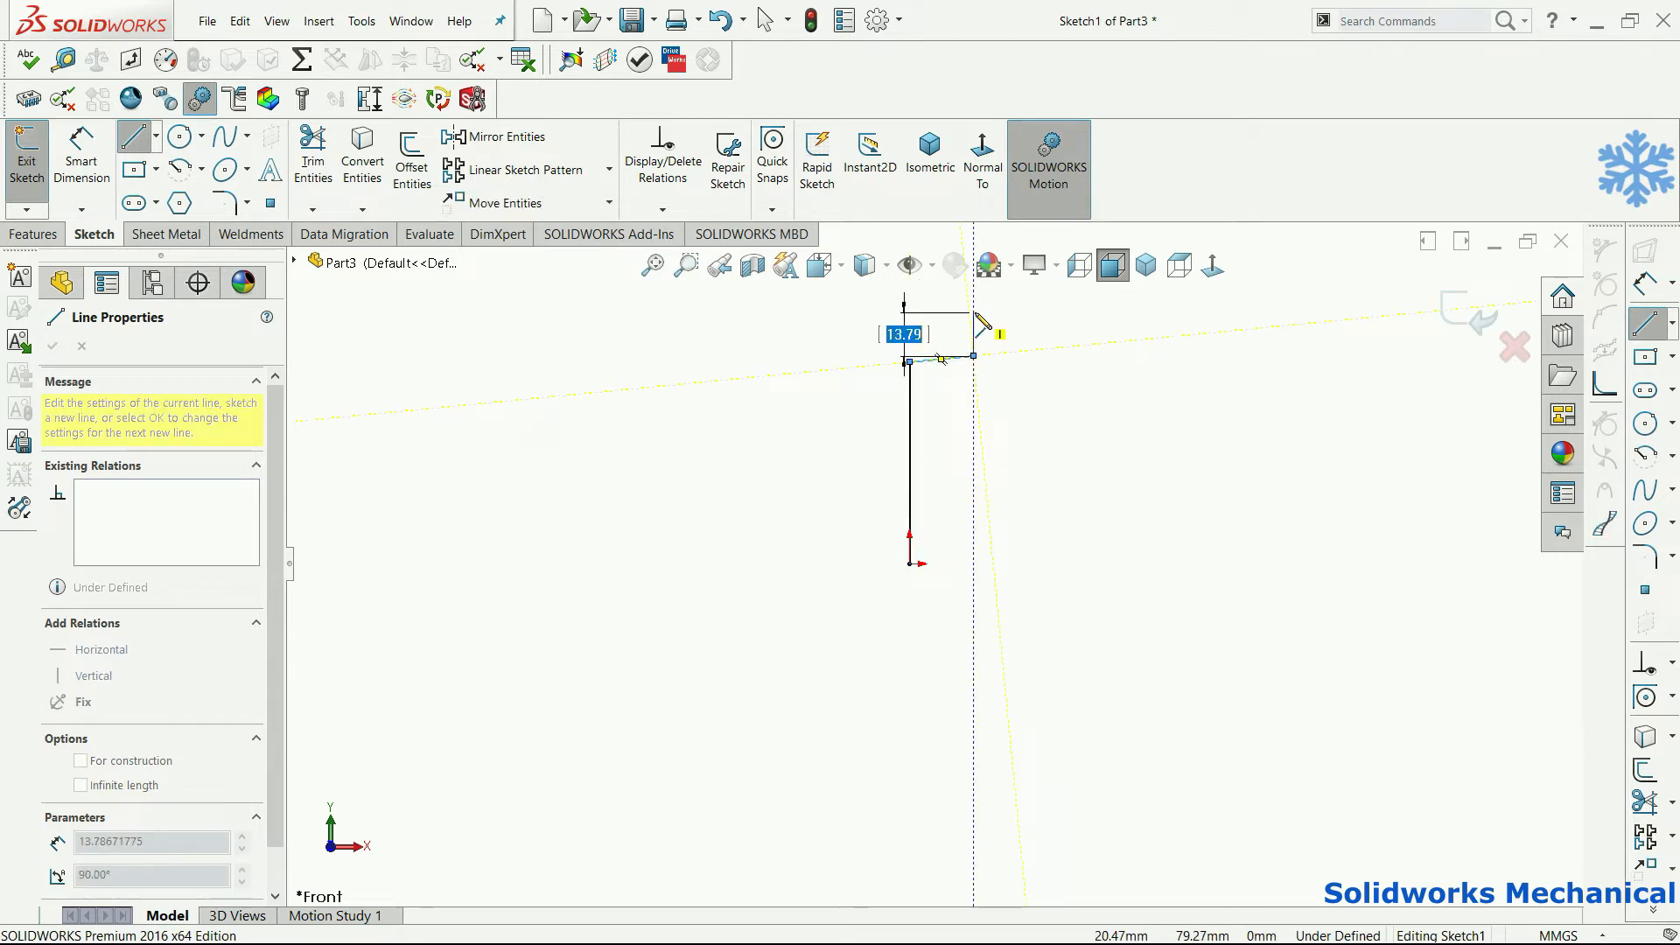
- Sketch a line about 20 mm long from the top of the vertical line and make it horizontal
{"action": "left_click", "coordinate": [973, 355]}
{"action": "key", "text": "Escape"}
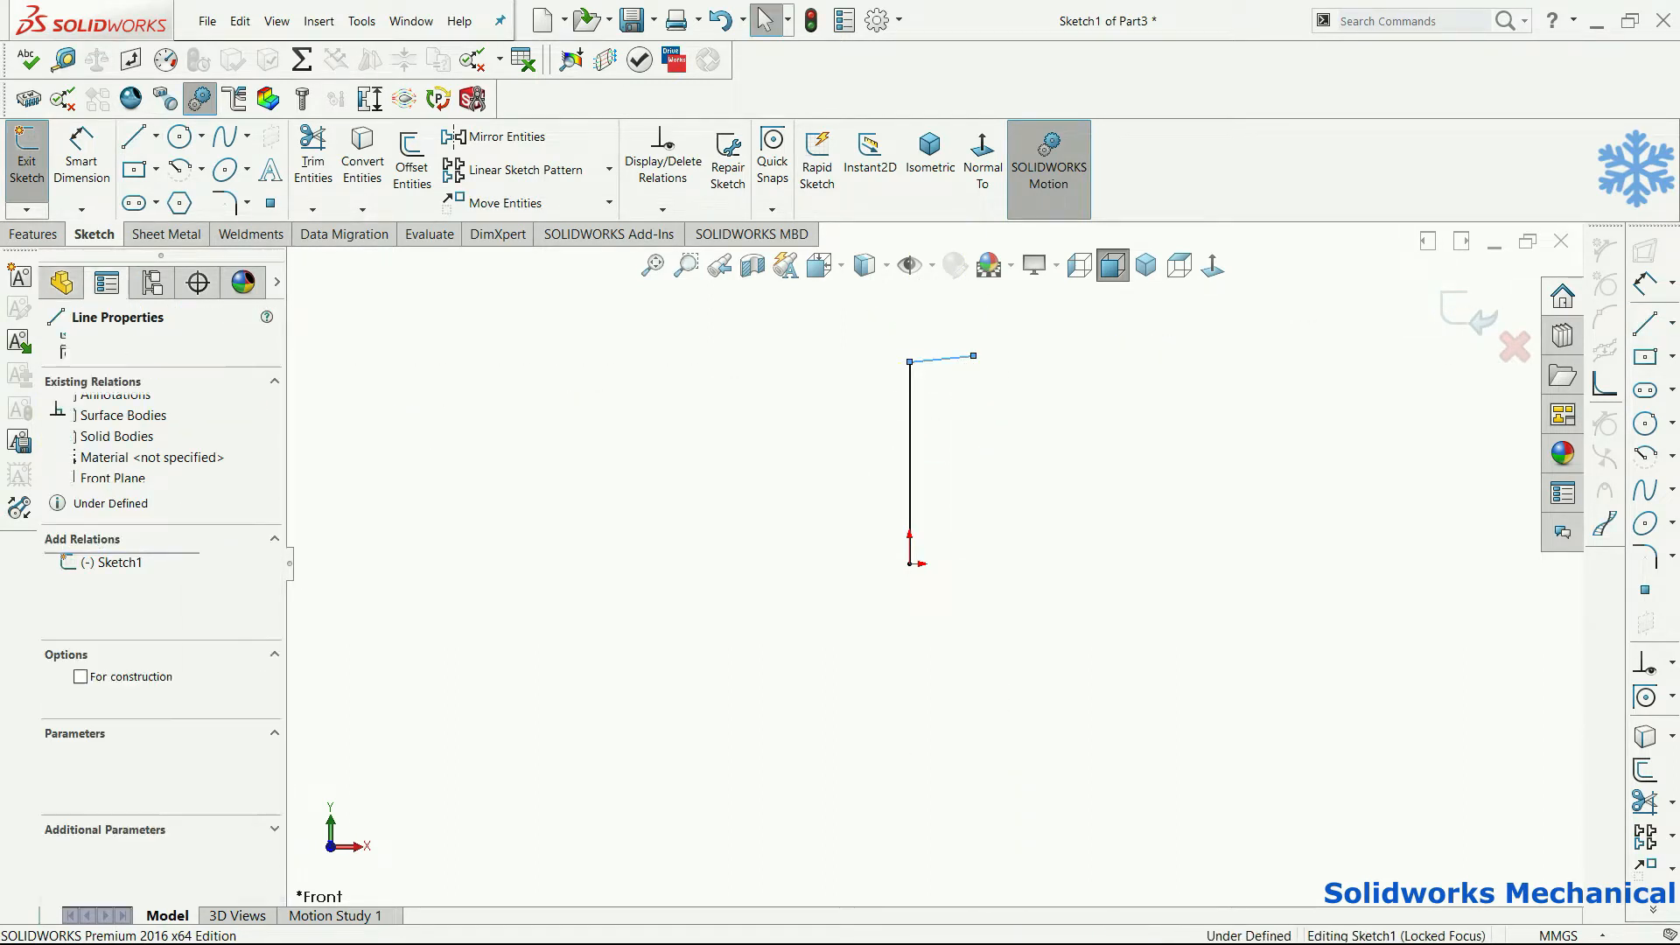
{"action": "left_click", "coordinate": [58, 565]}
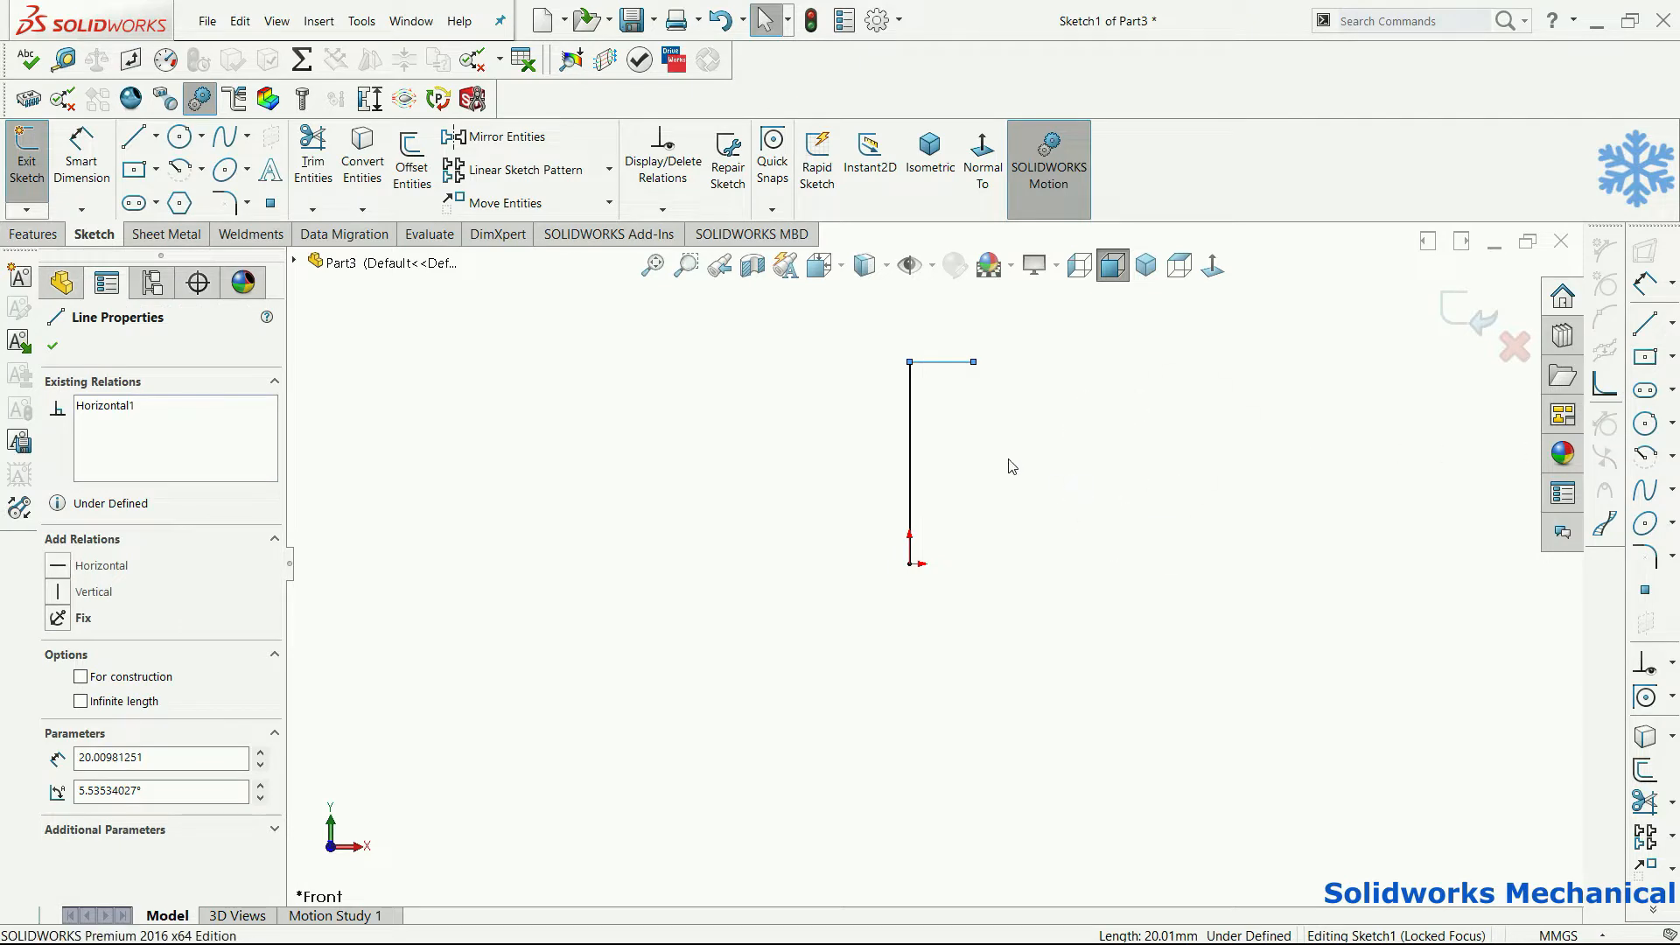
- Continue the profile with the neck's left wall about 15 mm high and a rectangular upper flange overhanging the neck on both sides
{"action": "key", "text": "l"}
{"action": "left_click", "coordinate": [973, 361]}
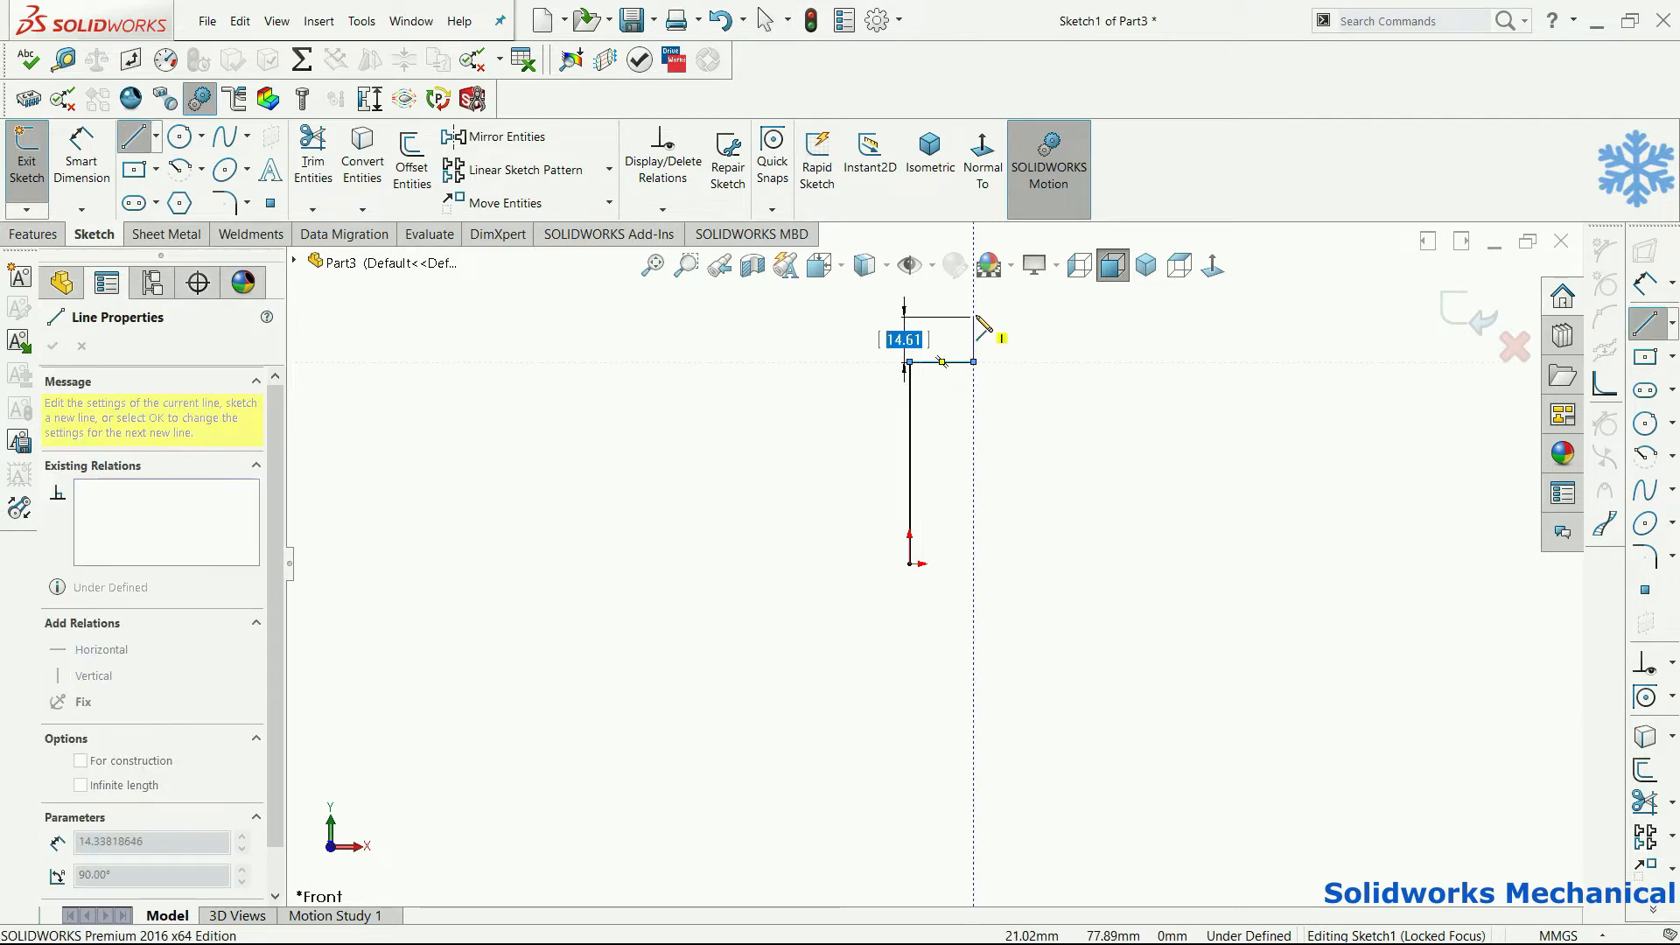
{"action": "left_click", "coordinate": [973, 314]}
{"action": "key", "text": "z"}
{"action": "left_click", "coordinate": [940, 314]}
{"action": "left_click", "coordinate": [940, 263]}
{"action": "left_click", "coordinate": [1058, 357]}
{"action": "left_click", "coordinate": [1057, 390]}
{"action": "left_click", "coordinate": [1026, 390]}
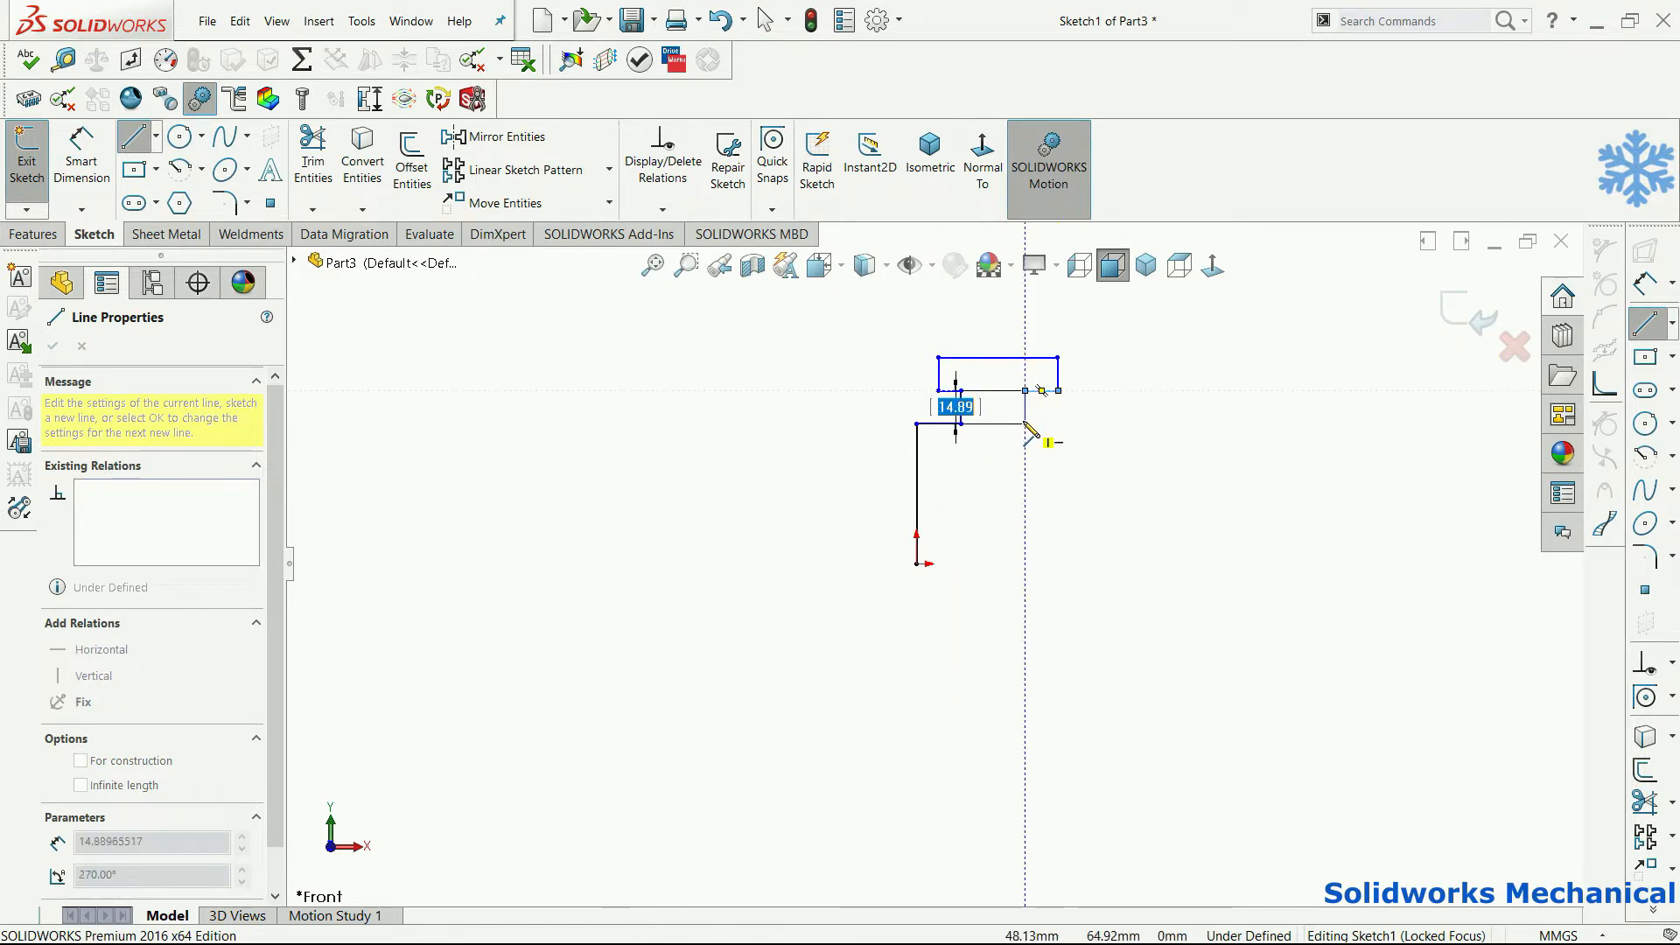
- Close the profile with the neck's right wall and a wider base block, and trim the vertical line left below it
{"action": "left_click", "coordinate": [1026, 424]}
{"action": "left_click", "coordinate": [1058, 423]}
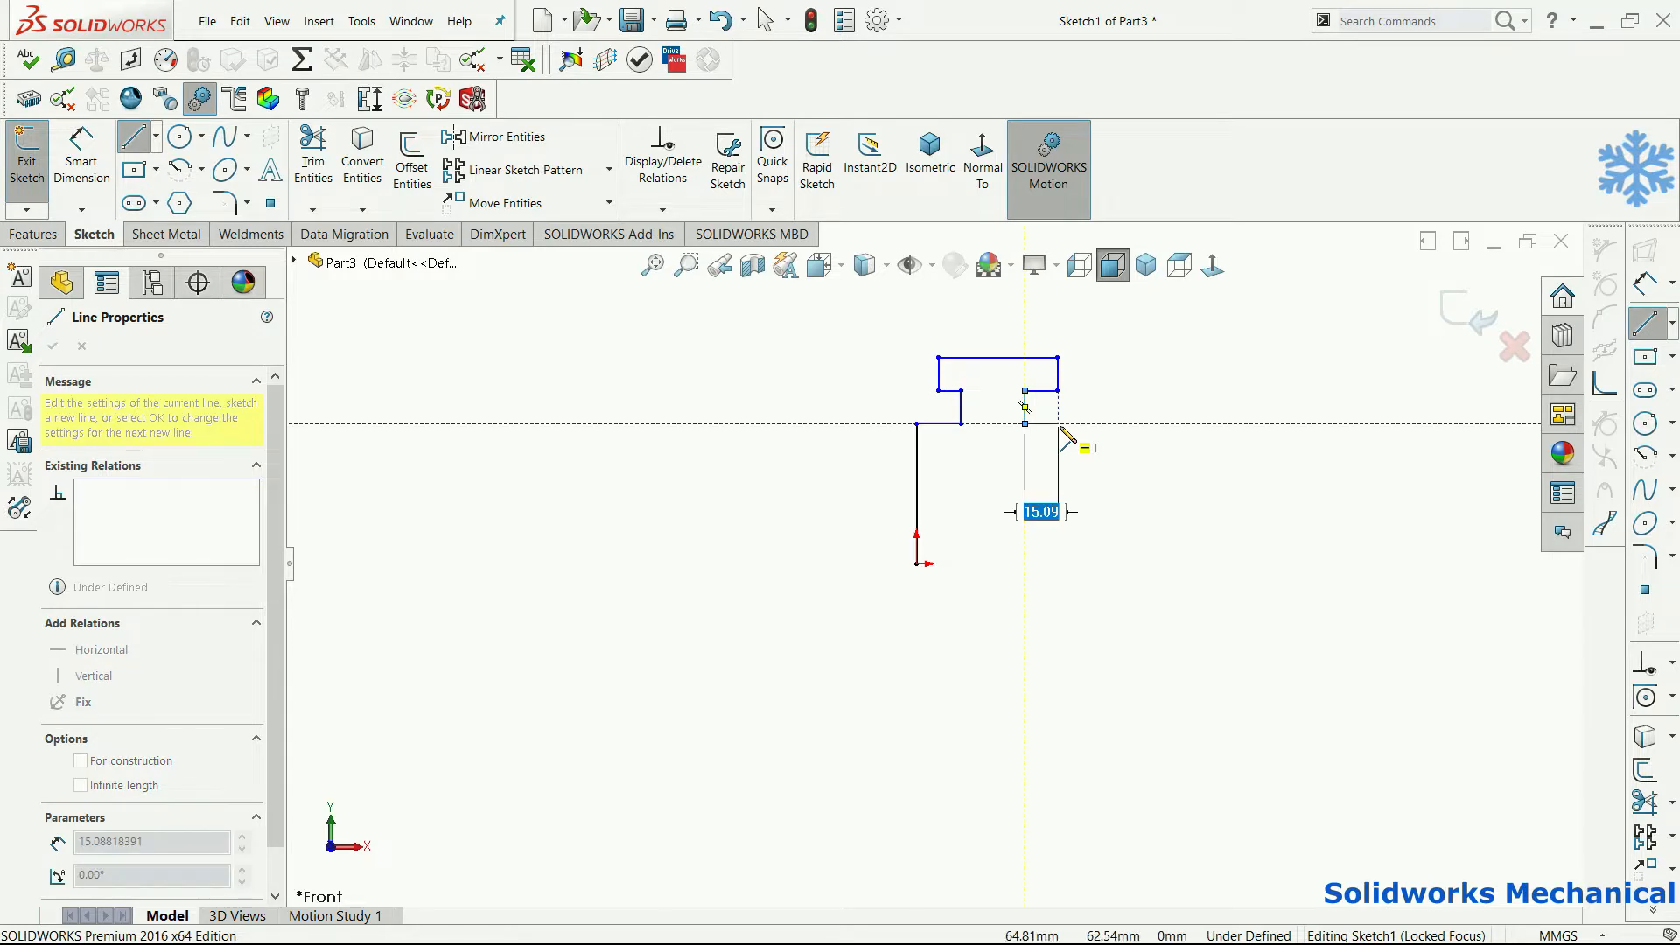
{"action": "left_click", "coordinate": [1057, 480]}
{"action": "left_click", "coordinate": [916, 481]}
{"action": "left_click", "coordinate": [306, 162]}
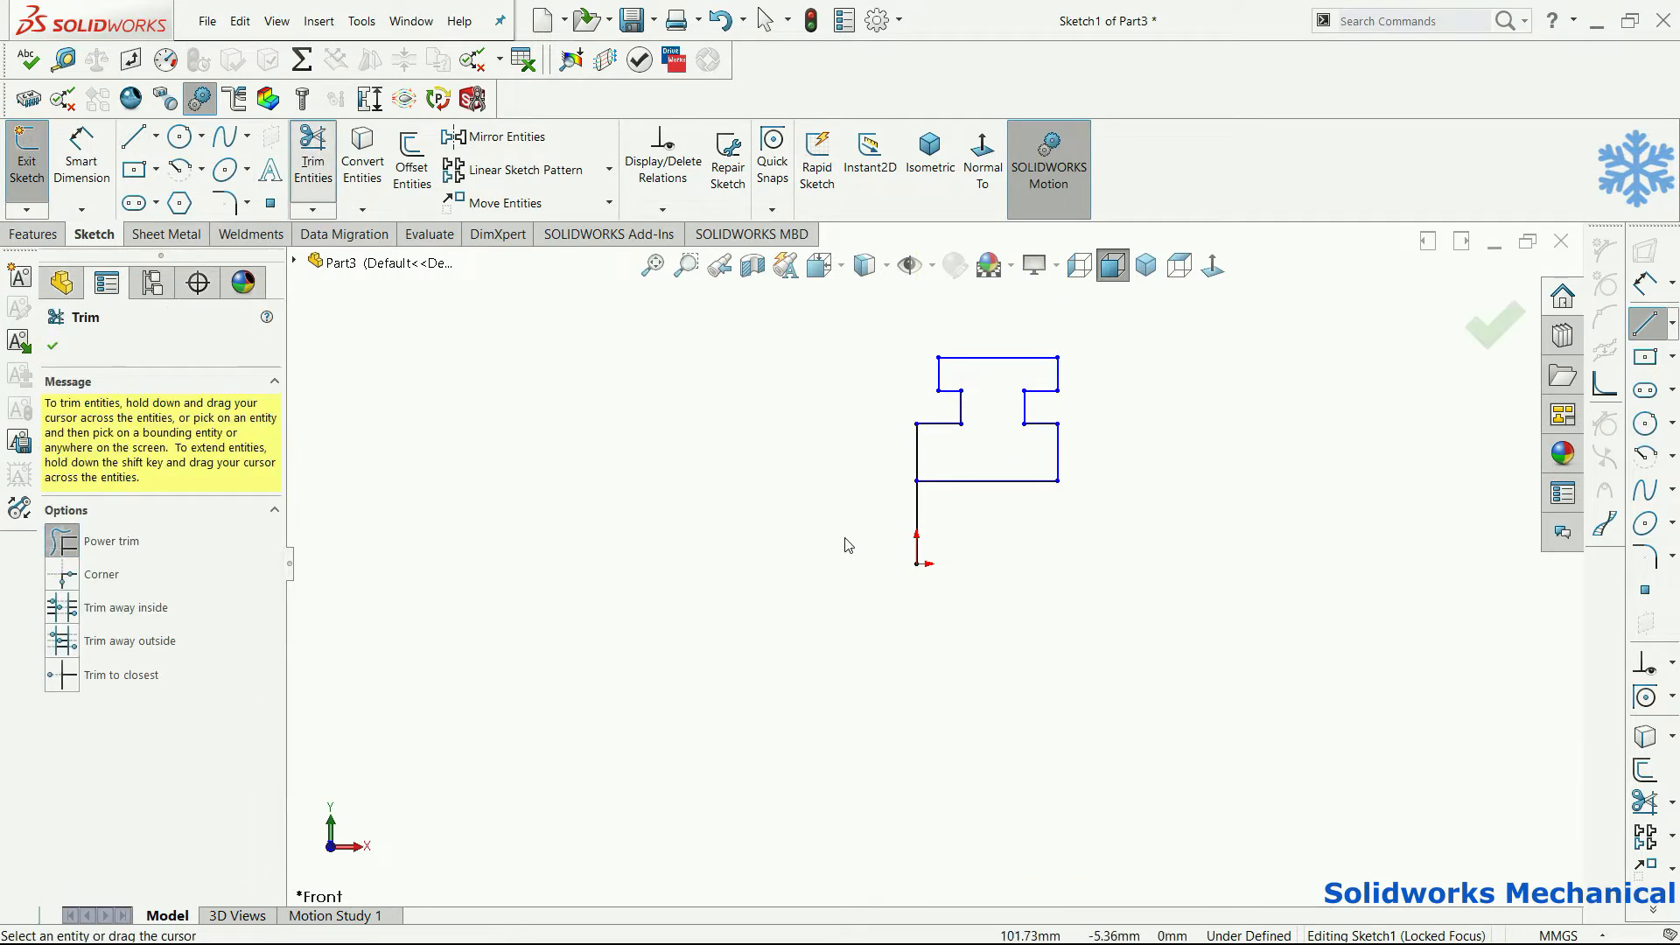
- Draw a horizontal centerline about 64 mm long from the origin, ending below the base block's right edge
{"action": "left_click", "coordinate": [156, 136]}
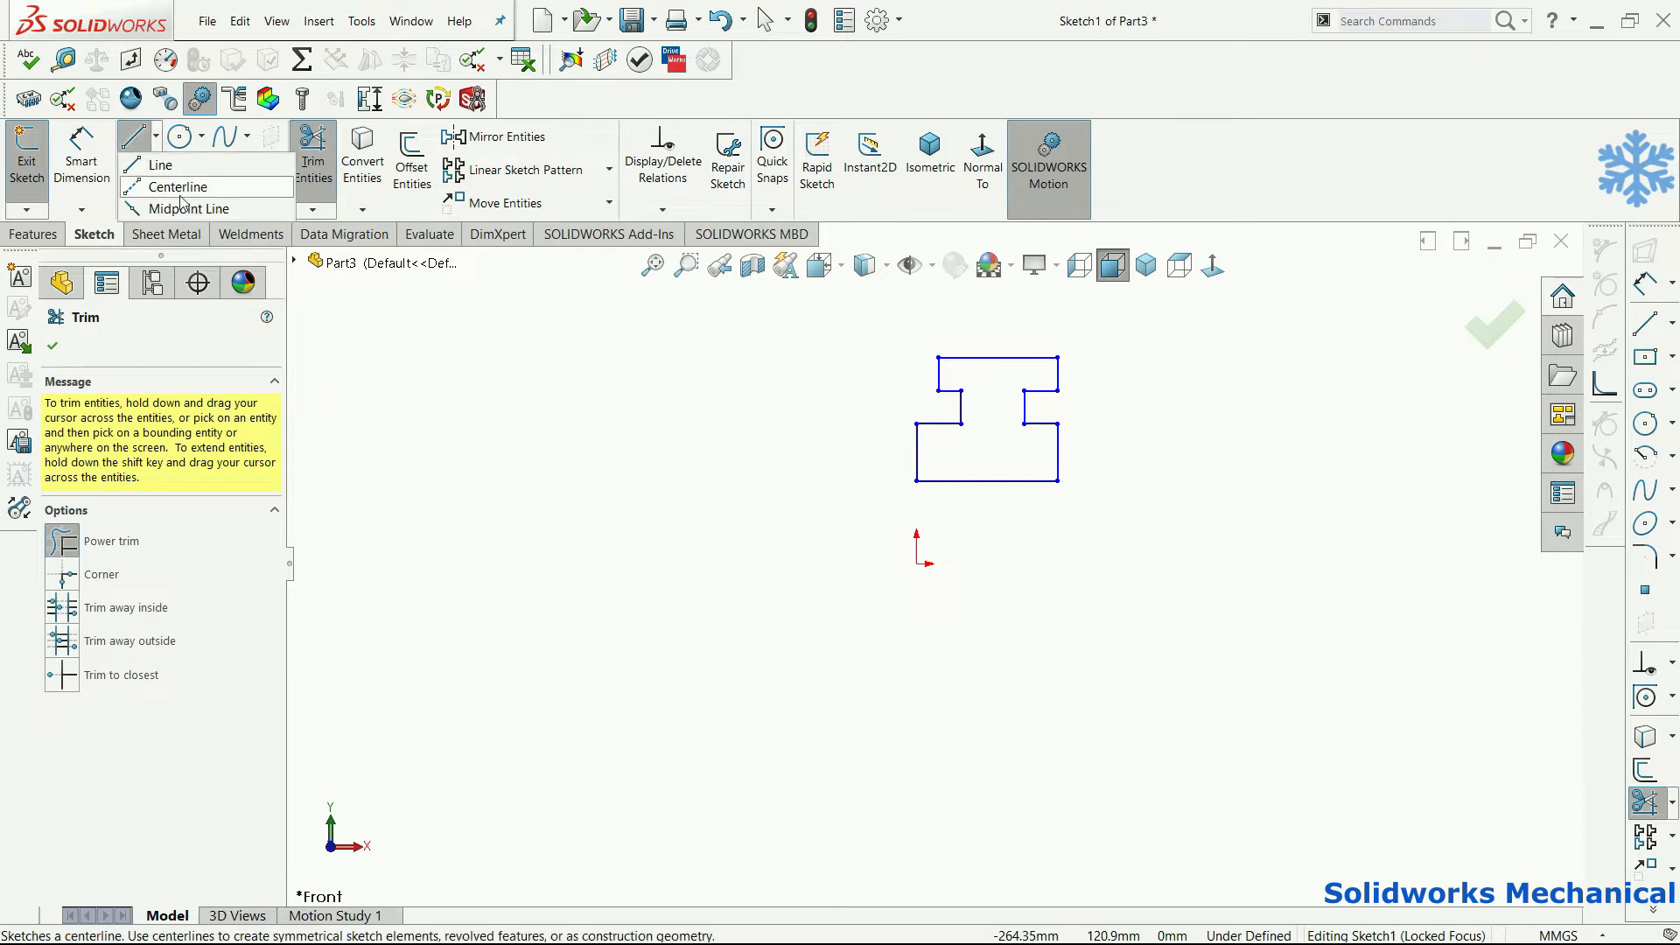
{"action": "left_click", "coordinate": [171, 183]}
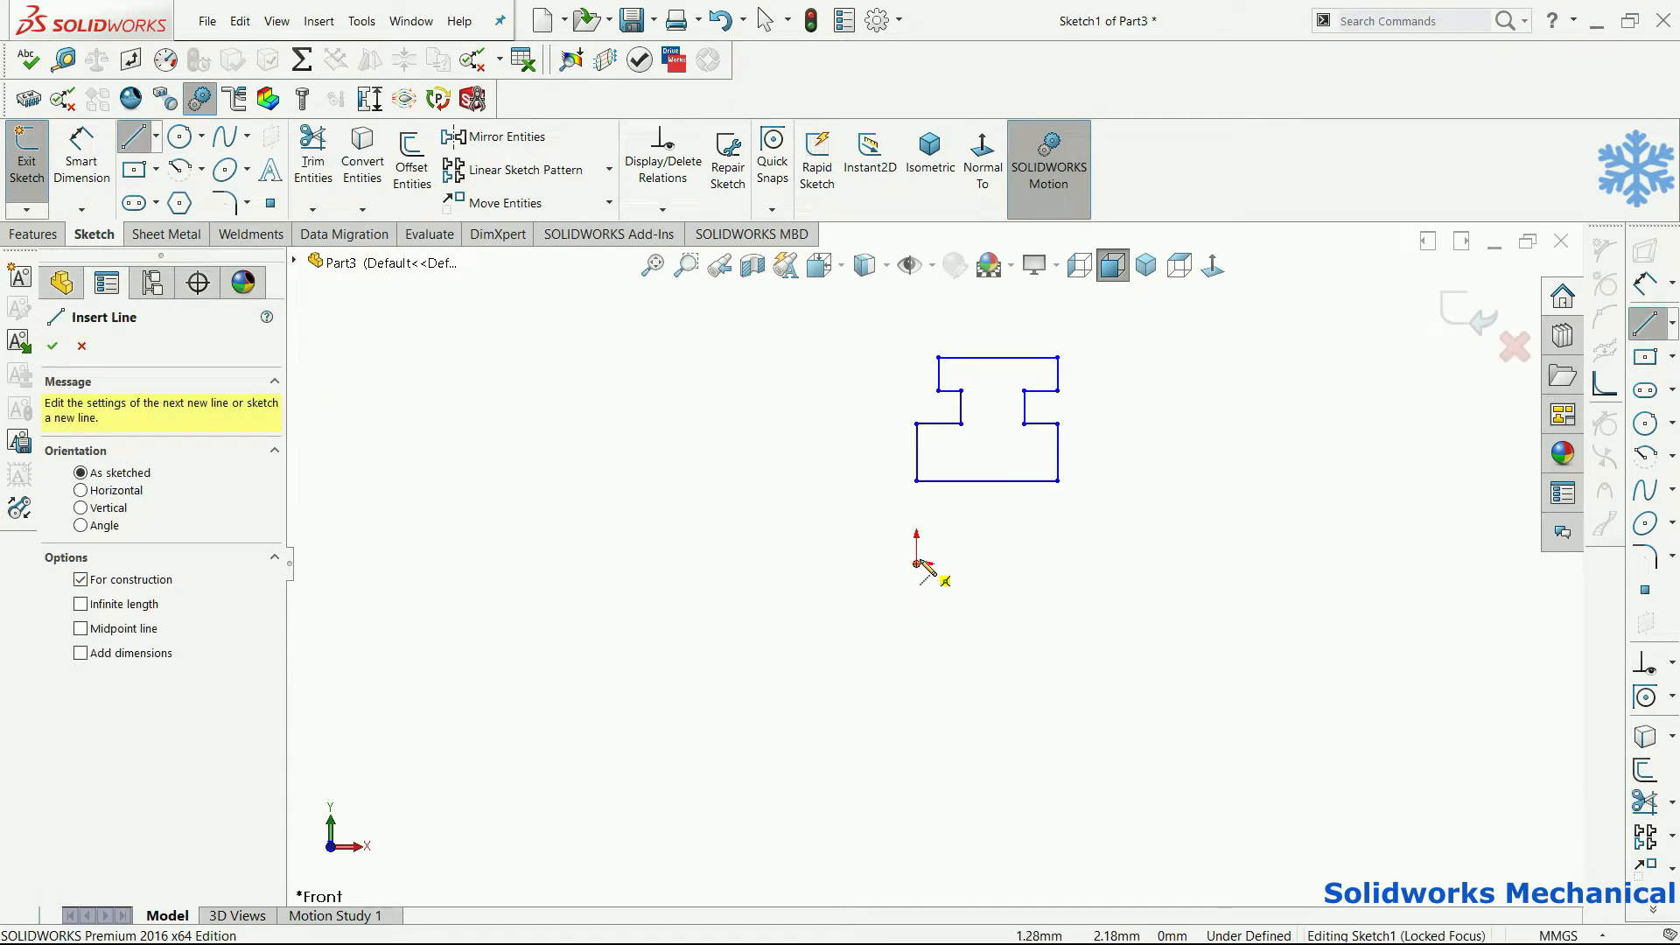
{"action": "left_click", "coordinate": [917, 563]}
{"action": "left_click", "coordinate": [1058, 563]}
- Dimension the centerline's length as 86 mm
{"action": "right_click_drag", "start_coordinate": [1081, 597], "coordinate": [1005, 623]}
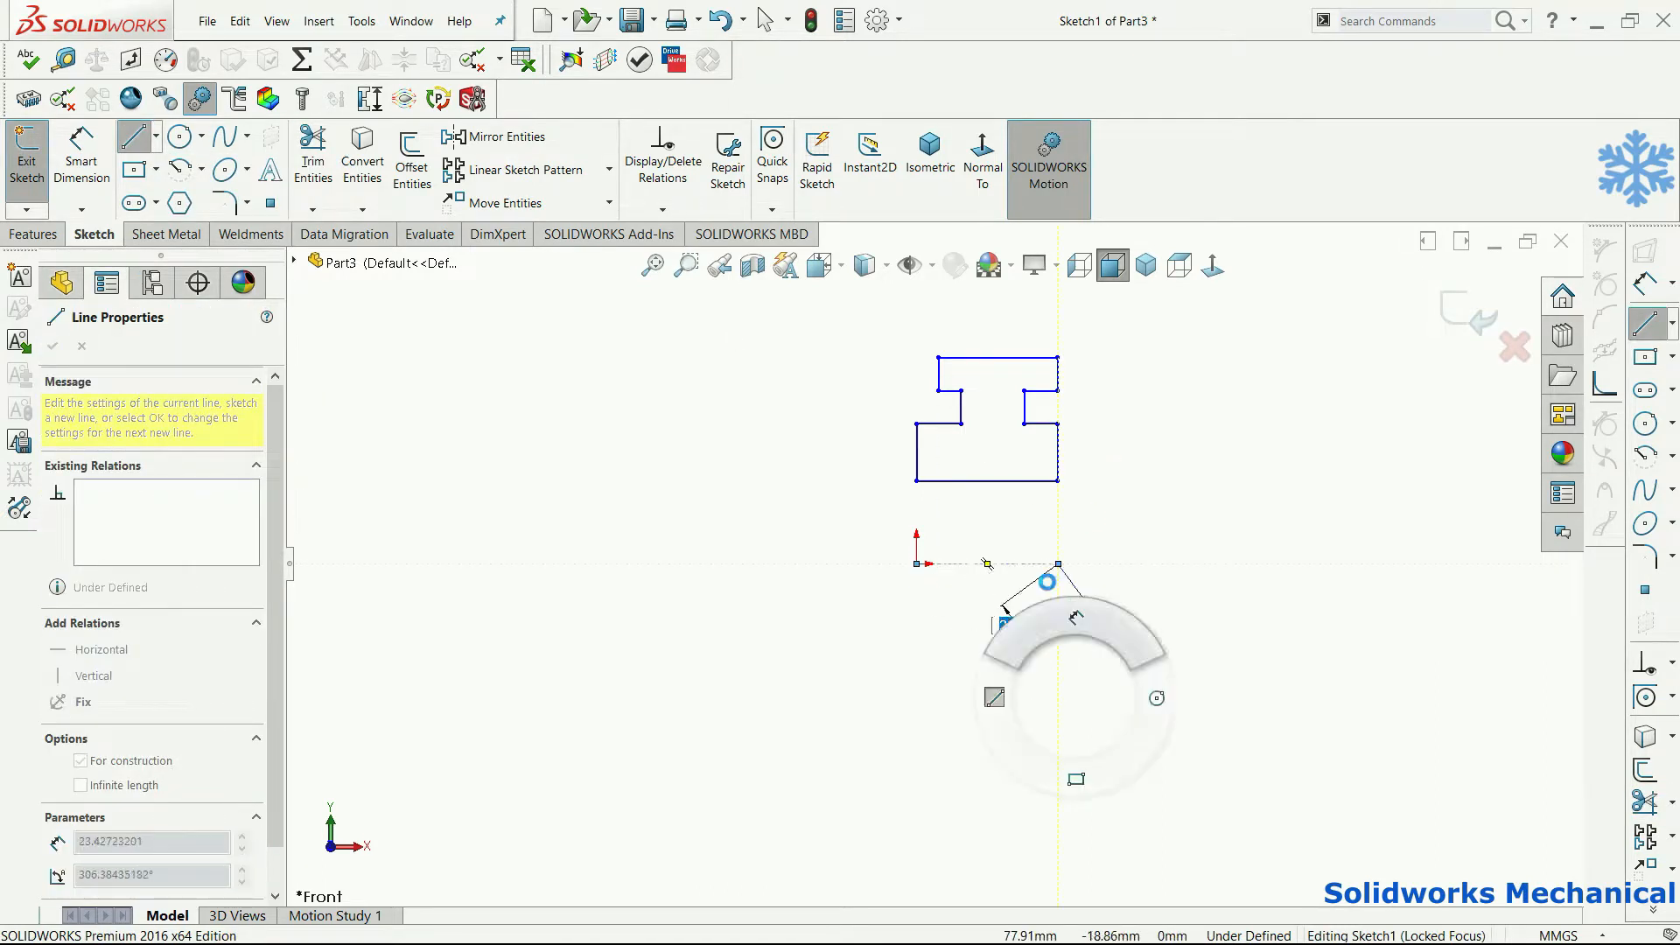
{"action": "left_click", "coordinate": [1015, 563]}
{"action": "left_click", "coordinate": [1019, 613]}
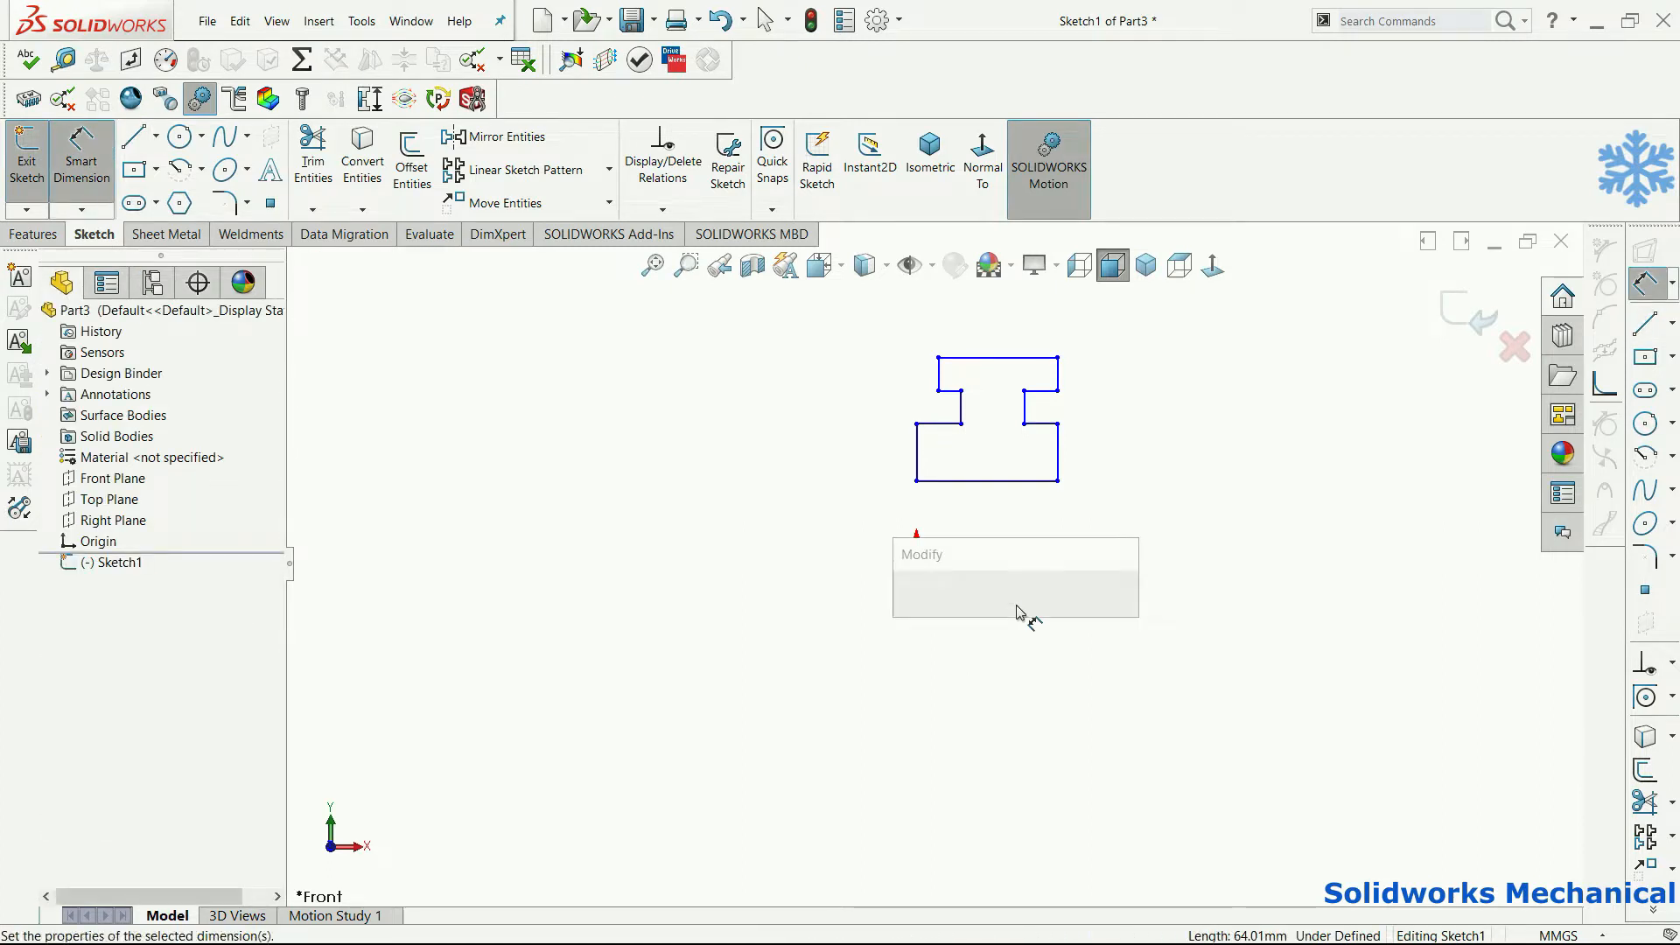
{"action": "type", "text": "86"}
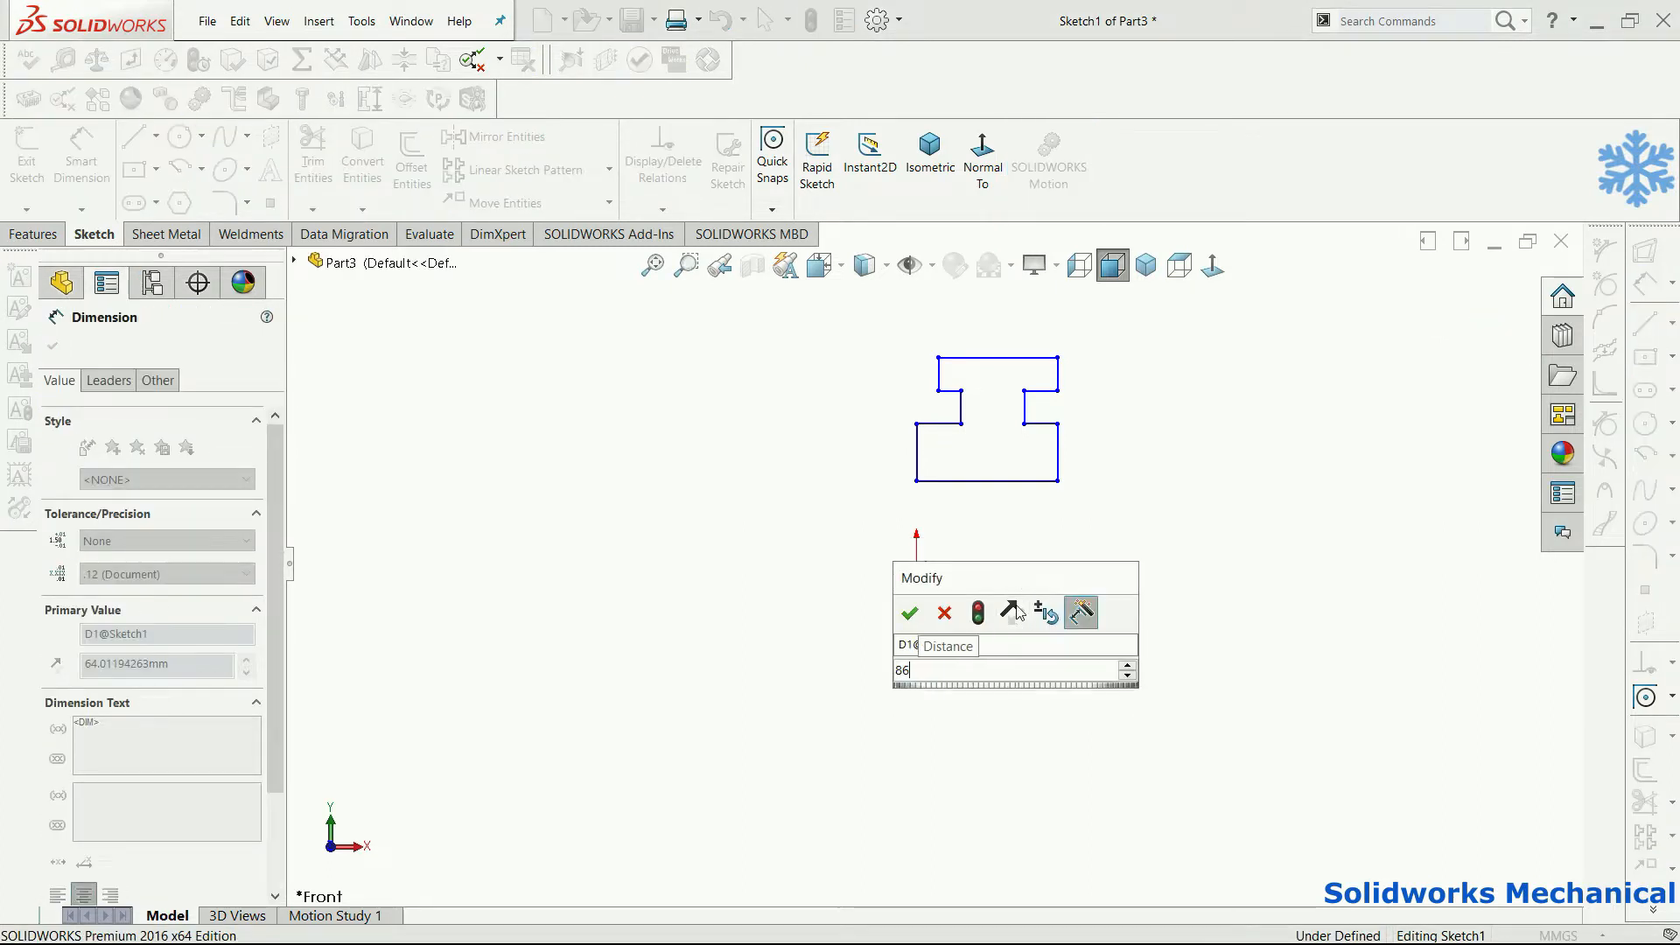
{"action": "key", "text": "Return"}
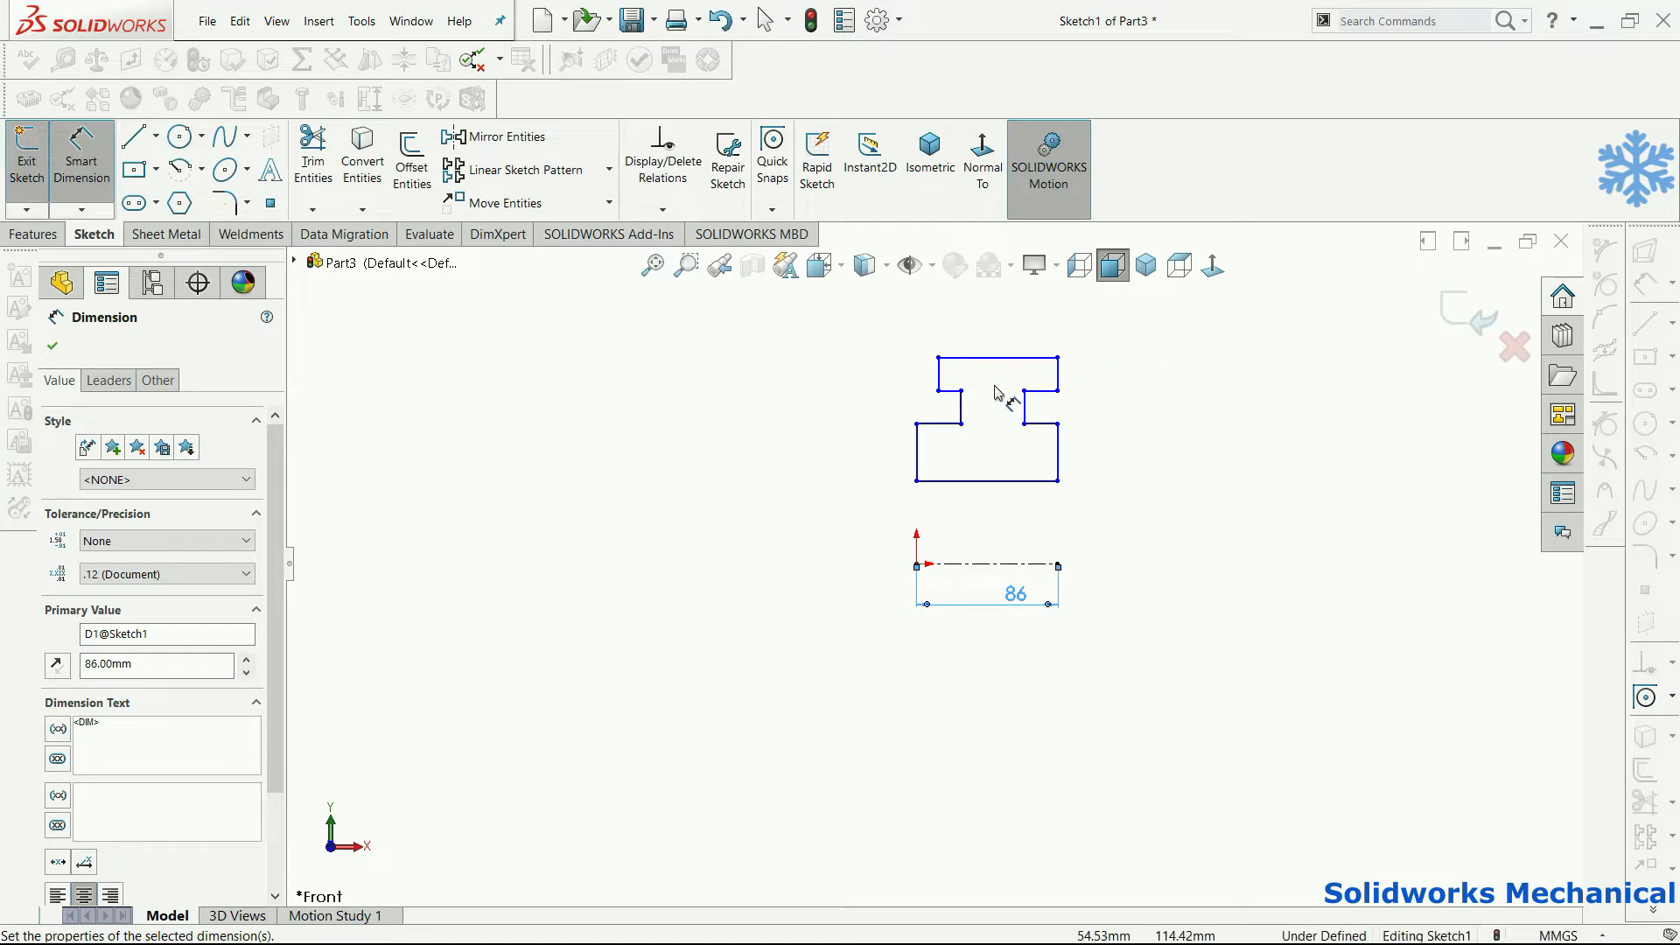
- Dimension the upper flange's left overhang, from its left edge to the neck's left wall, as 20 mm
{"action": "key", "text": "f"}
{"action": "left_click", "coordinate": [906, 490]}
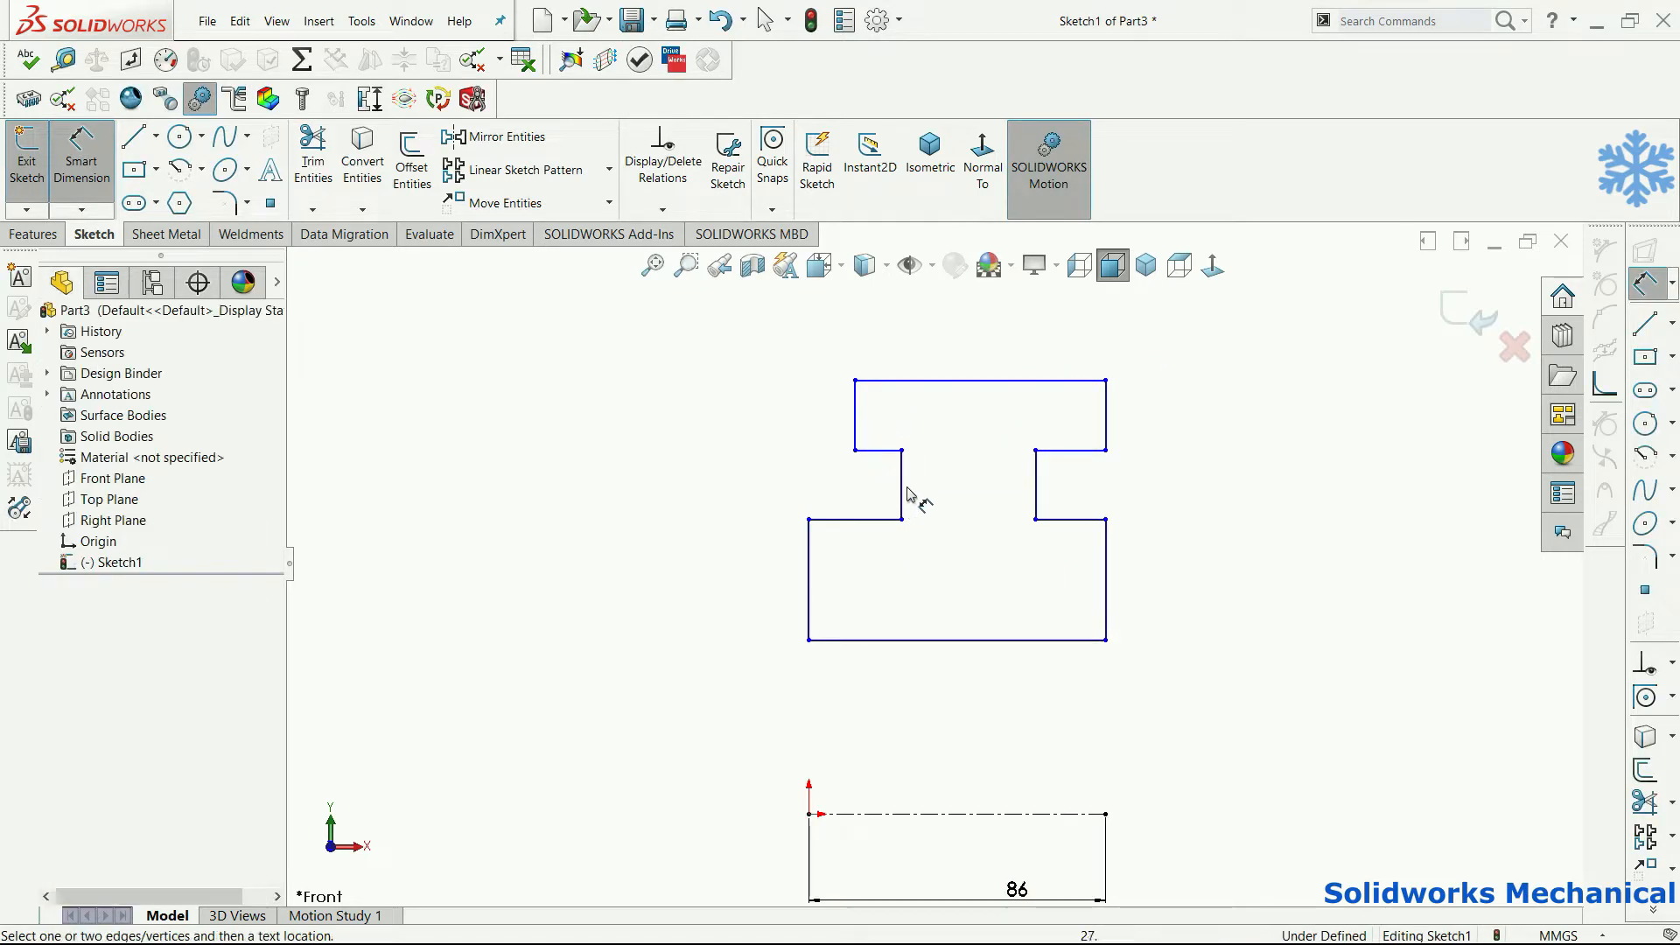
{"action": "left_click", "coordinate": [905, 492]}
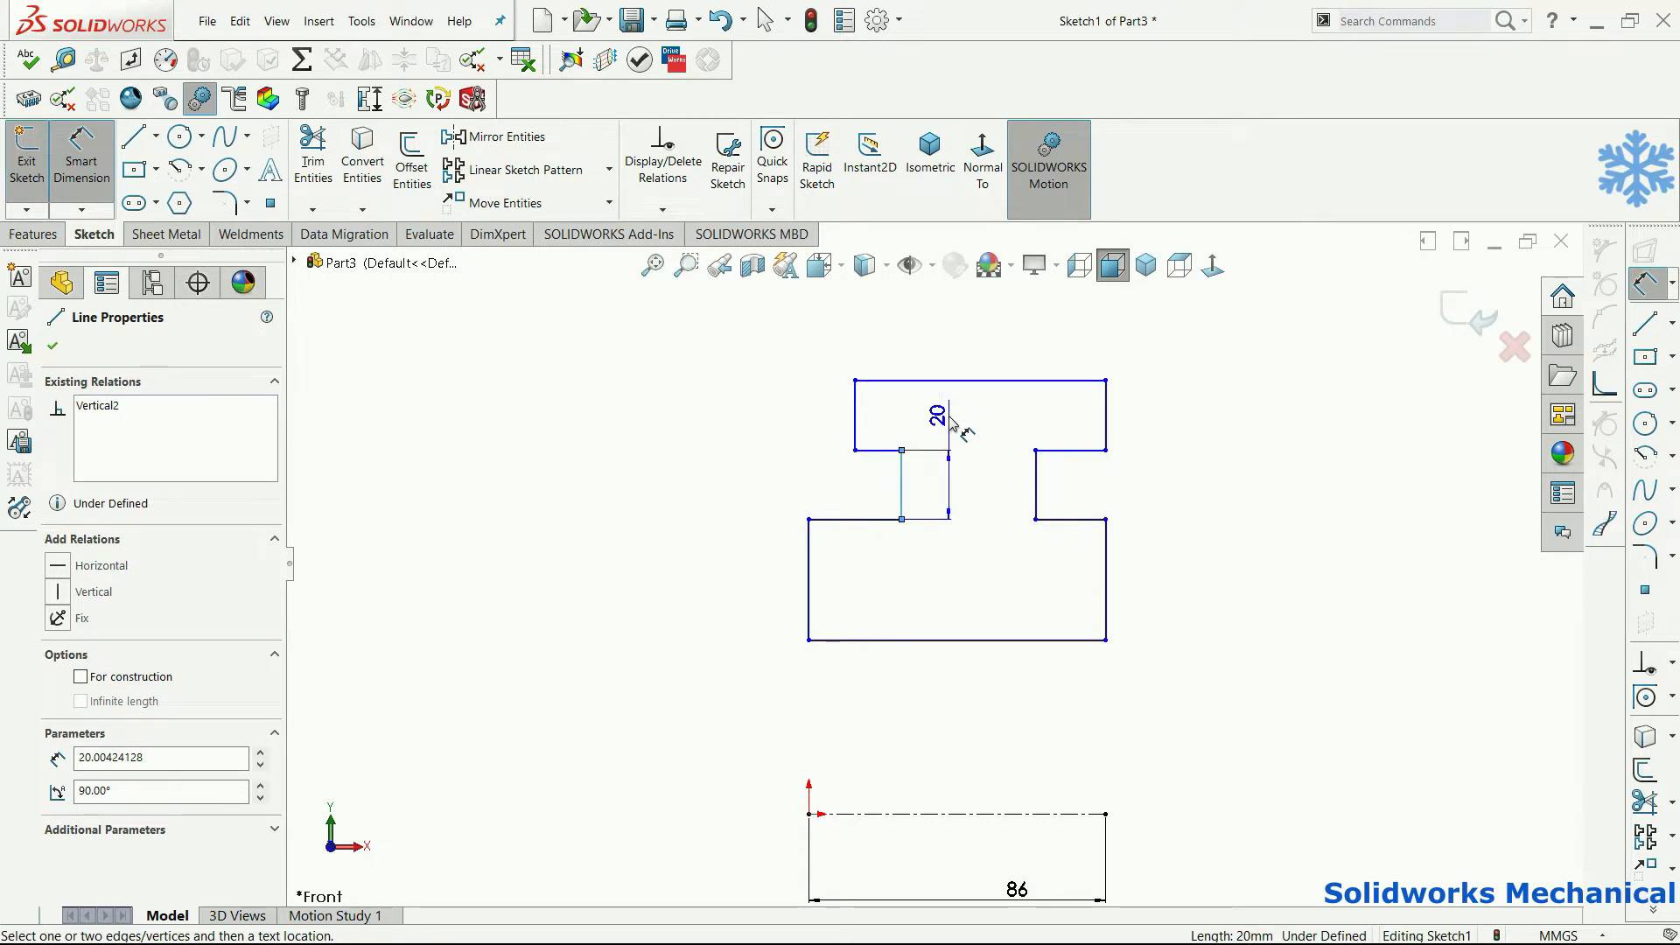
{"action": "left_click", "coordinate": [857, 409]}
{"action": "left_click", "coordinate": [858, 318]}
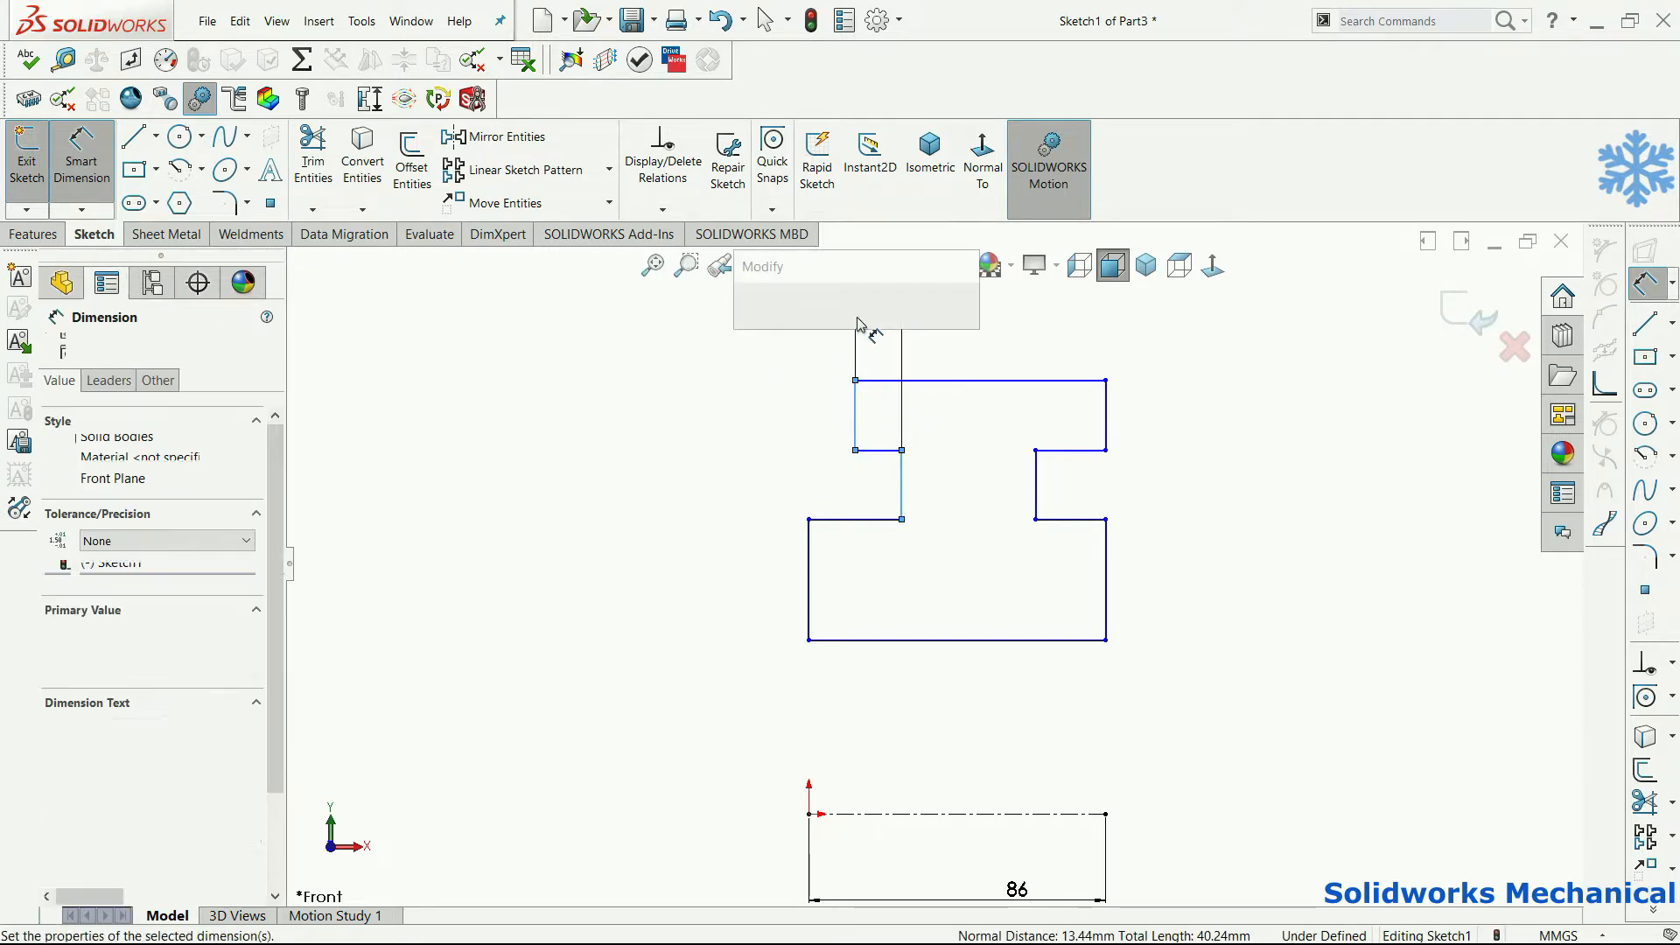
{"action": "type", "text": "20"}
{"action": "key", "text": "Return"}
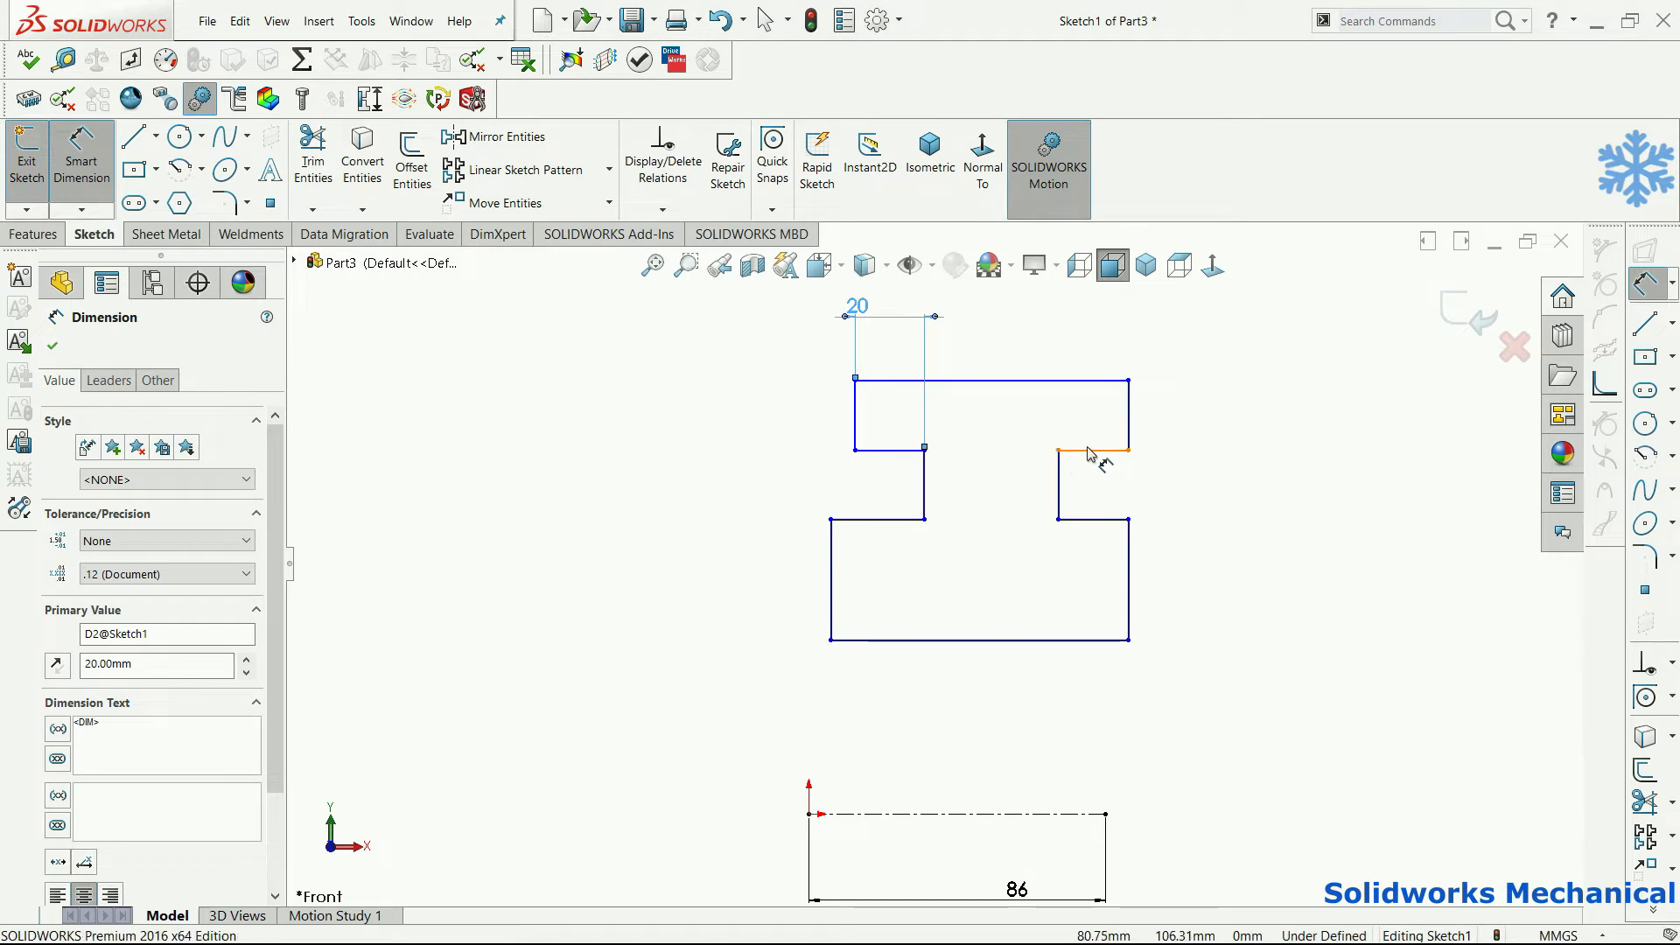
- Dimension the upper flange's right overhang beyond the neck as 20 mm
{"action": "left_click", "coordinate": [1093, 450]}
{"action": "left_click", "coordinate": [1099, 360]}
{"action": "type", "text": "20"}
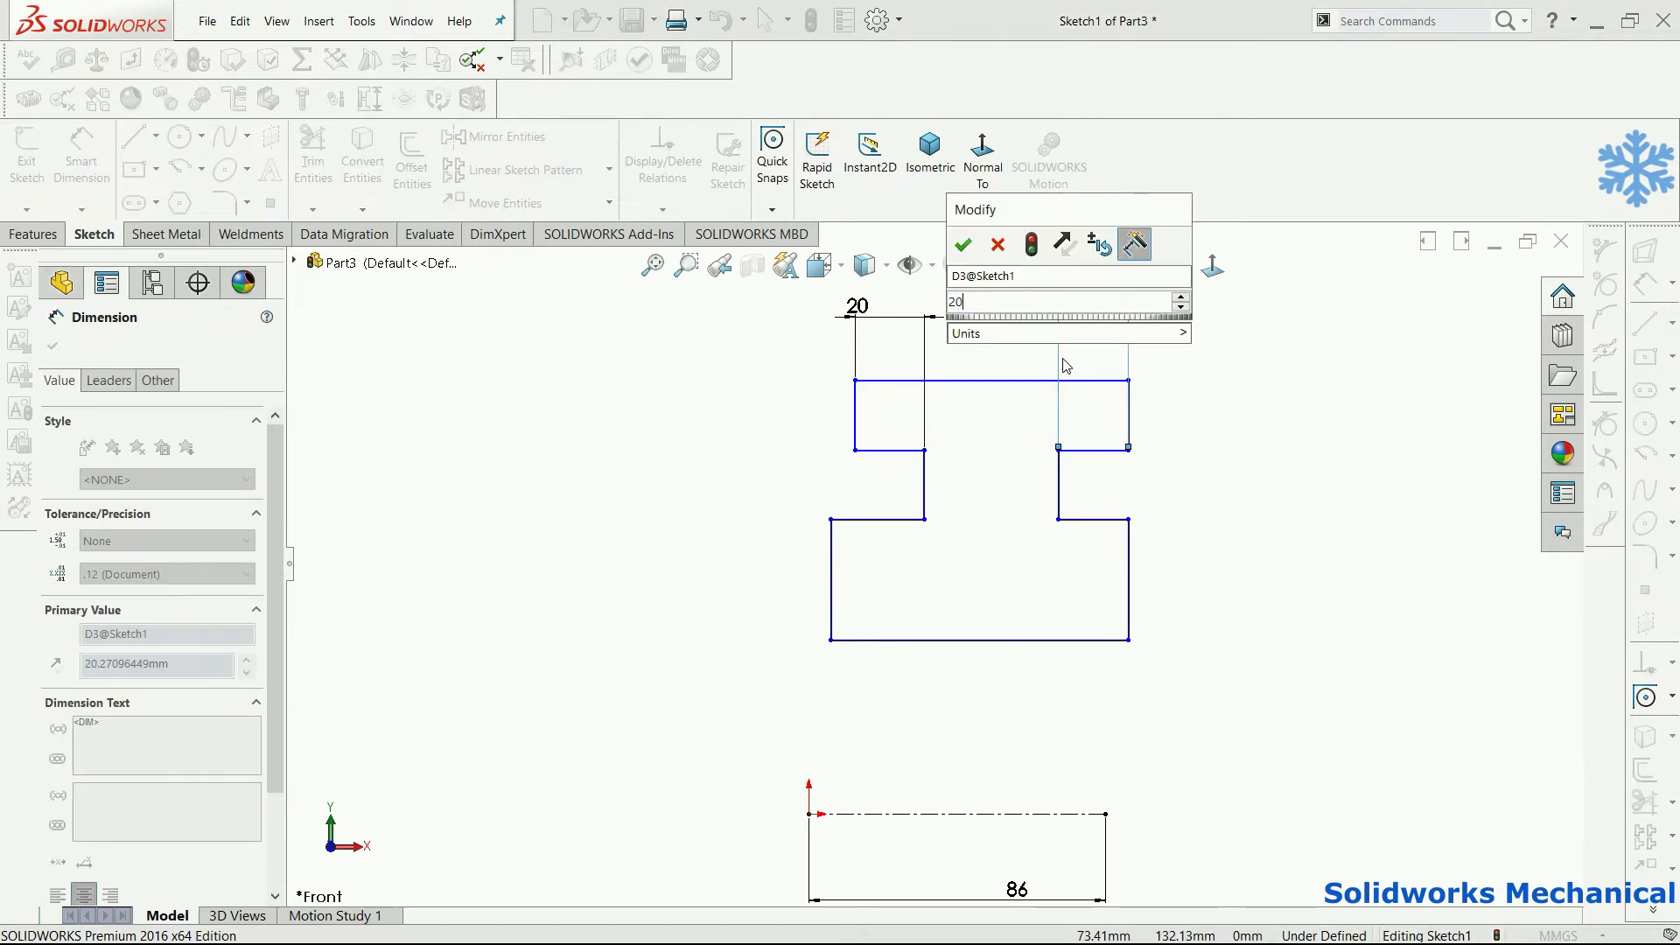
{"action": "key", "text": "Return"}
- Dimension the distance from the base block's left shoulder to the centerline as 160/2 mm
{"action": "scroll", "coordinate": [906, 551], "scroll_direction": "down", "scroll_amount": 5}
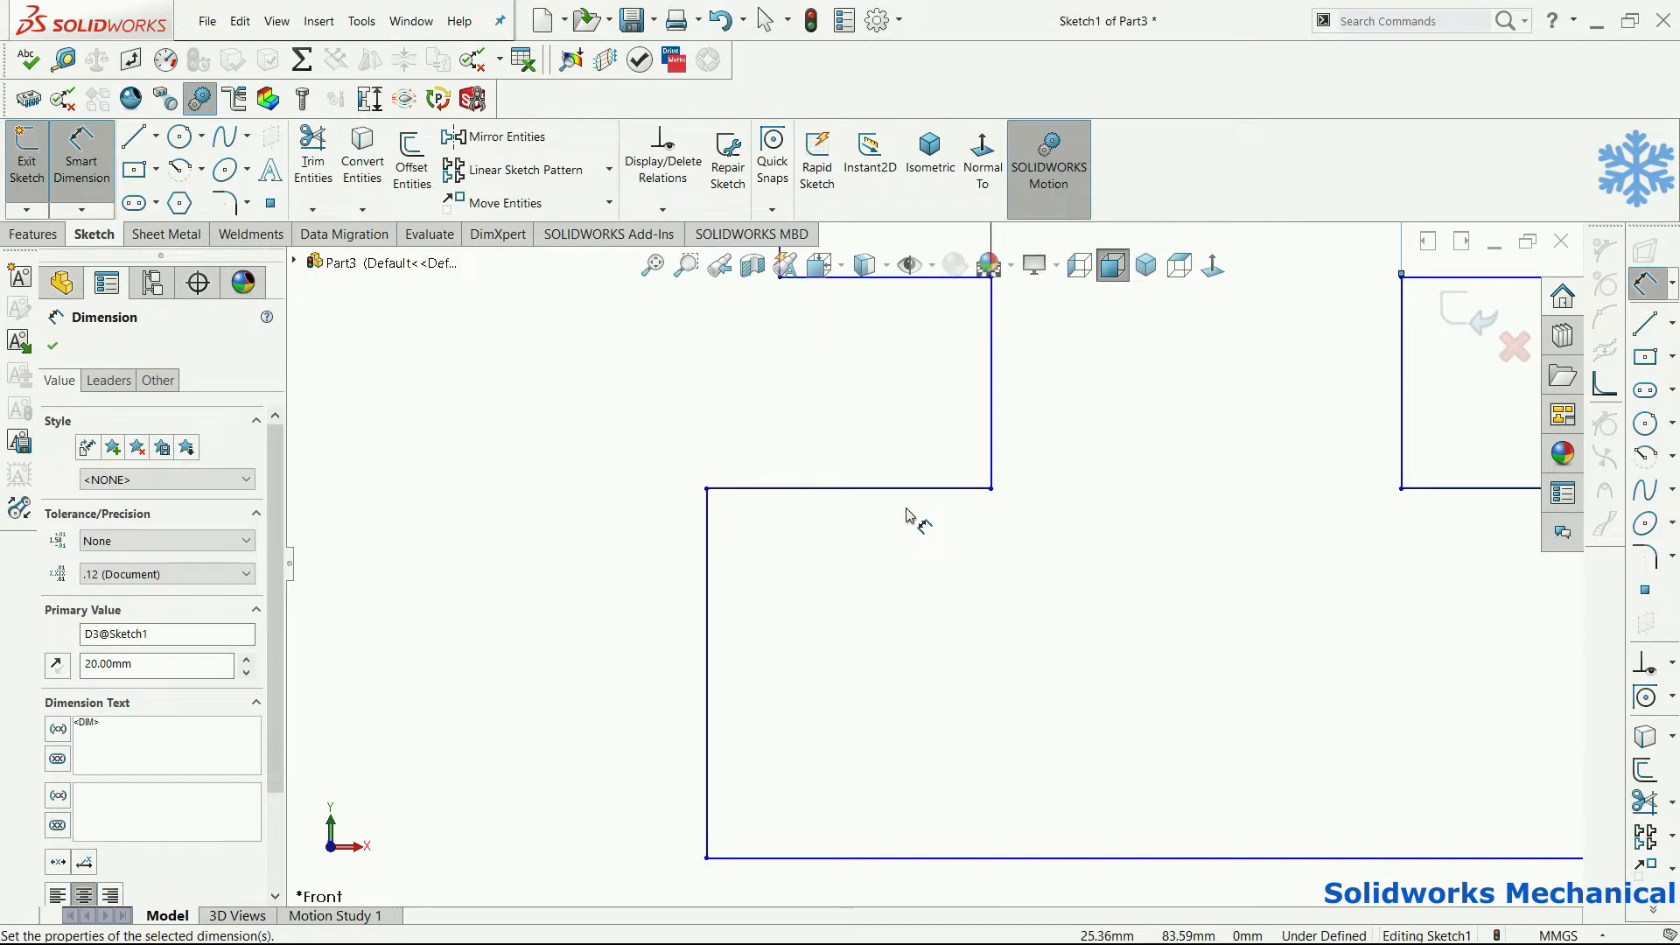
{"action": "scroll", "coordinate": [914, 518], "scroll_direction": "up", "scroll_amount": 3}
{"action": "left_click", "coordinate": [890, 522]}
{"action": "scroll", "coordinate": [889, 529], "scroll_direction": "up", "scroll_amount": 3}
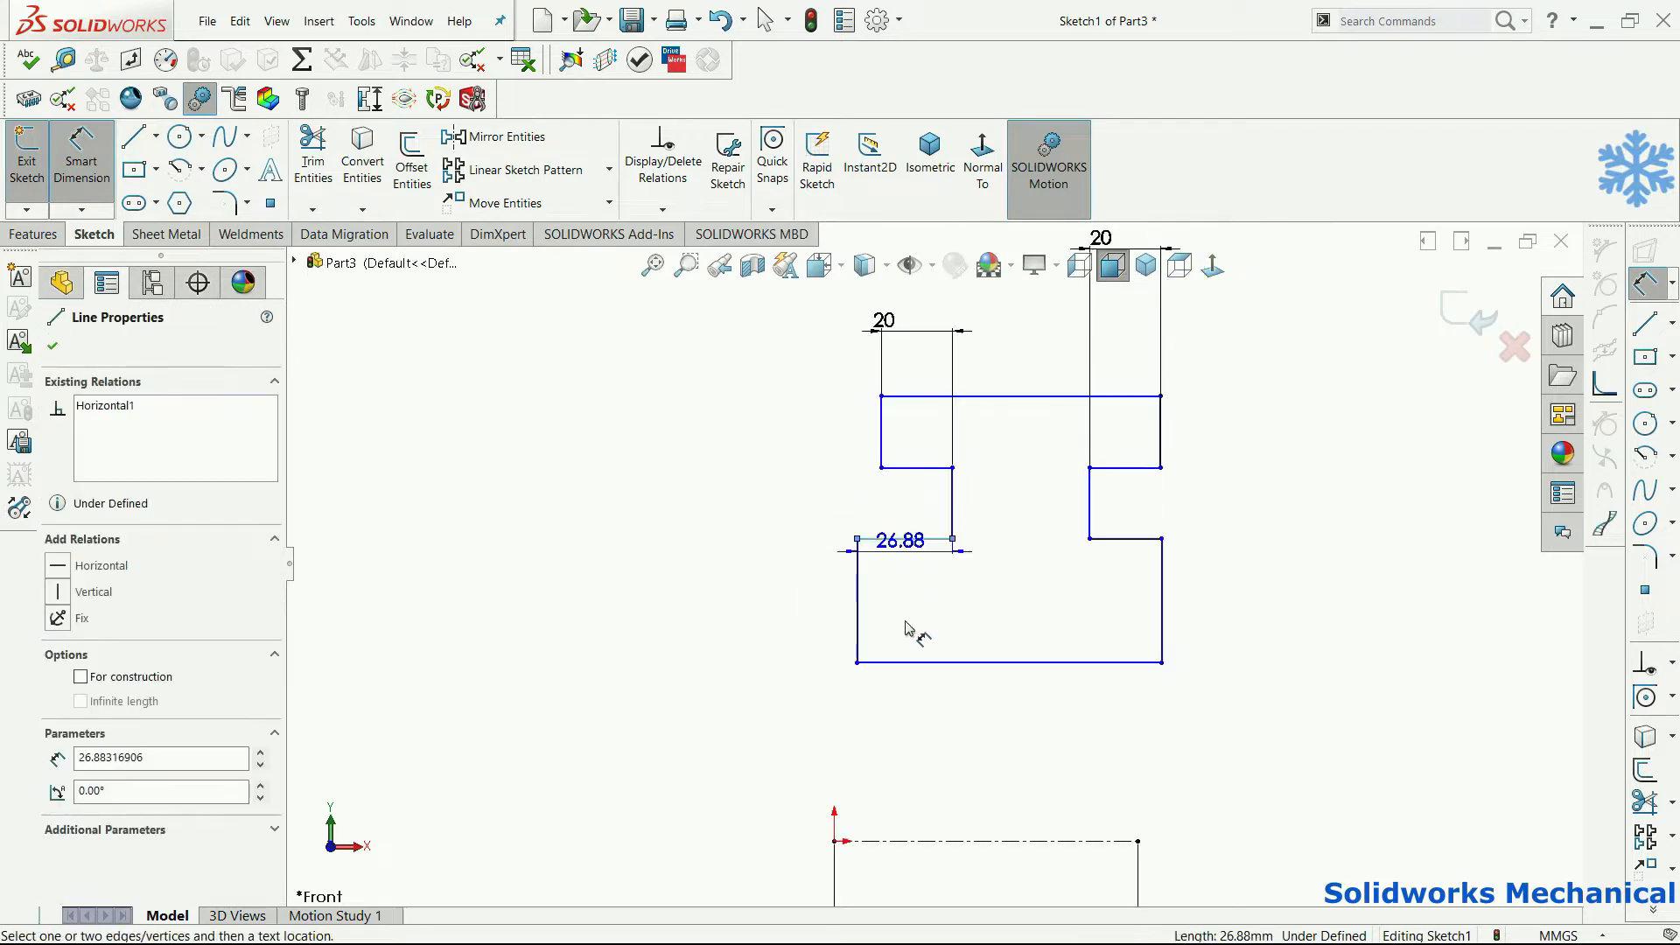
{"action": "left_click", "coordinate": [924, 842]}
{"action": "left_click", "coordinate": [717, 791]}
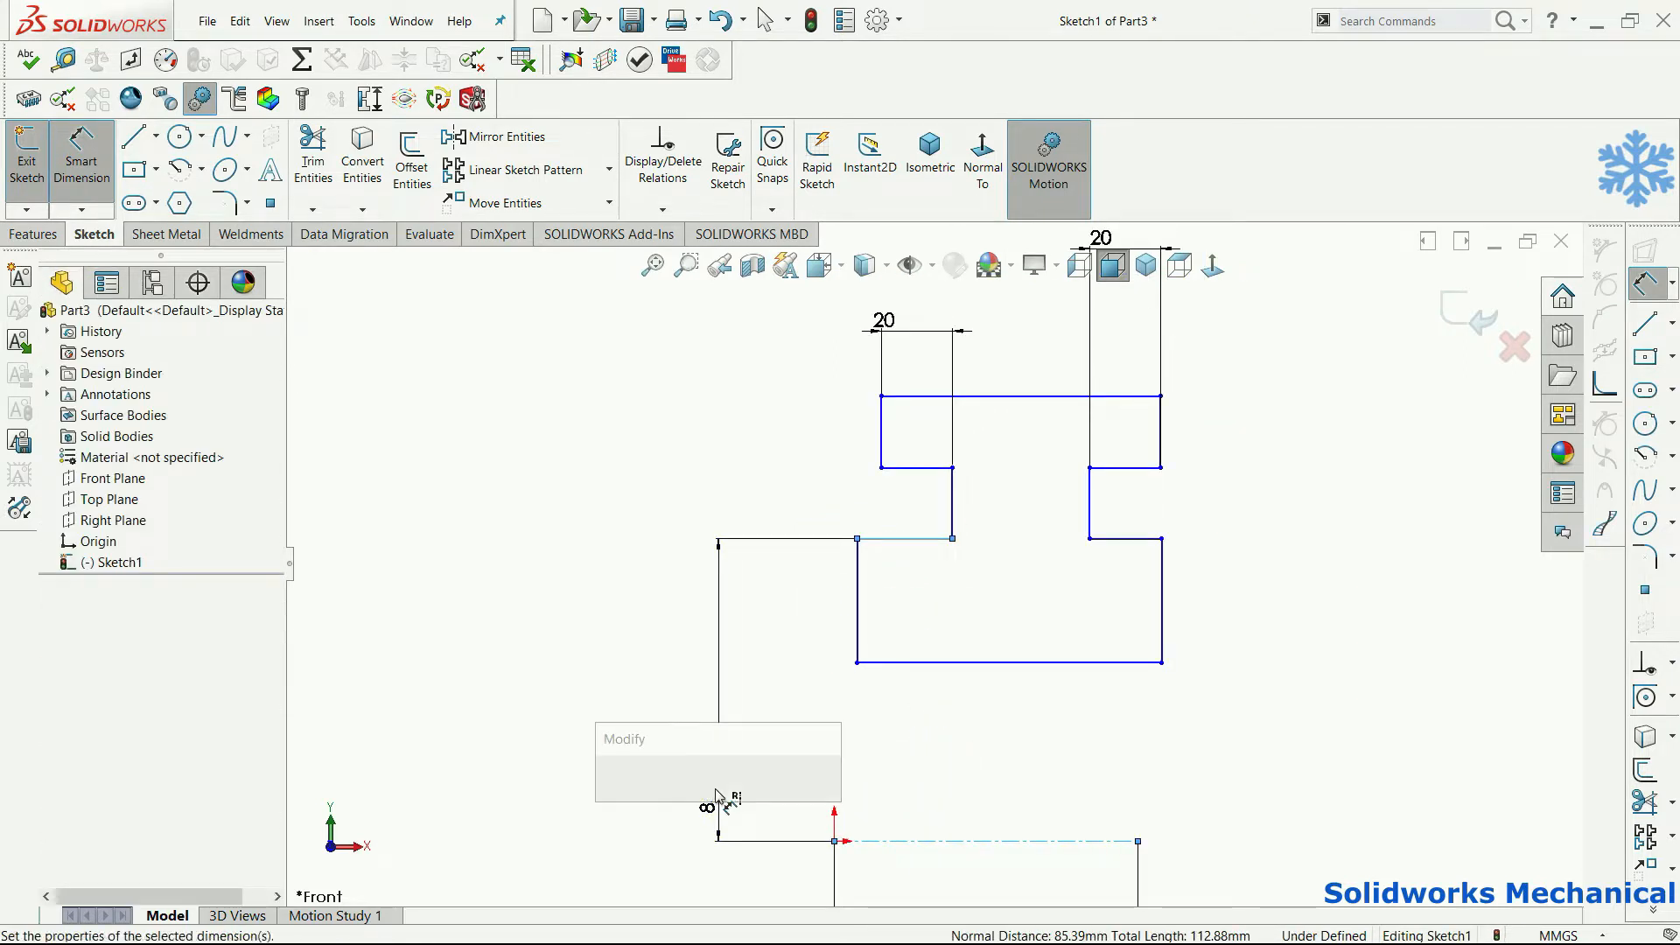
{"action": "type", "text": "160/2"}
{"action": "key", "text": "Return"}
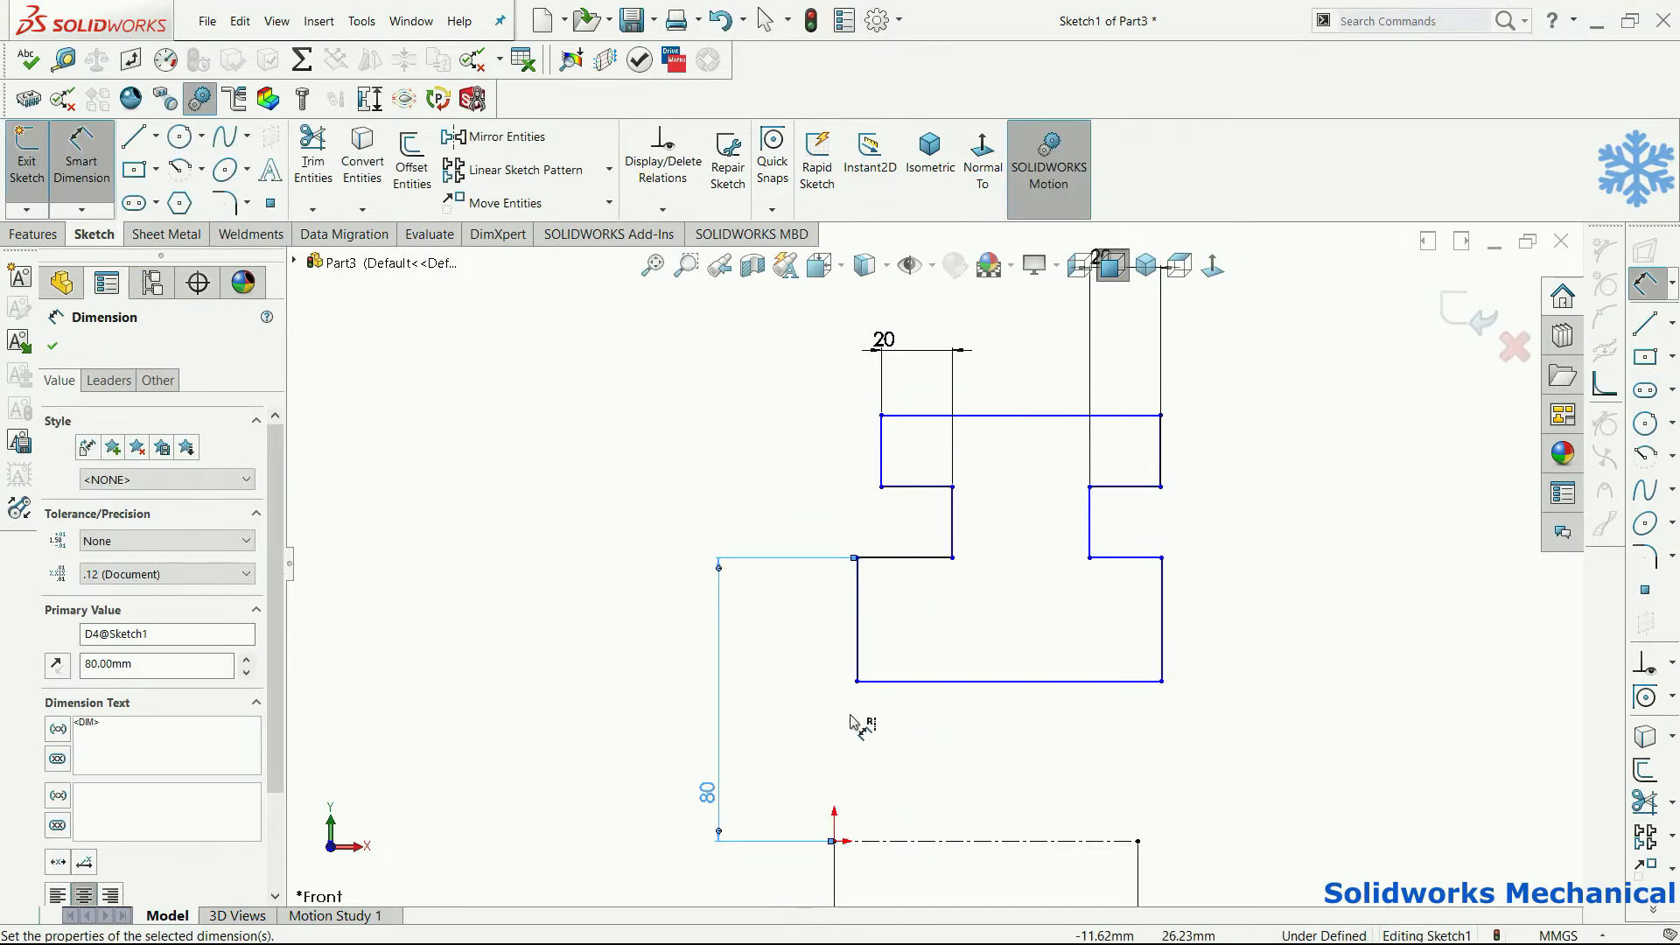
- Dimension the length of the base block's bottom edge, accepting the offered value
{"action": "left_click", "coordinate": [919, 682]}
{"action": "left_click", "coordinate": [936, 827]}
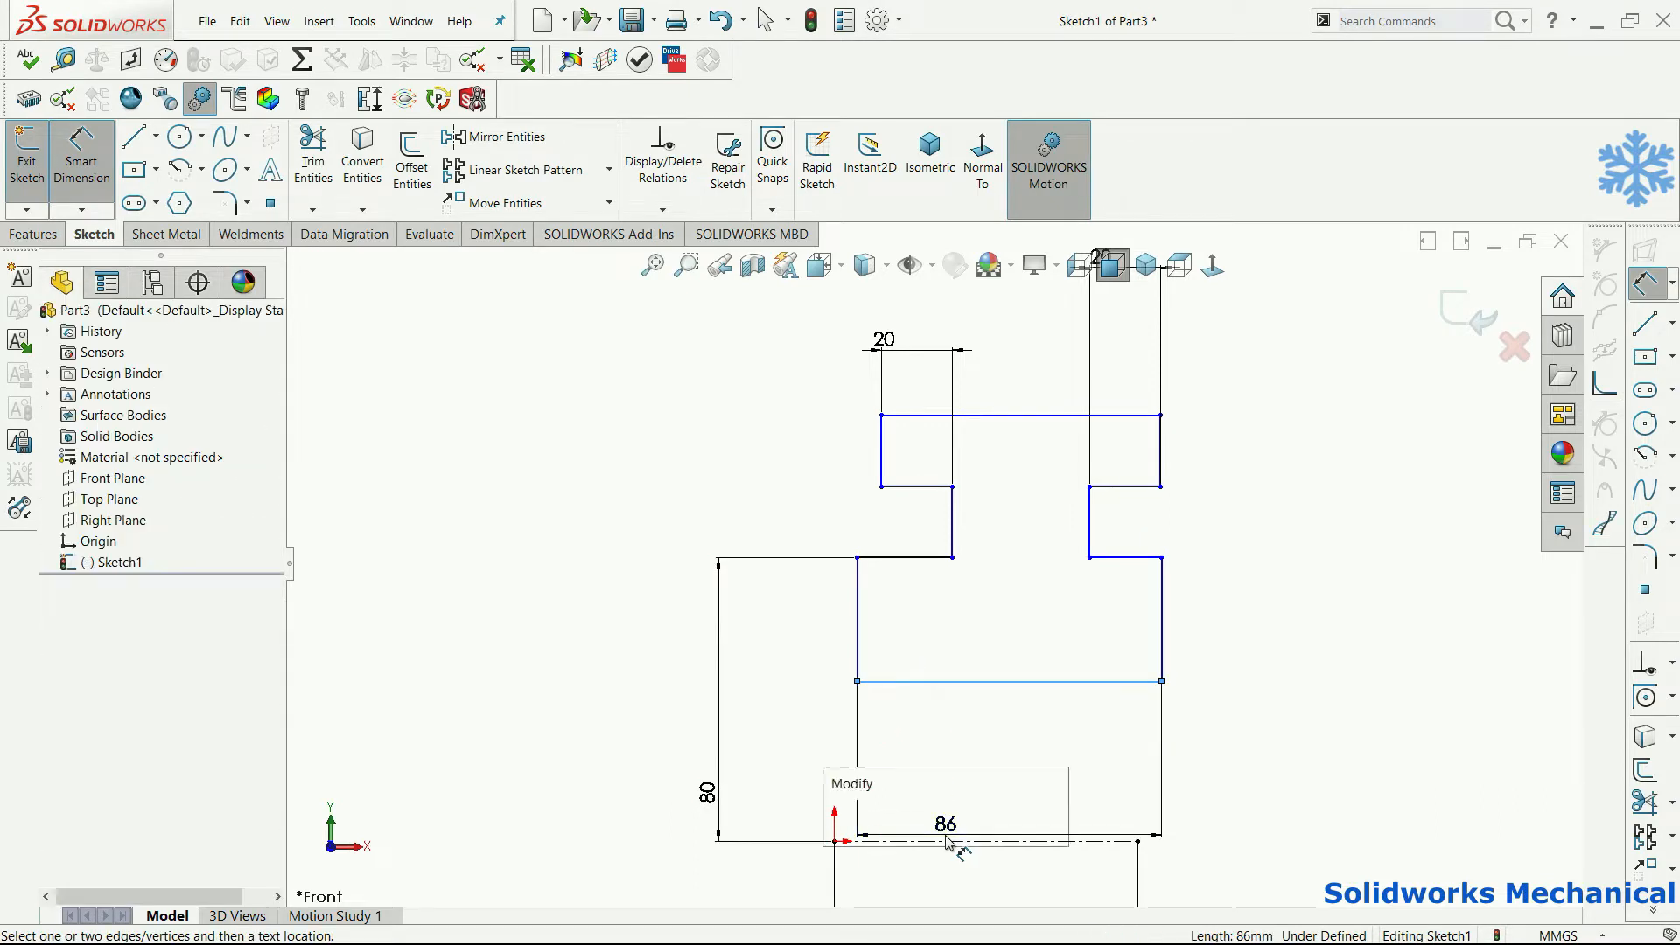
{"action": "key", "text": "Return"}
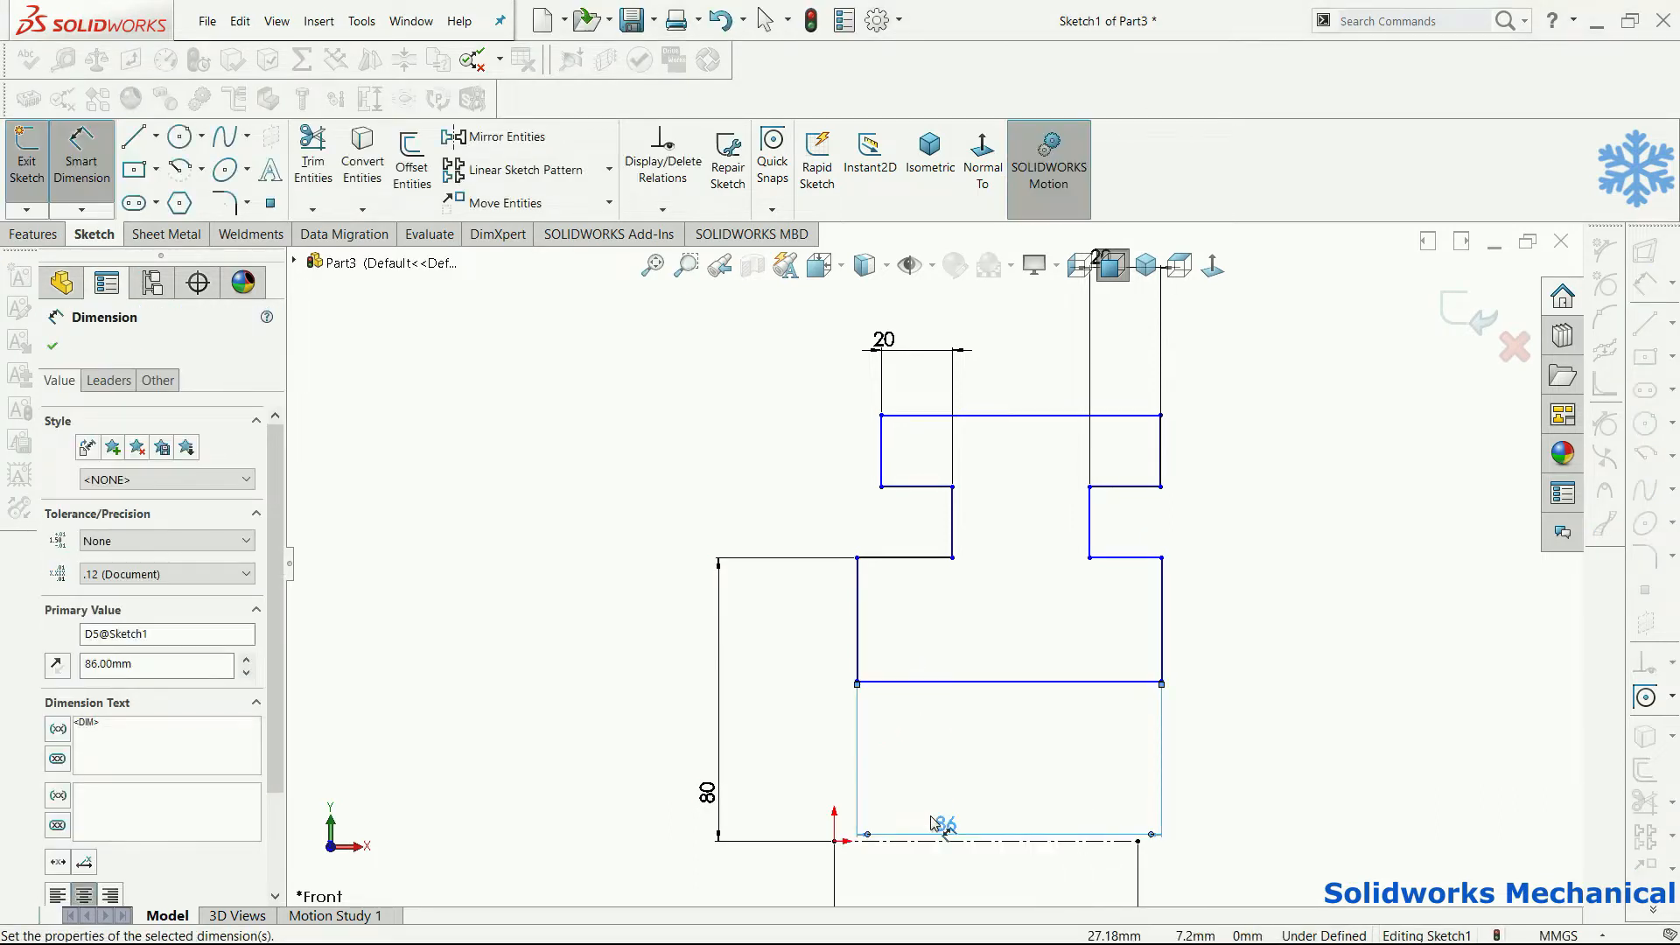
- Dimension the distance from the centerline to the base block's bottom edge as 45 mm
{"action": "left_click", "coordinate": [892, 841]}
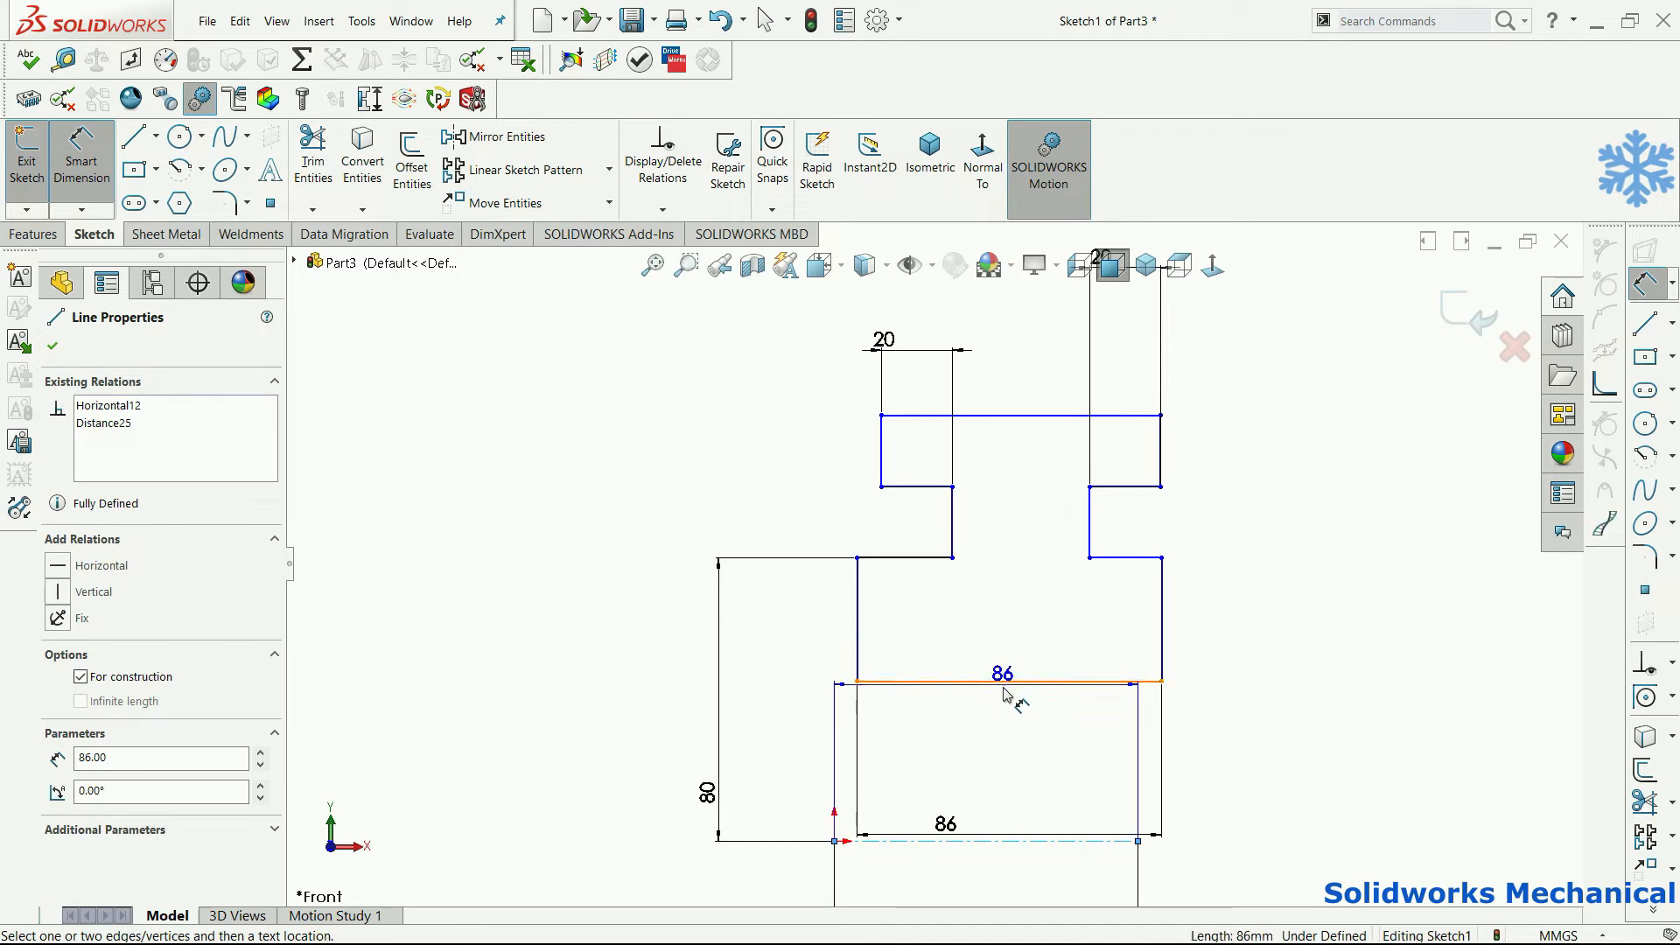
{"action": "left_click", "coordinate": [1004, 682]}
{"action": "left_click", "coordinate": [1006, 758]}
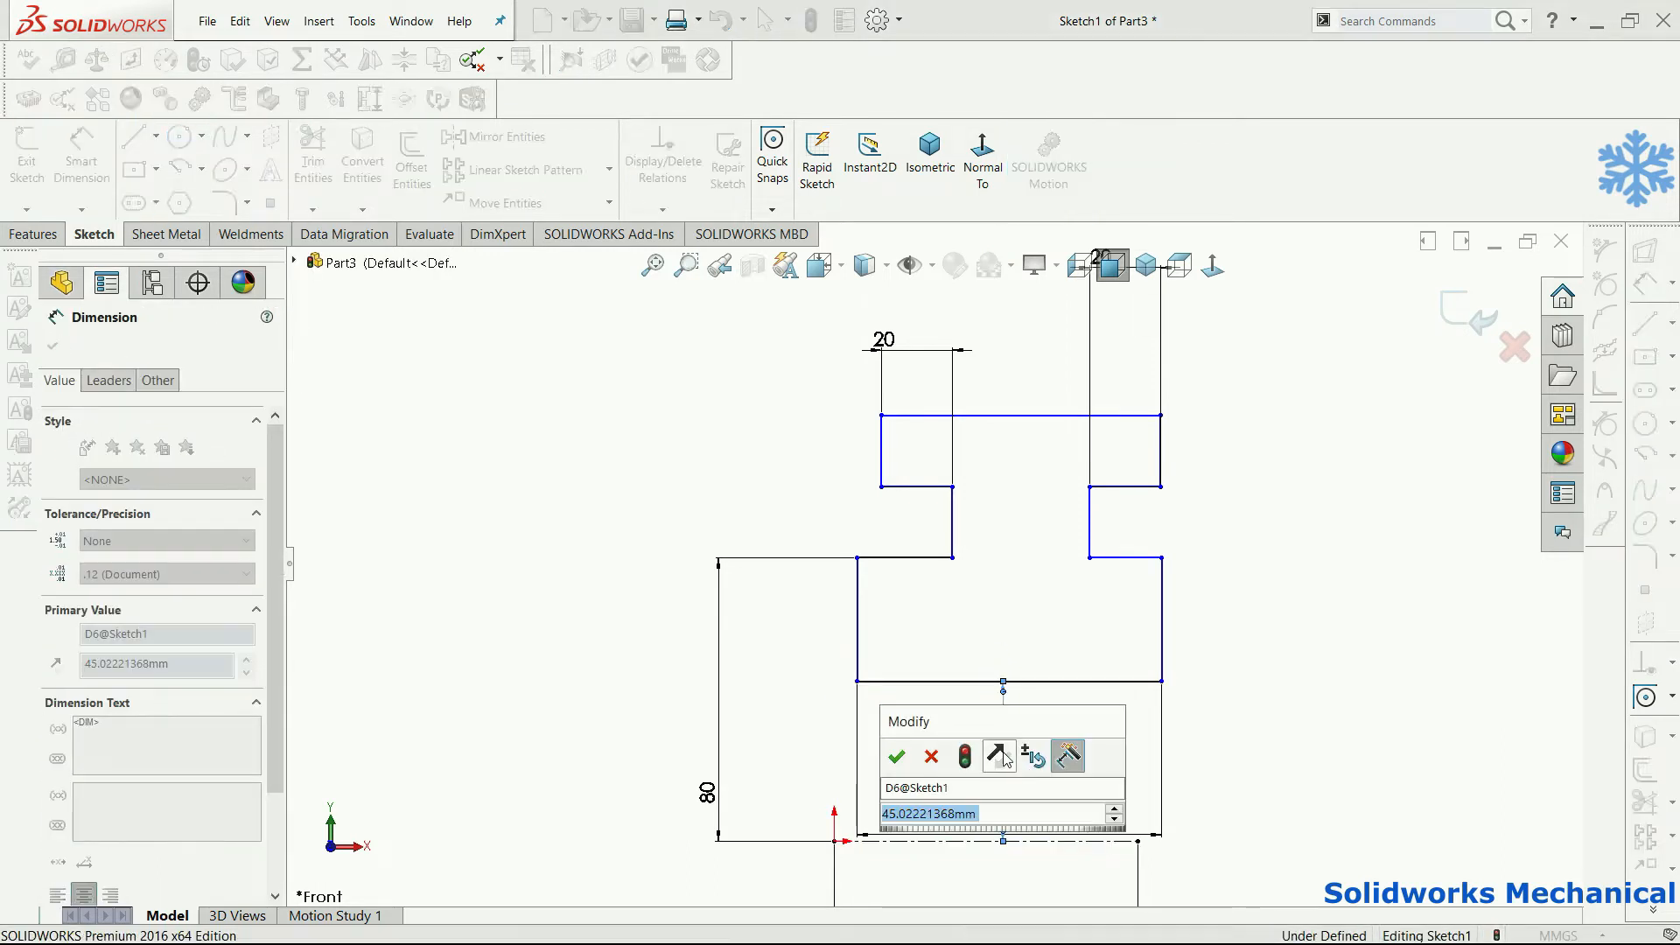
{"action": "type", "text": "9"}
{"action": "key", "text": "BackSpace"}
{"action": "type", "text": "45"}
{"action": "key", "text": "Return"}
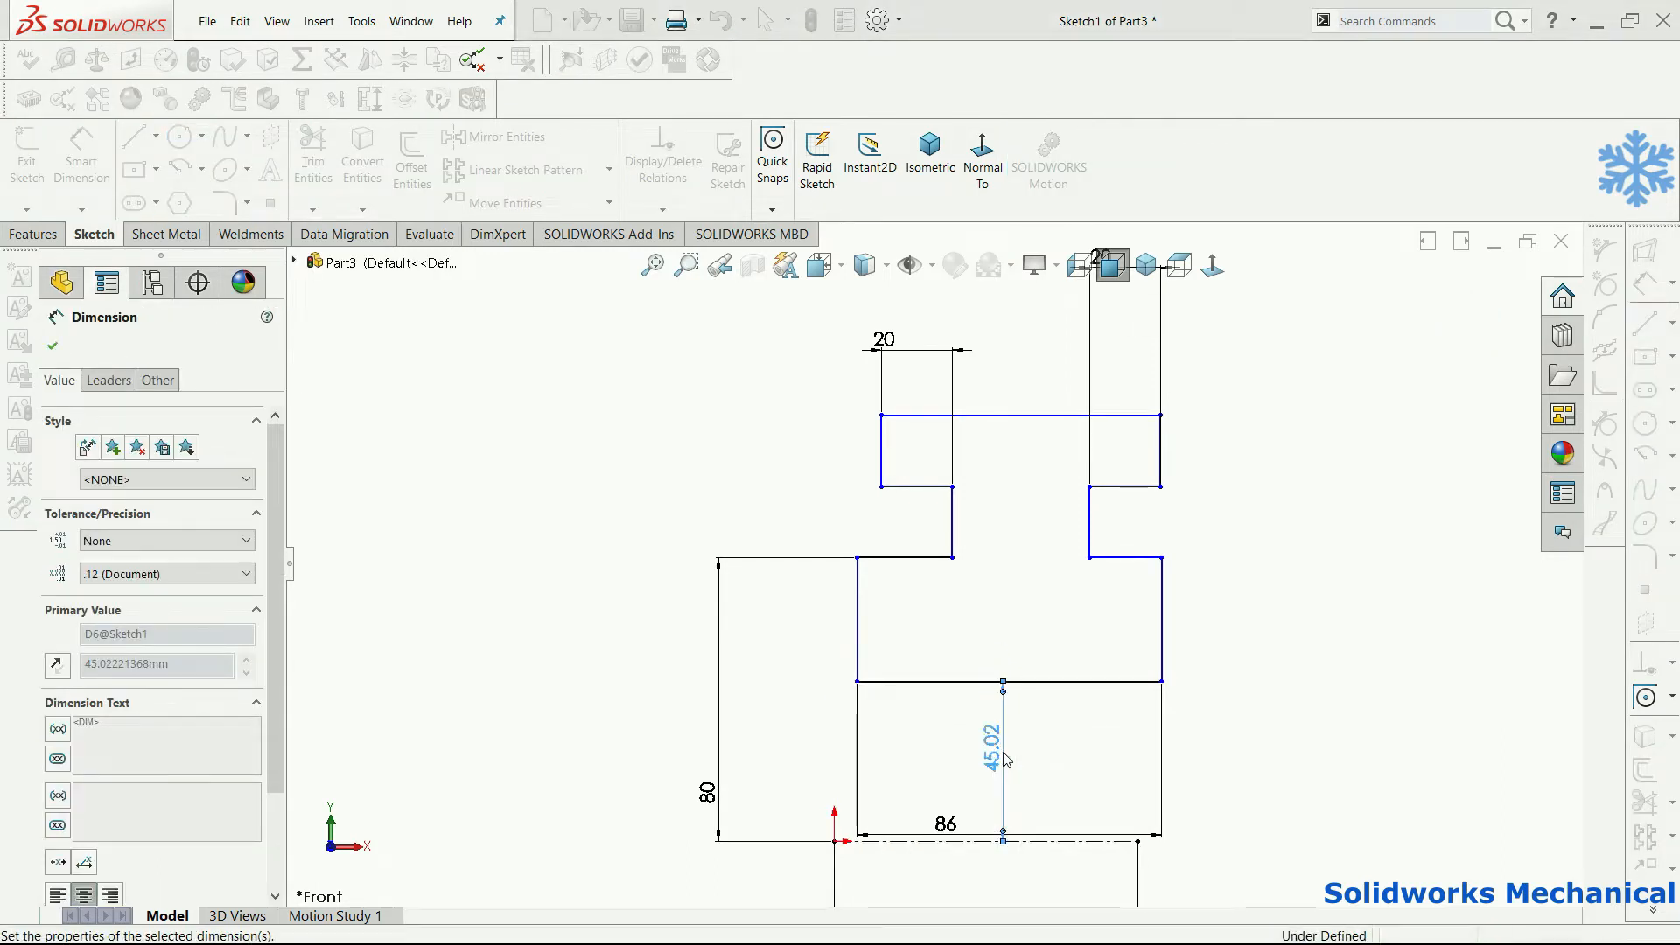
- Dimension the horizontal length of the base block's left shoulder without entering a new value
{"action": "left_click", "coordinate": [897, 558]}
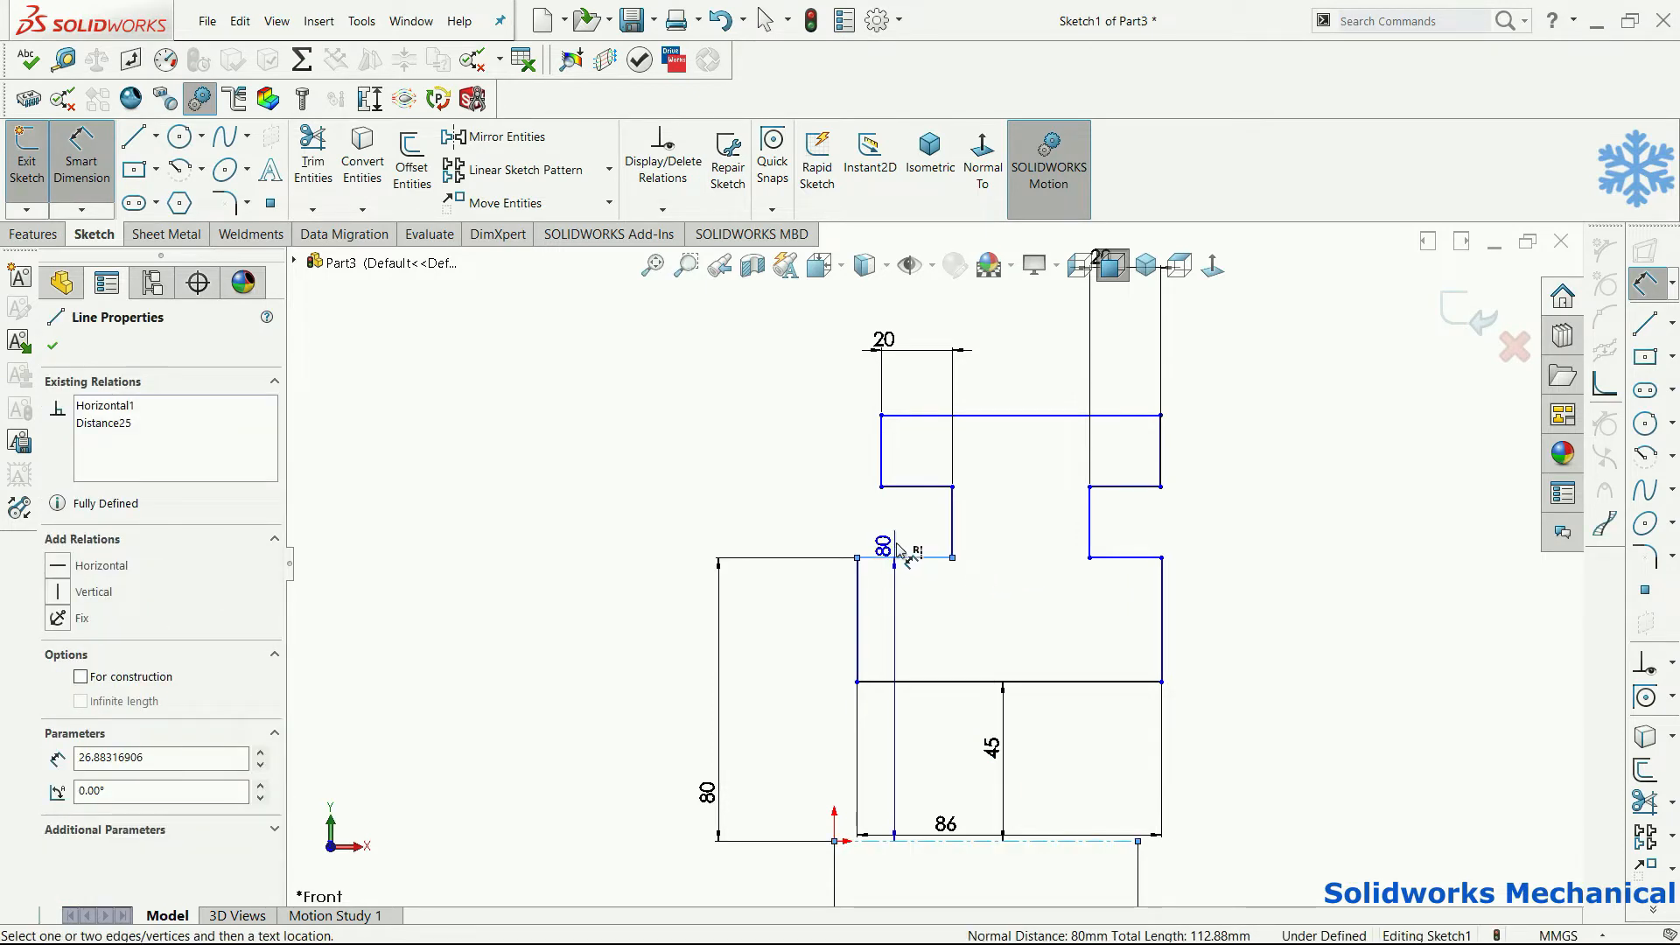
{"action": "left_click", "coordinate": [938, 681]}
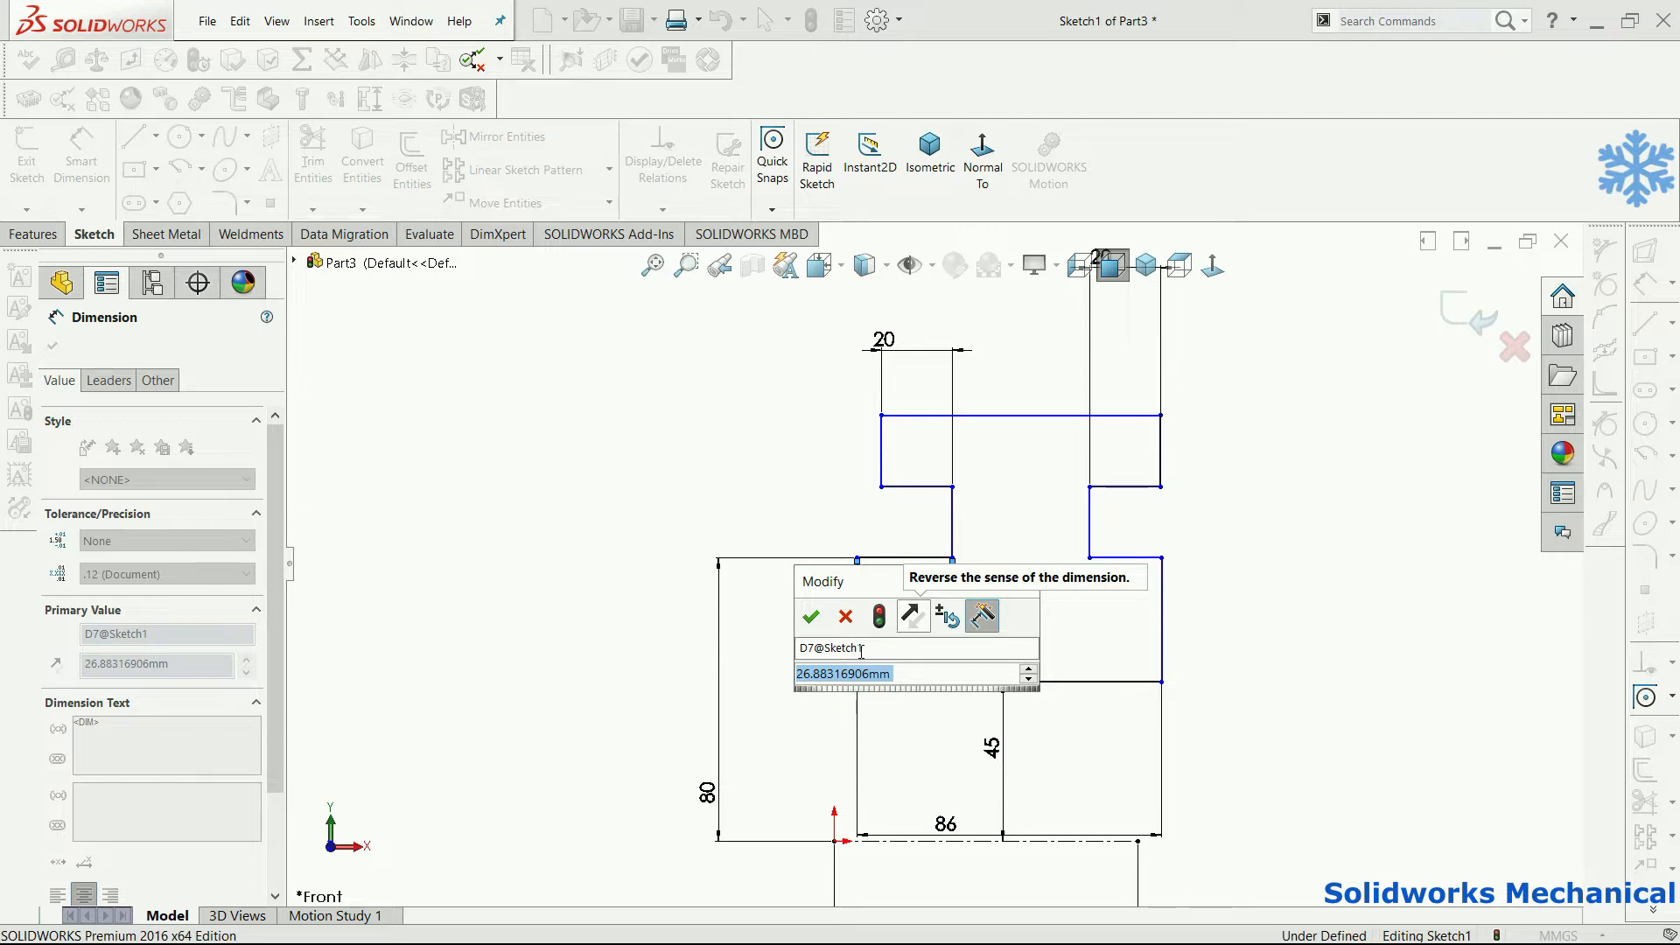
{"action": "left_click", "coordinate": [842, 618]}
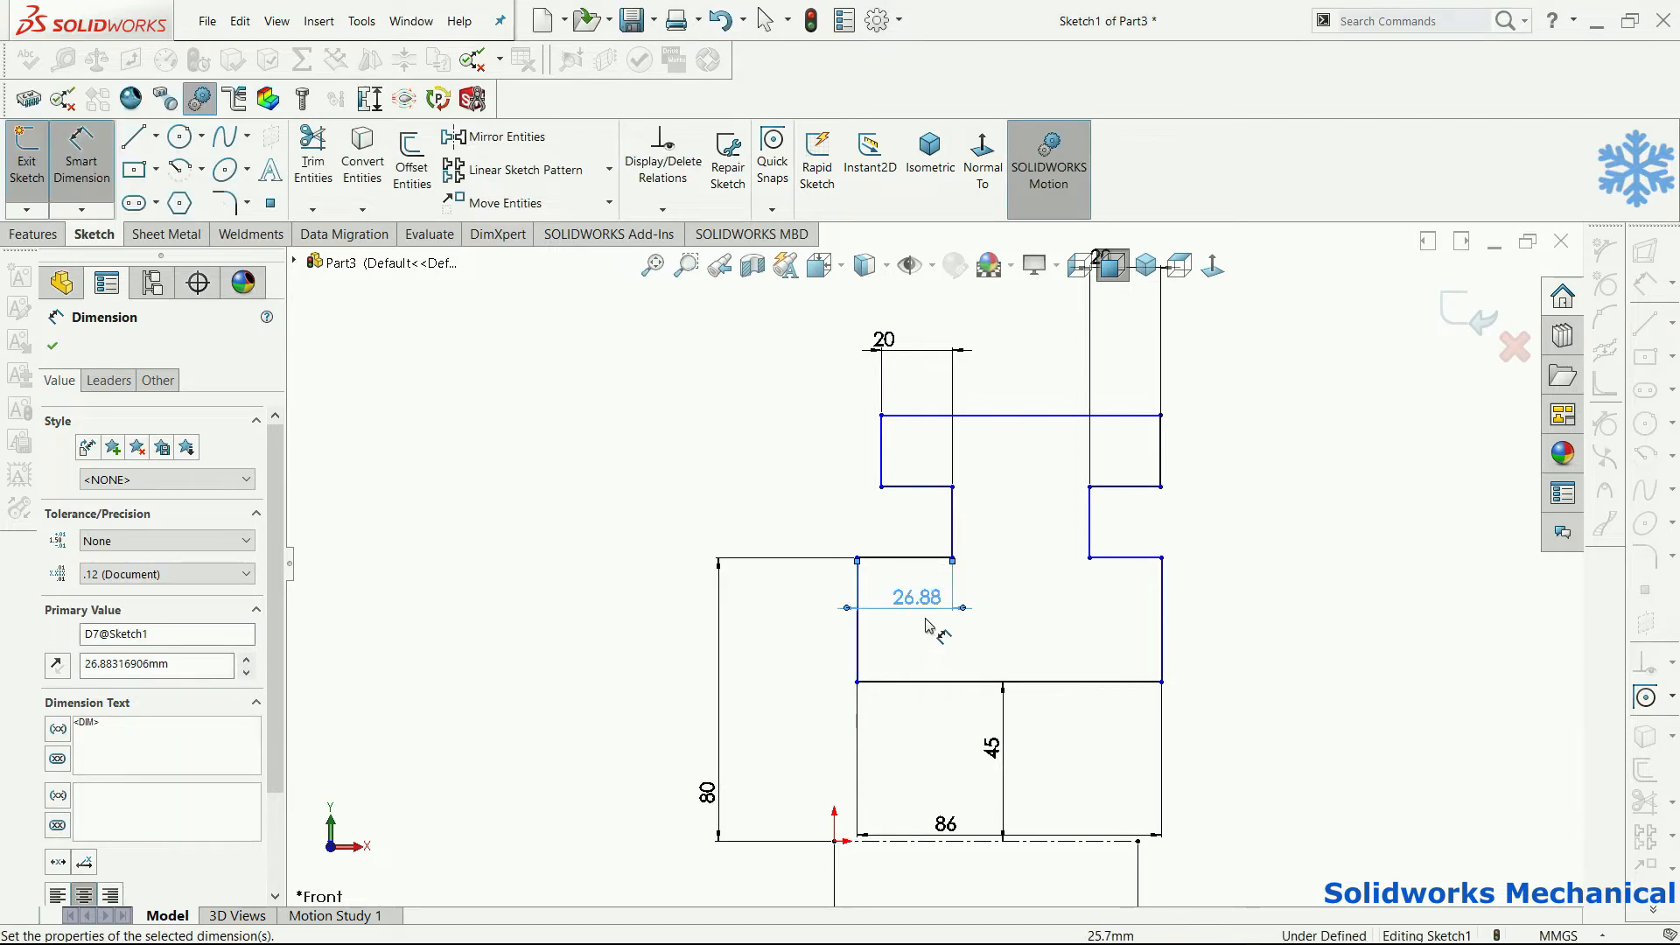
- Set the centerline's length dimension to 106 mm
{"action": "key", "text": "f"}
{"action": "double_click", "coordinate": [987, 764]}
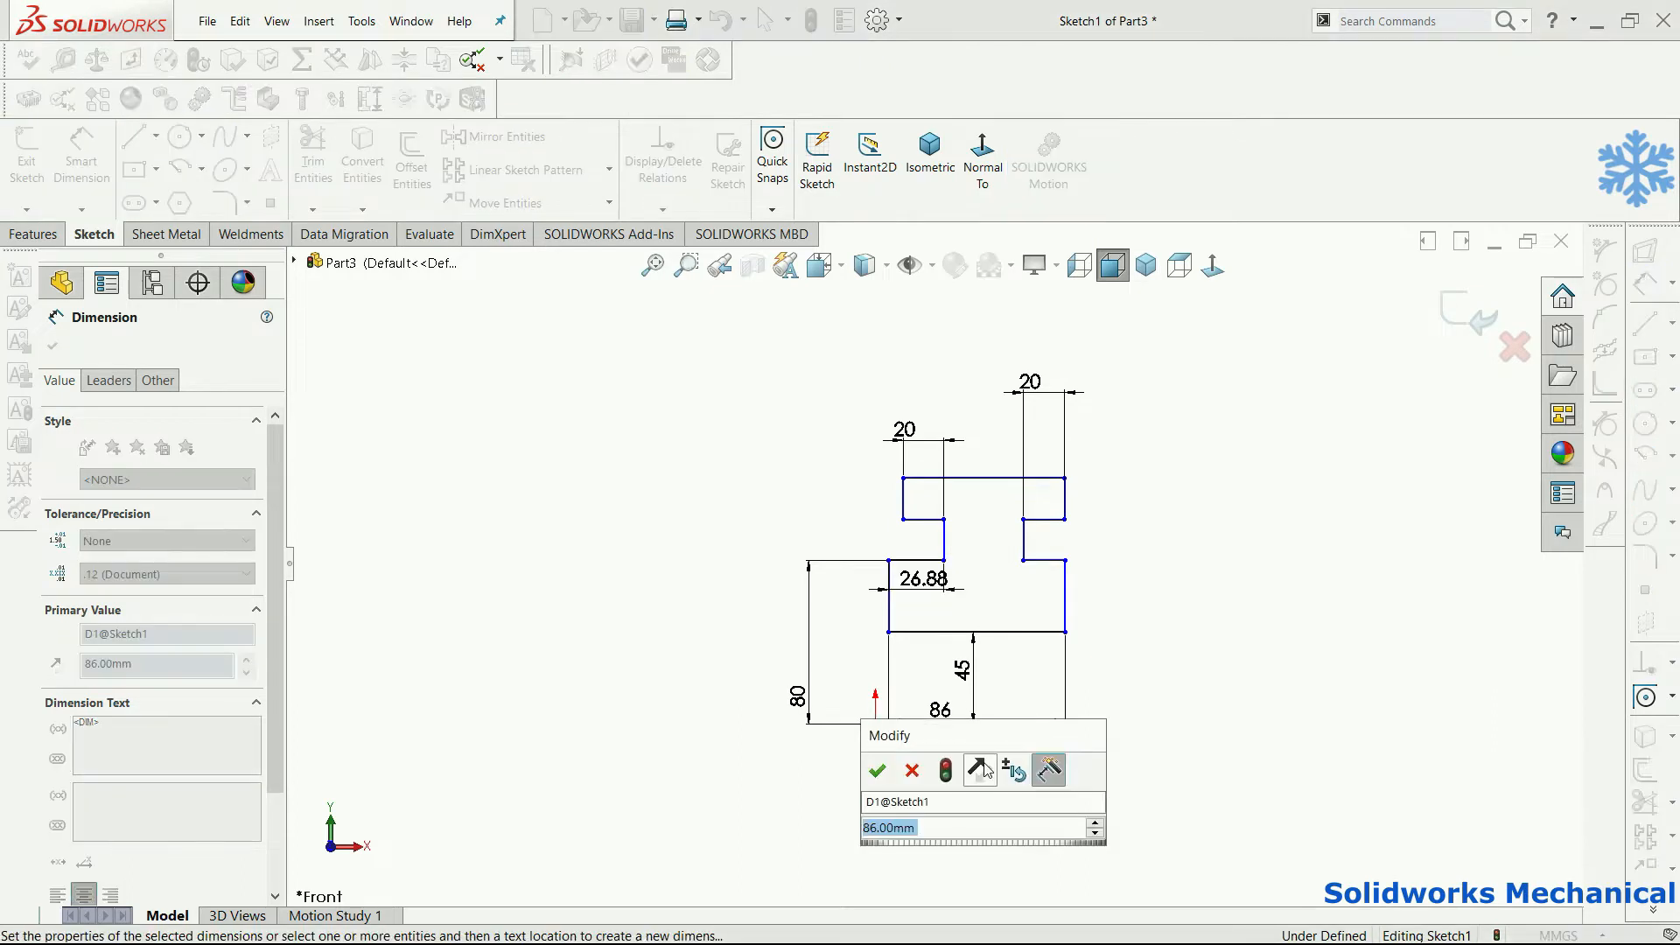
{"action": "key", "text": "Return"}
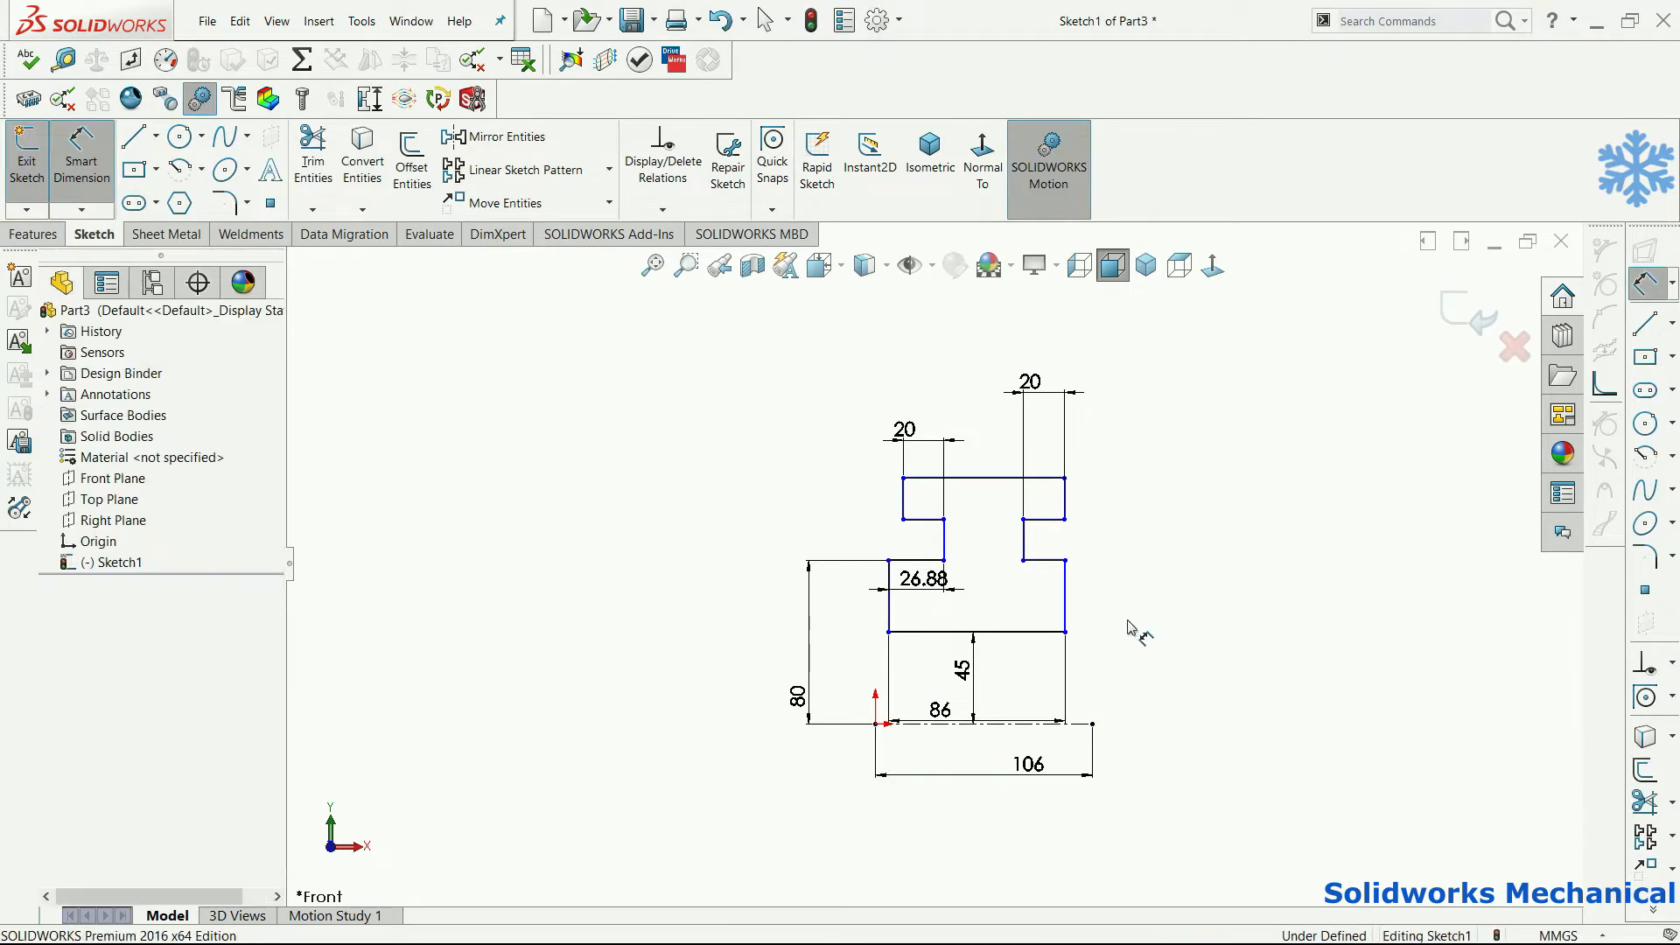
{"action": "left_click", "coordinate": [1064, 599]}
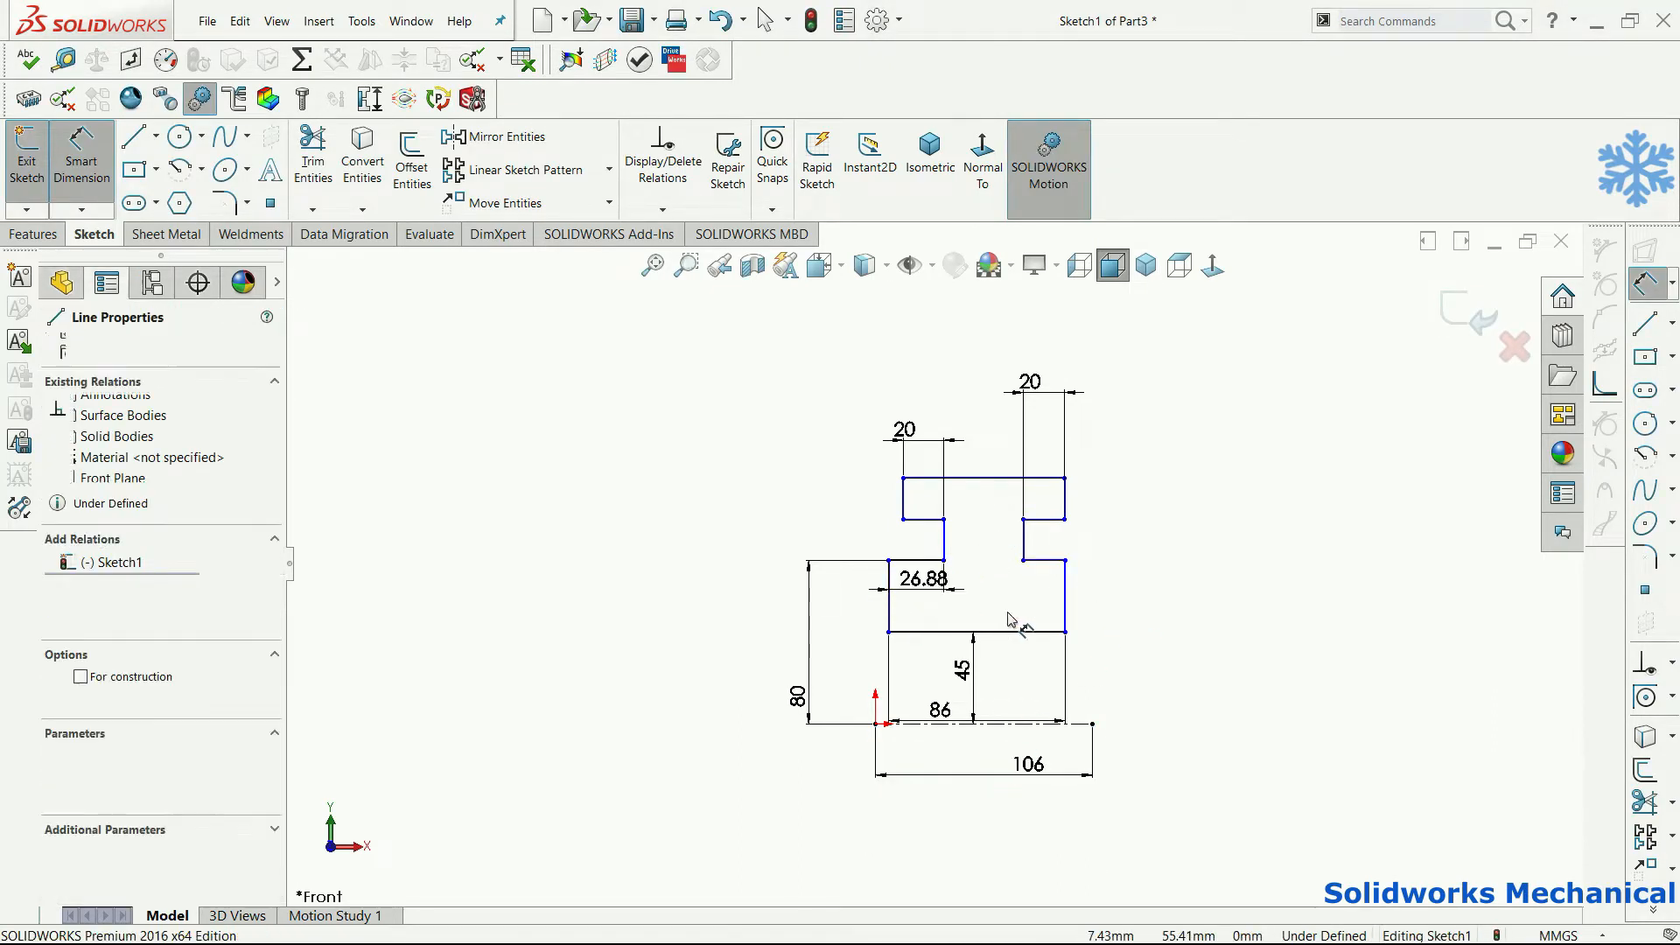
{"action": "left_click", "coordinate": [889, 472]}
{"action": "left_click", "coordinate": [983, 388]}
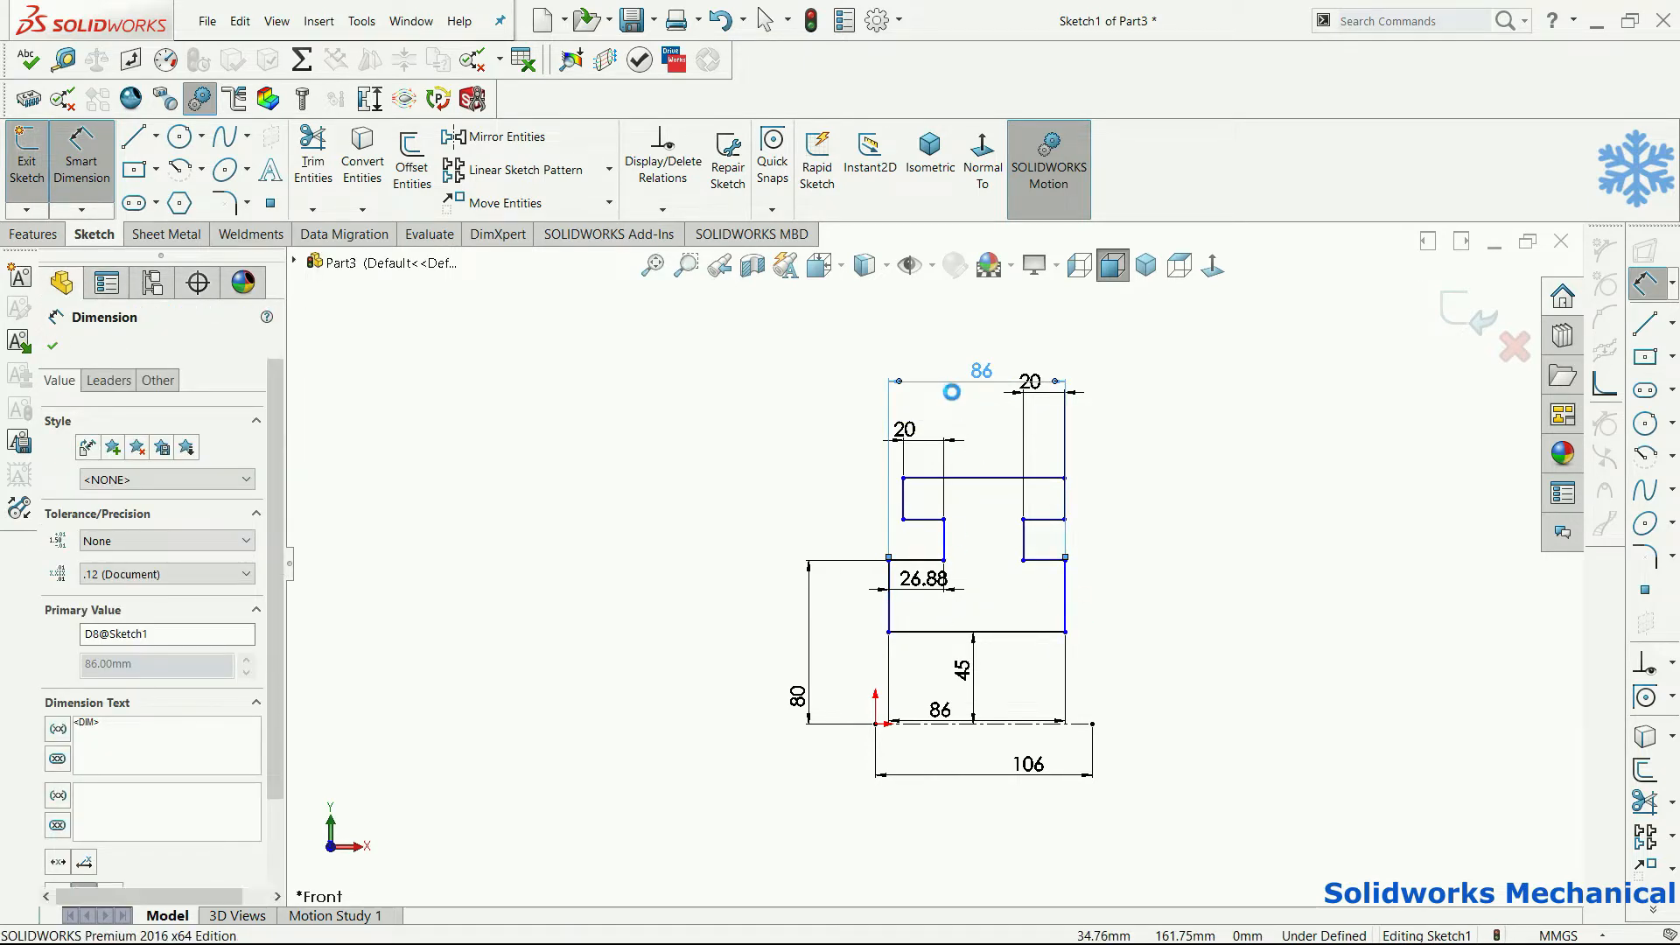
{"action": "key", "text": "Delete"}
- Set the length of the base block's bottom edge to 106 mm and leave the dimension tool
{"action": "left_click", "coordinate": [938, 707]}
{"action": "double_click", "coordinate": [938, 707]}
{"action": "type", "text": "106"}
{"action": "key", "text": "Return"}
{"action": "key", "text": "Escape"}
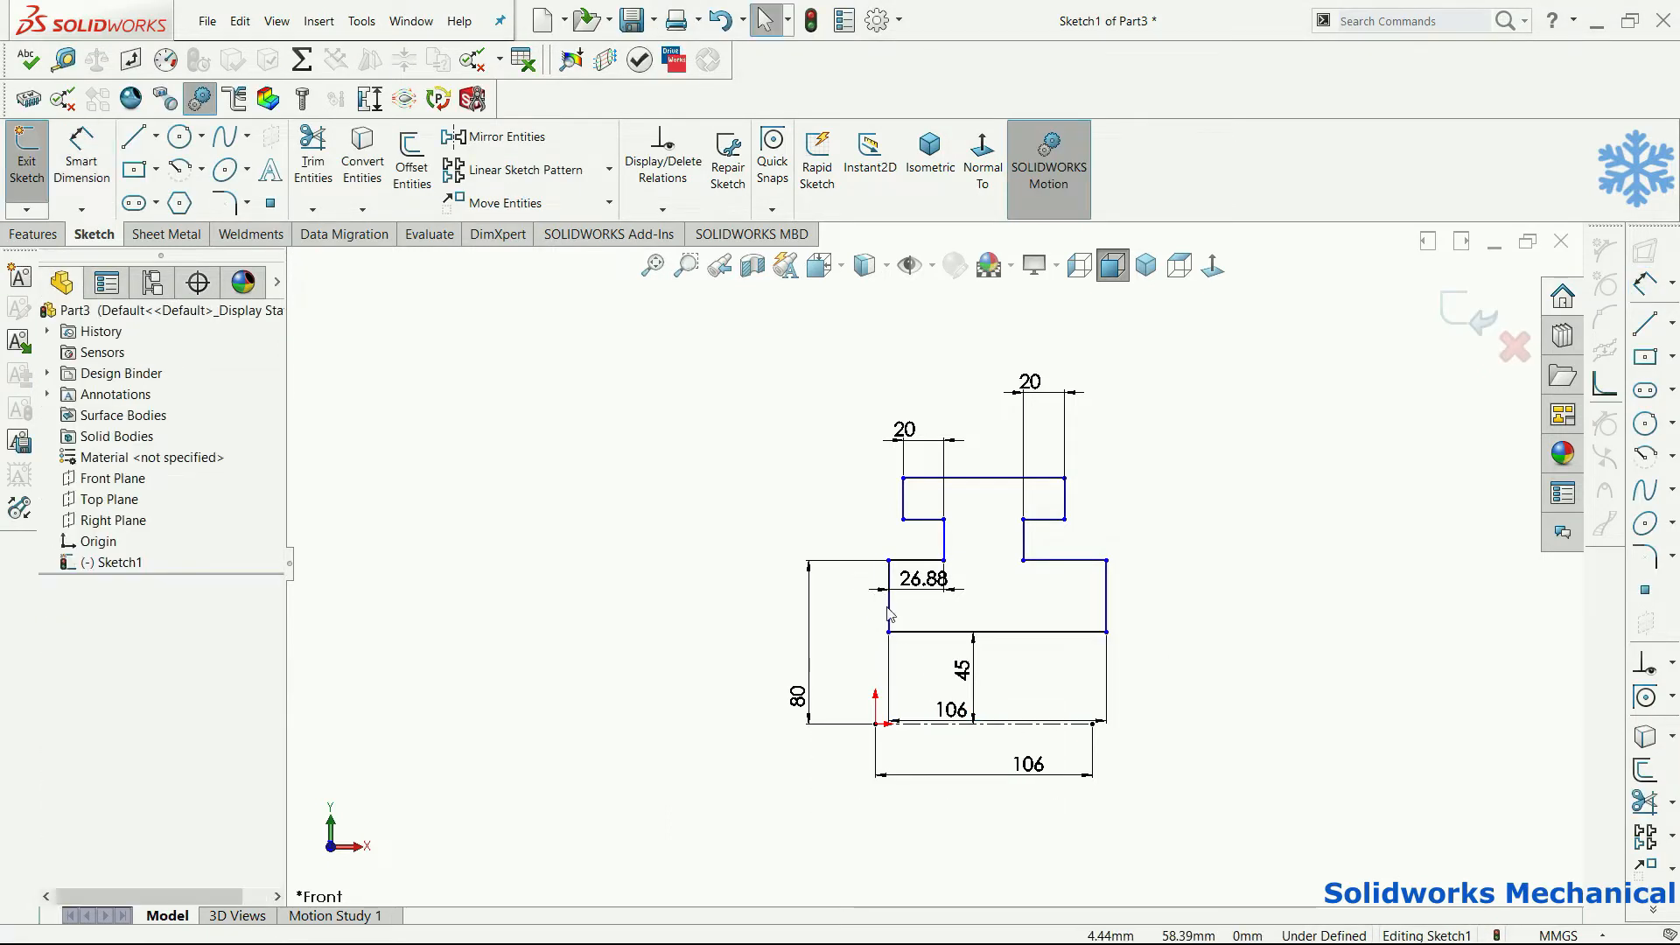
{"action": "left_click", "coordinate": [888, 606]}
{"action": "left_click", "coordinate": [876, 730], "text": "ctrl"}
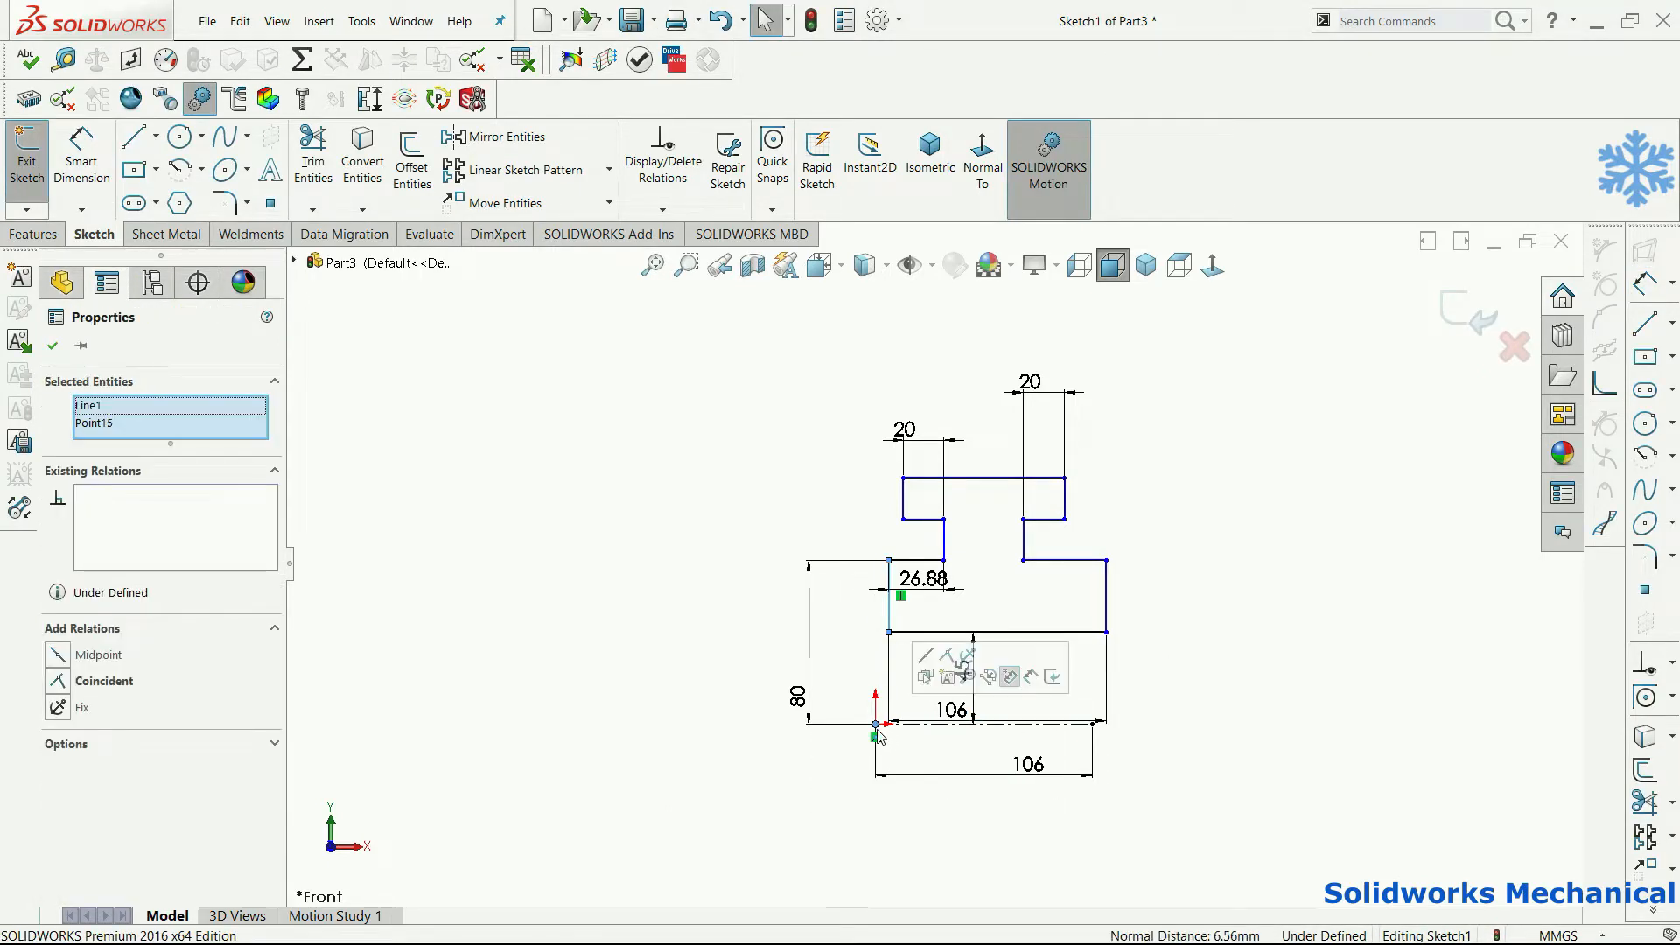
{"action": "key", "text": "Escape"}
- Move the base block's left edge into line with the origin and add a coincident relation between that edge and the origin point
{"action": "left_click_drag", "start_coordinate": [895, 621], "coordinate": [876, 626]}
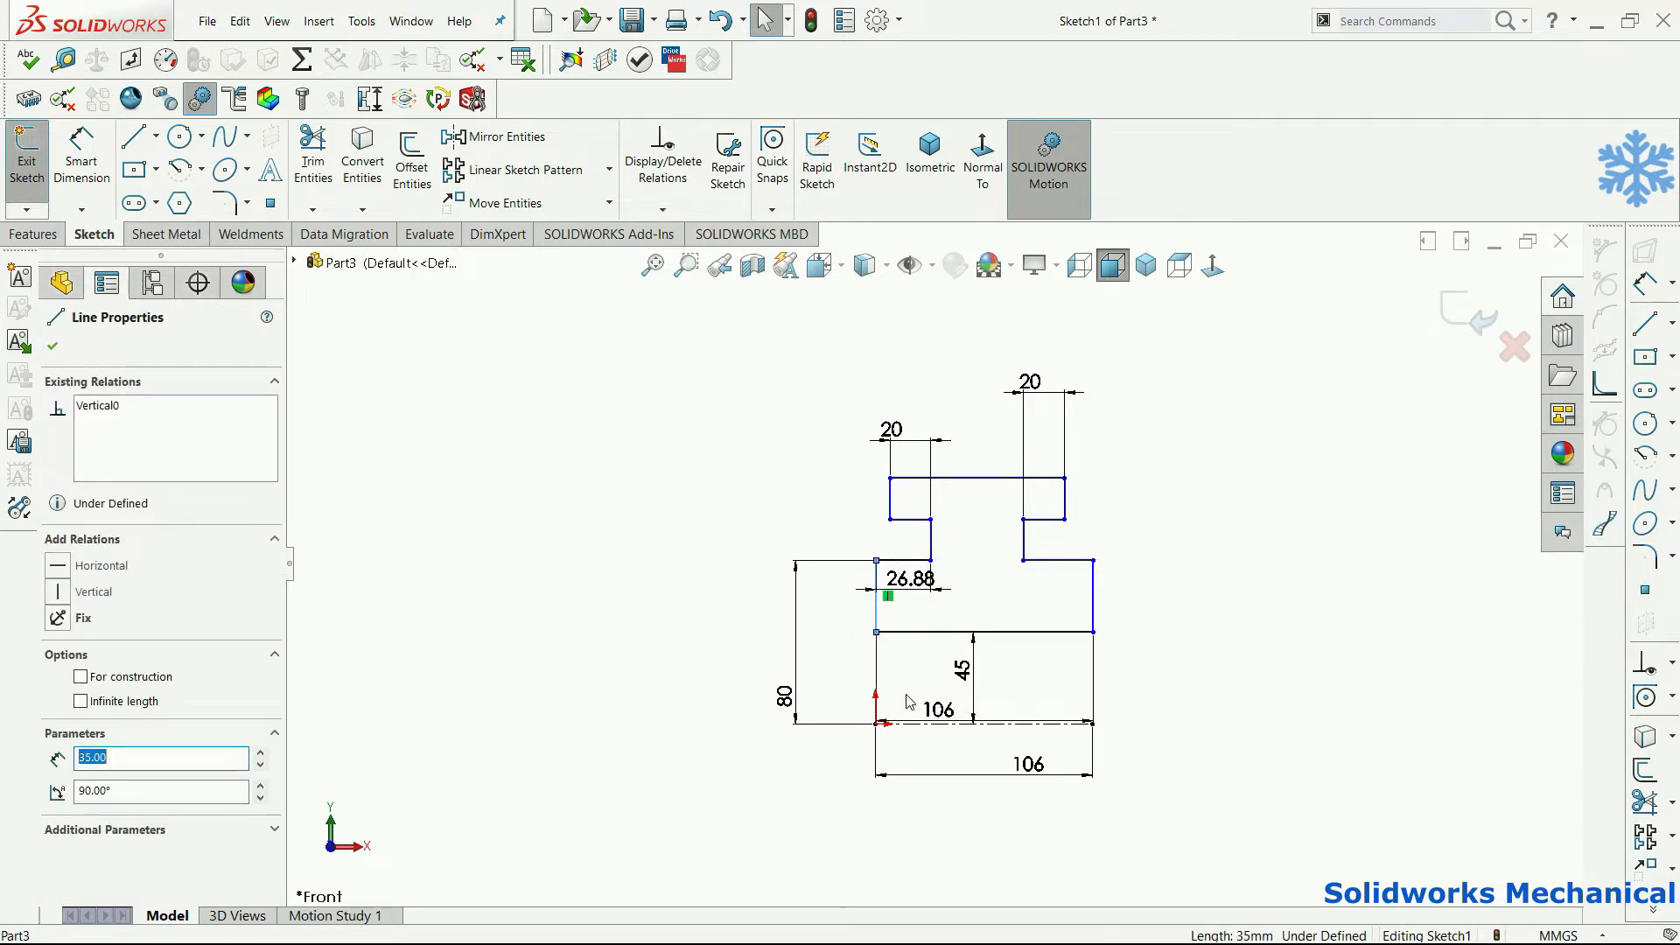
{"action": "left_click", "coordinate": [911, 685]}
{"action": "left_click", "coordinate": [875, 595]}
{"action": "scroll", "coordinate": [855, 674], "scroll_direction": "down", "scroll_amount": 3}
{"action": "scroll", "coordinate": [963, 677], "scroll_direction": "up", "scroll_amount": 2}
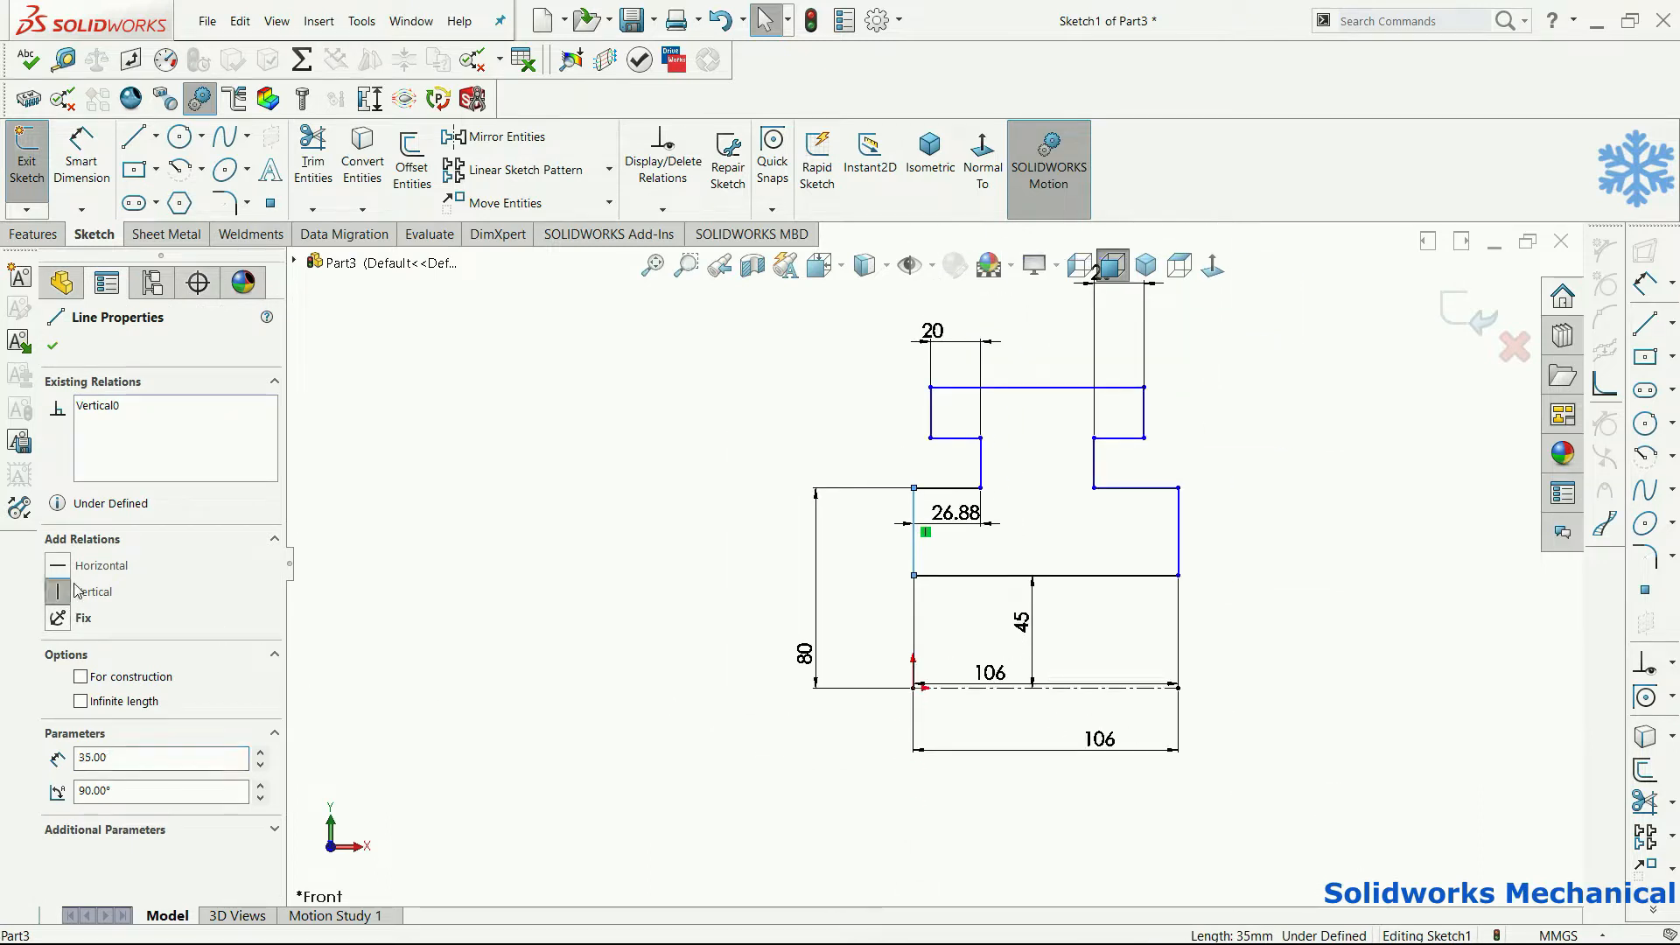
{"action": "left_click", "coordinate": [914, 689], "text": "ctrl"}
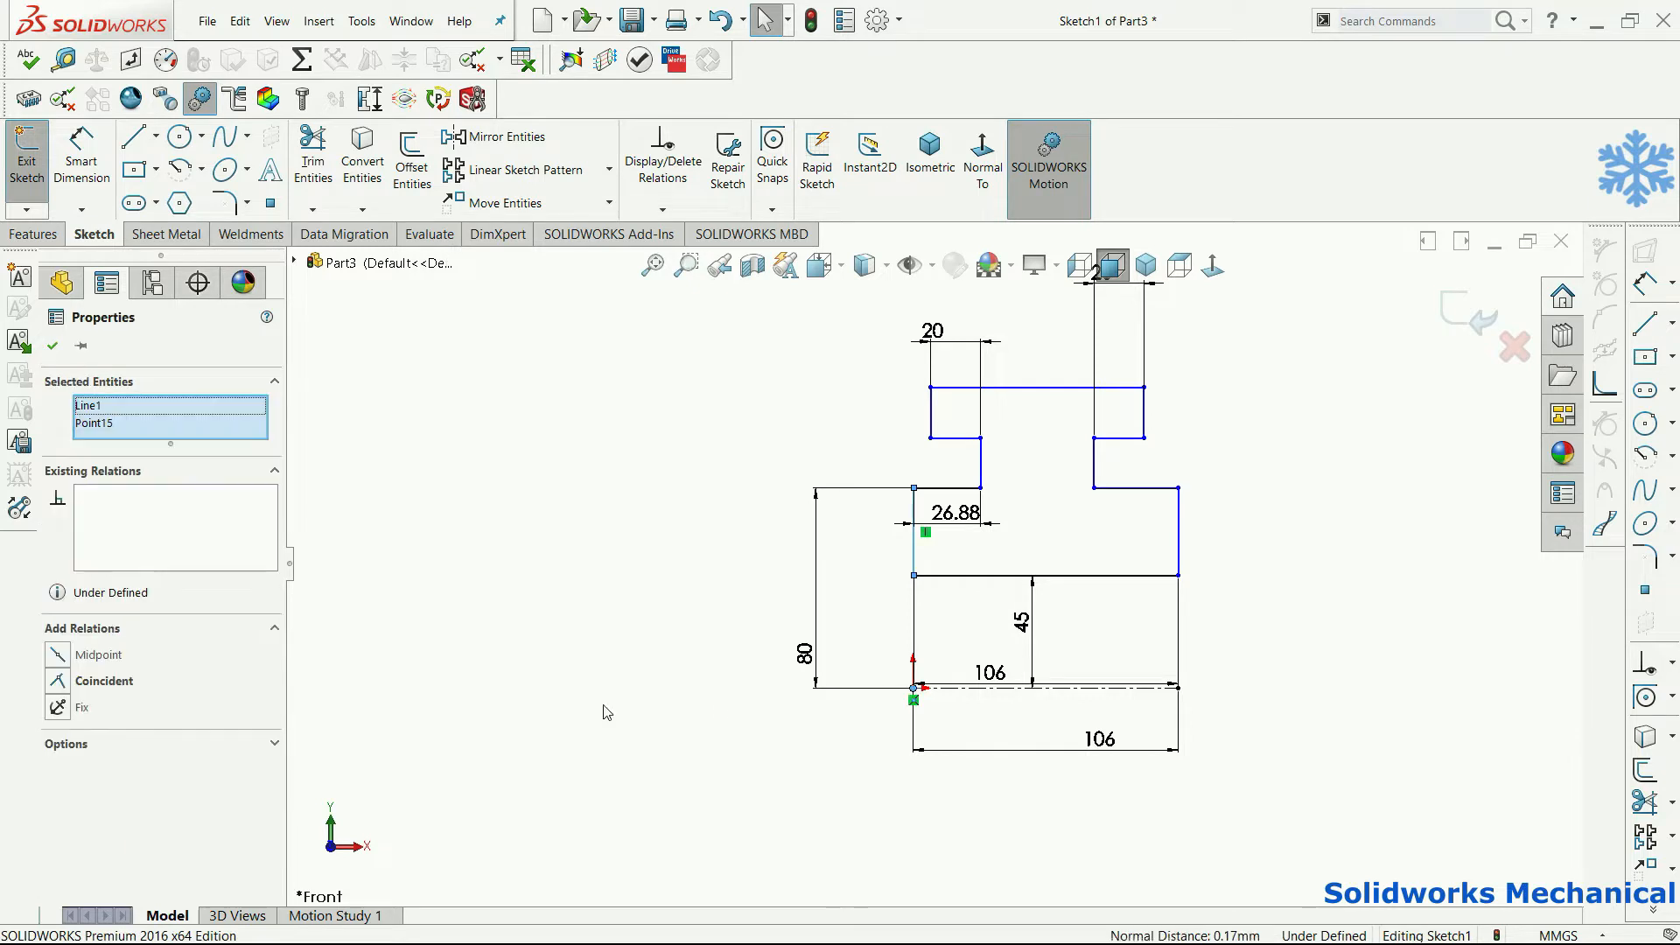
{"action": "left_click", "coordinate": [105, 681]}
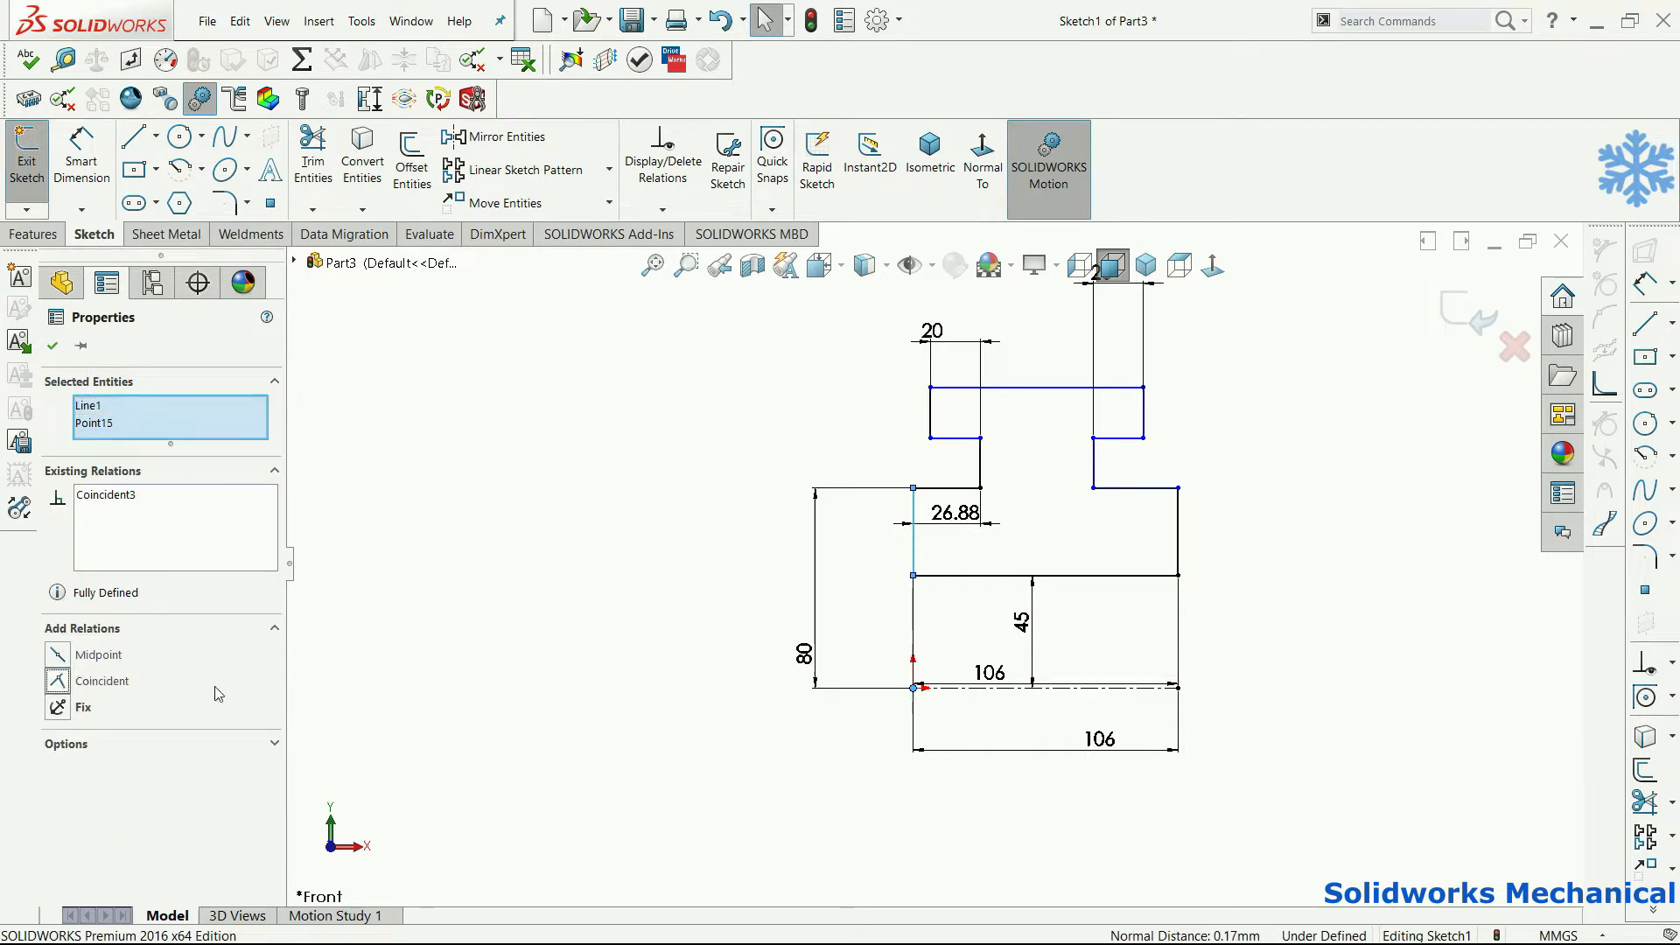
{"action": "left_click", "coordinate": [1213, 773]}
- Dimension the length of the profile's topmost edge as 86 mm
{"action": "right_click_drag", "start_coordinate": [1213, 773], "coordinate": [1293, 425]}
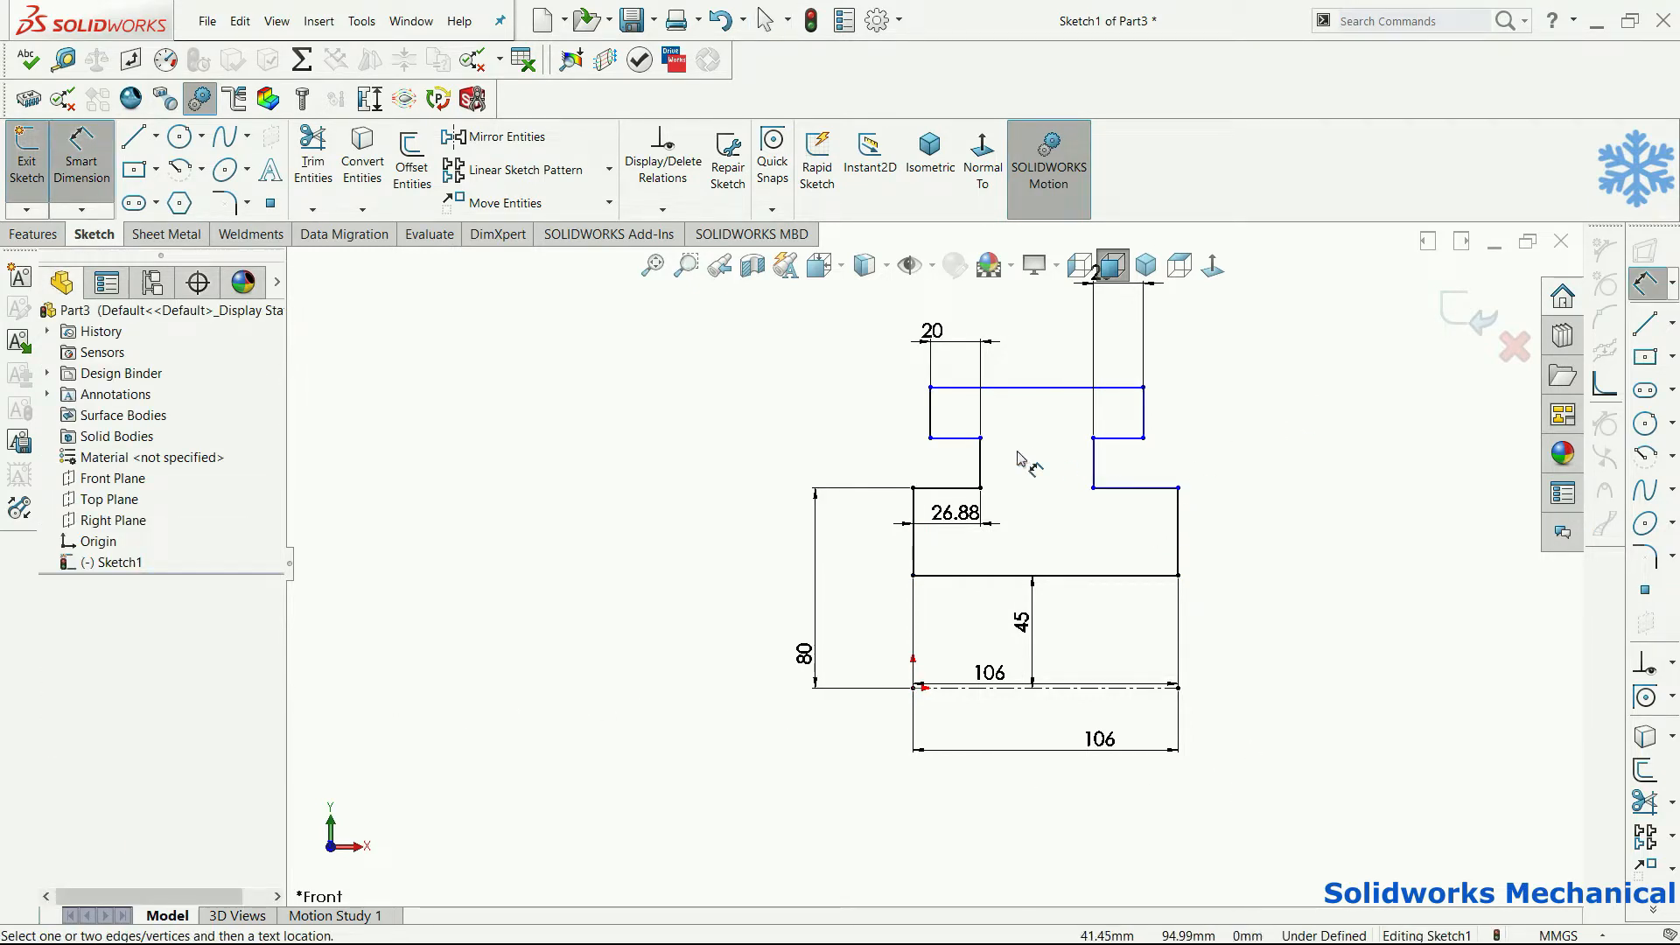
{"action": "left_click", "coordinate": [1054, 386]}
{"action": "left_click", "coordinate": [1046, 348]}
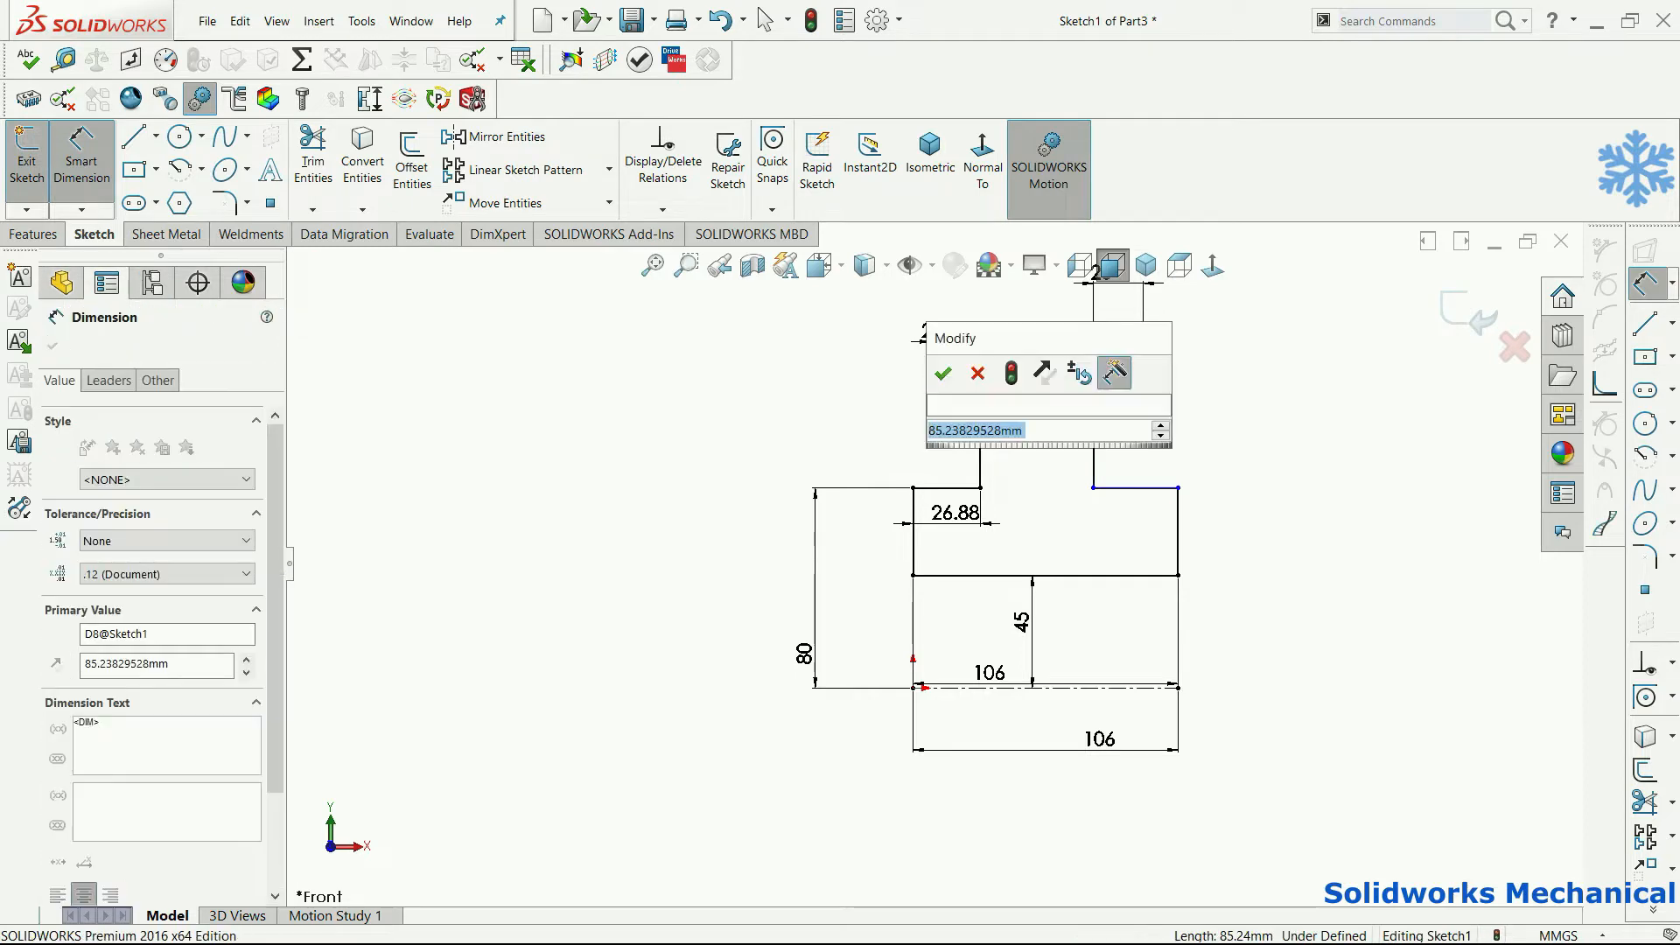
{"action": "type", "text": "86"}
{"action": "key", "text": "Return"}
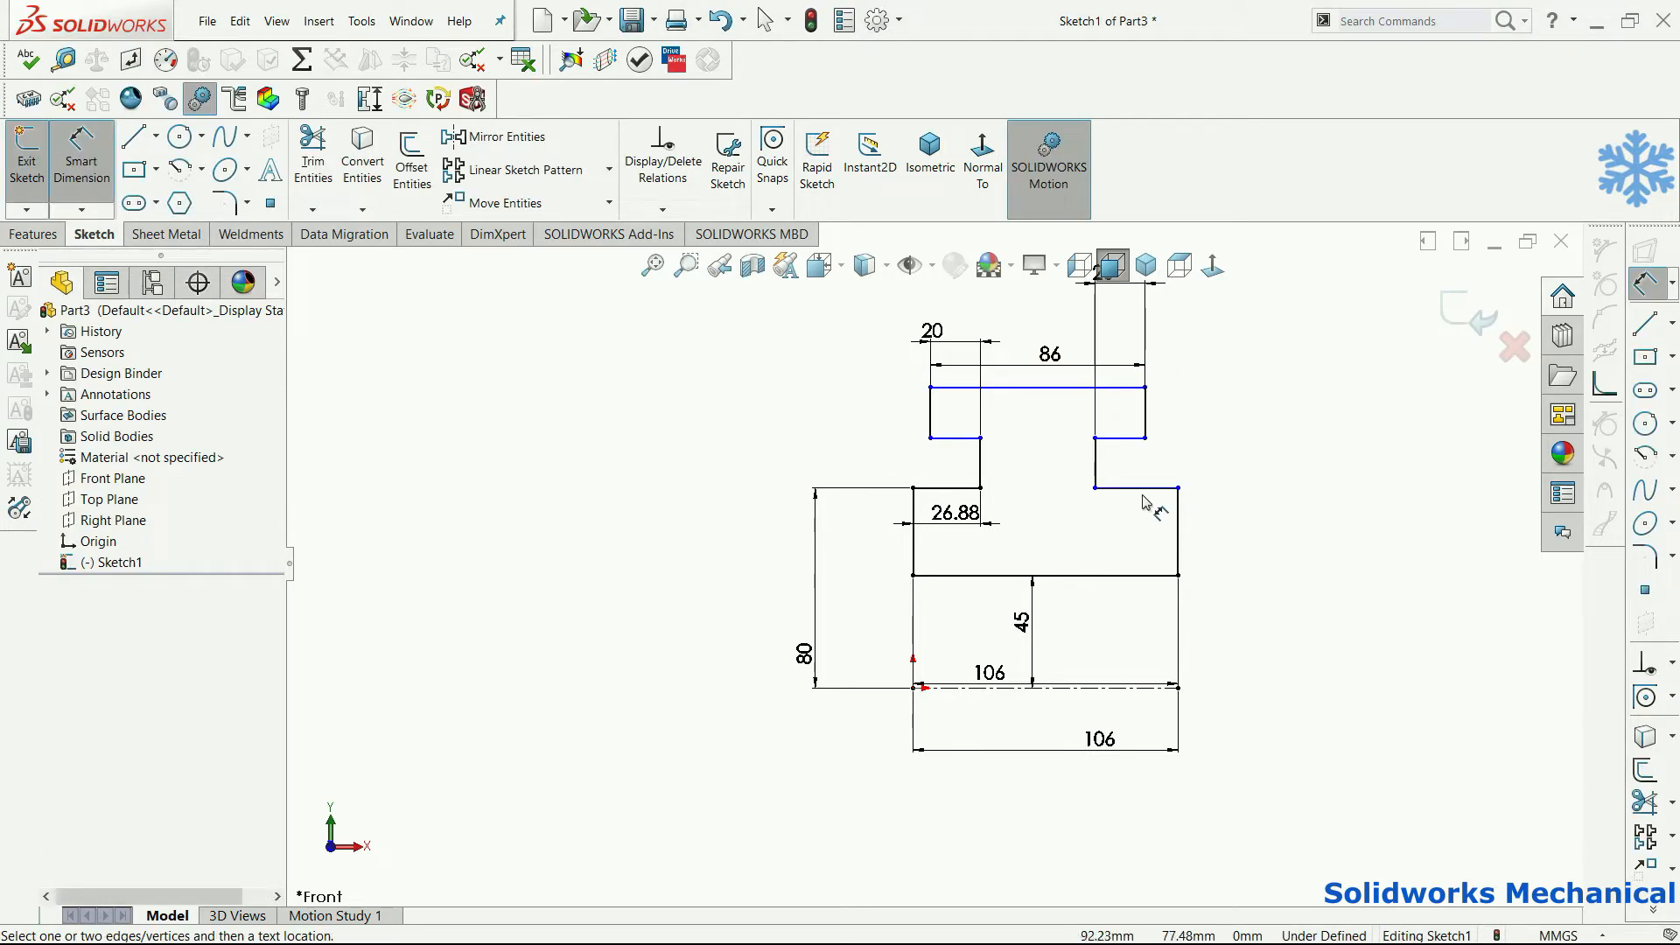
- Delete the base block's left shoulder dimension and dimension the neck's width between its two vertical edges
{"action": "left_click", "coordinate": [958, 513]}
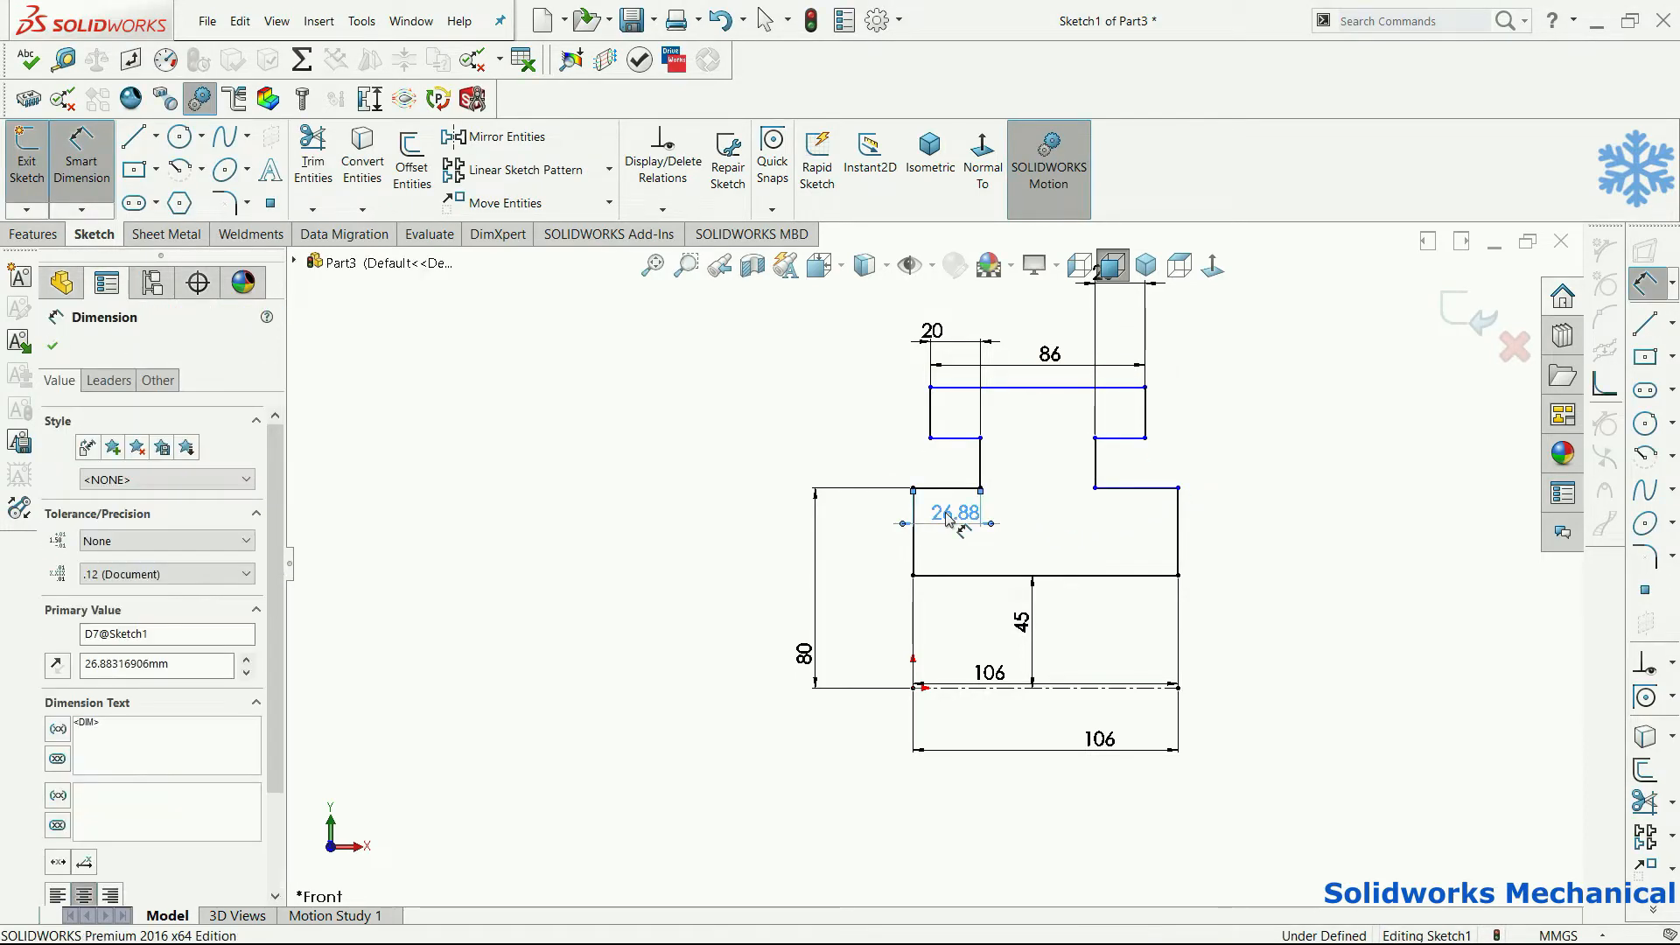
{"action": "key", "text": "Delete"}
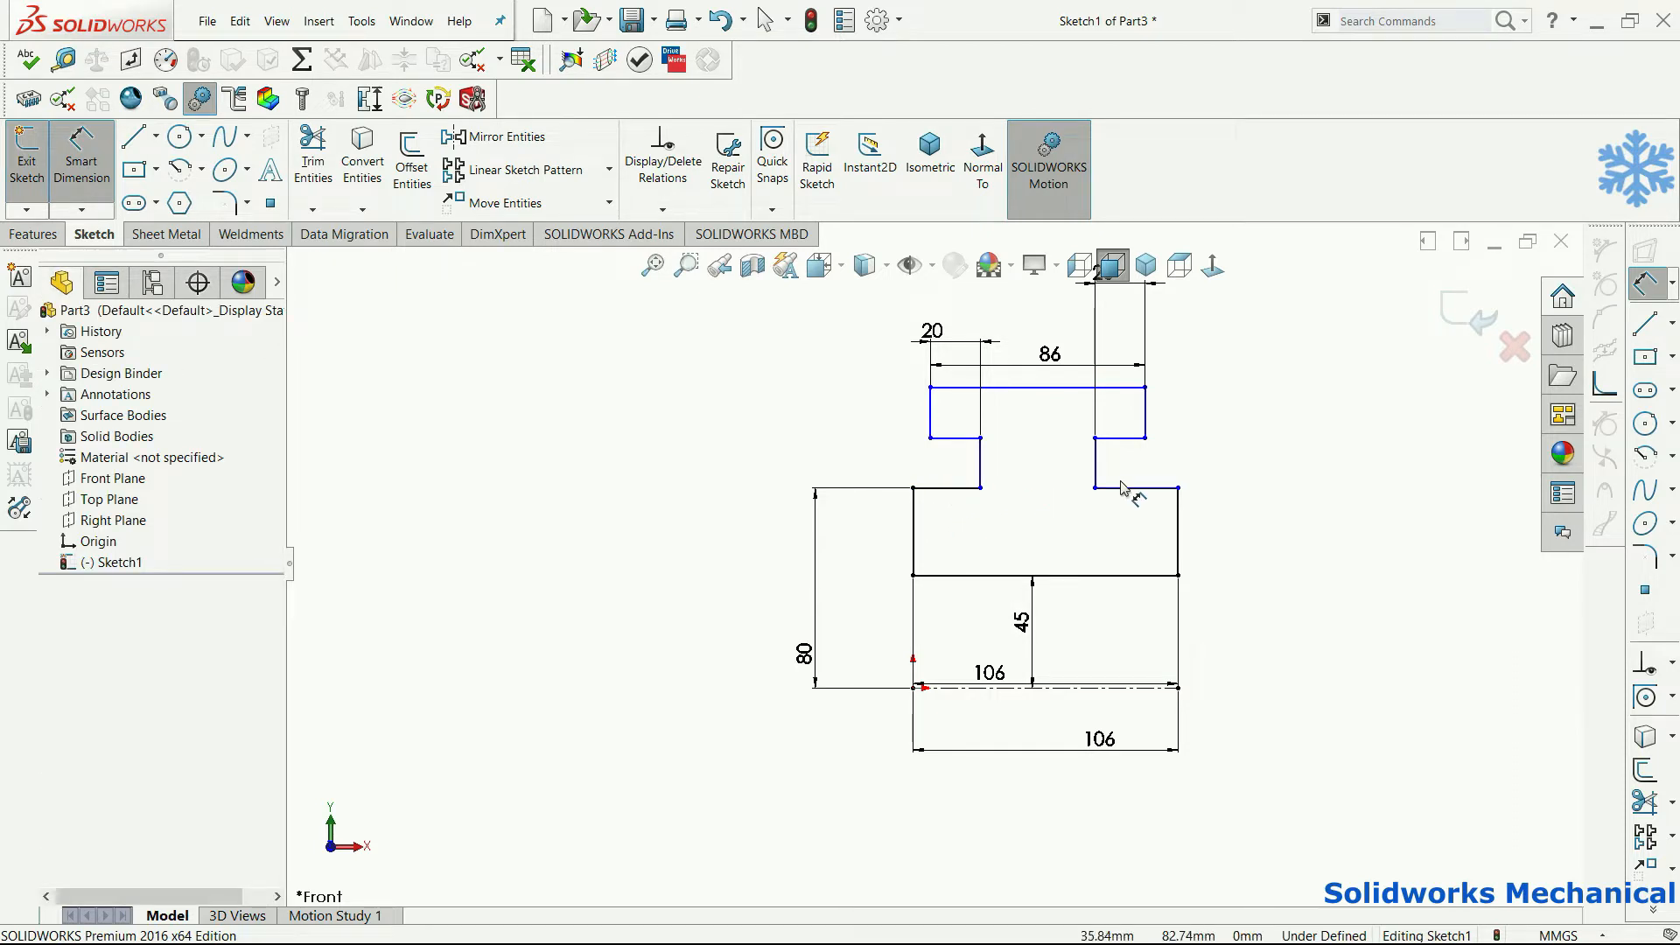
{"action": "scroll", "coordinate": [1056, 472], "scroll_direction": "up", "scroll_amount": 2}
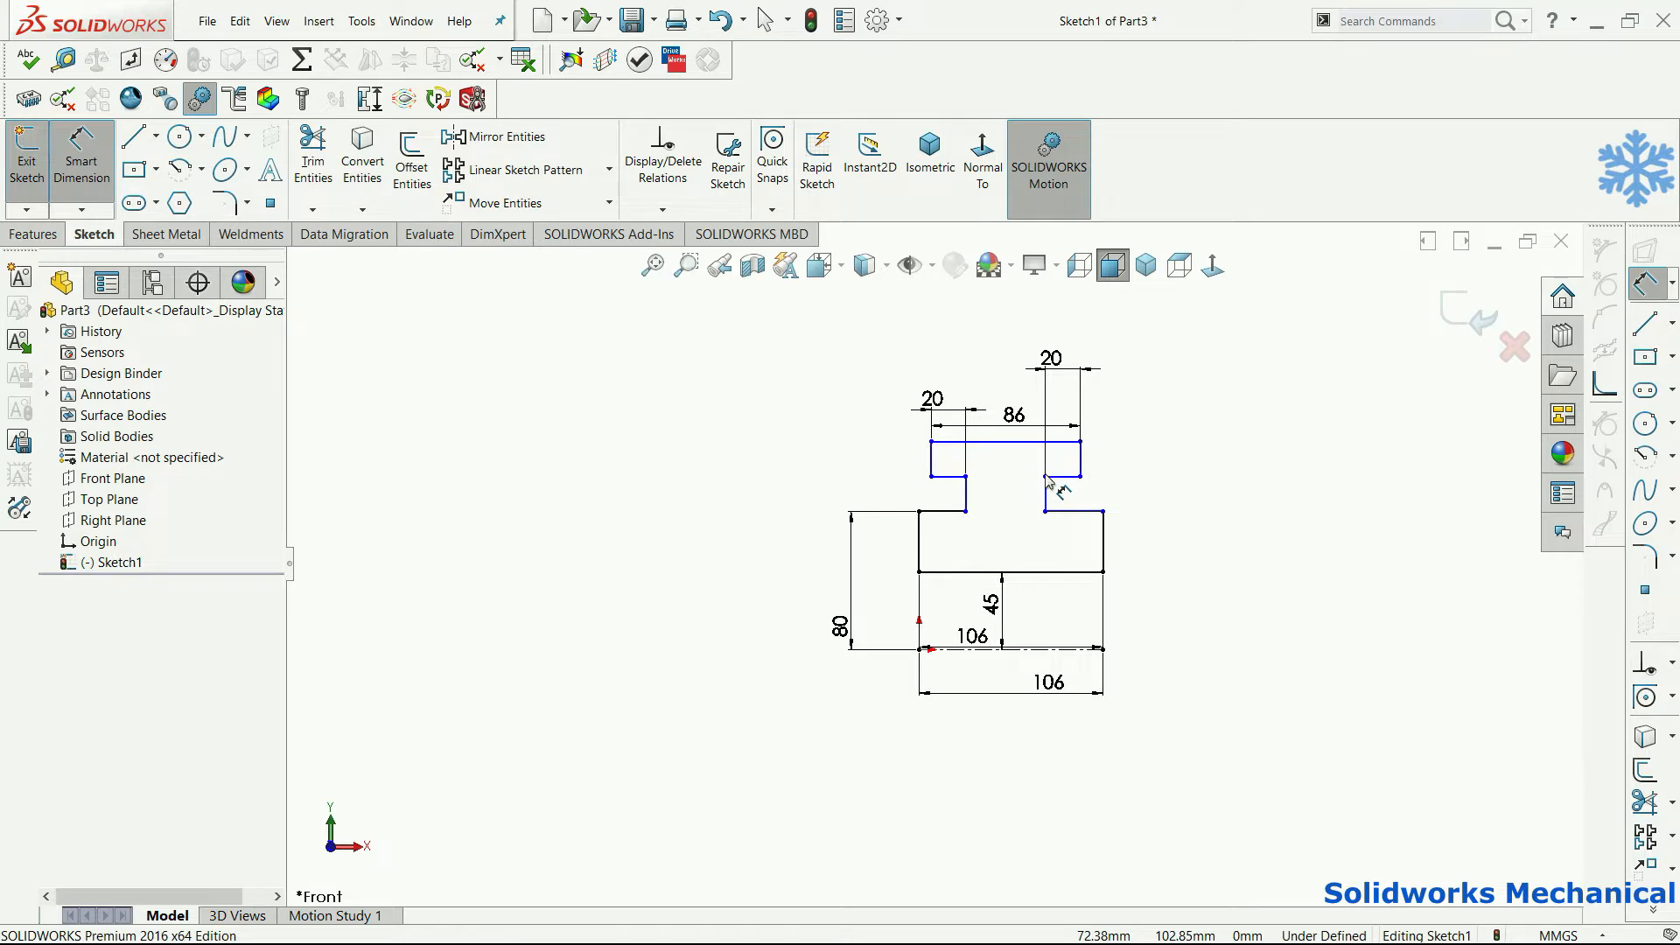
{"action": "left_click", "coordinate": [967, 495]}
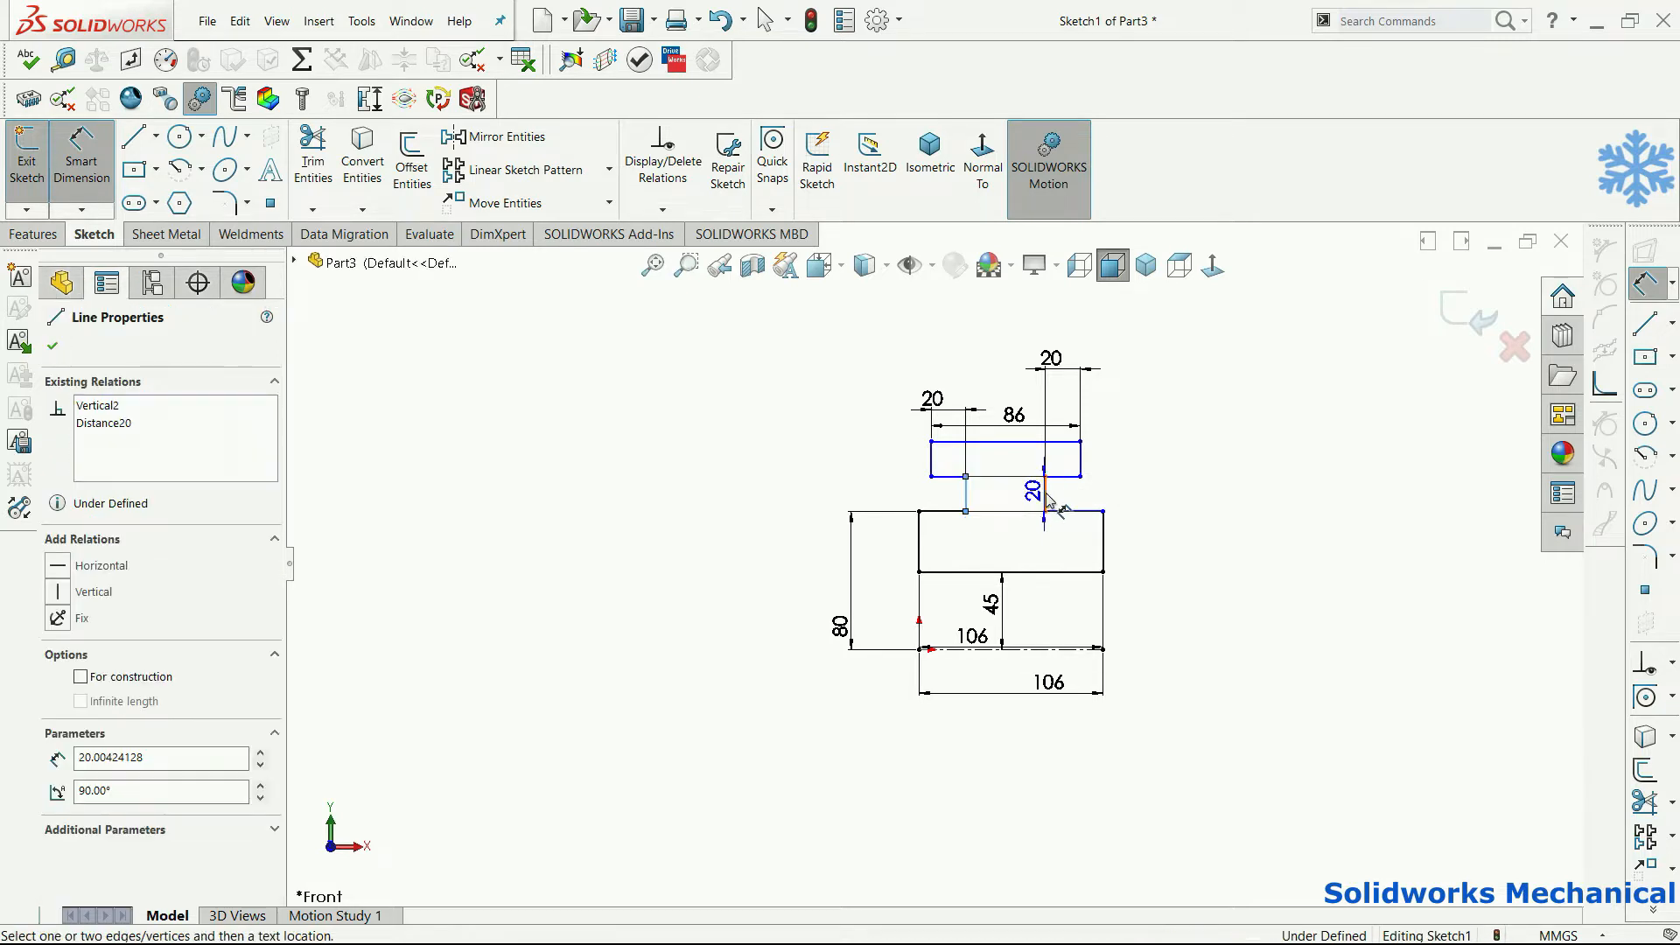
{"action": "left_click", "coordinate": [1047, 503]}
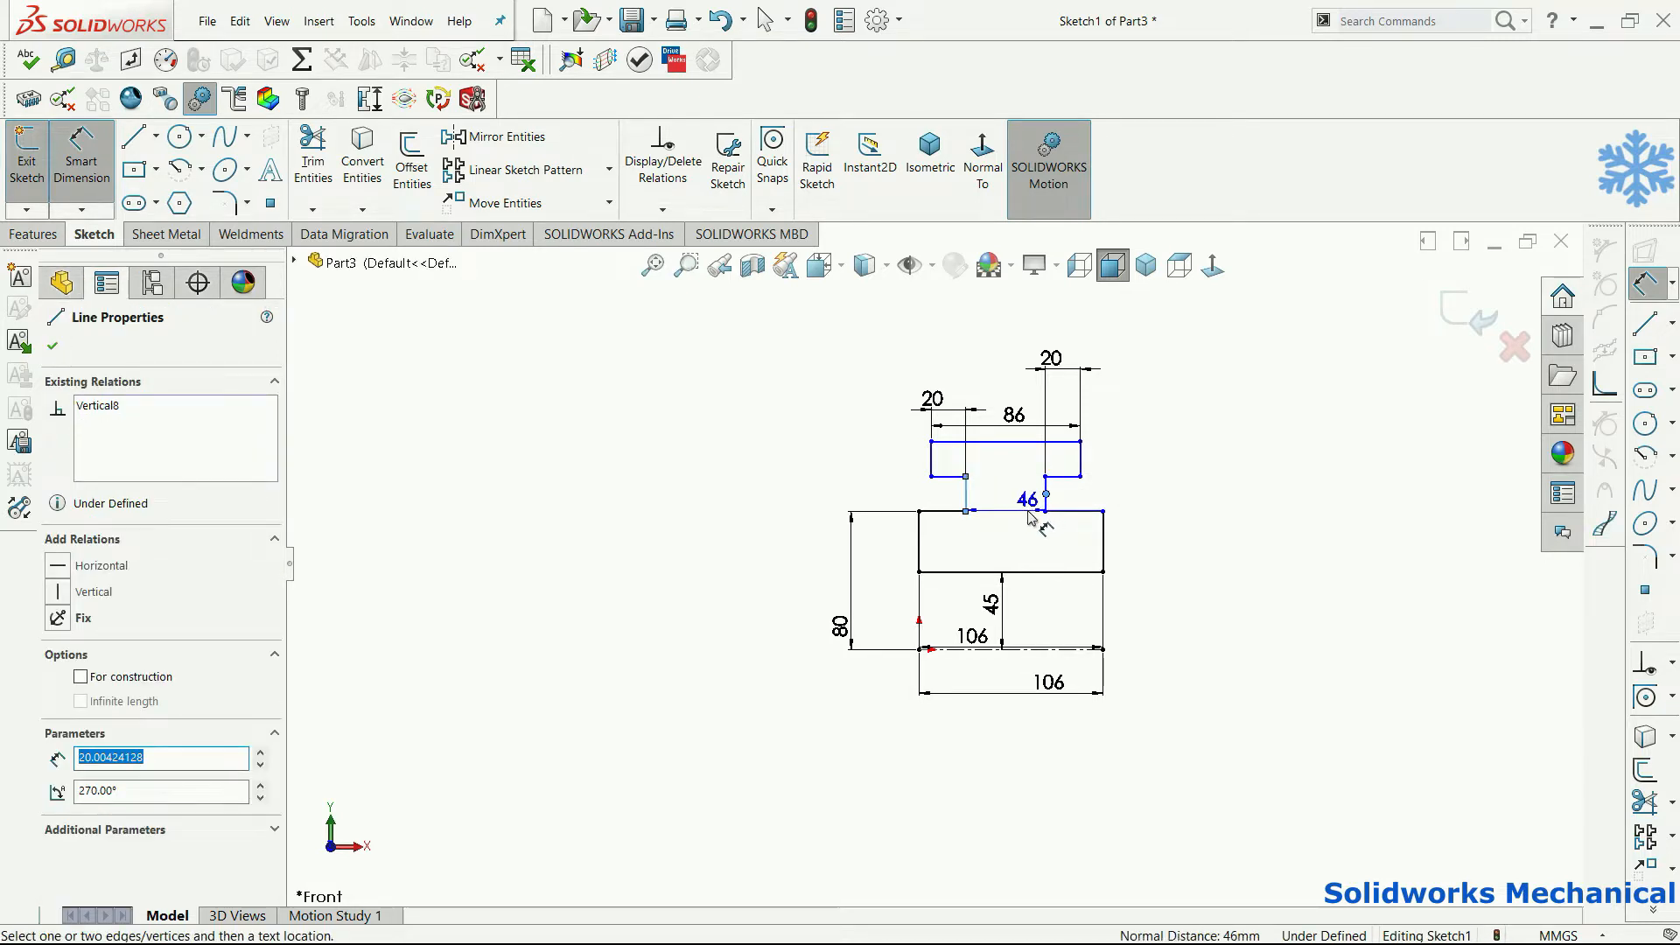
{"action": "left_click", "coordinate": [1011, 503]}
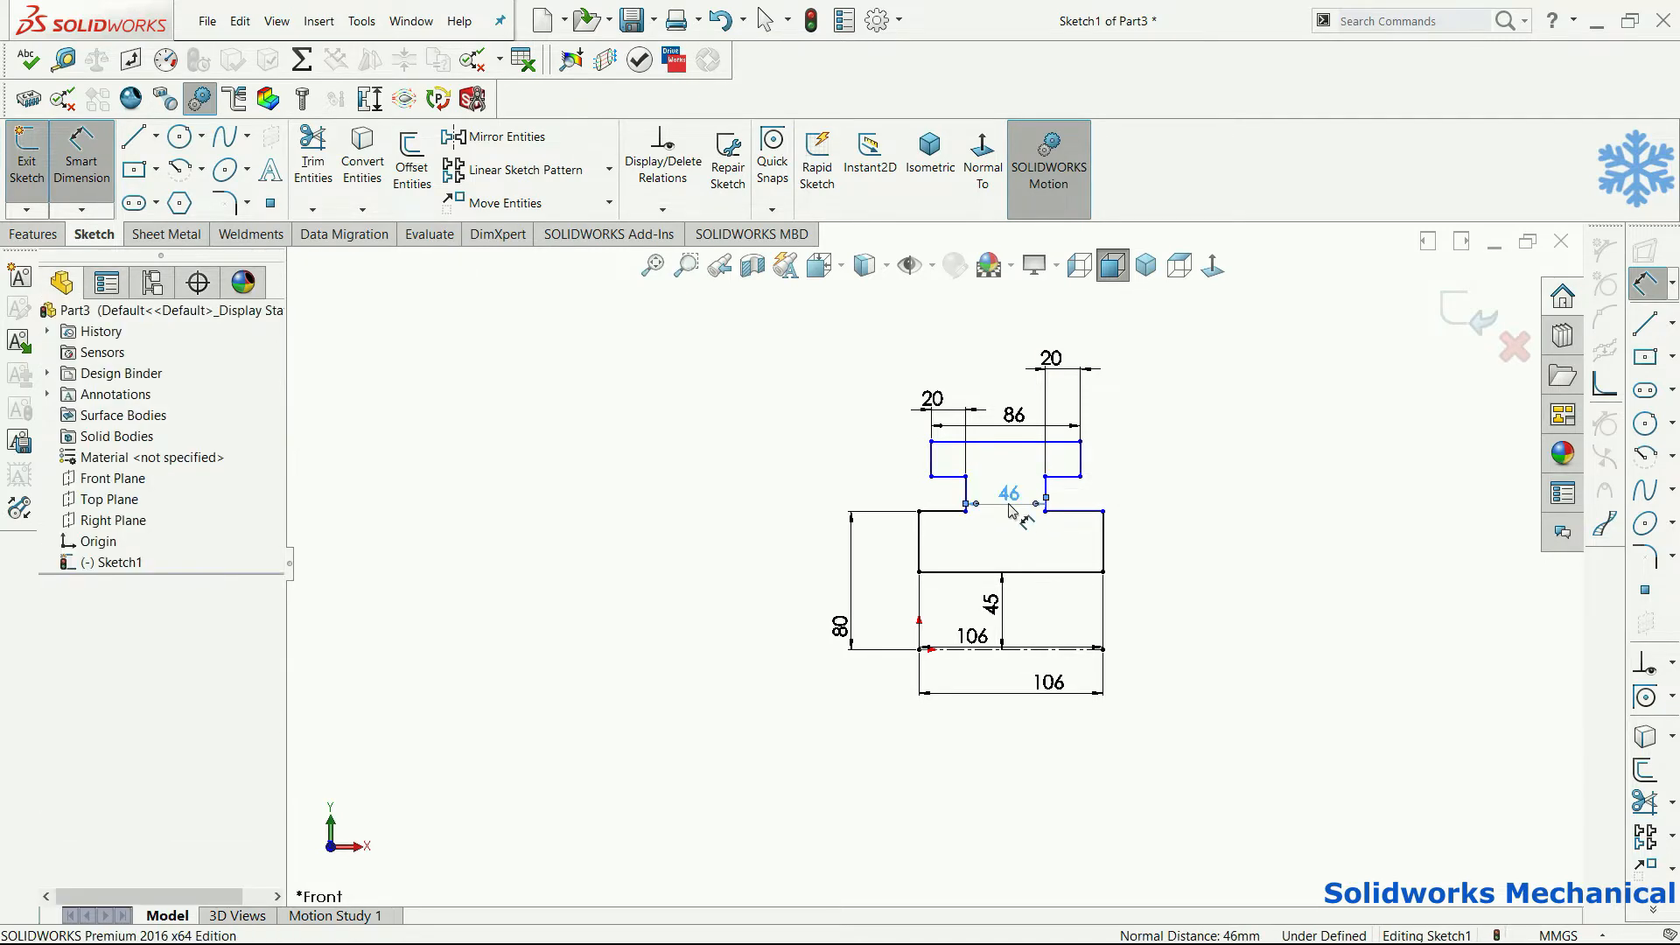
- Dimension the vertical distance from the centerline to the profile's topmost edge as 120 mm
{"action": "left_click", "coordinate": [1056, 444]}
{"action": "left_click", "coordinate": [1073, 648]}
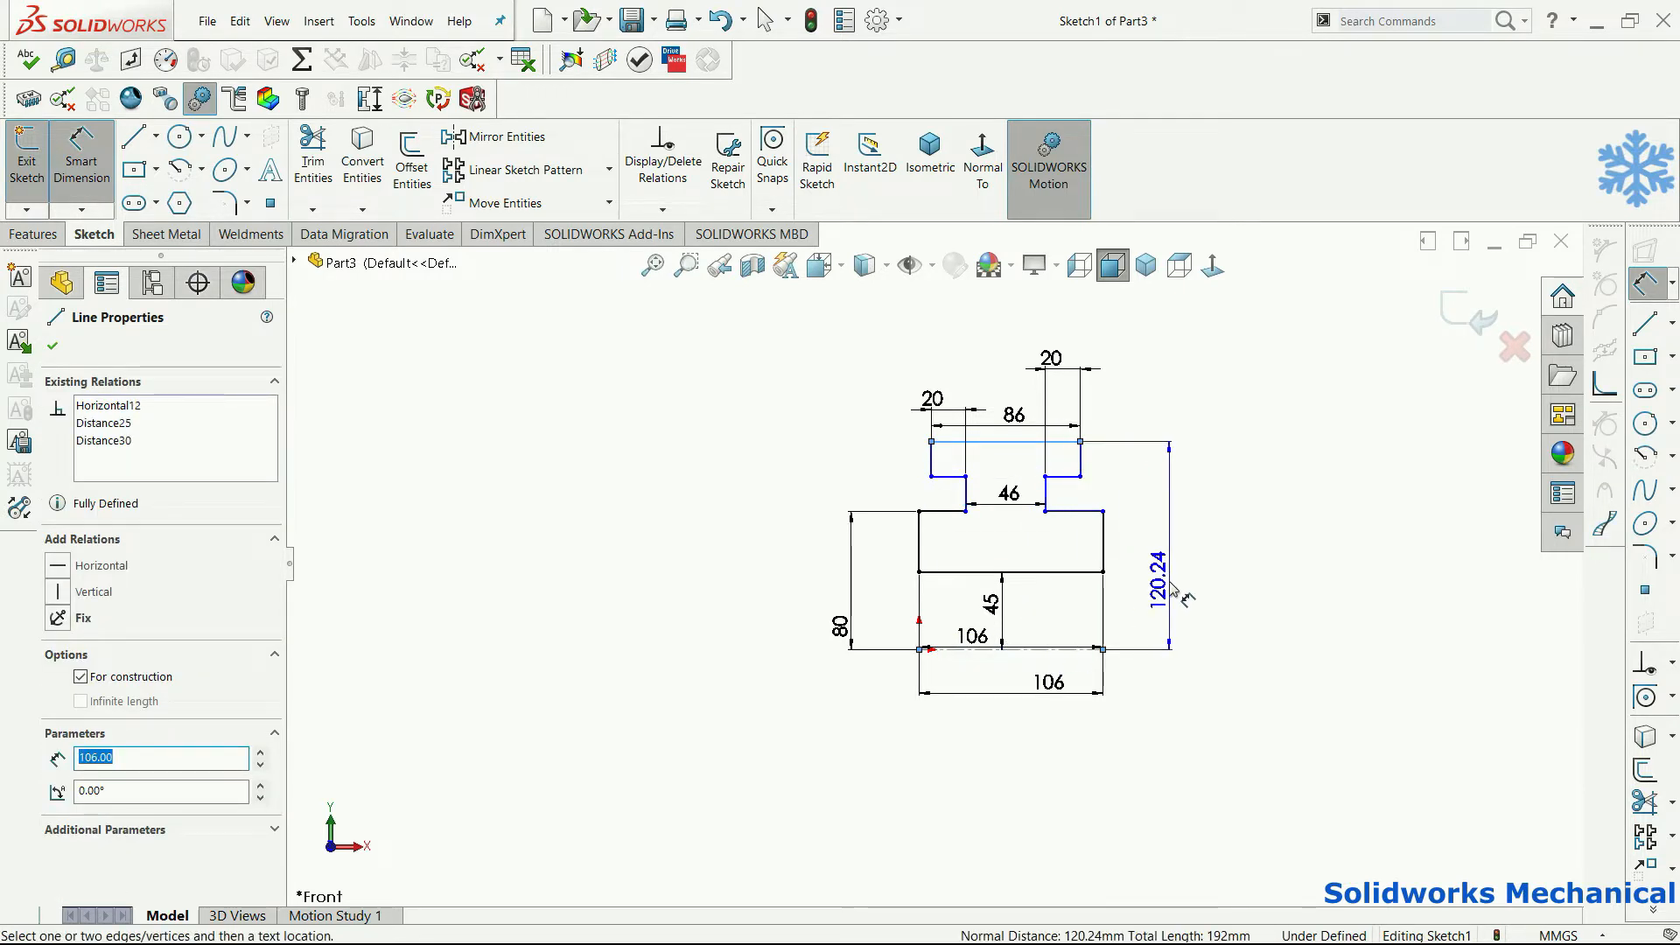
{"action": "left_click", "coordinate": [1177, 591]}
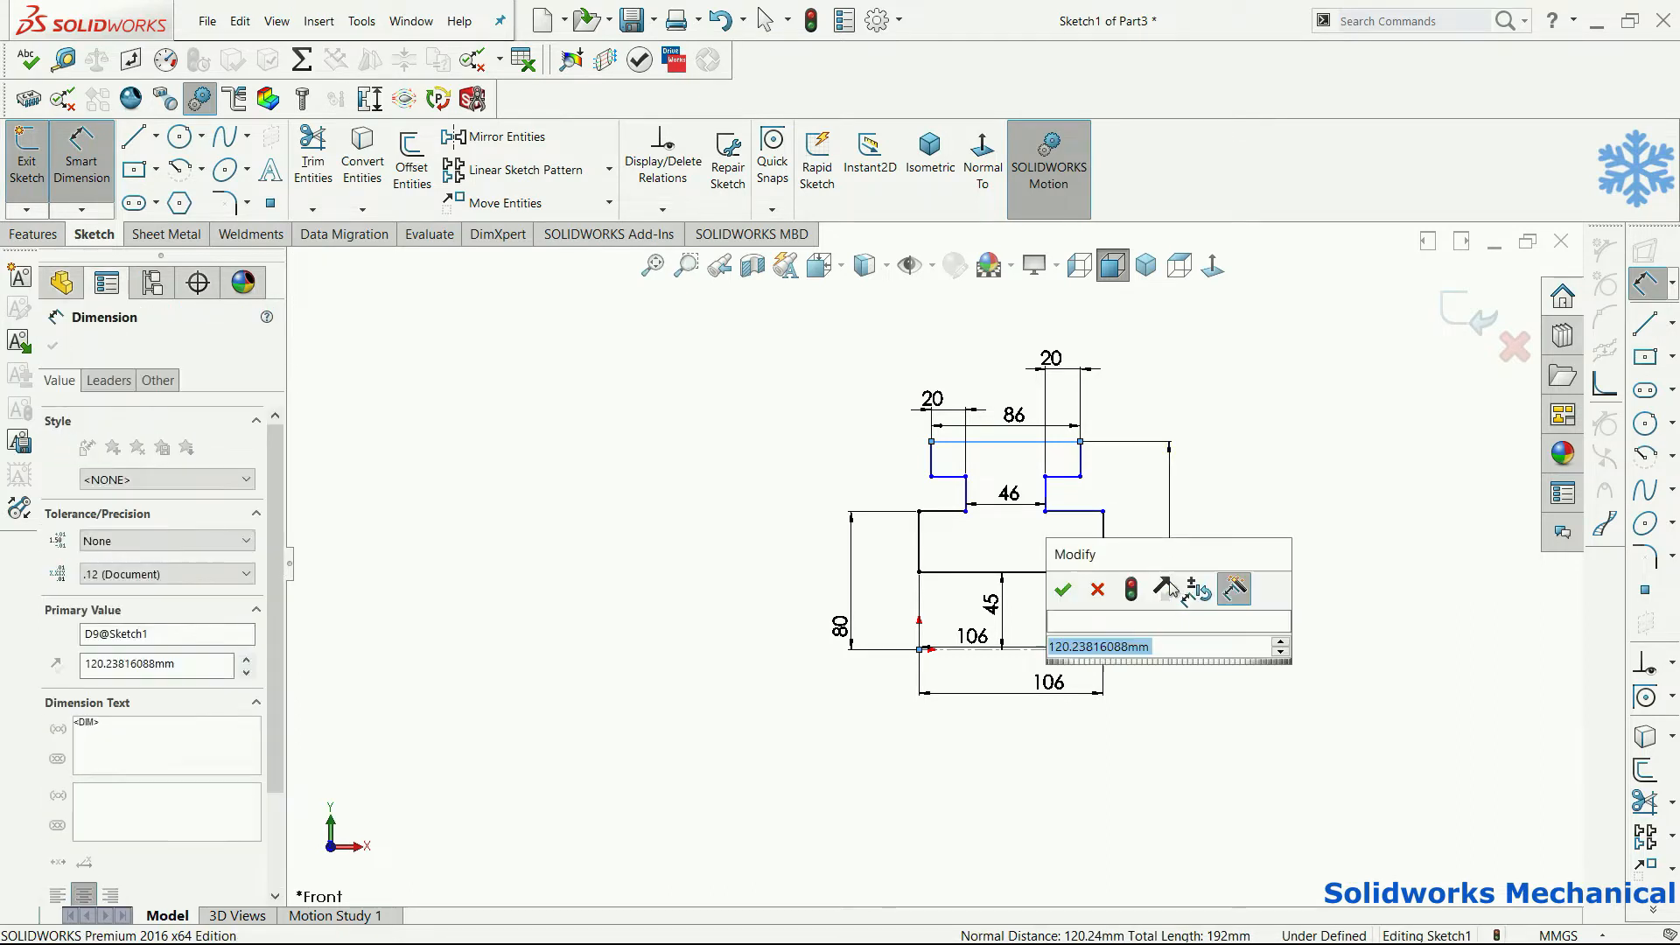
{"action": "type", "text": "120"}
{"action": "key", "text": "Return"}
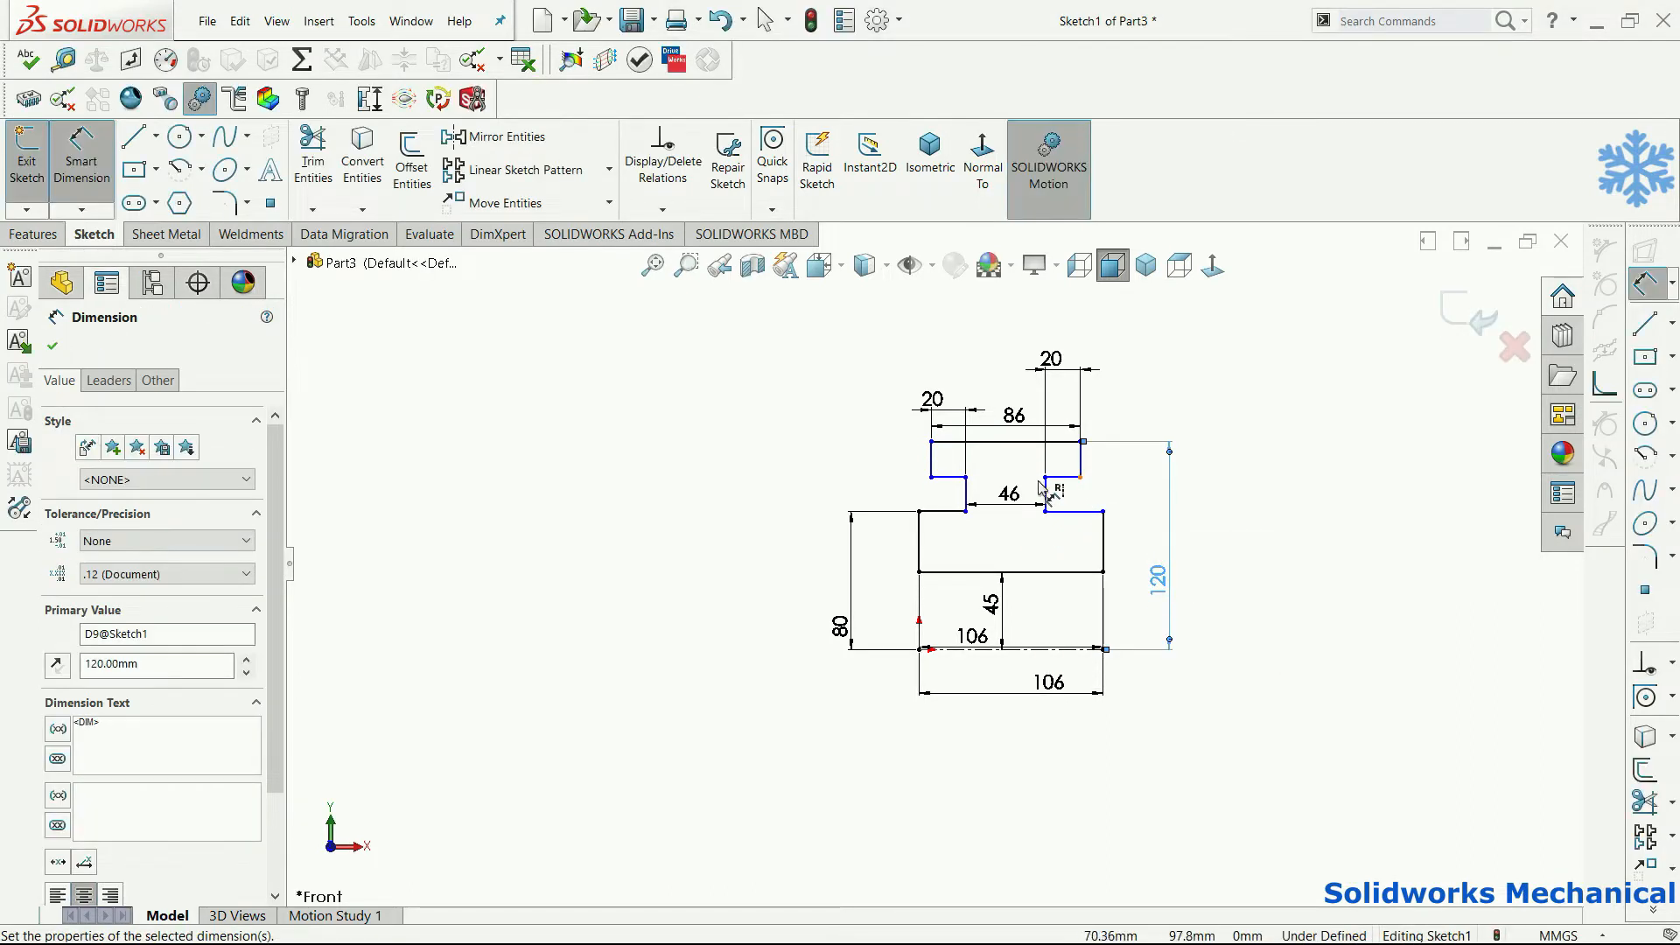
- Dimension the distance from the centerline to the underside of the head's right overhang as 105 mm and leave the dimension tool
{"action": "left_click", "coordinate": [1063, 479]}
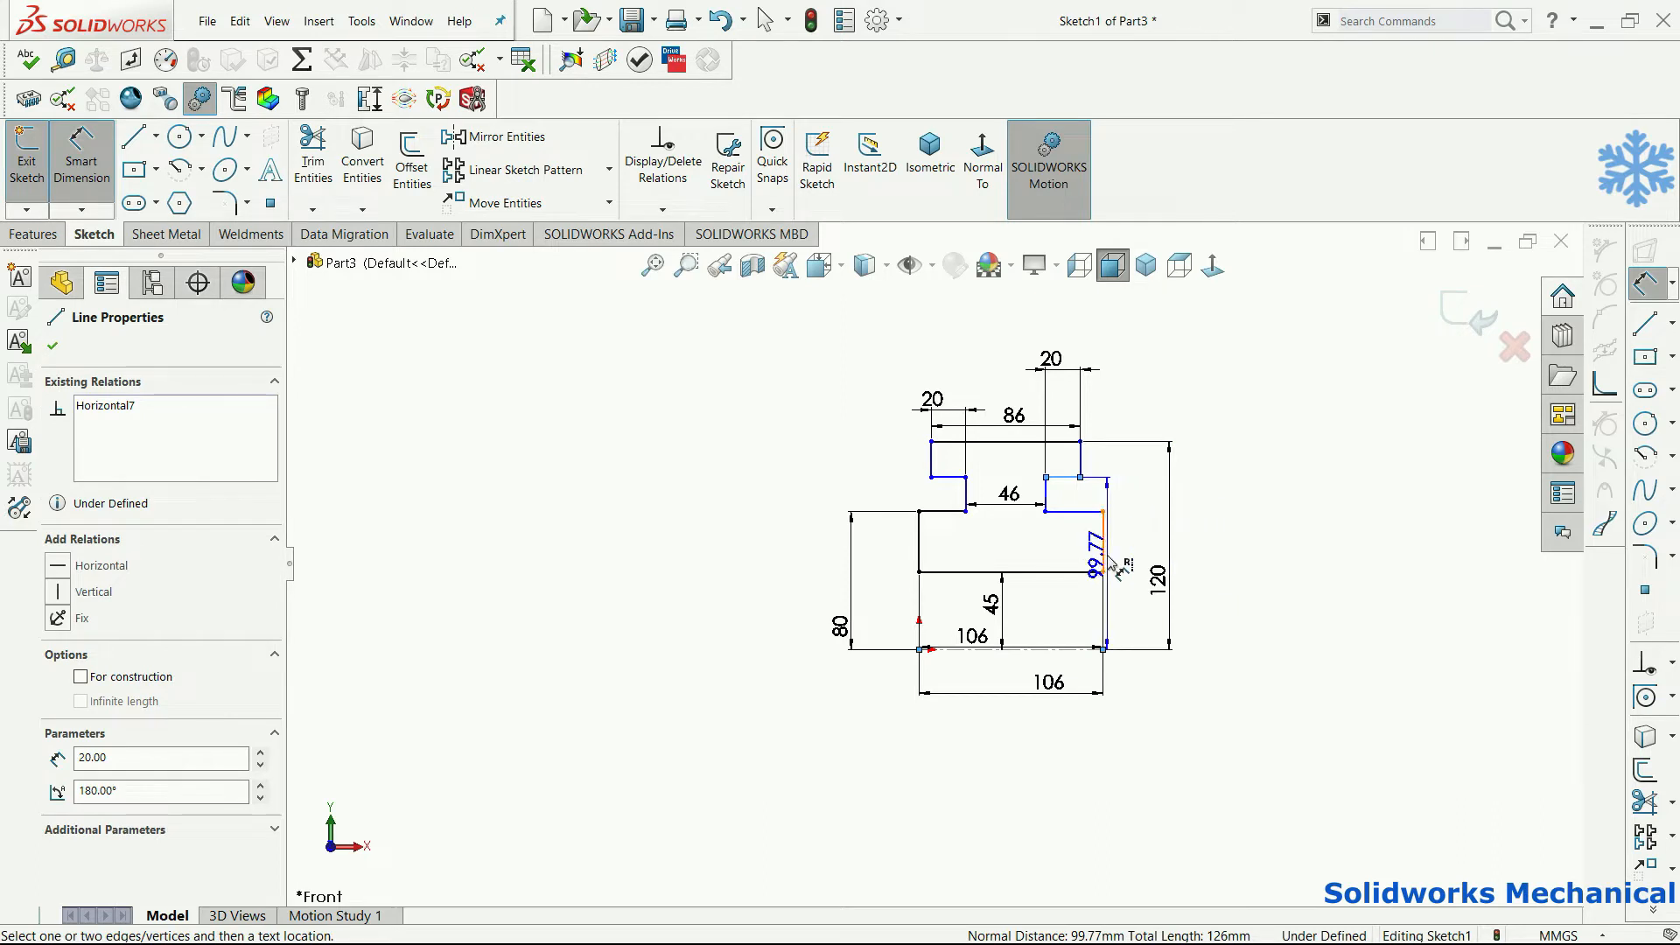
{"action": "left_click", "coordinate": [1148, 533]}
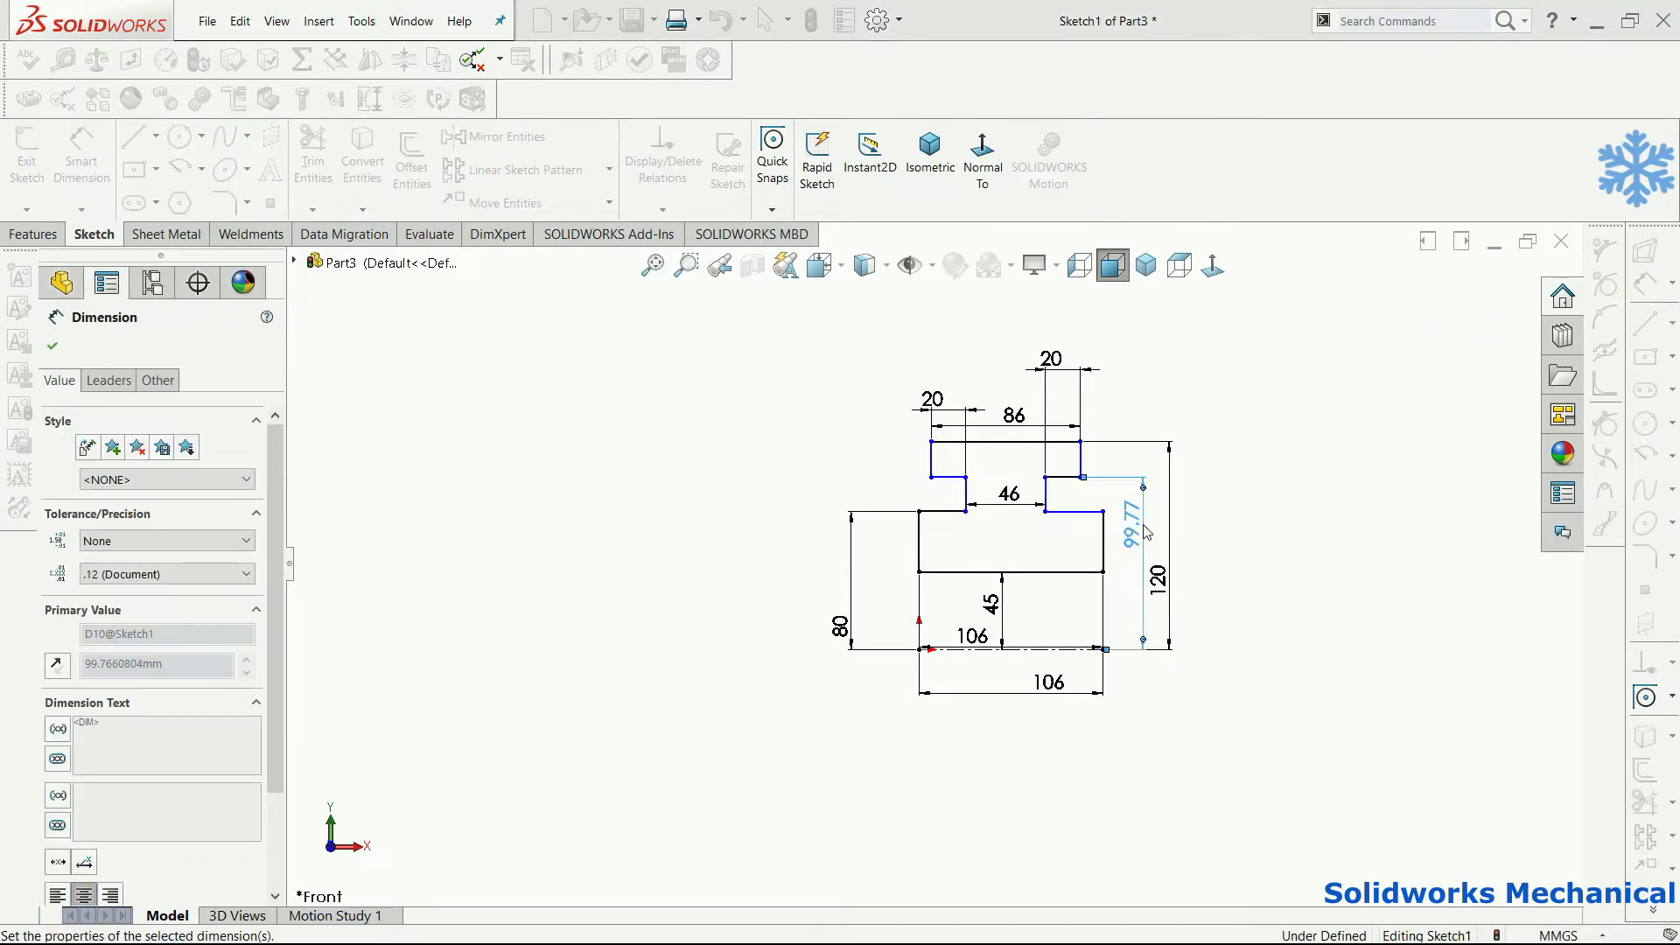
{"action": "type", "text": "105"}
{"action": "key", "text": "Return"}
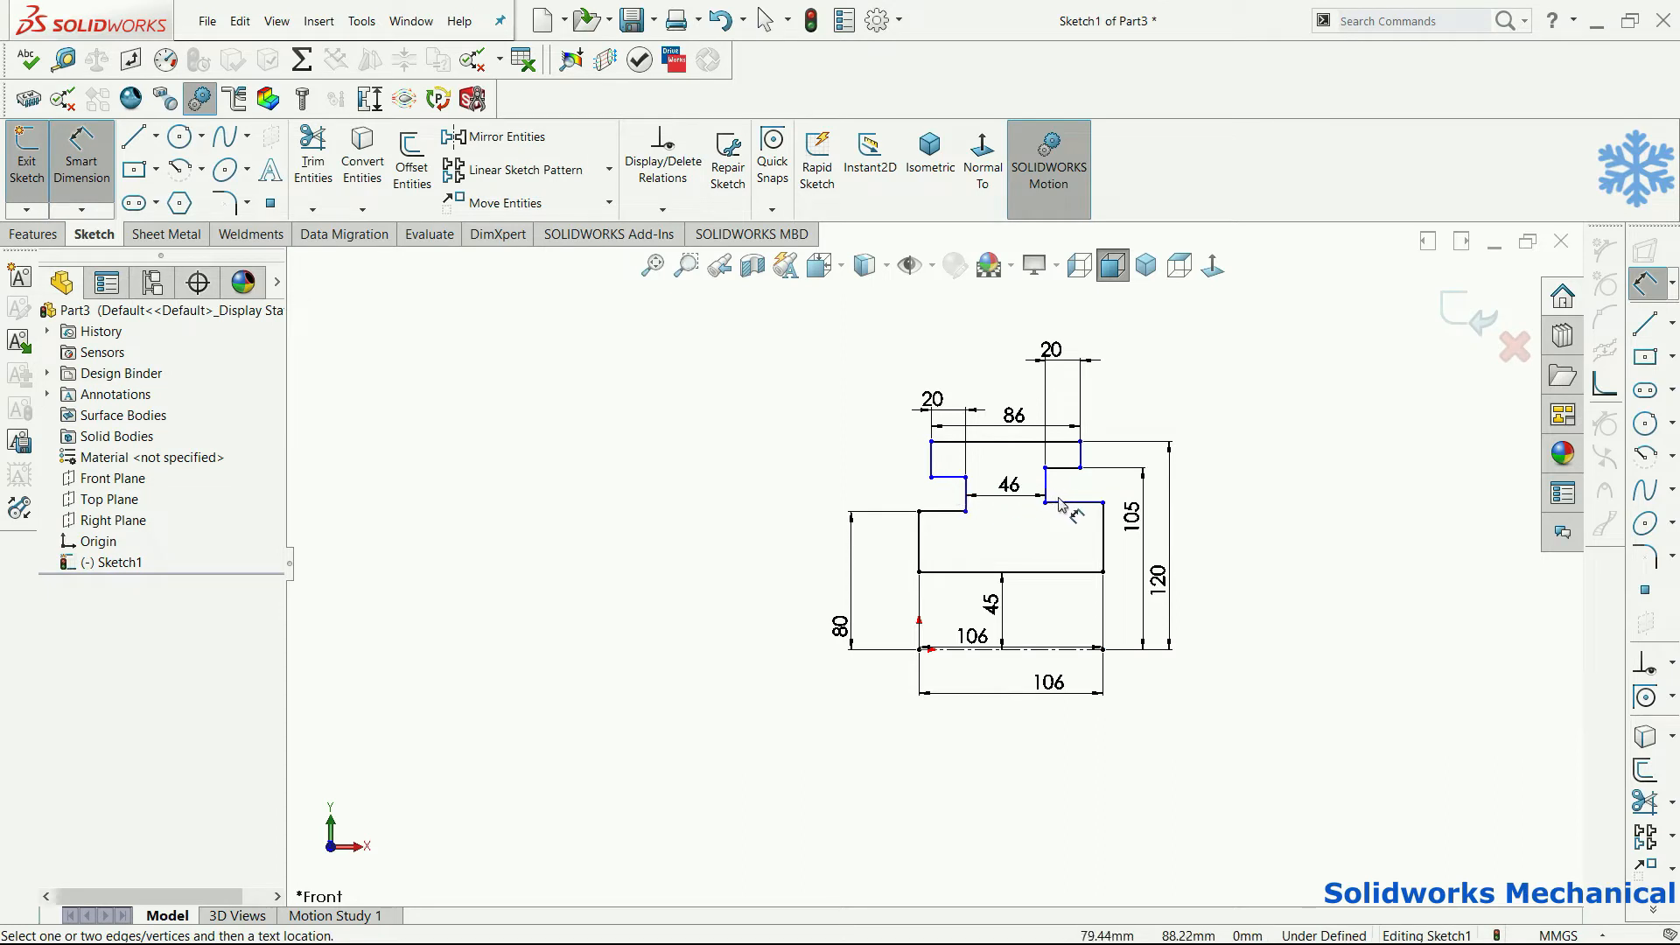
{"action": "key", "text": "Escape"}
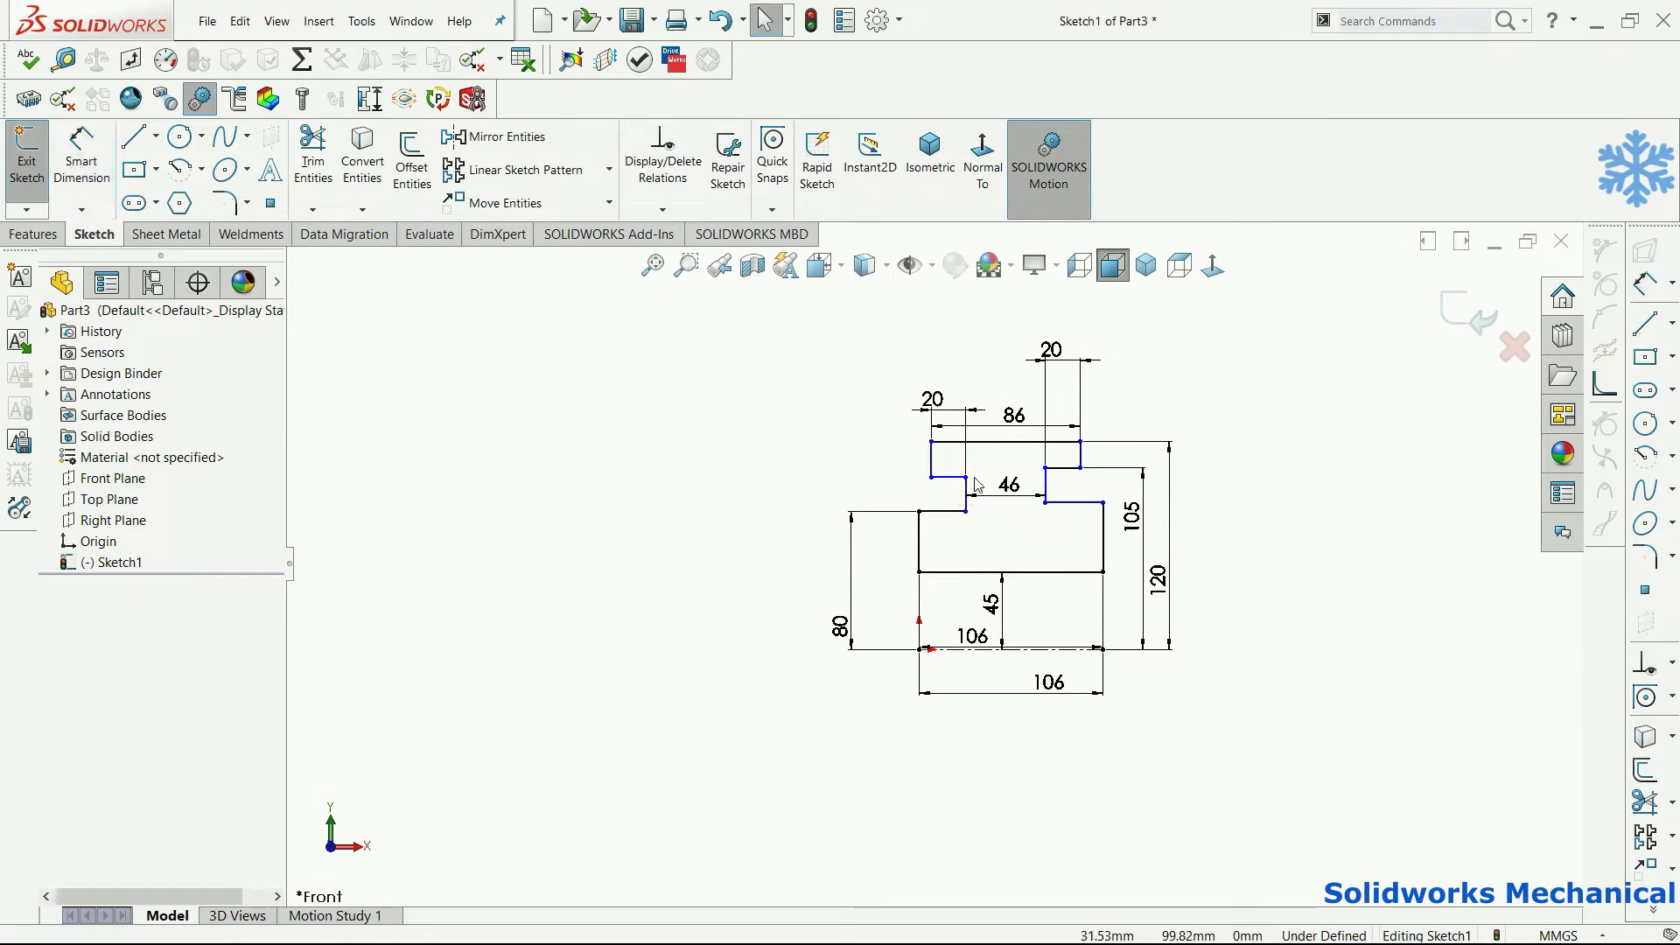
- Make the underside edges of the head's left and right overhangs collinear
{"action": "left_click", "coordinate": [955, 478]}
{"action": "key", "text": "f"}
{"action": "left_click", "coordinate": [1049, 500], "text": "ctrl"}
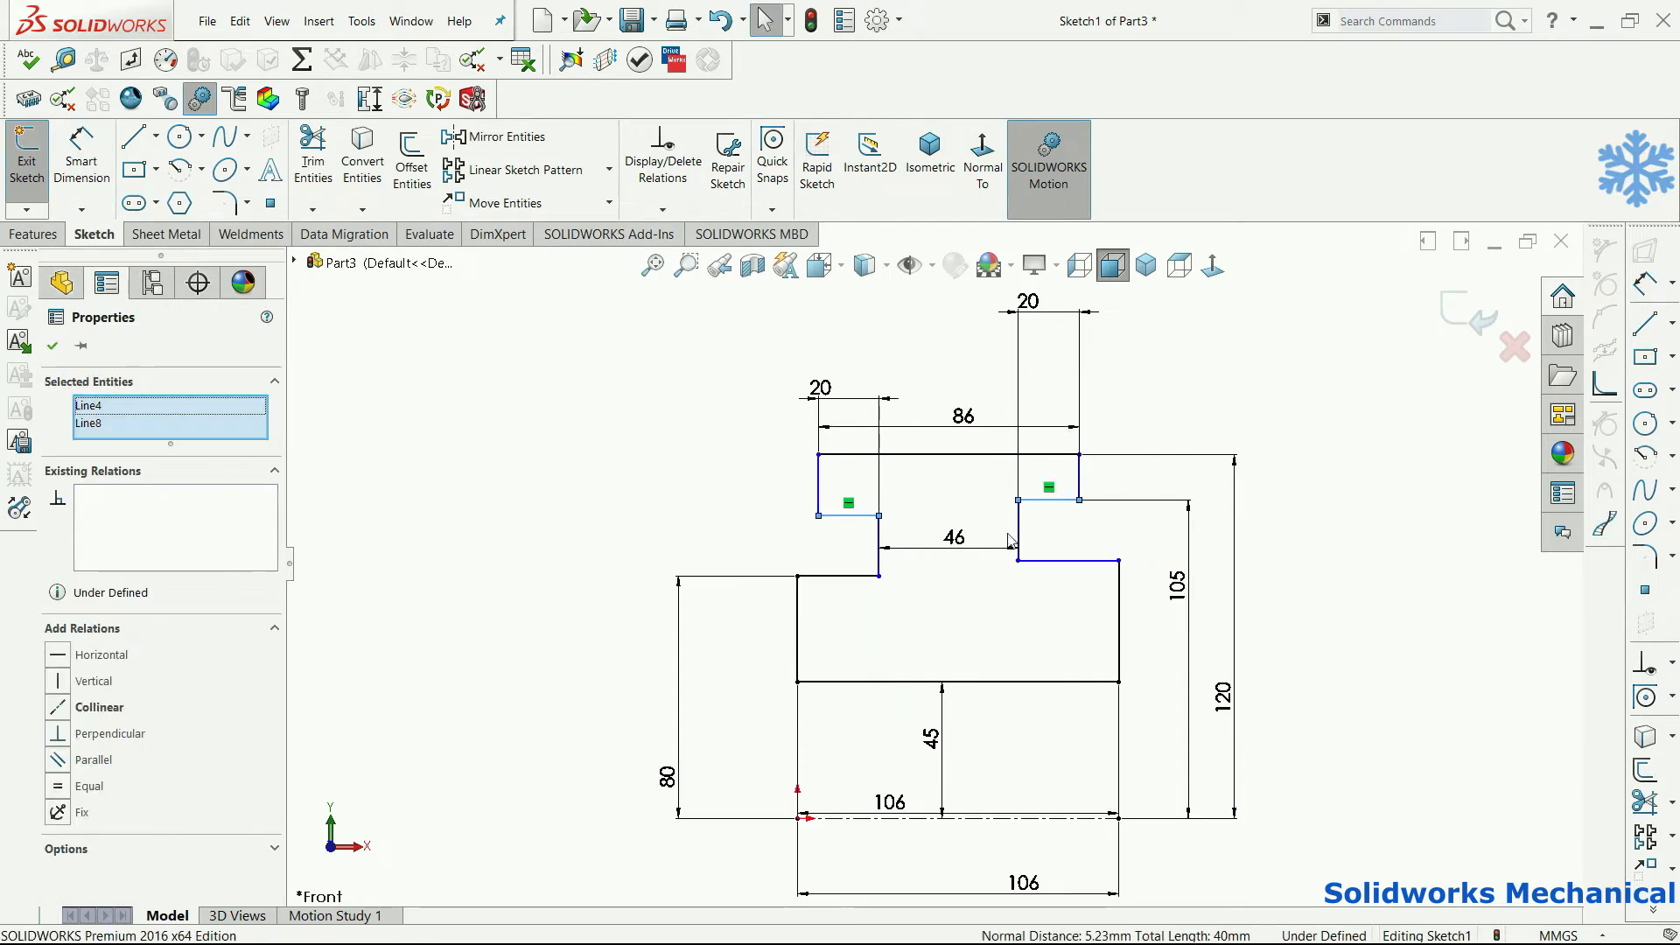
{"action": "left_click", "coordinate": [99, 707]}
{"action": "left_click", "coordinate": [682, 514]}
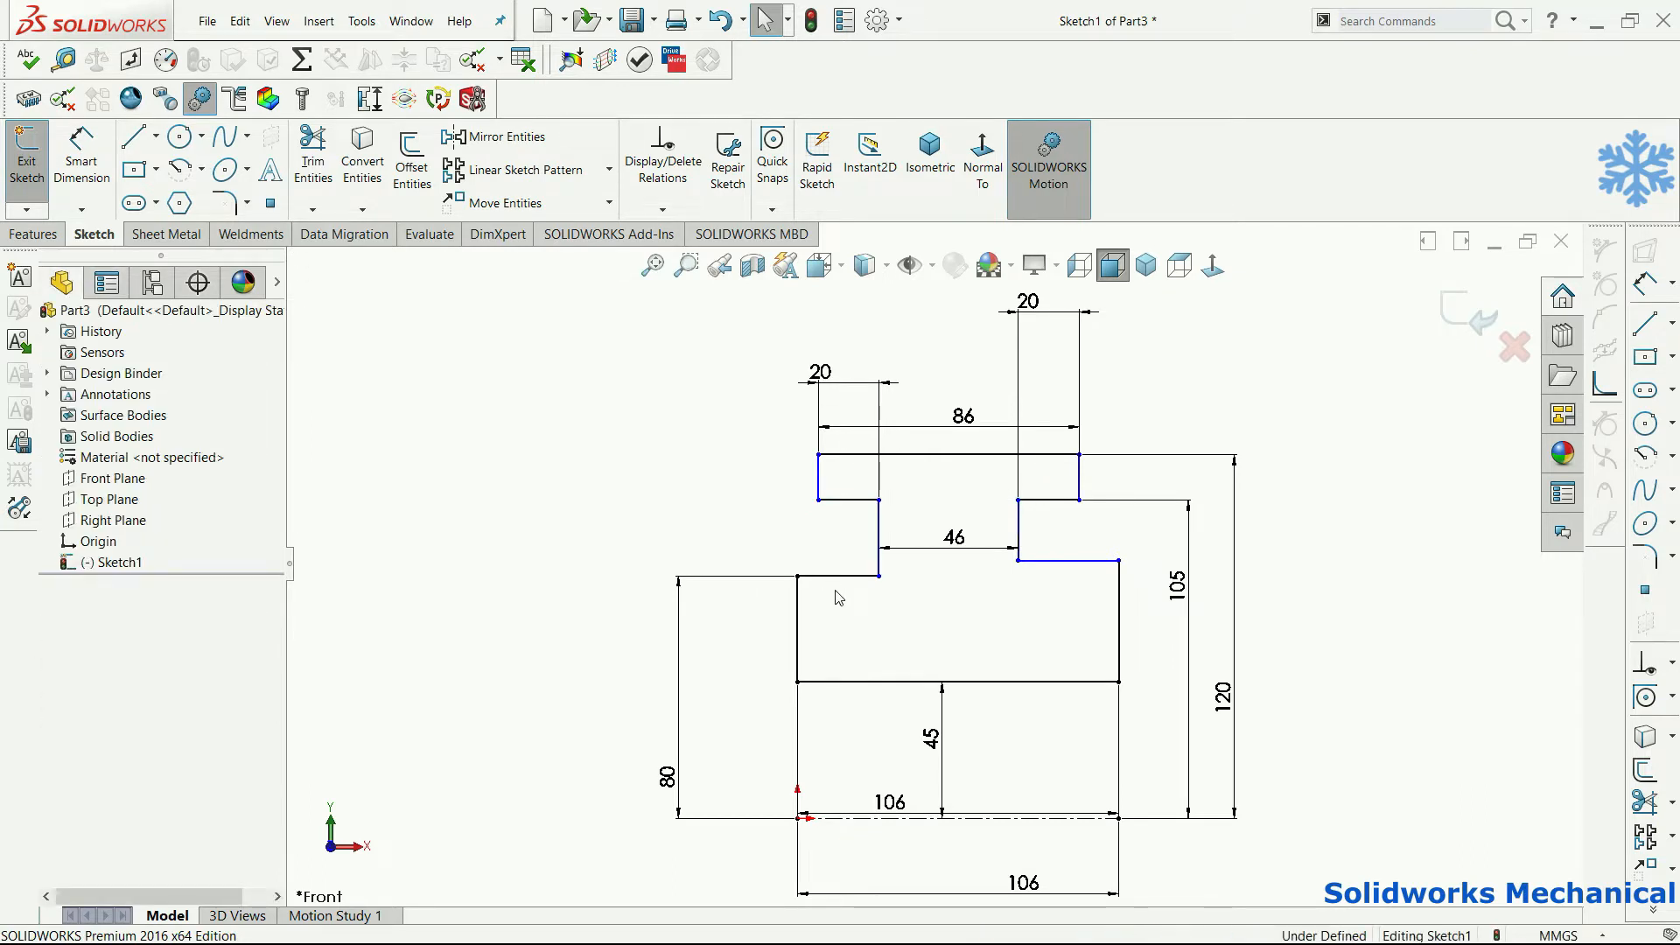
- Make the base block's left and right shoulder edges collinear
{"action": "left_click", "coordinate": [838, 576]}
{"action": "left_click", "coordinate": [1069, 561], "text": "ctrl"}
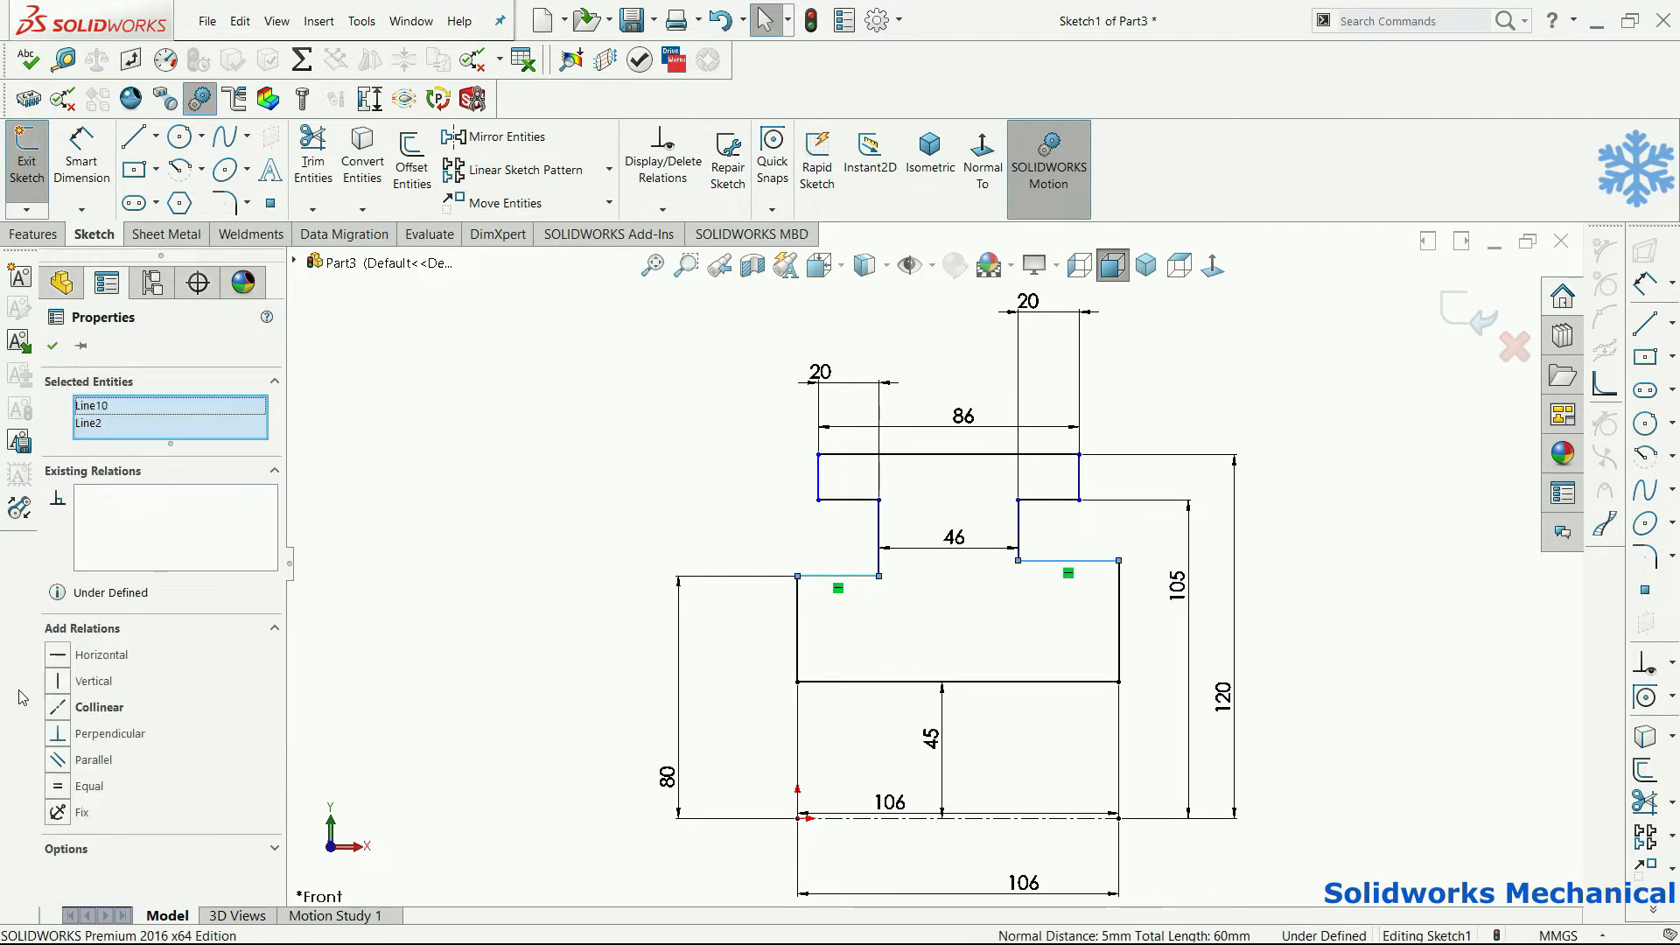
{"action": "left_click", "coordinate": [99, 707]}
{"action": "left_click", "coordinate": [1386, 451]}
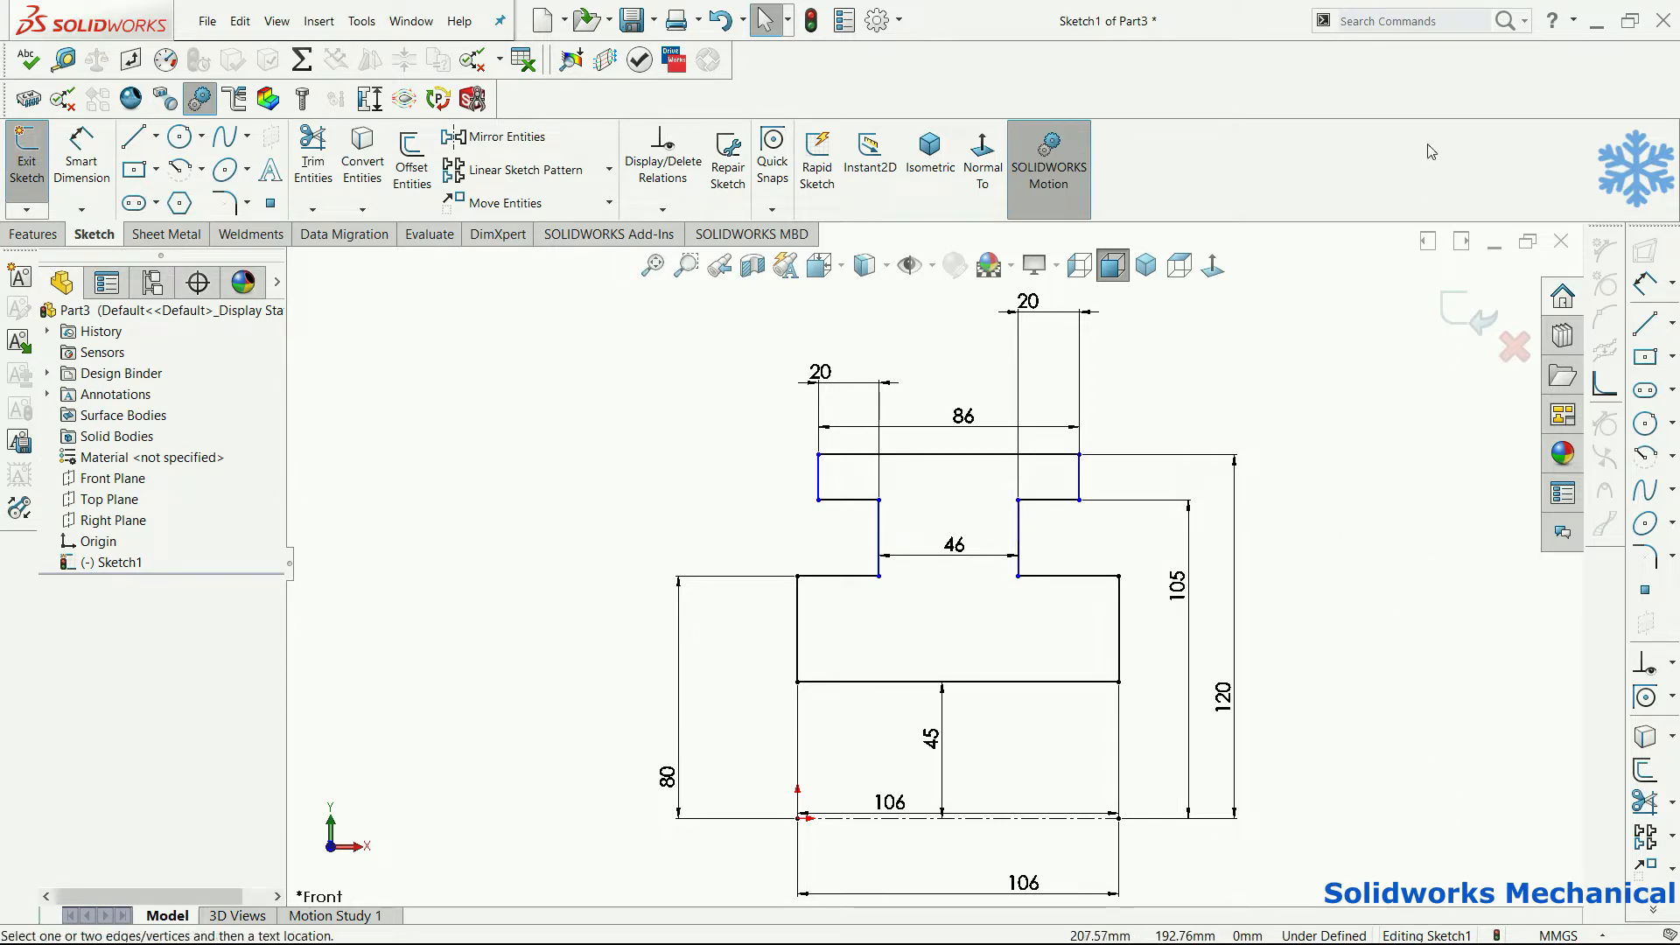
- Dimension the horizontal distance from the origin to the neck's left edge as 26 mm
{"action": "left_click", "coordinate": [1645, 282]}
{"action": "scroll", "coordinate": [933, 564], "scroll_direction": "up", "scroll_amount": 3}
{"action": "left_click", "coordinate": [901, 552]}
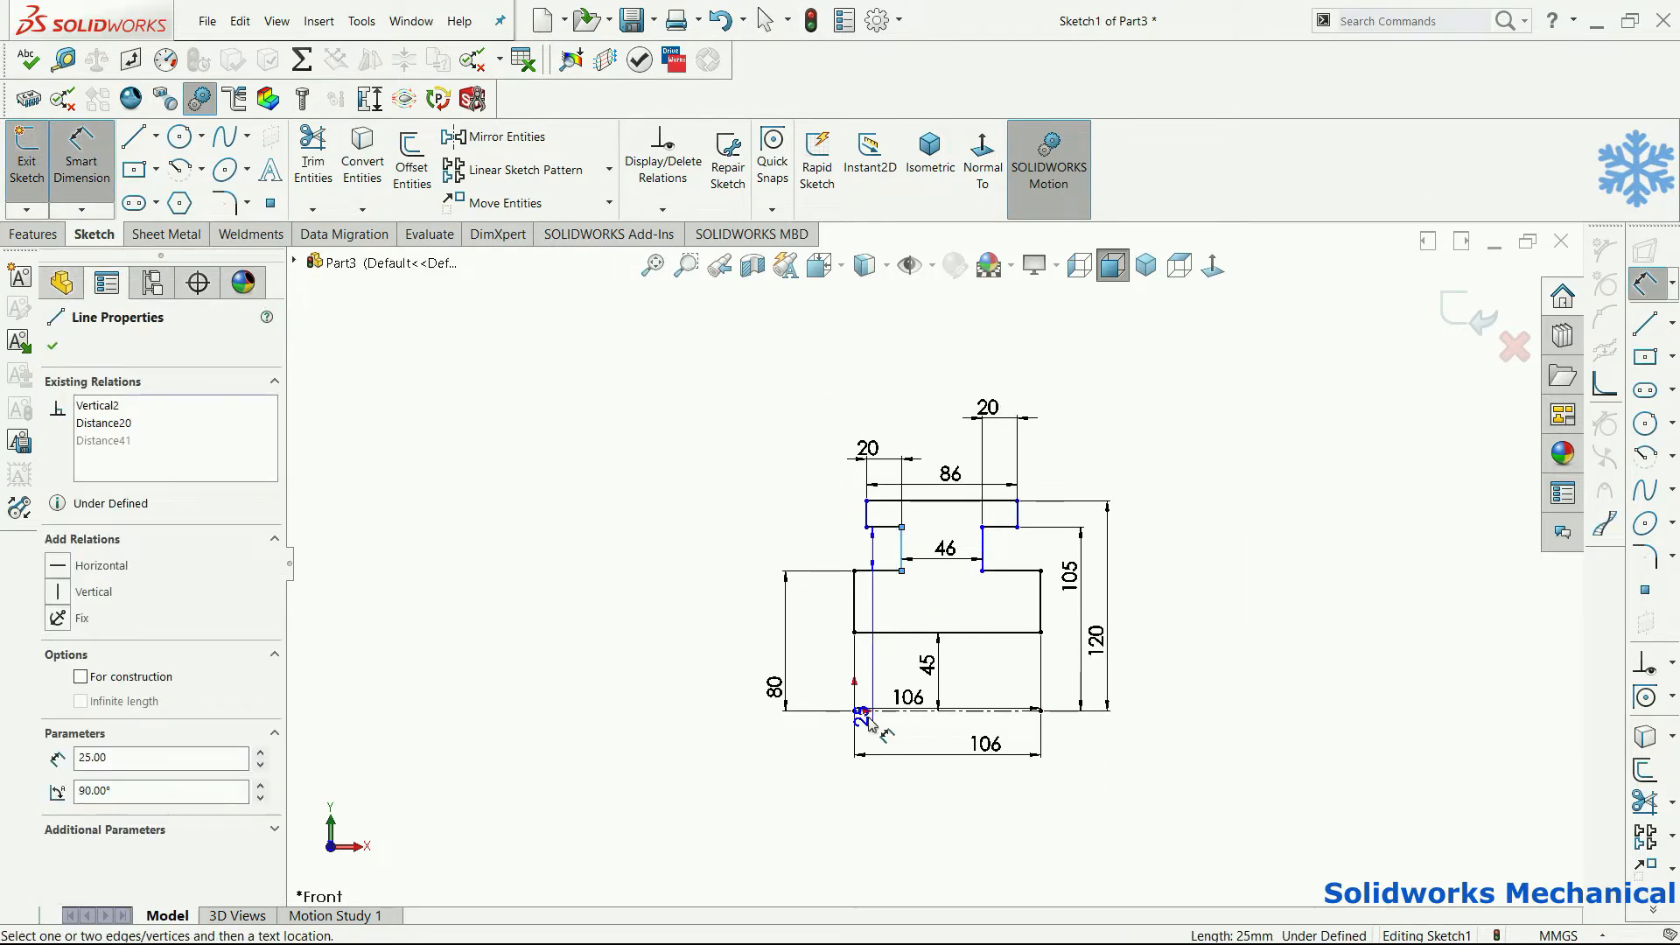
{"action": "left_click", "coordinate": [854, 710]}
{"action": "left_click", "coordinate": [875, 409]}
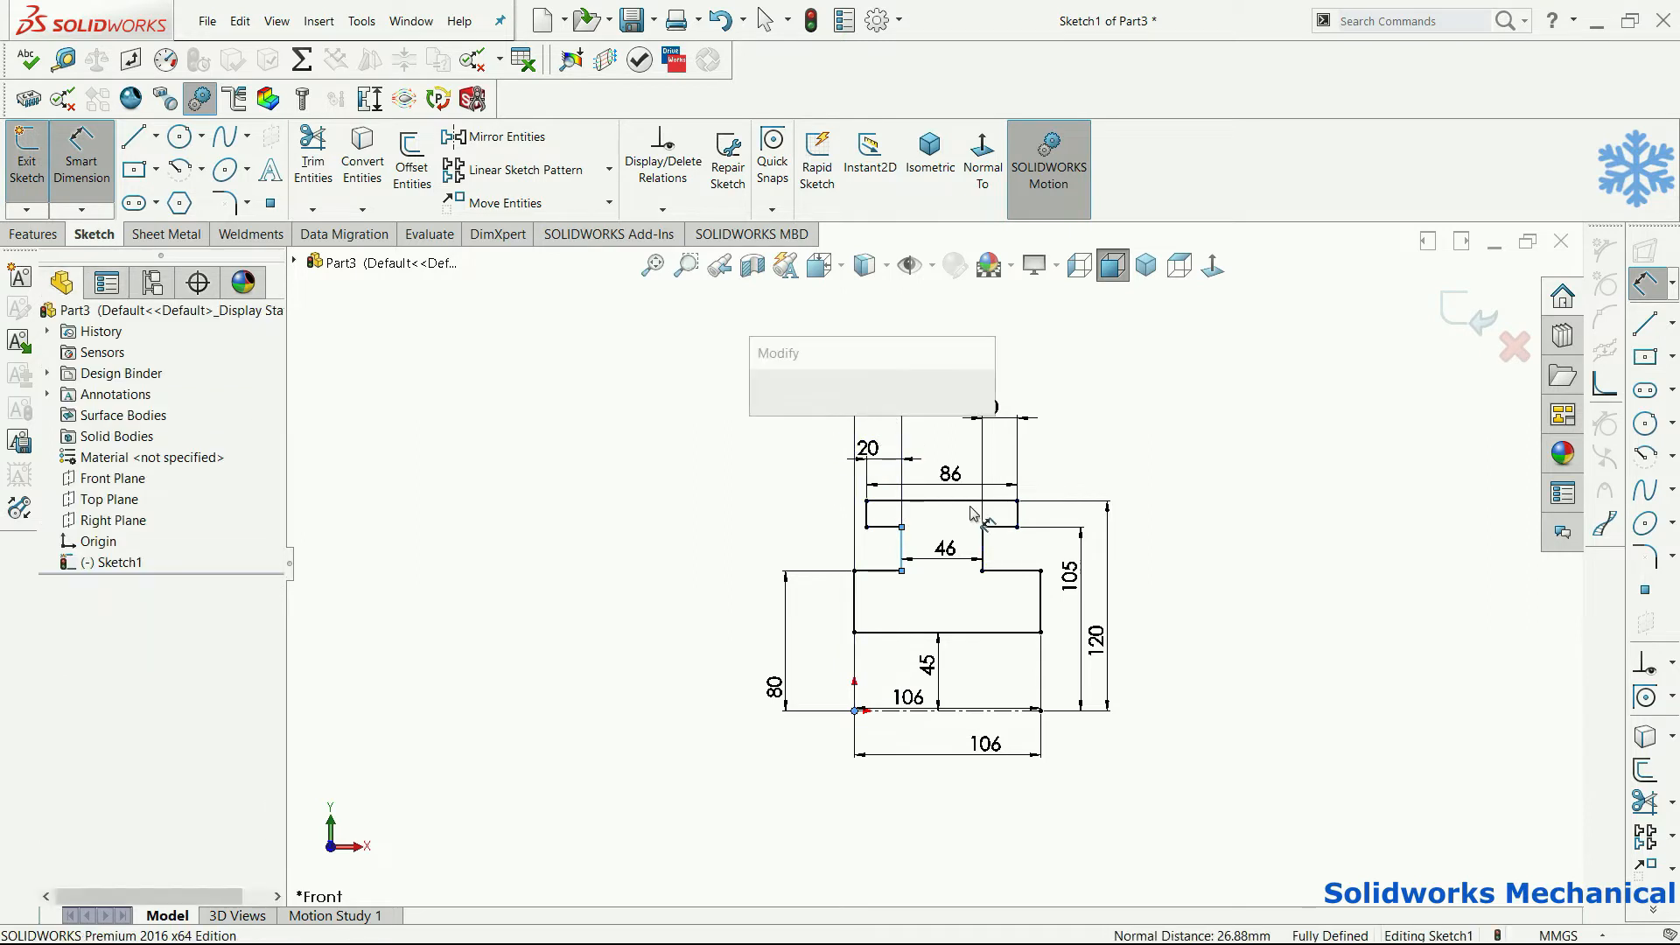
{"action": "type", "text": "26"}
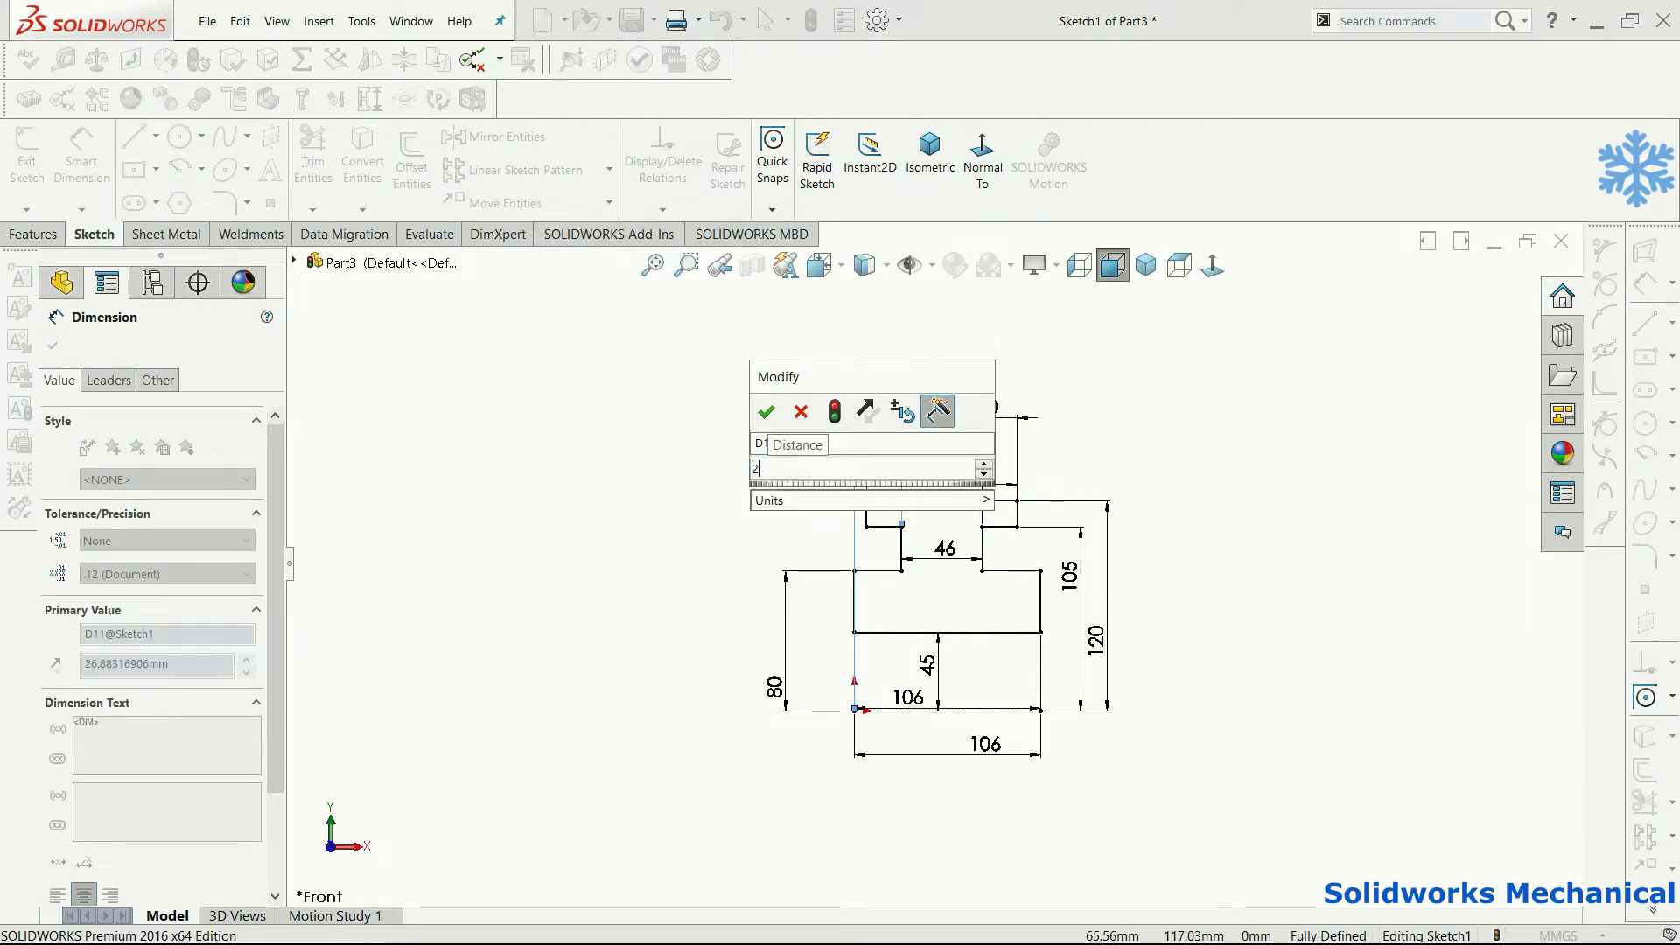
{"action": "key", "text": "Return"}
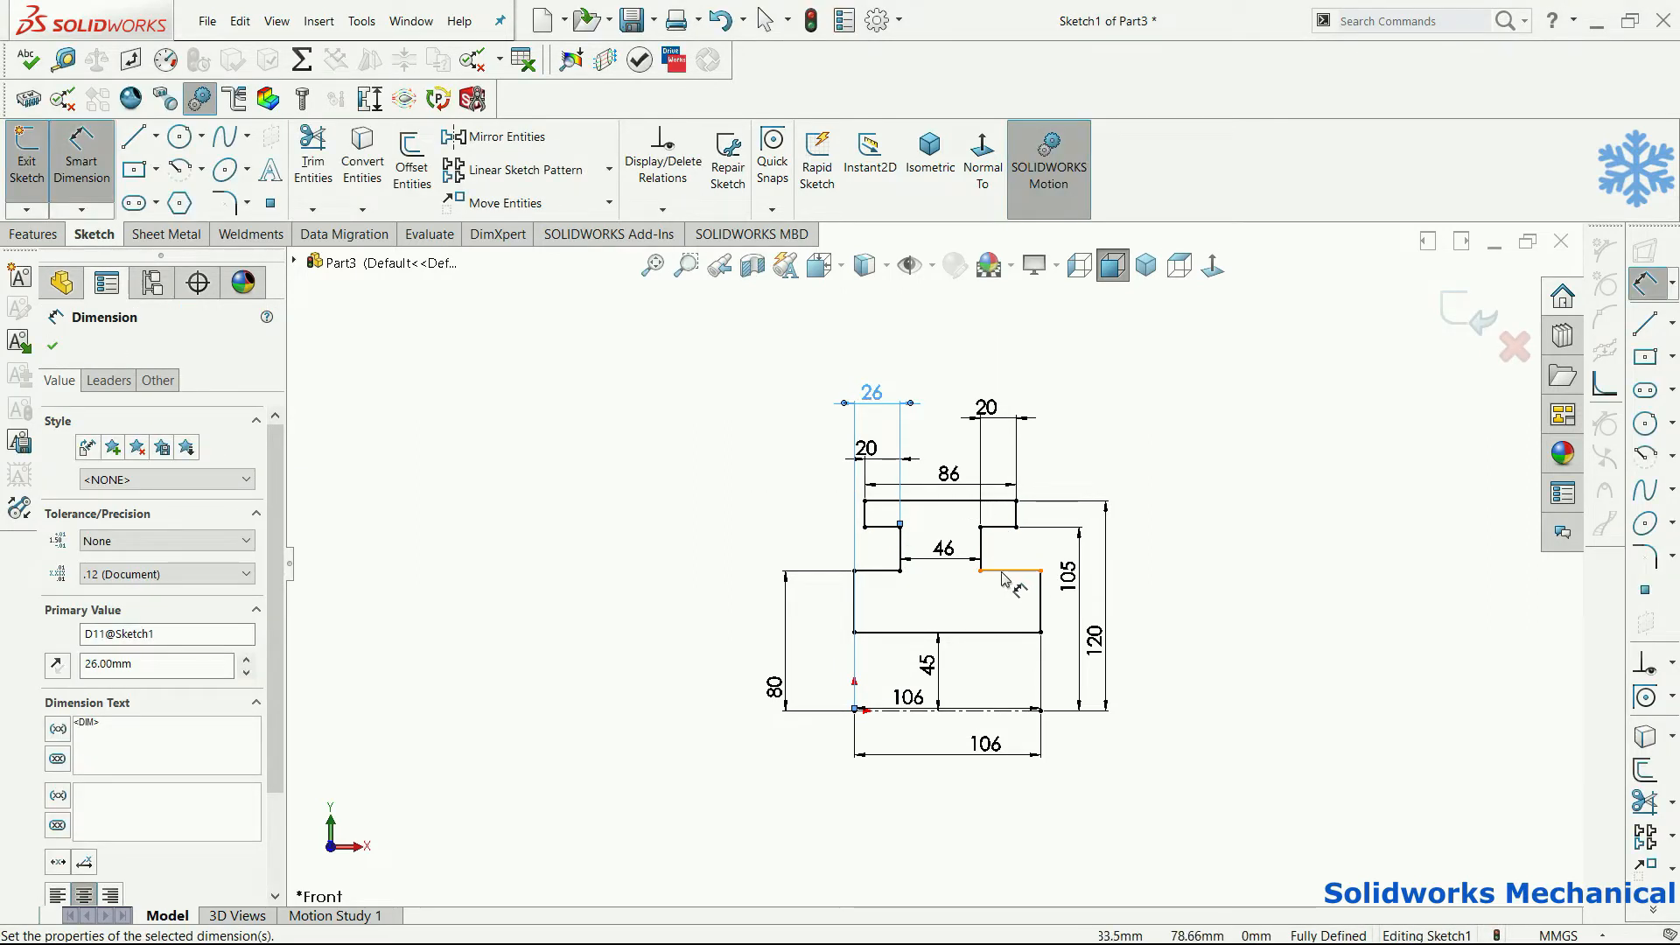
- Dimension the length of the base block's right shoulder above the profile without entering a value
{"action": "left_click", "coordinate": [1004, 572]}
{"action": "left_click", "coordinate": [1013, 366]}
{"action": "scroll", "coordinate": [910, 450], "scroll_direction": "down", "scroll_amount": 3}
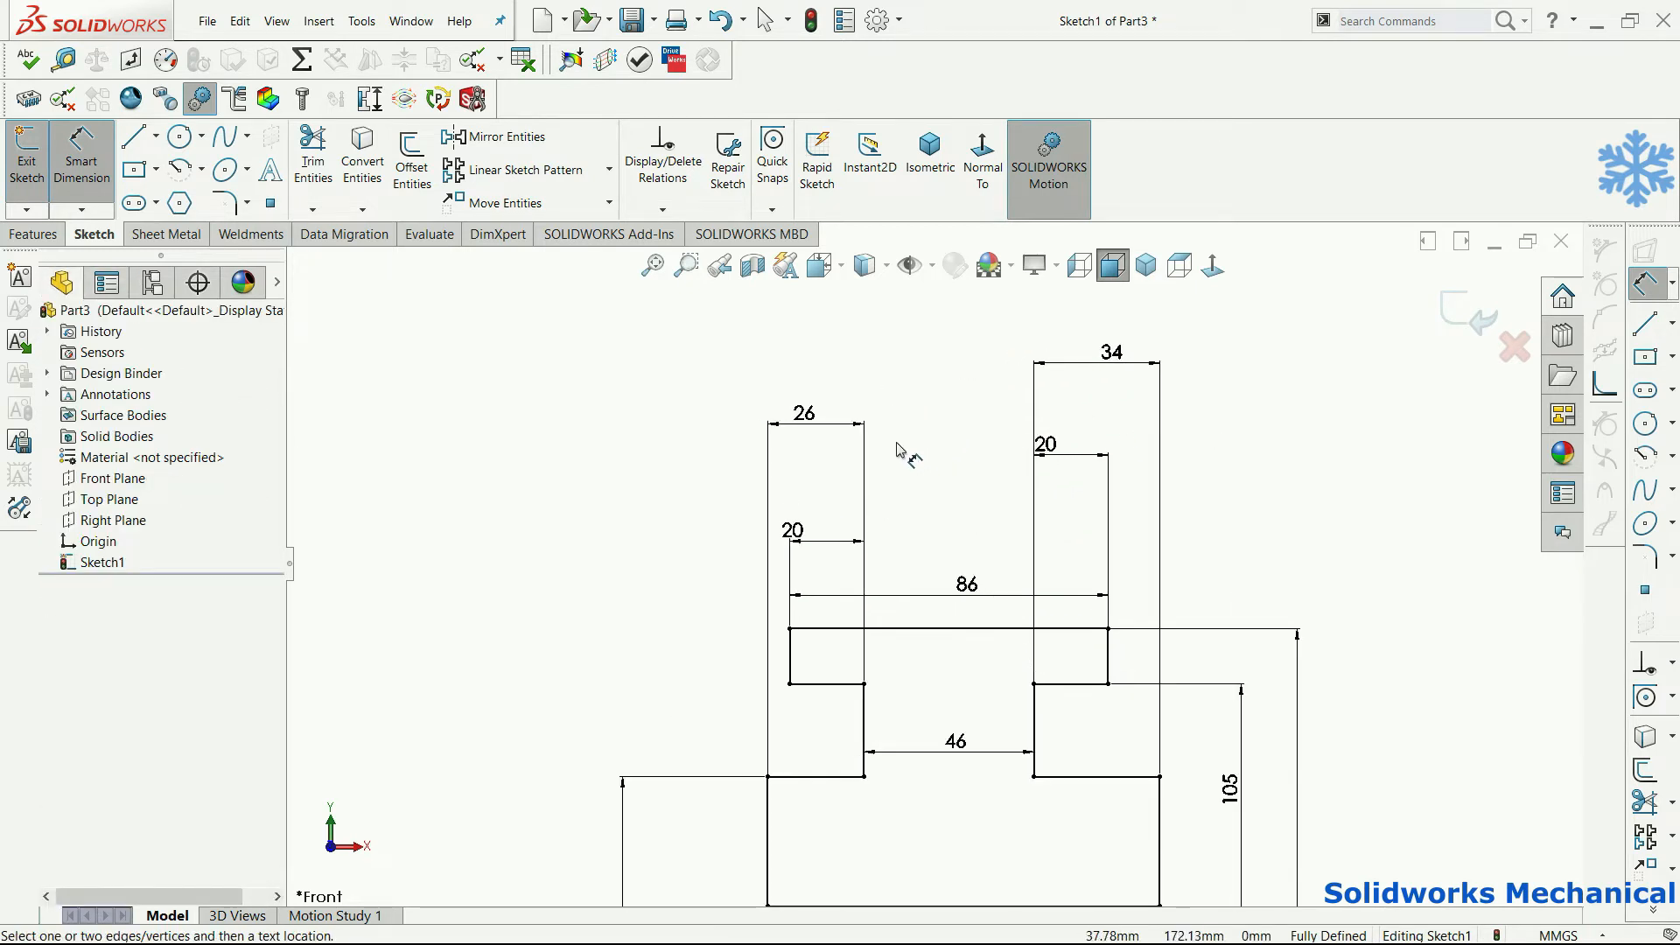
- Set the horizontal distance from the origin to the neck's left edge to 31 mm
{"action": "double_click", "coordinate": [821, 425]}
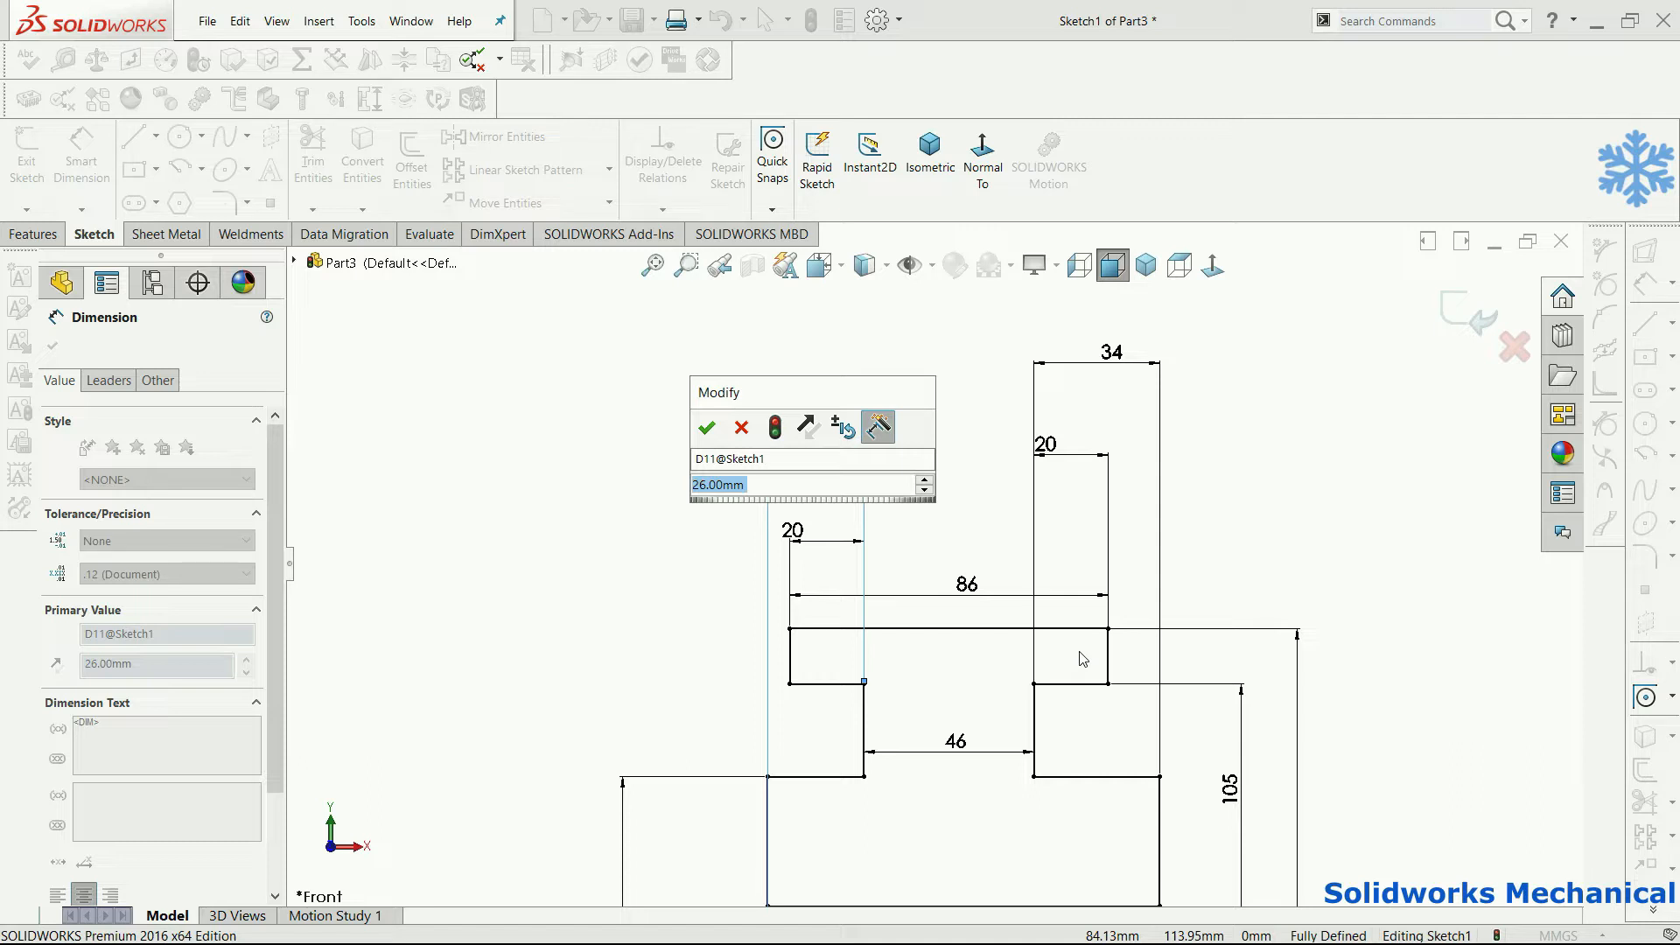
{"action": "type", "text": "31"}
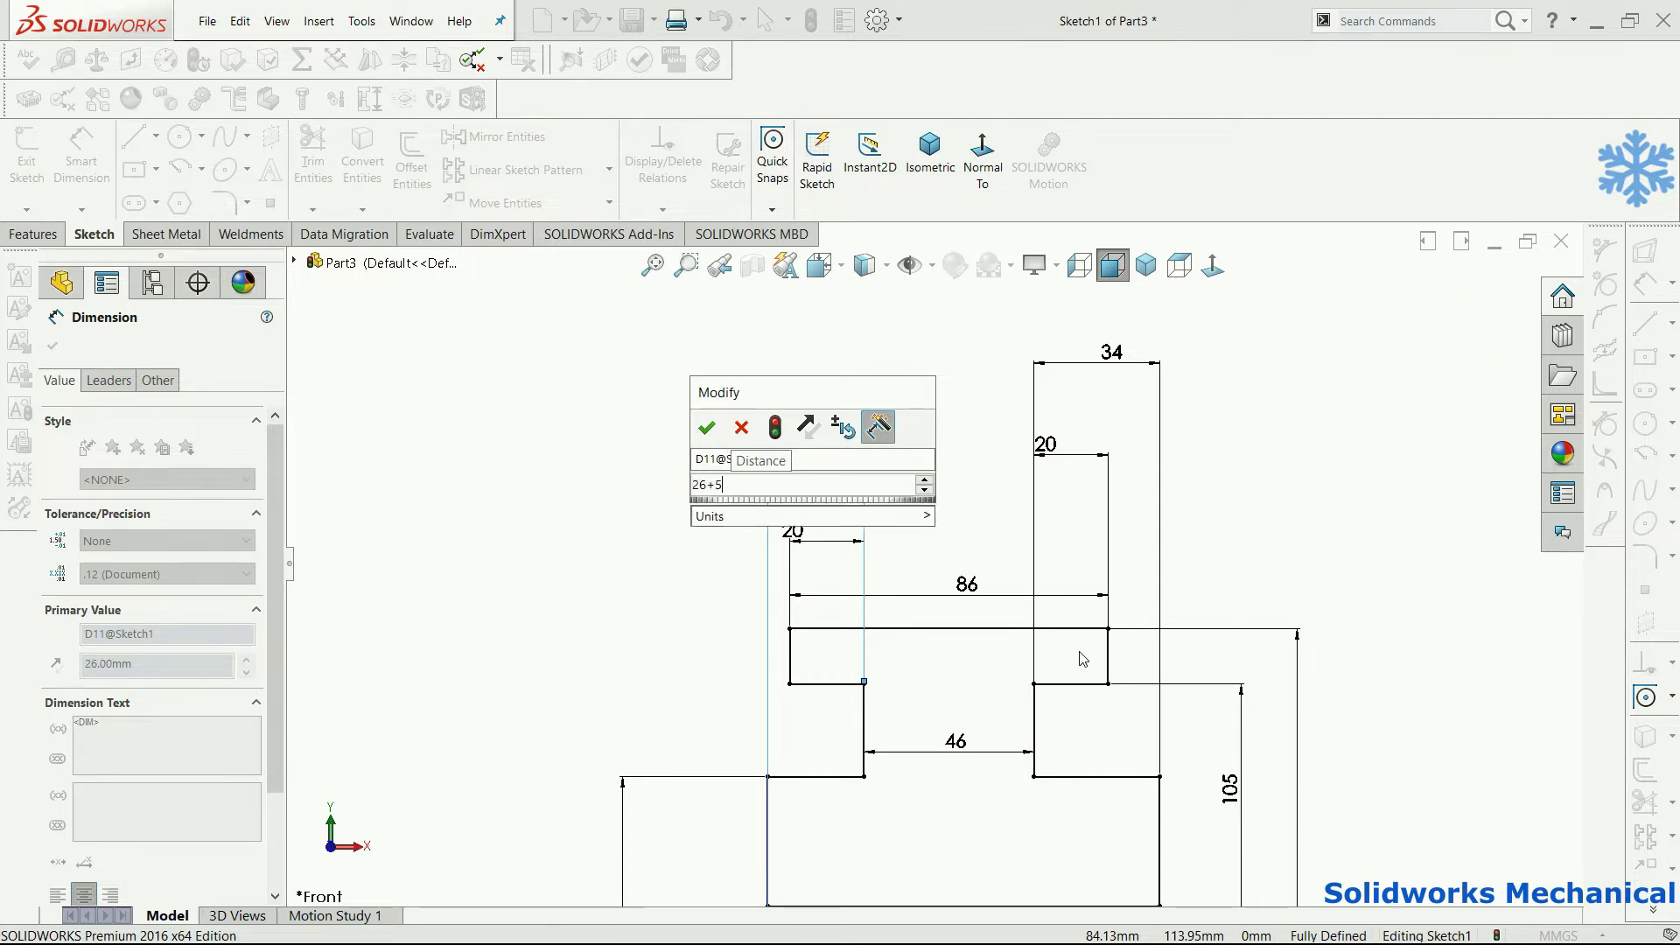
{"action": "key", "text": "Return"}
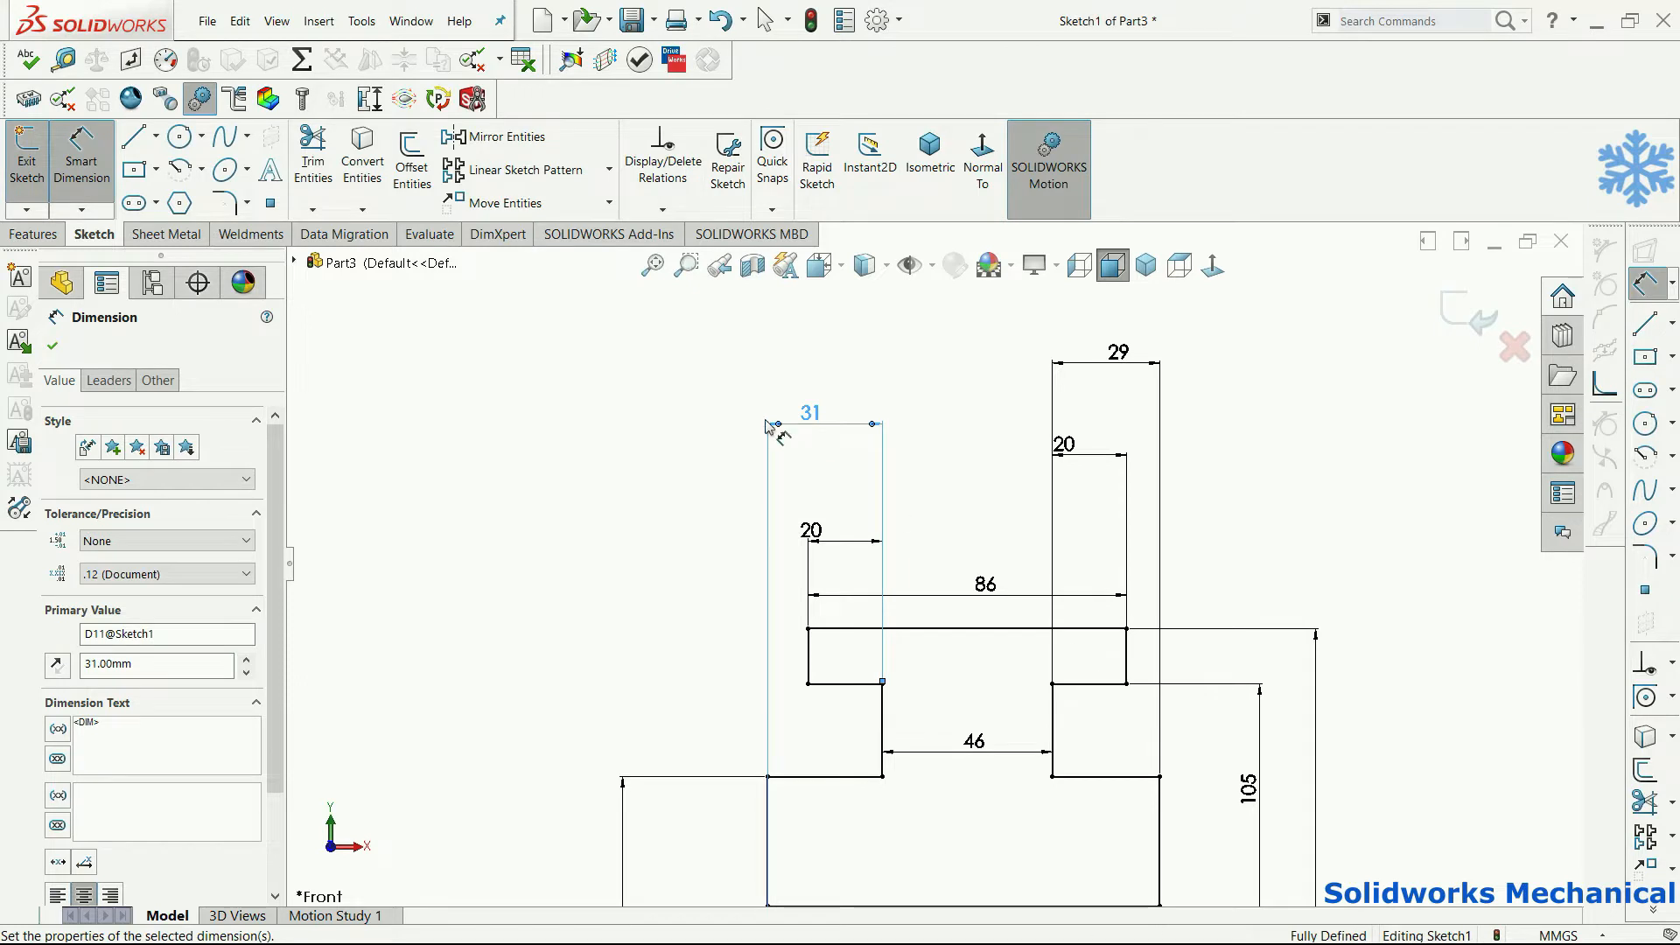
- Set the 31 mm horizontal distance from the base block's left edge to the neck to 29 mm
{"action": "double_click", "coordinate": [809, 416]}
{"action": "type", "text": "29"}
{"action": "key", "text": "Return"}
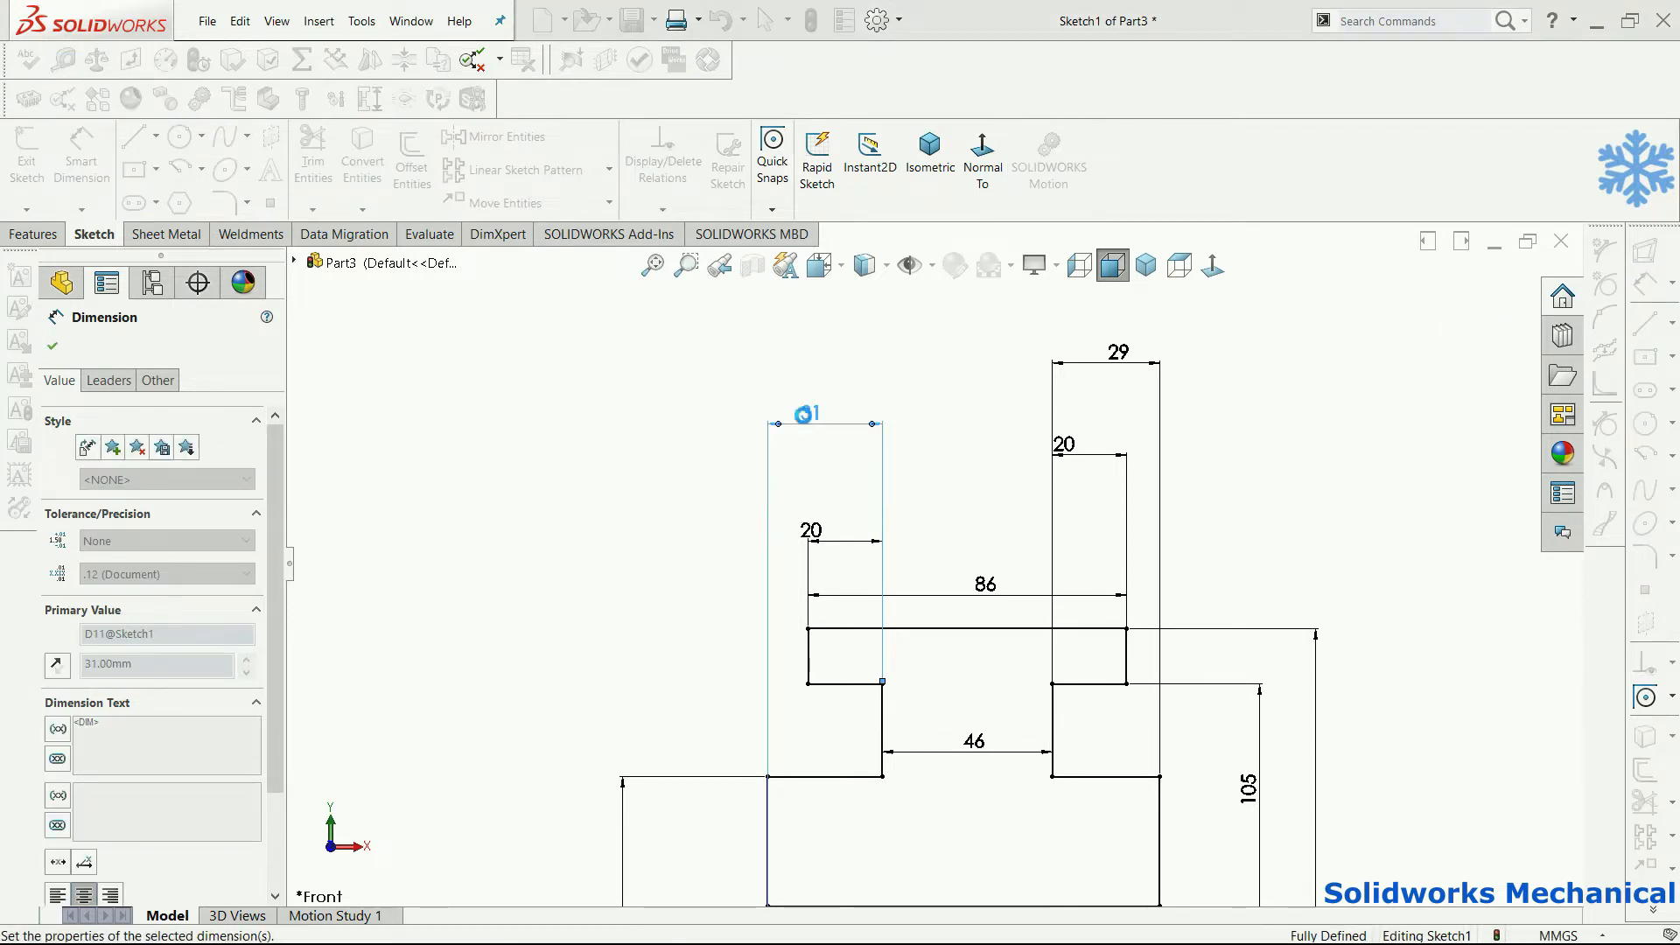
- Set the horizontal distance from the base block's left edge to the neck's left edge to 30 mm
{"action": "double_click", "coordinate": [810, 415]}
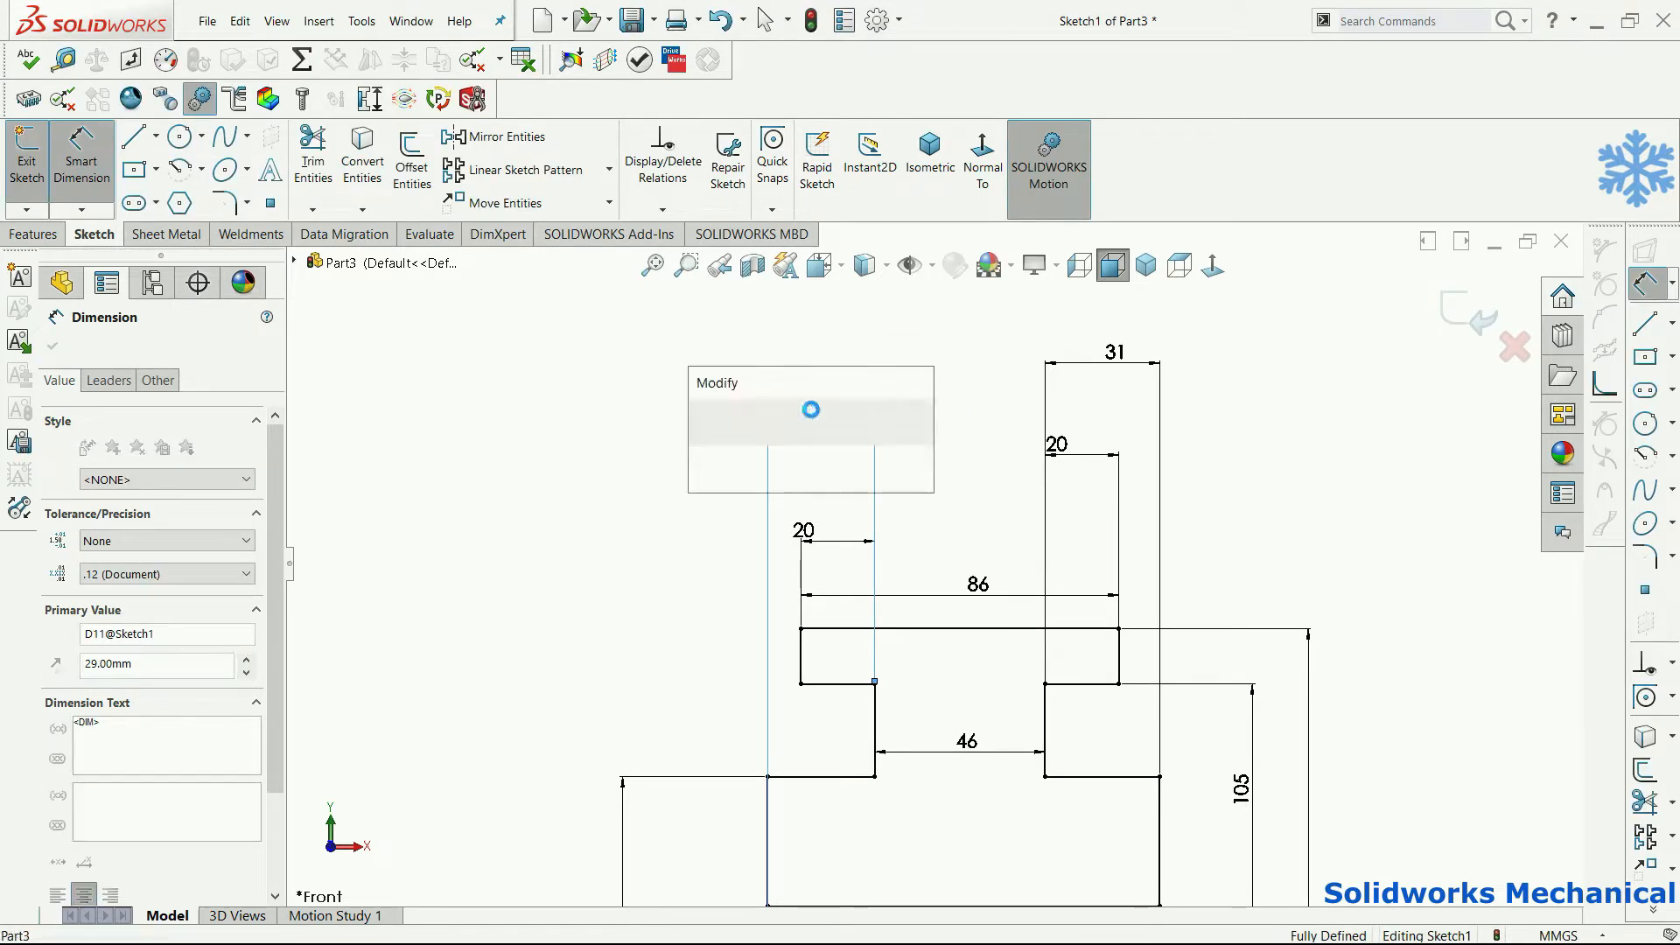
{"action": "type", "text": "30"}
{"action": "key", "text": "Return"}
{"action": "key", "text": "Escape"}
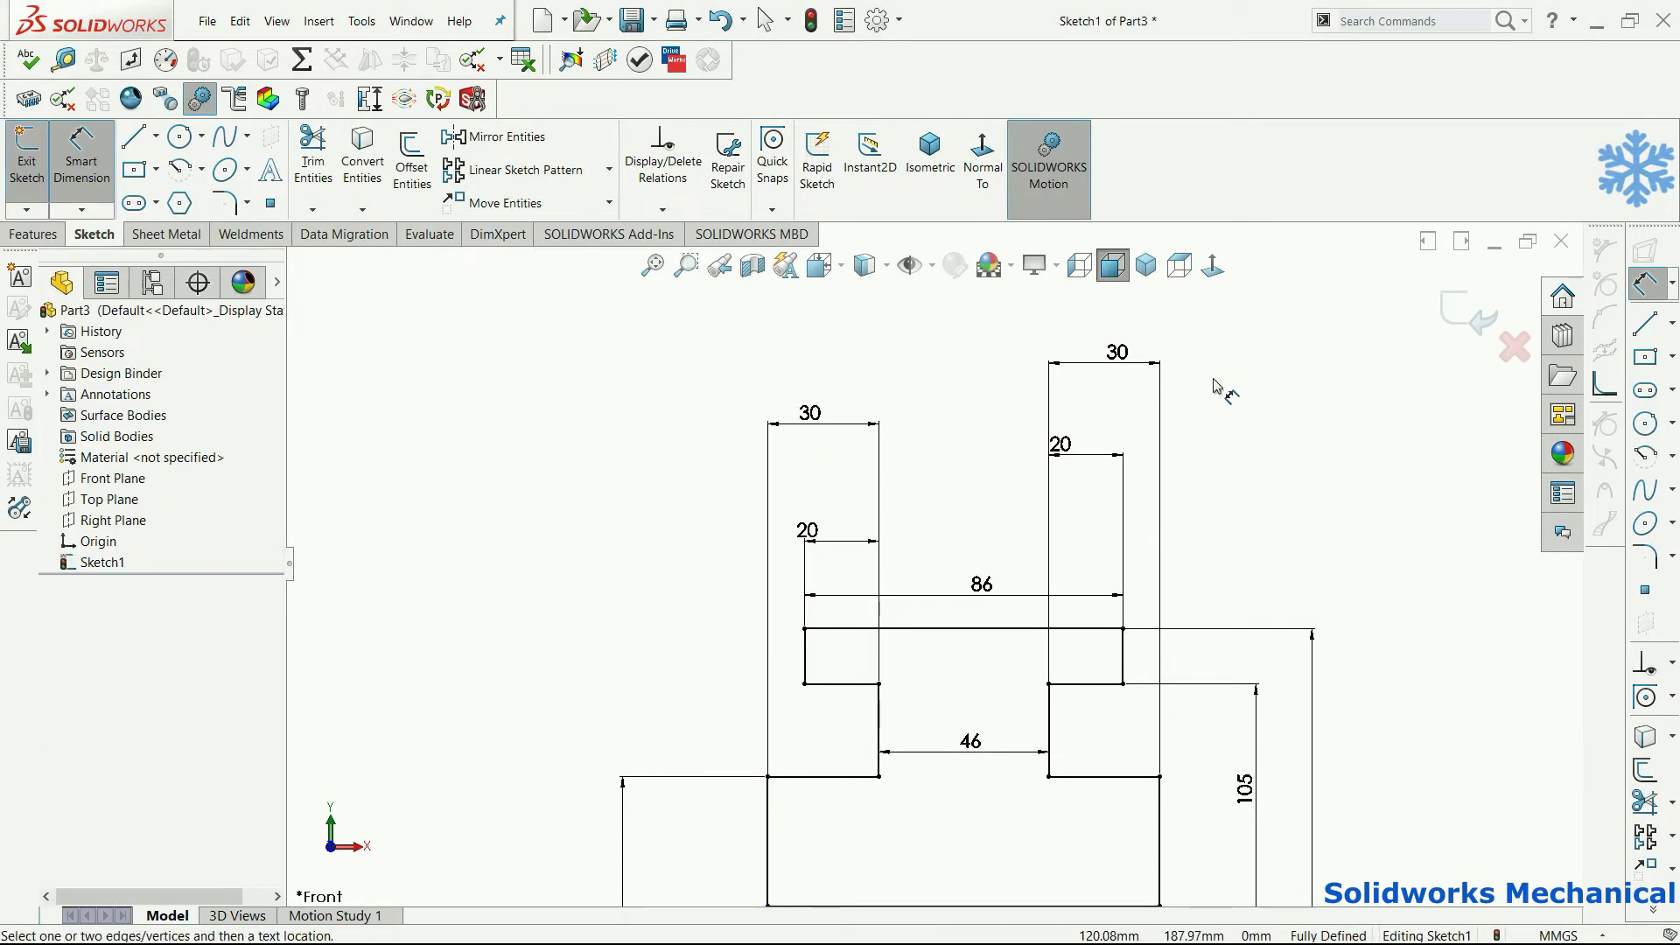
- Revolve the finished profile 360 degrees about the horizontal centerline
{"action": "key", "text": "f"}
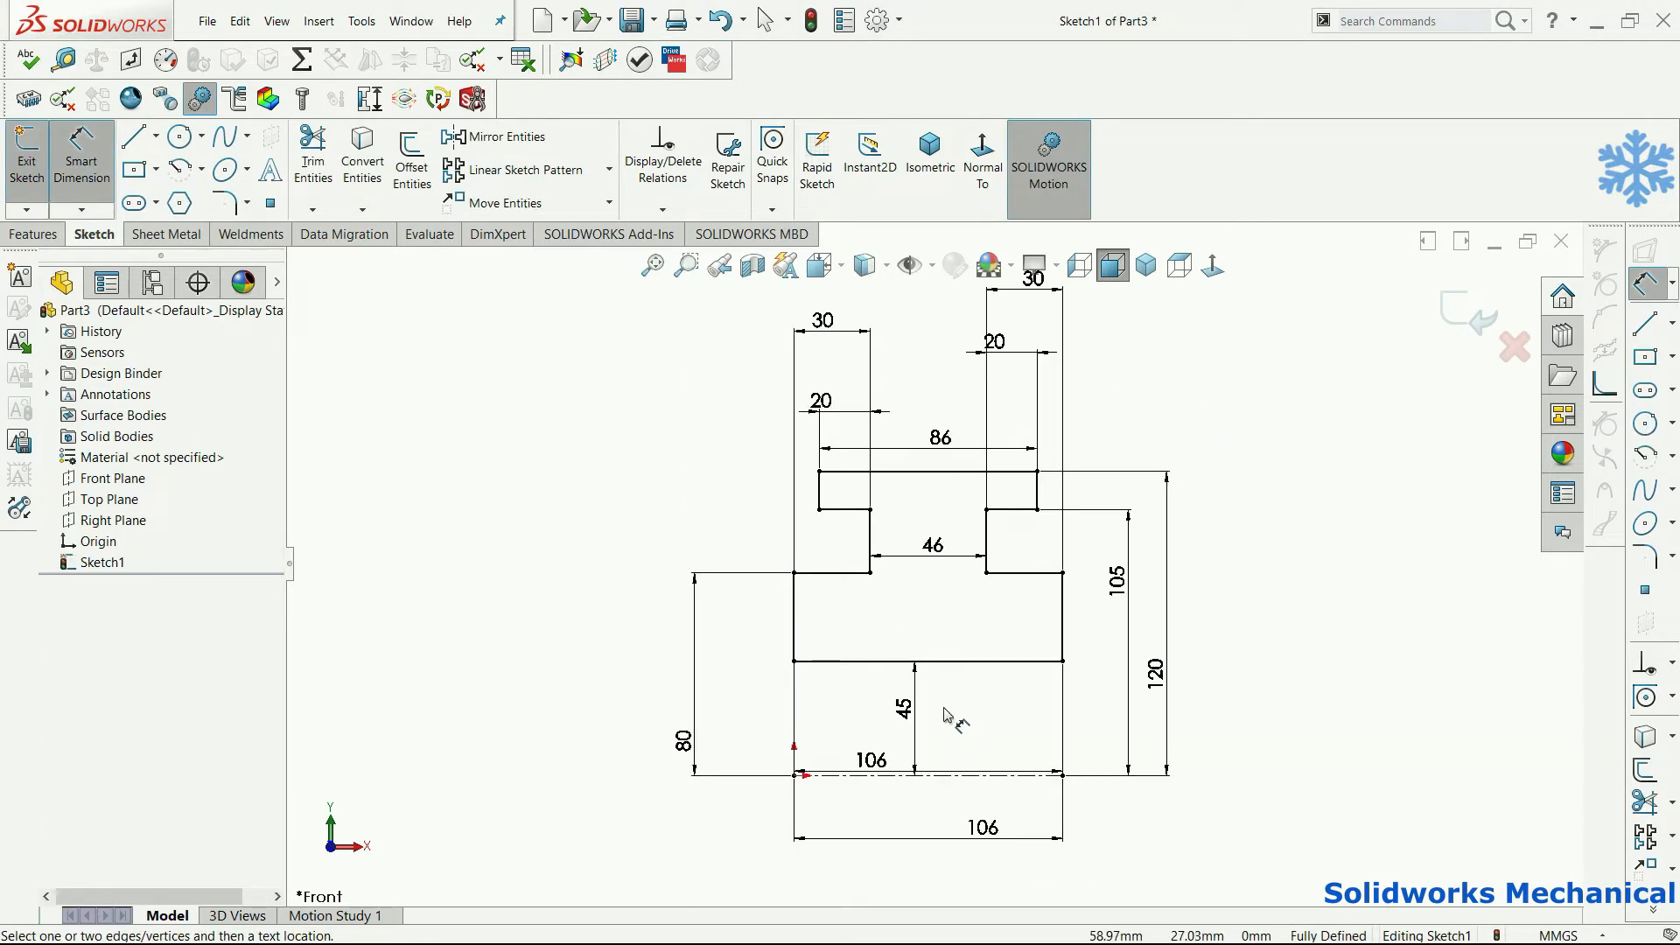
{"action": "left_click", "coordinate": [33, 234]}
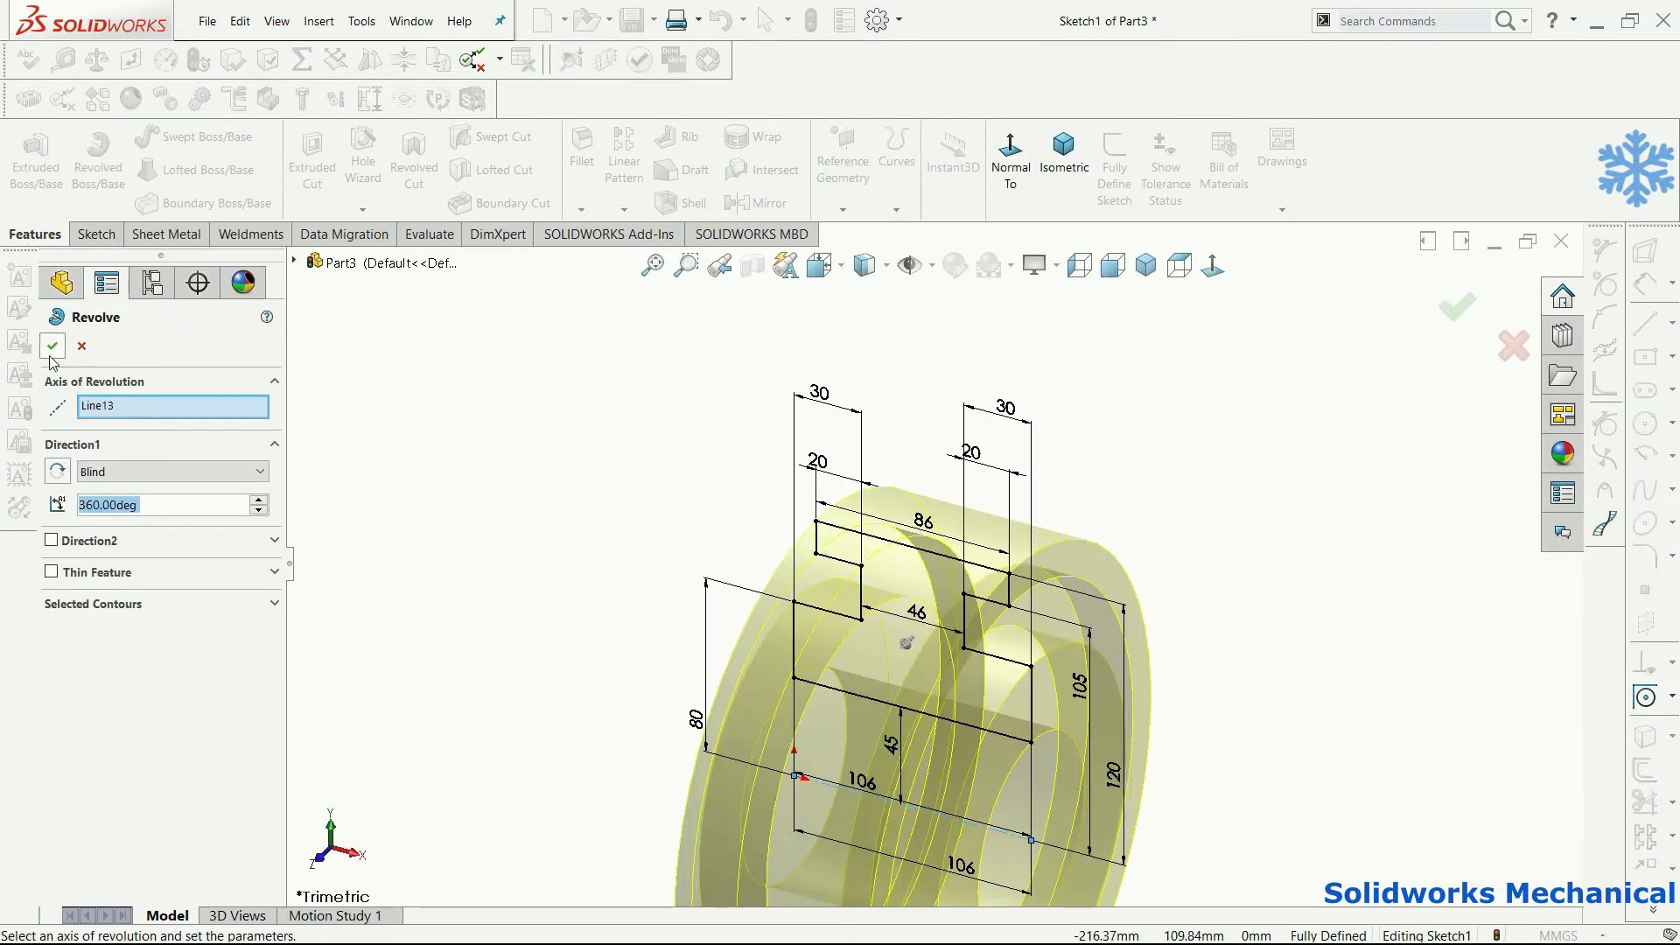
{"action": "left_click", "coordinate": [53, 348]}
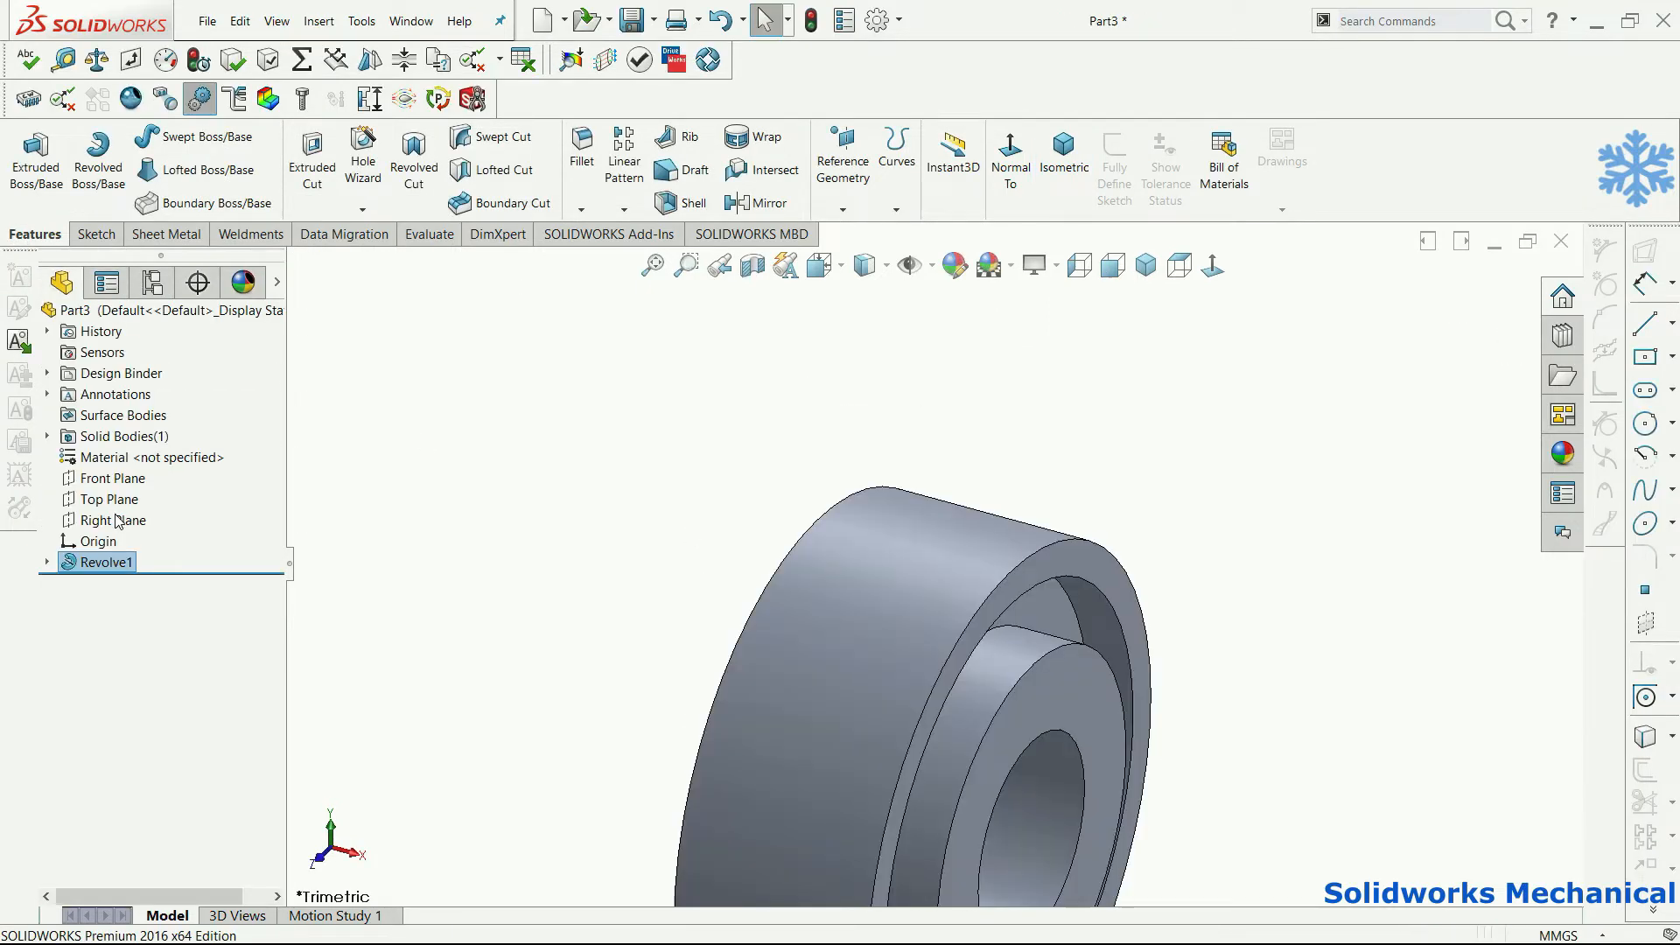
- Edit the revolve's sketch, round the four inner neck corners with 6 mm sketch fillets, and rebuild the part
{"action": "right_click", "coordinate": [127, 560]}
{"action": "left_click", "coordinate": [156, 505]}
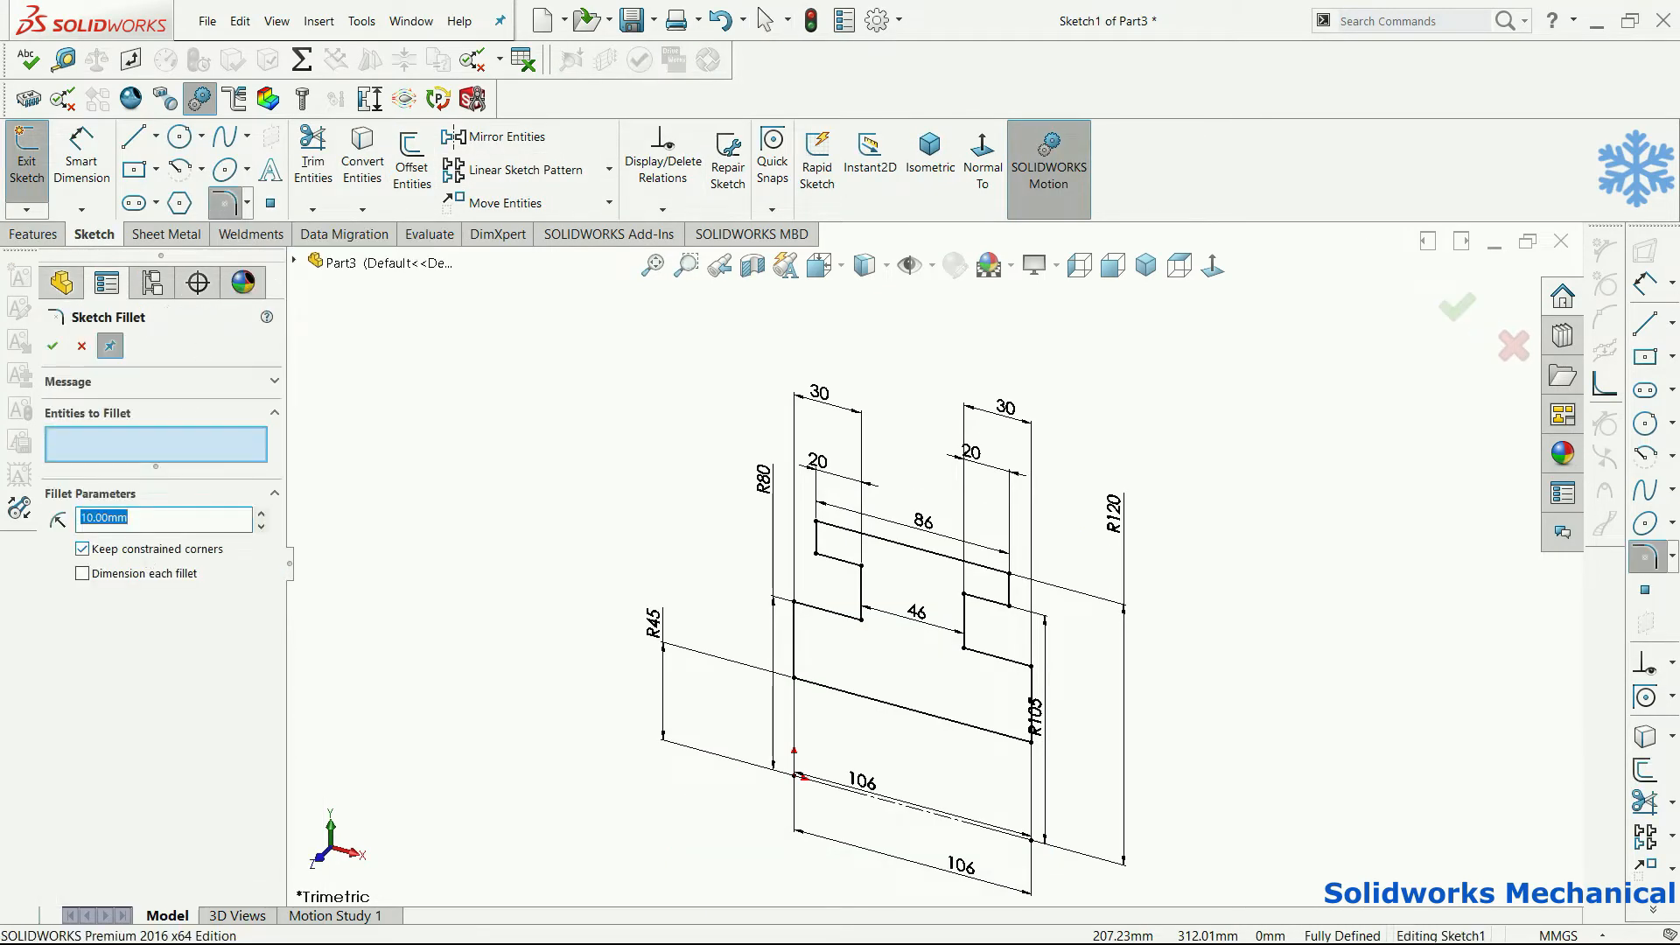
{"action": "left_click", "coordinate": [861, 617]}
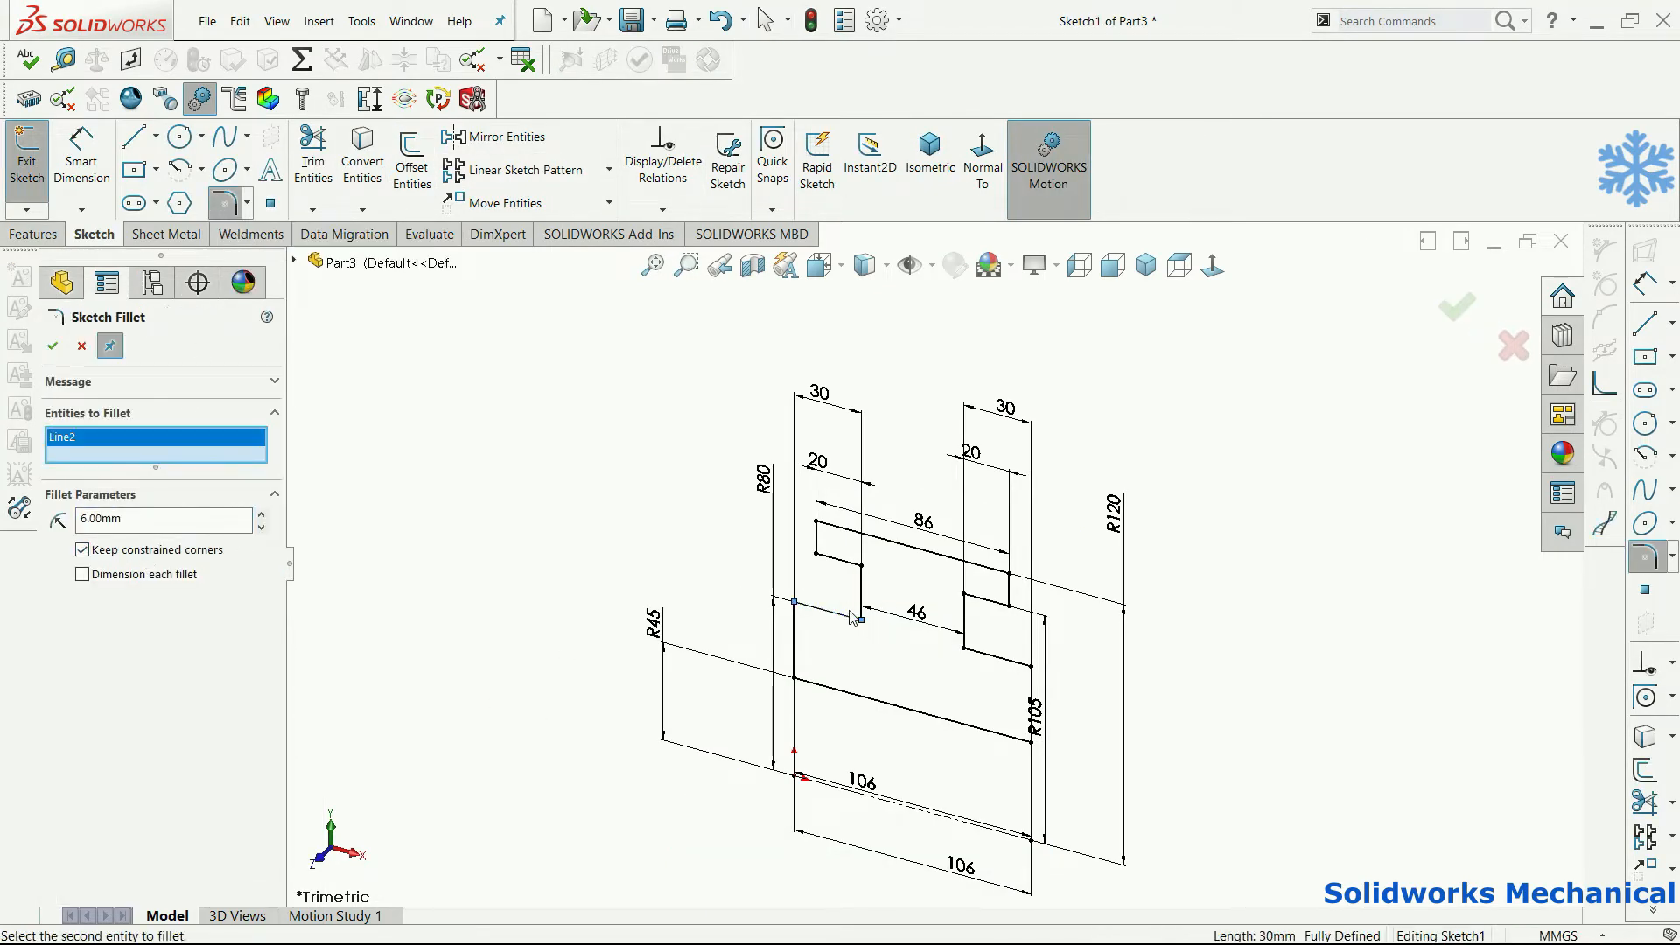
{"action": "left_click", "coordinate": [853, 566]}
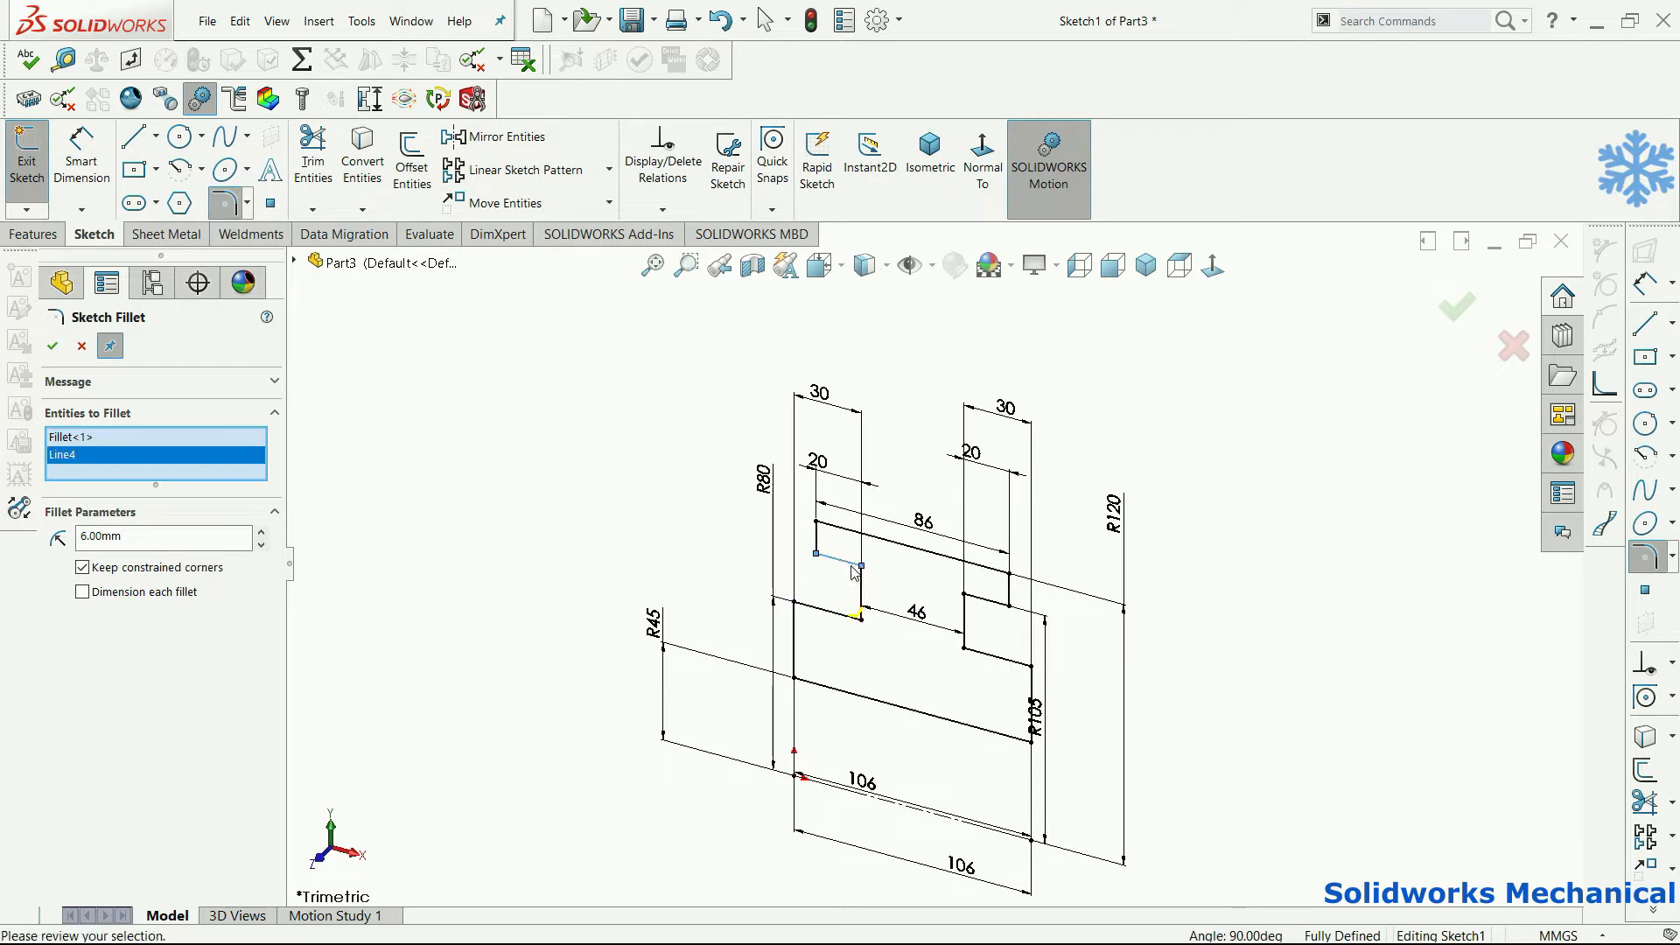
{"action": "left_click", "coordinate": [966, 623]}
{"action": "key", "text": "Return"}
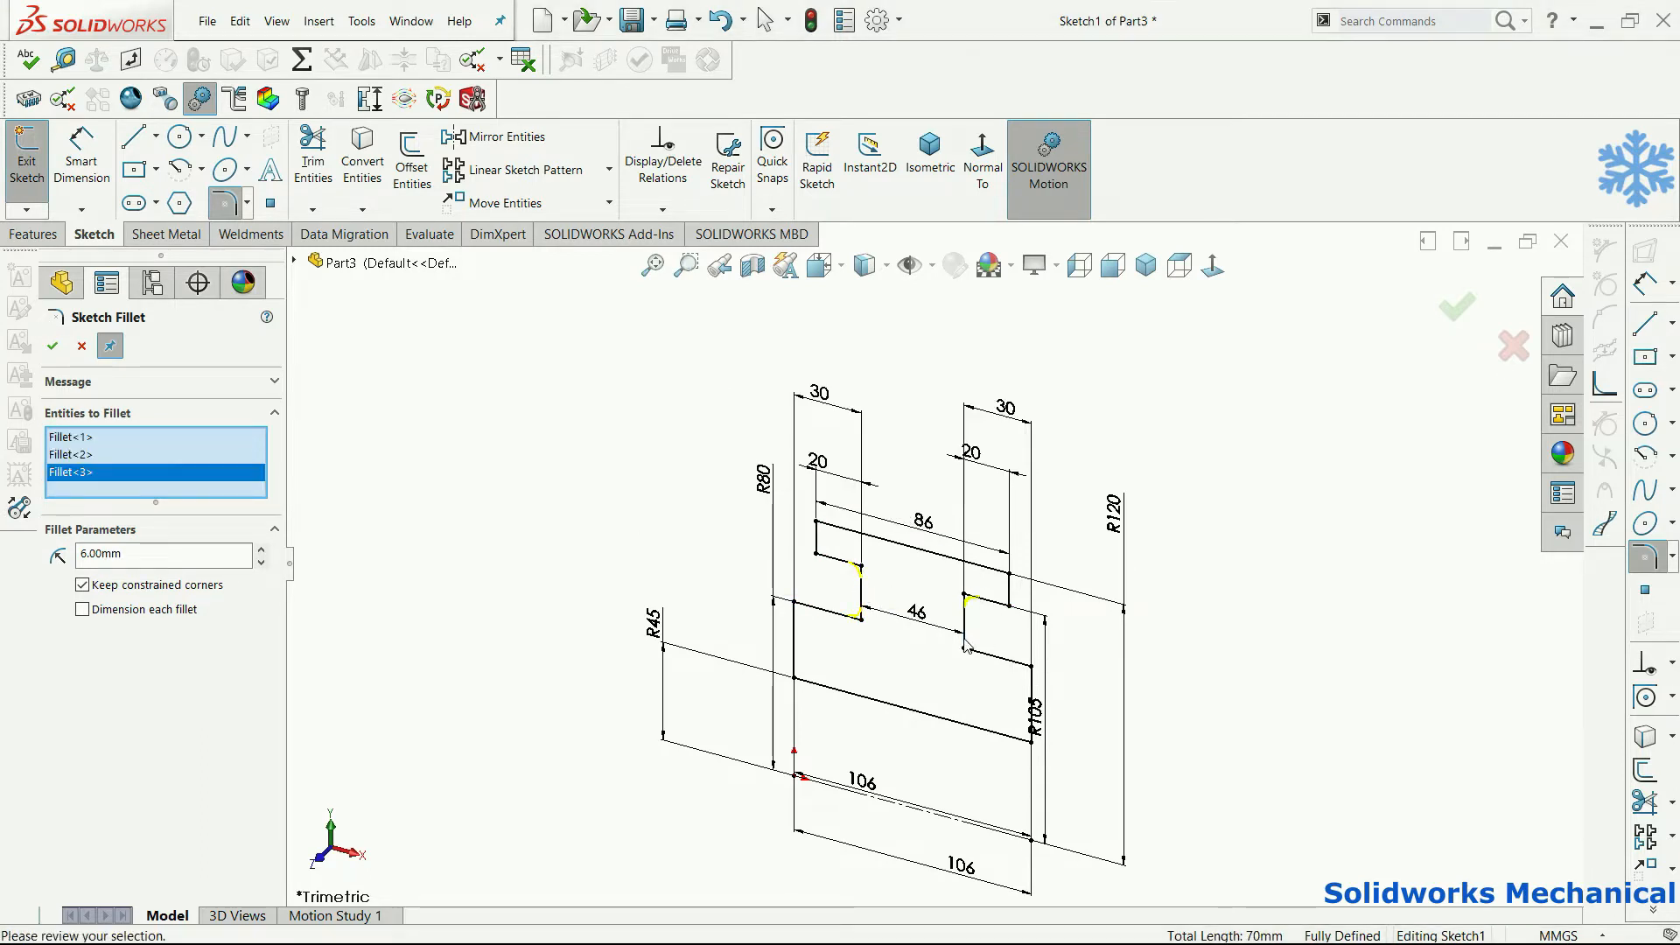
{"action": "left_click", "coordinate": [964, 650]}
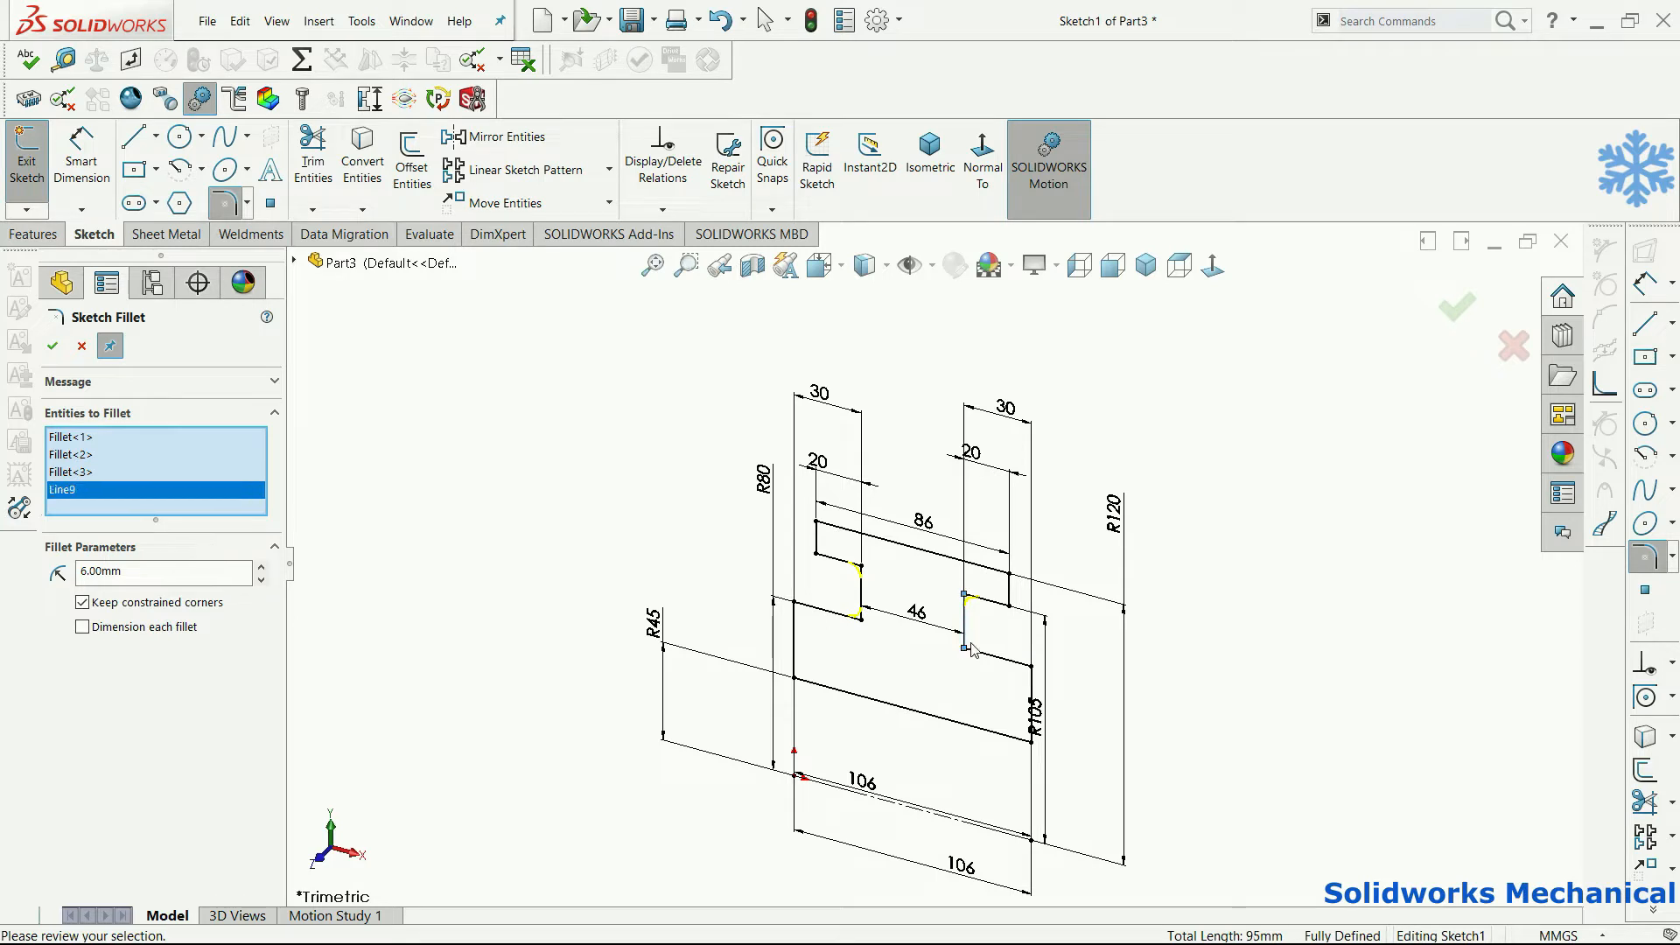
{"action": "left_click", "coordinate": [862, 496]}
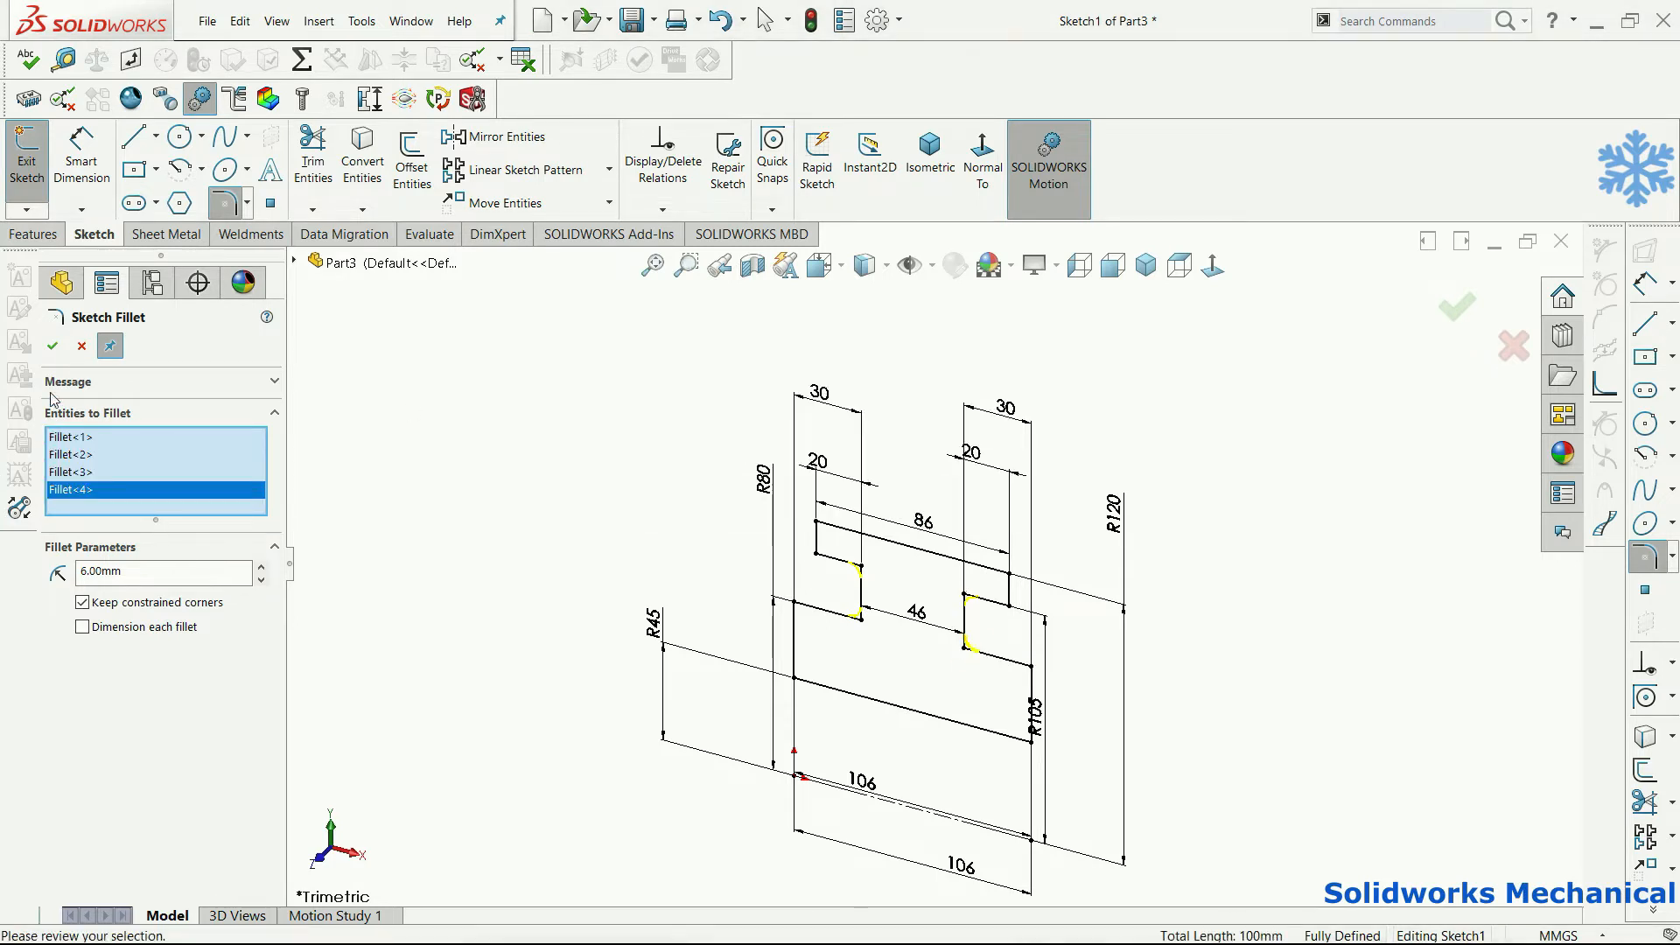
{"action": "left_click", "coordinate": [53, 346]}
{"action": "left_click", "coordinate": [35, 234]}
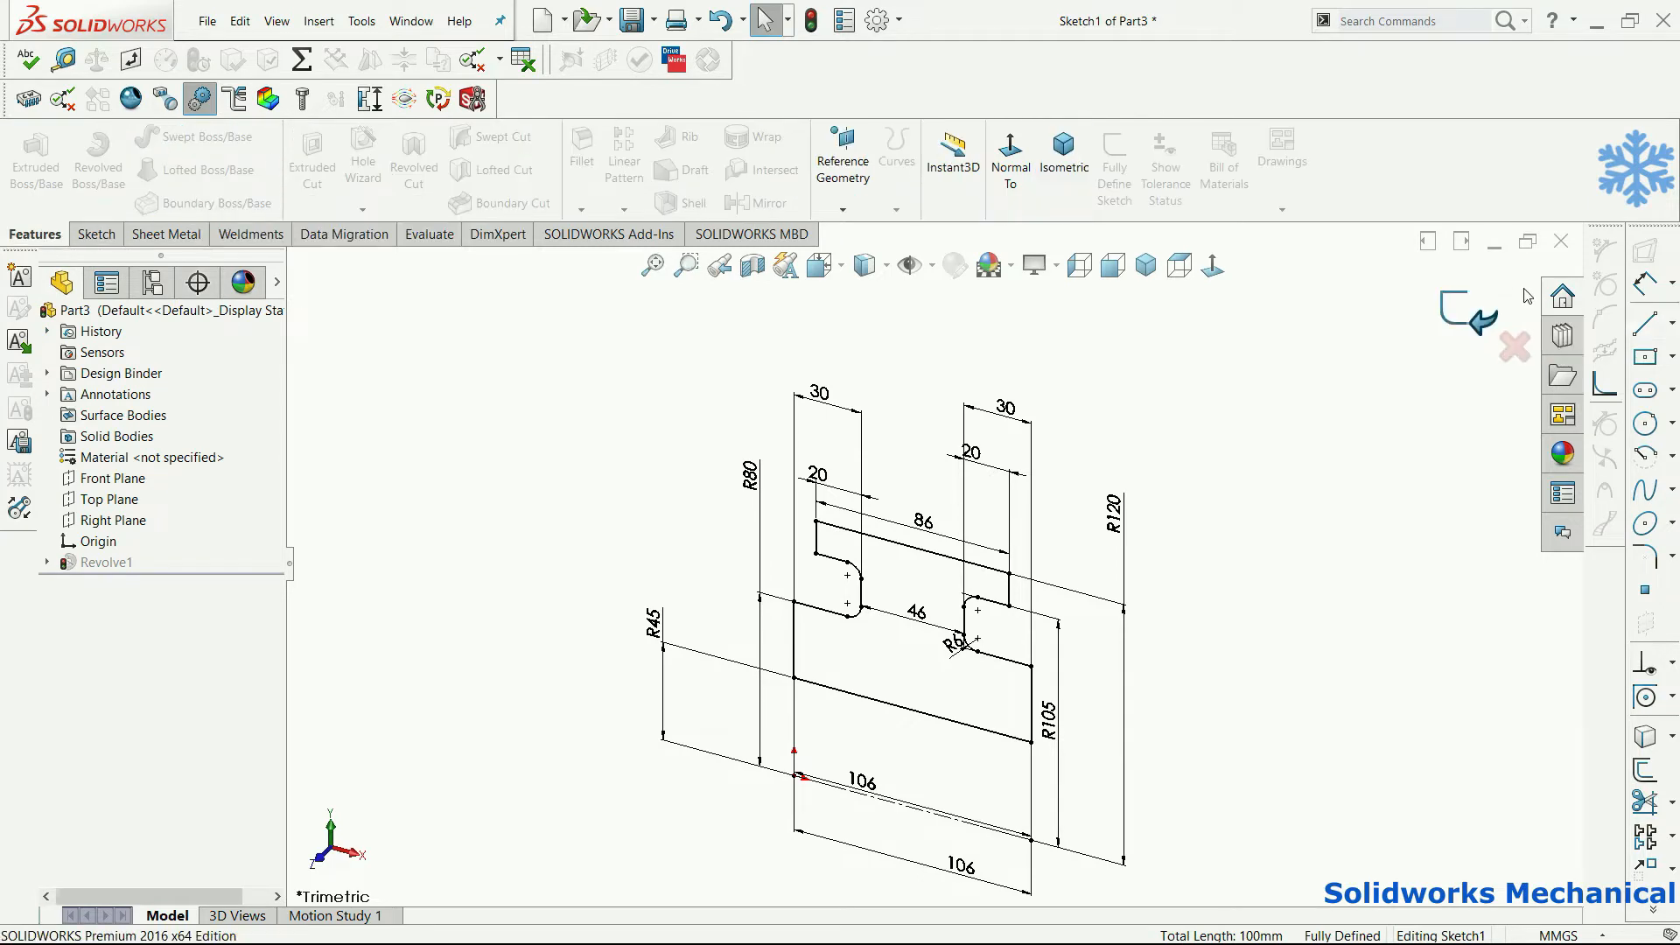
{"action": "key", "text": "ctrl+b"}
- Start an extruded-cut sketch on the hub's end face and draw a center rectangle about 28 by 18 mm centered on the bore edge above the origin
{"action": "middle_click_drag", "start_coordinate": [982, 751], "coordinate": [1050, 534]}
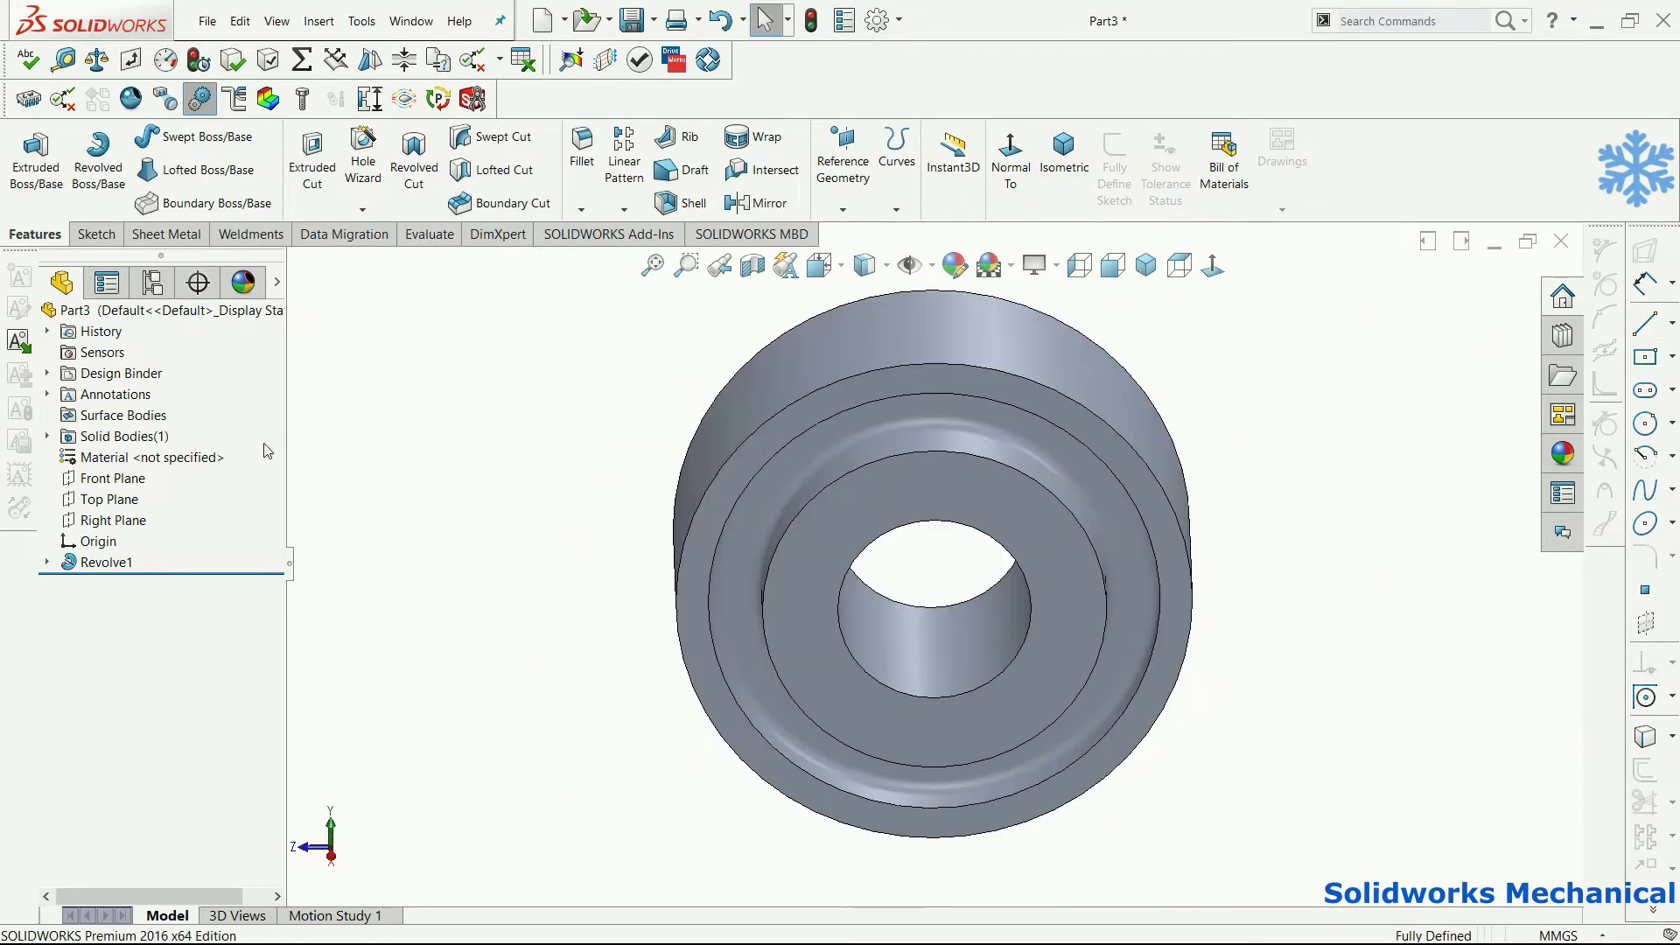
{"action": "left_click", "coordinate": [312, 155]}
{"action": "left_click", "coordinate": [845, 490]}
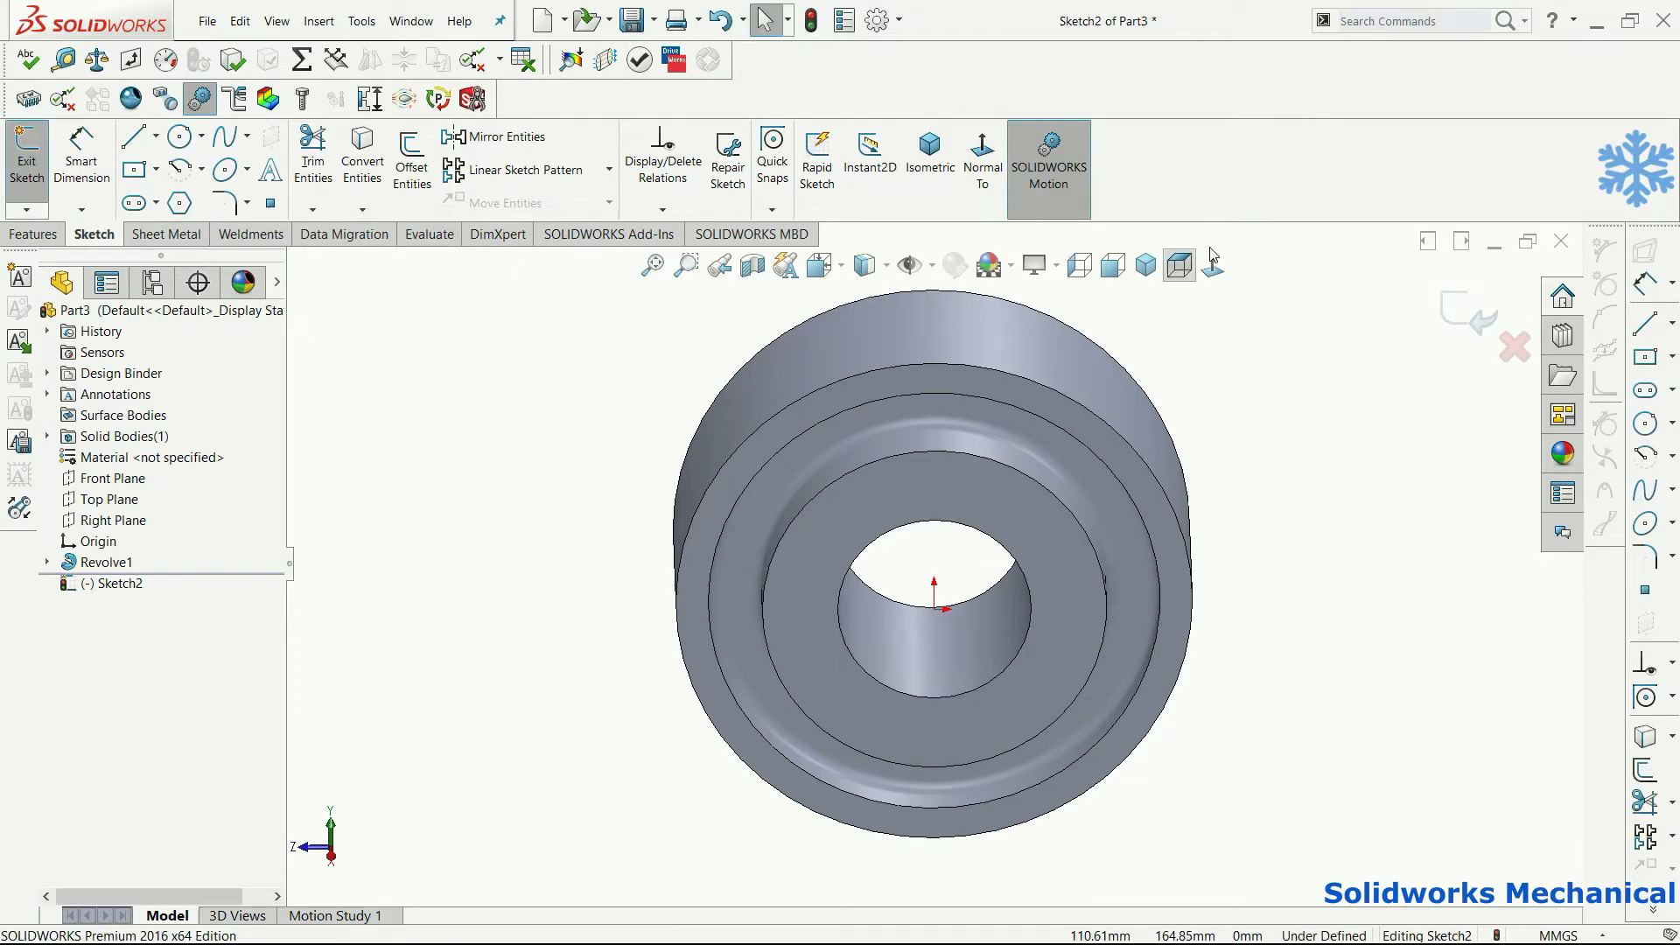
{"action": "left_click", "coordinate": [134, 169]}
{"action": "left_click", "coordinate": [882, 559]}
{"action": "left_click", "coordinate": [156, 170]}
{"action": "left_click", "coordinate": [184, 221]}
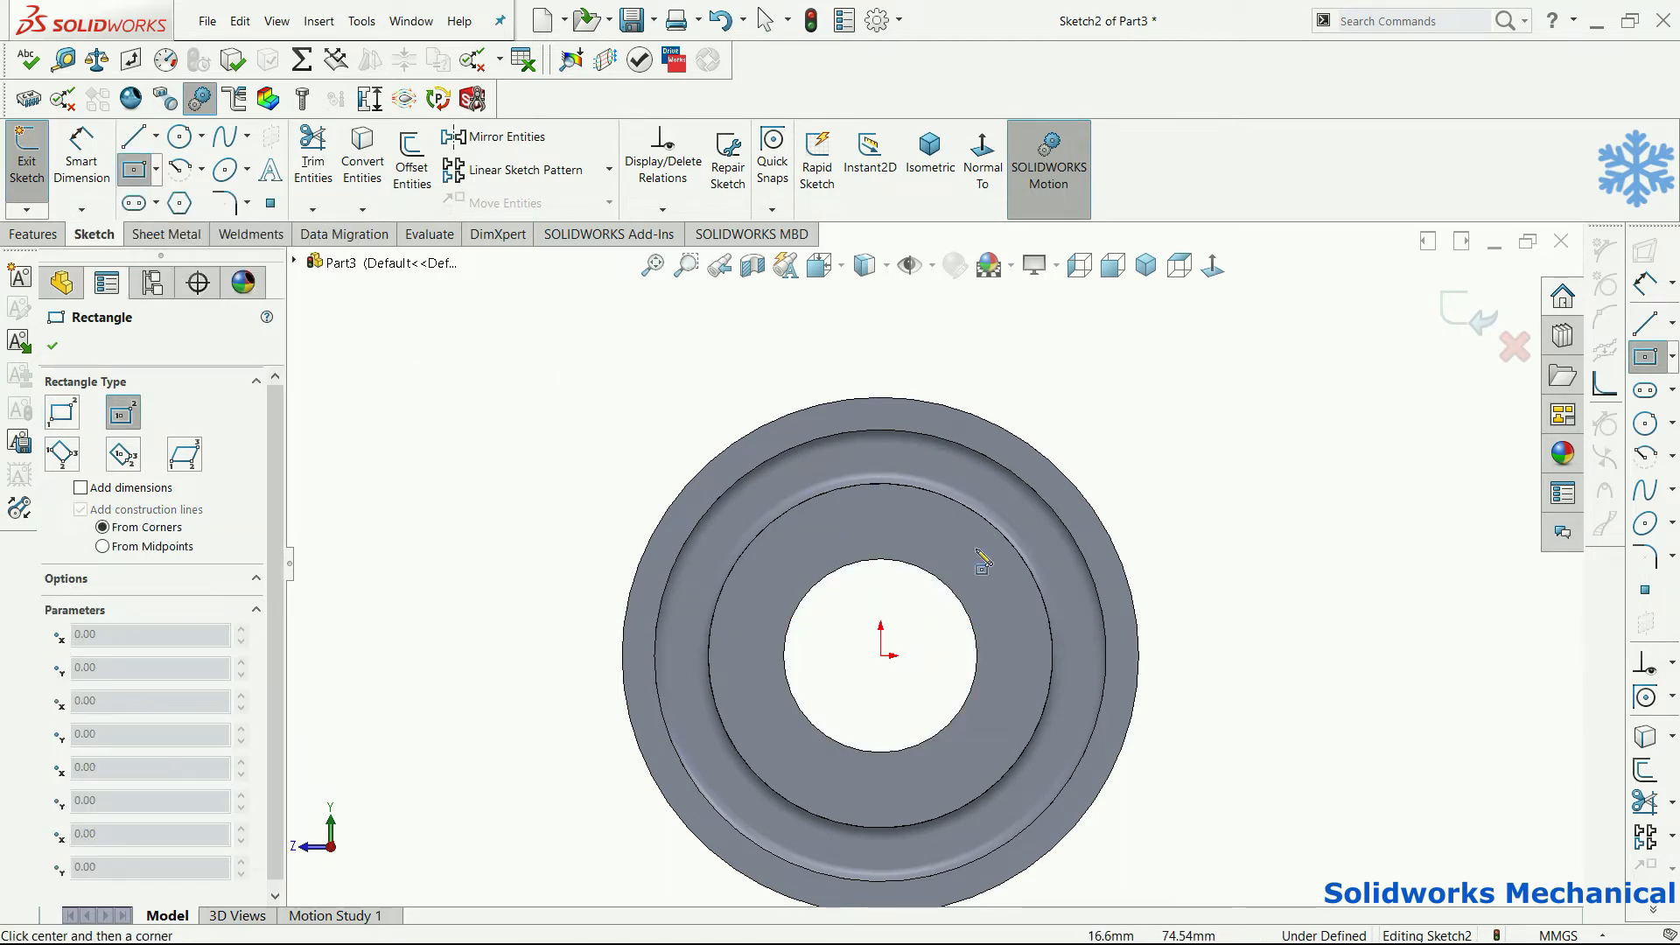
{"action": "left_click", "coordinate": [880, 561]}
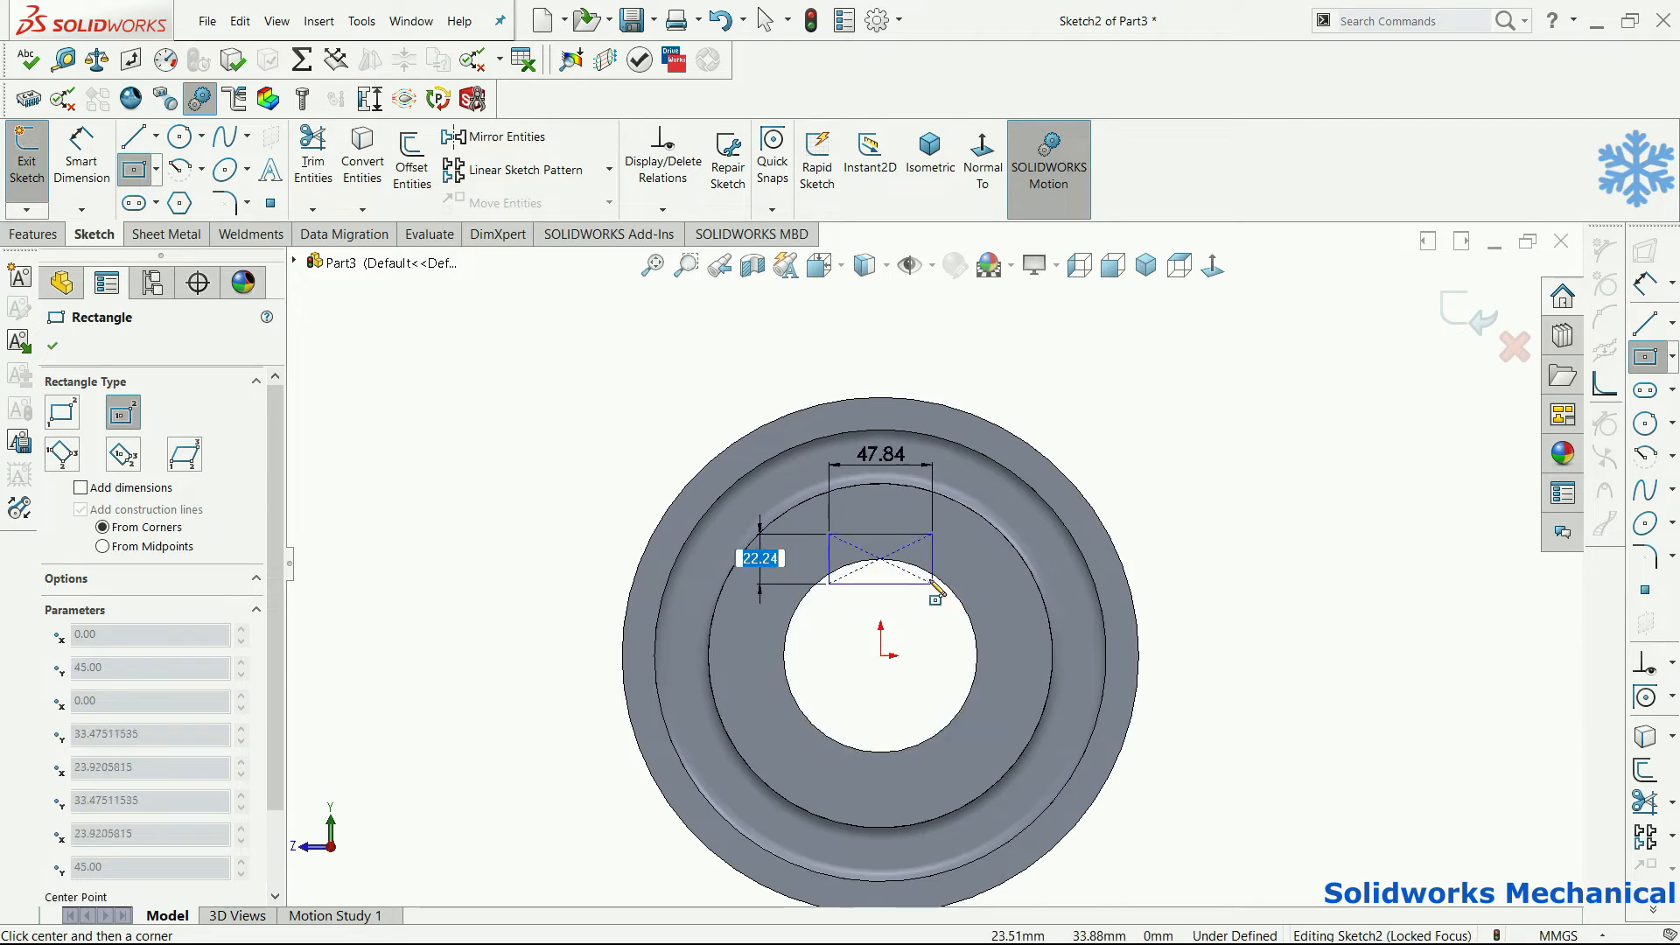
{"action": "left_click", "coordinate": [911, 578]}
- Dimension the rectangle's width as 20 mm
{"action": "right_click_drag", "start_coordinate": [909, 573], "coordinate": [892, 459]}
{"action": "scroll", "coordinate": [846, 501], "scroll_direction": "down", "scroll_amount": 3}
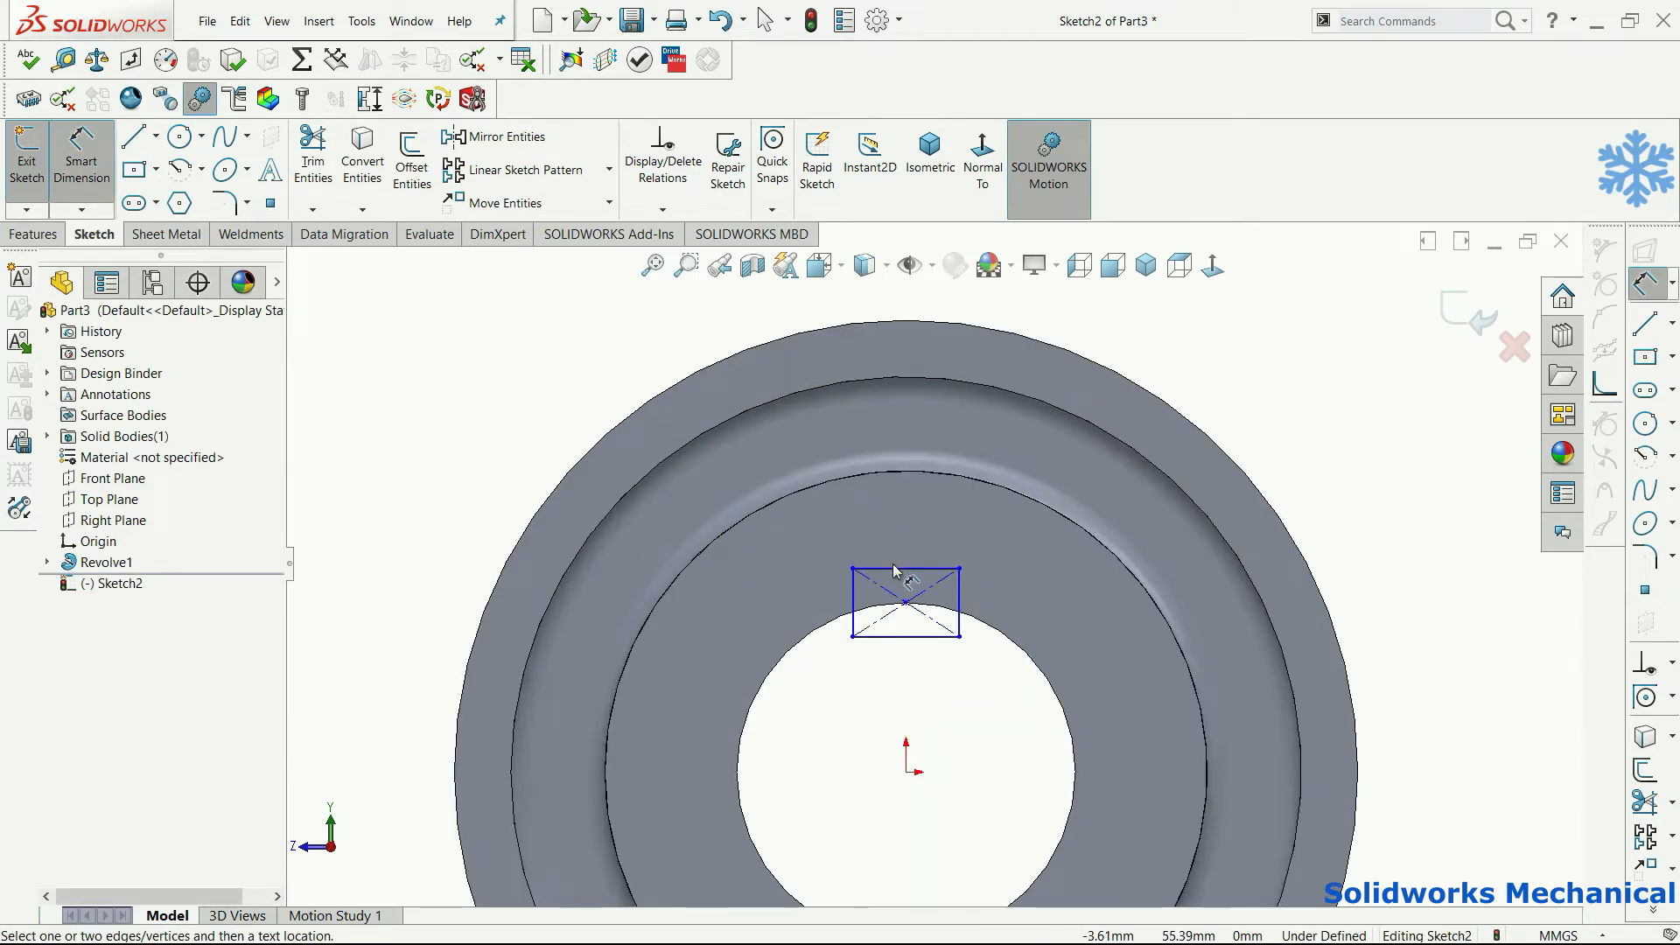
{"action": "left_click", "coordinate": [894, 569]}
{"action": "left_click", "coordinate": [892, 535]}
{"action": "type", "text": "2"}
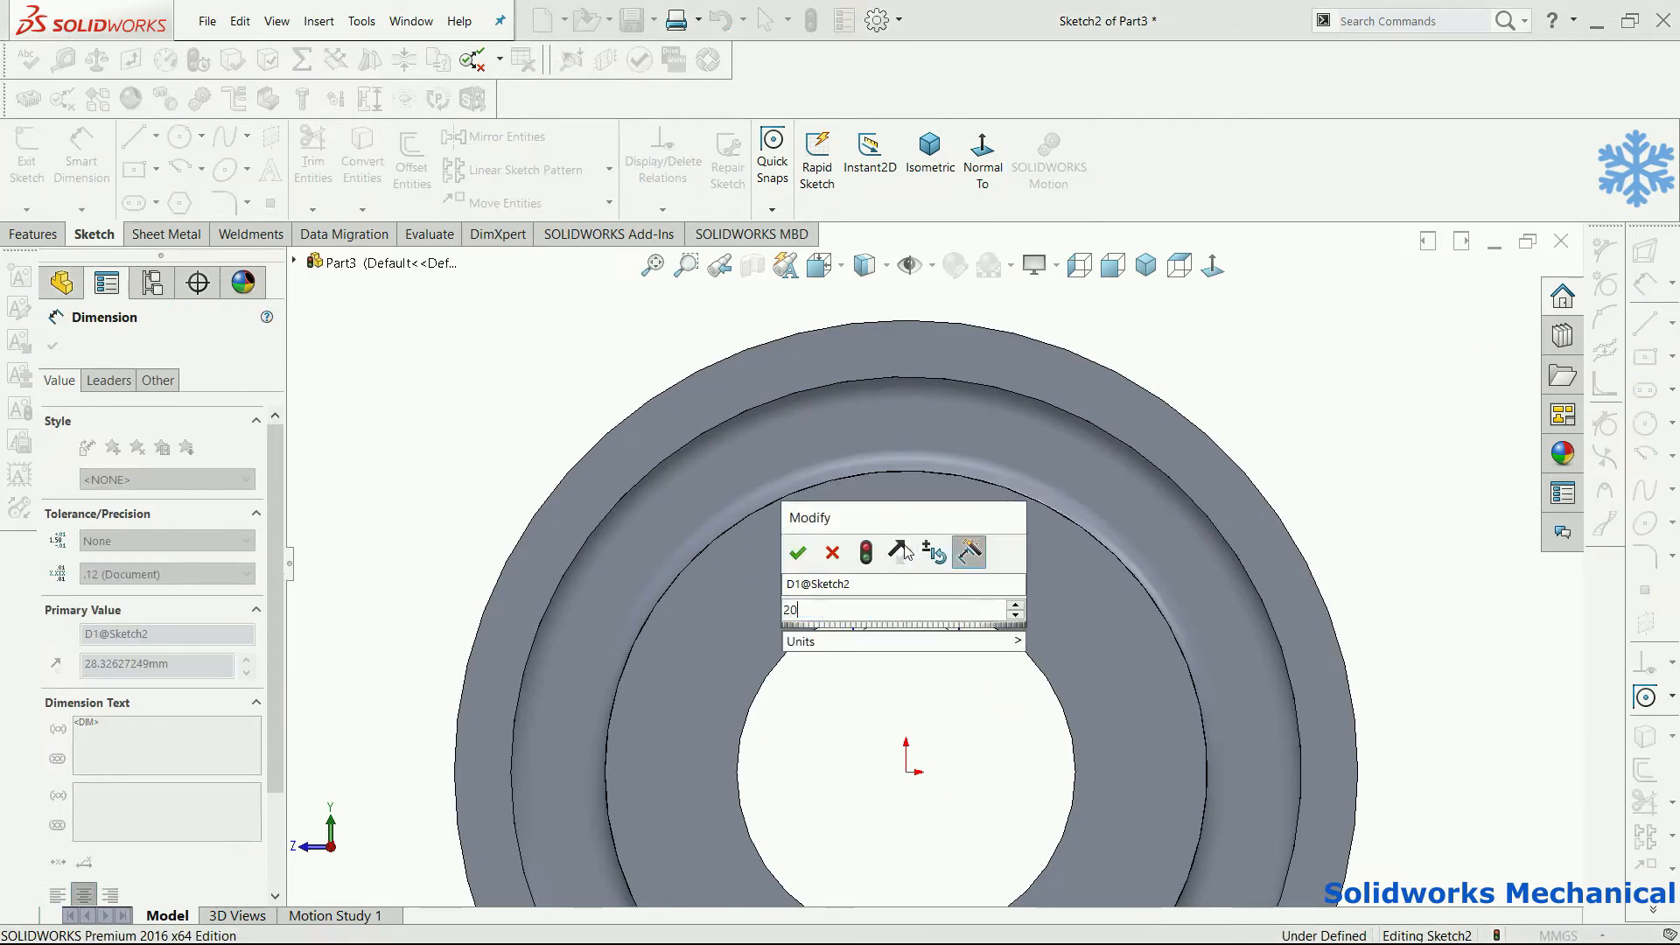
{"action": "type", "text": "0"}
{"action": "key", "text": "Return"}
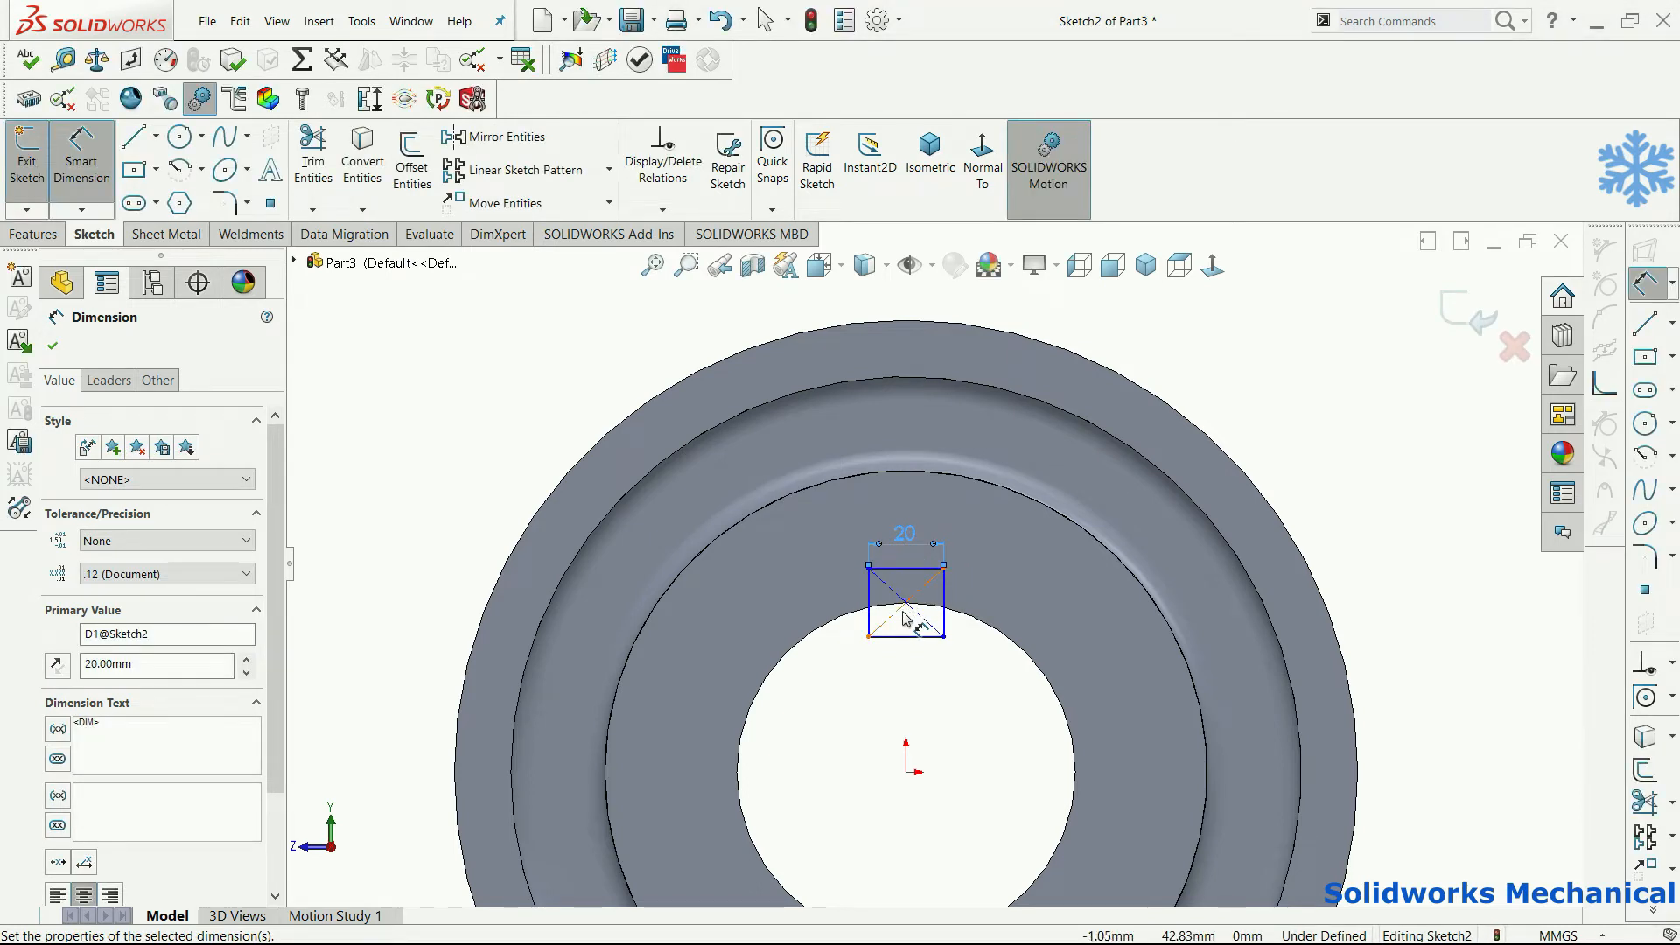
- Dimension the distance from the rectangle's center point to its upper edge as 10 mm
{"action": "left_click", "coordinate": [925, 570]}
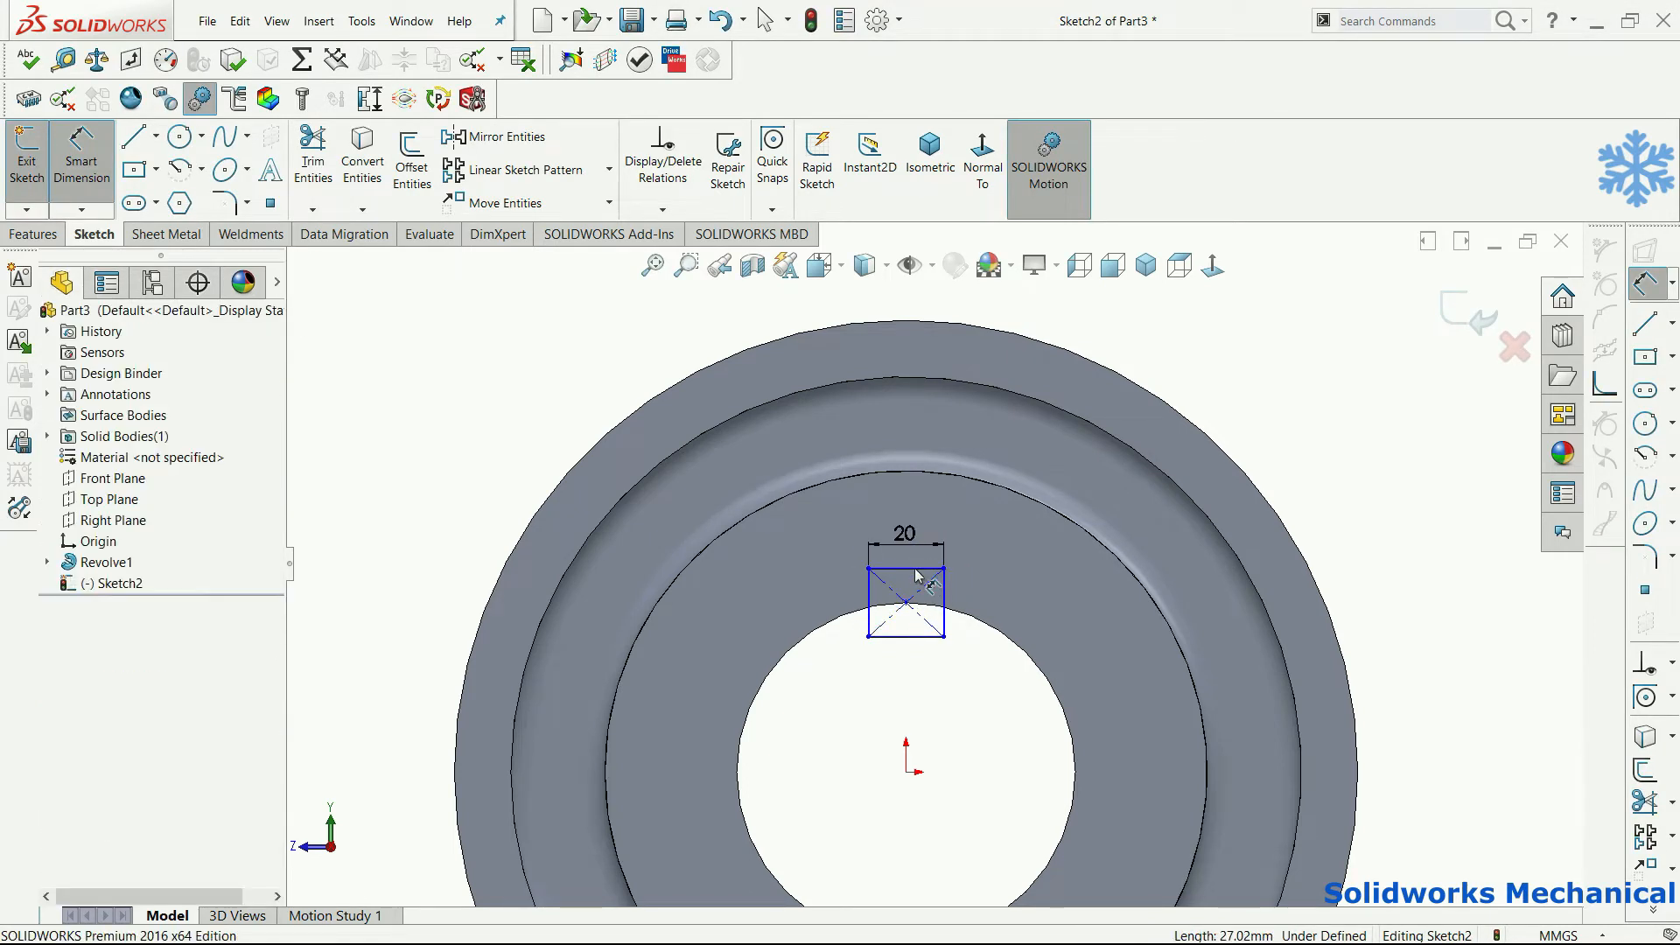
{"action": "left_click", "coordinate": [904, 602]}
{"action": "left_click", "coordinate": [994, 608]}
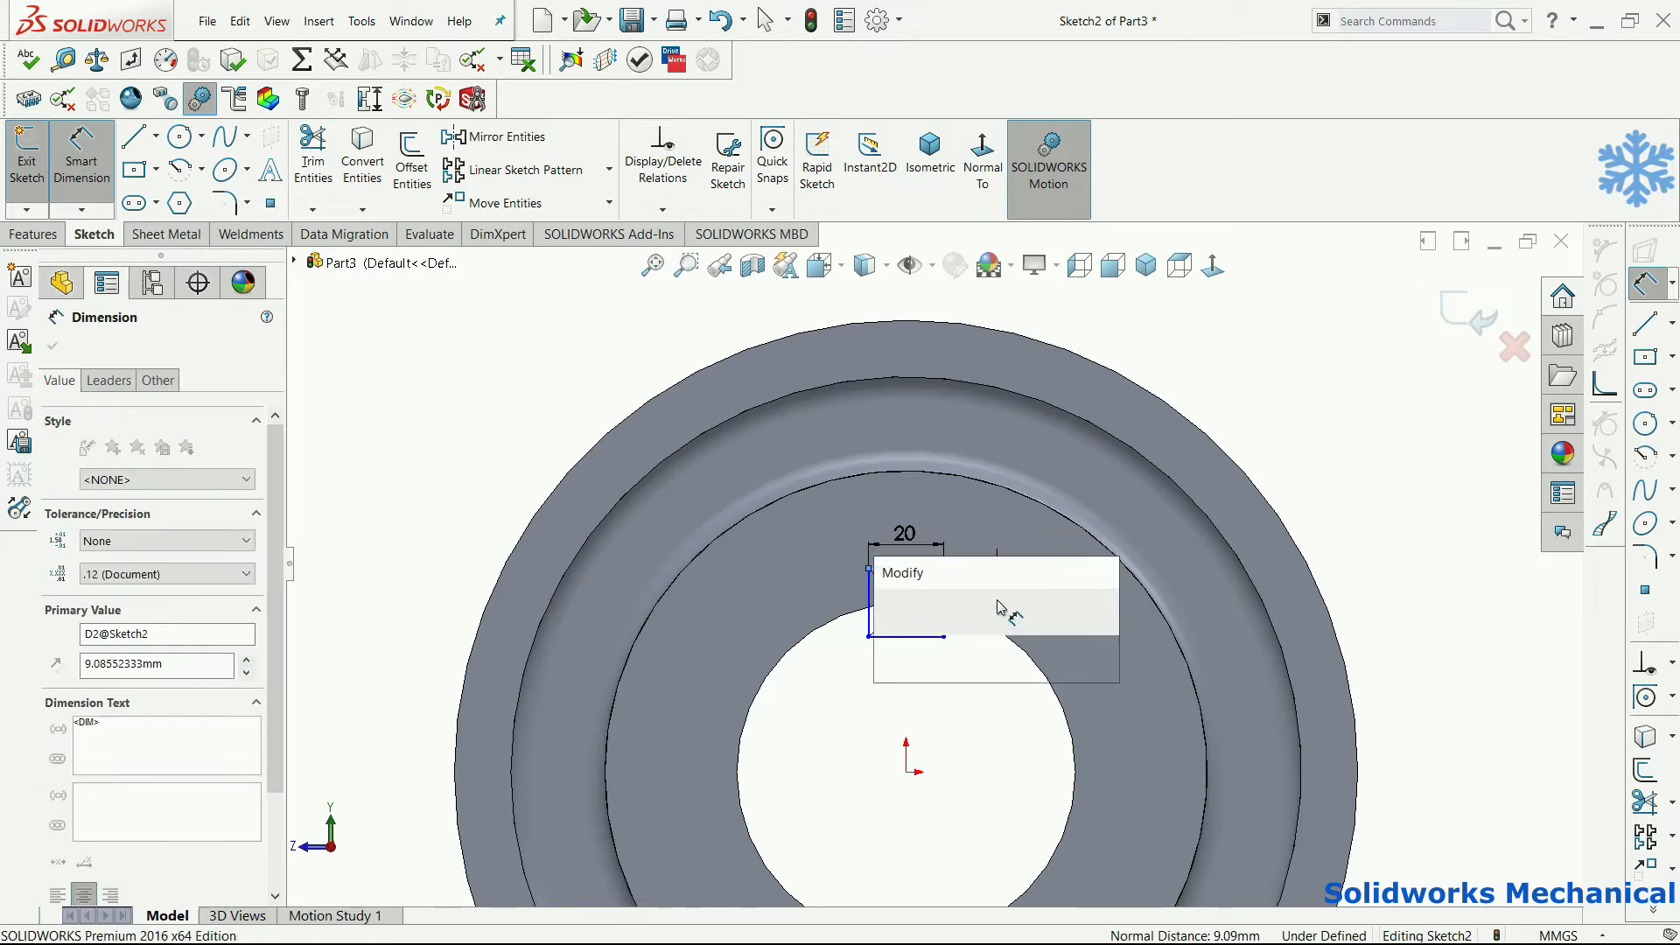
{"action": "type", "text": "10"}
{"action": "key", "text": "Return"}
{"action": "key", "text": "Escape"}
- Add a vertical relation between the rectangle's center point and the origin
{"action": "left_click", "coordinate": [906, 602]}
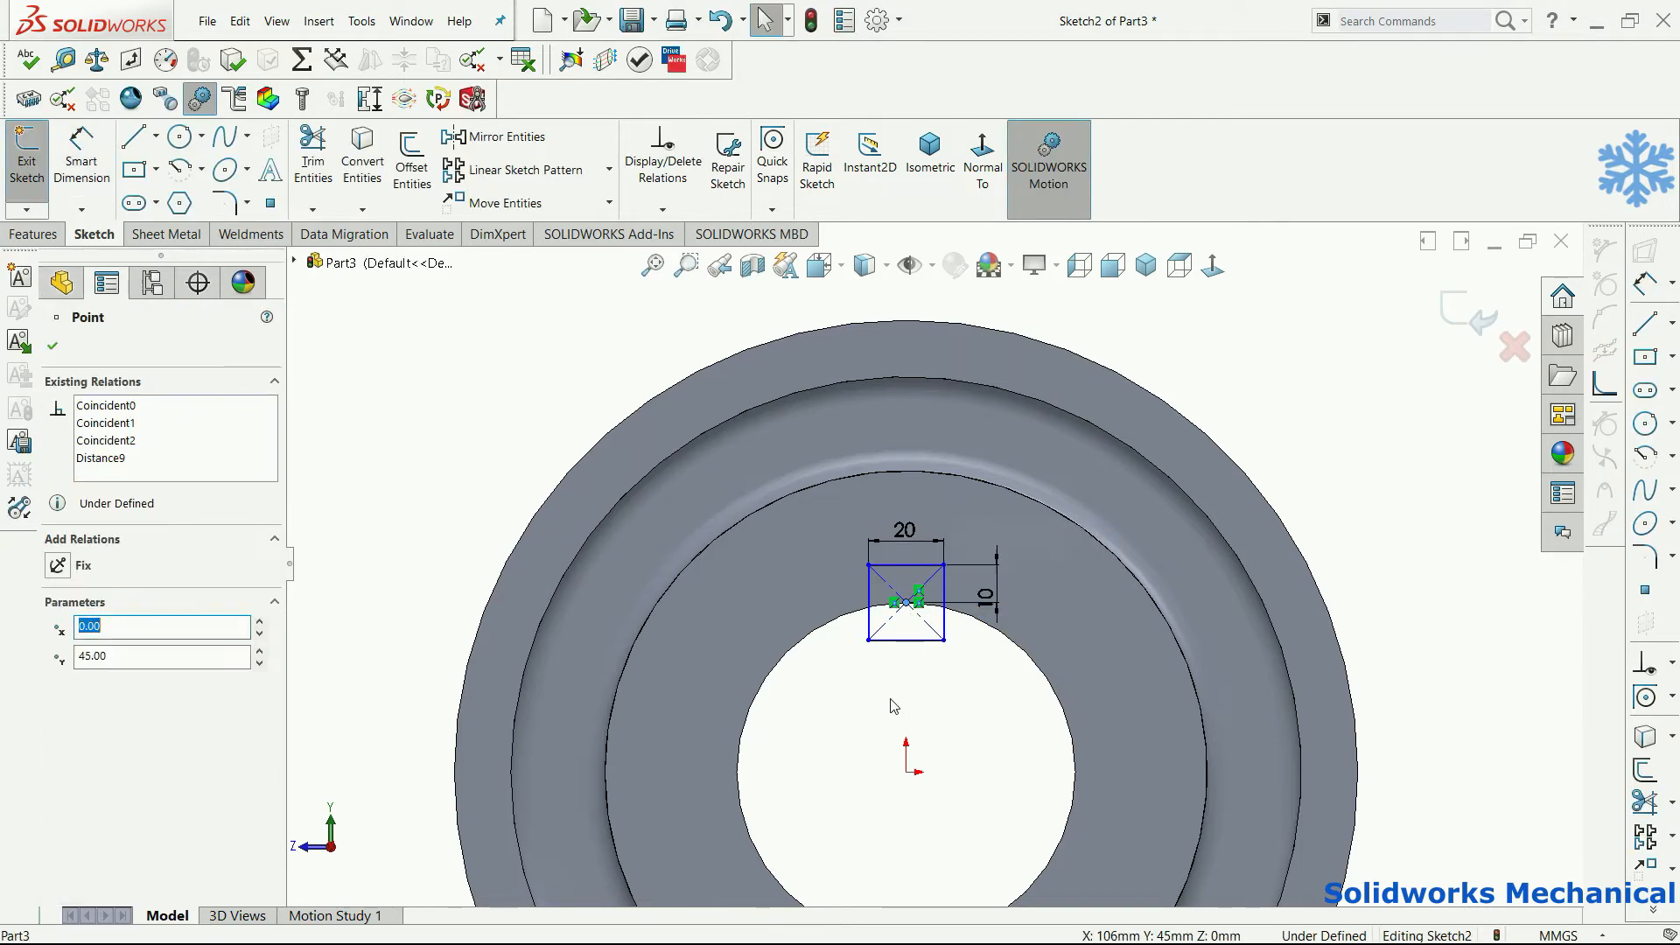
{"action": "left_click", "coordinate": [906, 773], "text": "ctrl"}
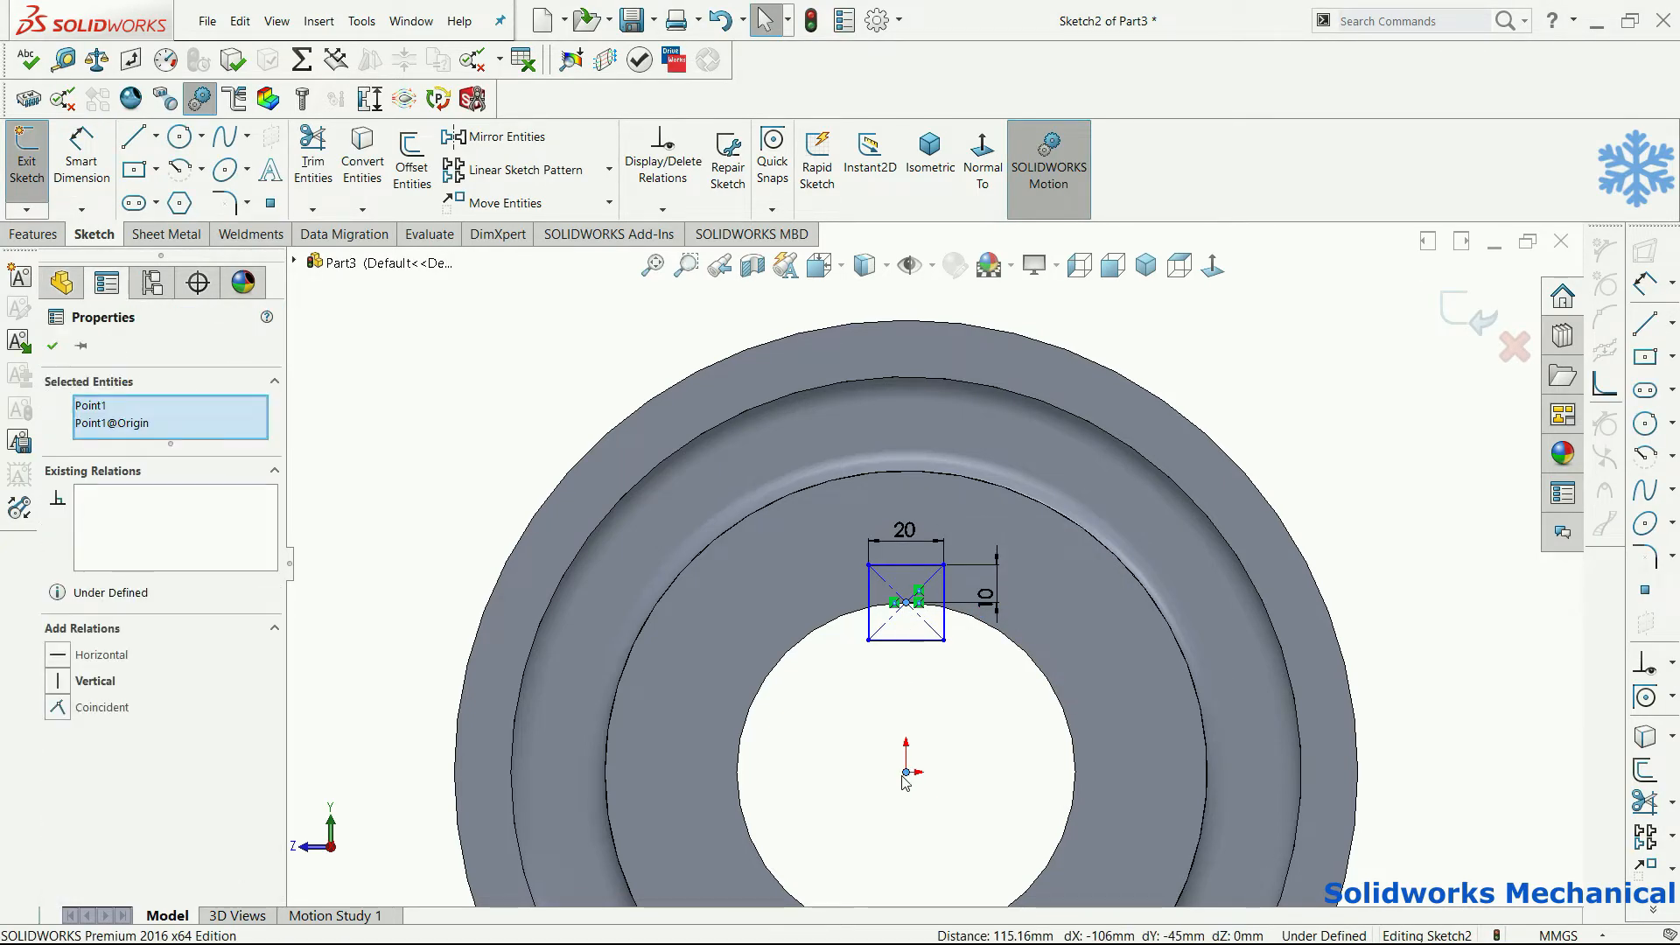
{"action": "left_click", "coordinate": [57, 686]}
- Cut the keyway rectangle through the hub with an Extruded Cut ending up to the origin vertex
{"action": "middle_click_drag", "start_coordinate": [723, 557], "coordinate": [901, 718]}
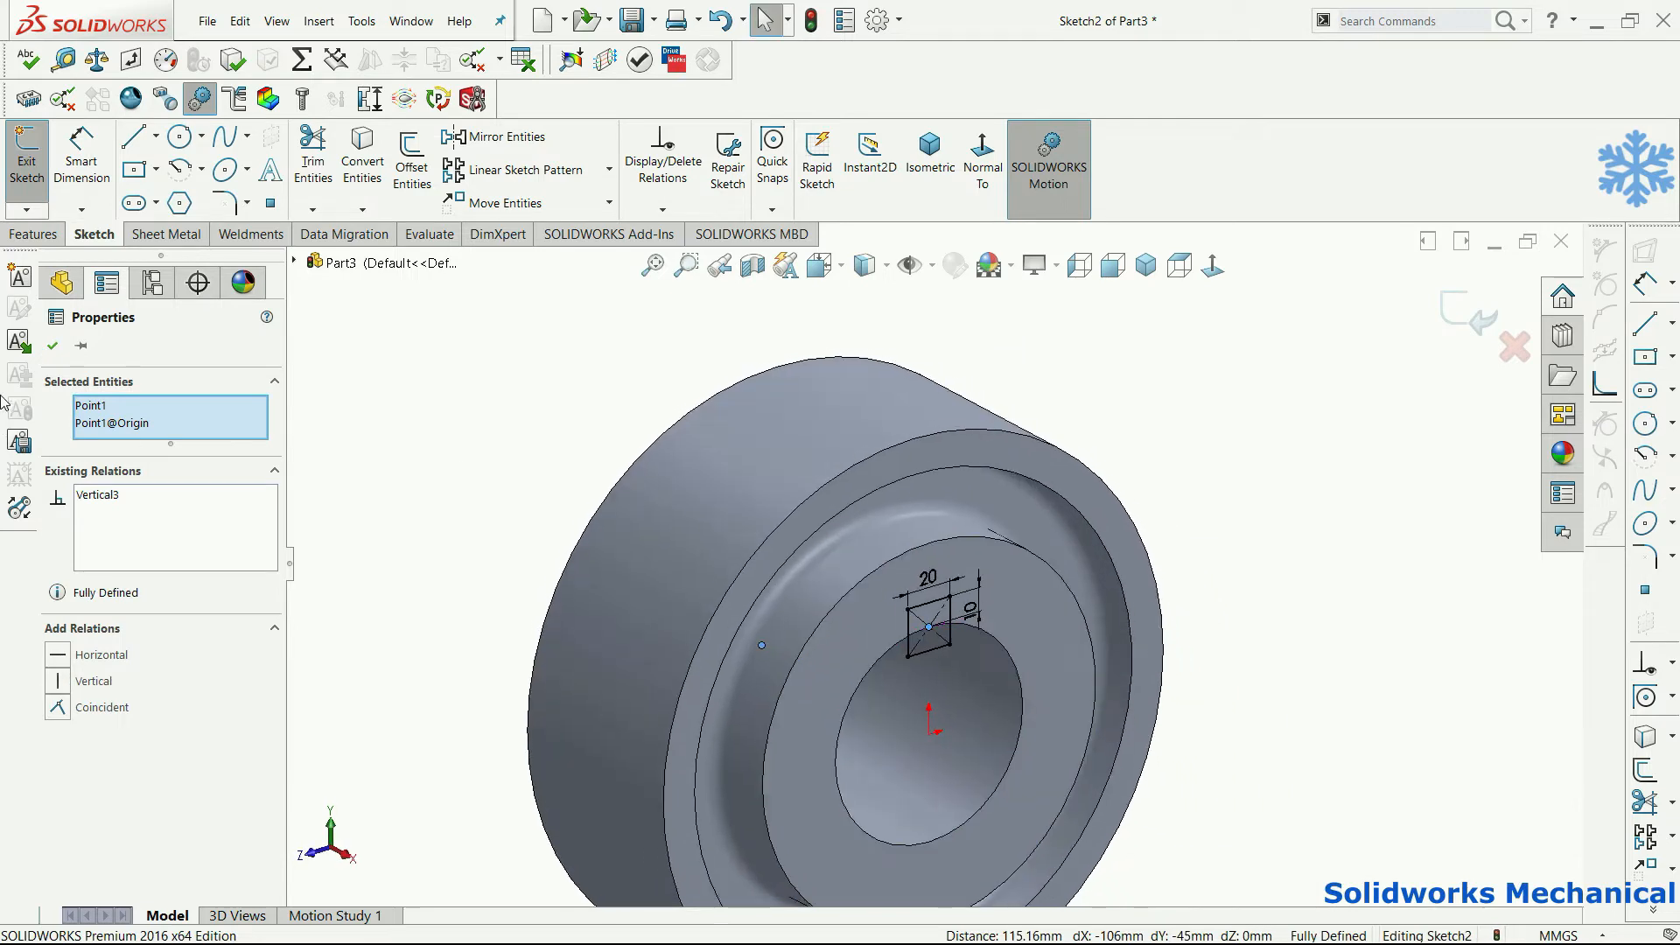
{"action": "left_click", "coordinate": [24, 232]}
{"action": "left_click", "coordinate": [313, 162]}
{"action": "middle_click_drag", "start_coordinate": [989, 532], "coordinate": [1129, 451]}
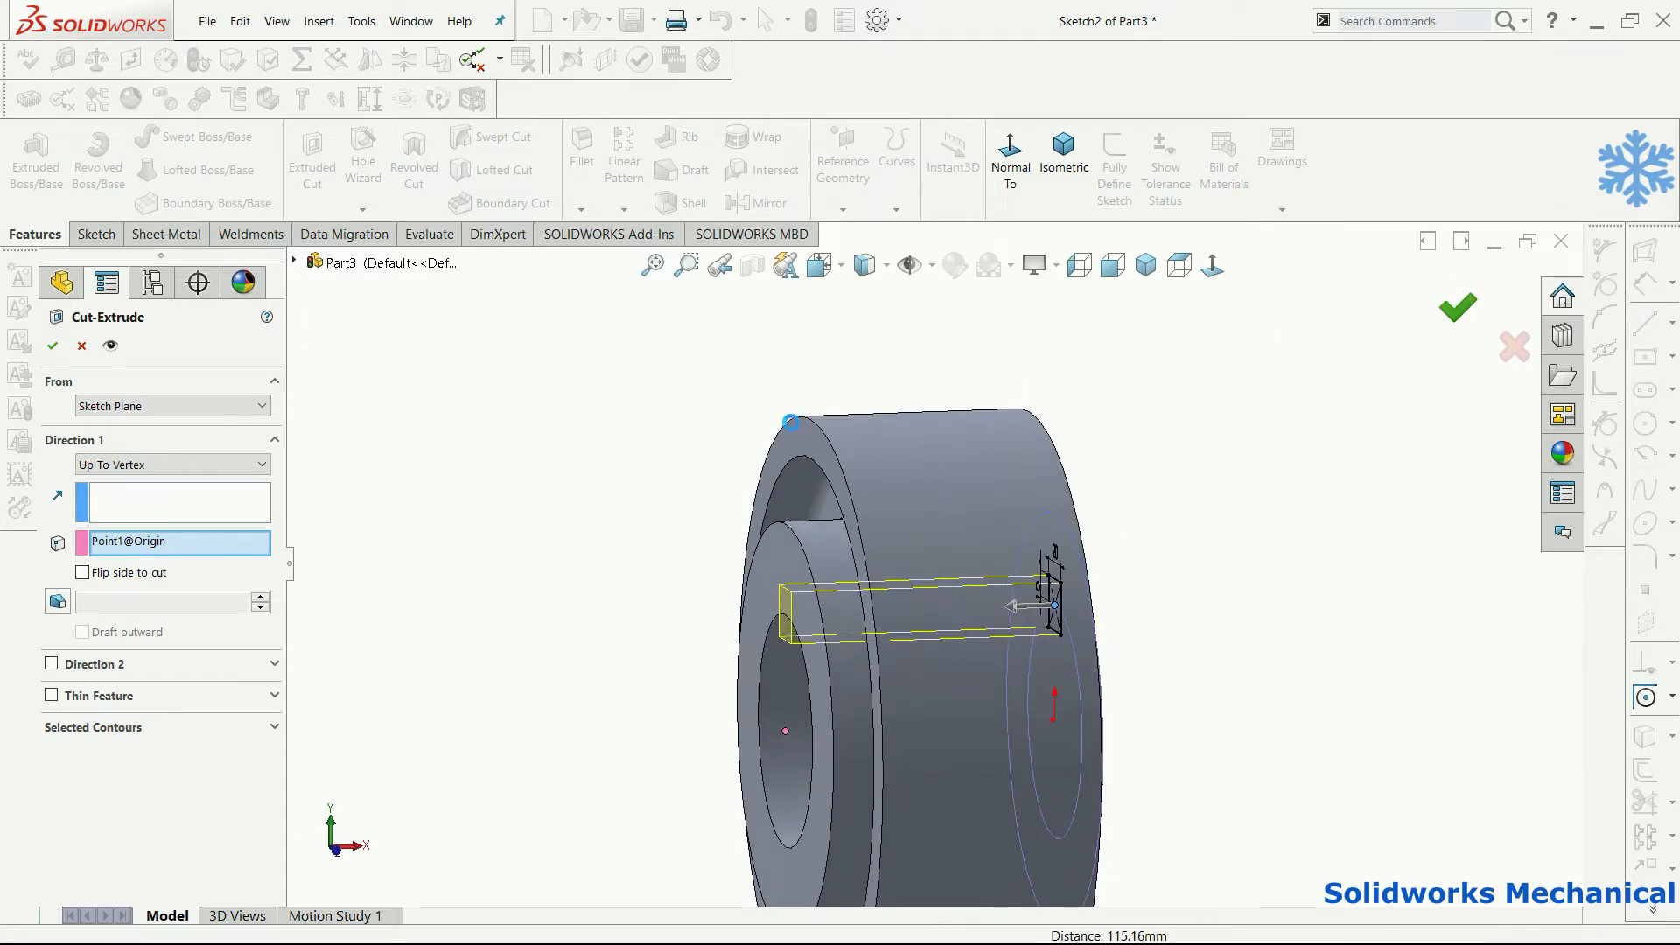
{"action": "key", "text": "Return"}
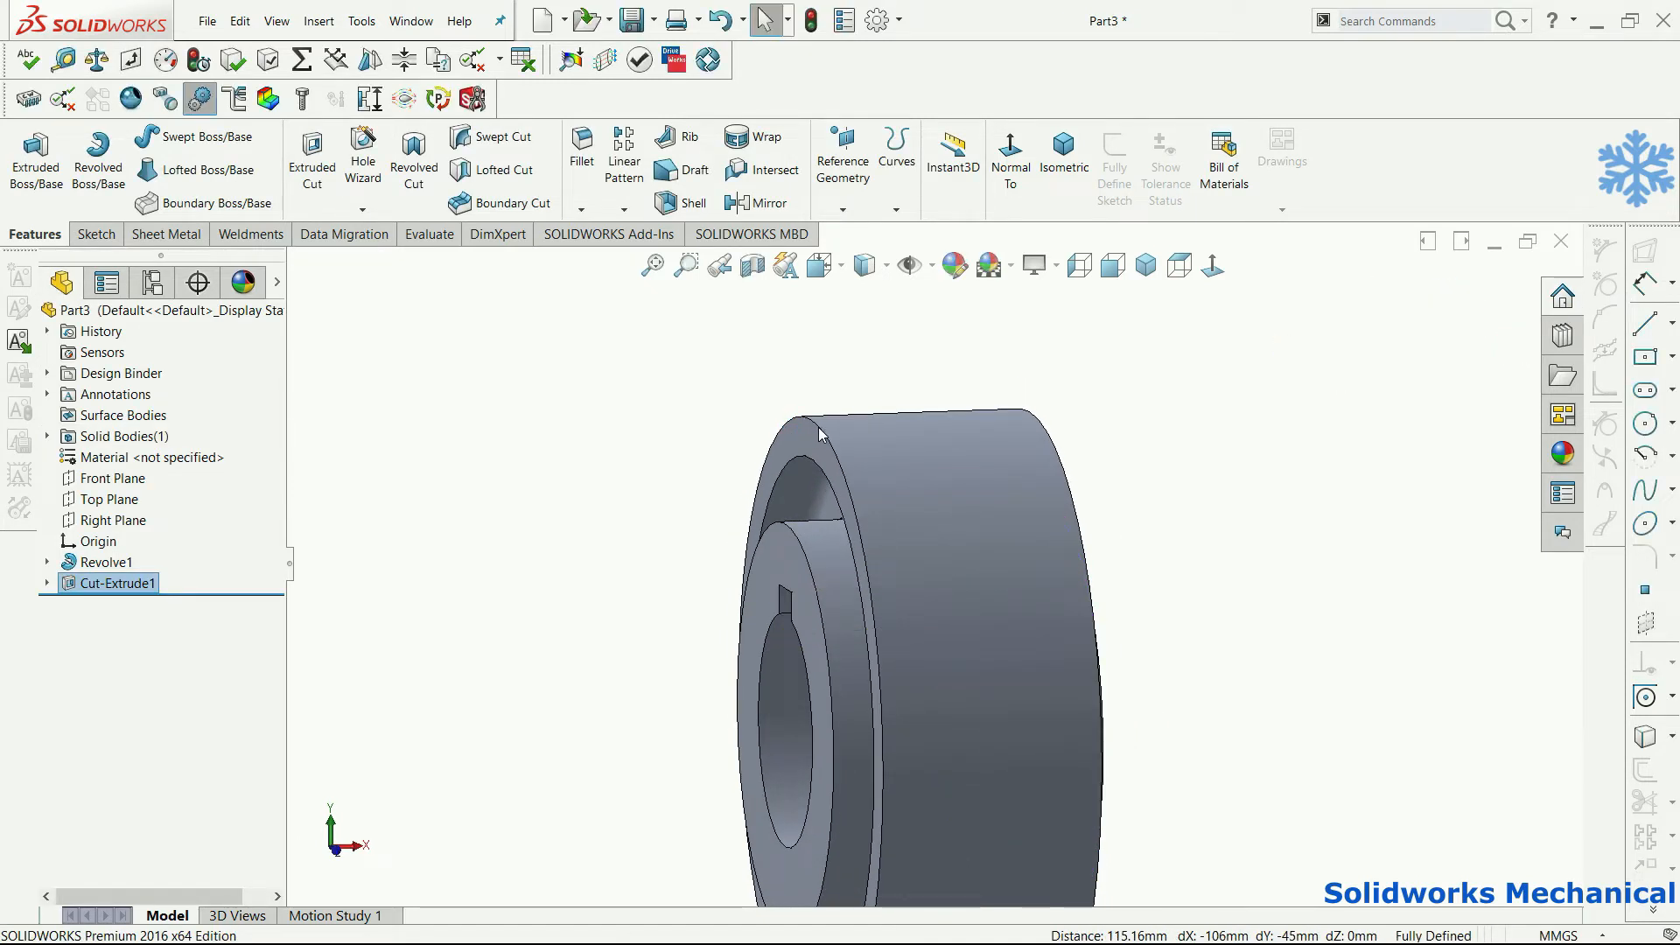
{"action": "left_click", "coordinate": [816, 467]}
{"action": "left_click", "coordinate": [797, 451]}
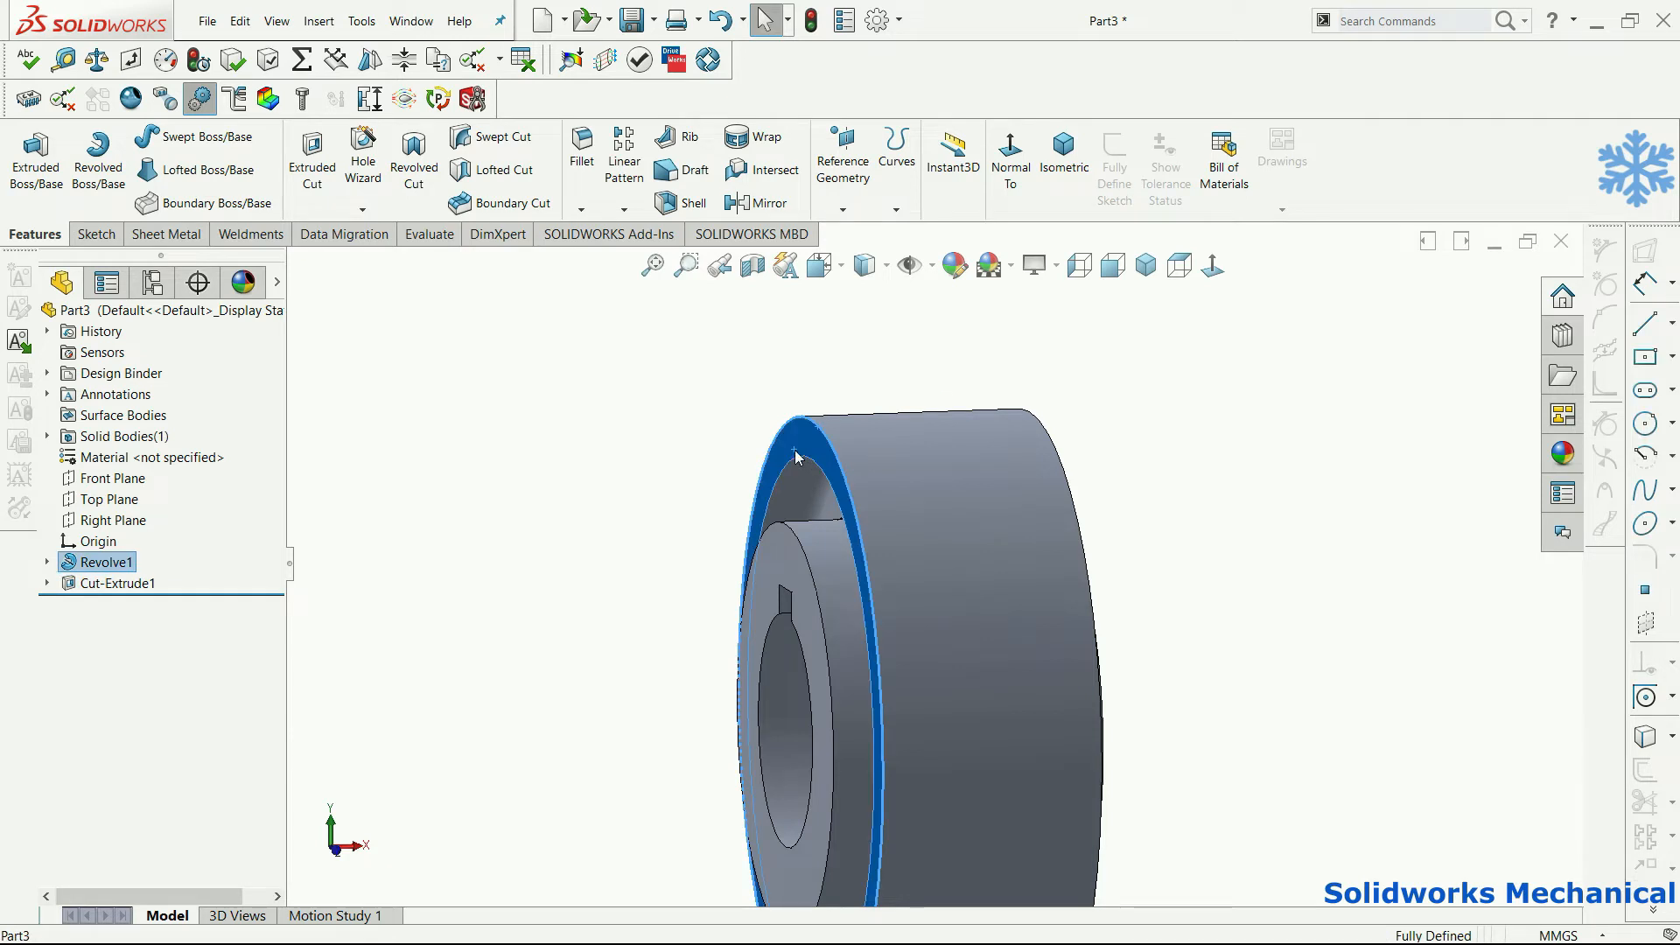
{"action": "middle_click_drag", "start_coordinate": [797, 451], "coordinate": [1055, 508]}
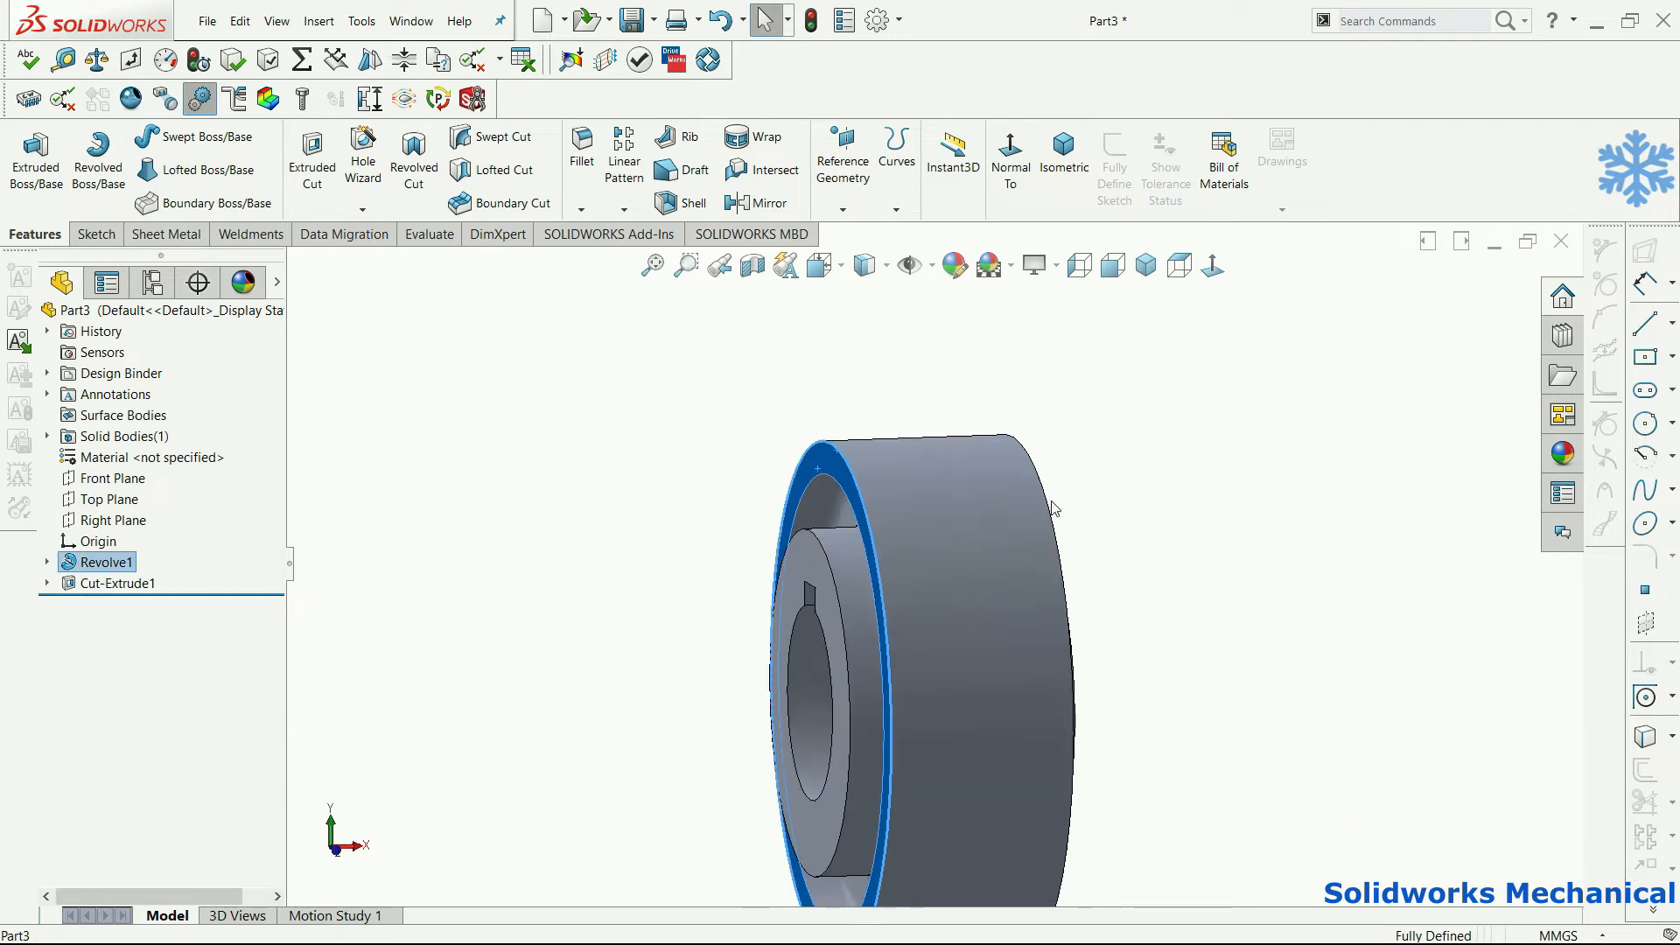
{"action": "left_click", "coordinate": [1111, 514]}
- Chamfer the circular edges of the rim, hub and bore on both sides of the wheel by 1 mm at 45 degrees
{"action": "middle_click_drag", "start_coordinate": [1106, 514], "coordinate": [1111, 492]}
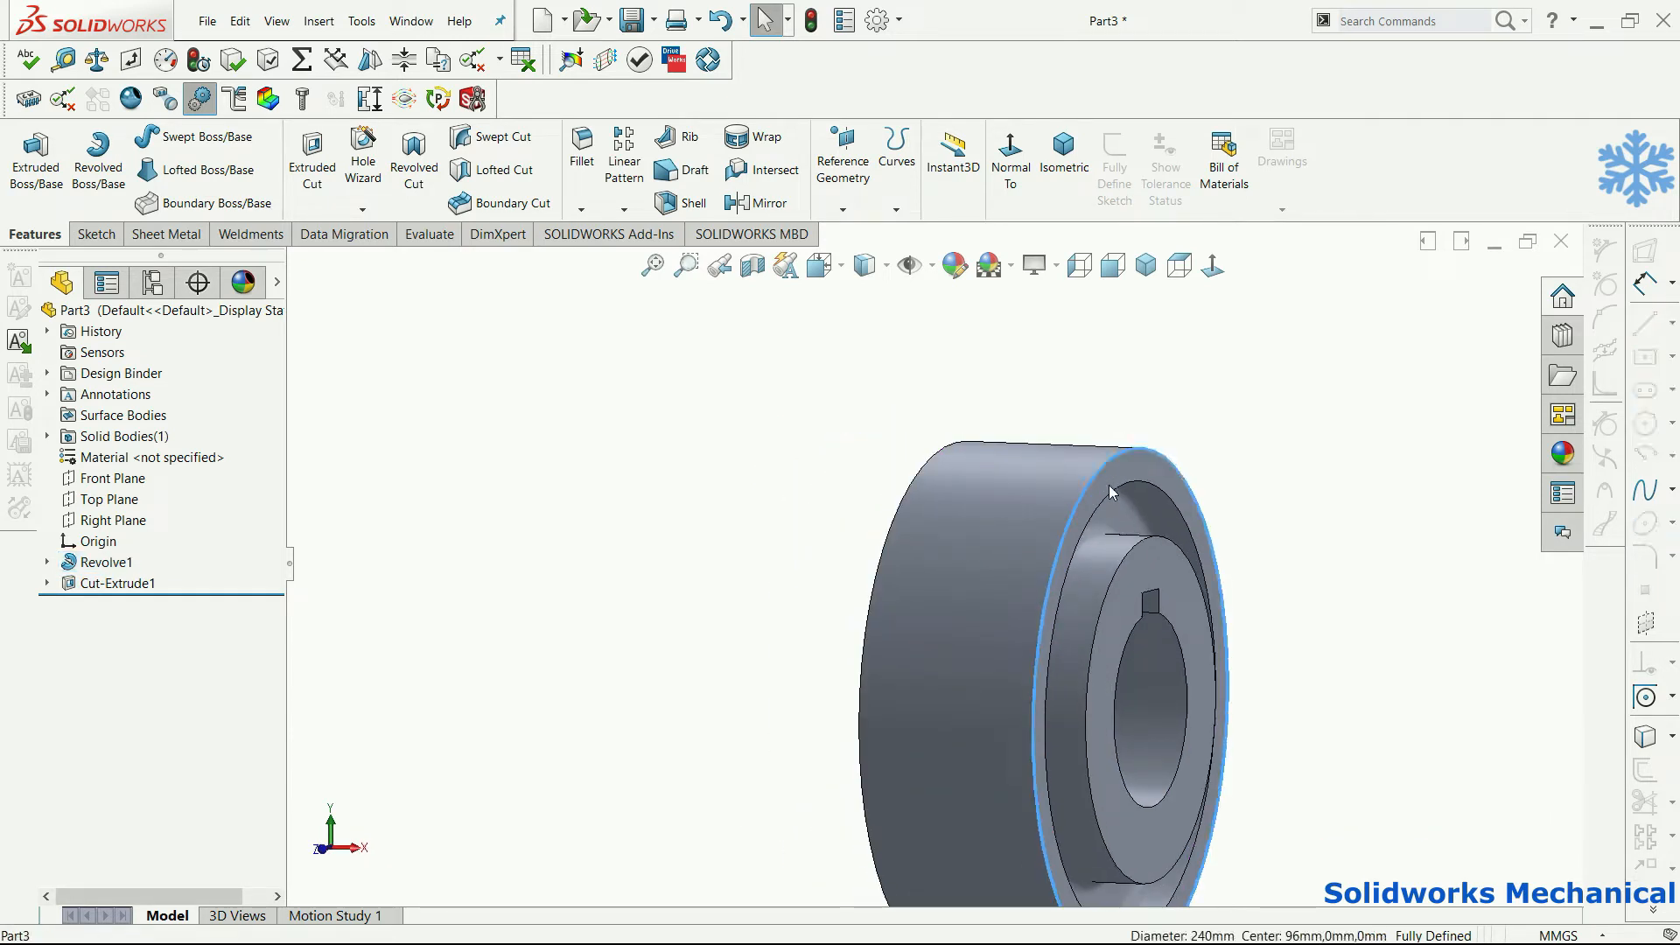
{"action": "left_click", "coordinate": [1127, 490]}
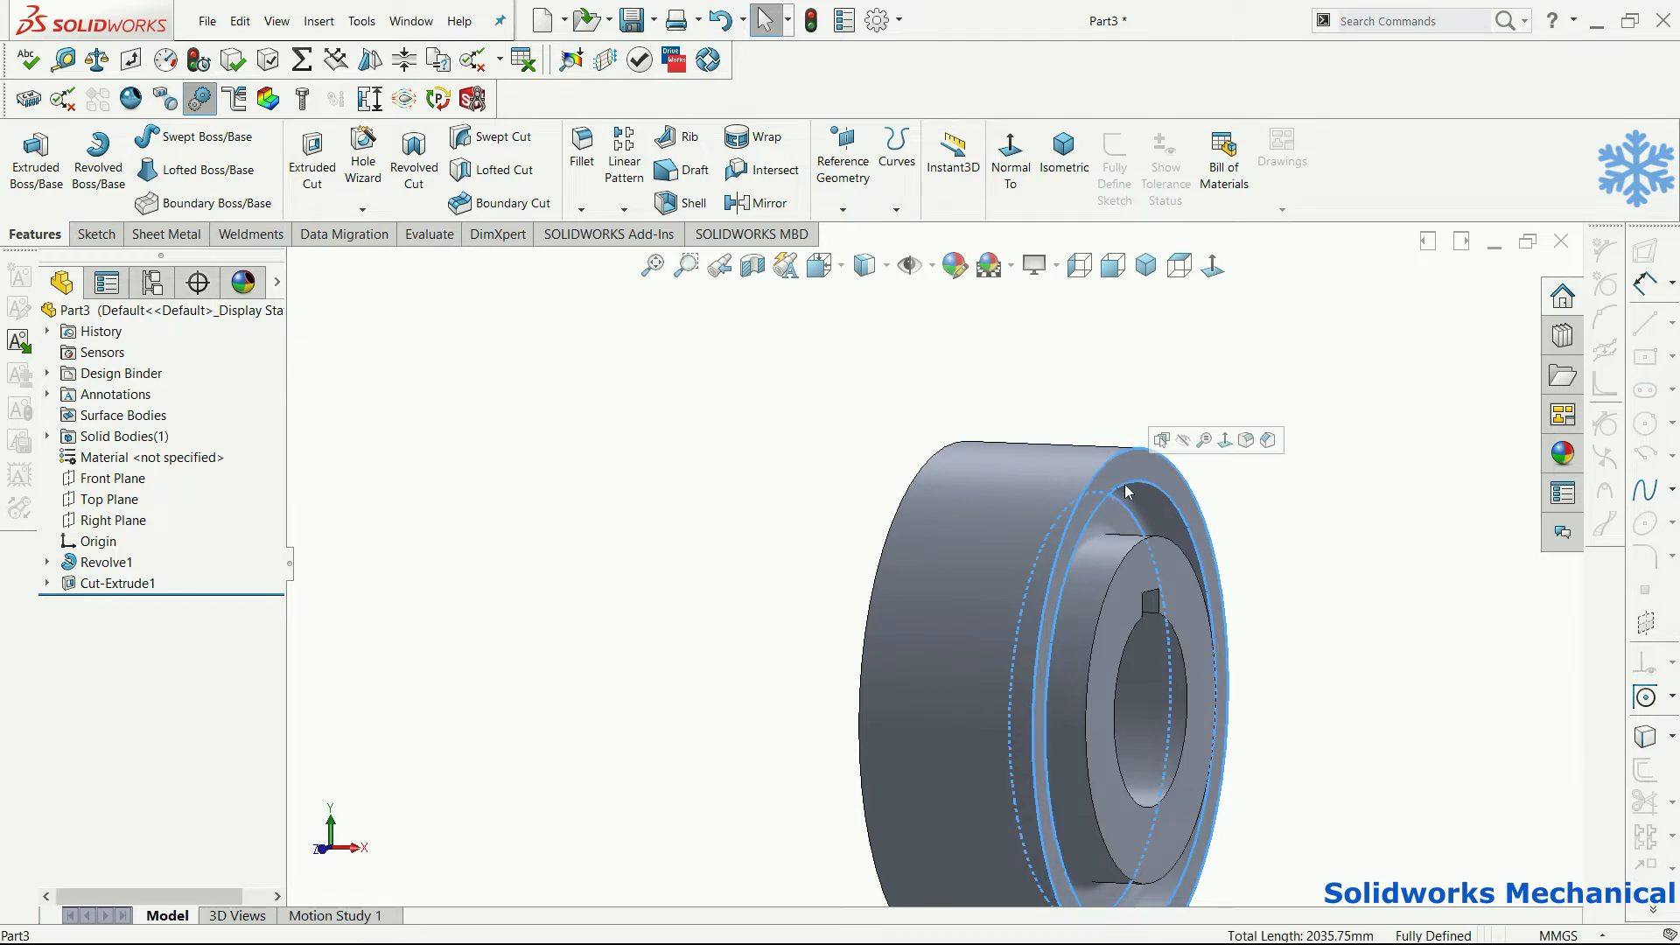
{"action": "left_click", "coordinate": [1112, 456], "text": "ctrl"}
{"action": "middle_click_drag", "start_coordinate": [1111, 457], "coordinate": [1003, 525]}
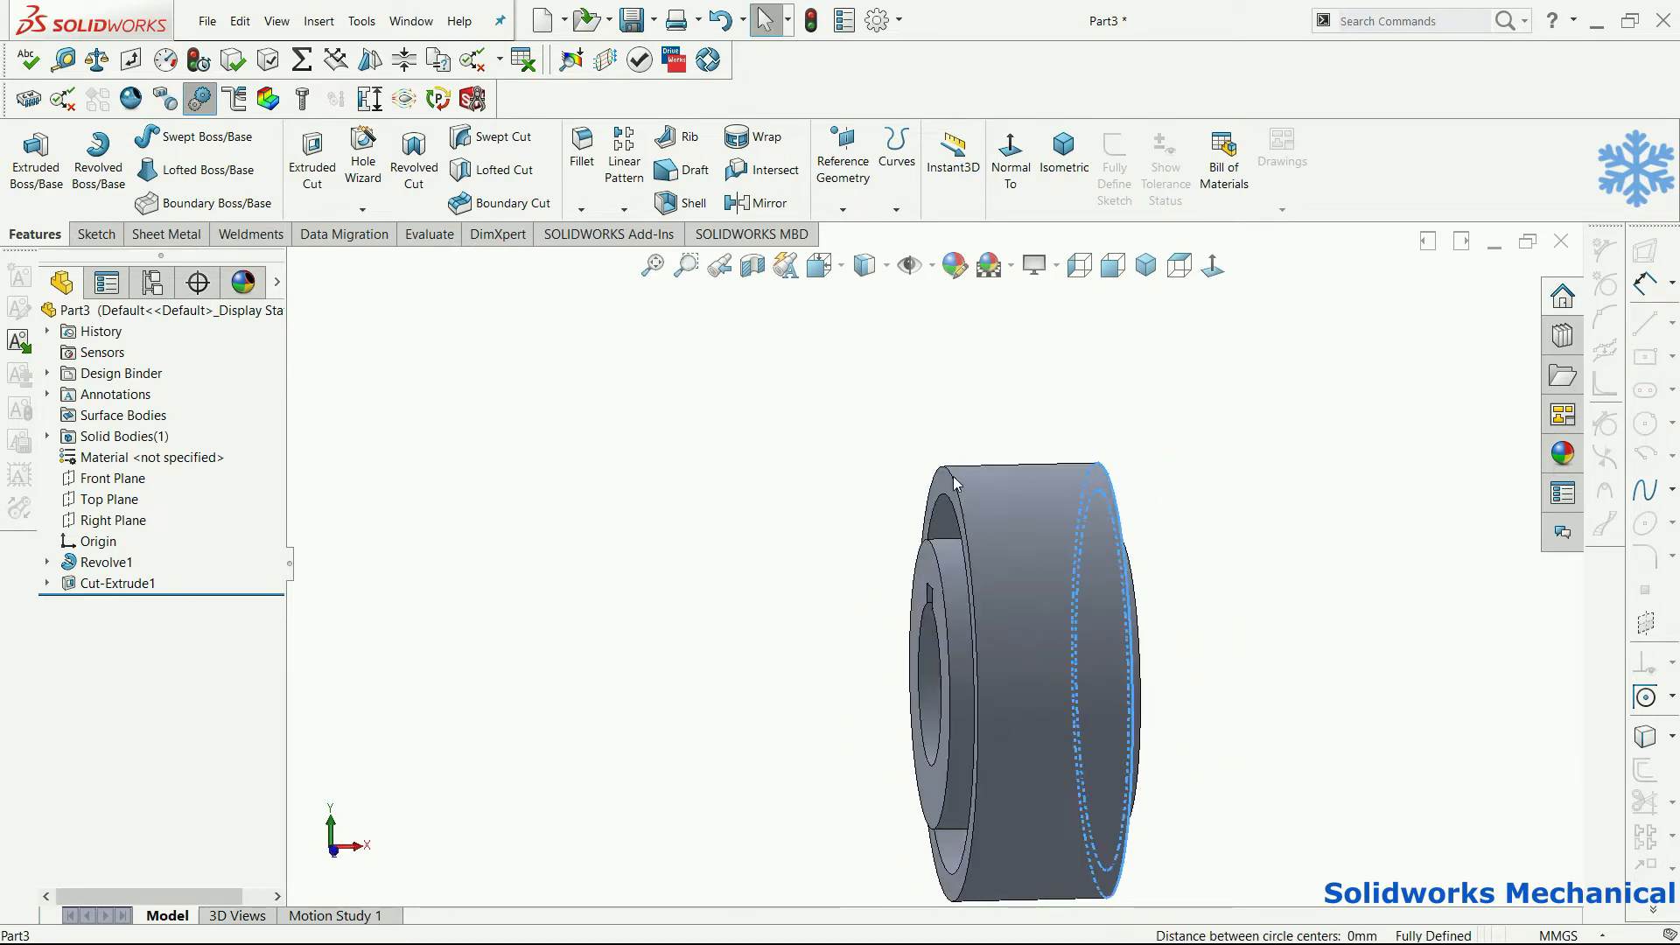
{"action": "scroll", "coordinate": [940, 495], "scroll_direction": "down", "scroll_amount": 3}
{"action": "left_click", "coordinate": [896, 525], "text": "ctrl"}
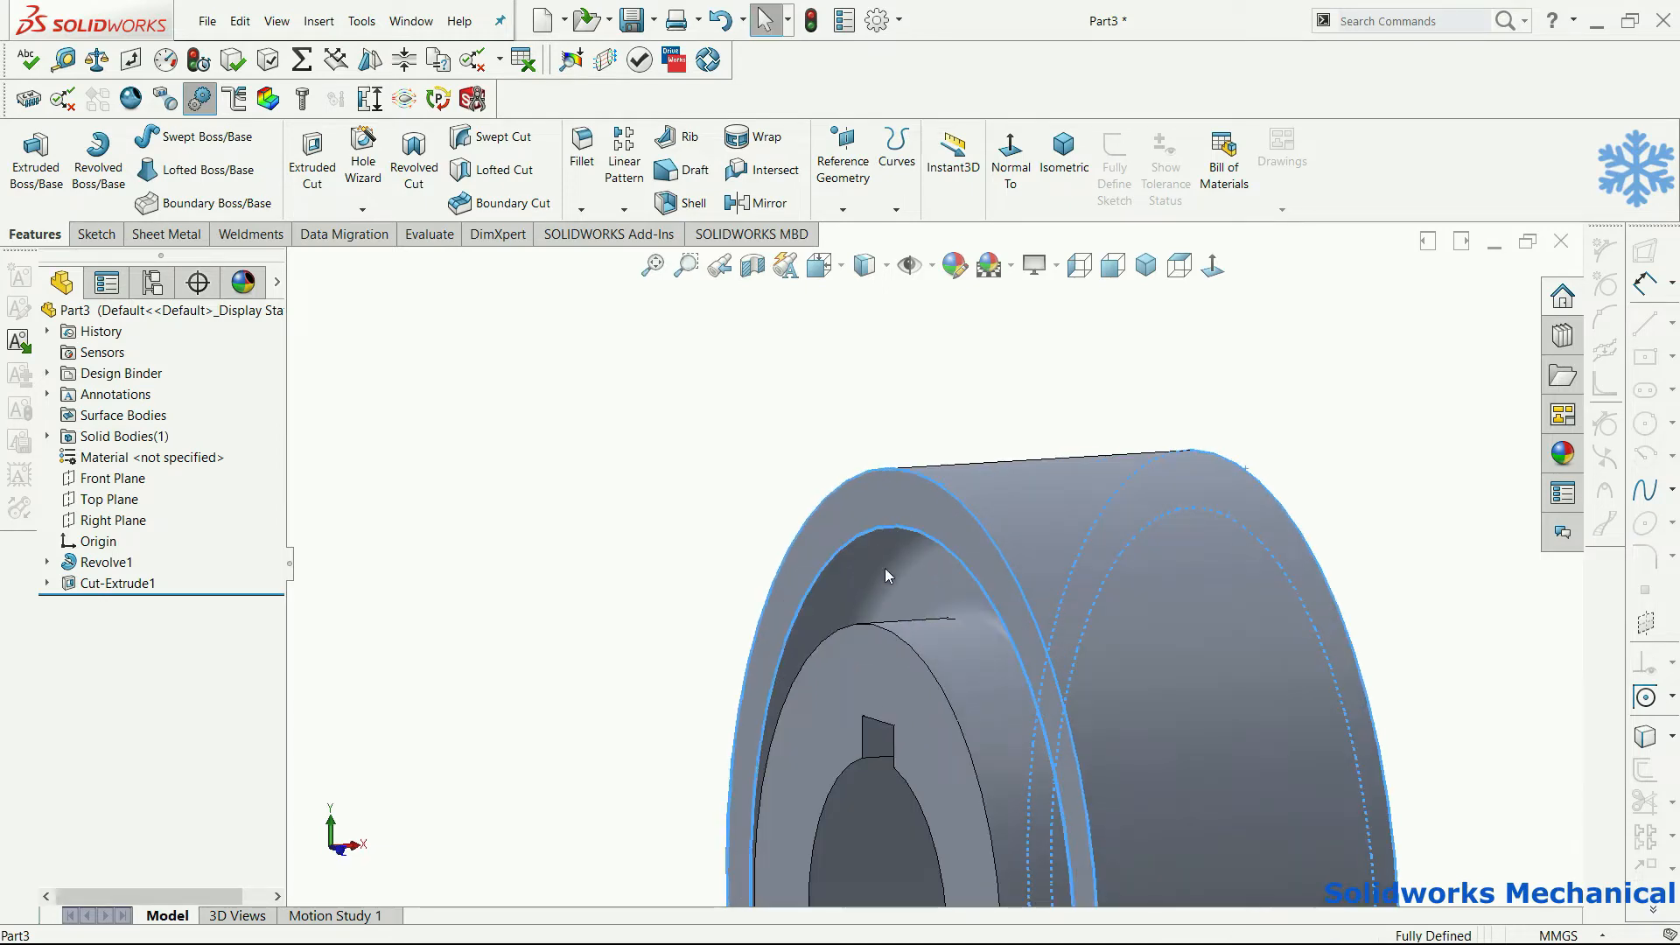
{"action": "left_click", "coordinate": [856, 772], "text": "ctrl"}
{"action": "middle_click_drag", "start_coordinate": [856, 772], "coordinate": [1173, 722]}
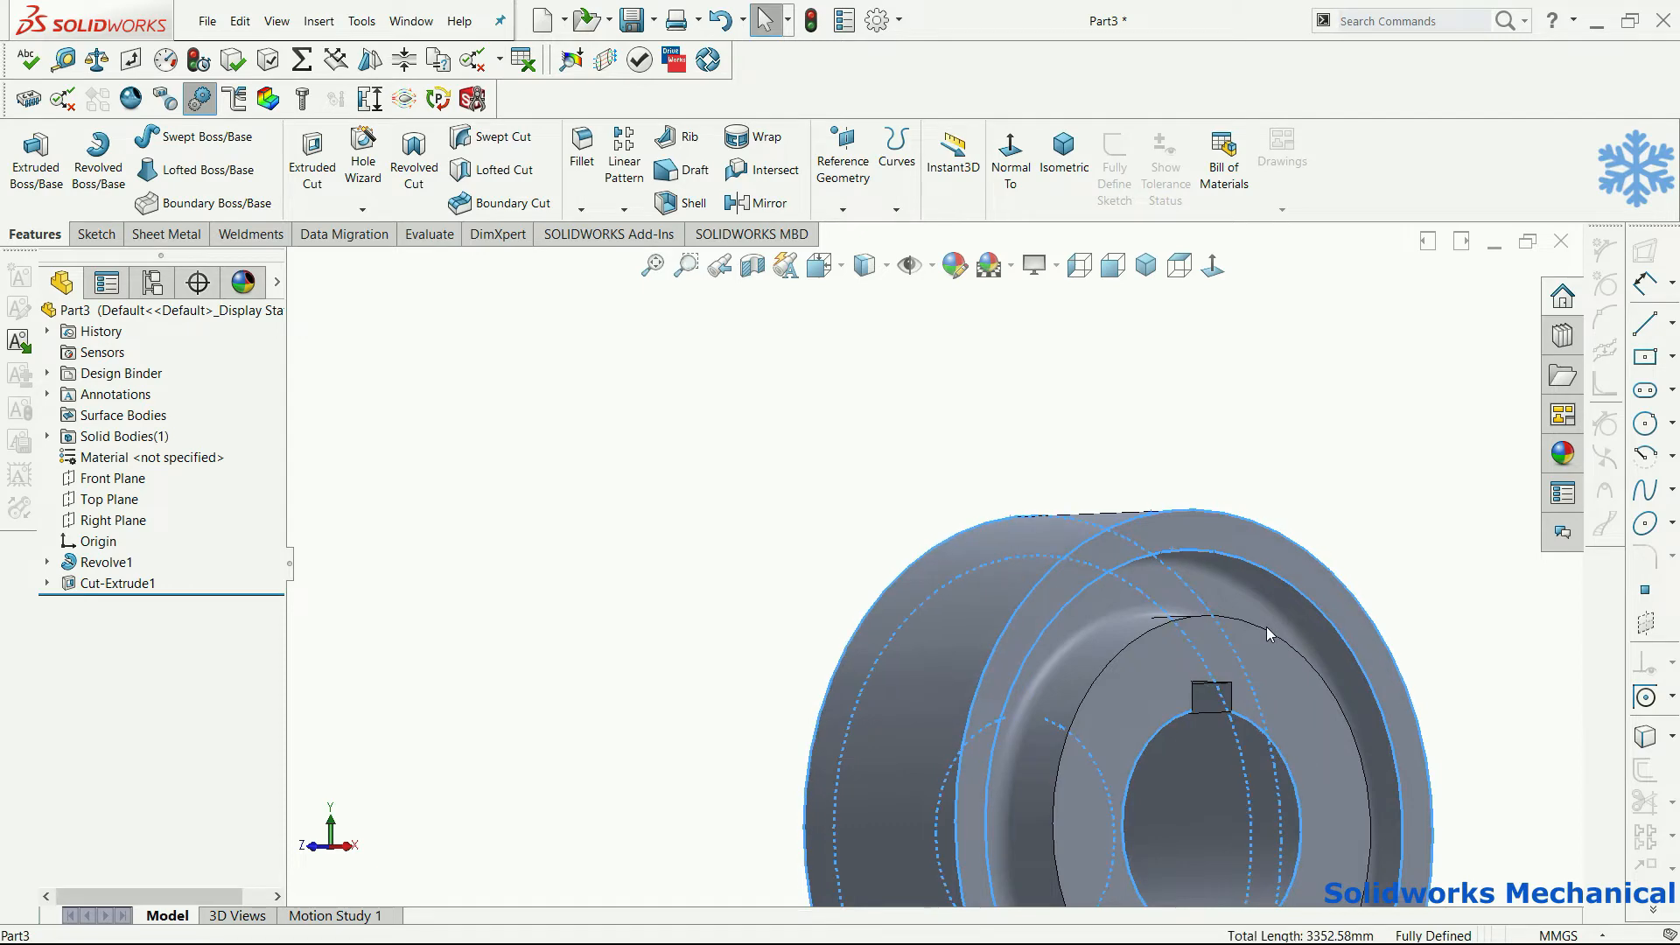
{"action": "middle_click_drag", "start_coordinate": [1263, 630], "coordinate": [1214, 656]}
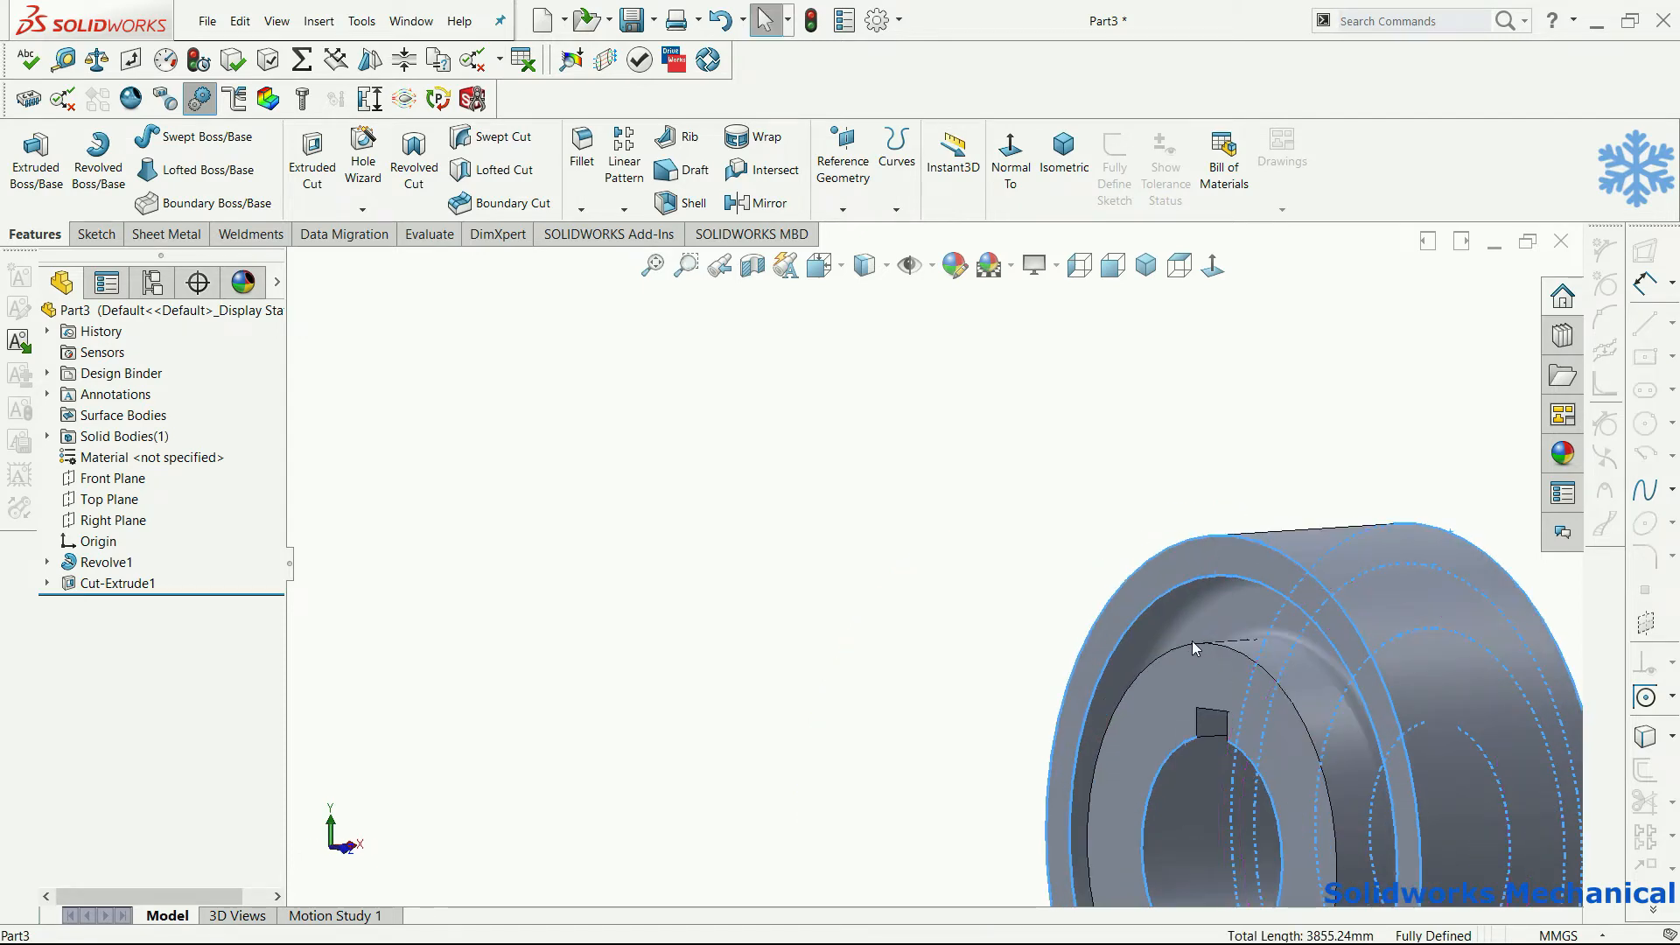
{"action": "left_click", "coordinate": [1188, 651], "text": "ctrl"}
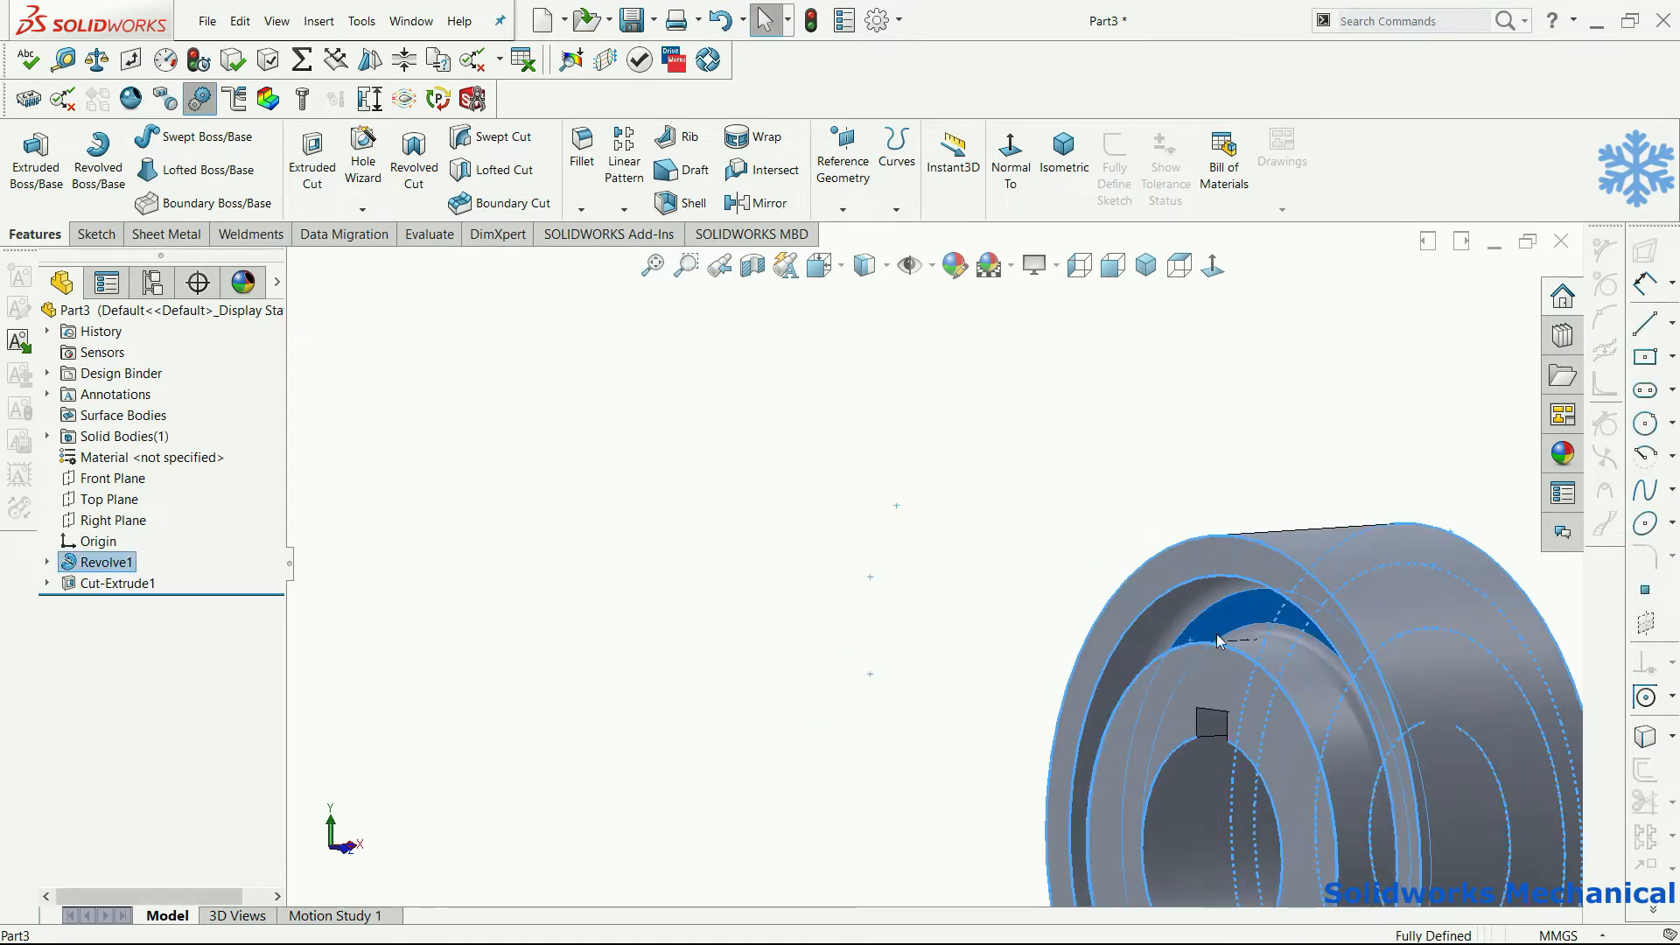
{"action": "left_click", "coordinate": [1213, 624], "text": "ctrl"}
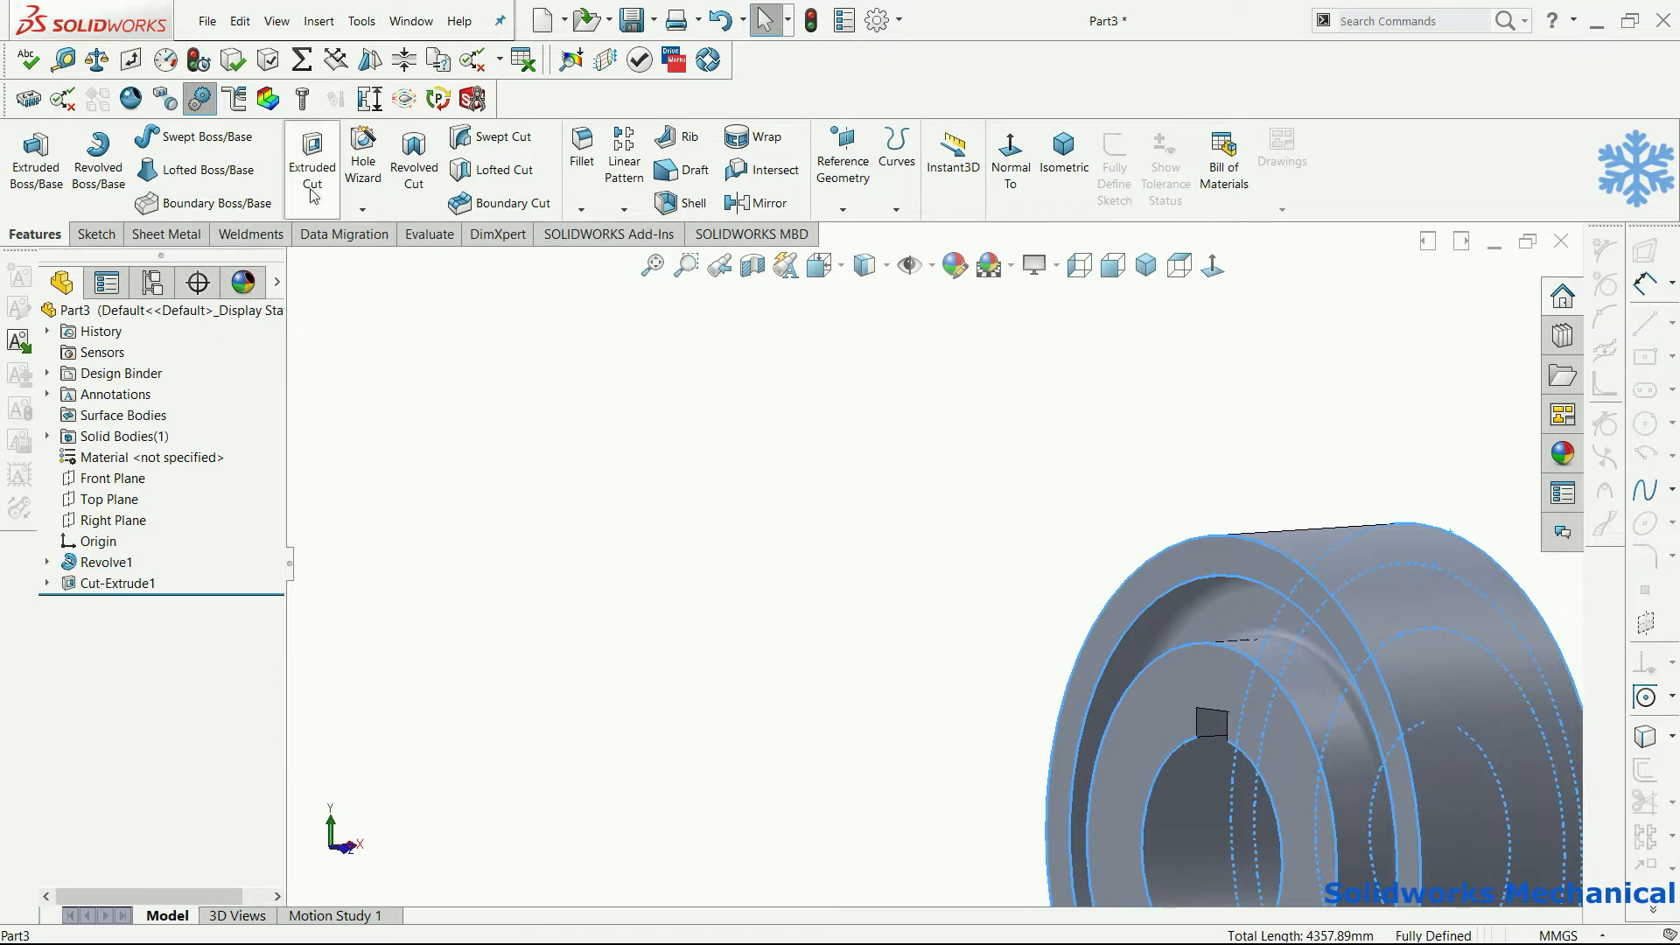
{"action": "left_click", "coordinate": [581, 210]}
{"action": "left_click", "coordinate": [574, 257]}
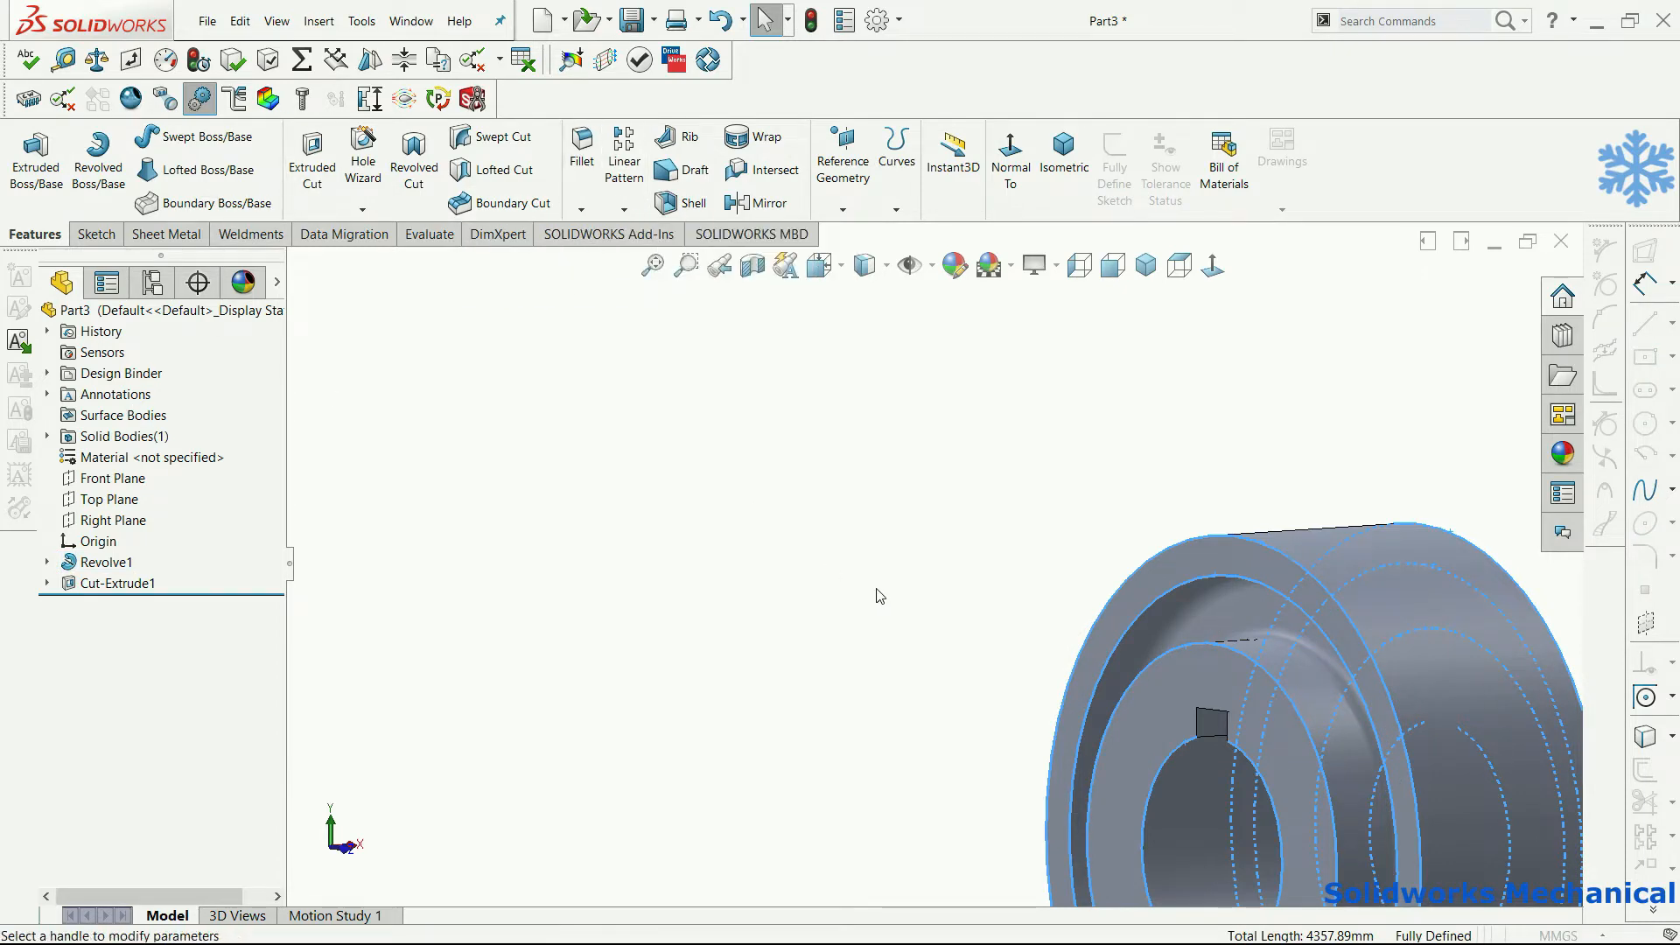
{"action": "key", "text": "f"}
{"action": "left_click", "coordinate": [615, 558]}
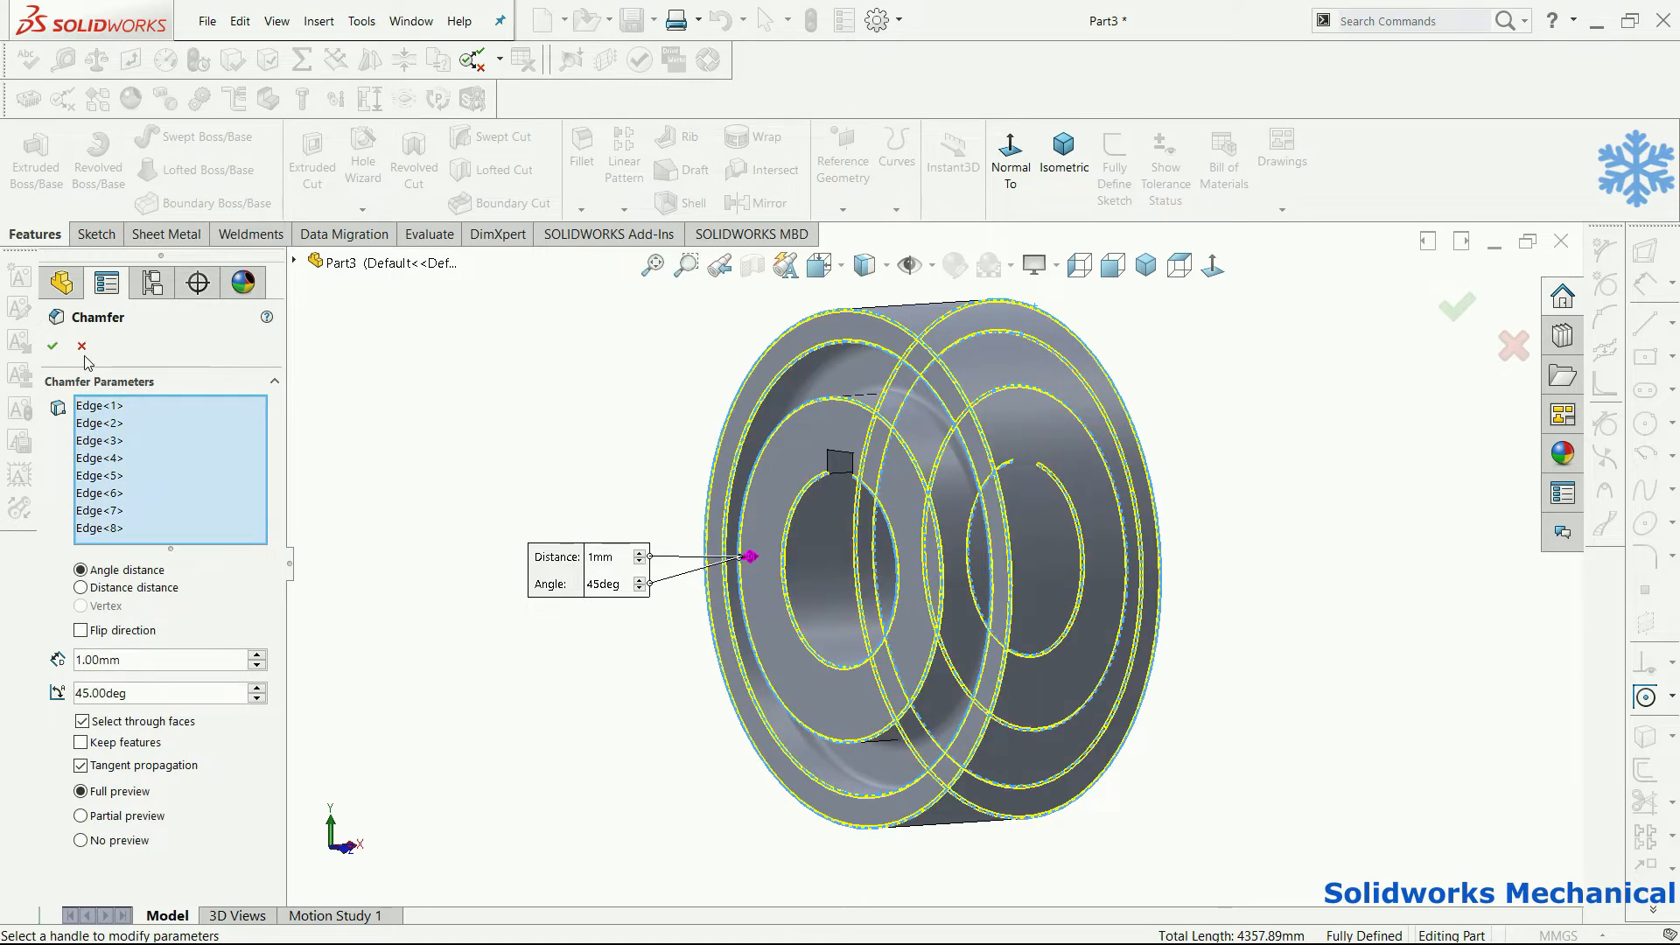
{"action": "left_click", "coordinate": [53, 347]}
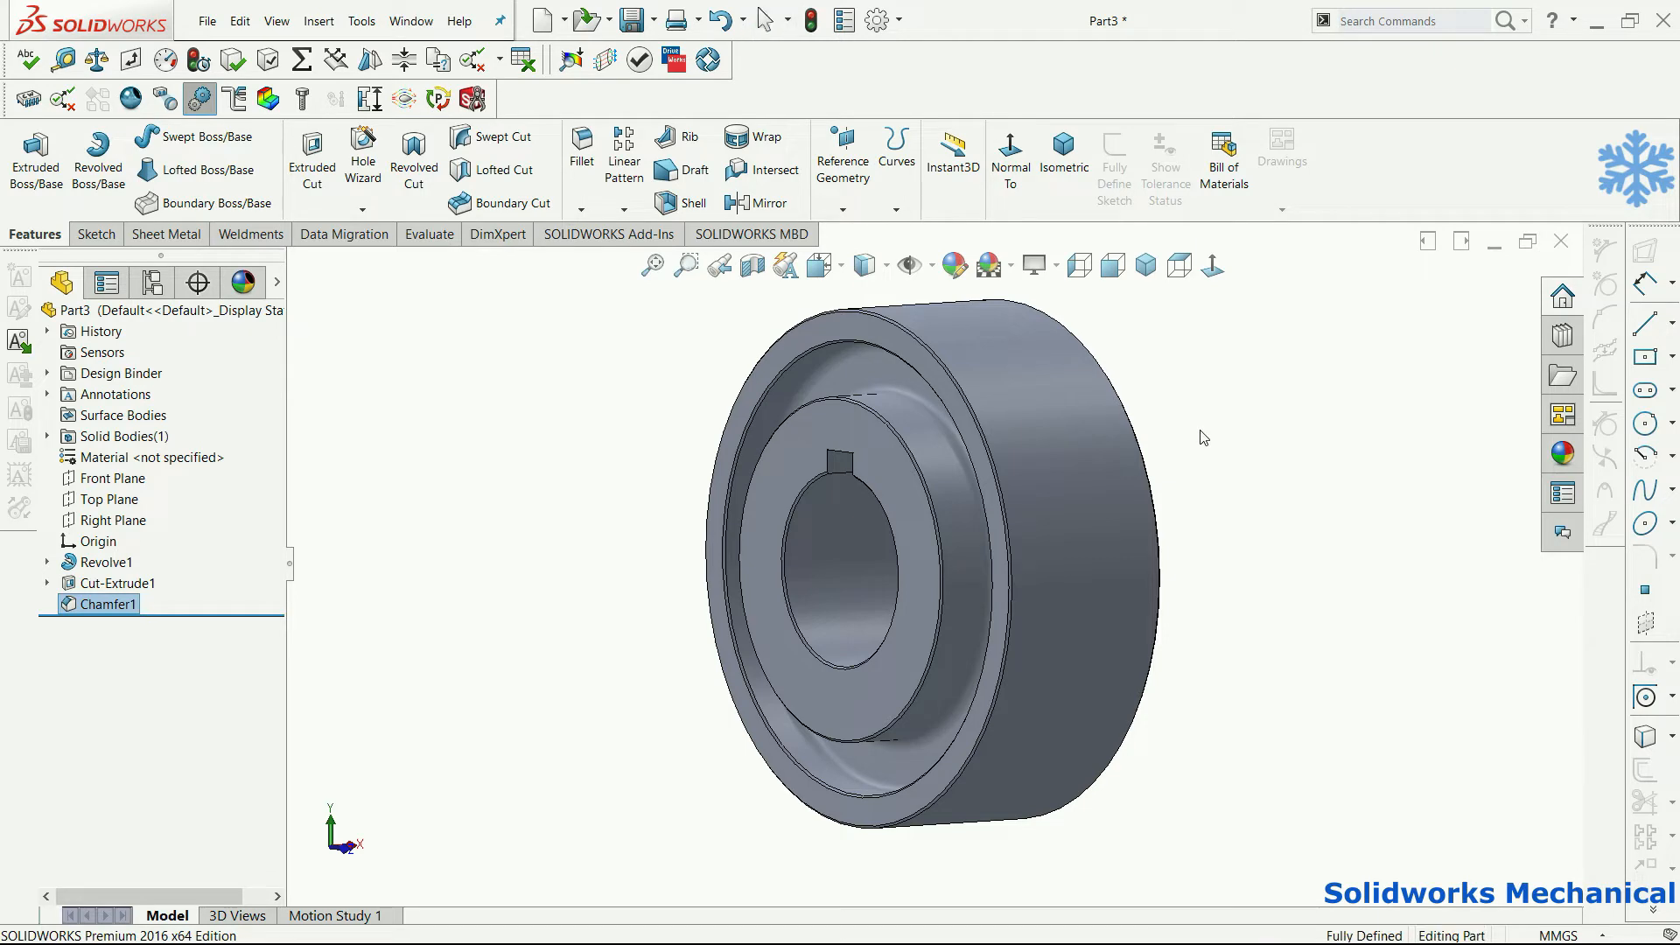
- Save the part as "worm wheel hub" on the updates (E:) drive
{"action": "middle_click_drag", "start_coordinate": [1268, 413], "coordinate": [1010, 516]}
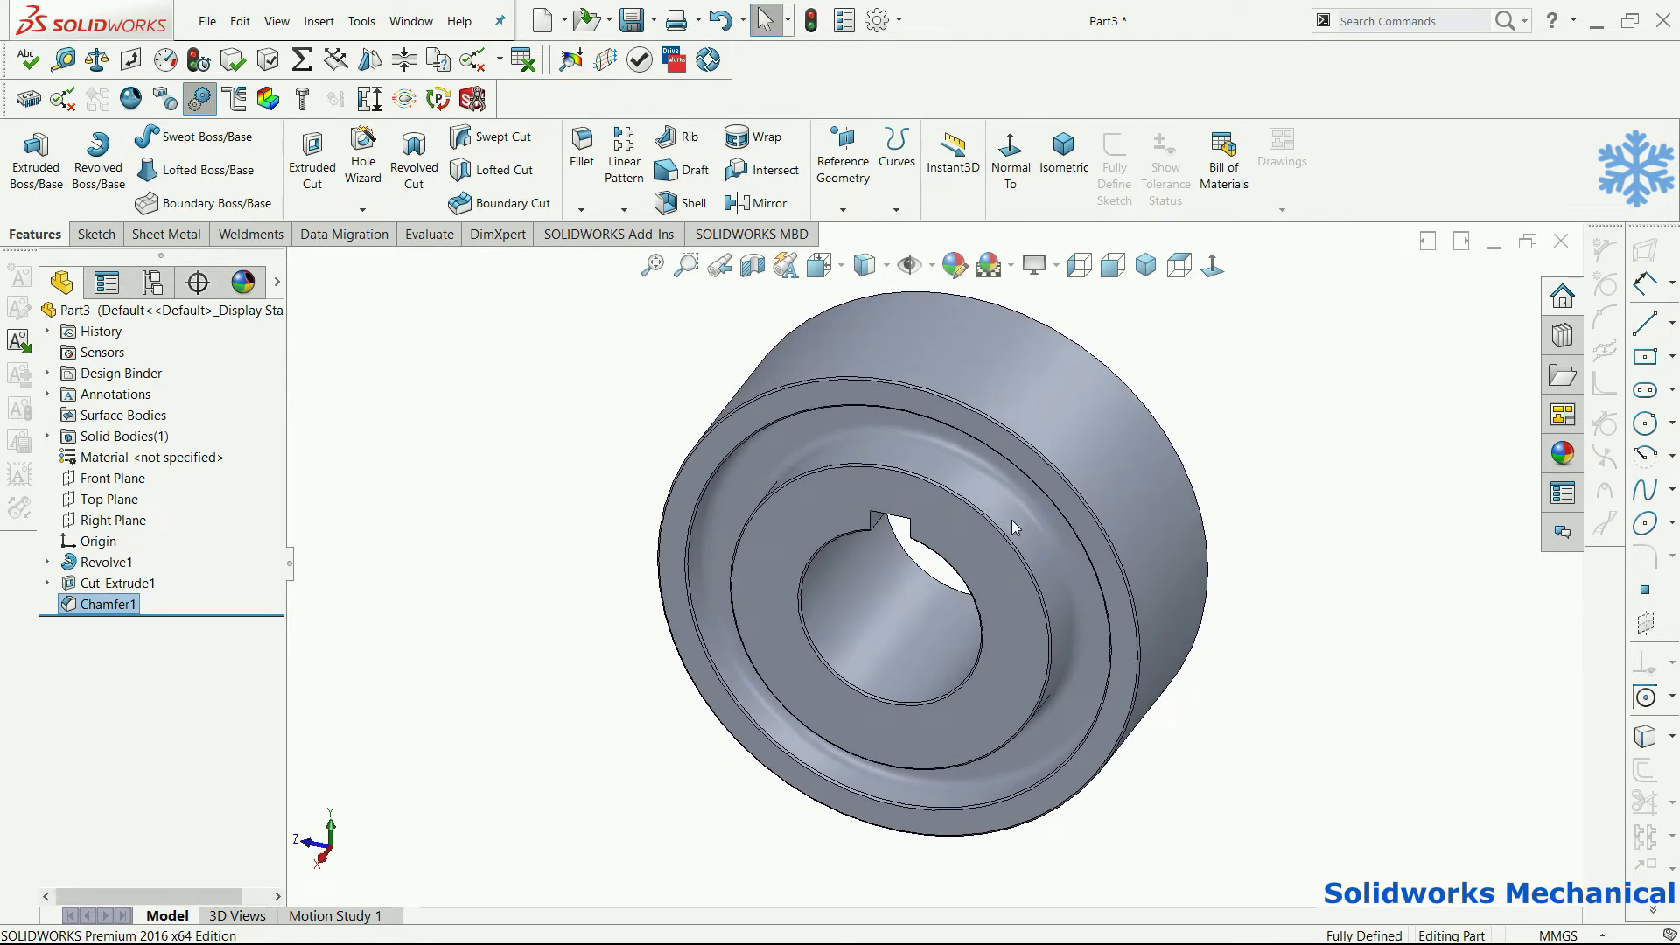
{"action": "key", "text": "ctrl+s"}
{"action": "left_click", "coordinate": [613, 355]}
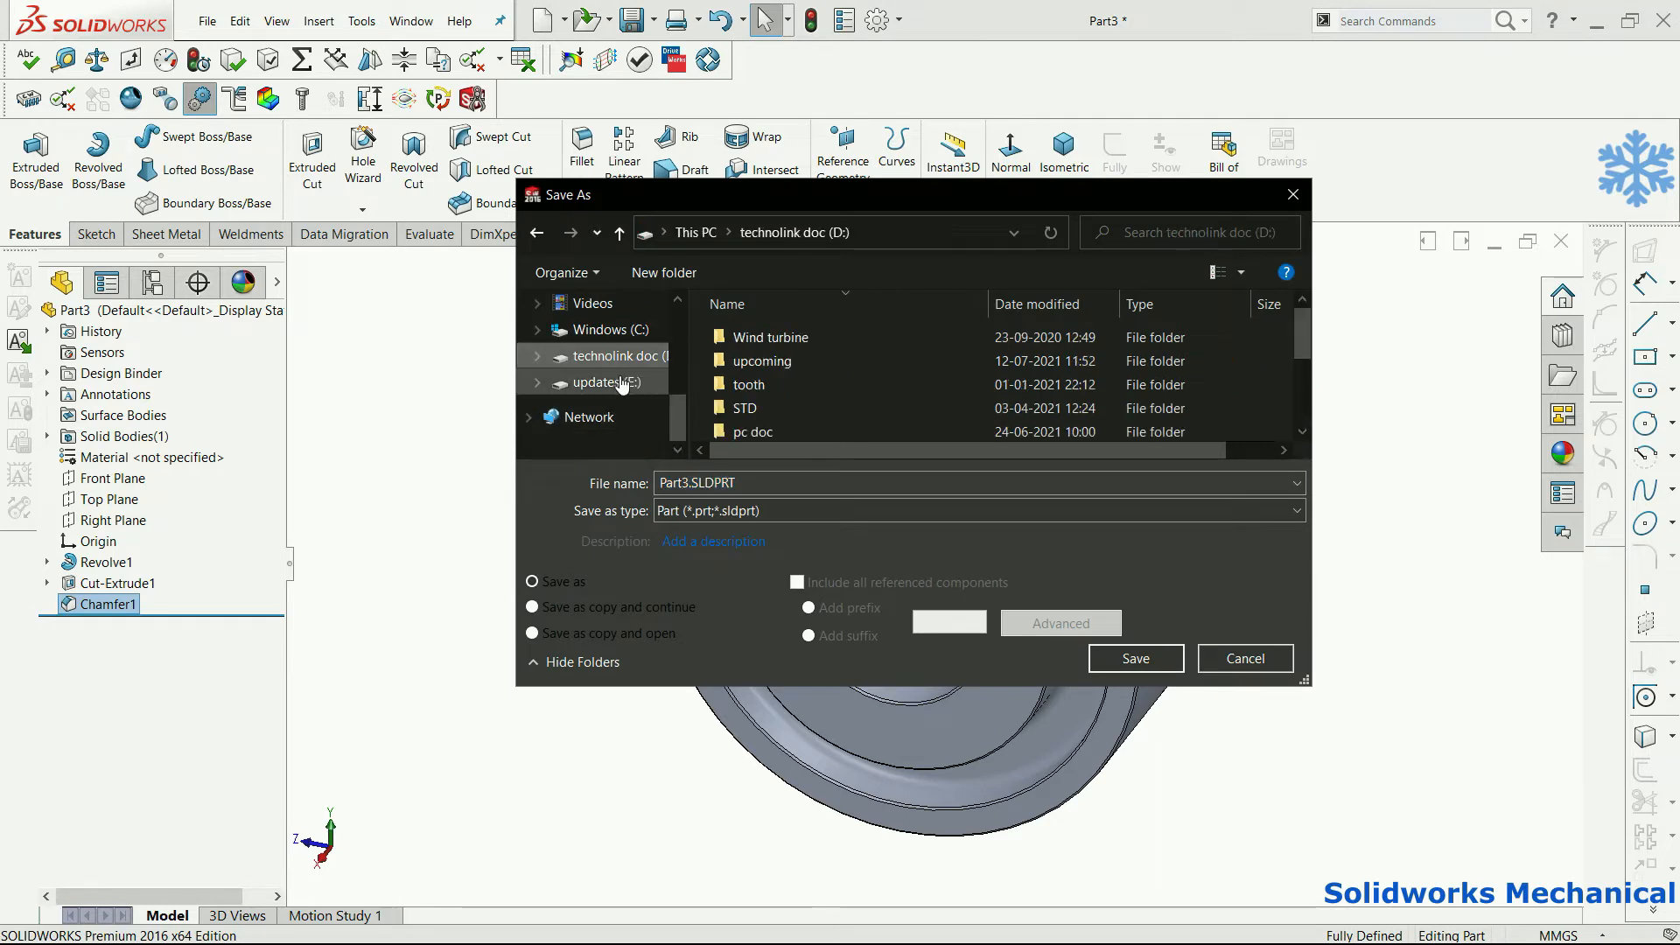
{"action": "left_click", "coordinate": [603, 383]}
{"action": "left_click_drag", "start_coordinate": [683, 482], "coordinate": [633, 486]}
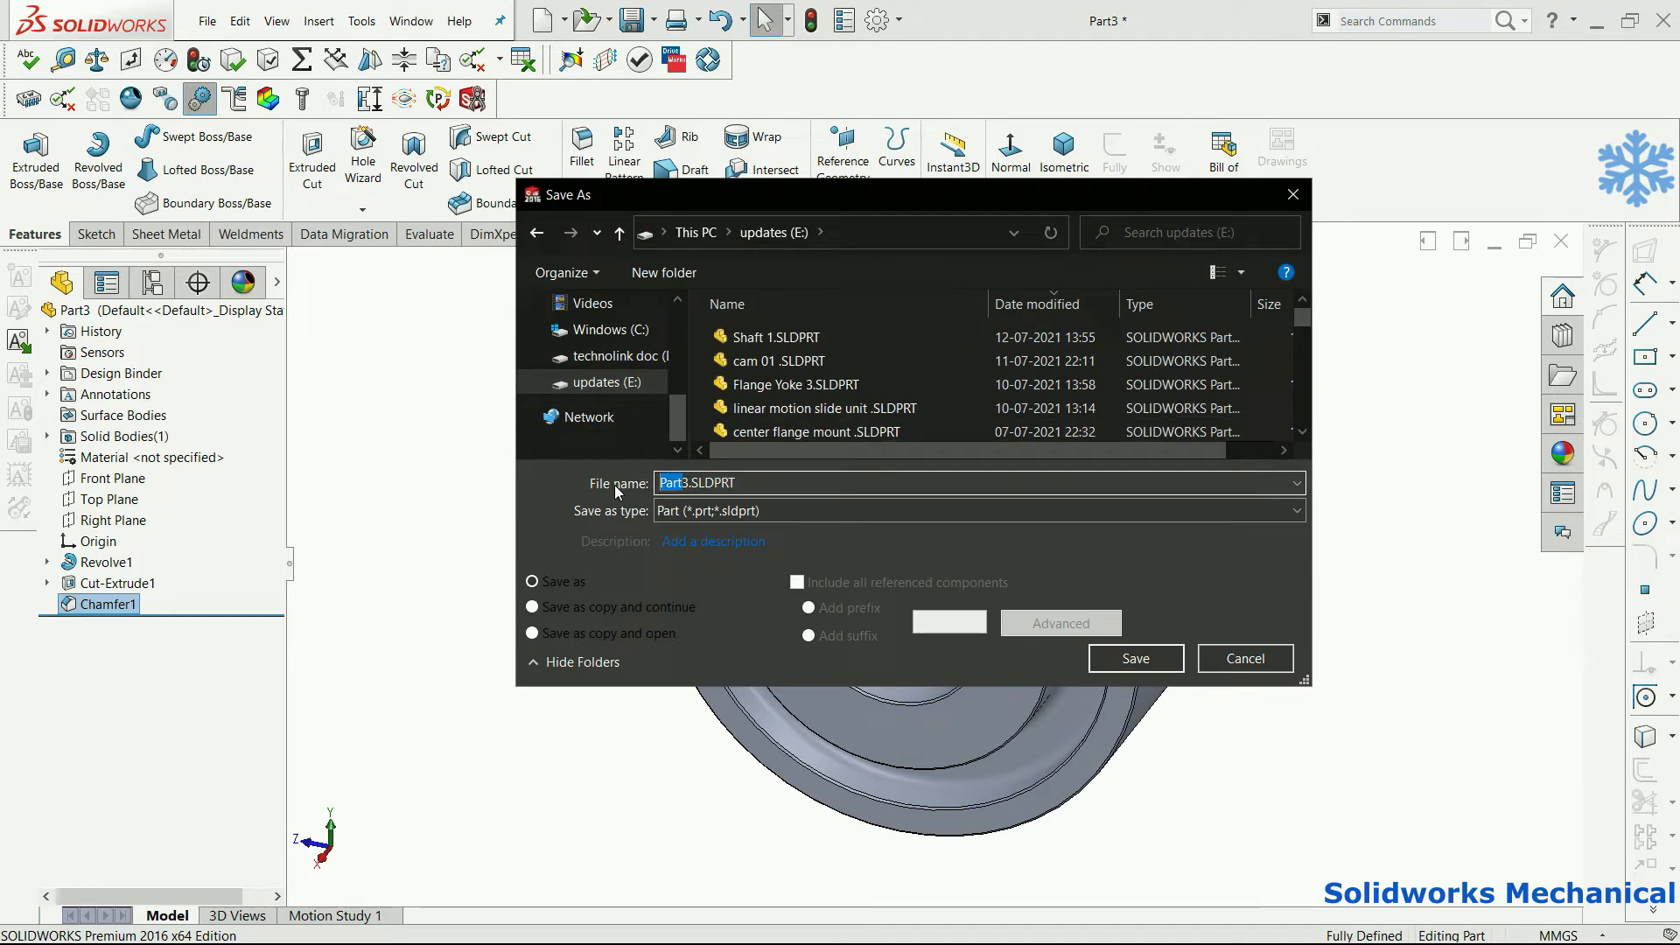
{"action": "type", "text": "worm wheel  hub"}
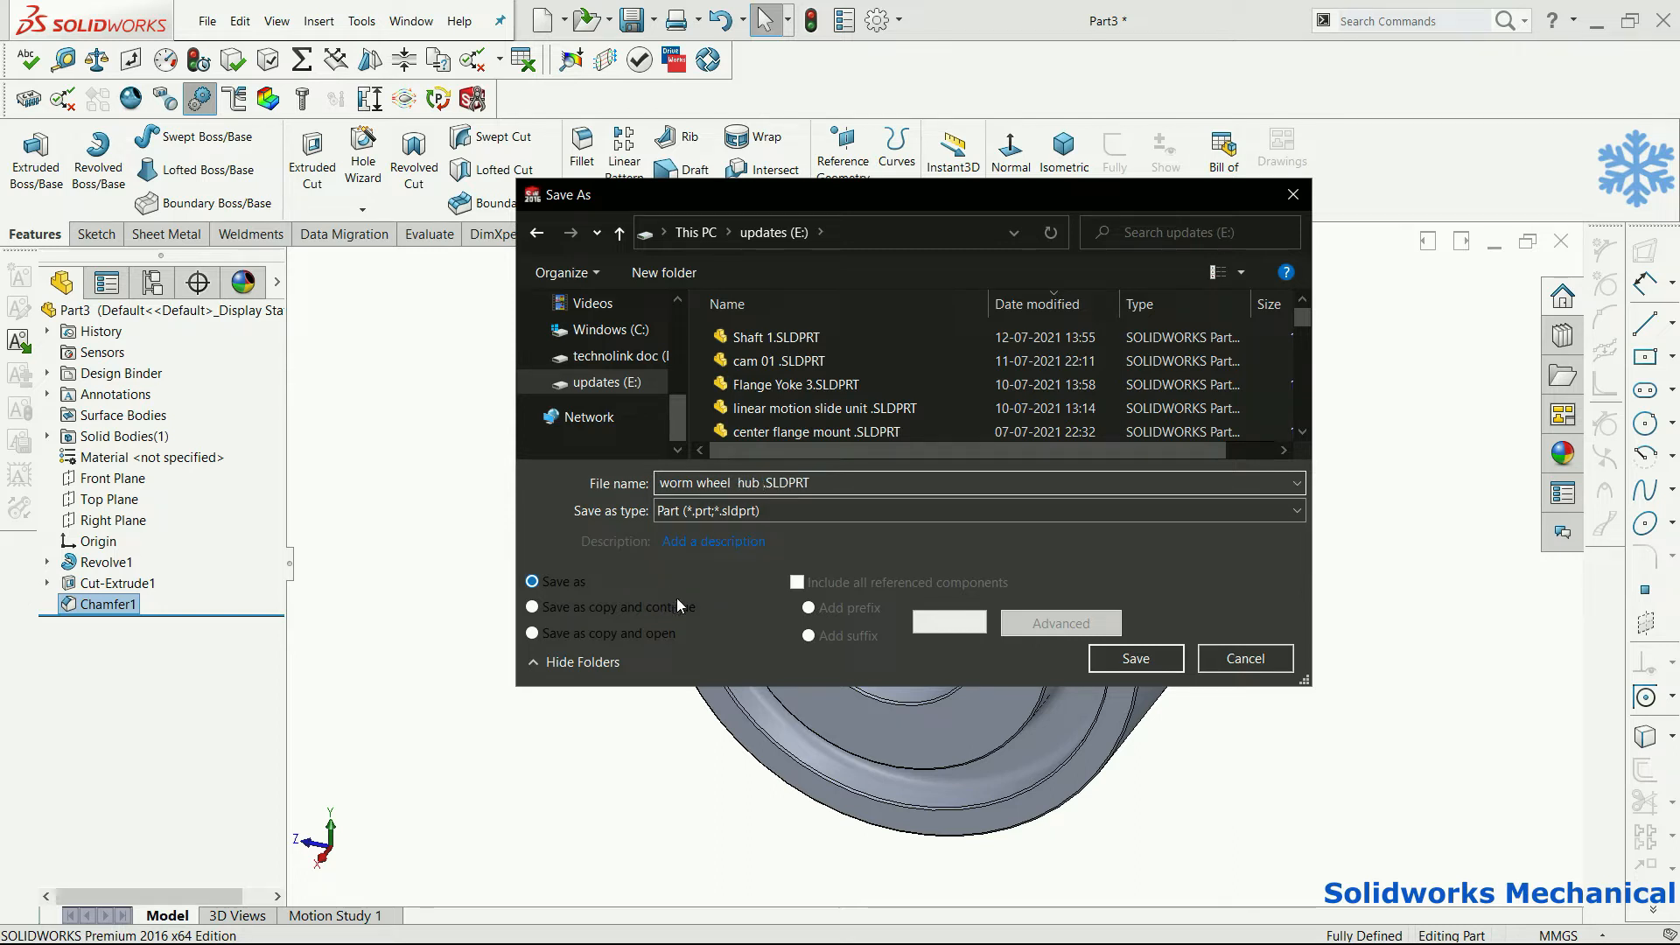
{"action": "left_click", "coordinate": [1095, 664]}
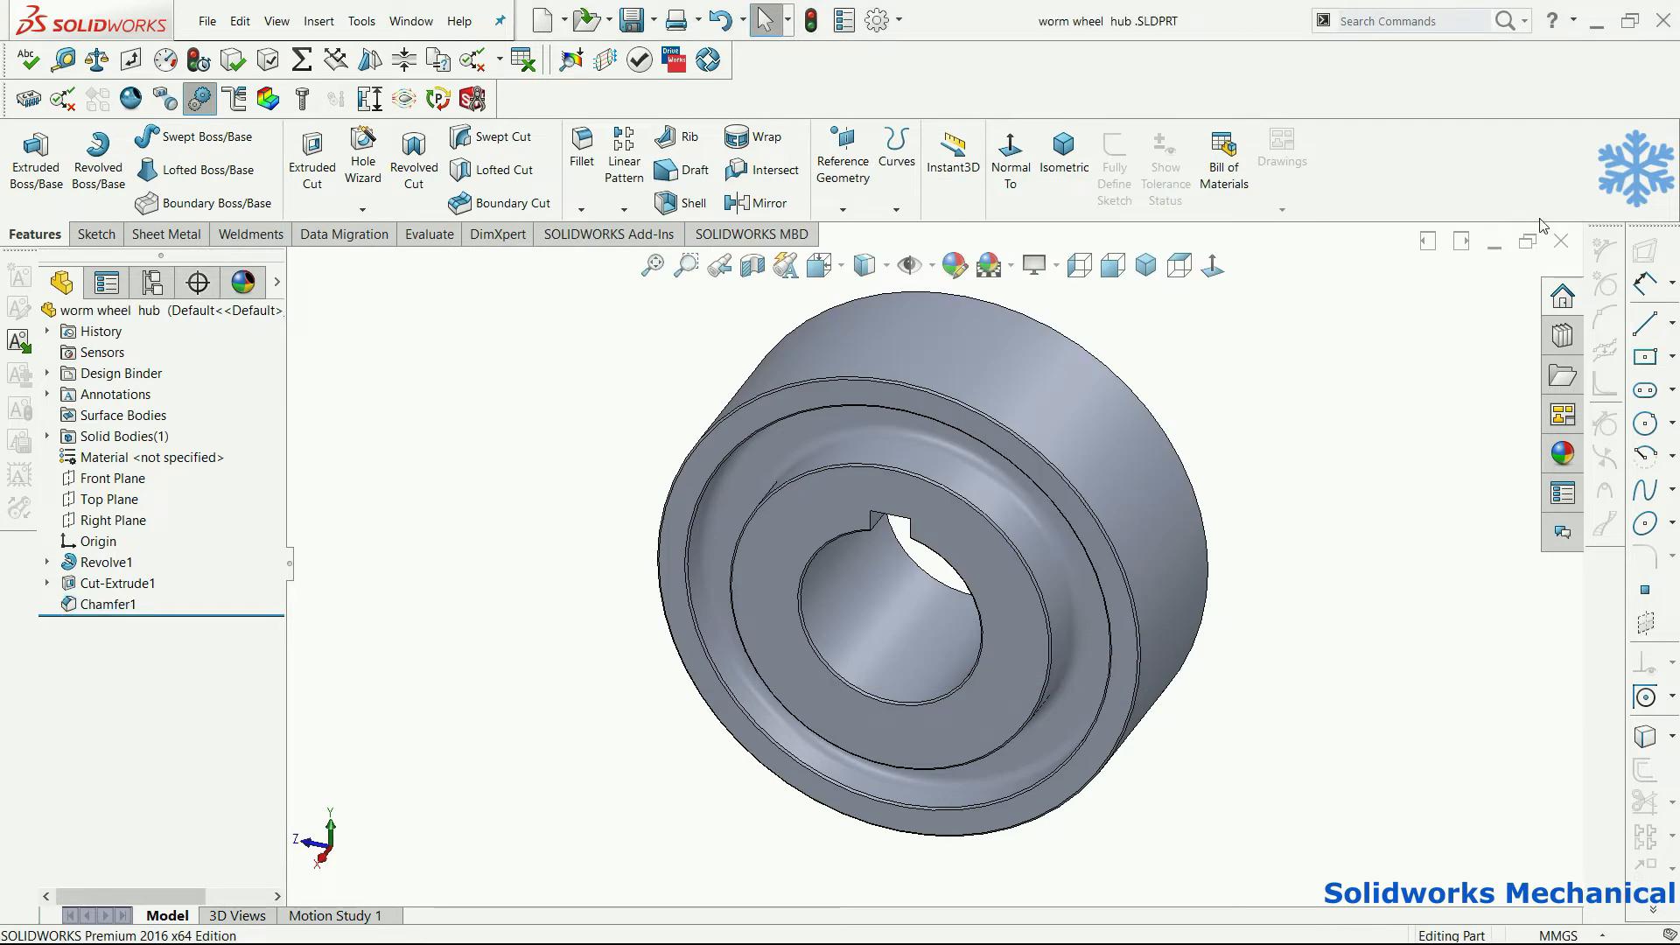
- Close the finished part and create a new assembly document
{"action": "left_click", "coordinate": [1559, 254]}
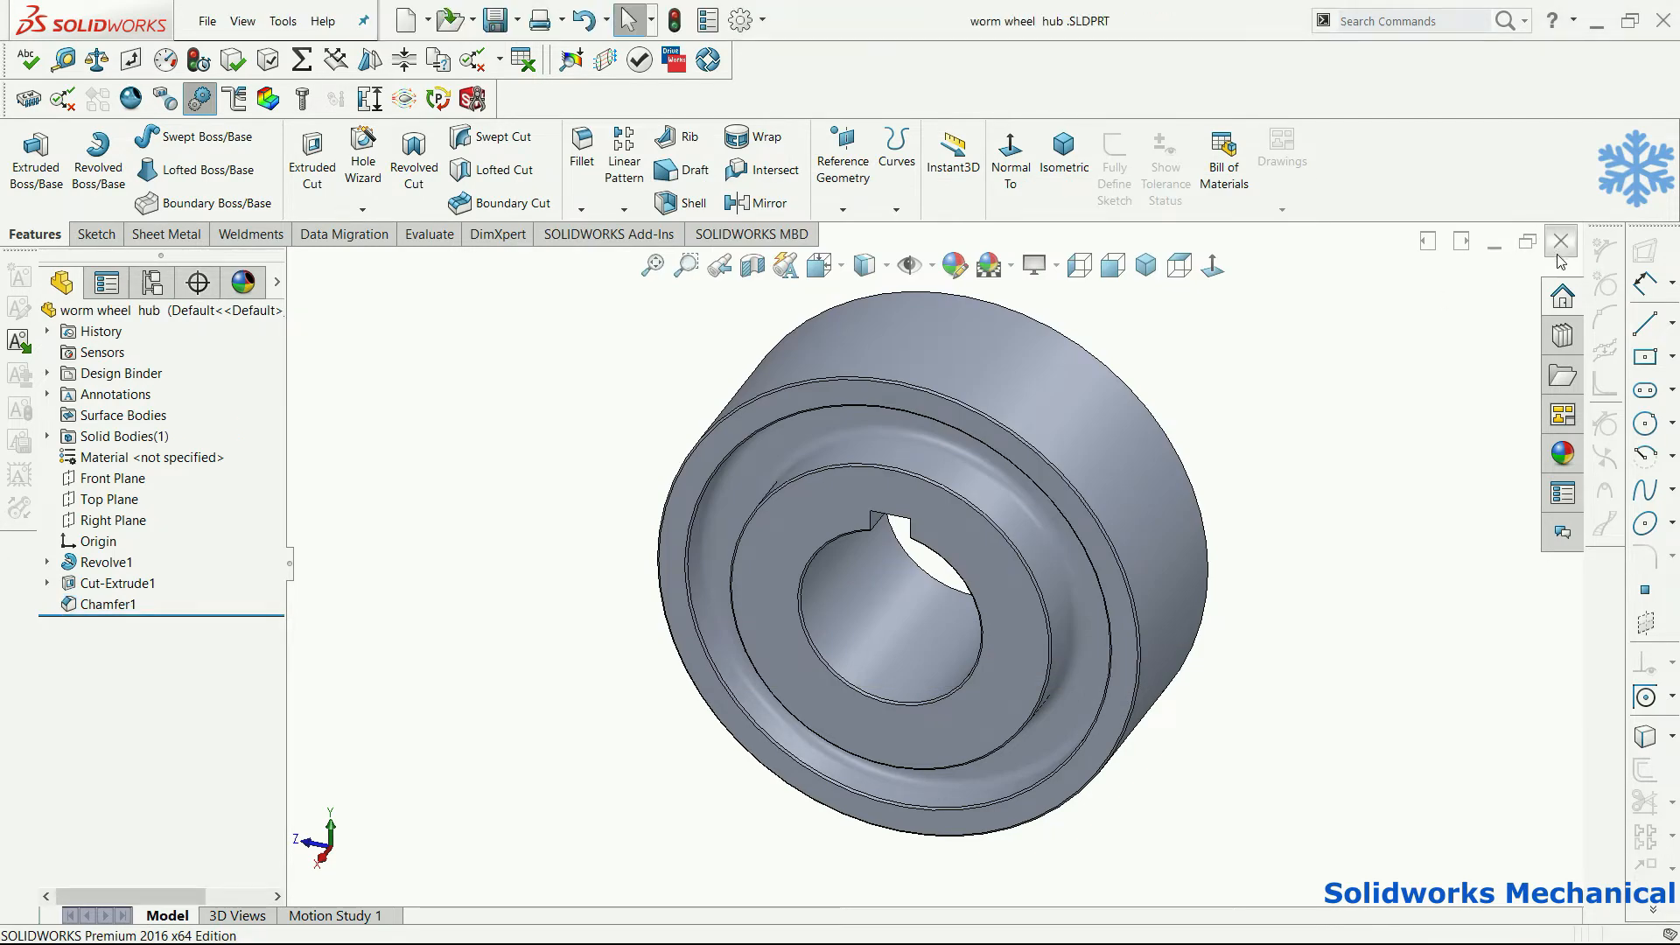
{"action": "left_click", "coordinate": [205, 16]}
{"action": "left_click", "coordinate": [238, 56]}
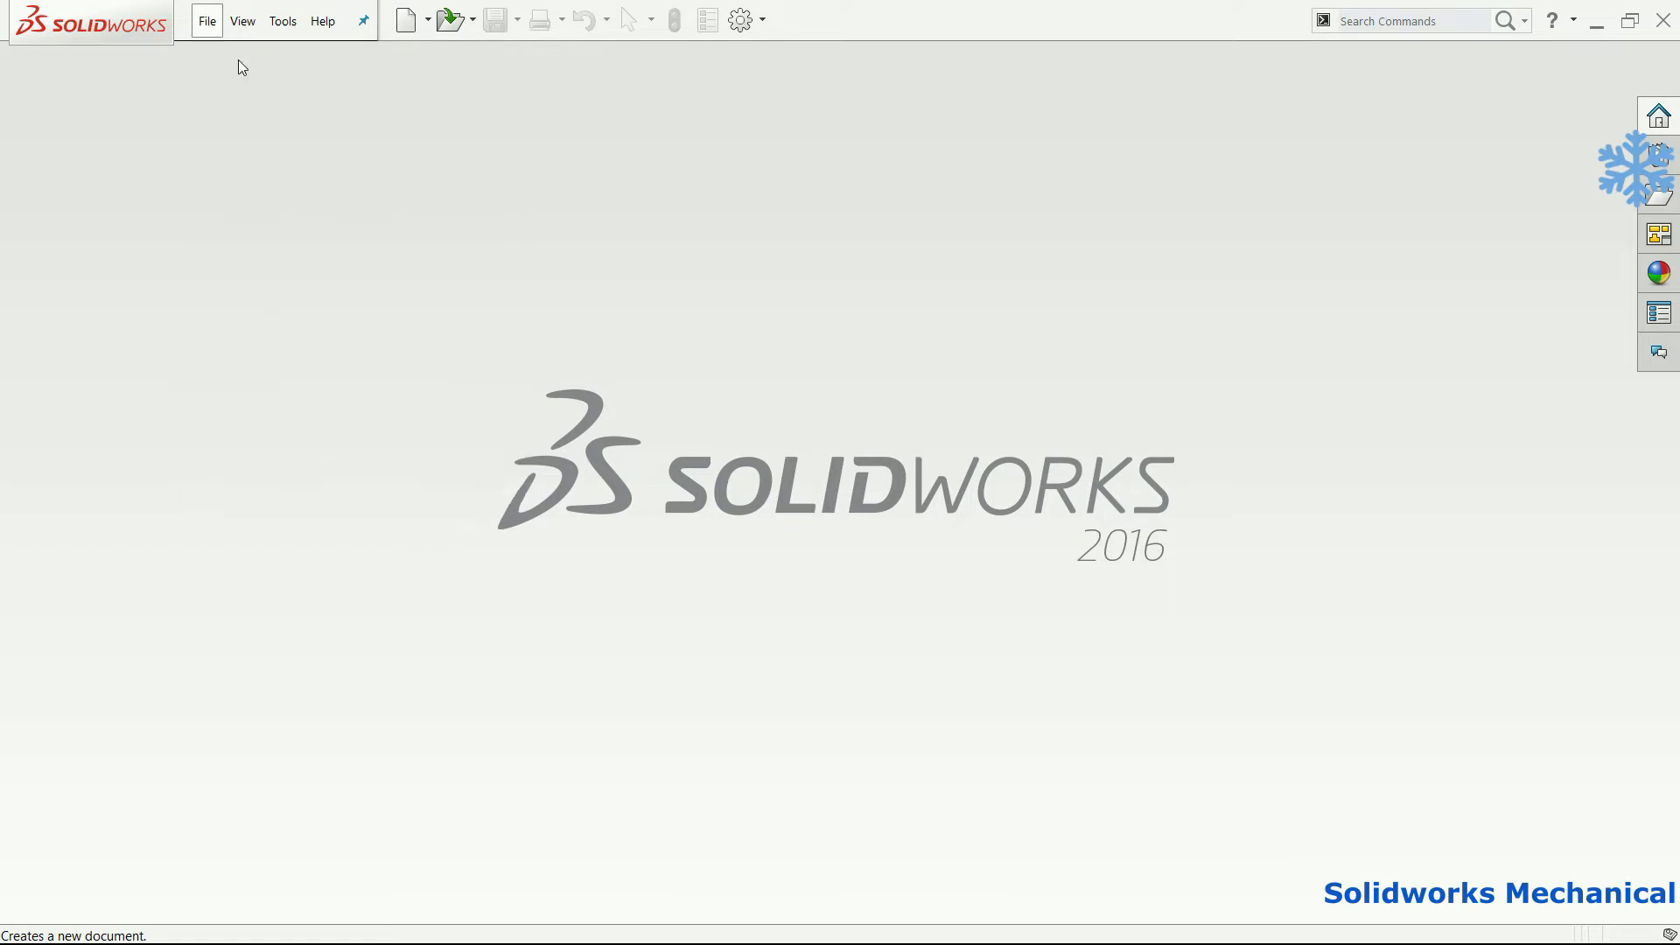
{"action": "double_click", "coordinate": [442, 346]}
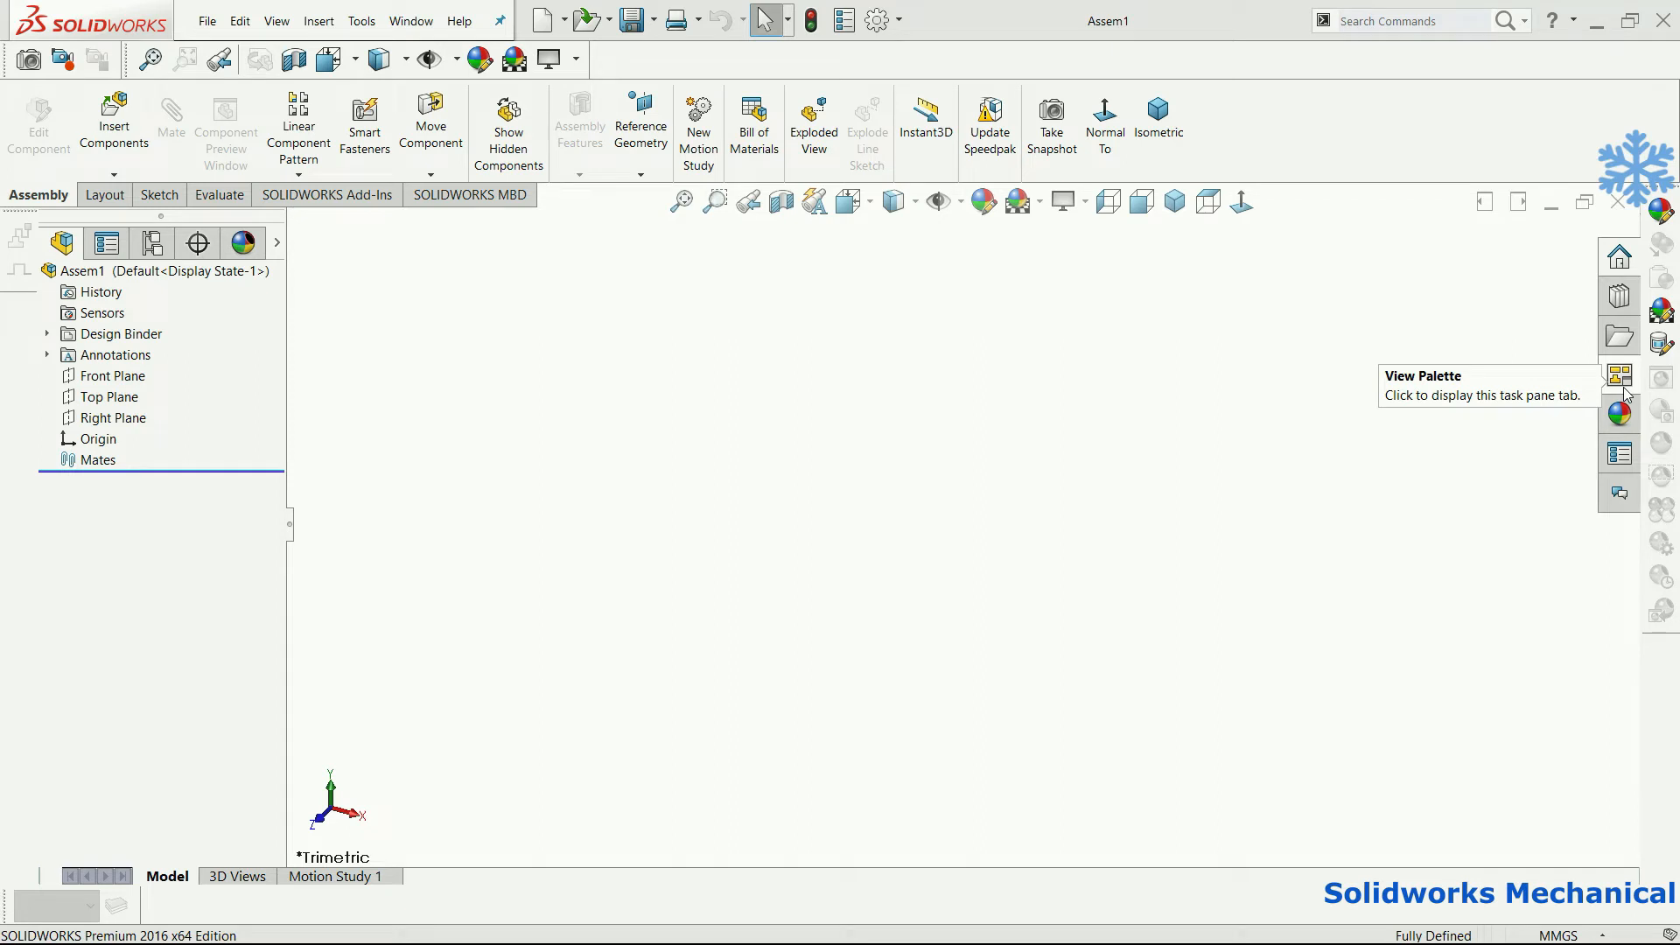
- Open the Gears folder under ISO Power Transmission in the Design Library's Toolbox
{"action": "left_click", "coordinate": [1620, 296]}
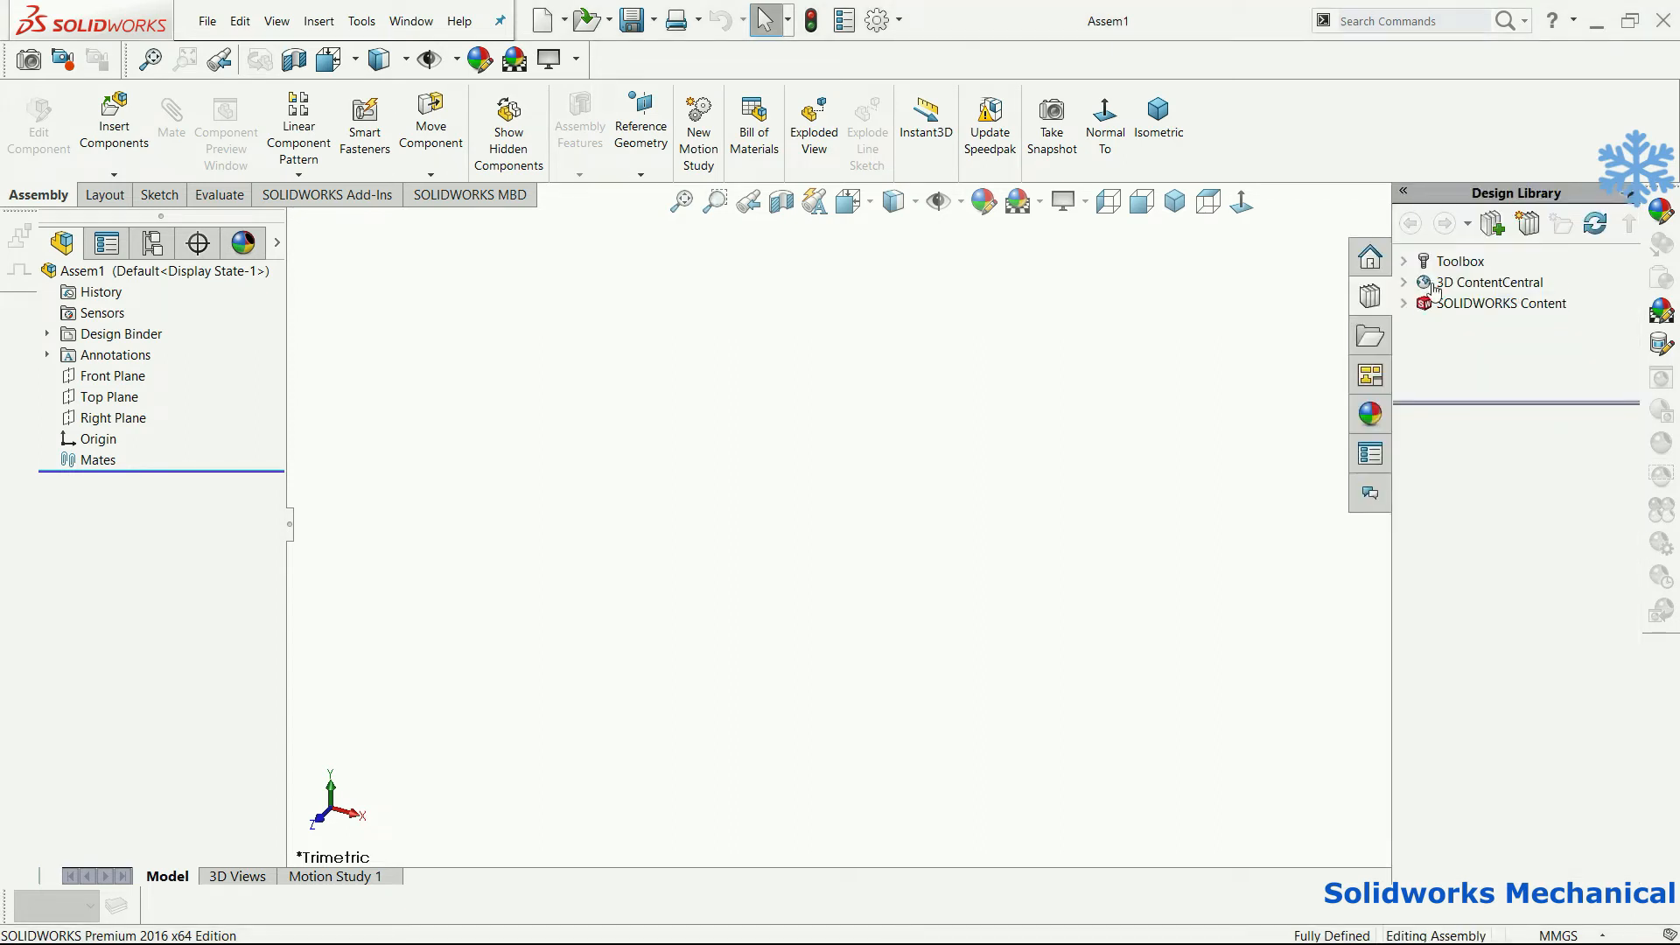
{"action": "left_click", "coordinate": [1404, 263]}
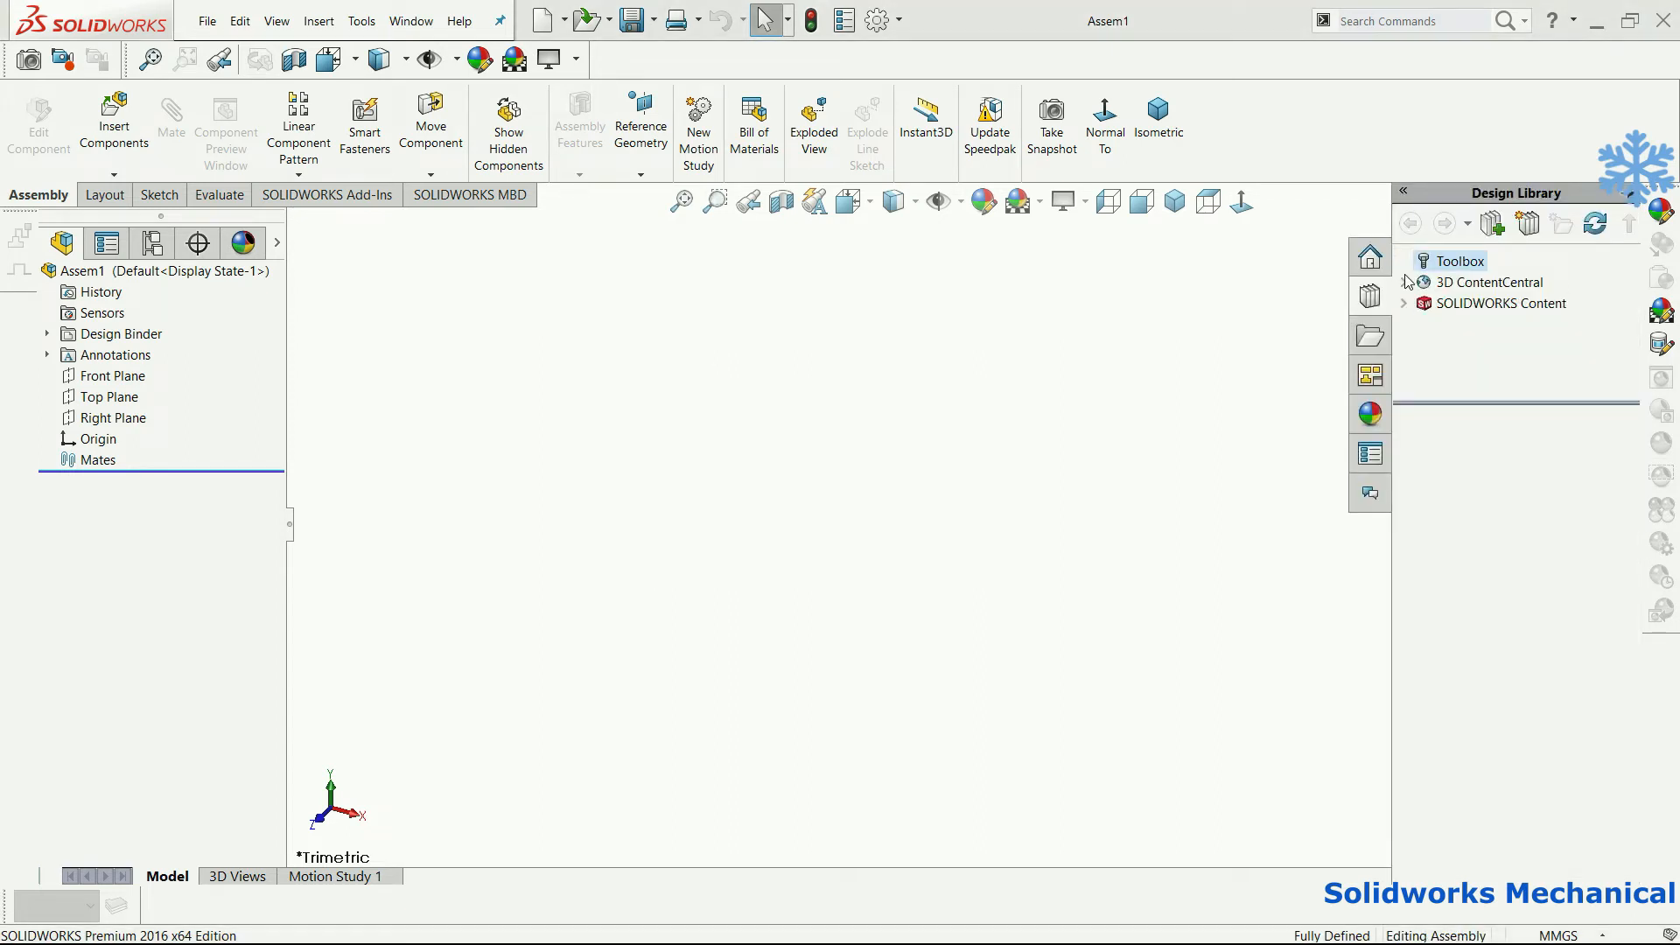
{"action": "left_click_drag", "start_coordinate": [1631, 637], "coordinate": [1632, 723]}
{"action": "left_click", "coordinate": [1565, 700]}
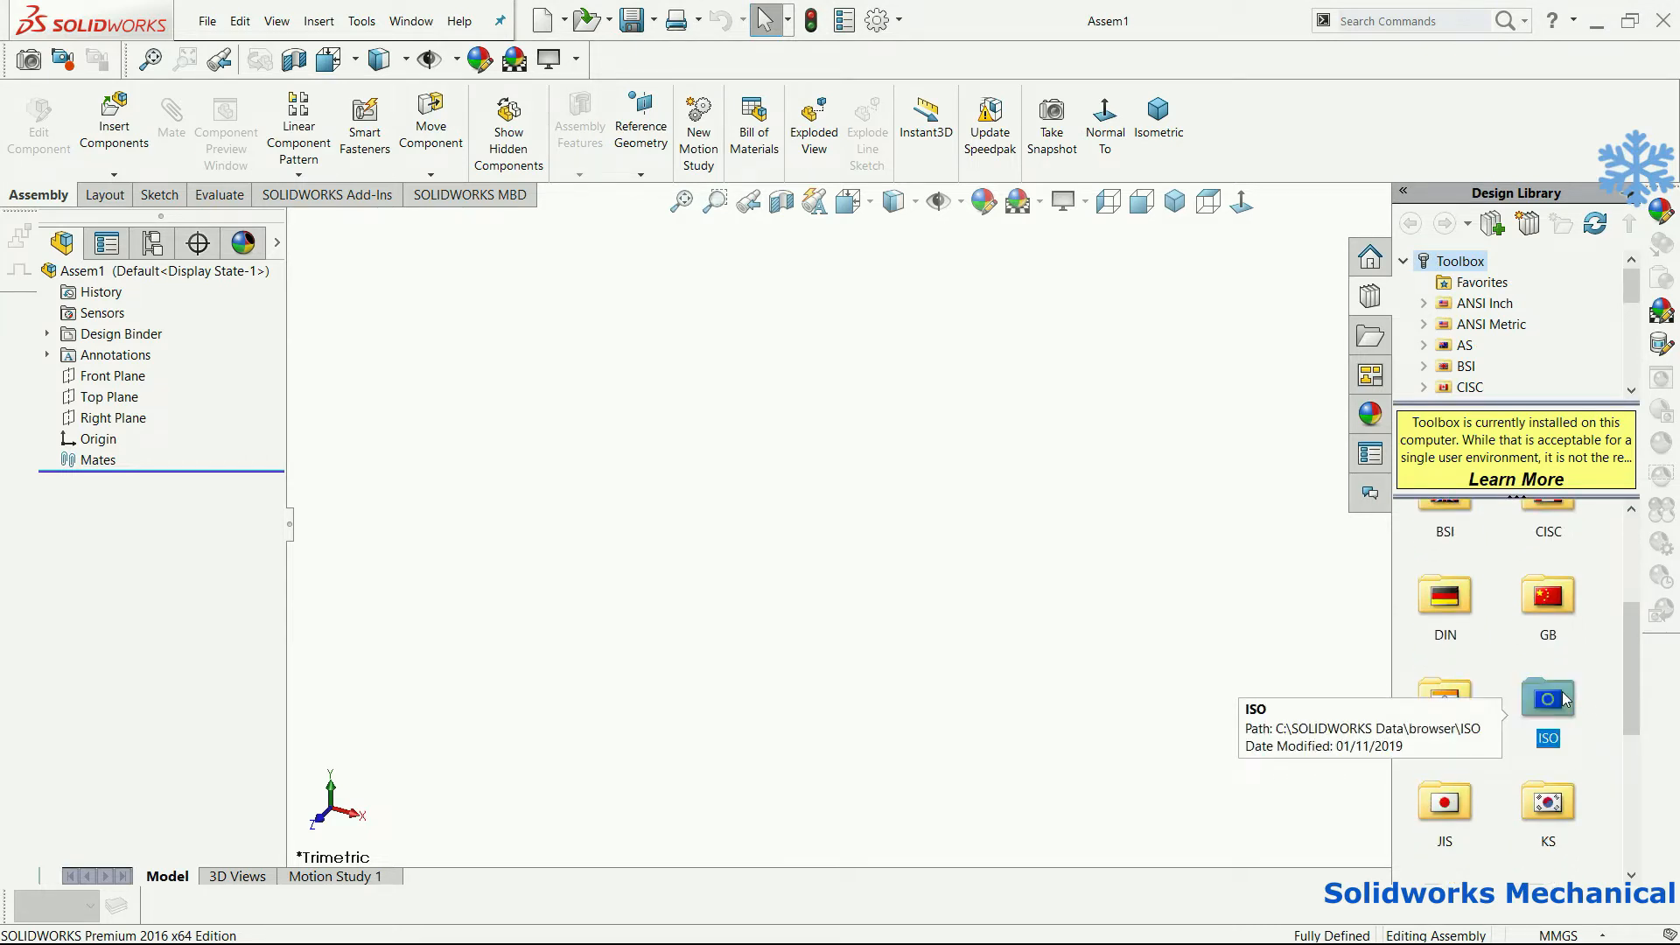
{"action": "left_click_drag", "start_coordinate": [1630, 686], "coordinate": [1629, 706]}
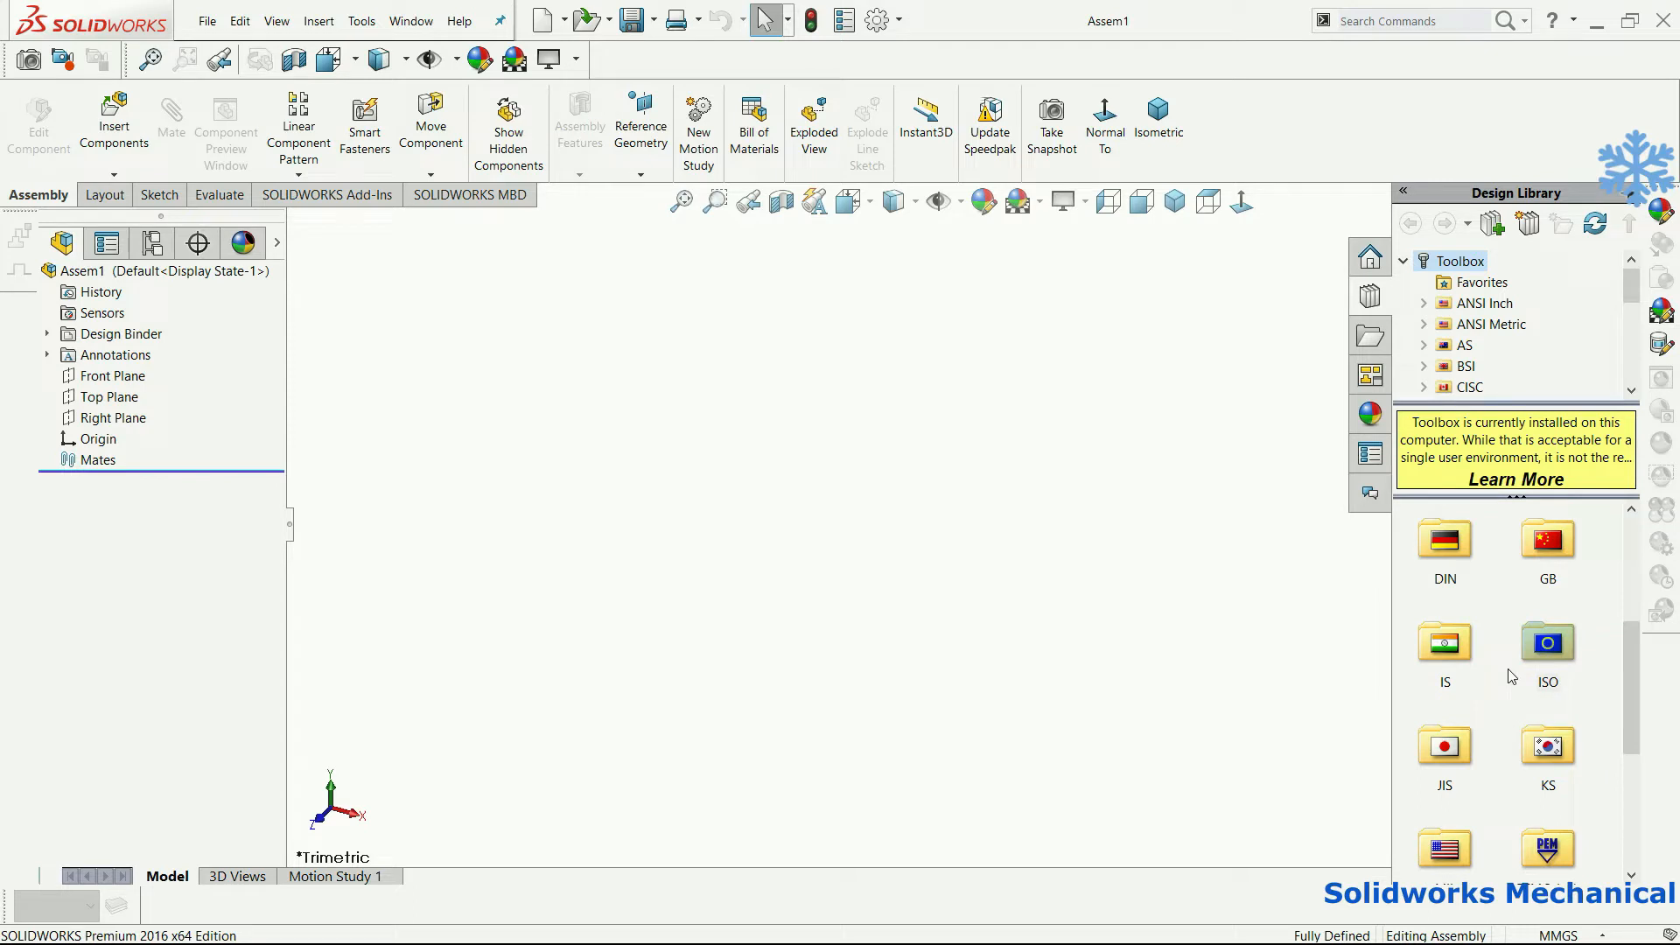
{"action": "double_click", "coordinate": [1558, 678]}
{"action": "scroll", "coordinate": [1626, 690], "scroll_direction": "down", "scroll_amount": 3}
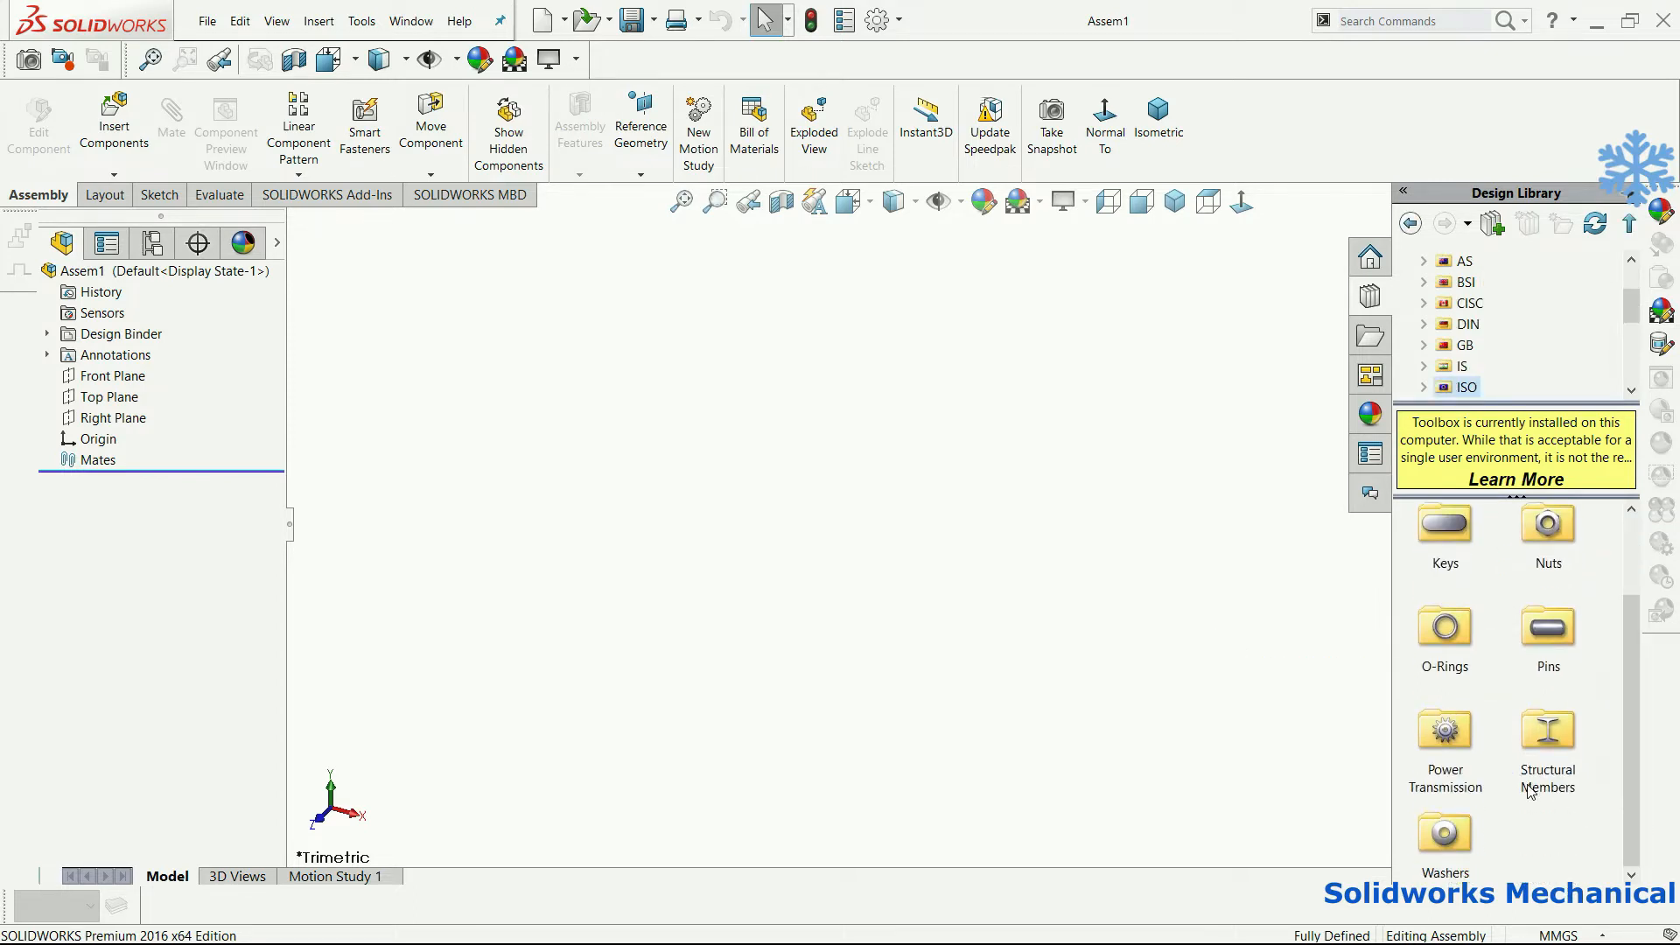
{"action": "double_click", "coordinate": [1459, 754]}
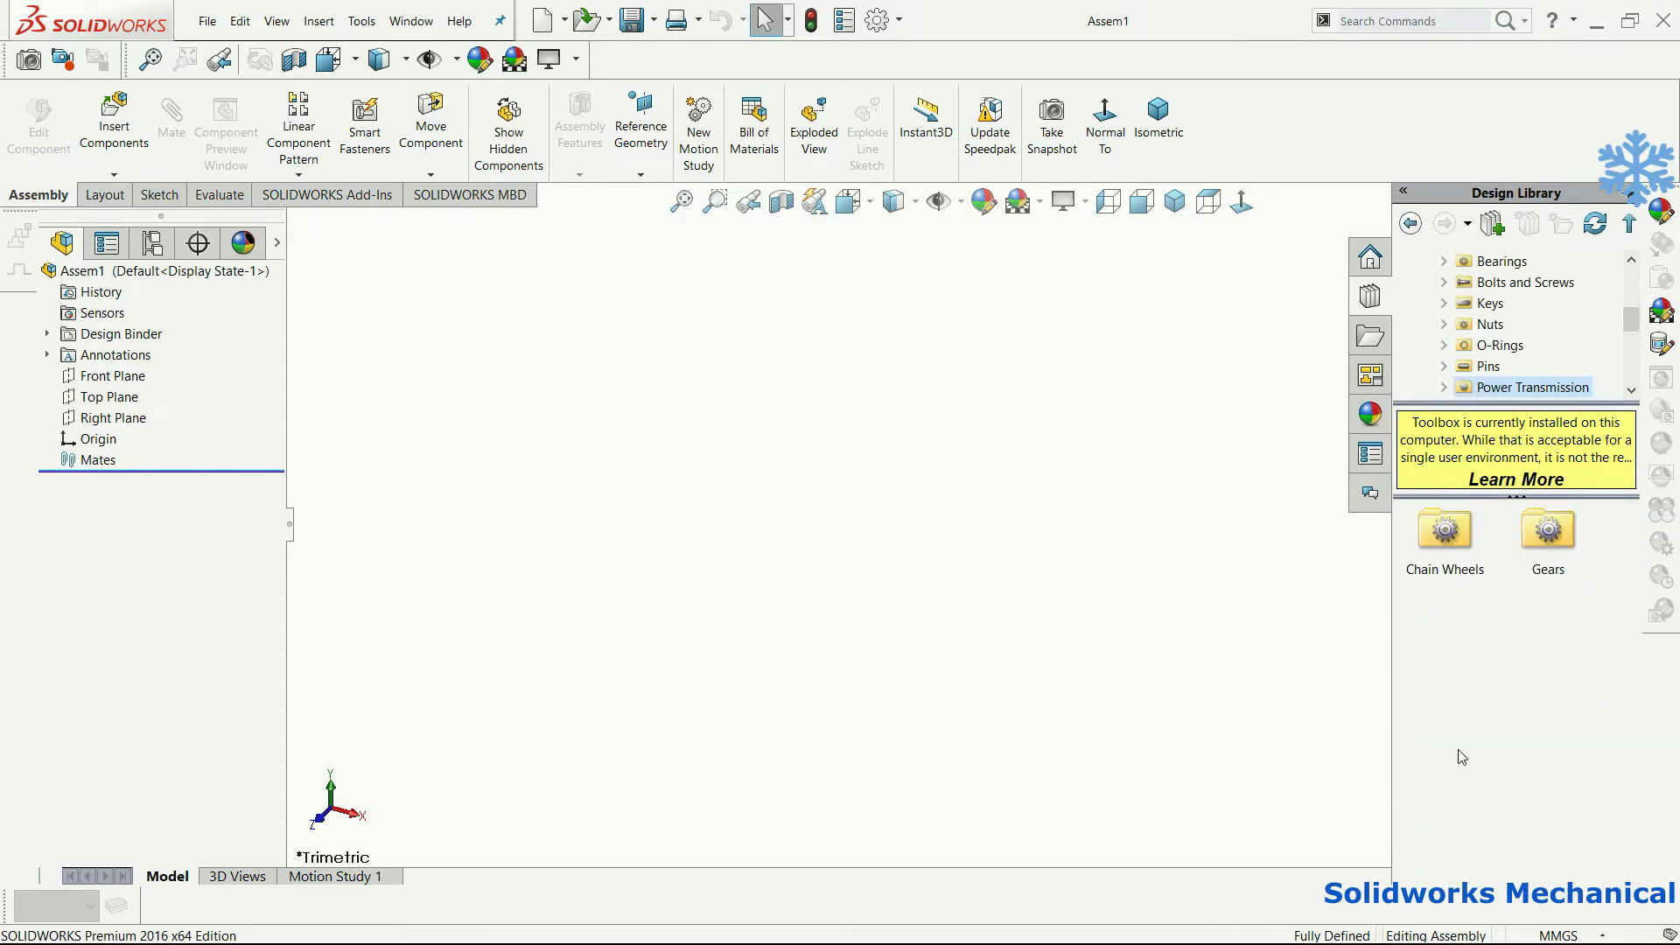
{"action": "double_click", "coordinate": [1549, 534]}
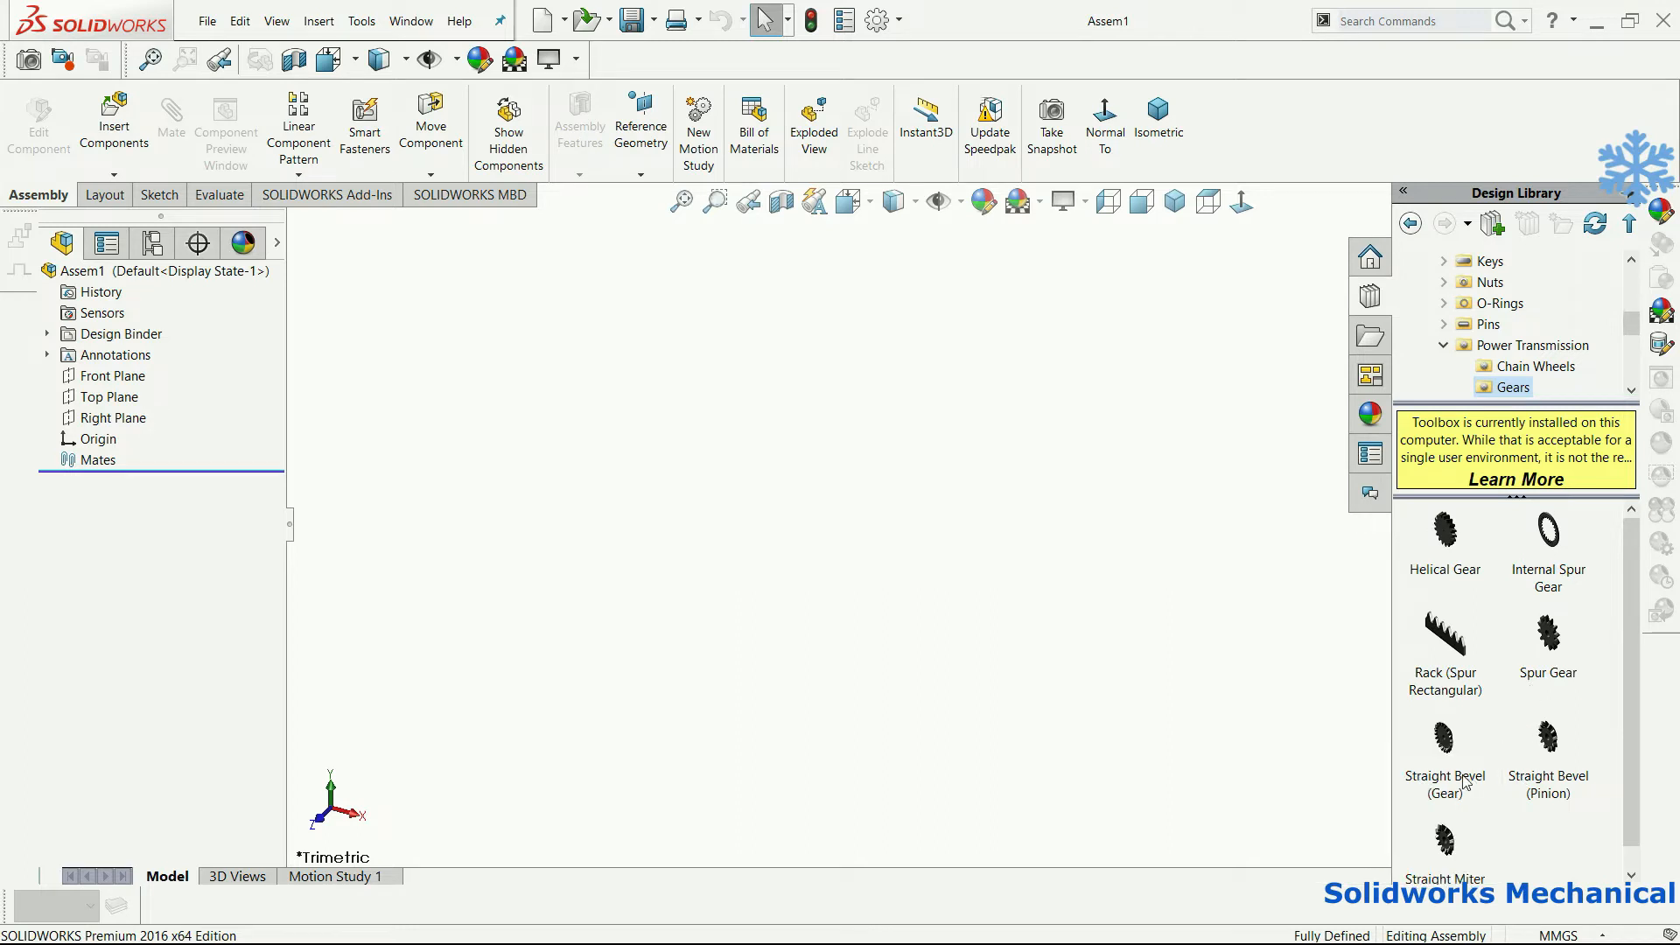
- Turn on the display of origins and coordinate systems in the assembly view
{"action": "left_click", "coordinate": [939, 201]}
{"action": "left_click", "coordinate": [937, 340]}
{"action": "left_click", "coordinate": [944, 308]}
{"action": "left_click", "coordinate": [969, 273]}
{"action": "left_click", "coordinate": [945, 266]}
{"action": "left_click", "coordinate": [973, 267]}
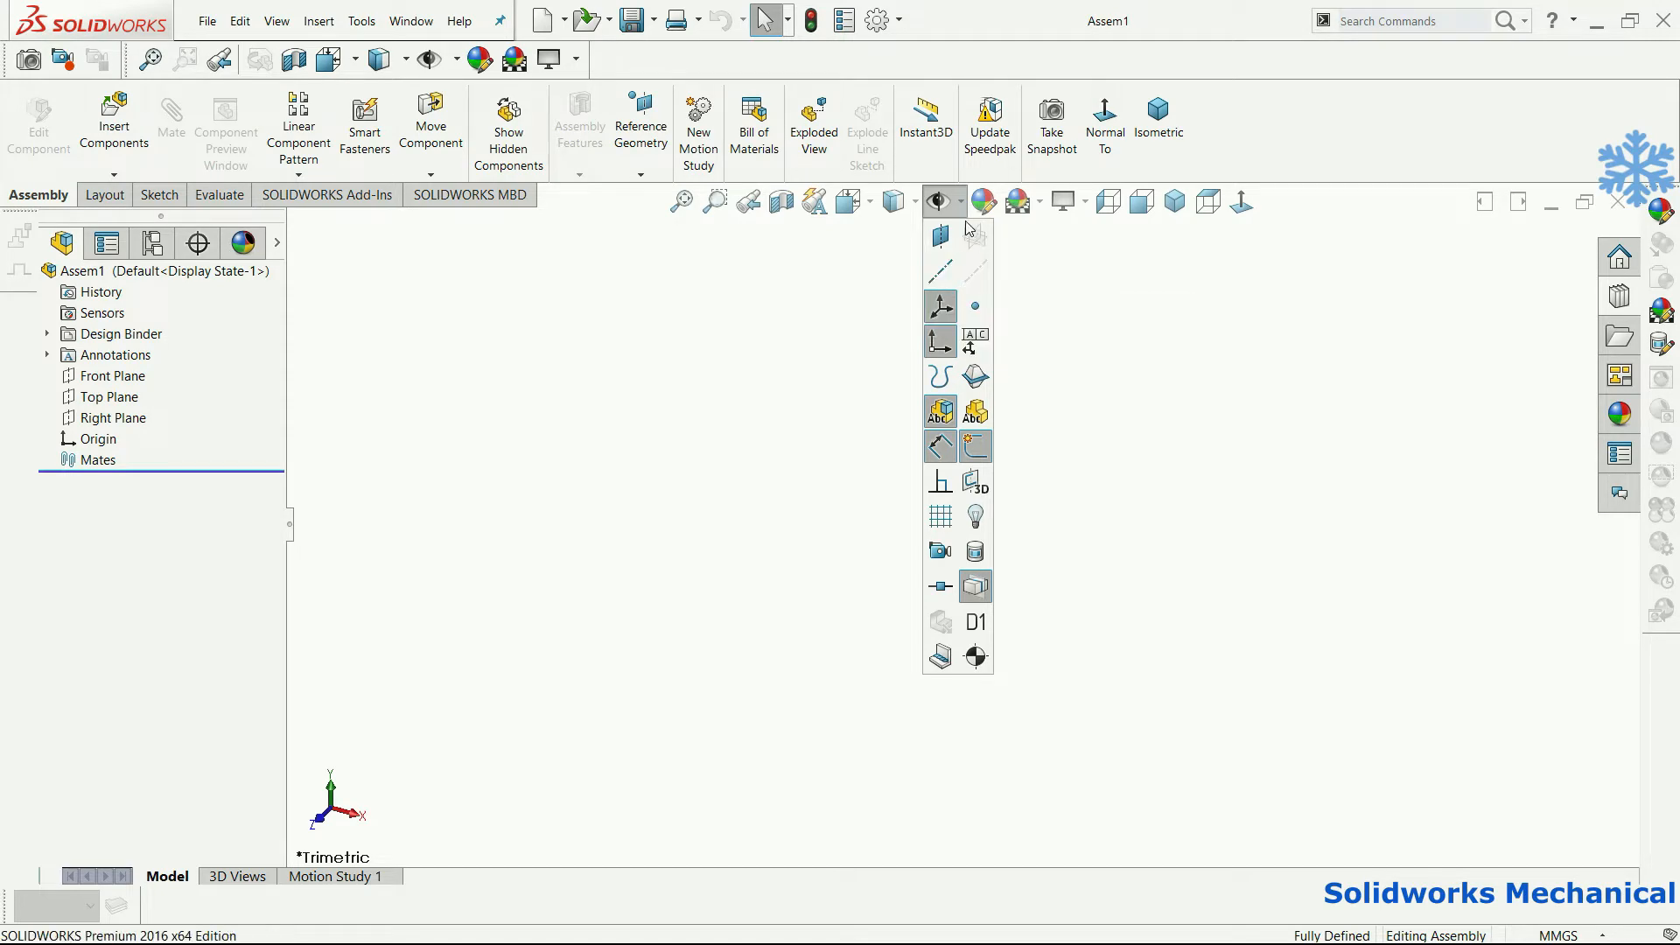
{"action": "left_click", "coordinate": [959, 210]}
- Insert the ISO Helical Gear from the Toolbox into the assembly near the origin
{"action": "left_click", "coordinate": [1619, 337]}
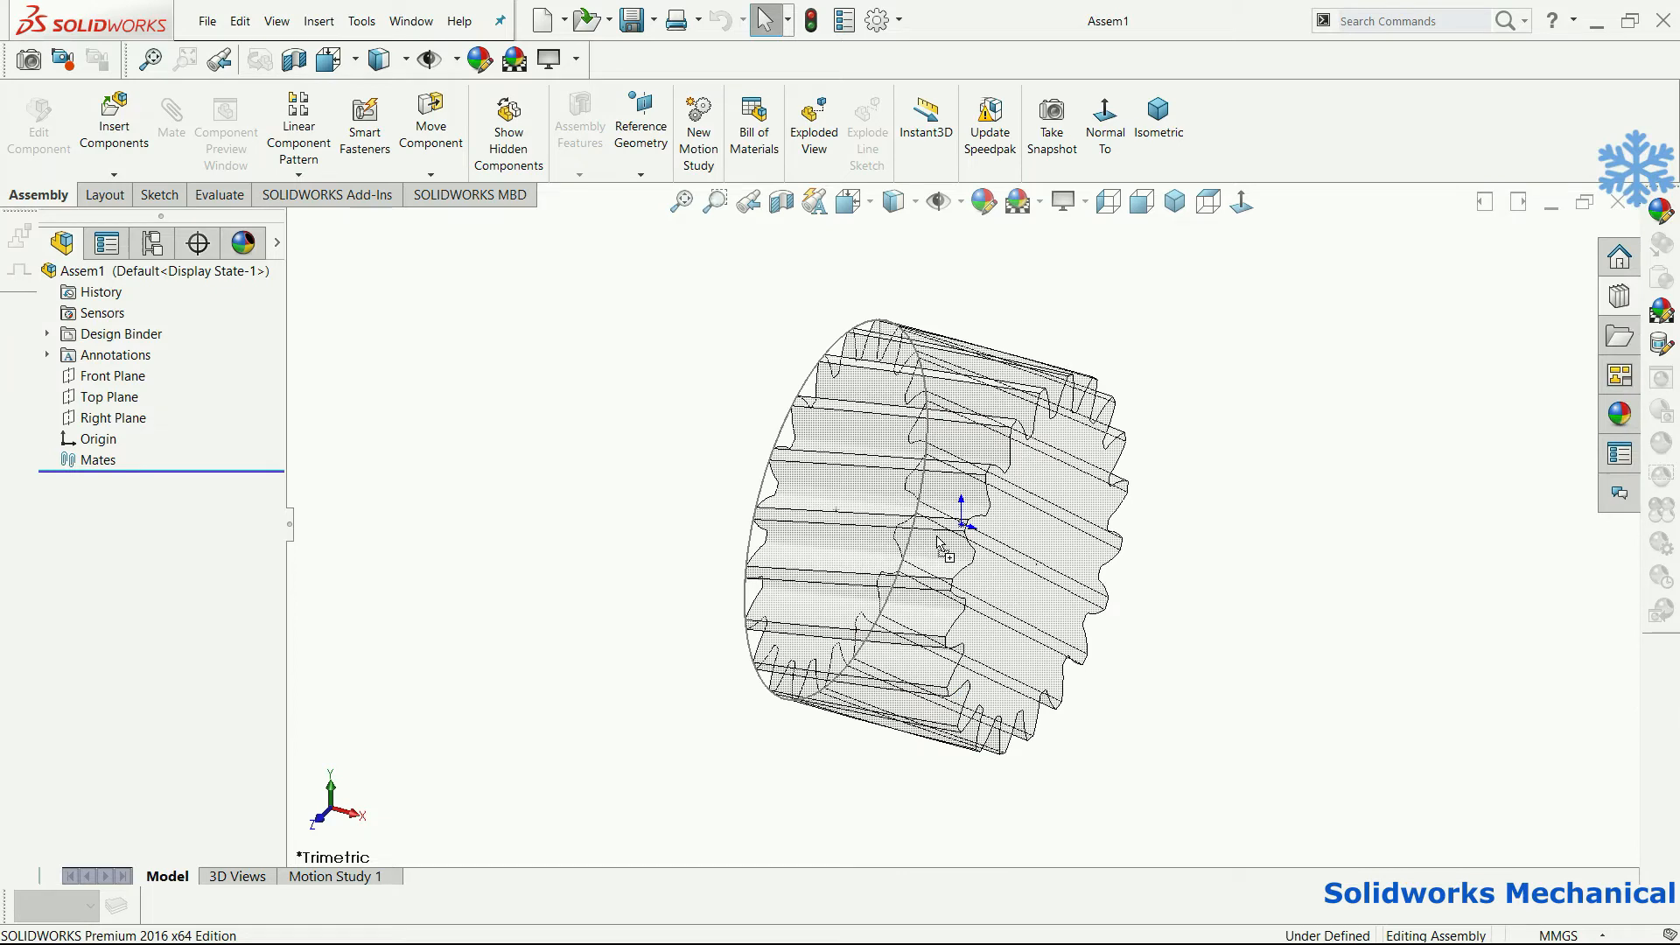
{"action": "left_click", "coordinate": [978, 571]}
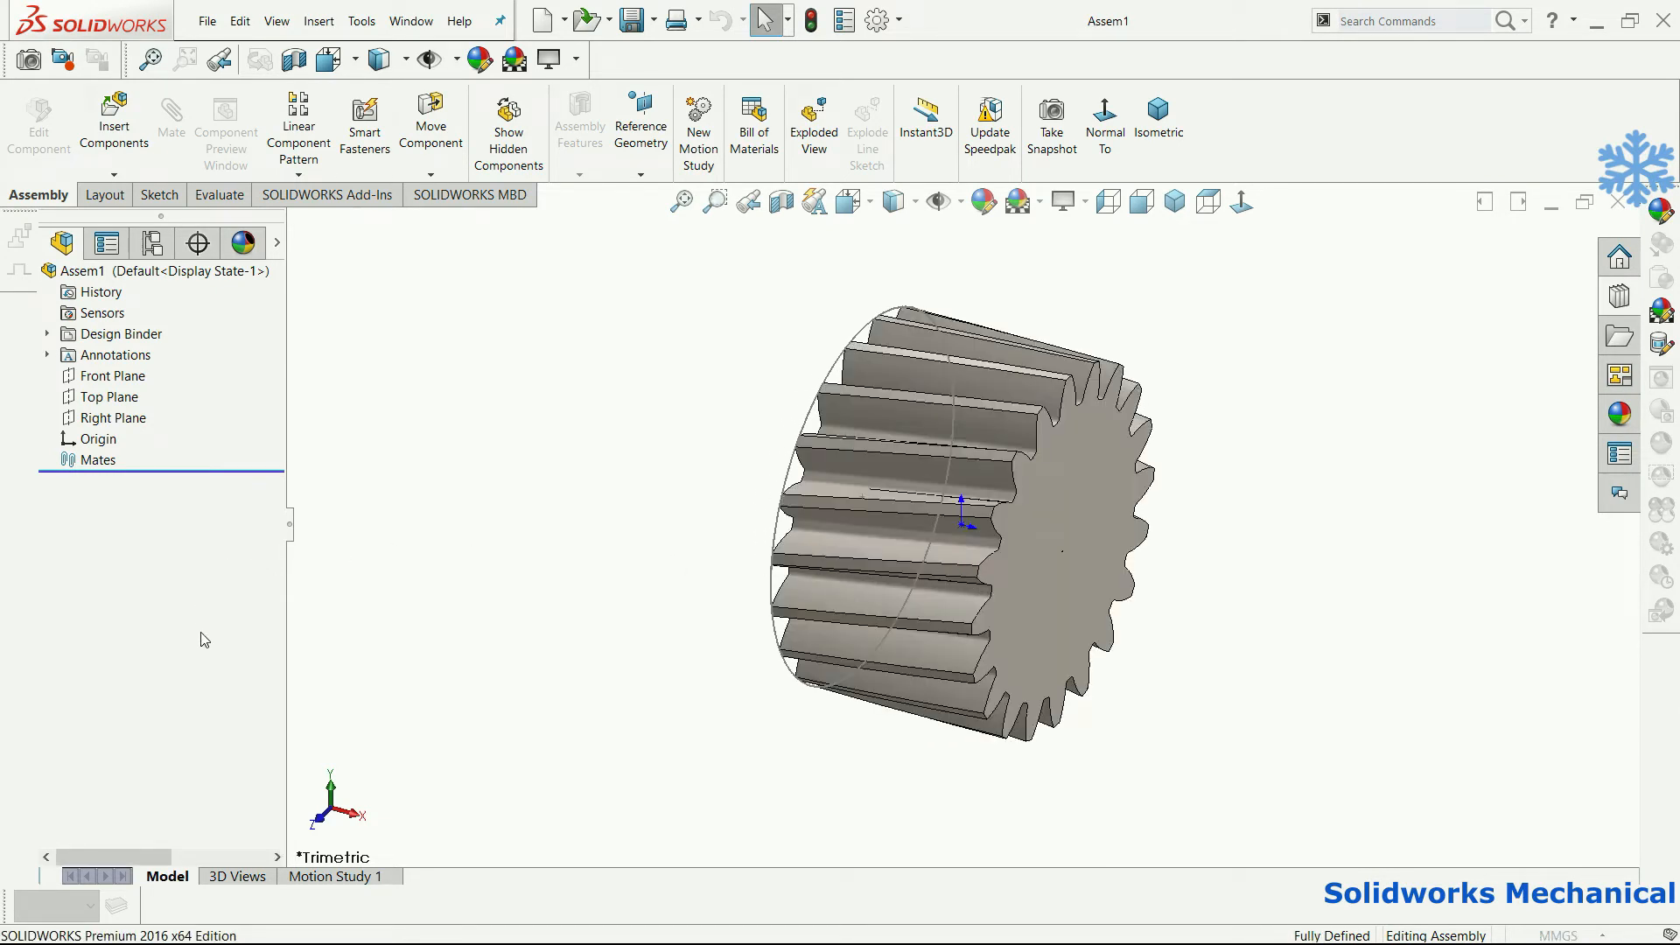
- Set the helical gear's module to 6 and its number of teeth to 46
{"action": "left_click", "coordinate": [148, 662]}
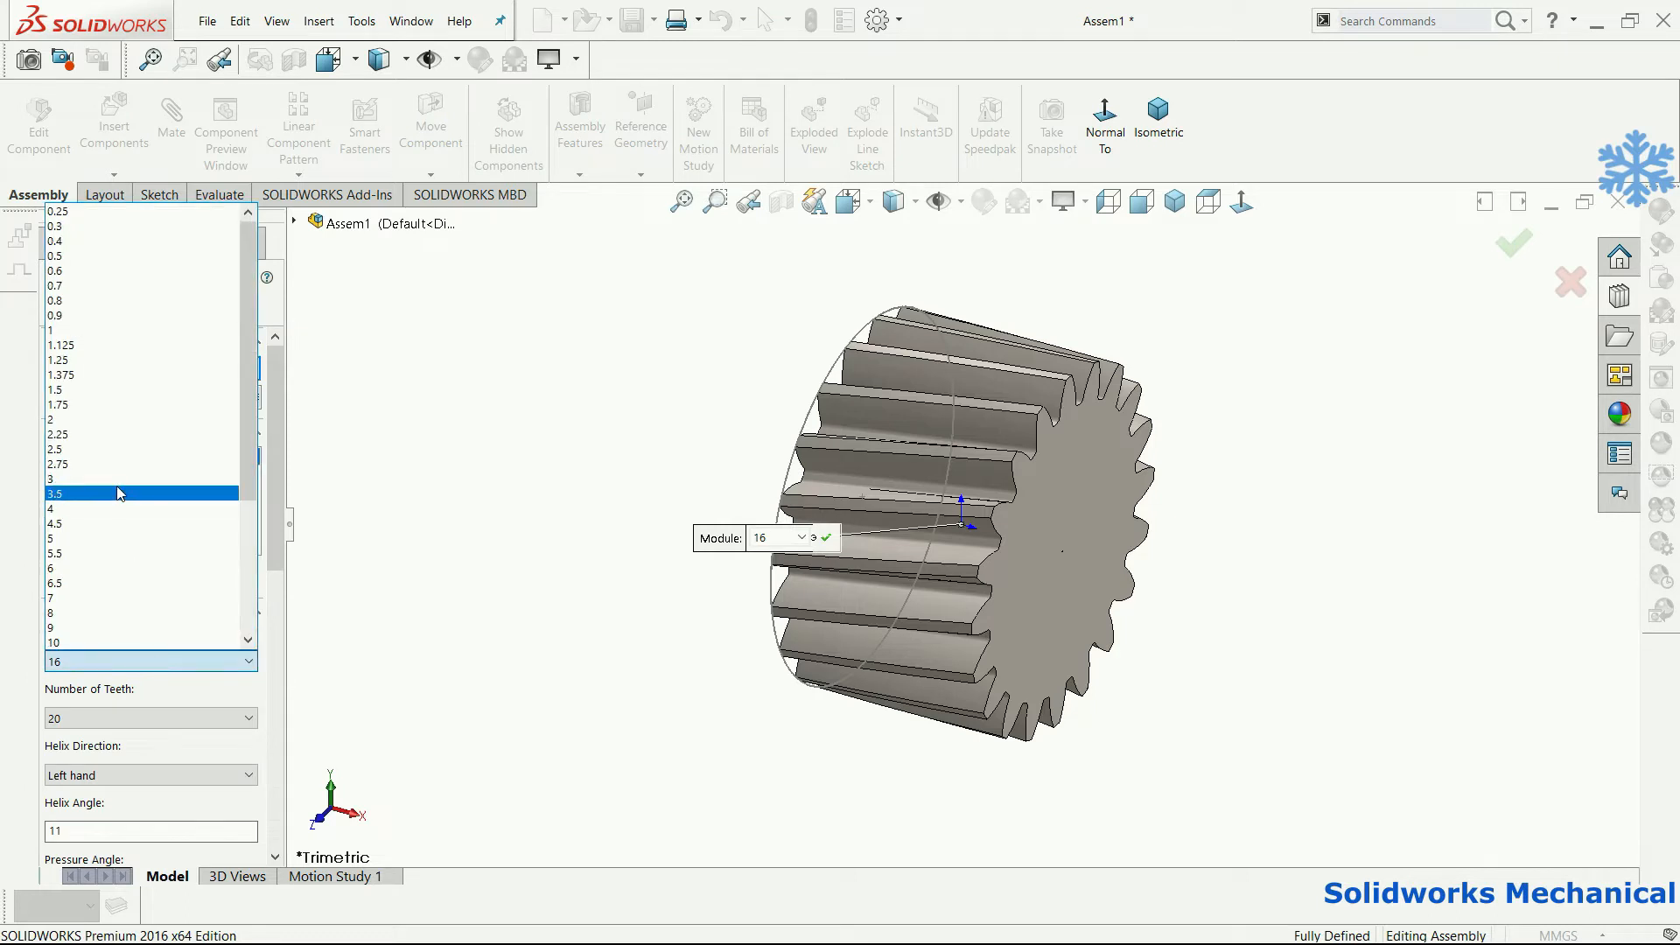
{"action": "left_click", "coordinate": [127, 569]}
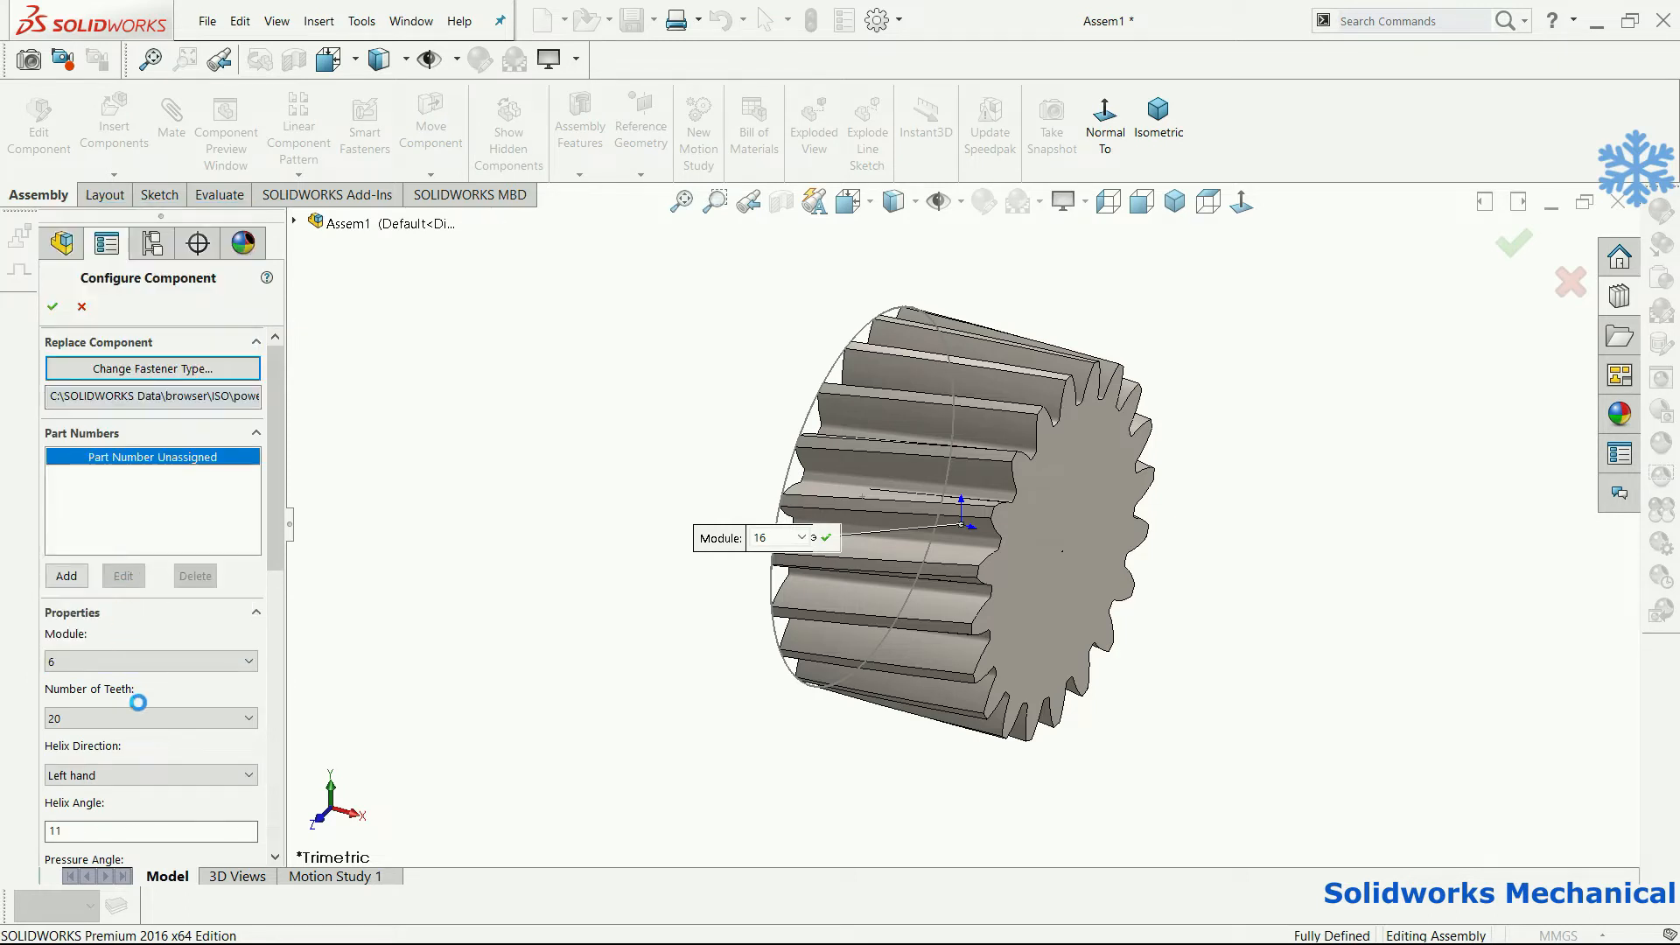
{"action": "left_click", "coordinate": [140, 717]}
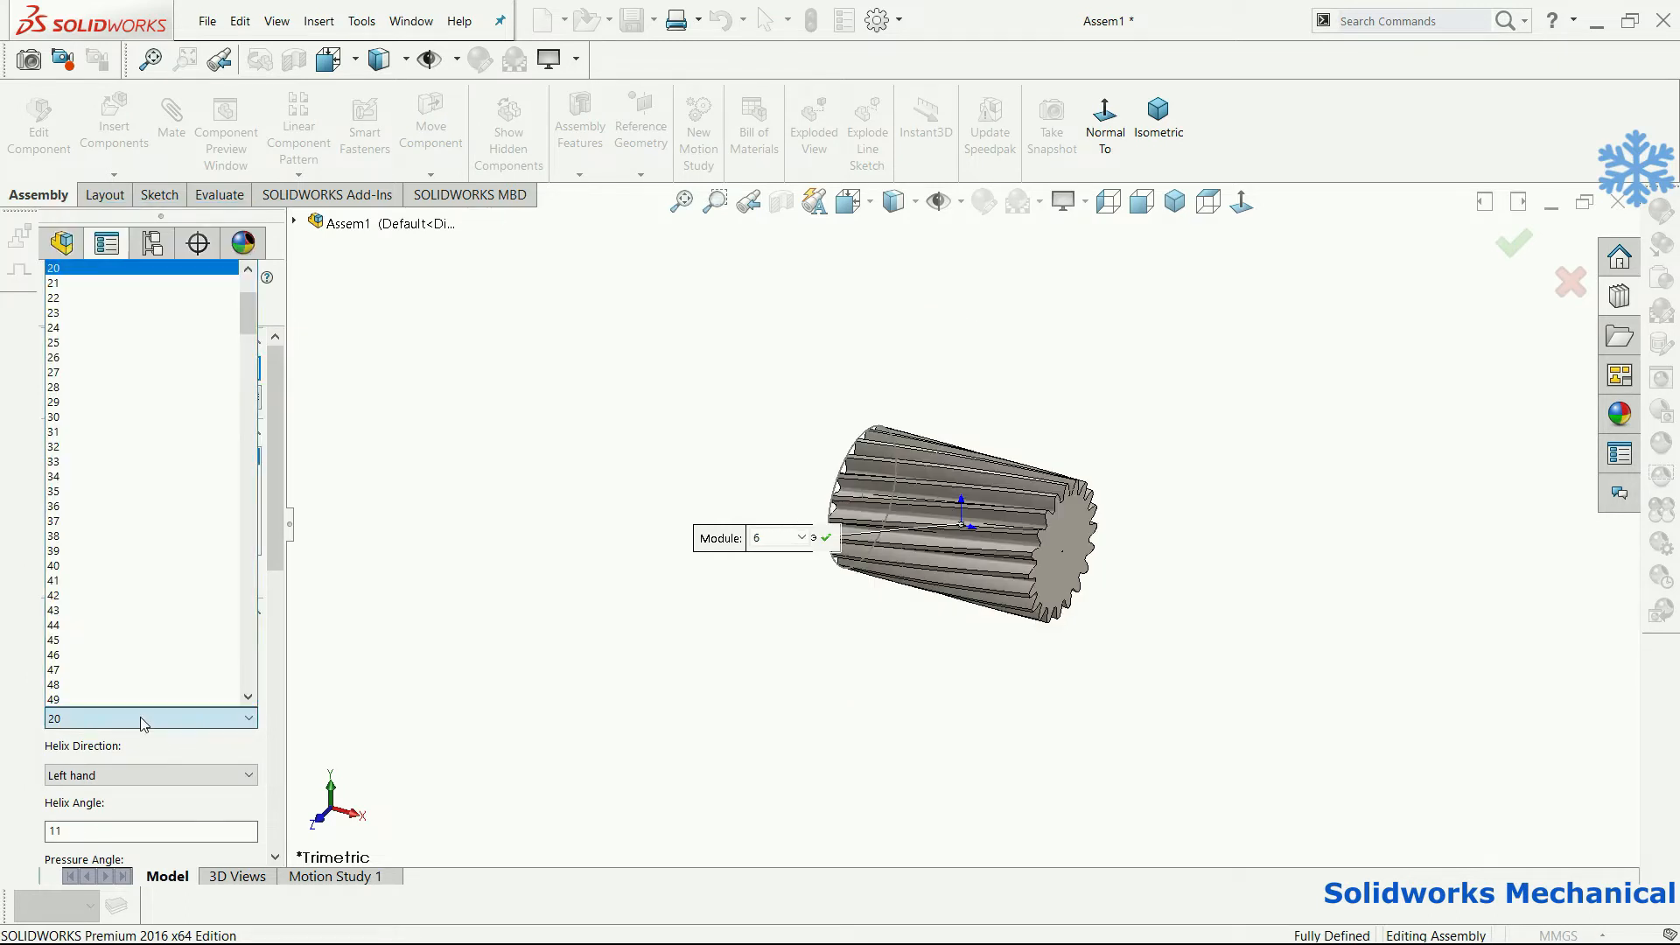
{"action": "left_click", "coordinate": [138, 656]}
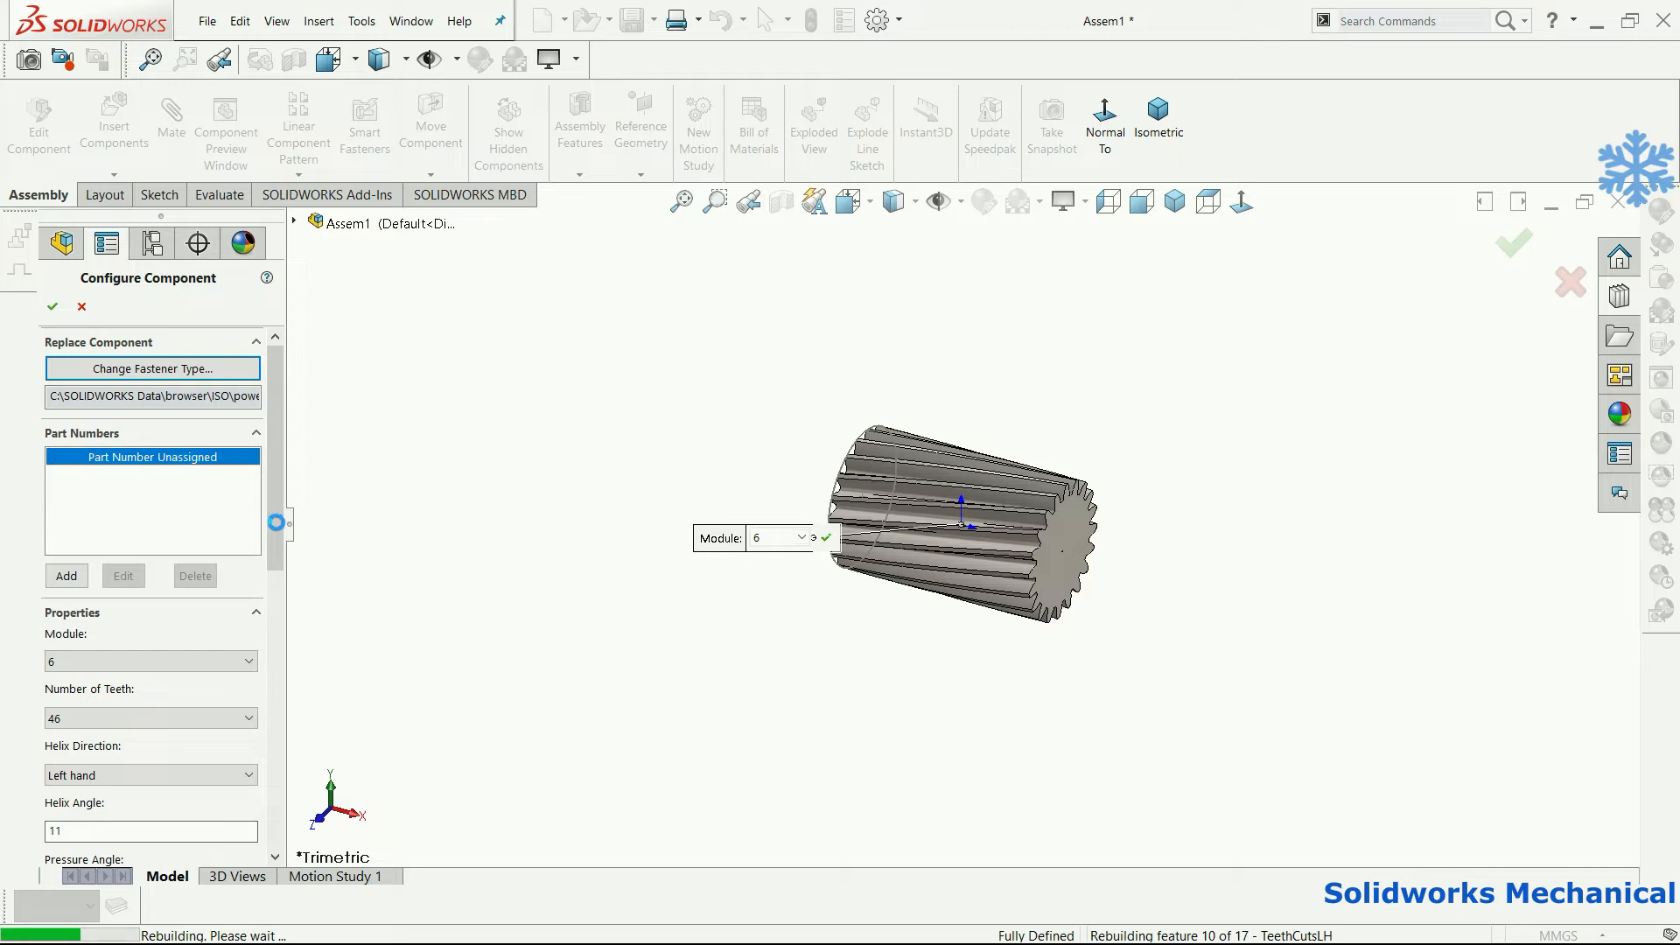
- Set the helical gear's nominal shaft diameter to 250
{"action": "left_click_drag", "start_coordinate": [276, 525], "coordinate": [273, 606]}
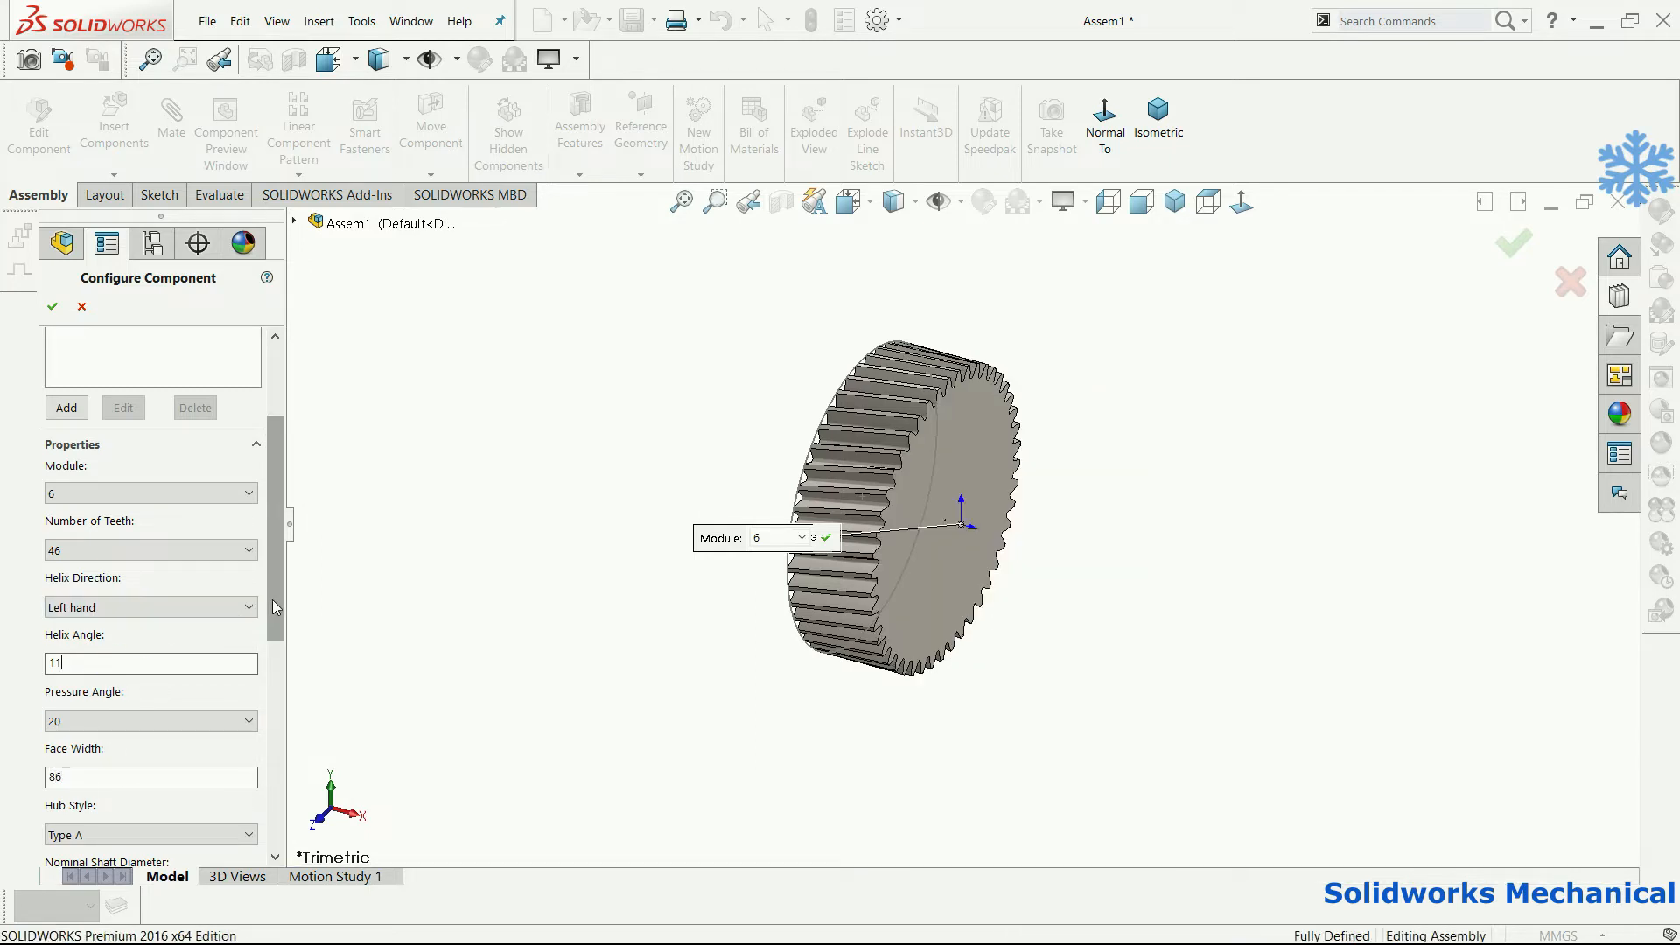
{"action": "scroll", "coordinate": [163, 630], "scroll_direction": "down", "scroll_amount": 4}
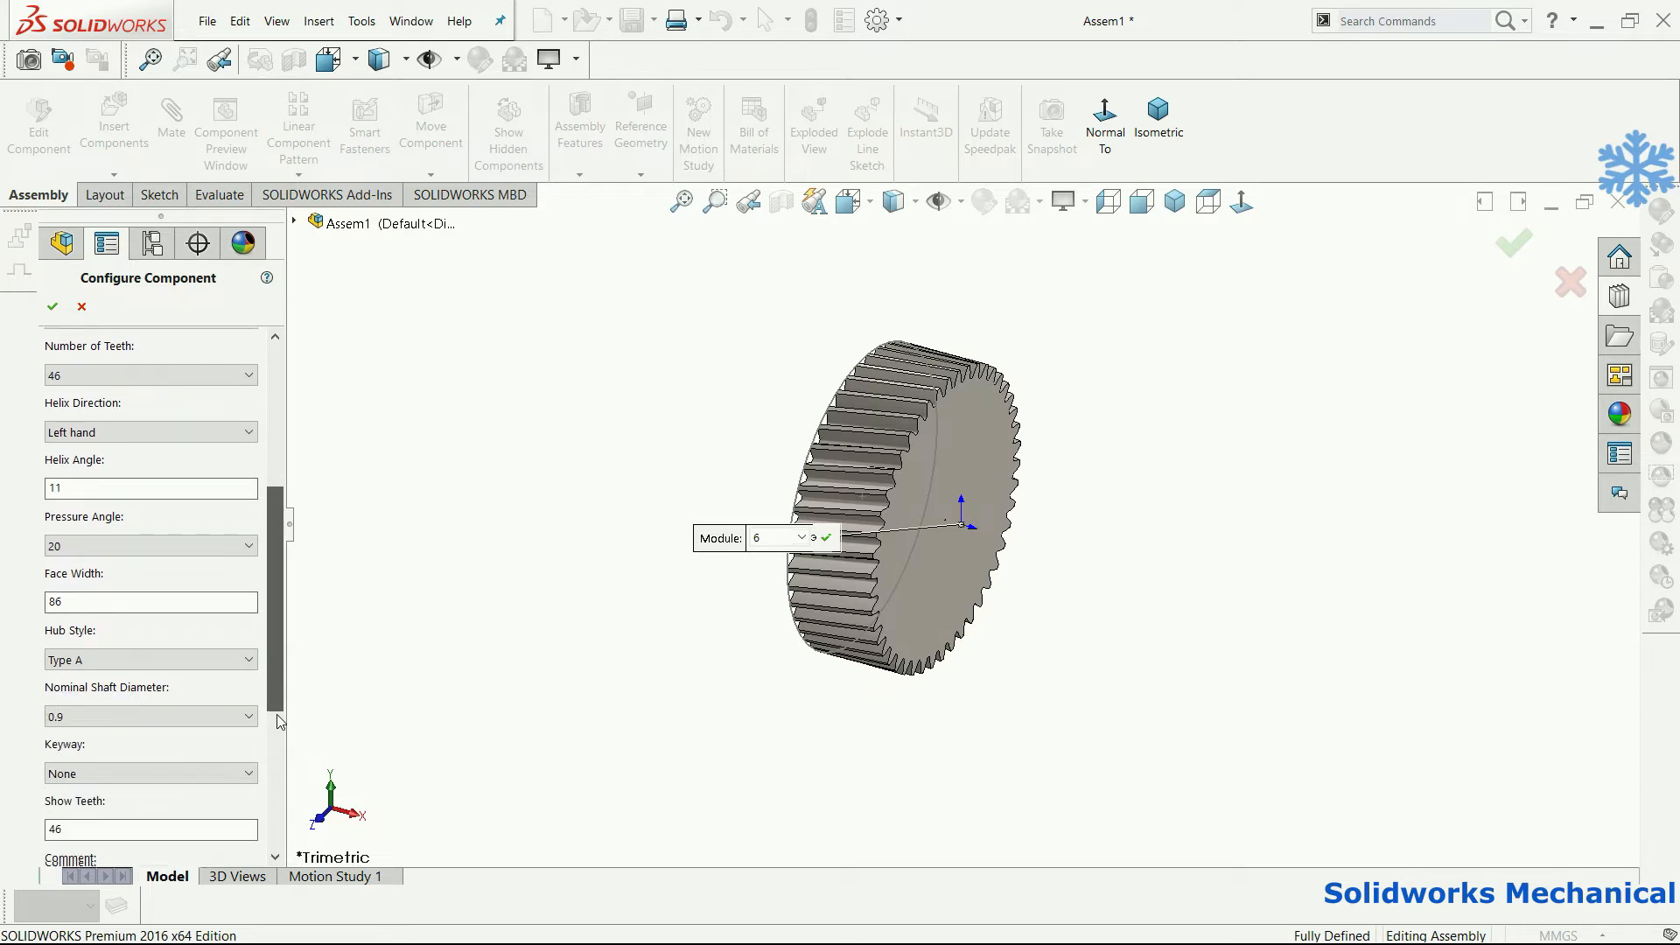
{"action": "left_click", "coordinate": [147, 686]}
{"action": "scroll", "coordinate": [113, 643], "scroll_direction": "down", "scroll_amount": 10}
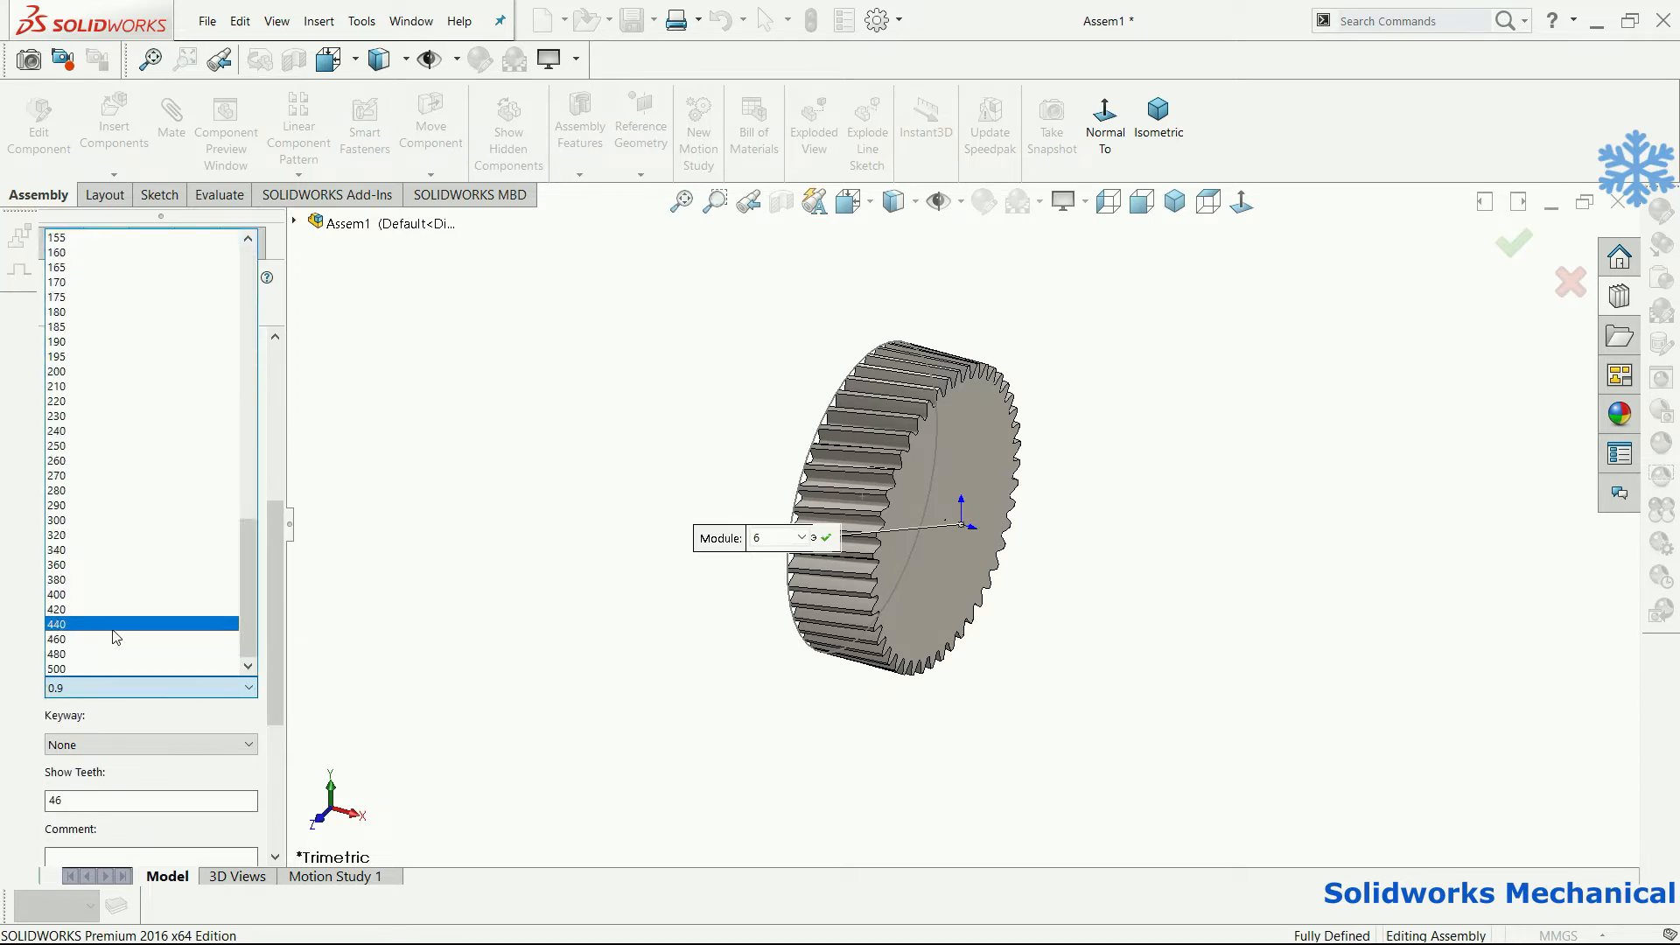
{"action": "left_click", "coordinate": [81, 446]}
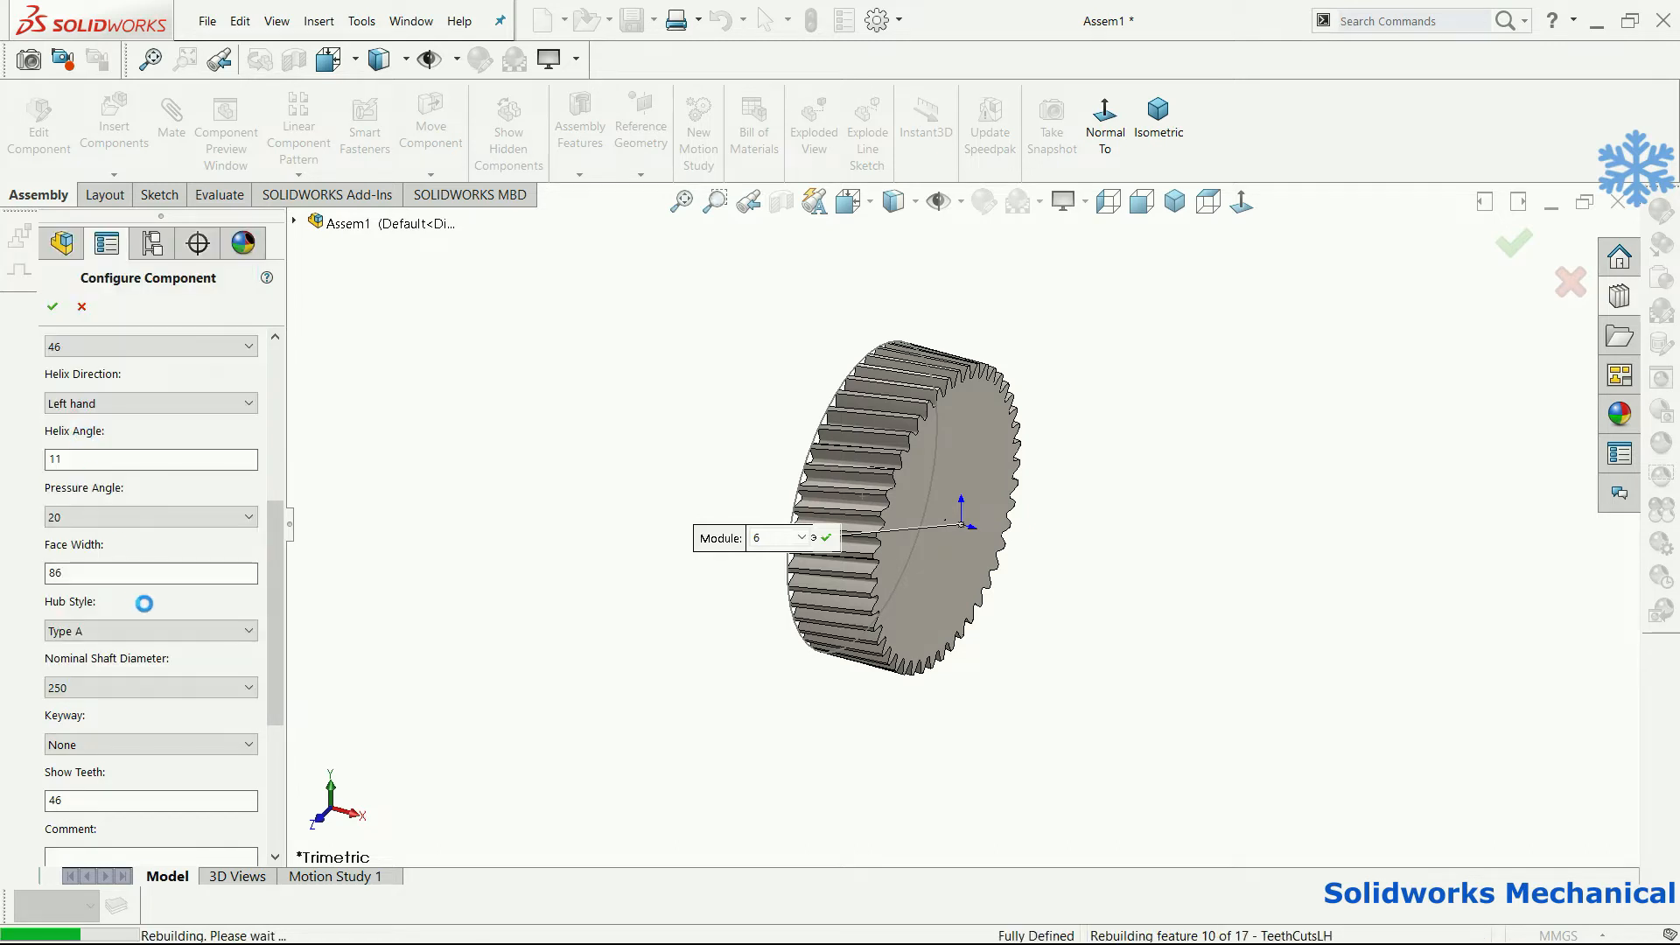
- Set the helical gear's nominal shaft diameter to 240 and accept the component configuration
{"action": "left_click", "coordinate": [144, 686]}
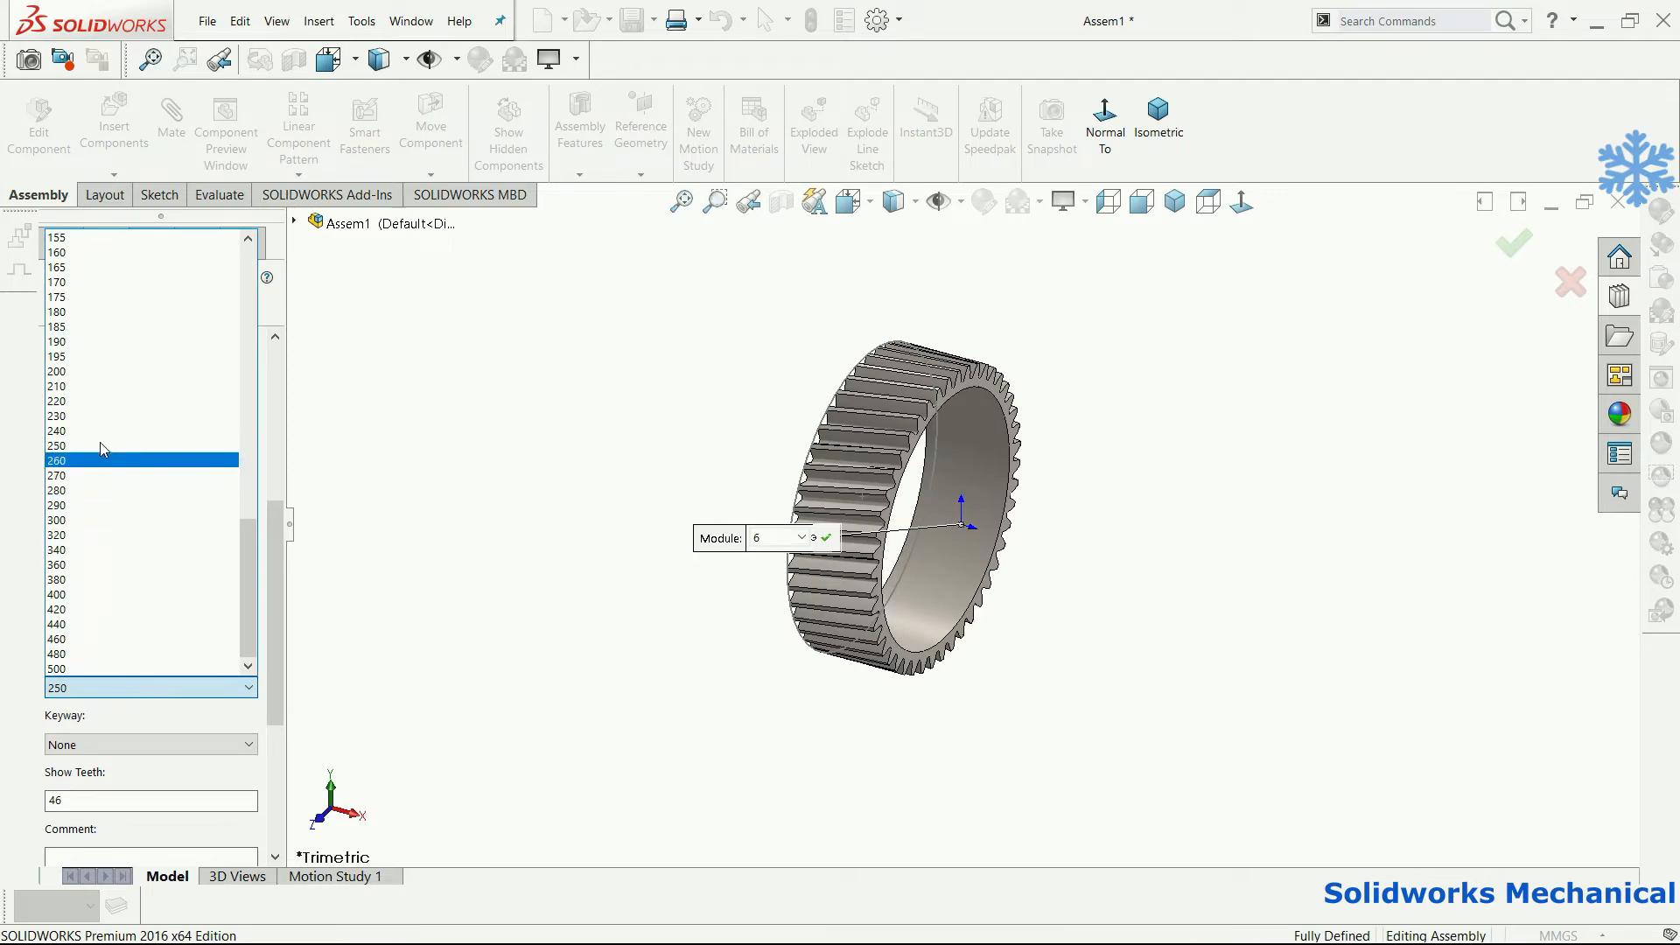
{"action": "left_click", "coordinate": [249, 435]}
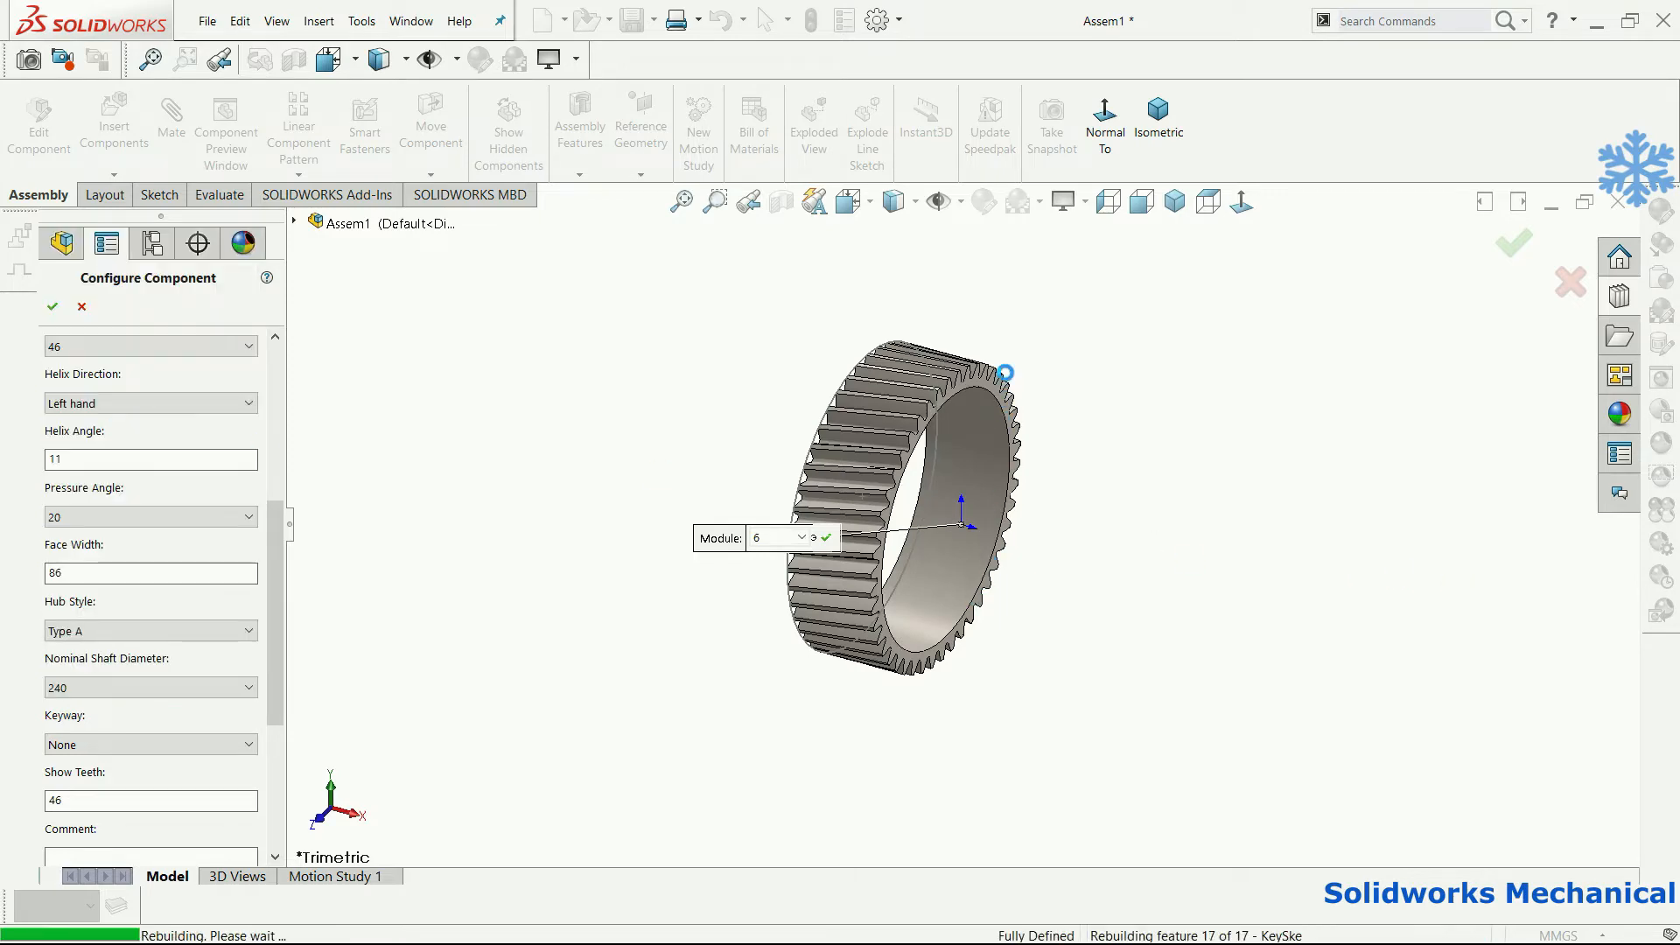
{"action": "scroll", "coordinate": [1003, 374], "scroll_direction": "down", "scroll_amount": 4}
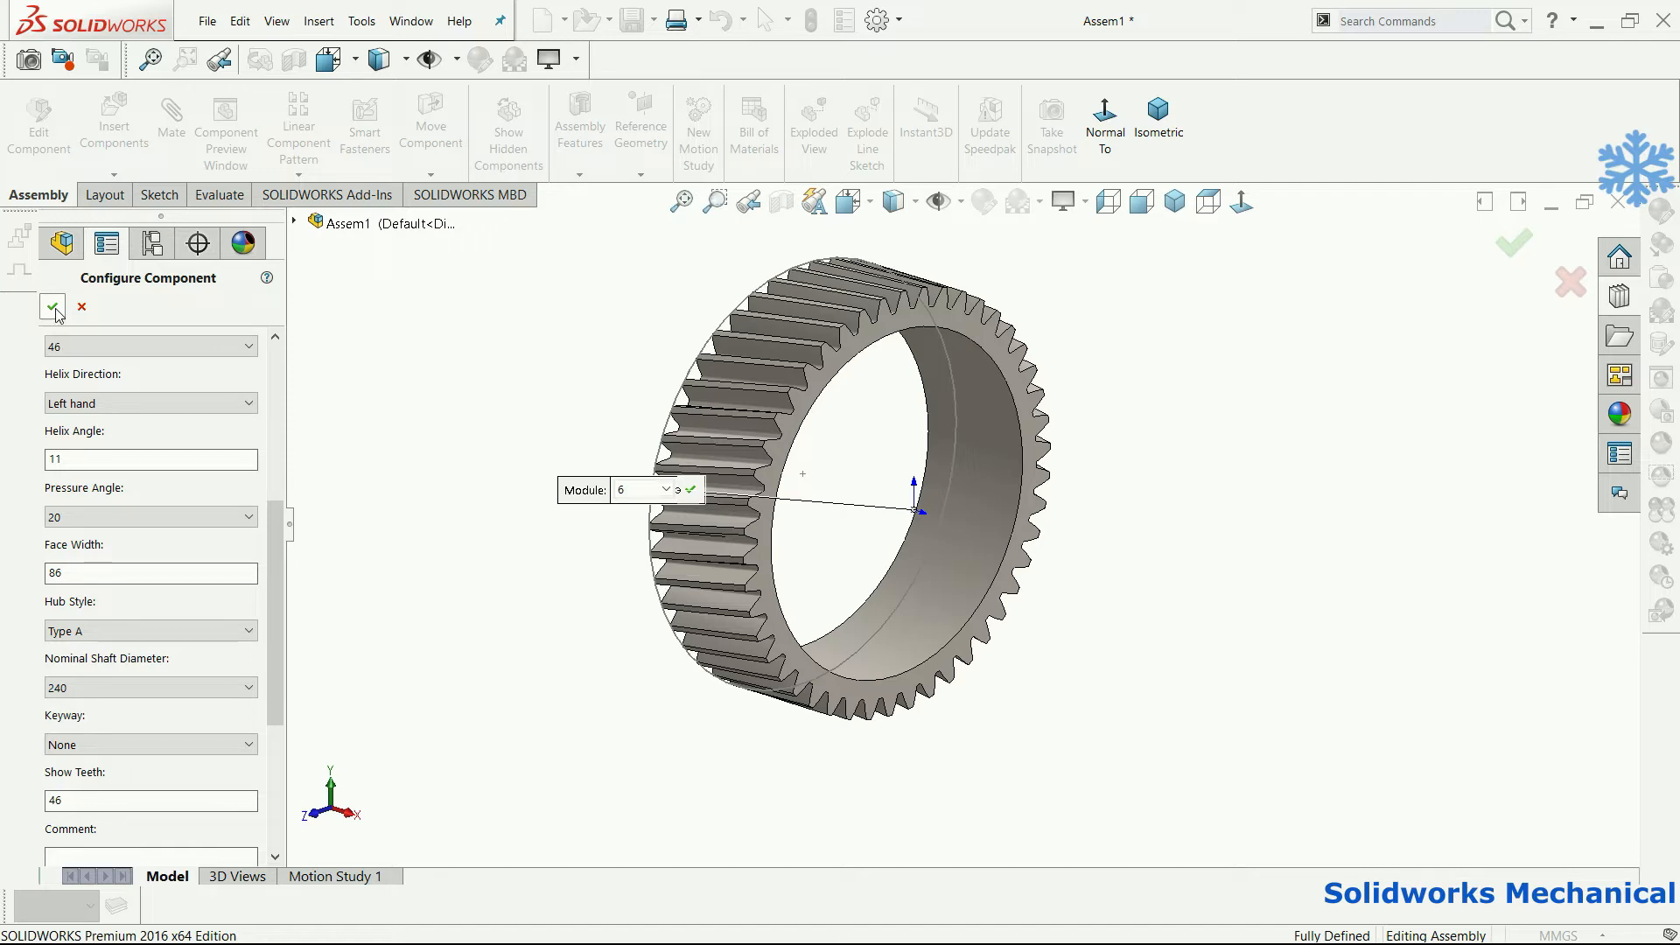
{"action": "left_click_drag", "start_coordinate": [275, 613], "coordinate": [3, 271]}
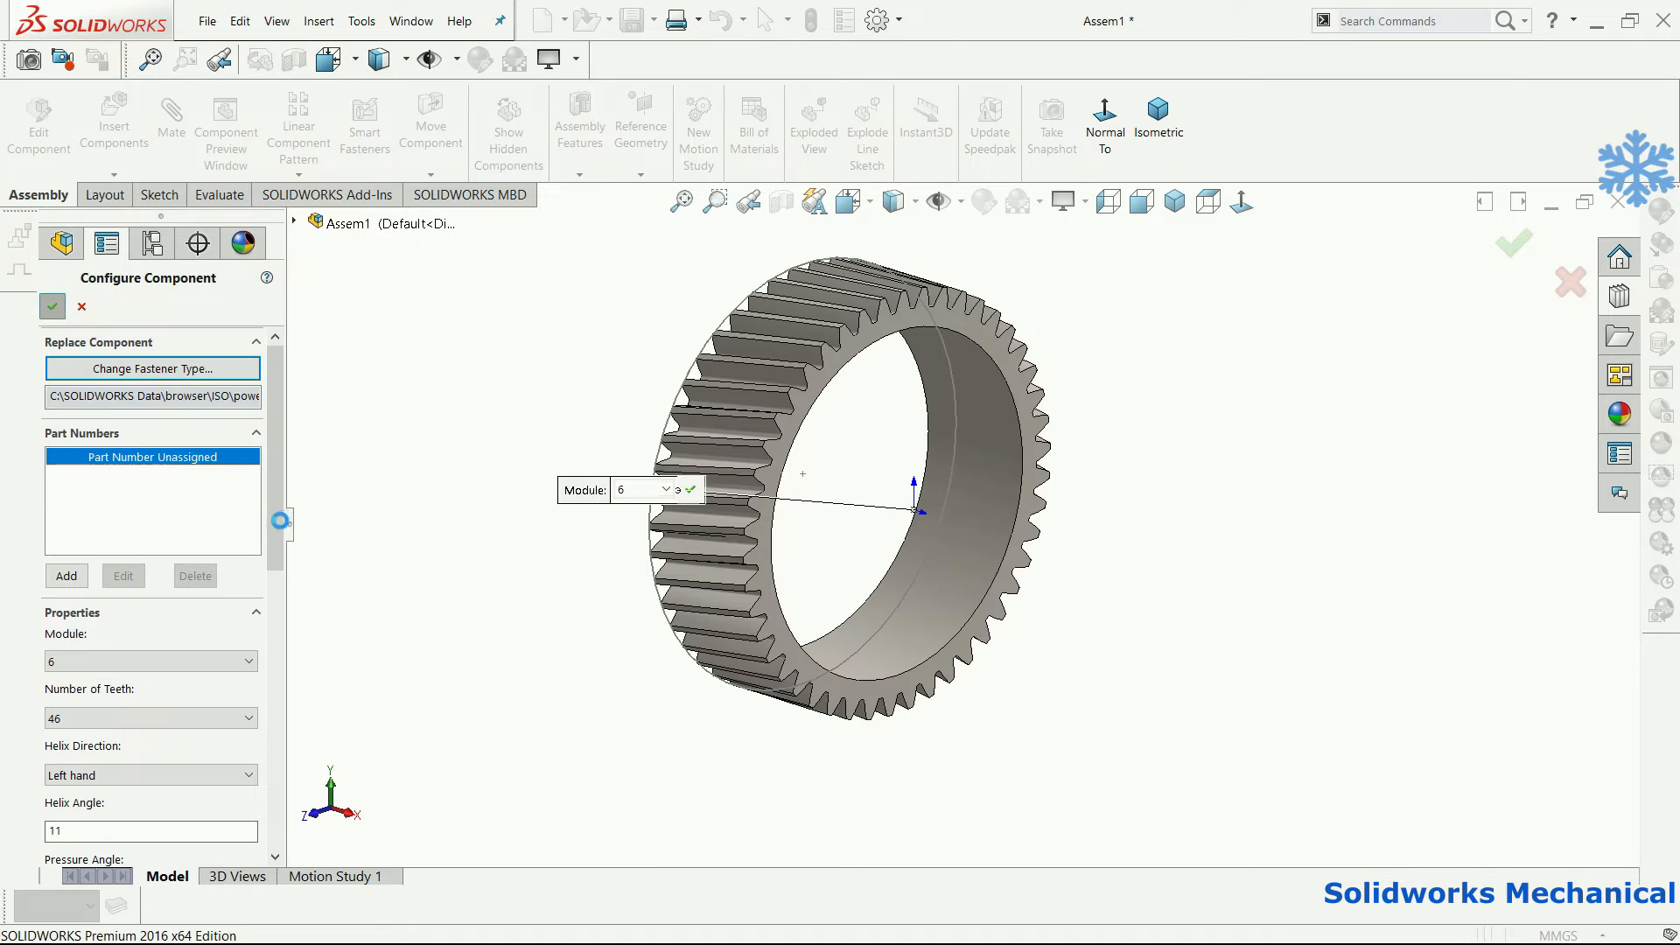
{"action": "left_click", "coordinate": [53, 307]}
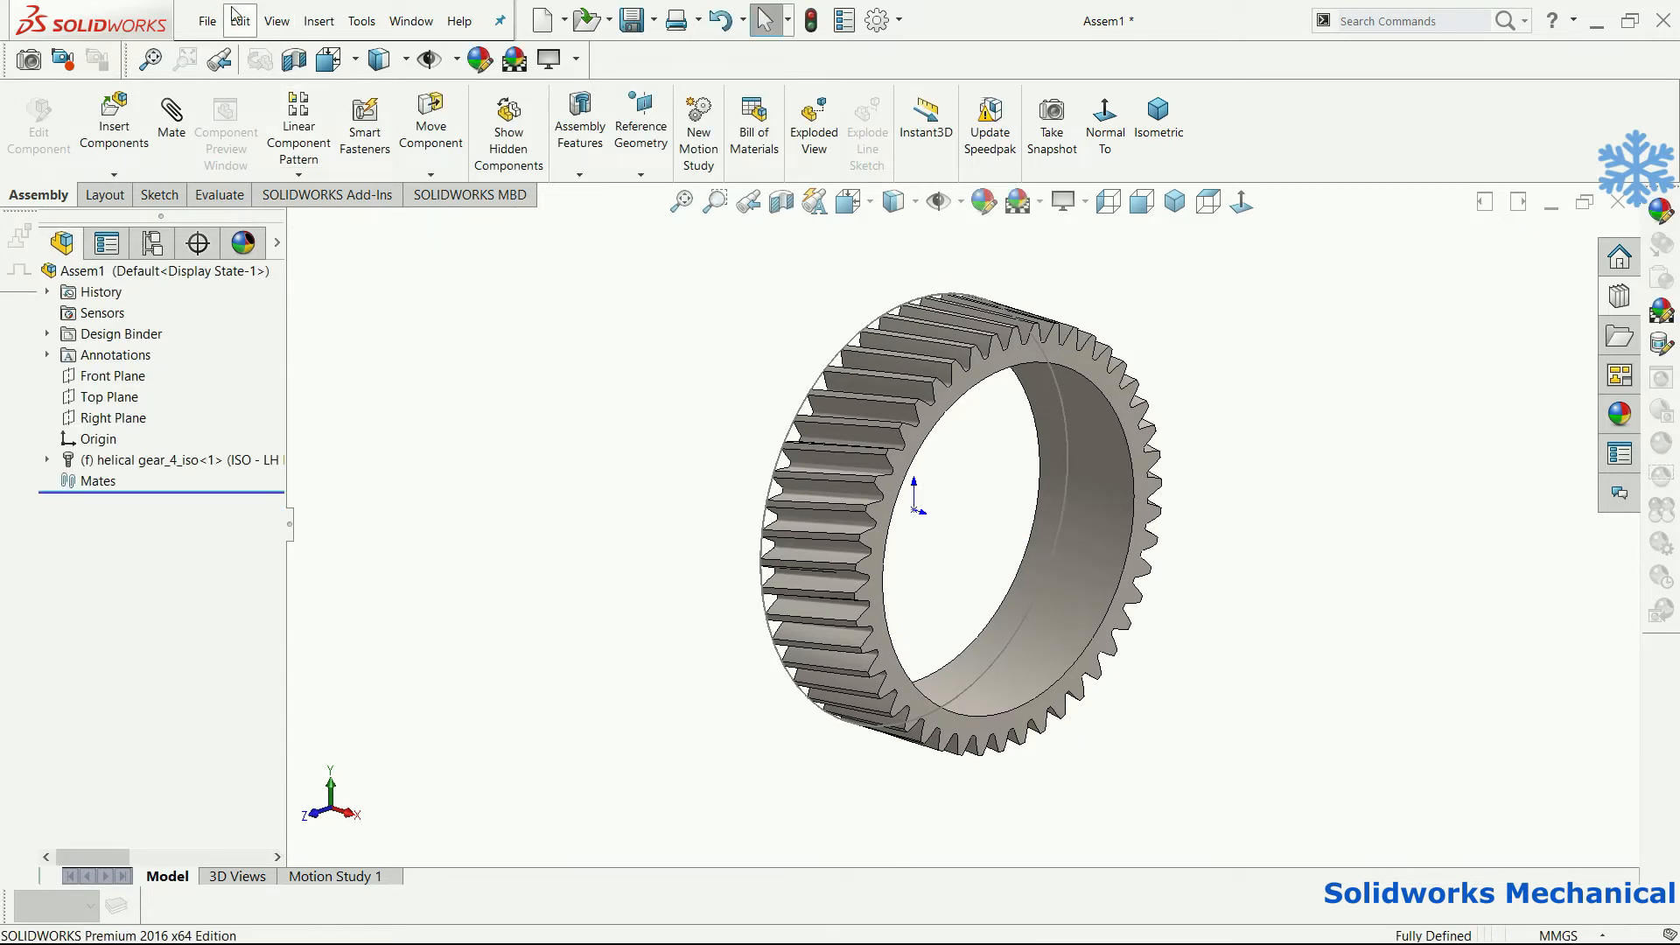
- Save the gear assembly as a part file named 46T WORM WHEEL on the updates (E:) drive
{"action": "left_click", "coordinate": [208, 22]}
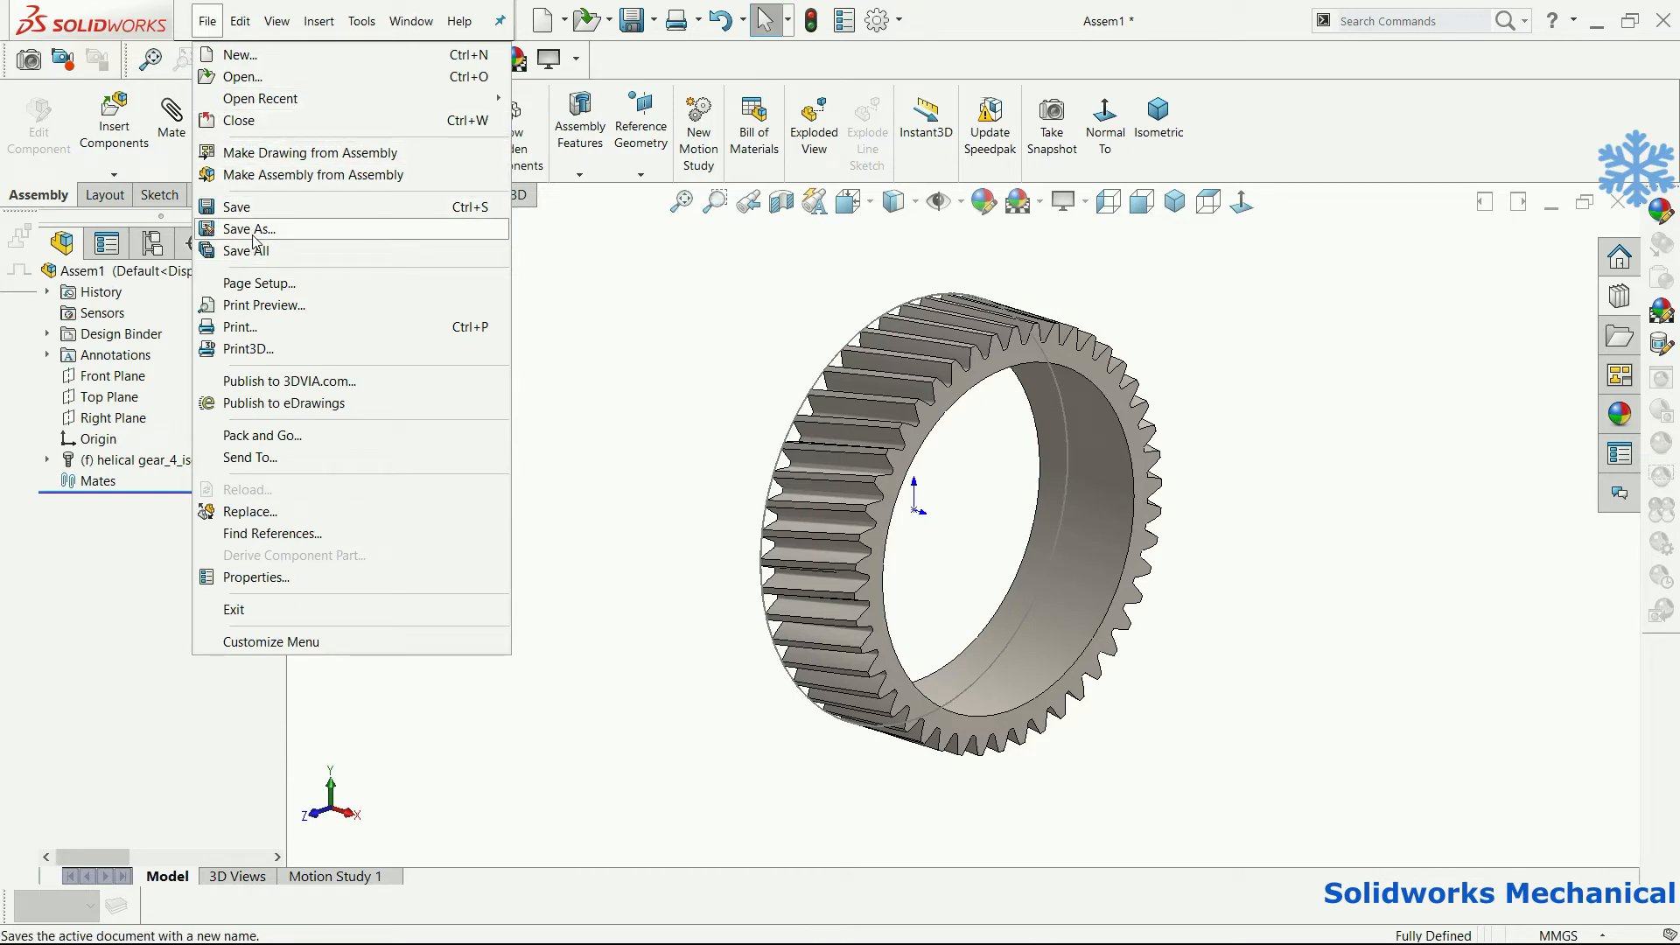
{"action": "left_click", "coordinate": [253, 232]}
{"action": "left_click", "coordinate": [704, 512]}
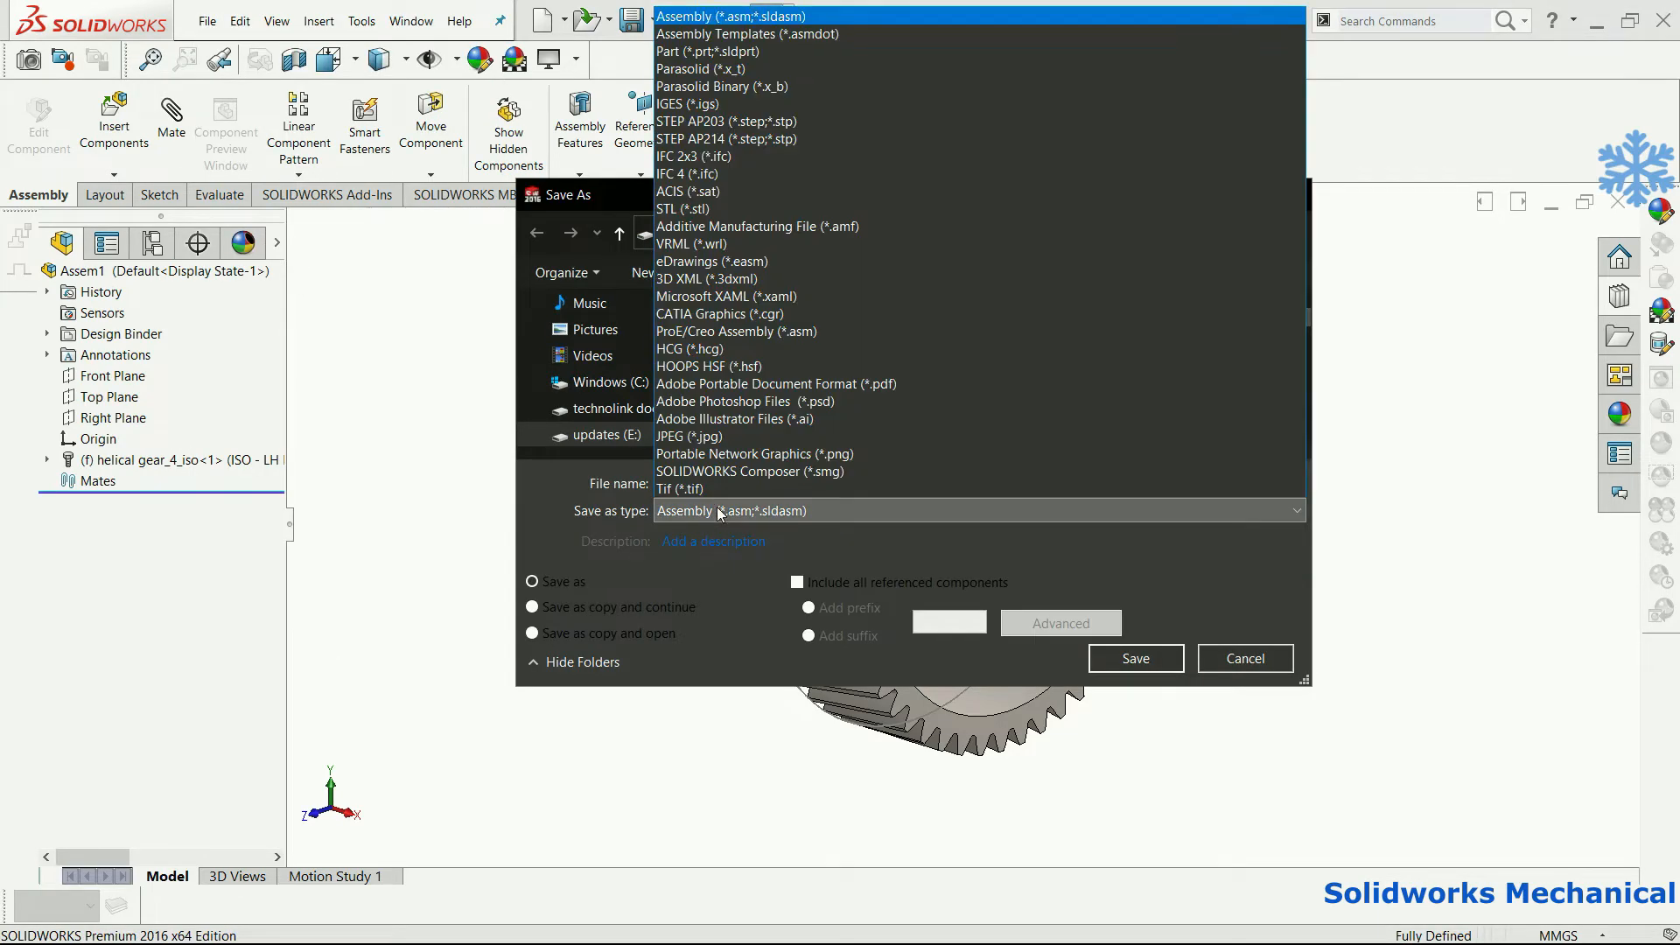
{"action": "left_click", "coordinate": [696, 50]}
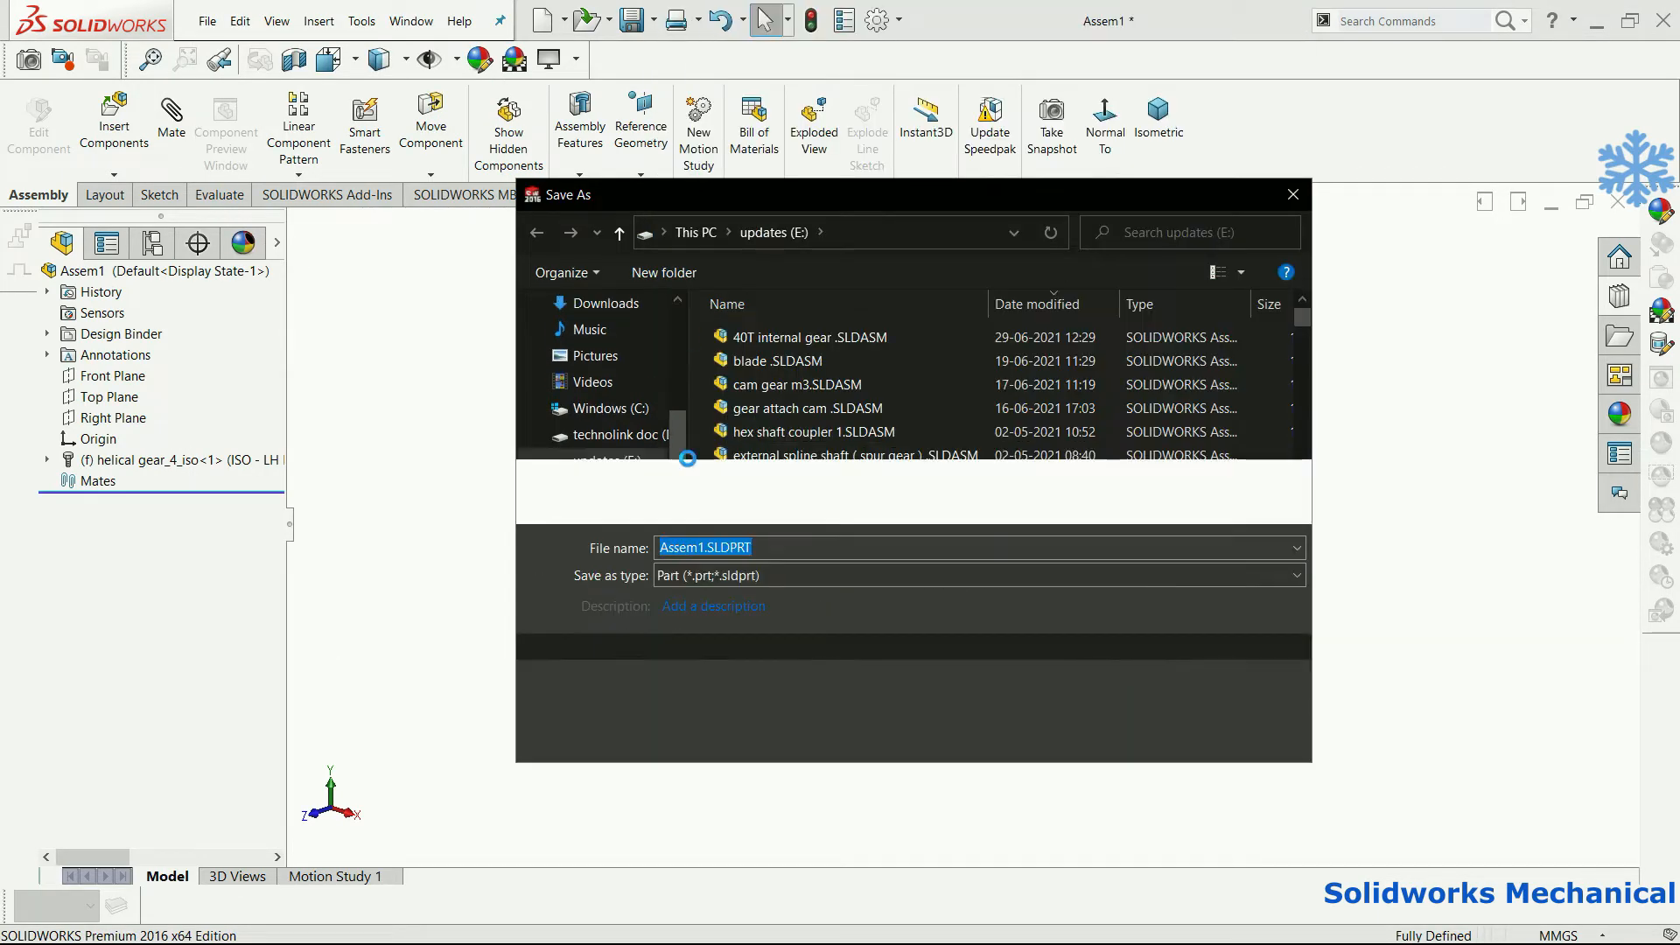
{"action": "left_click", "coordinate": [701, 547]}
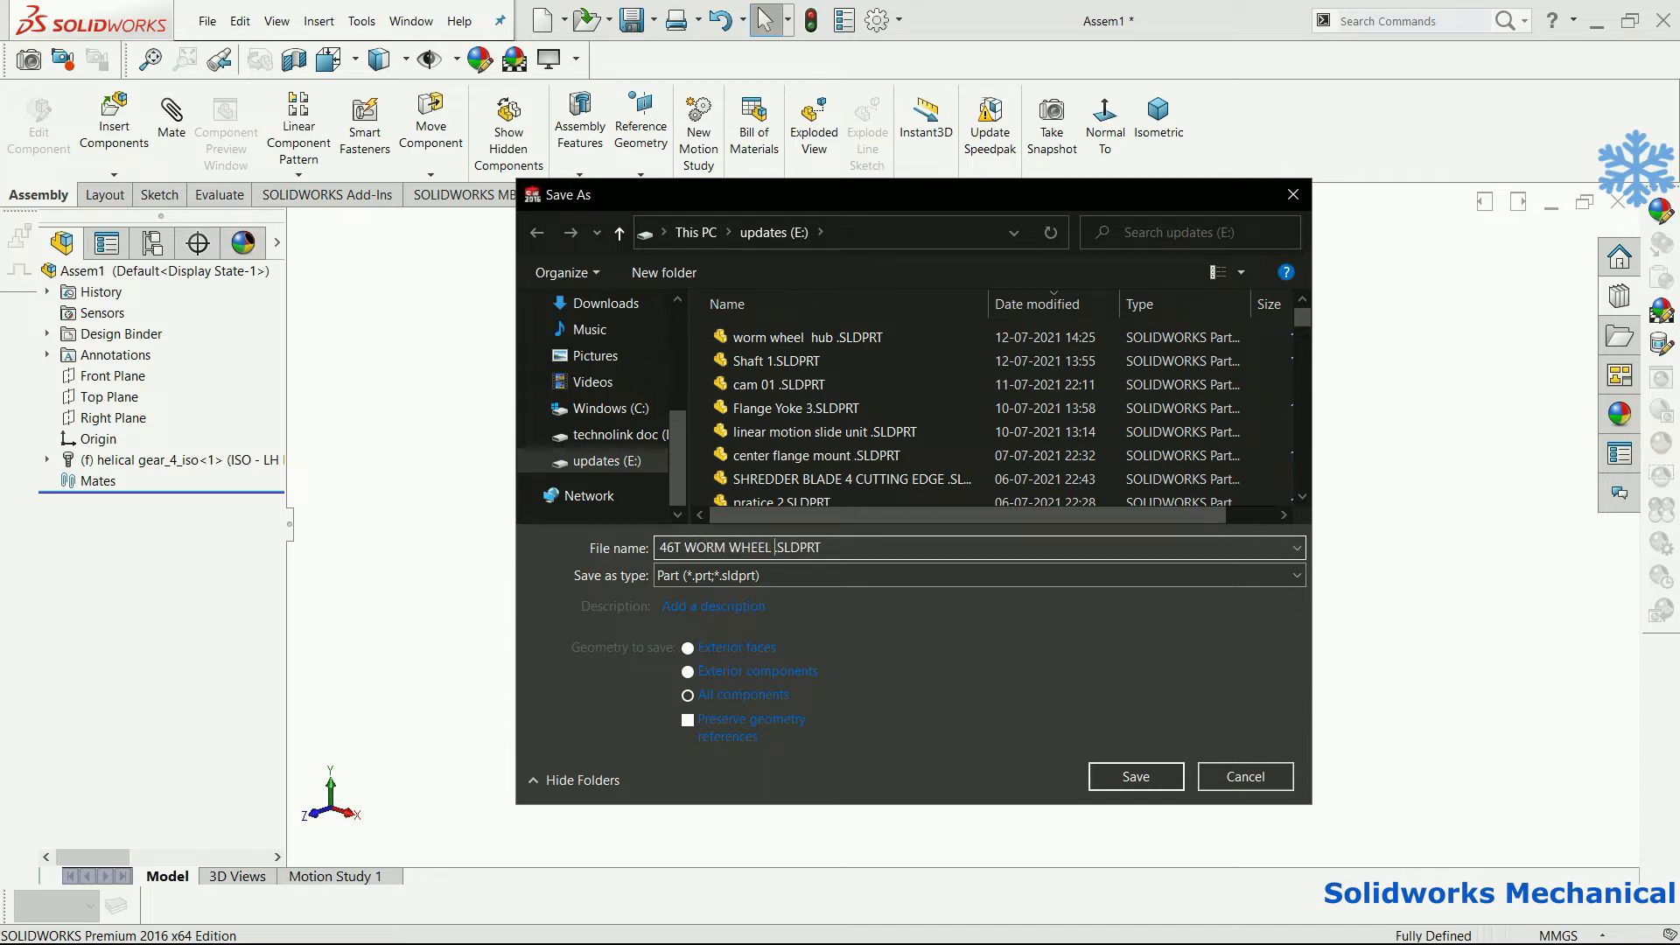
{"action": "left_click", "coordinate": [1138, 771]}
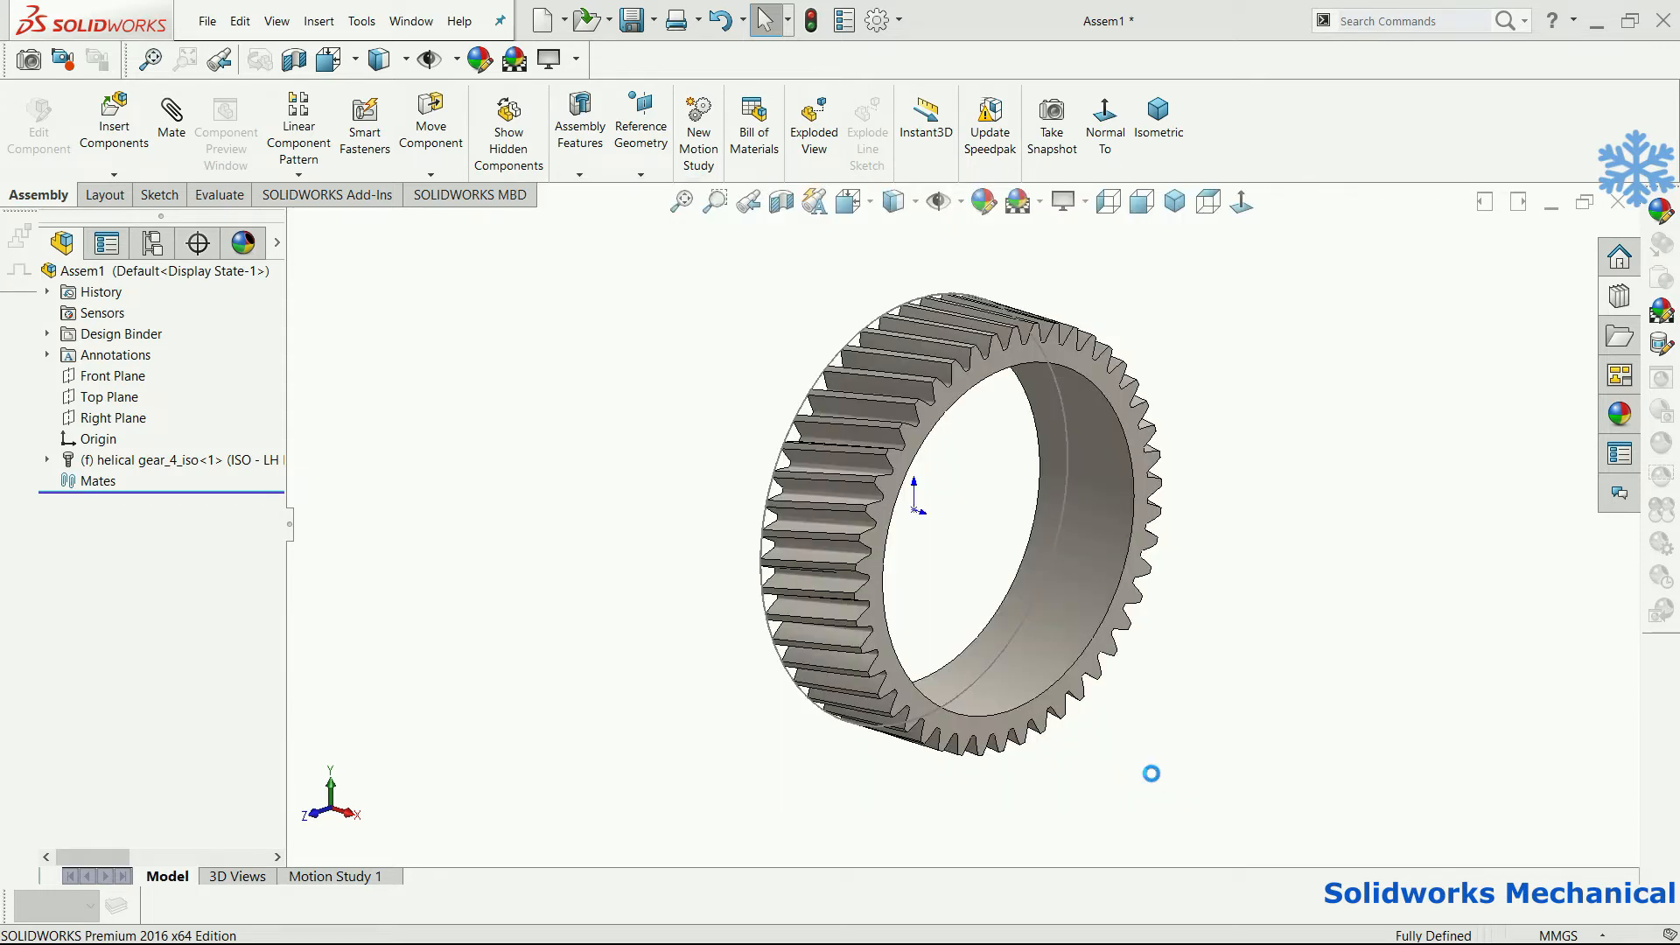
- Close the gear assembly and create a new assembly document
{"action": "left_click", "coordinate": [1618, 203]}
{"action": "left_click", "coordinate": [746, 511]}
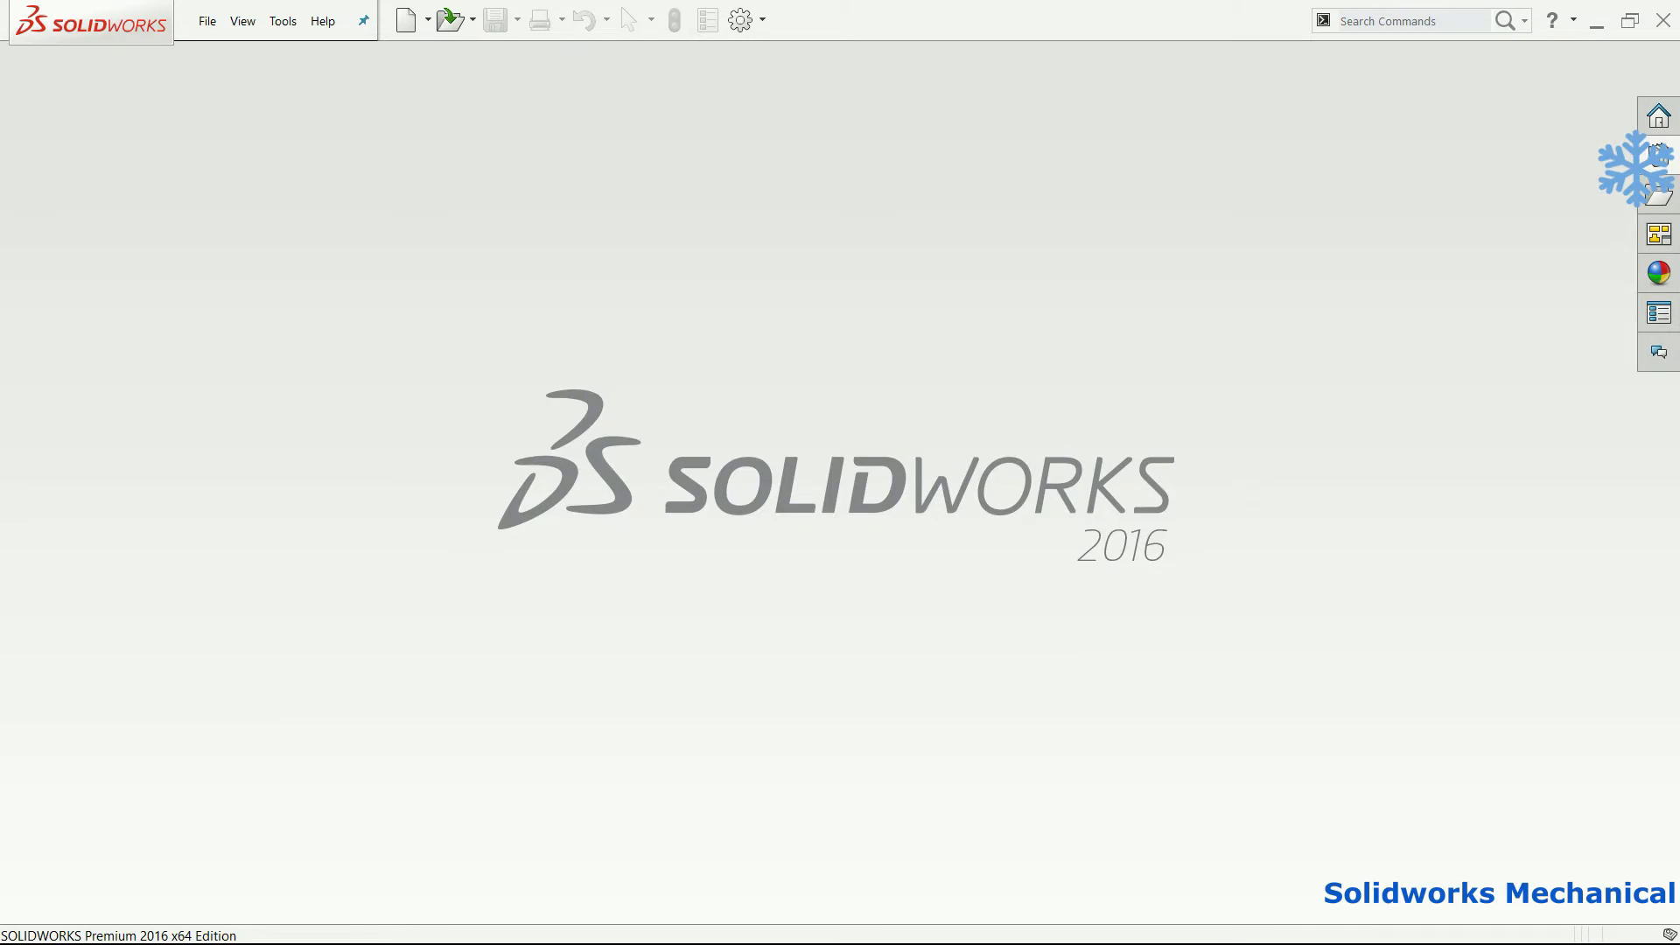
{"action": "left_click", "coordinate": [207, 21]}
{"action": "left_click", "coordinate": [218, 51]}
{"action": "left_click", "coordinate": [443, 345]}
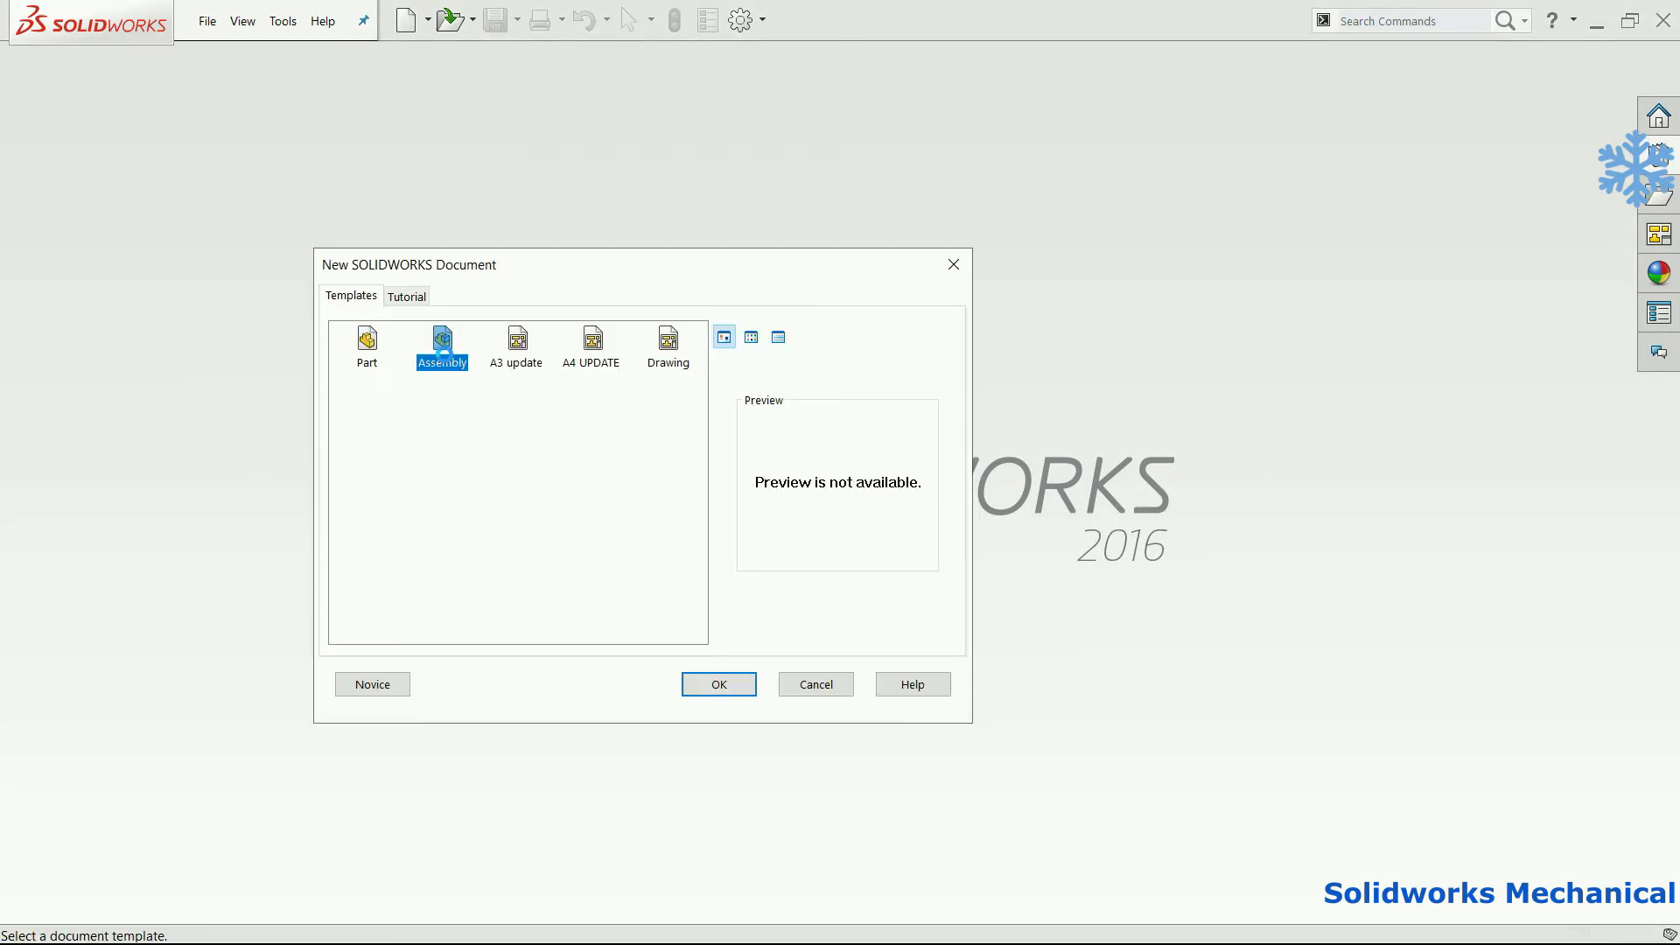
{"action": "double_click", "coordinate": [443, 348]}
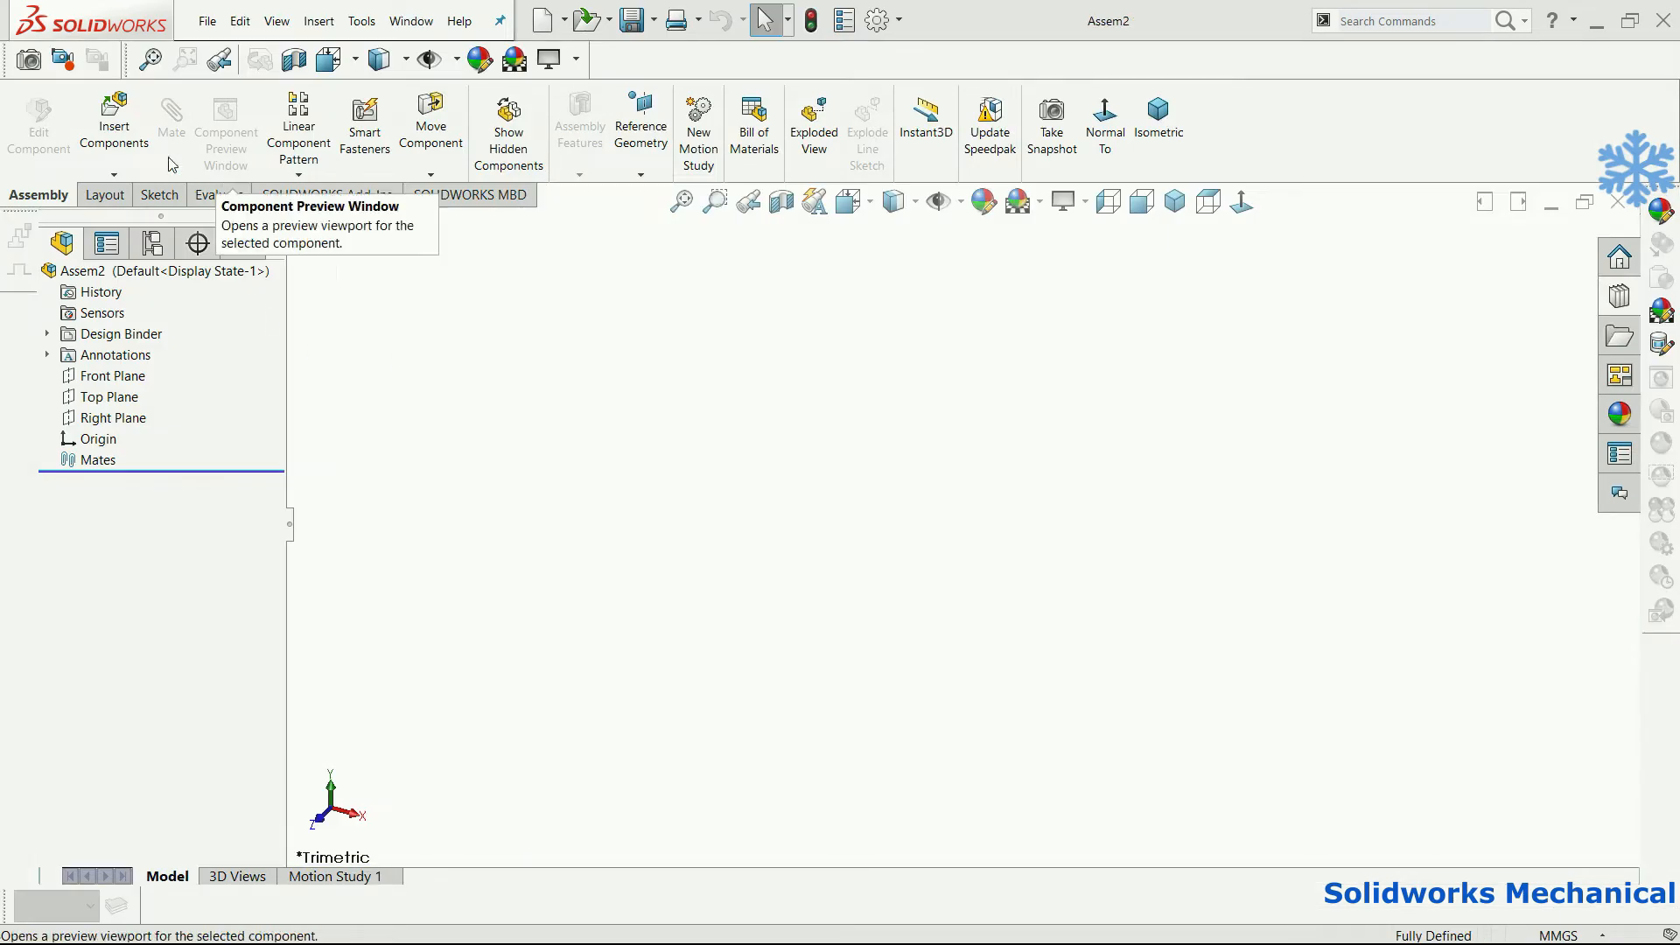
- Insert the 46T WORM WHEEL part into the new assembly, placing it freely in the view
{"action": "left_click", "coordinate": [109, 133]}
{"action": "left_click", "coordinate": [147, 683]}
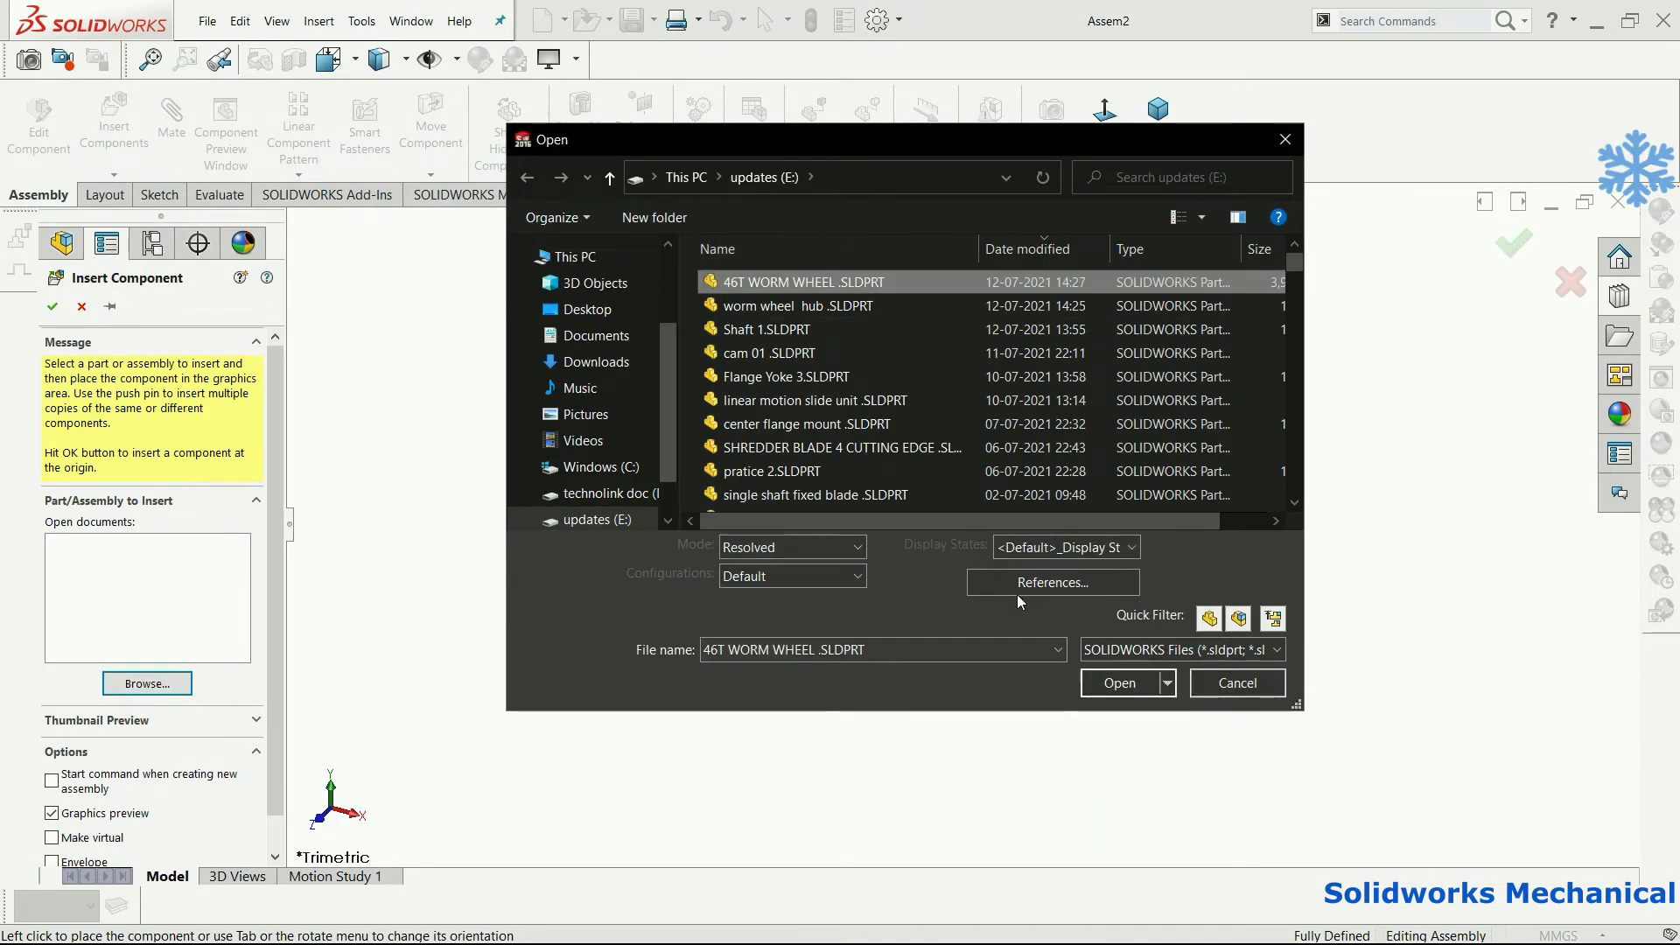
{"action": "left_click", "coordinate": [1119, 682]}
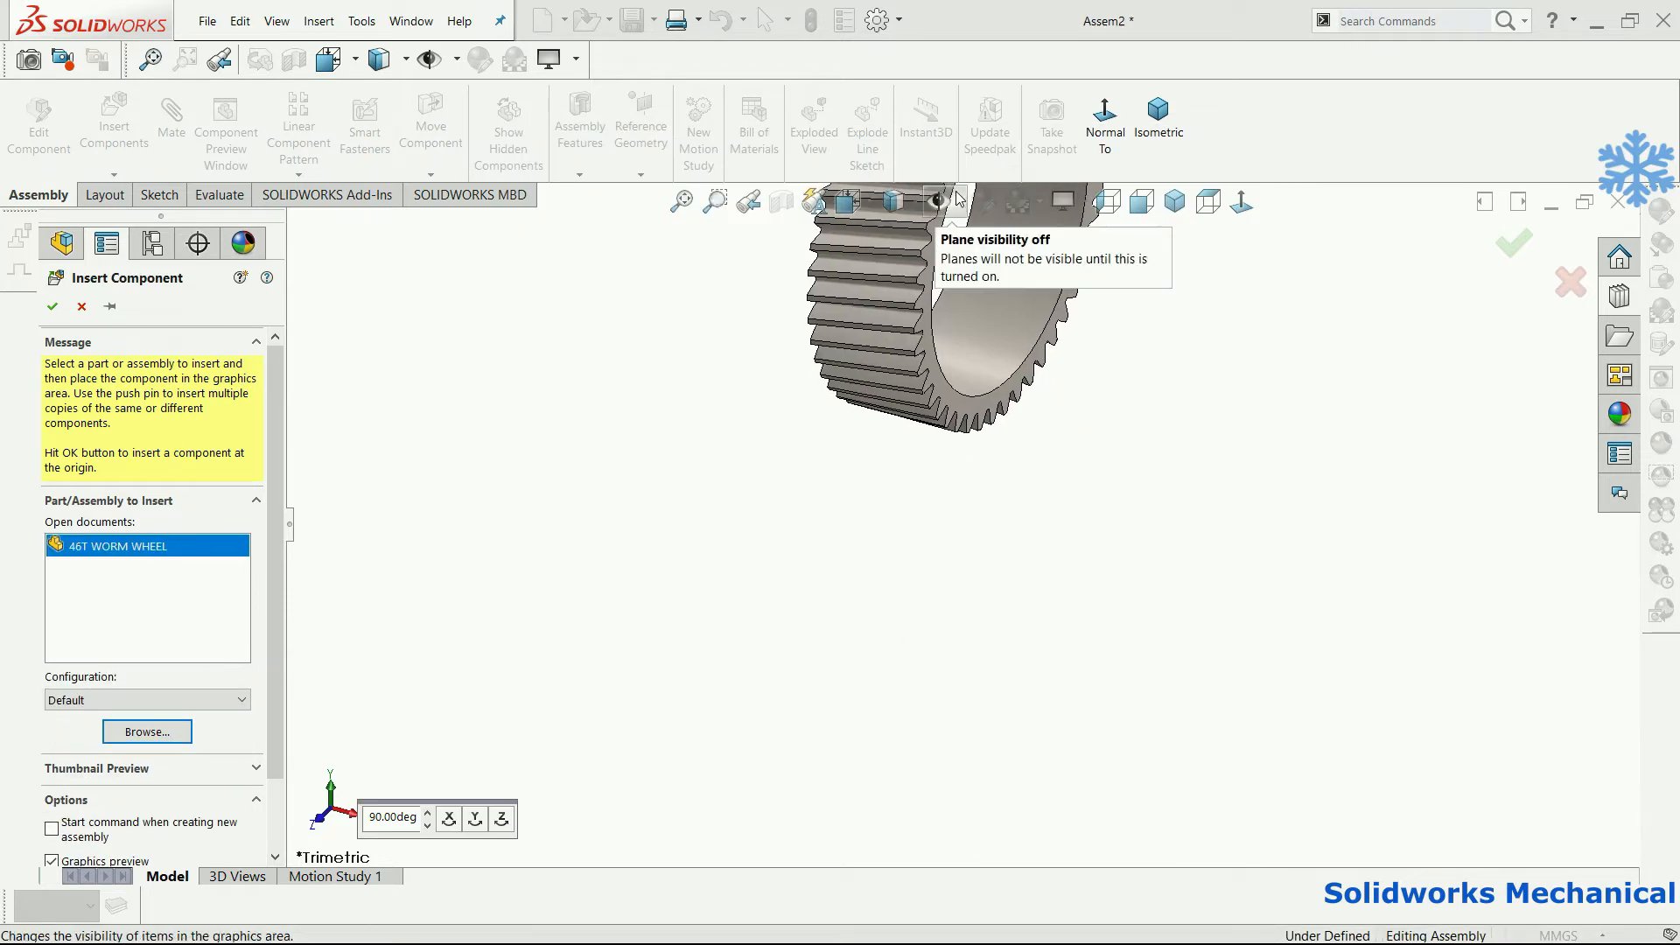
{"action": "left_click", "coordinate": [959, 199]}
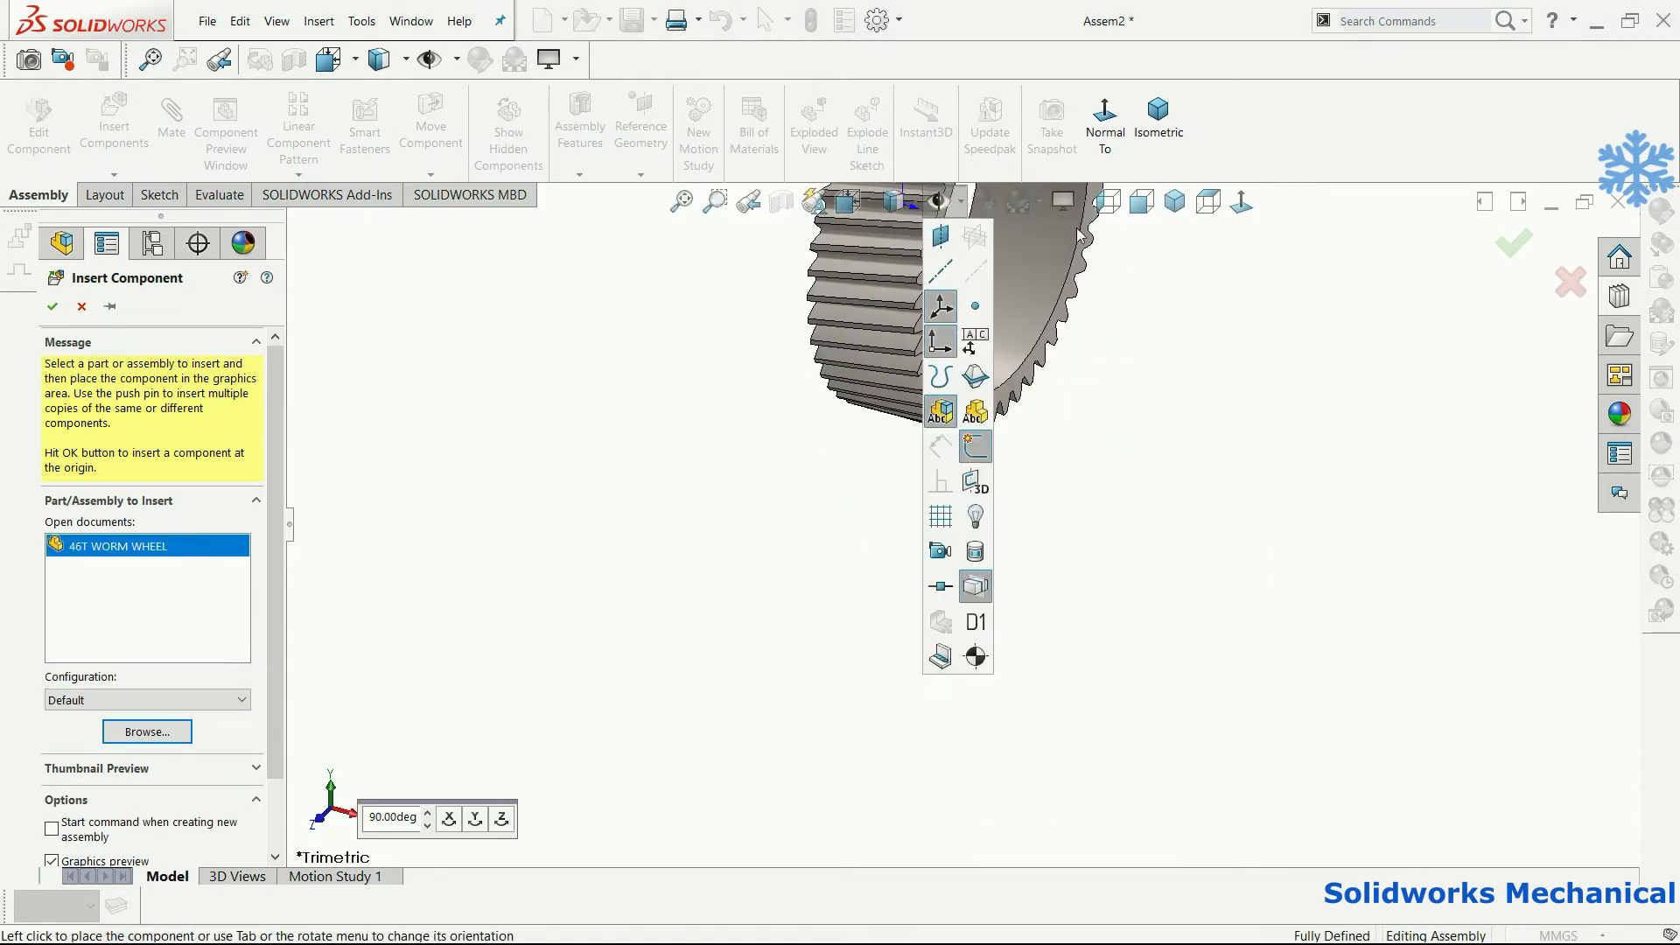
{"action": "left_click", "coordinate": [1153, 613]}
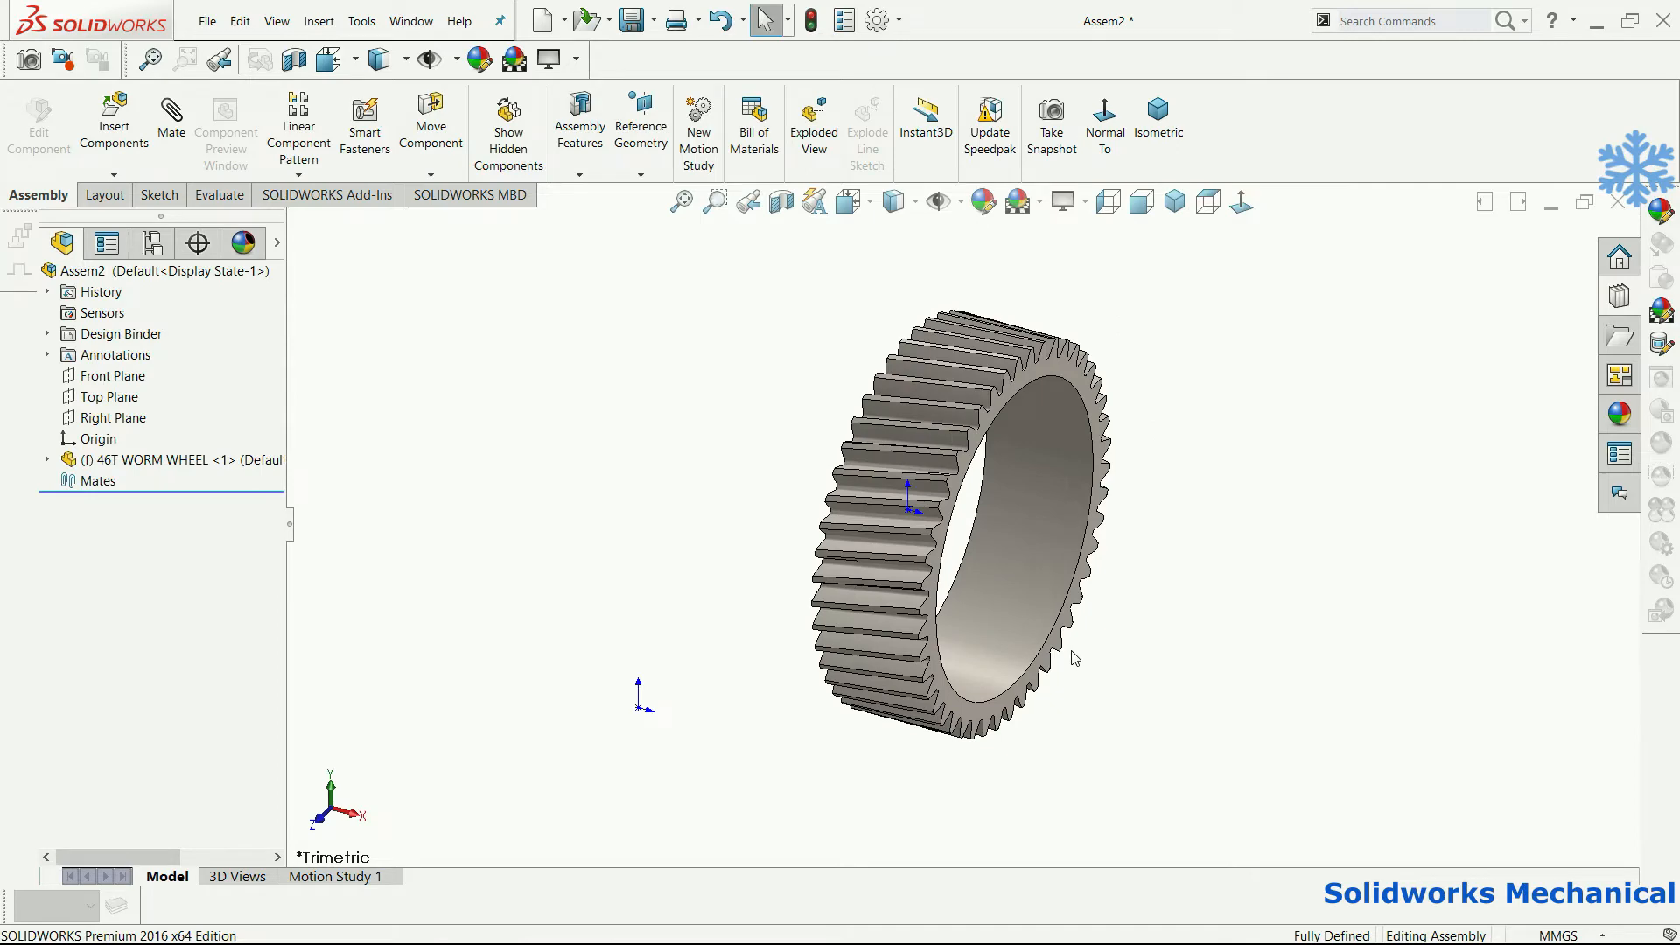
- Insert the worm wheel hub part into the assembly at the assembly origin
{"action": "left_click", "coordinate": [114, 122]}
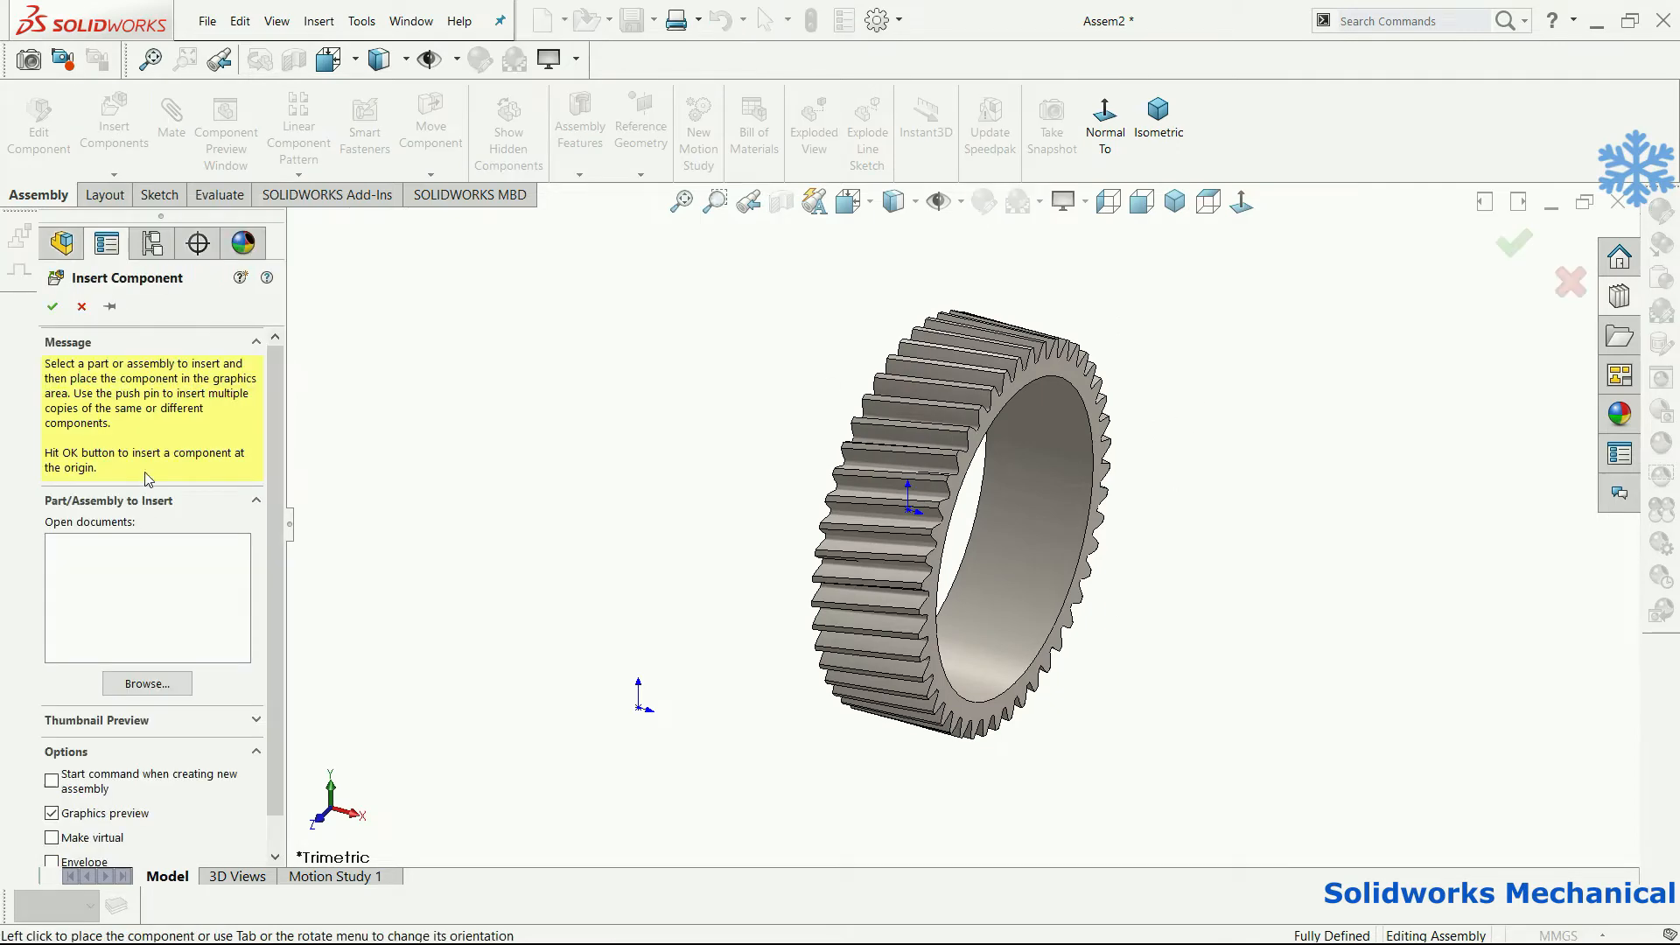
{"action": "left_click", "coordinate": [147, 683]}
{"action": "left_click", "coordinate": [854, 306]}
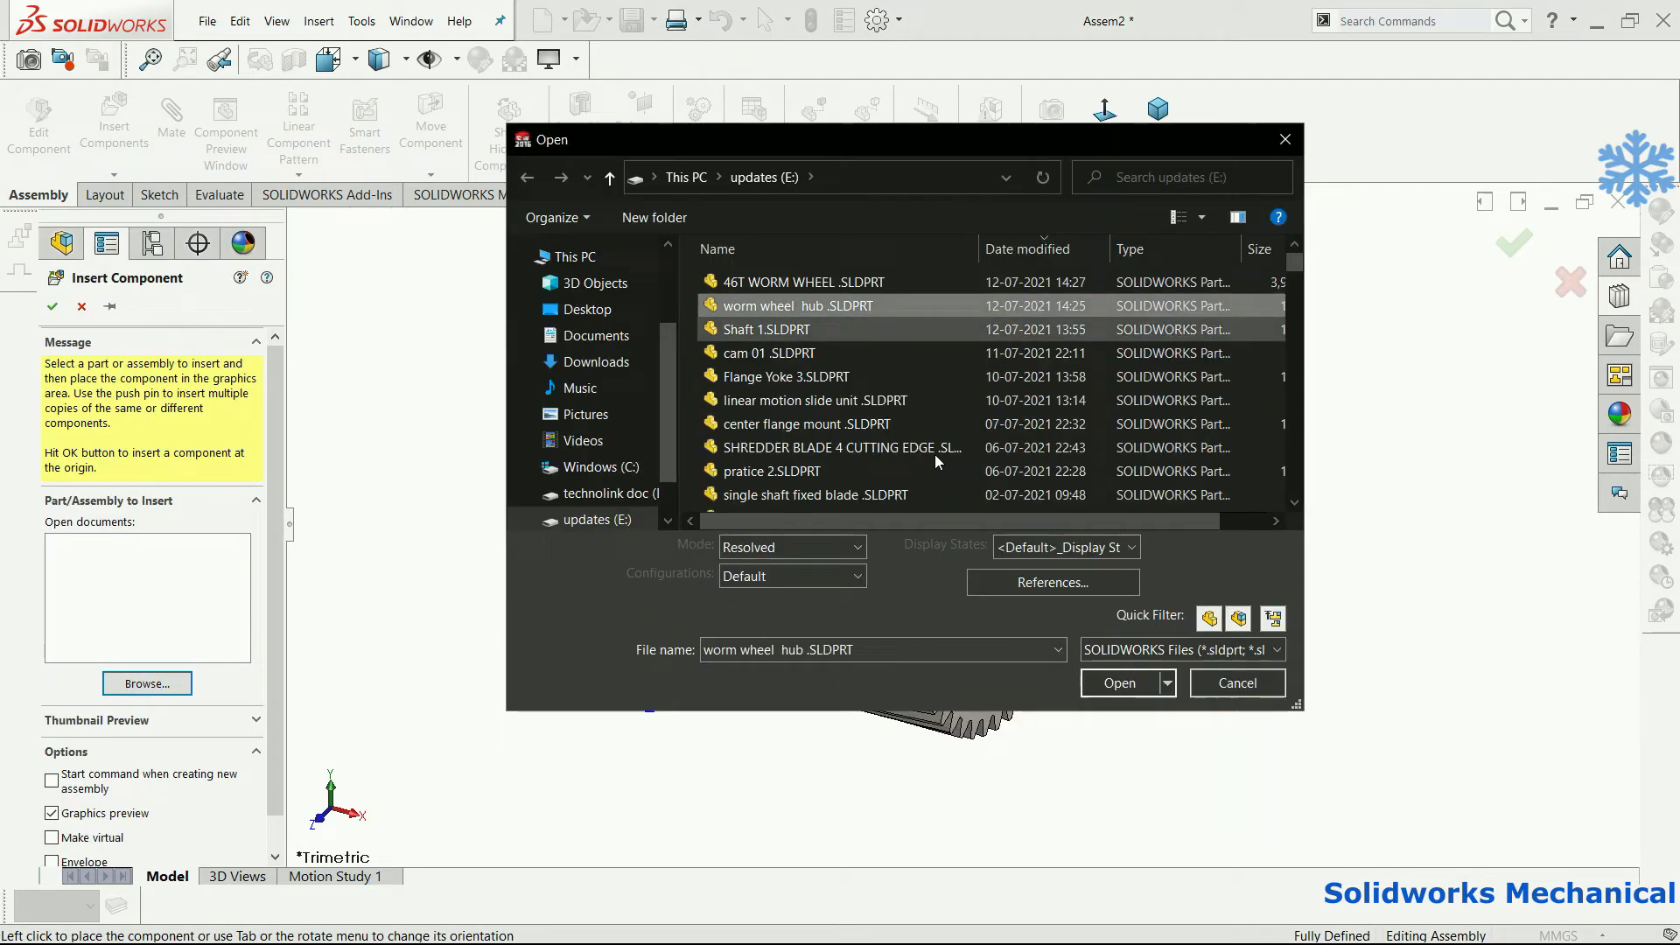
{"action": "left_click", "coordinate": [1110, 688]}
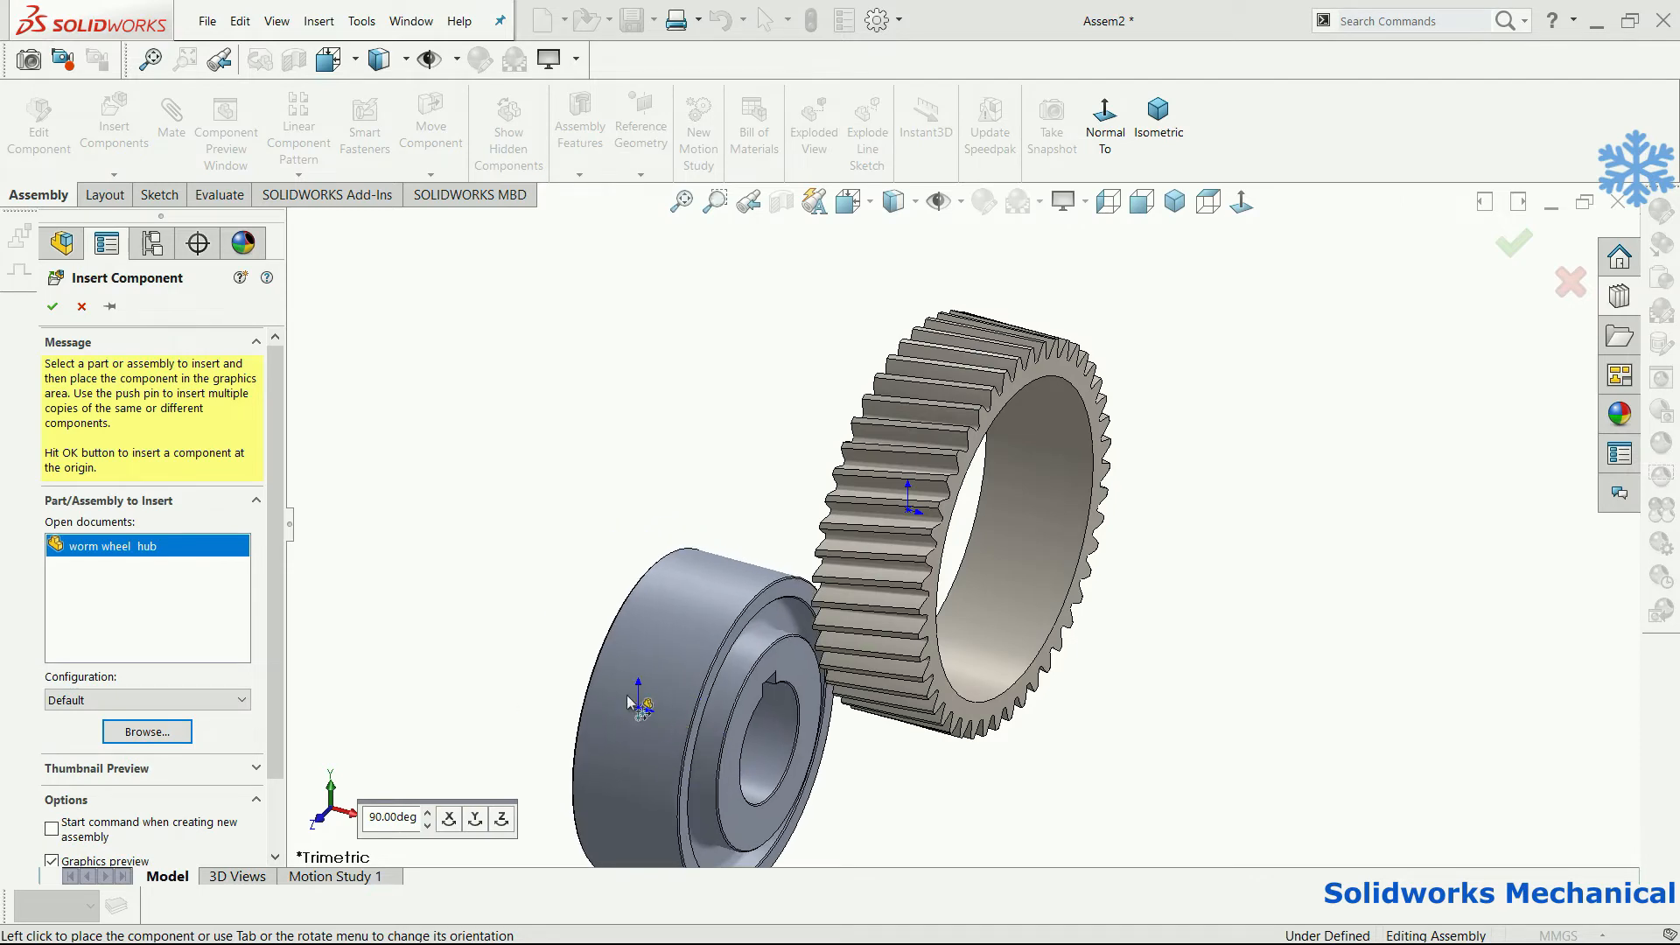
{"action": "left_click", "coordinate": [1022, 401]}
- Try to mate the gear's inner bore face with the hub's outer cylindrical face
{"action": "left_click", "coordinate": [1063, 483]}
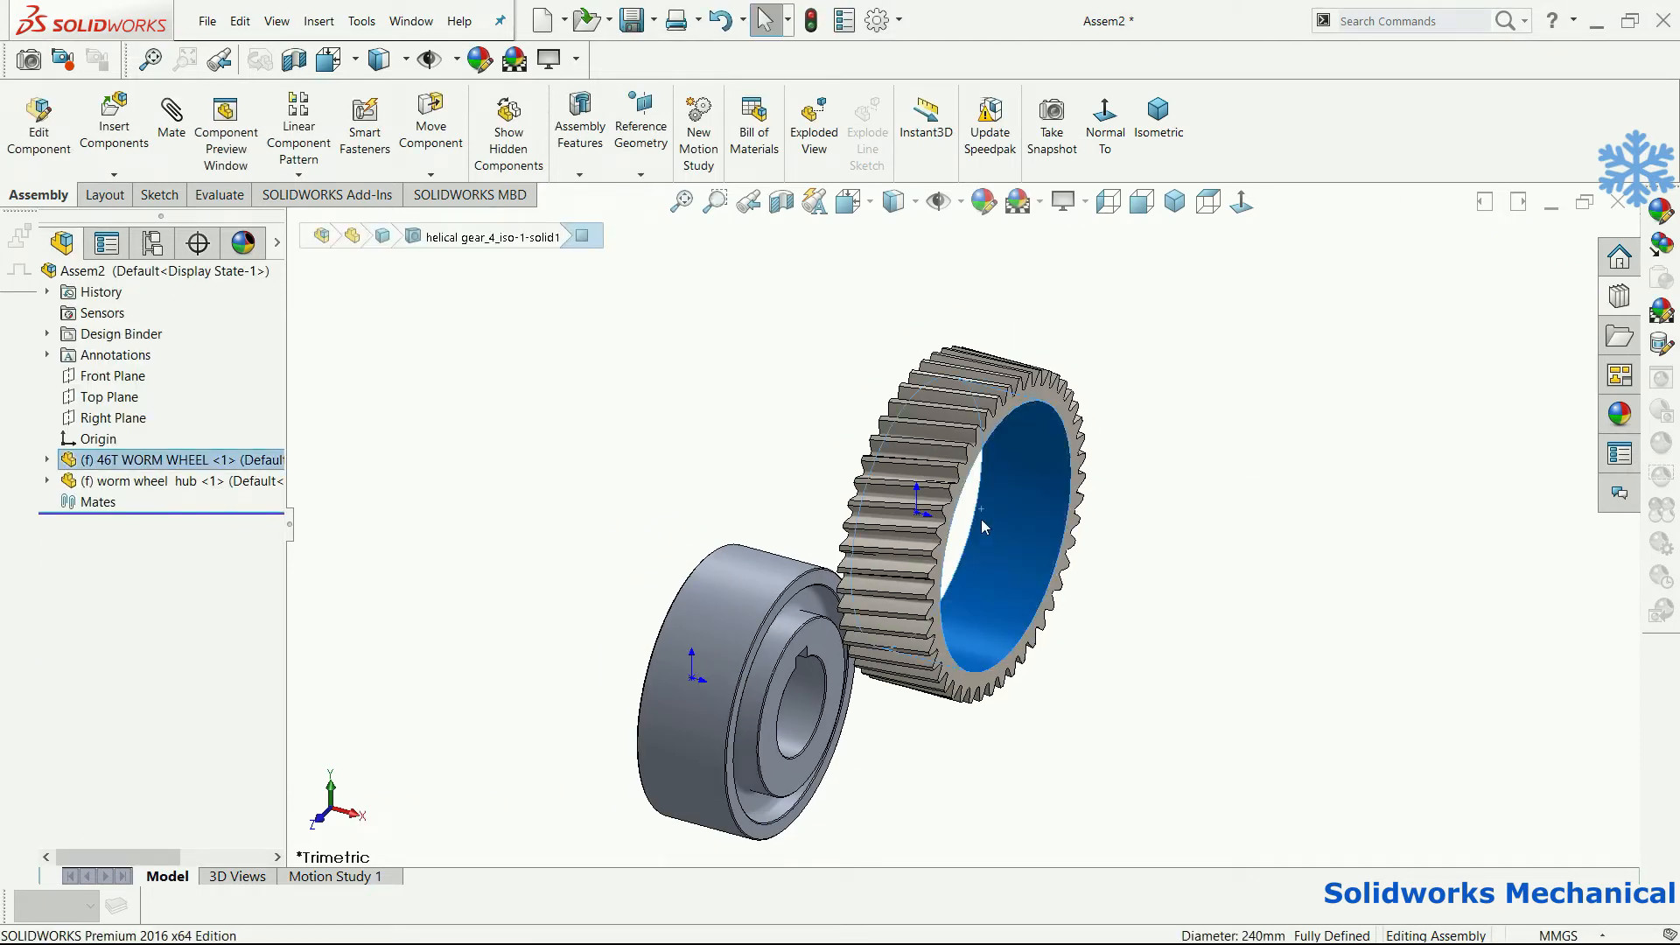
{"action": "left_click", "coordinate": [171, 118]}
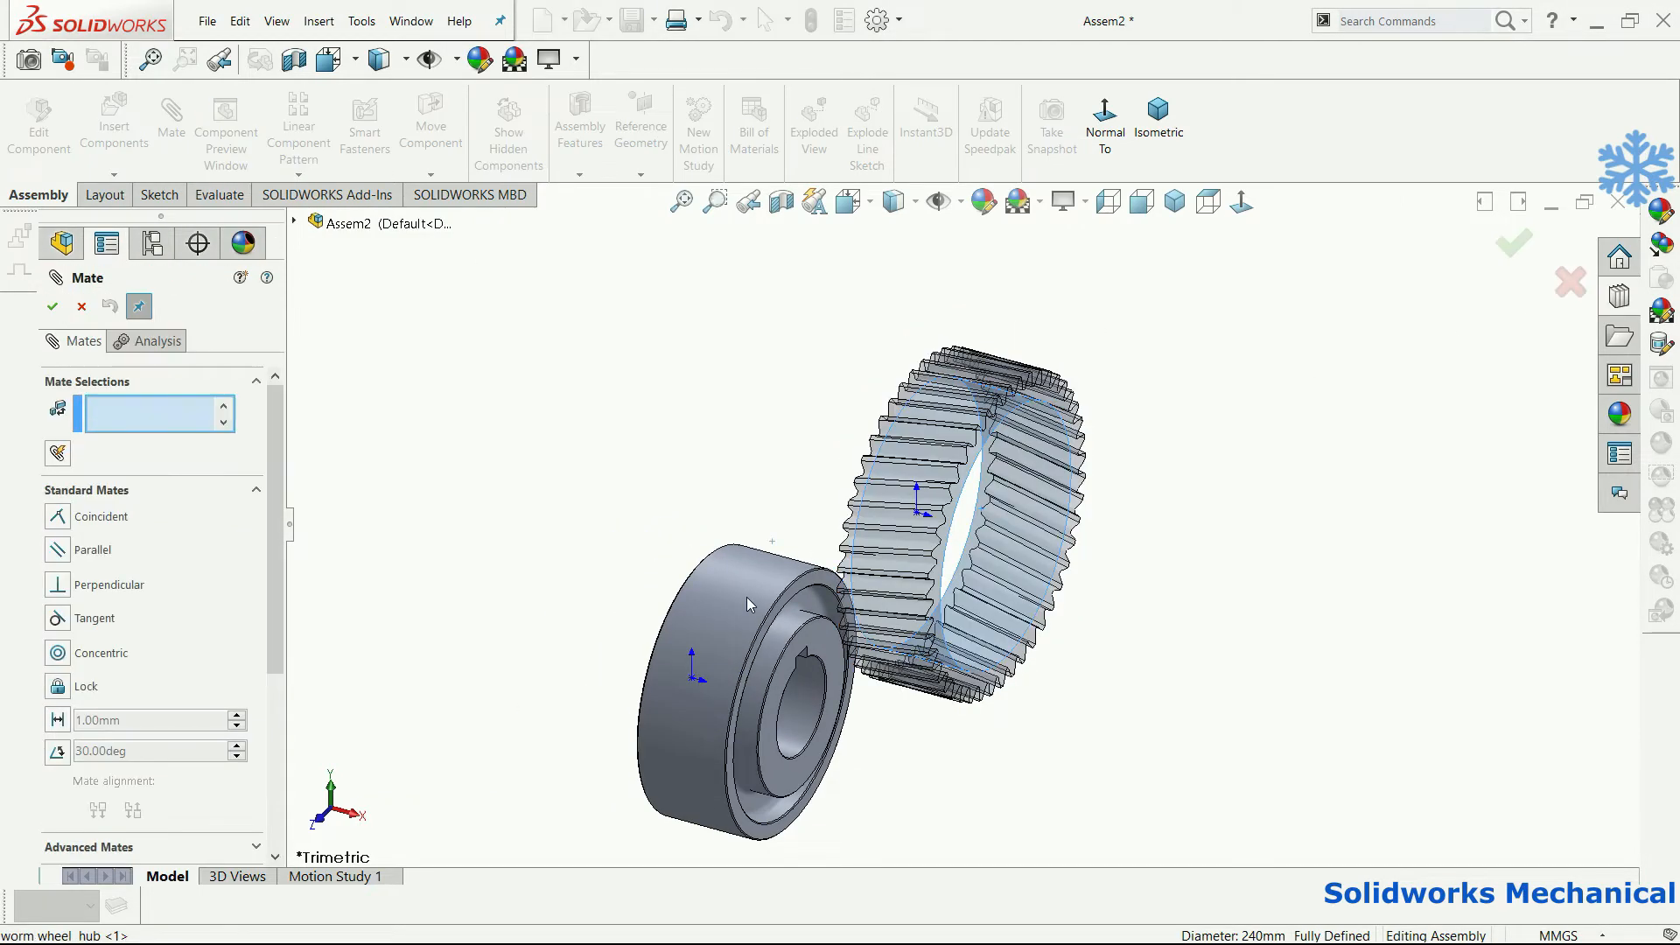
{"action": "left_click", "coordinate": [747, 597]}
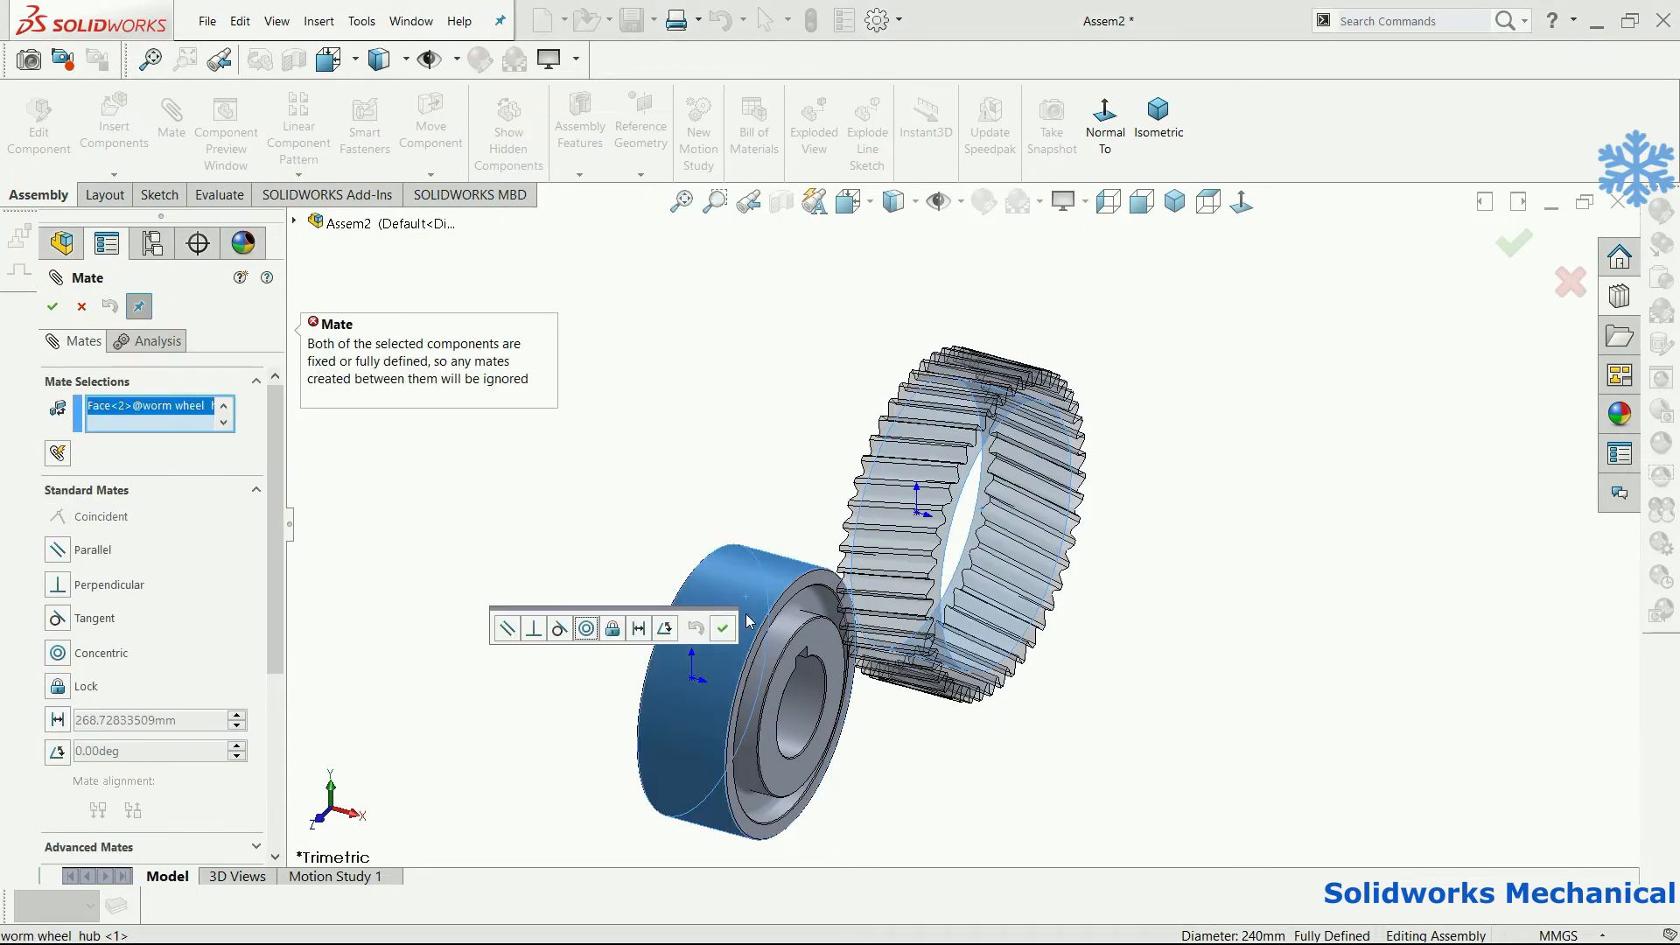
{"action": "left_click", "coordinate": [82, 306]}
- Float the 46T WORM WHEEL component and mate its bore concentric with the hub's outer cylindrical face
{"action": "left_click", "coordinate": [1006, 525]}
{"action": "right_click", "coordinate": [1012, 534]}
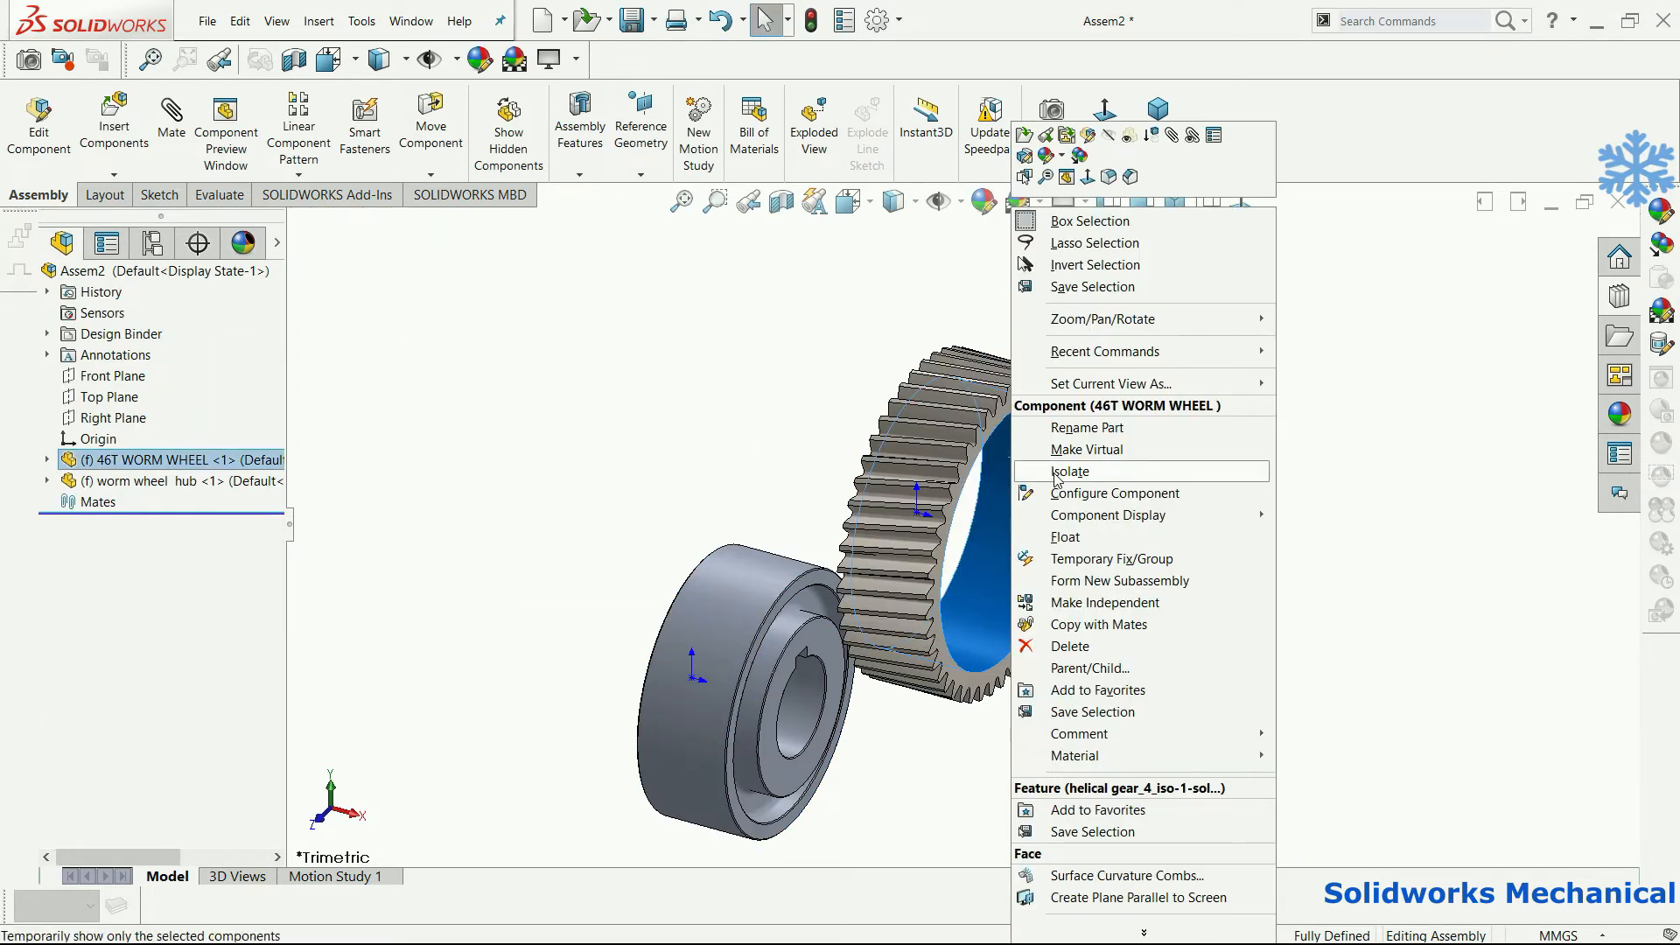
{"action": "left_click", "coordinate": [1065, 538]}
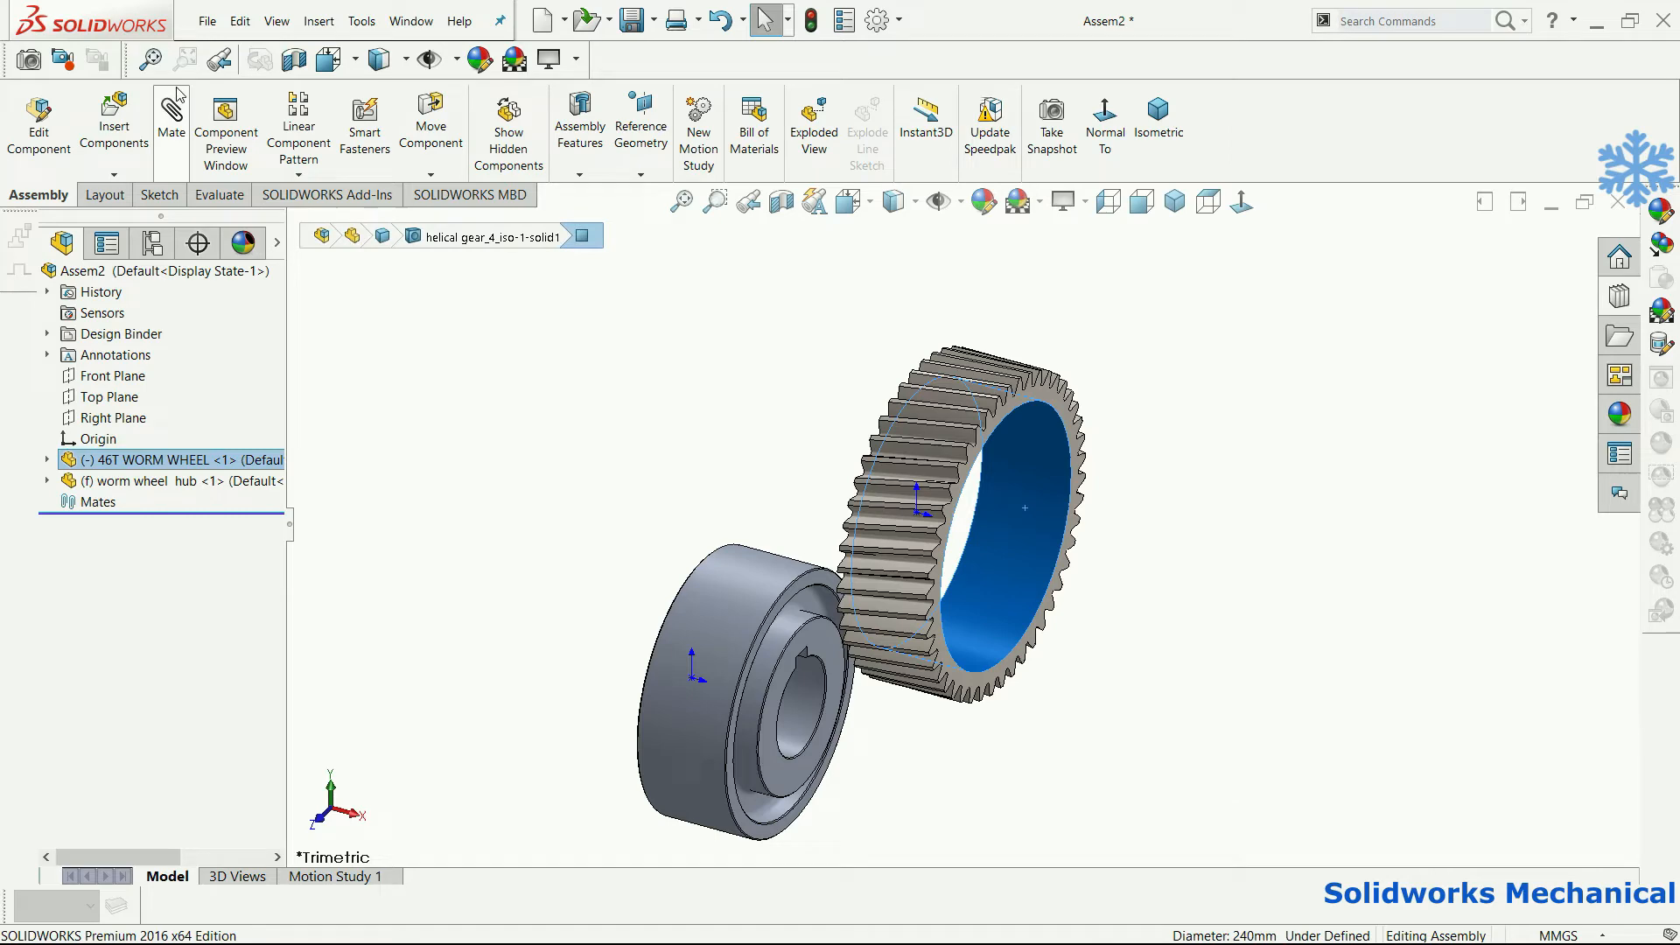
{"action": "left_click", "coordinate": [737, 614]}
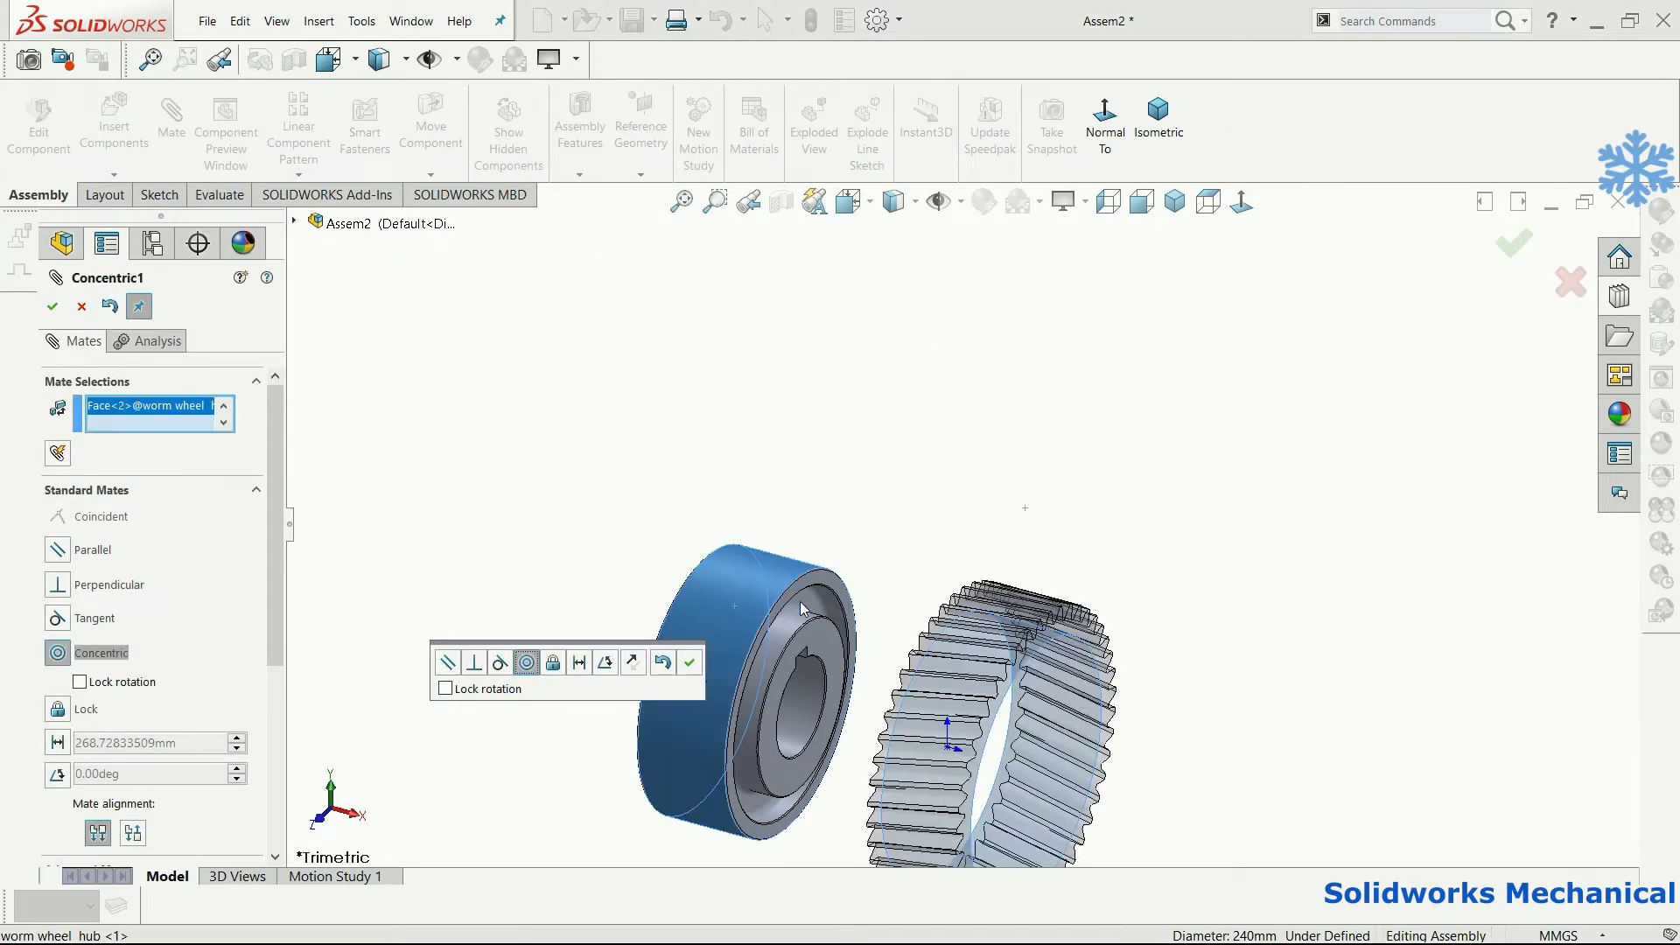
{"action": "key", "text": "Return"}
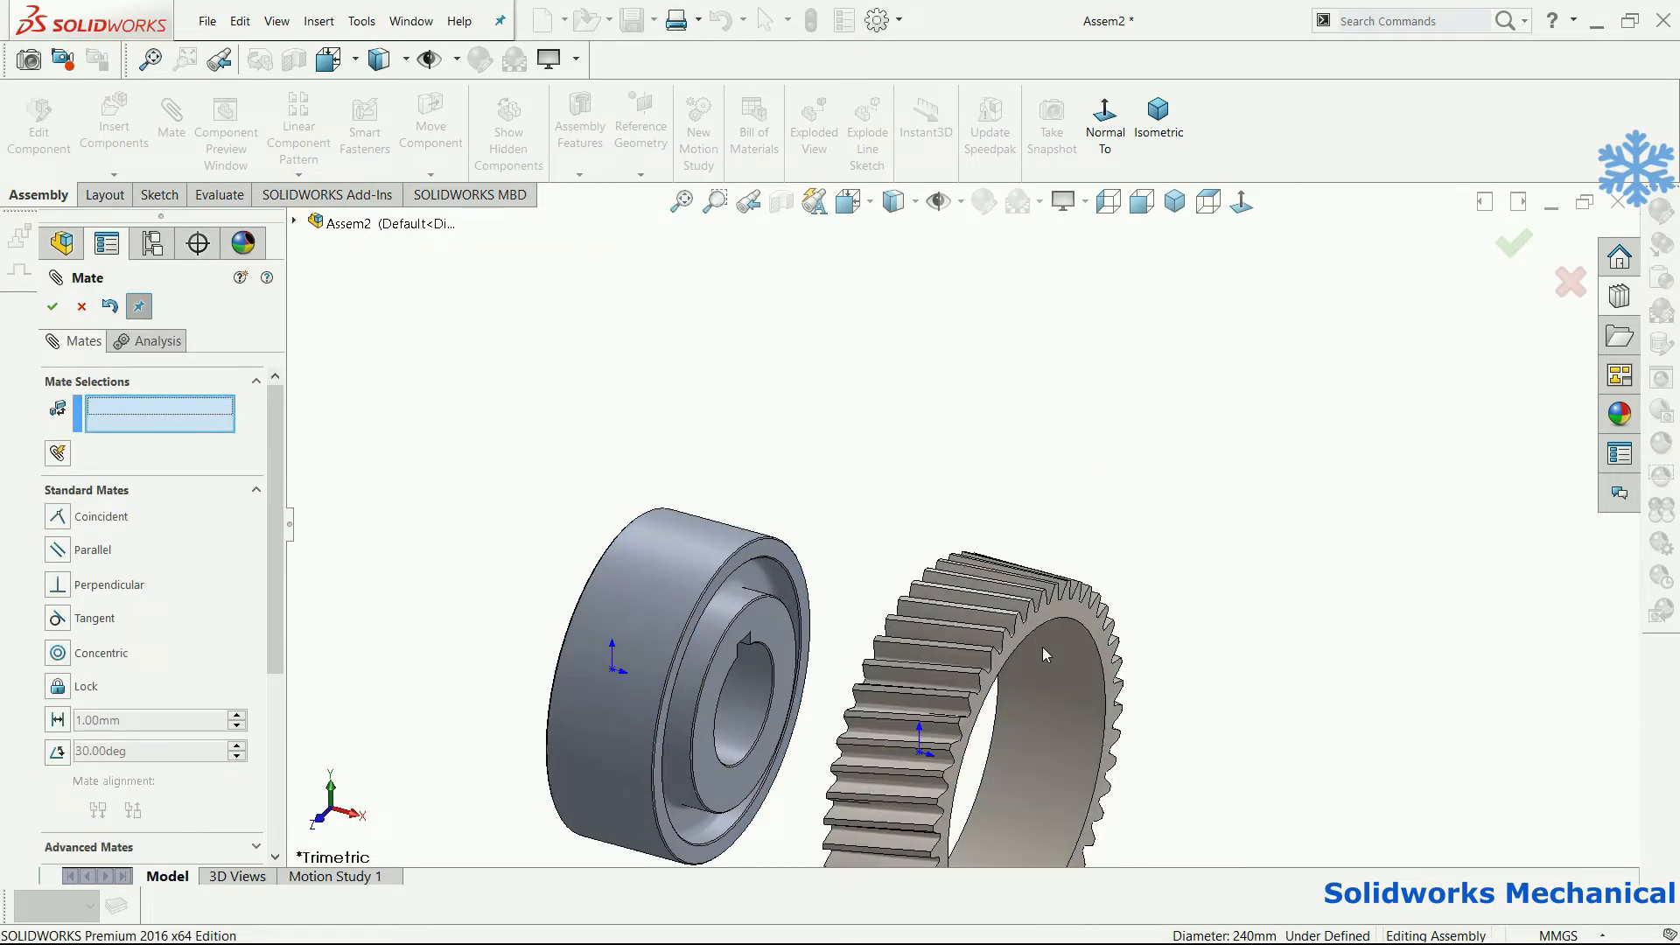
- Mate the toothed gear's side face coincident with the hub's outer rim end face and finish the mating
{"action": "left_click", "coordinate": [1036, 621]}
{"action": "scroll", "coordinate": [630, 579], "scroll_direction": "down", "scroll_amount": 3}
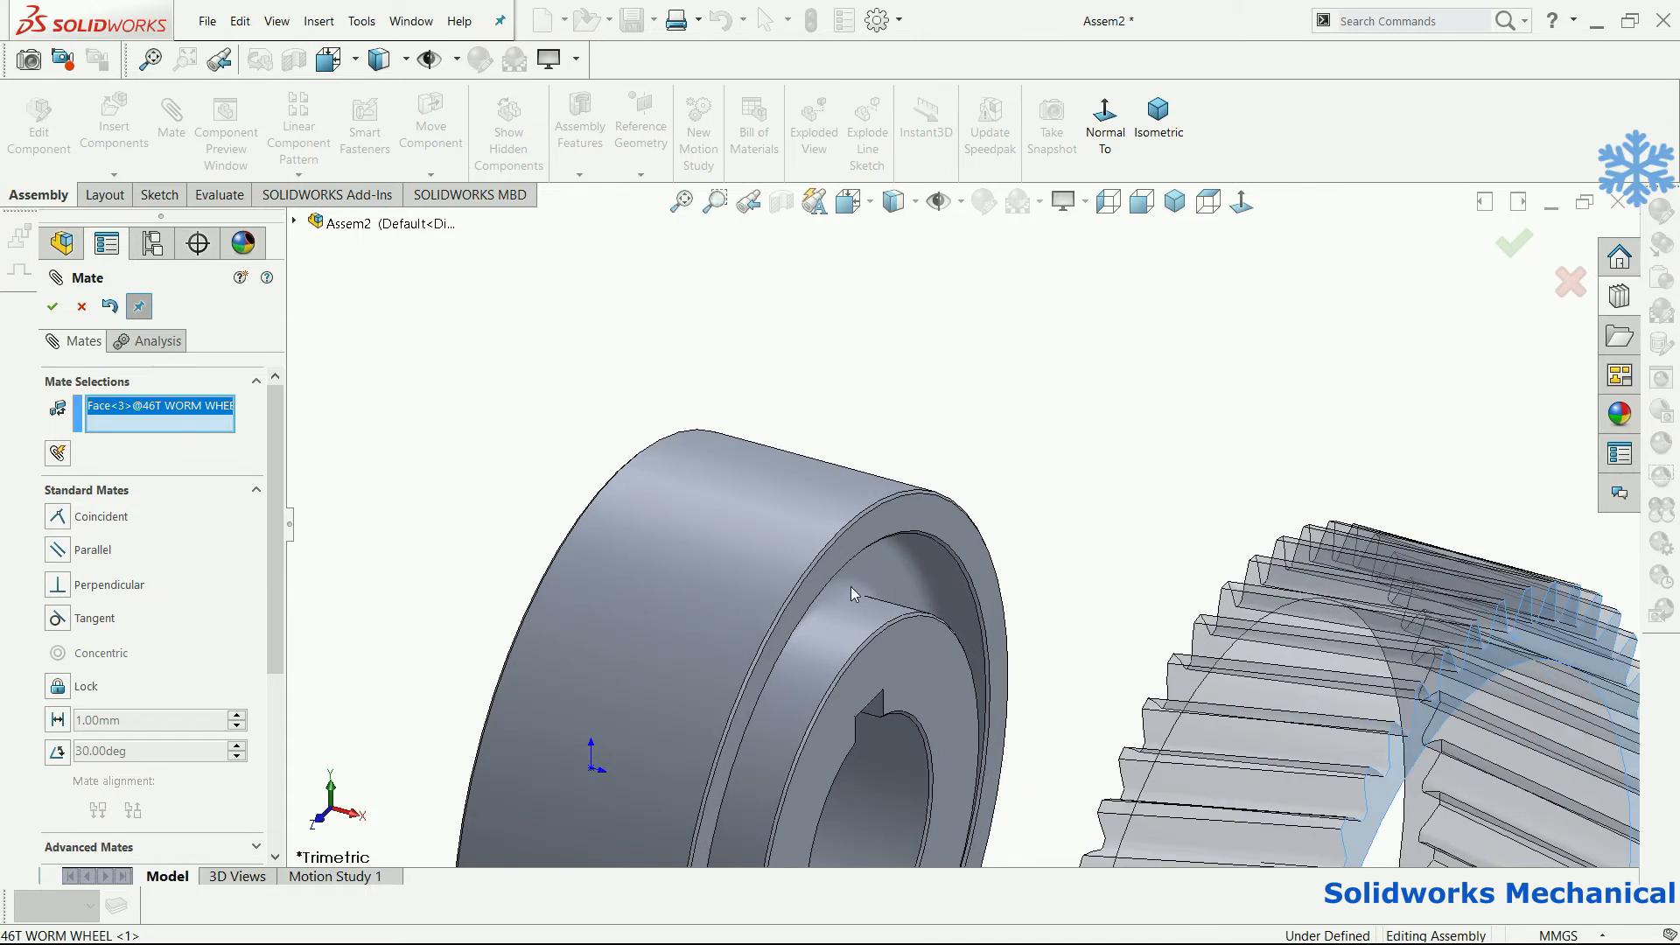
{"action": "left_click", "coordinate": [855, 553]}
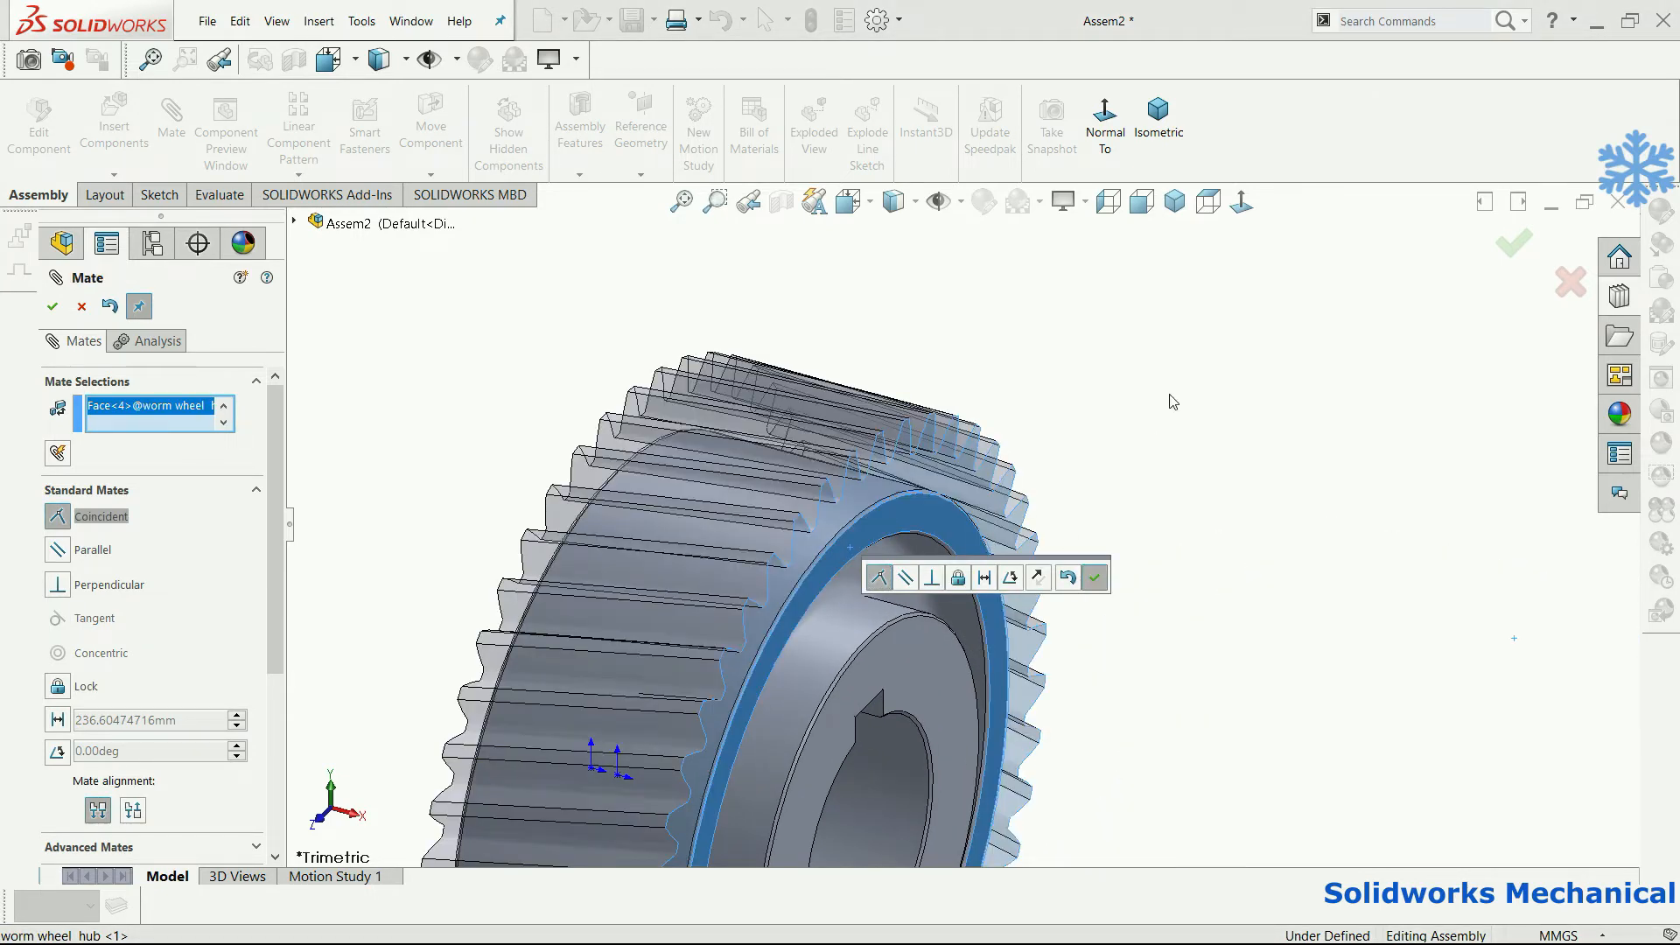
{"action": "key", "text": "Return"}
{"action": "key", "text": "f"}
{"action": "middle_click_drag", "start_coordinate": [1235, 370], "coordinate": [1075, 302]}
{"action": "scroll", "coordinate": [954, 385], "scroll_direction": "down", "scroll_amount": 5}
{"action": "middle_click_drag", "start_coordinate": [958, 387], "coordinate": [1163, 459]}
{"action": "scroll", "coordinate": [1057, 484], "scroll_direction": "up", "scroll_amount": 1}
{"action": "middle_click_drag", "start_coordinate": [1057, 483], "coordinate": [1094, 490]}
{"action": "scroll", "coordinate": [866, 469], "scroll_direction": "up", "scroll_amount": 1}
{"action": "left_click", "coordinate": [1516, 246]}
{"action": "key", "text": "f"}
{"action": "middle_click_drag", "start_coordinate": [1173, 393], "coordinate": [1048, 390]}
- Try to apply a standard yellow colour to the 46T WORM WHEEL at part document level
{"action": "left_click", "coordinate": [1048, 390]}
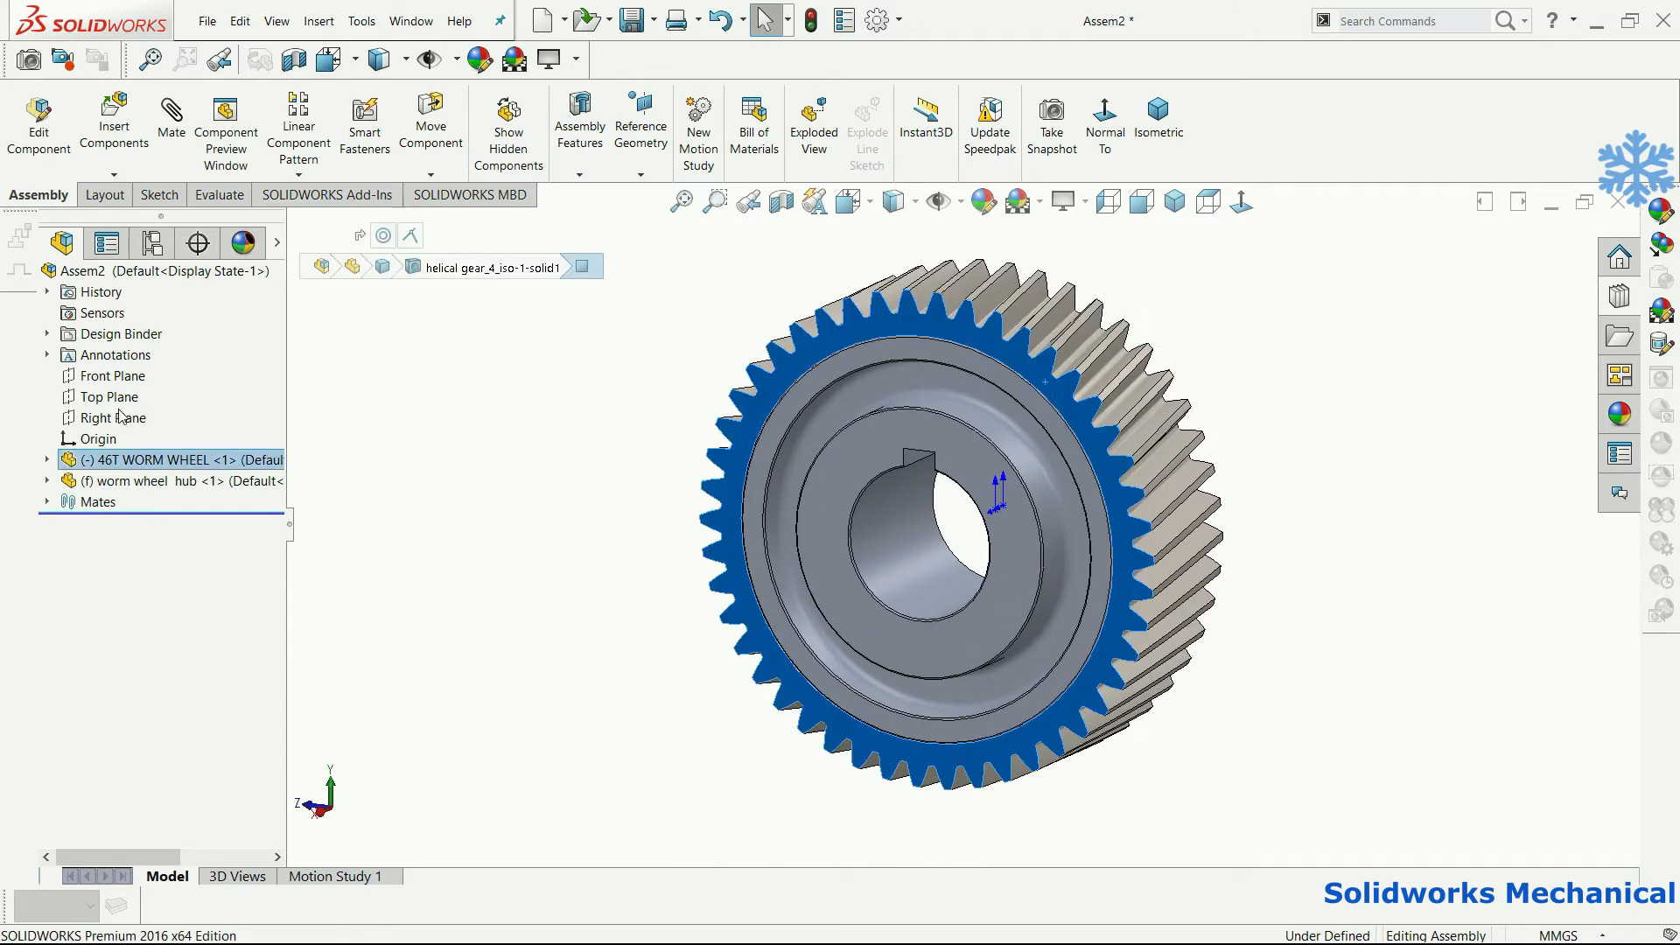
{"action": "right_click", "coordinate": [96, 459]}
{"action": "left_click", "coordinate": [184, 329]}
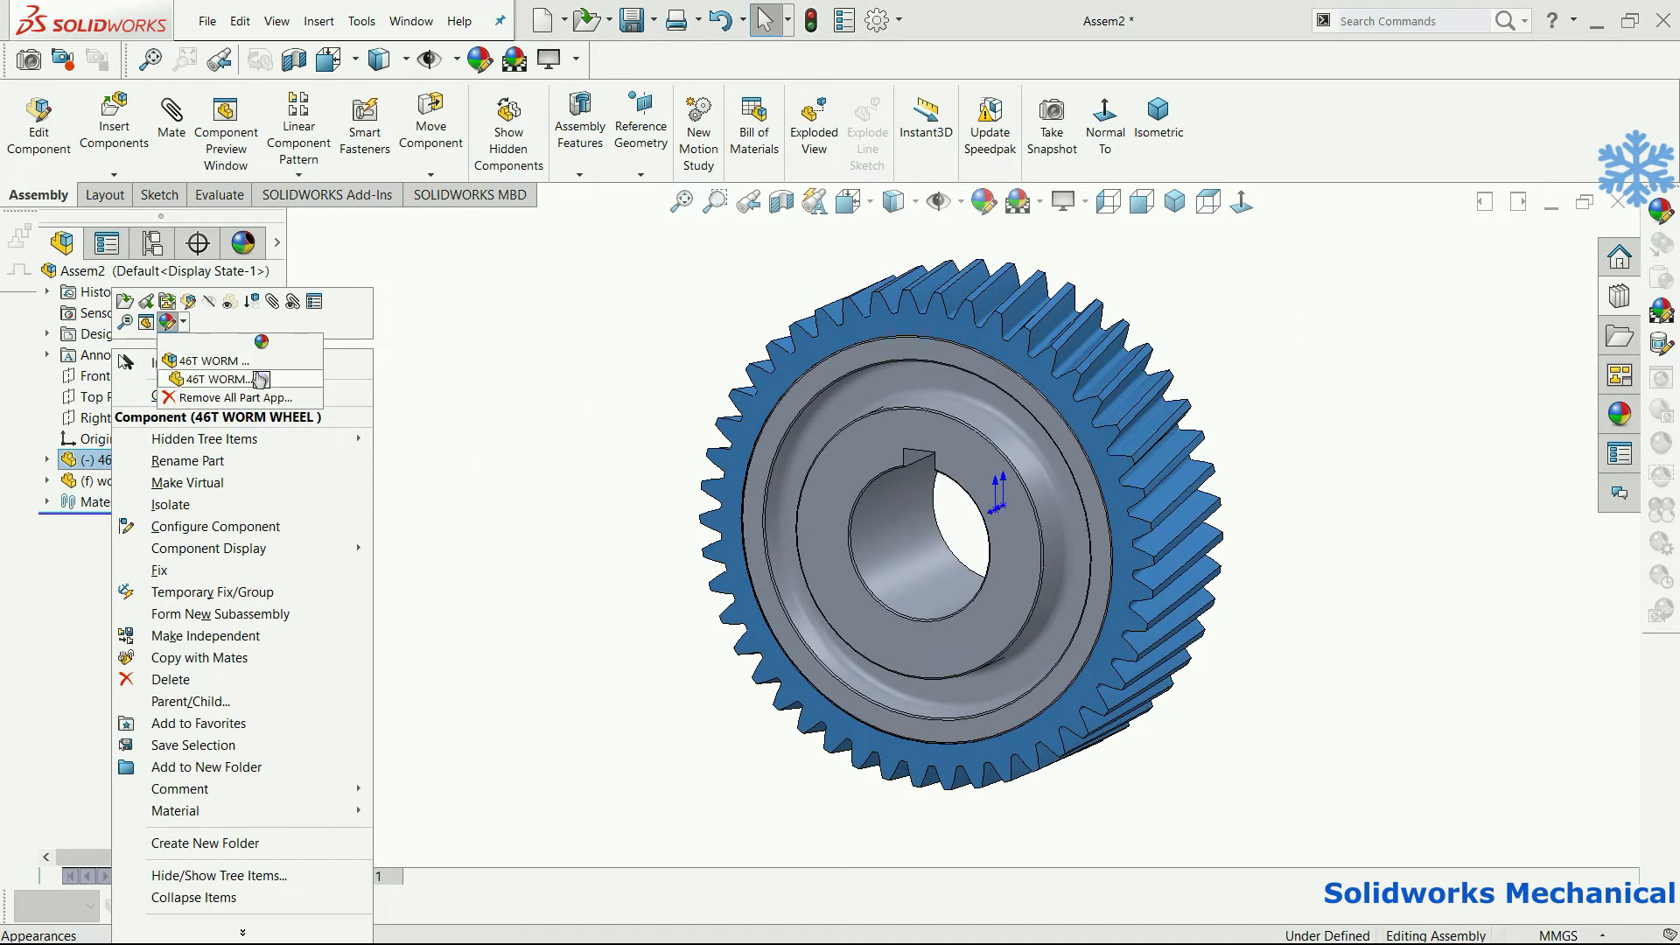
{"action": "left_click", "coordinate": [260, 379]}
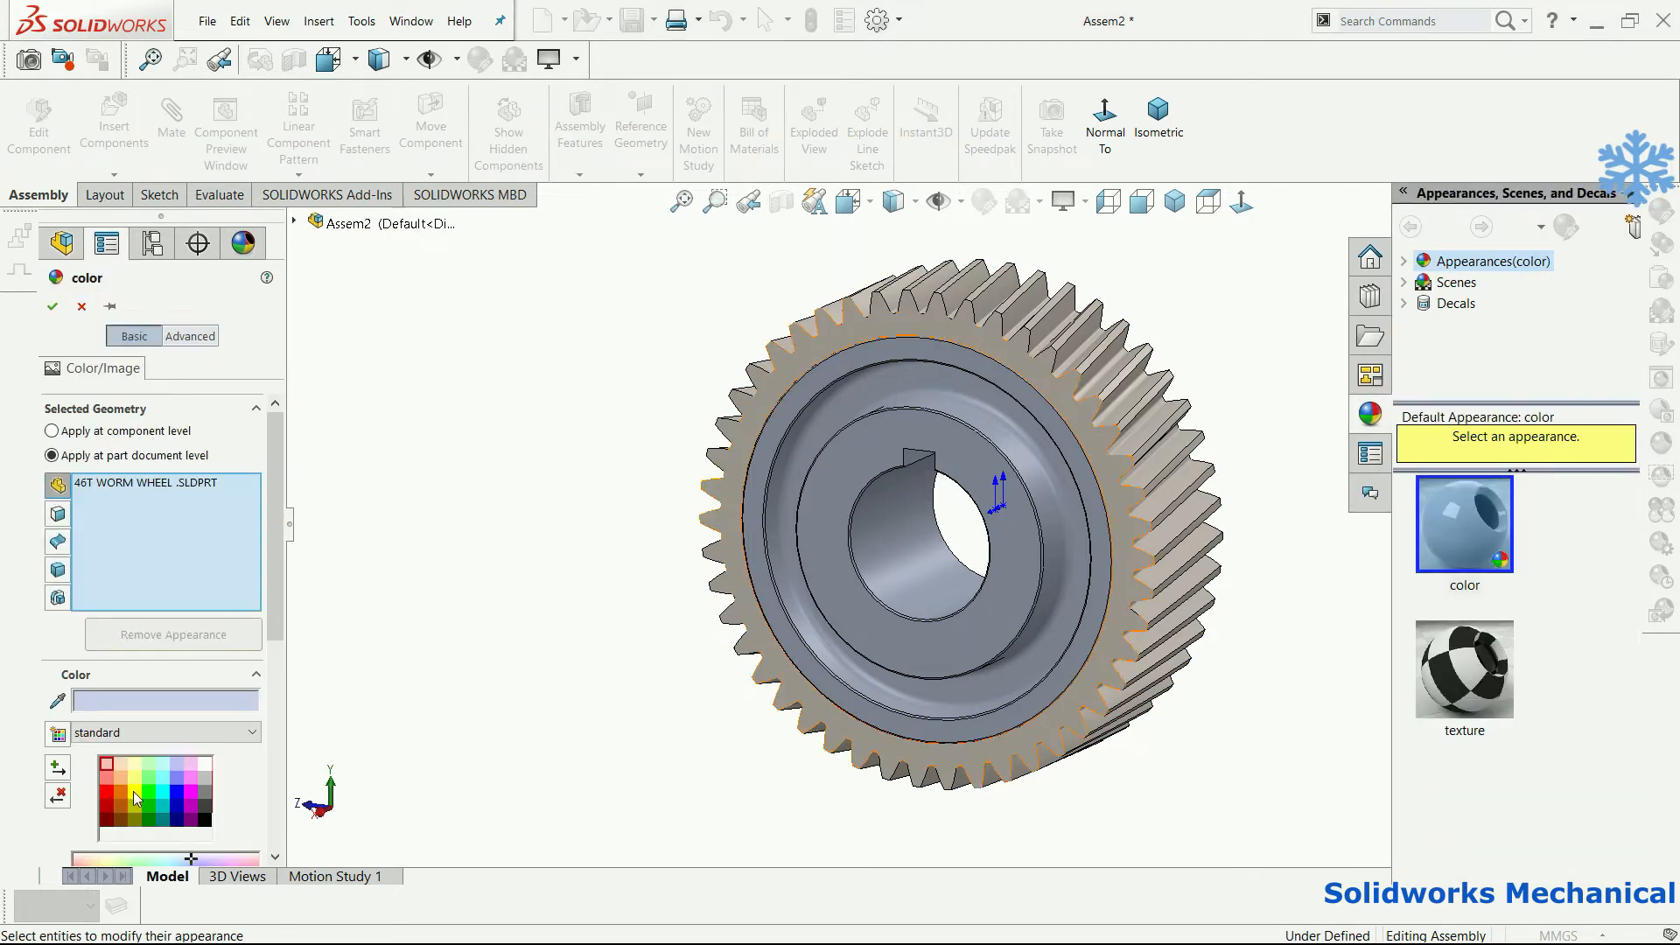
{"action": "left_click", "coordinate": [133, 791]}
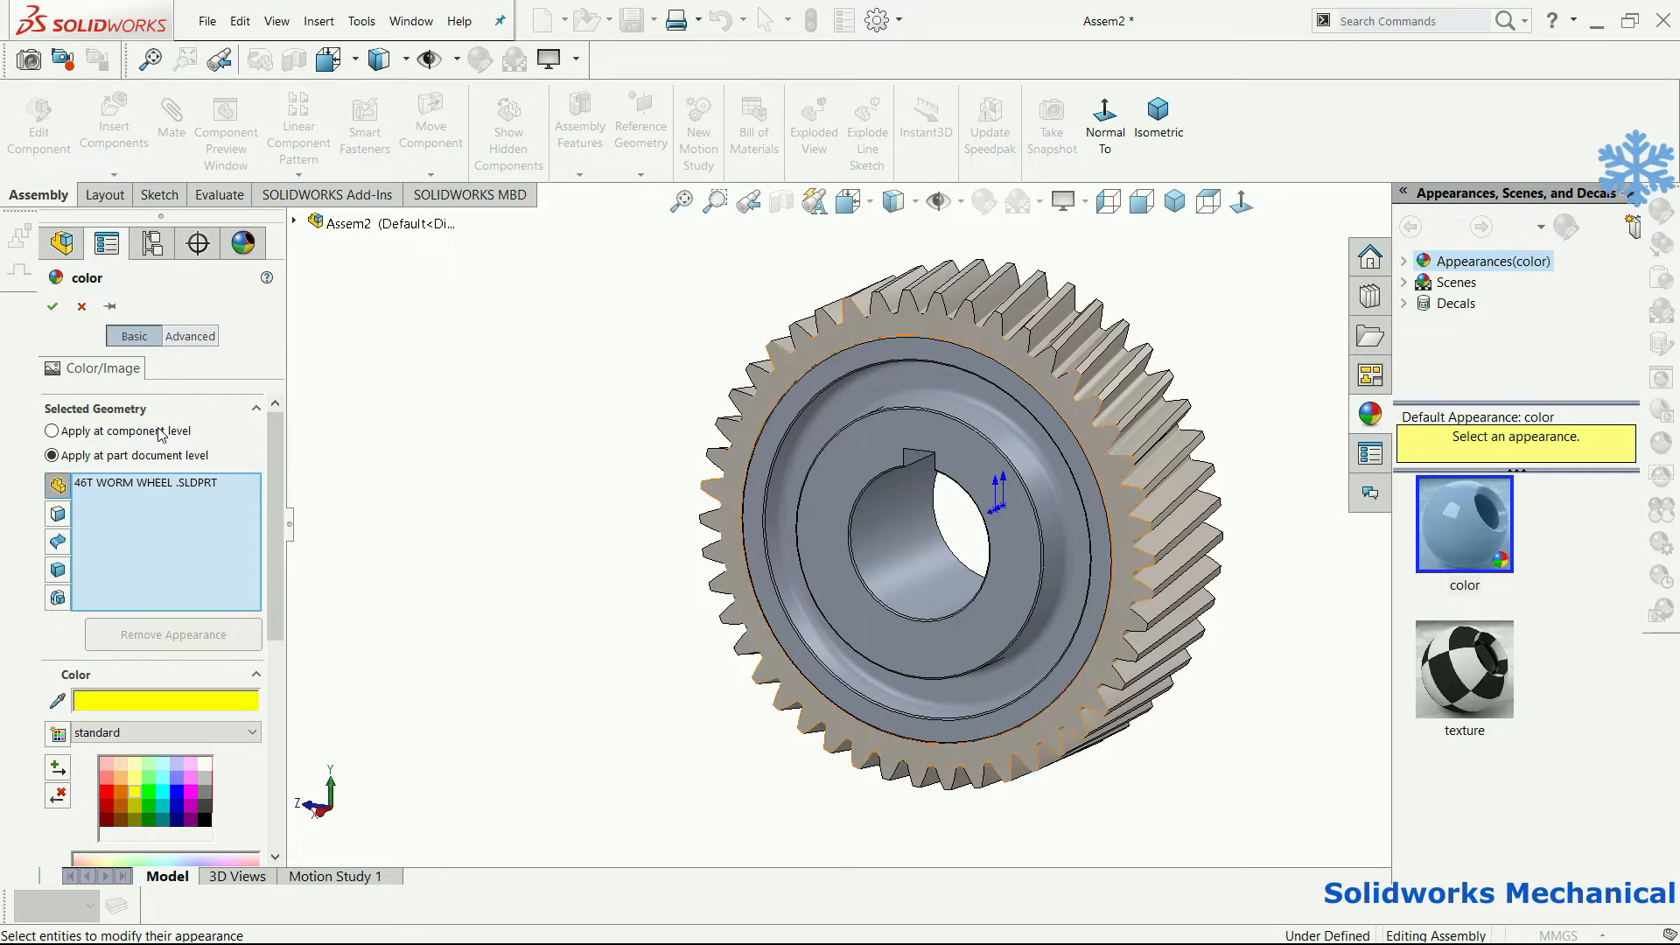
- Open the 46T WORM WHEEL part and start a Revolved Cut sketch on its Front Plane
{"action": "left_click", "coordinate": [935, 302]}
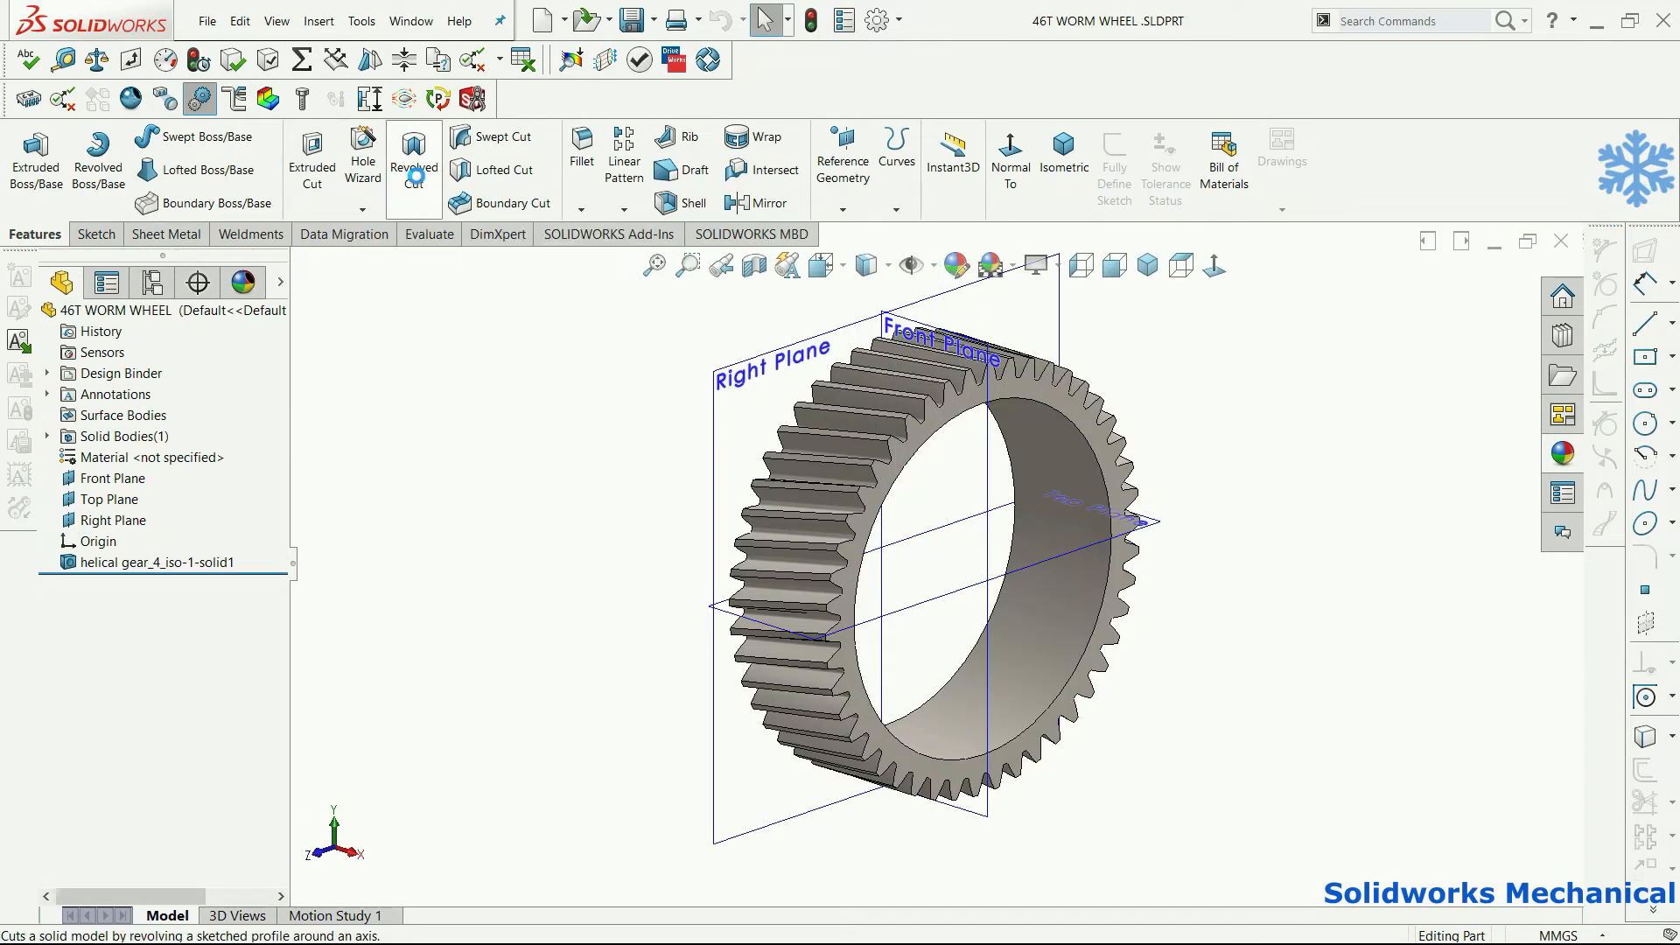
{"action": "left_click", "coordinate": [416, 182]}
{"action": "left_click", "coordinate": [894, 327]}
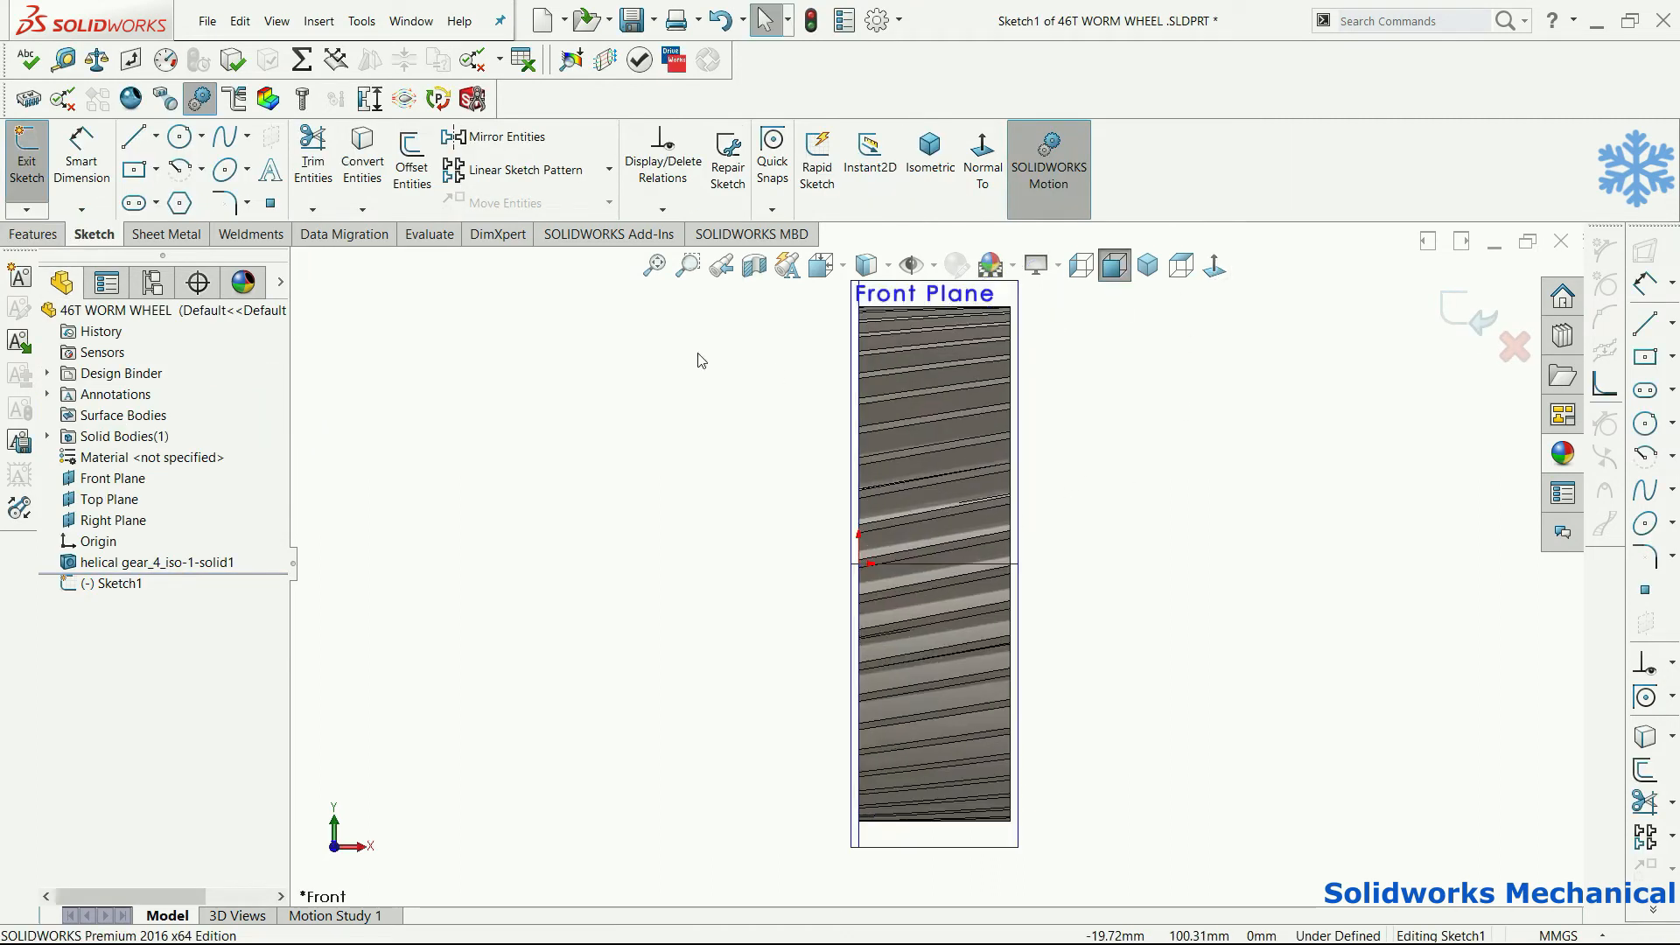
- Sketch a horizontal construction line about 123 mm long from the origin along the gear's axis
{"action": "scroll", "coordinate": [1020, 523], "scroll_direction": "up", "scroll_amount": 2}
{"action": "scroll", "coordinate": [1023, 522], "scroll_direction": "down", "scroll_amount": 2}
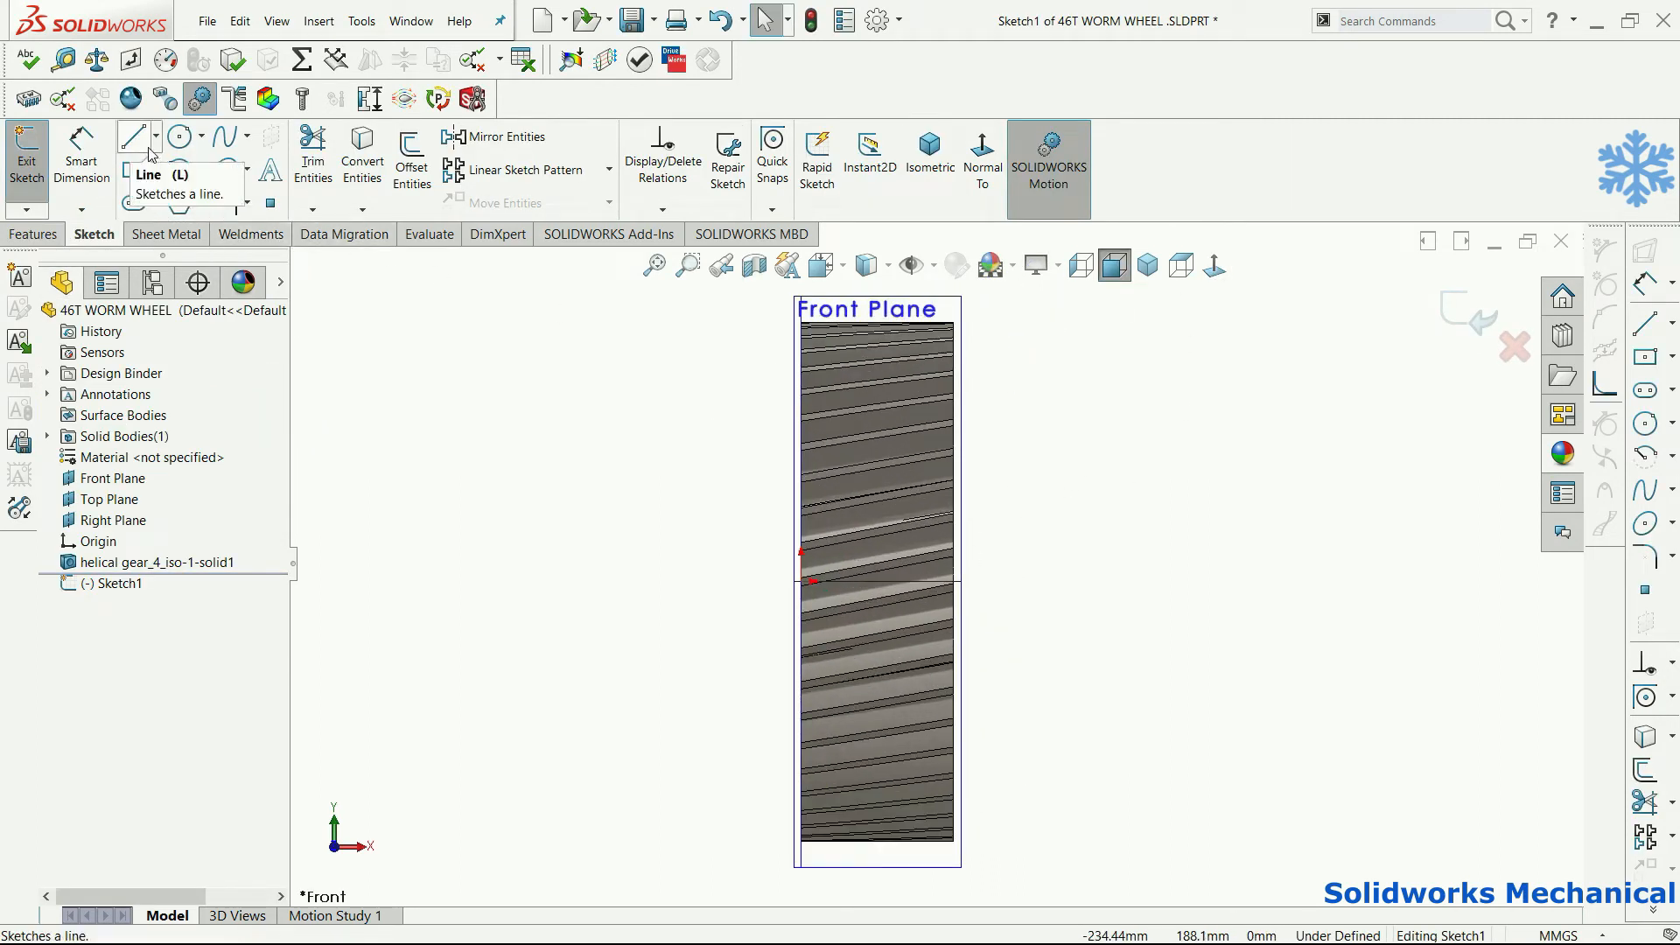
{"action": "key", "text": "l"}
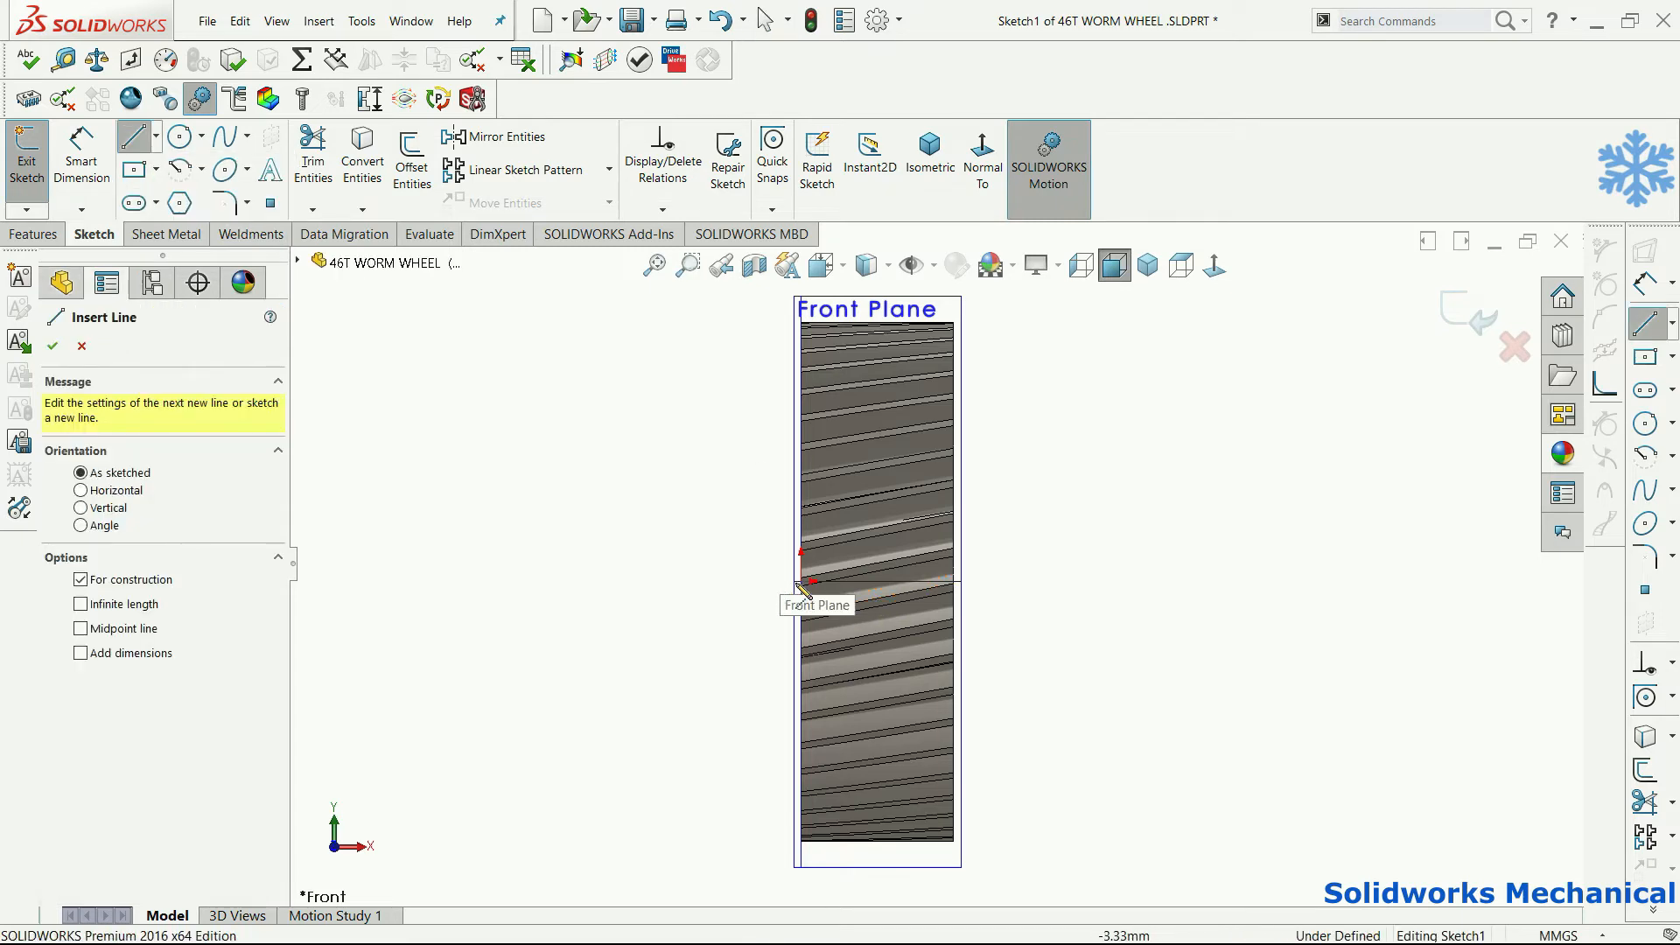
{"action": "left_click", "coordinate": [801, 581]}
{"action": "left_click", "coordinate": [1021, 581]}
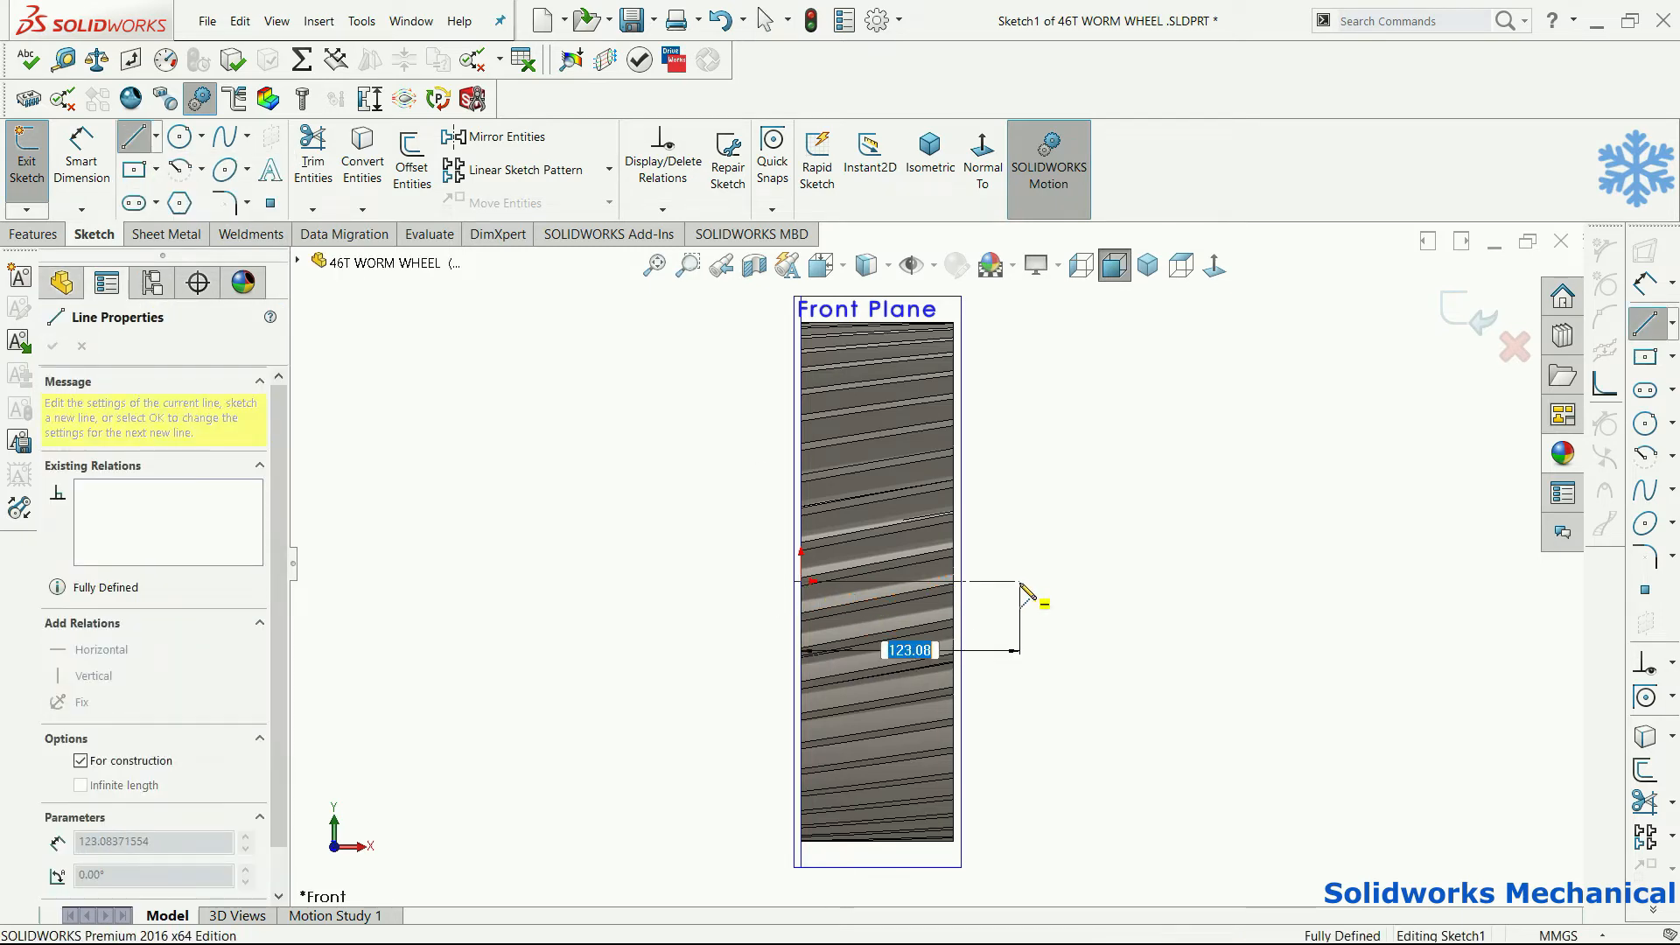
{"action": "scroll", "coordinate": [993, 511], "scroll_direction": "up", "scroll_amount": 2}
{"action": "scroll", "coordinate": [1002, 526], "scroll_direction": "down", "scroll_amount": 4}
{"action": "scroll", "coordinate": [985, 515], "scroll_direction": "up", "scroll_amount": 2}
{"action": "scroll", "coordinate": [980, 514], "scroll_direction": "down", "scroll_amount": 2}
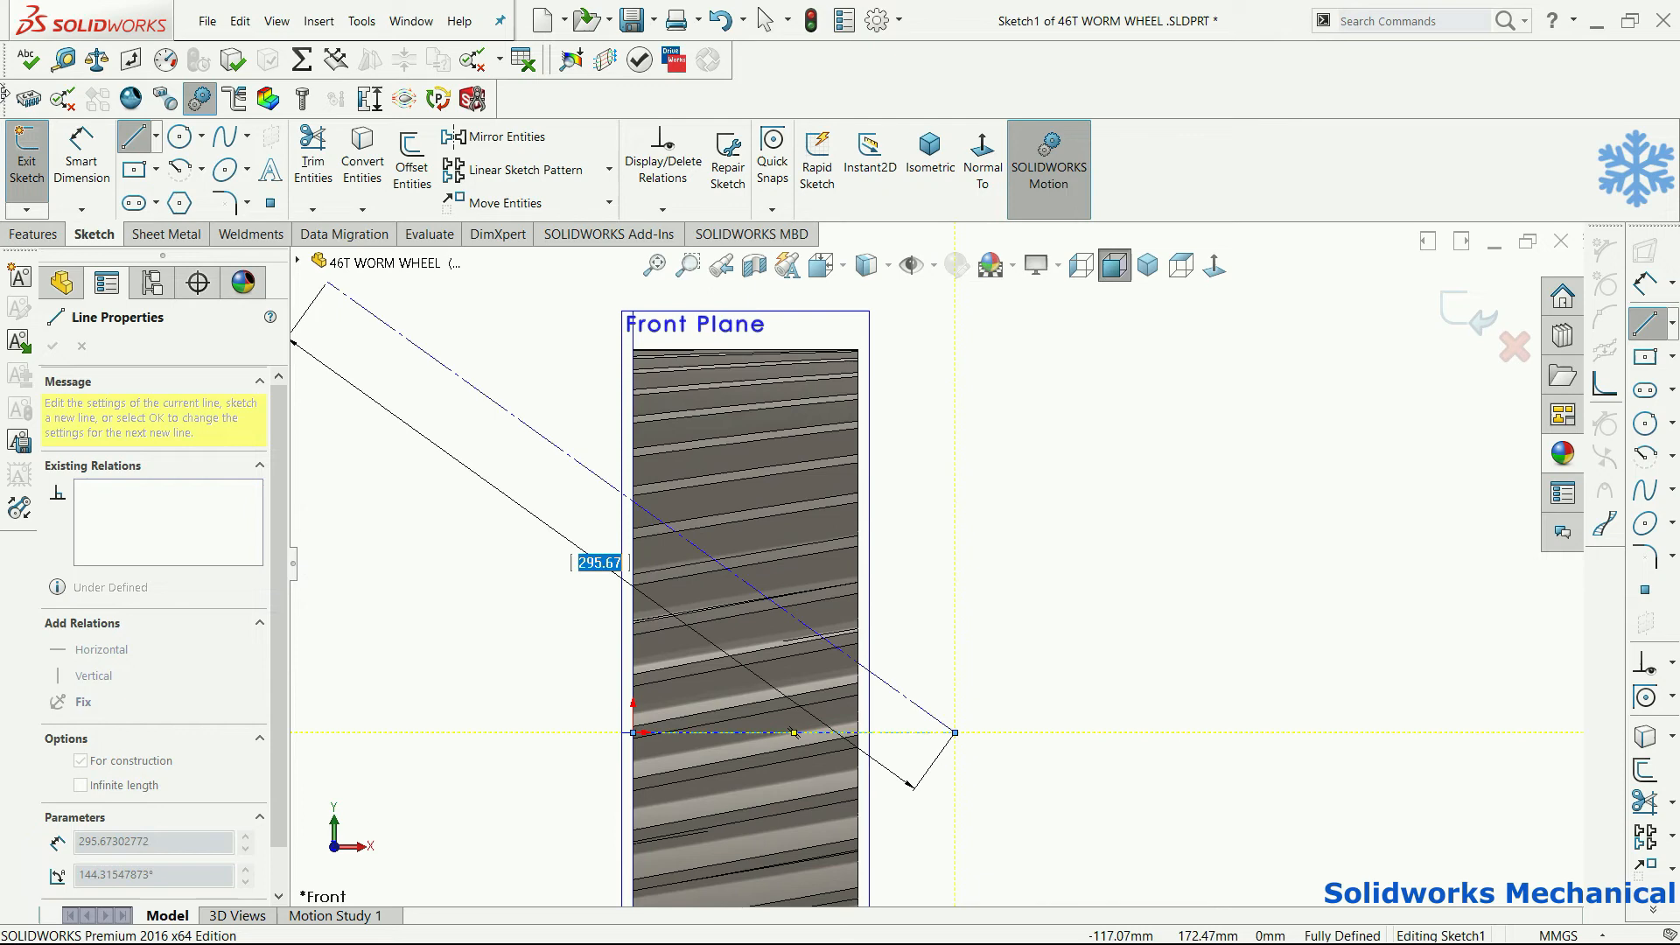
{"action": "key", "text": "Escape"}
- Sketch a closed triangle with a top side about 7.6 mm long over the gear's upper left corner, aligning its outer side with the gear's edge
{"action": "scroll", "coordinate": [1024, 648], "scroll_direction": "up", "scroll_amount": 2}
{"action": "scroll", "coordinate": [761, 512], "scroll_direction": "down", "scroll_amount": 5}
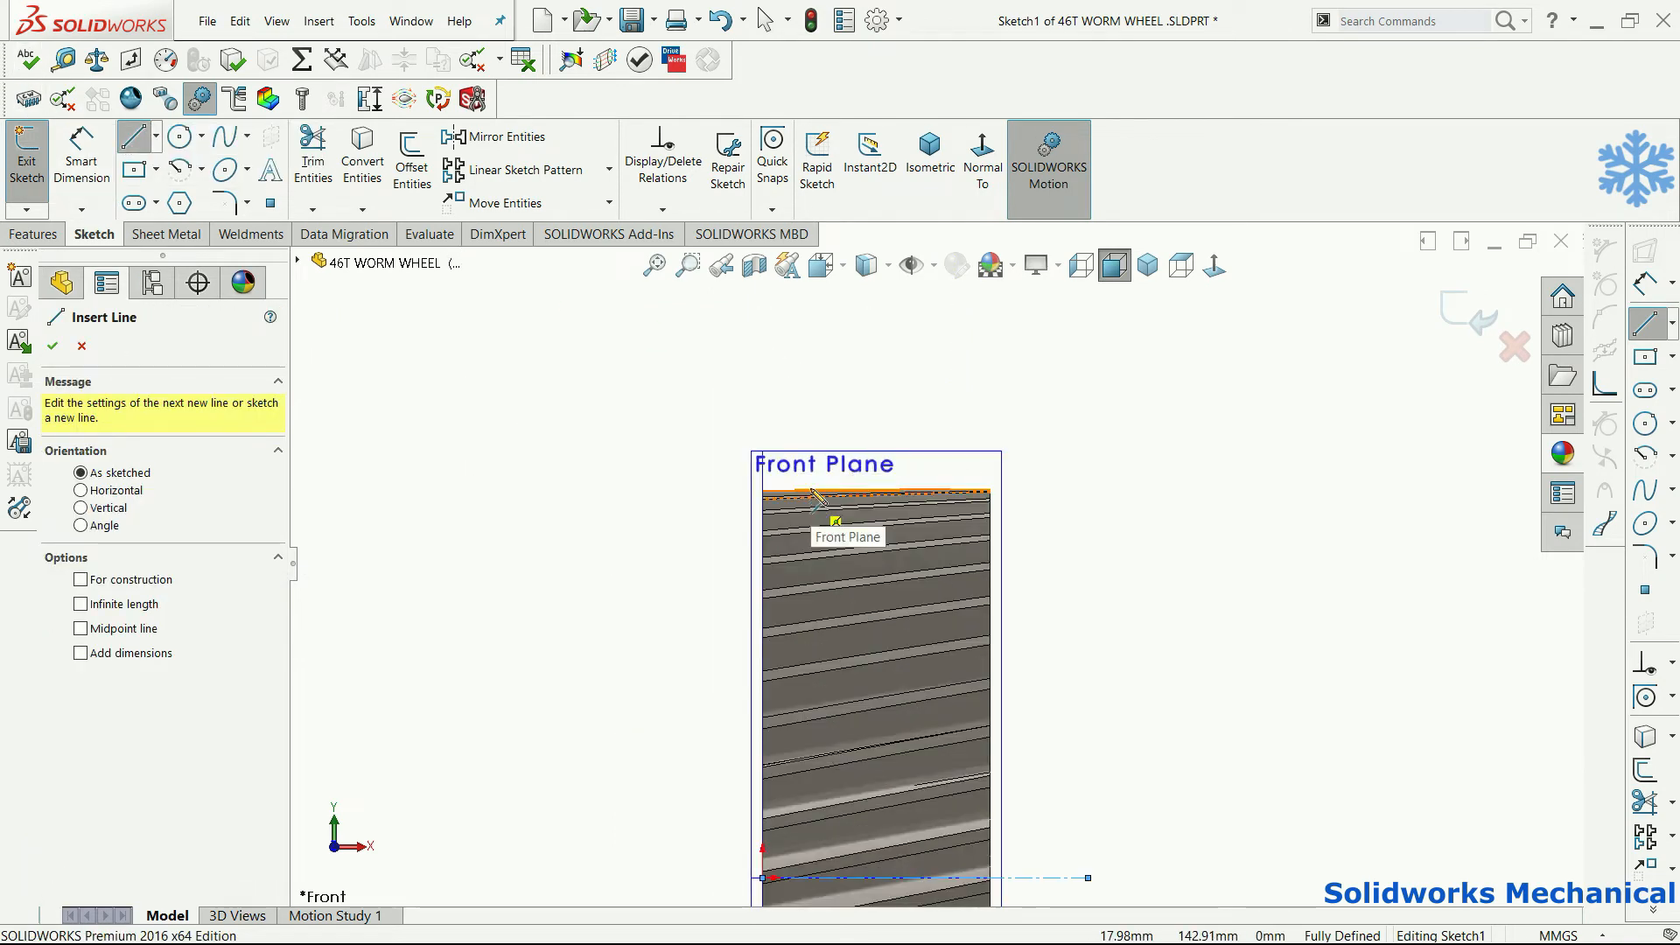
{"action": "left_click", "coordinate": [751, 488]}
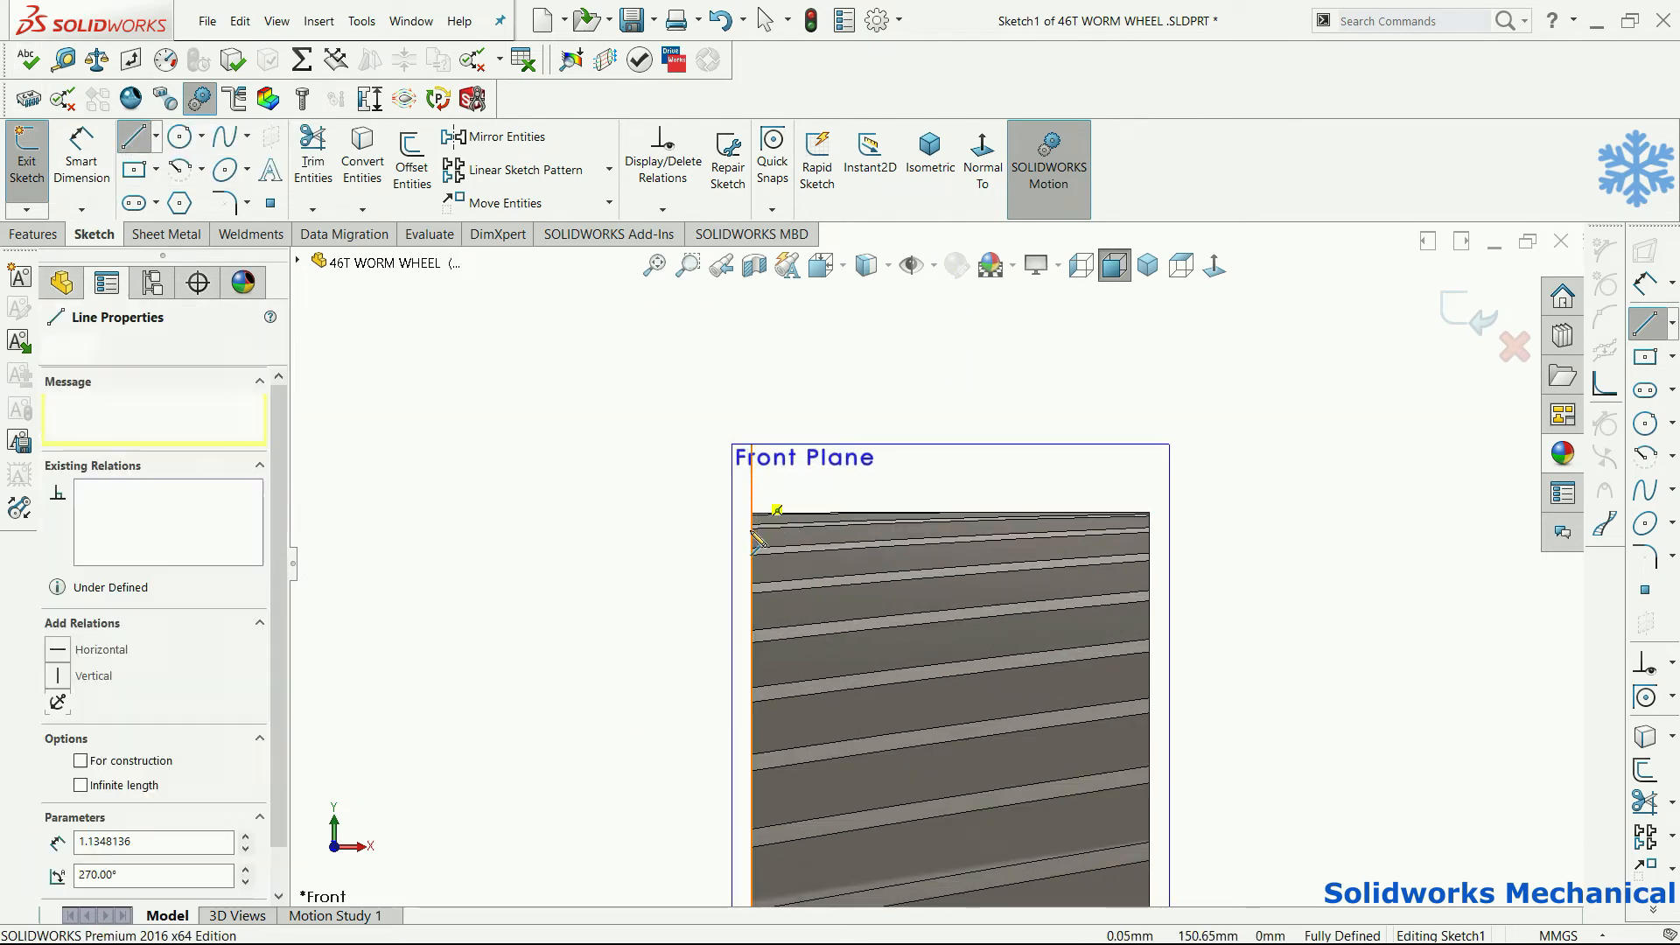
{"action": "scroll", "coordinate": [712, 540], "scroll_direction": "down", "scroll_amount": 3}
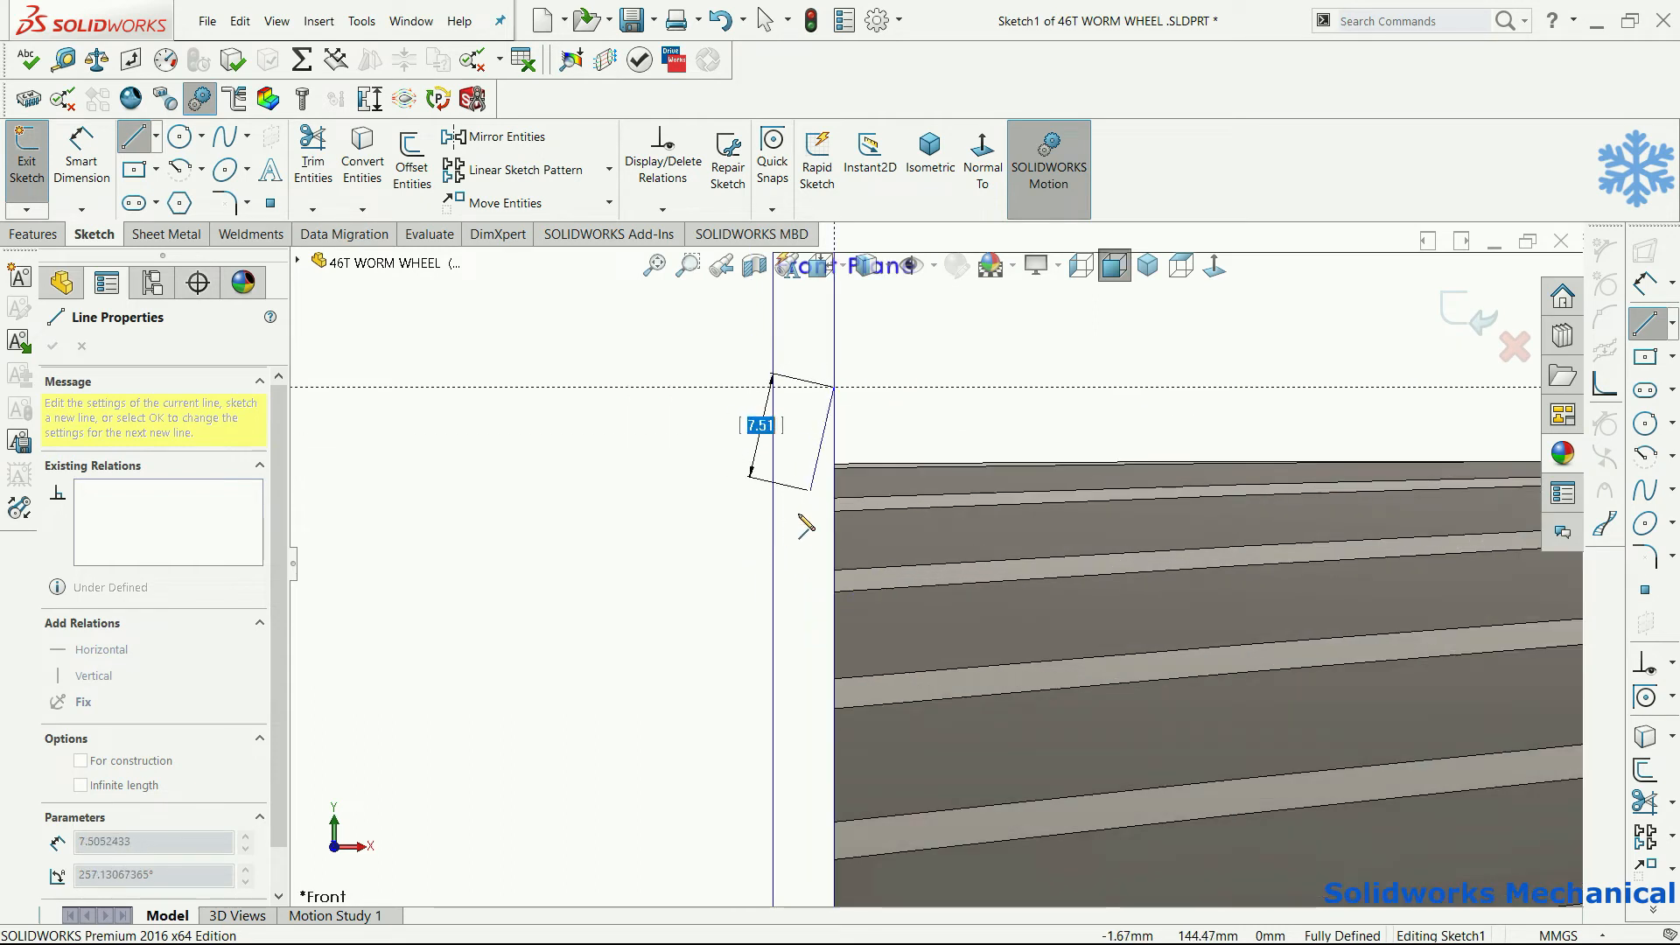
{"action": "left_click", "coordinate": [780, 547]}
{"action": "left_click", "coordinate": [942, 387]}
{"action": "left_click", "coordinate": [834, 386]}
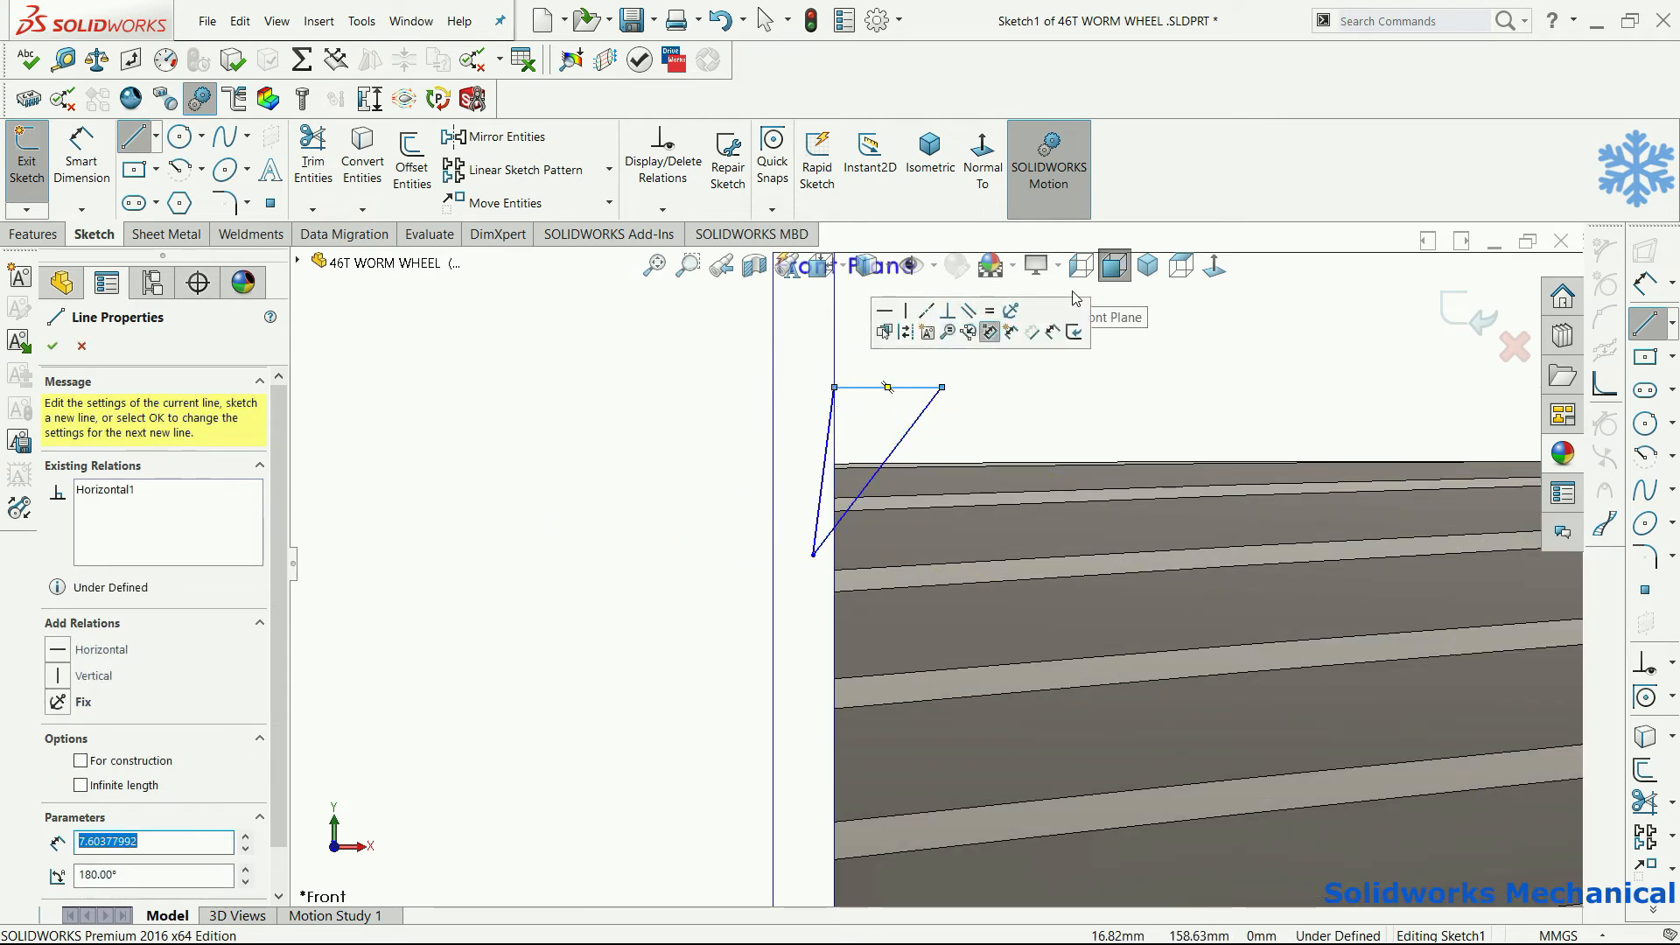
{"action": "key", "text": "Escape"}
{"action": "key", "text": "Escape"}
{"action": "left_click", "coordinate": [823, 525]}
{"action": "left_click", "coordinate": [87, 592]}
{"action": "key", "text": "Escape"}
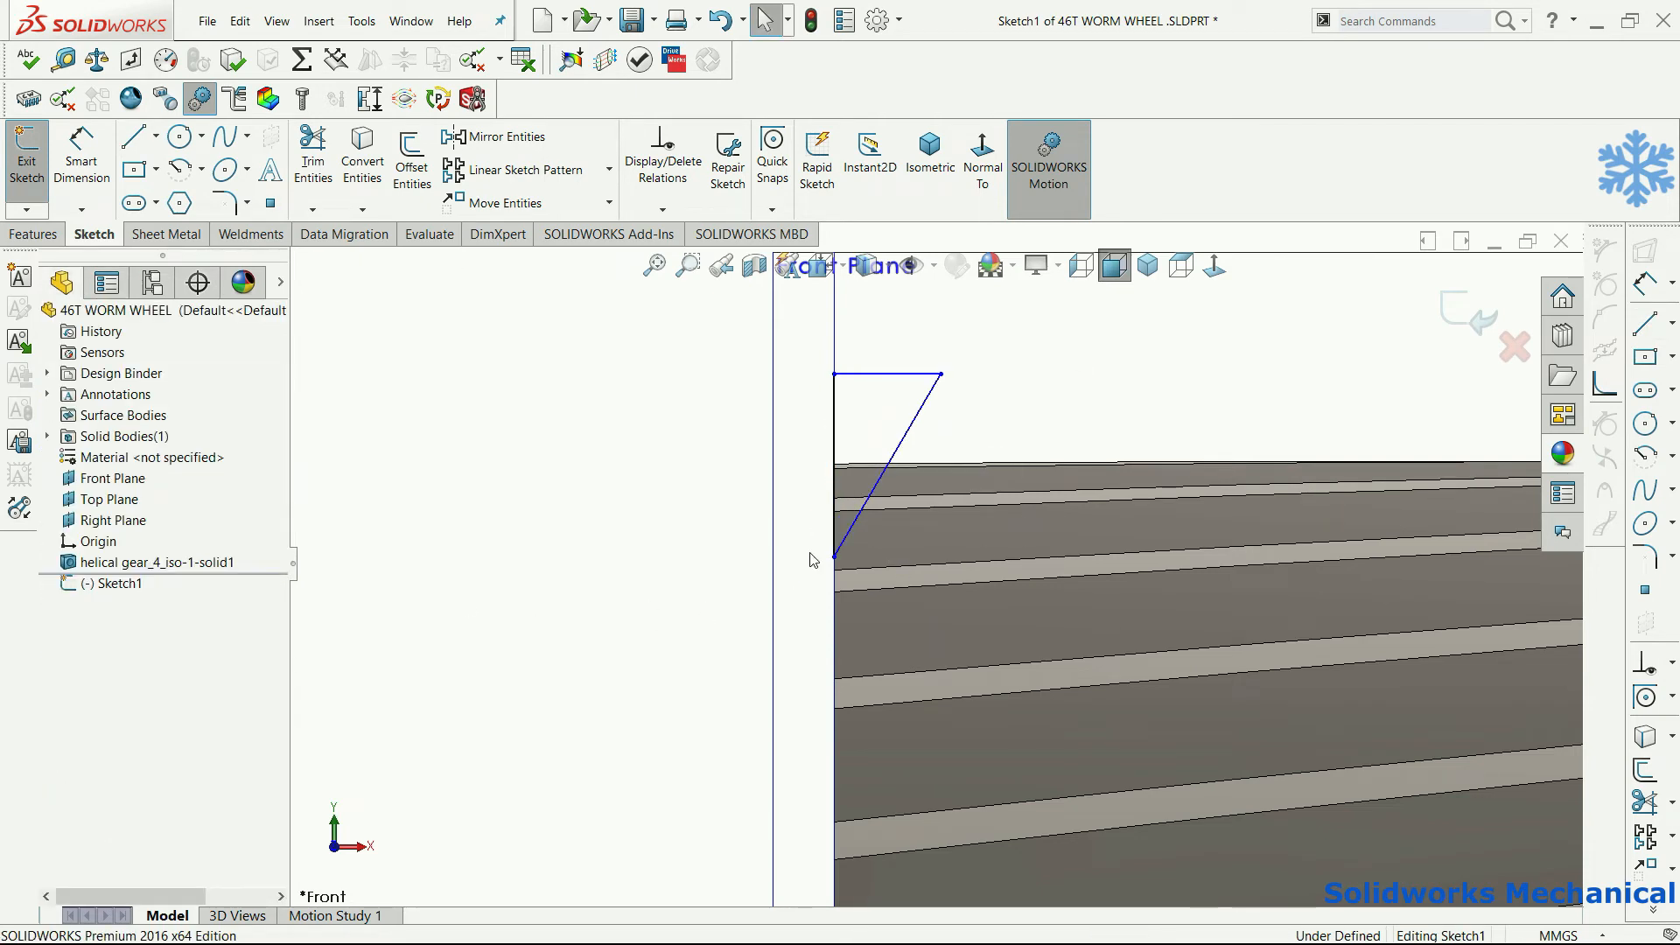
- Sketch a centerpoint arc of about 15 mm radius dipping into the middle of the gear's upper edge, and close its ends with a line
{"action": "scroll", "coordinate": [1036, 606], "scroll_direction": "up", "scroll_amount": 5}
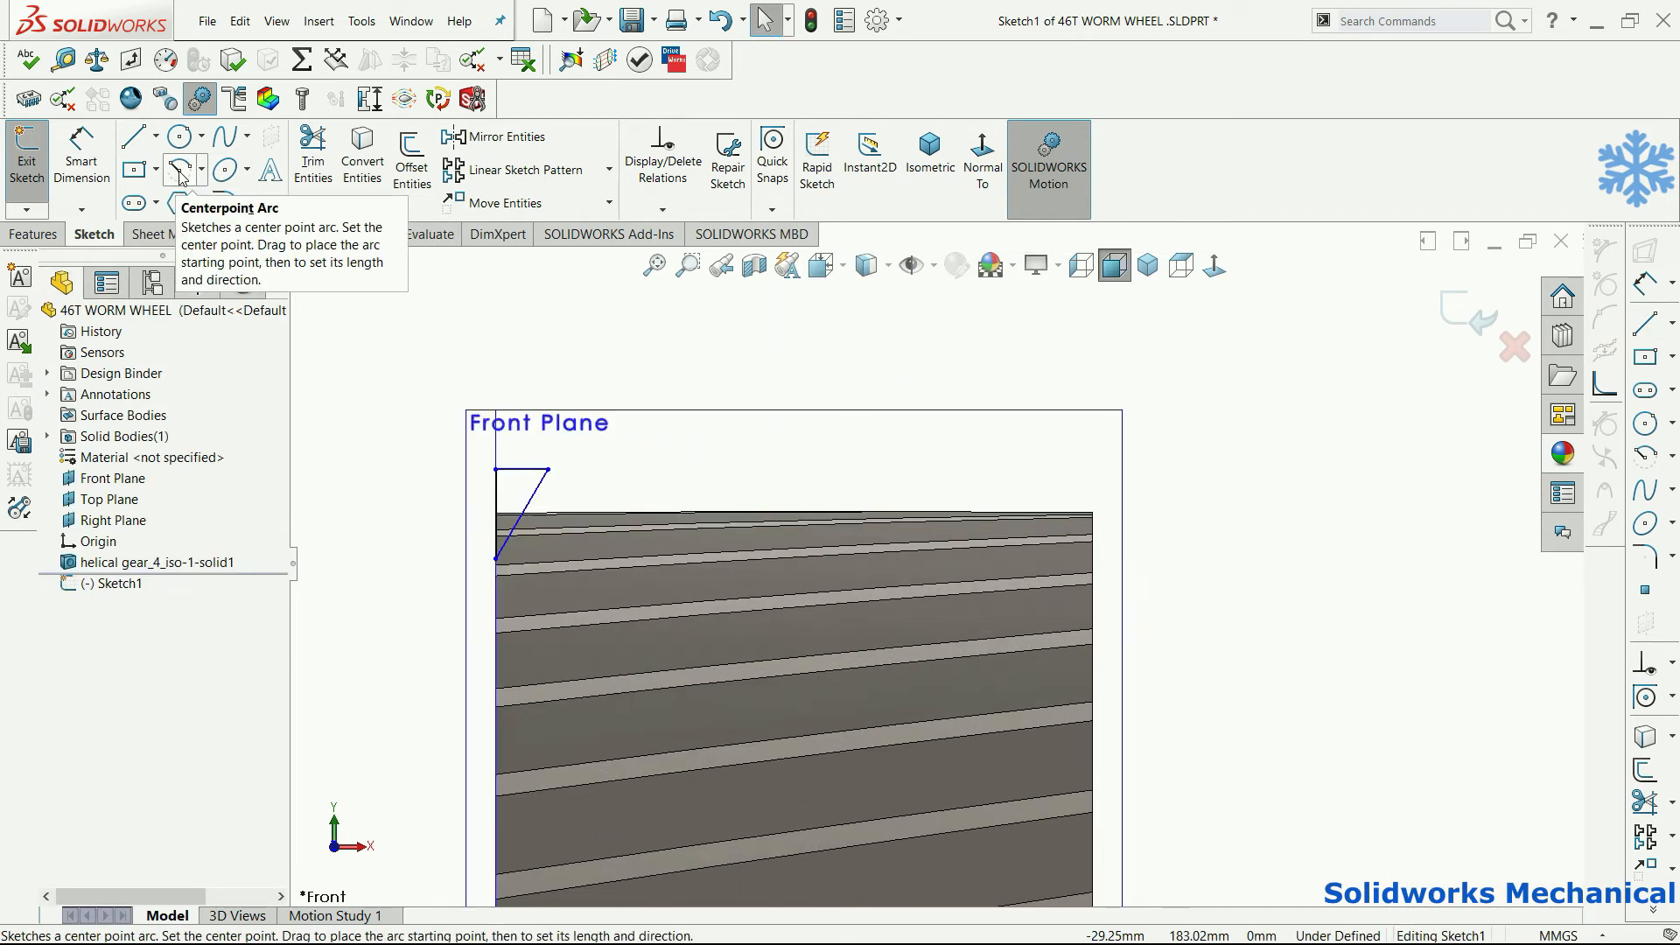
{"action": "left_click", "coordinate": [179, 169]}
{"action": "left_click", "coordinate": [805, 471]}
{"action": "left_click", "coordinate": [707, 509]}
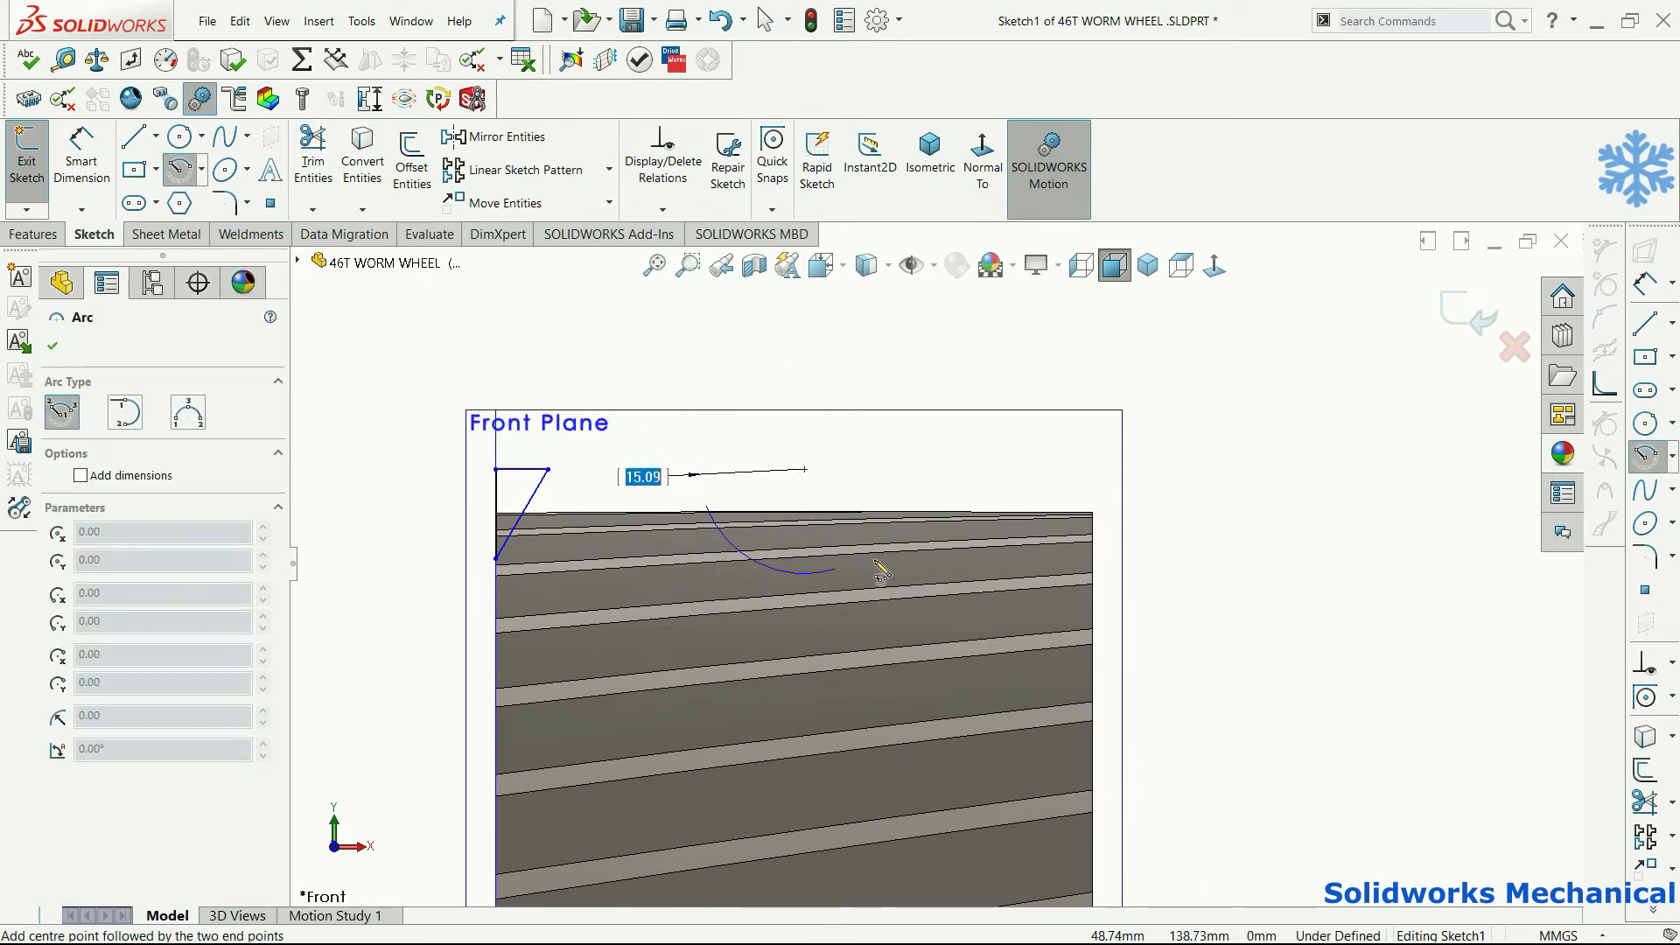
{"action": "left_click", "coordinate": [904, 502]}
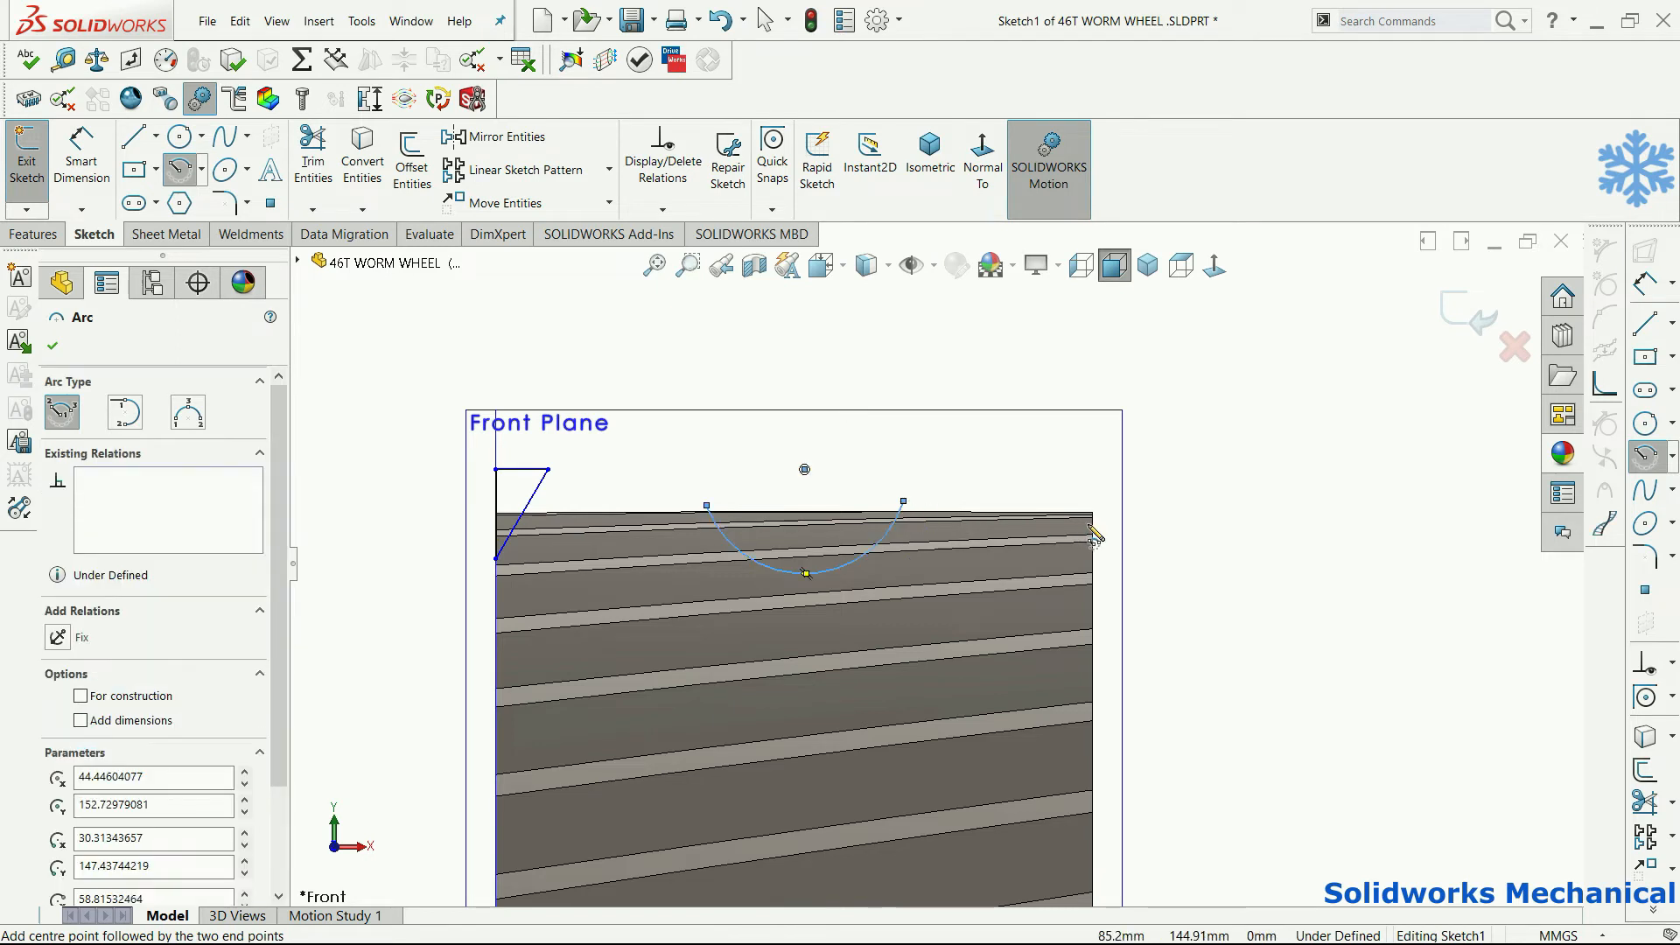
{"action": "left_click", "coordinate": [133, 136]}
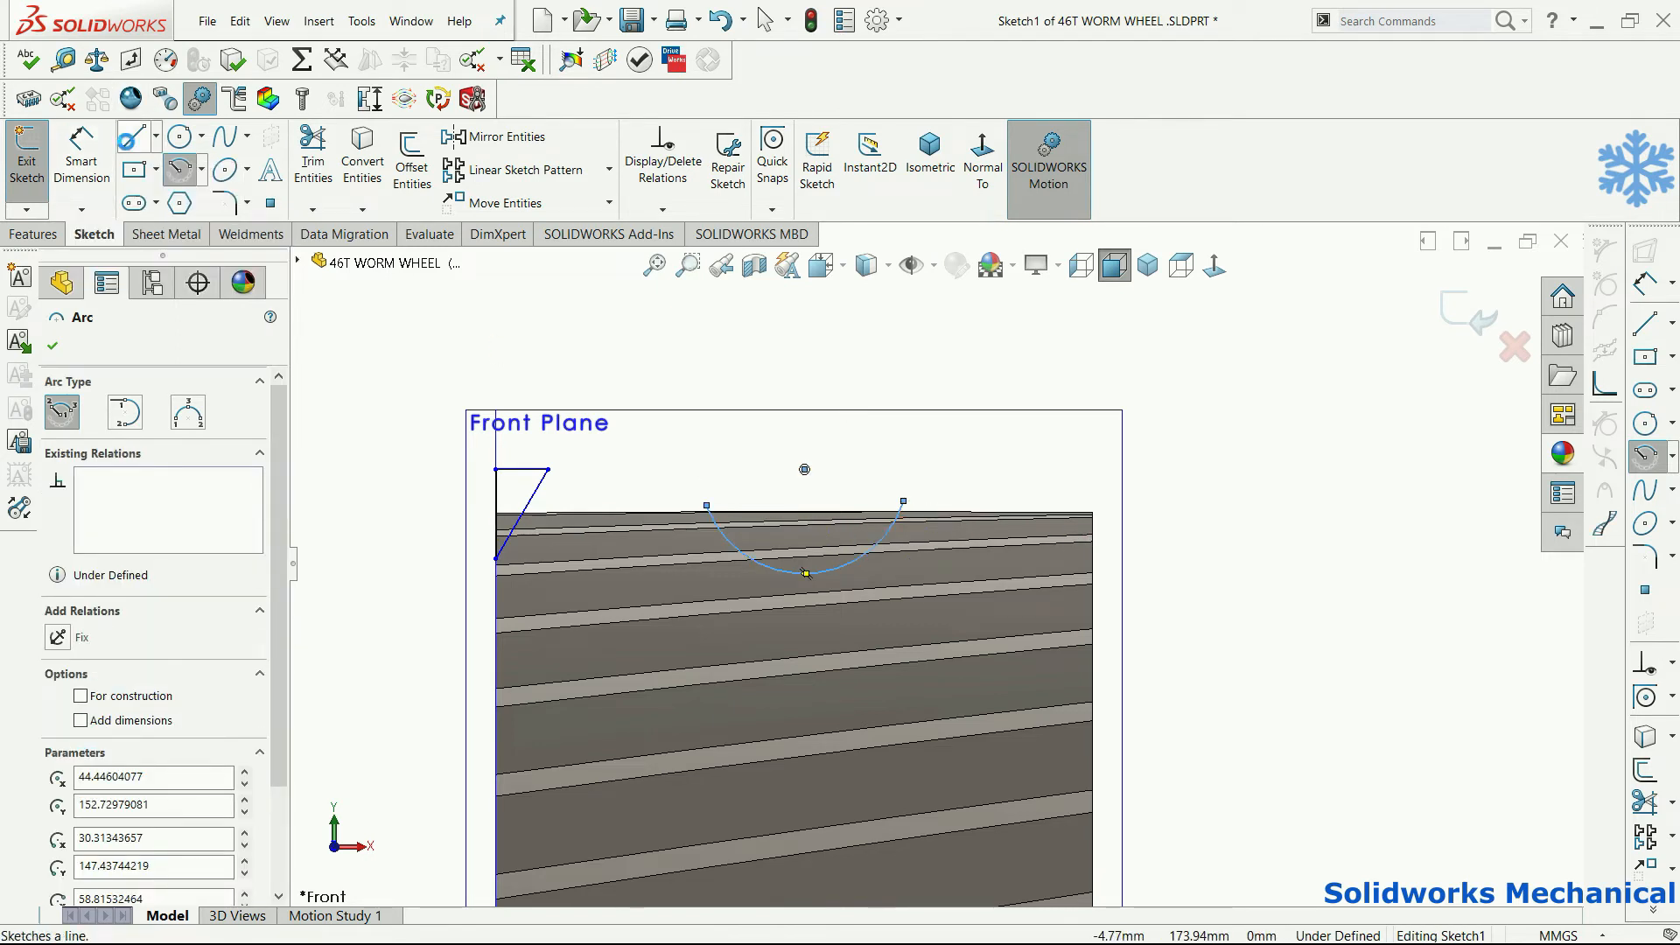
{"action": "left_click", "coordinate": [707, 506]}
{"action": "left_click", "coordinate": [904, 502]}
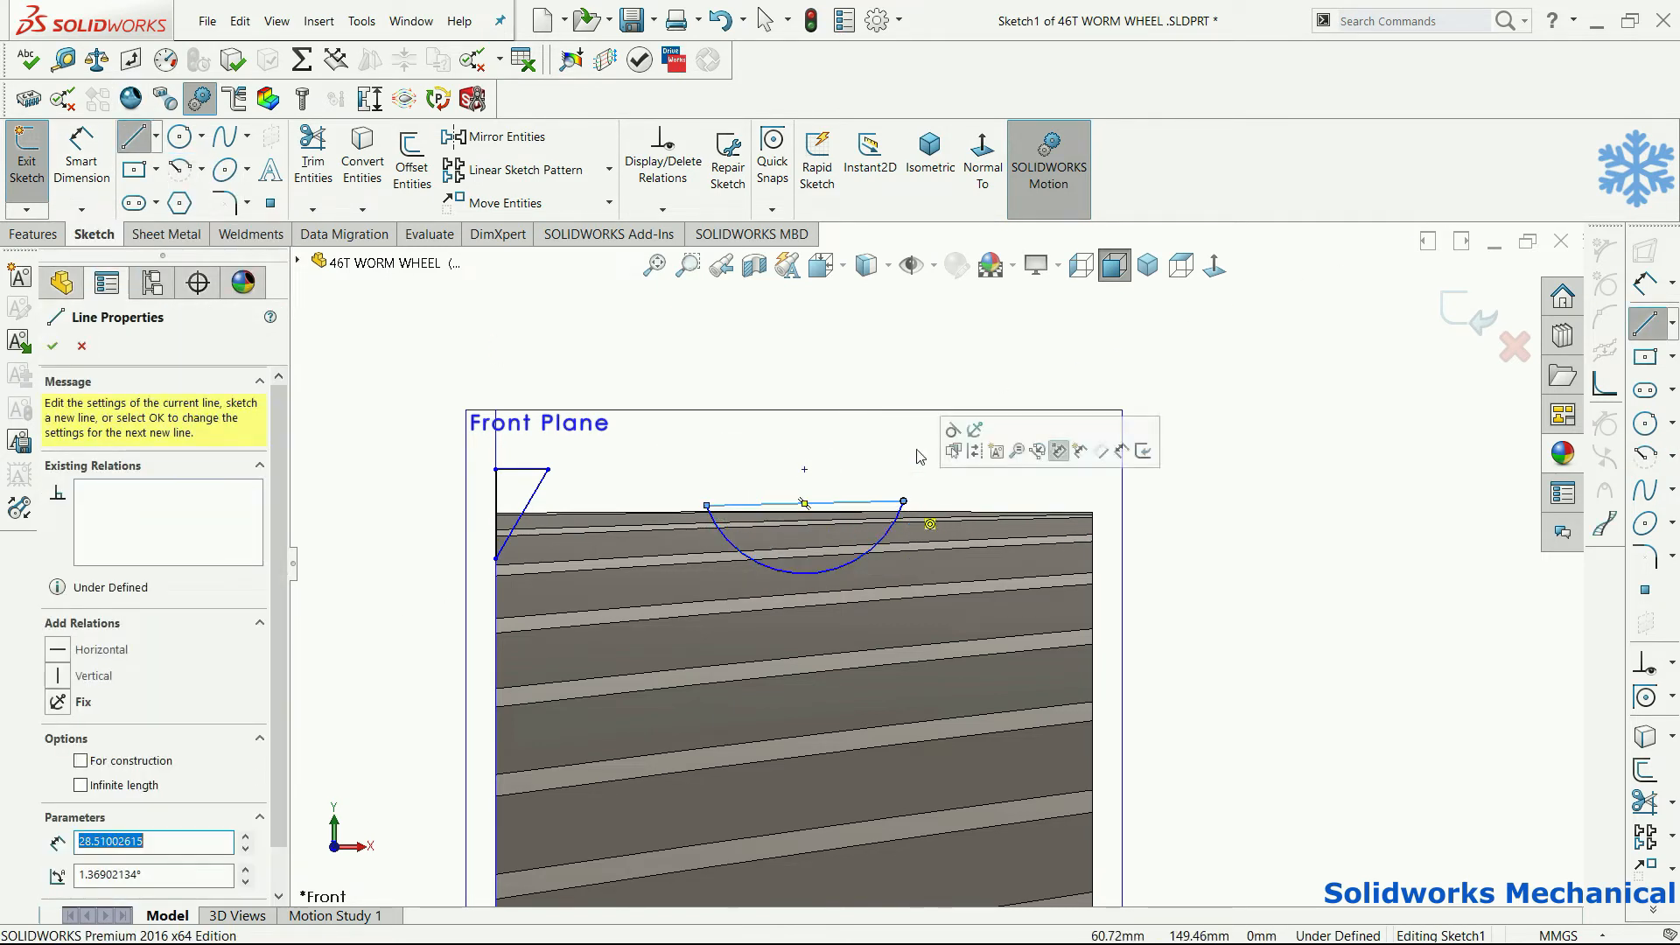
{"action": "left_click", "coordinate": [52, 346]}
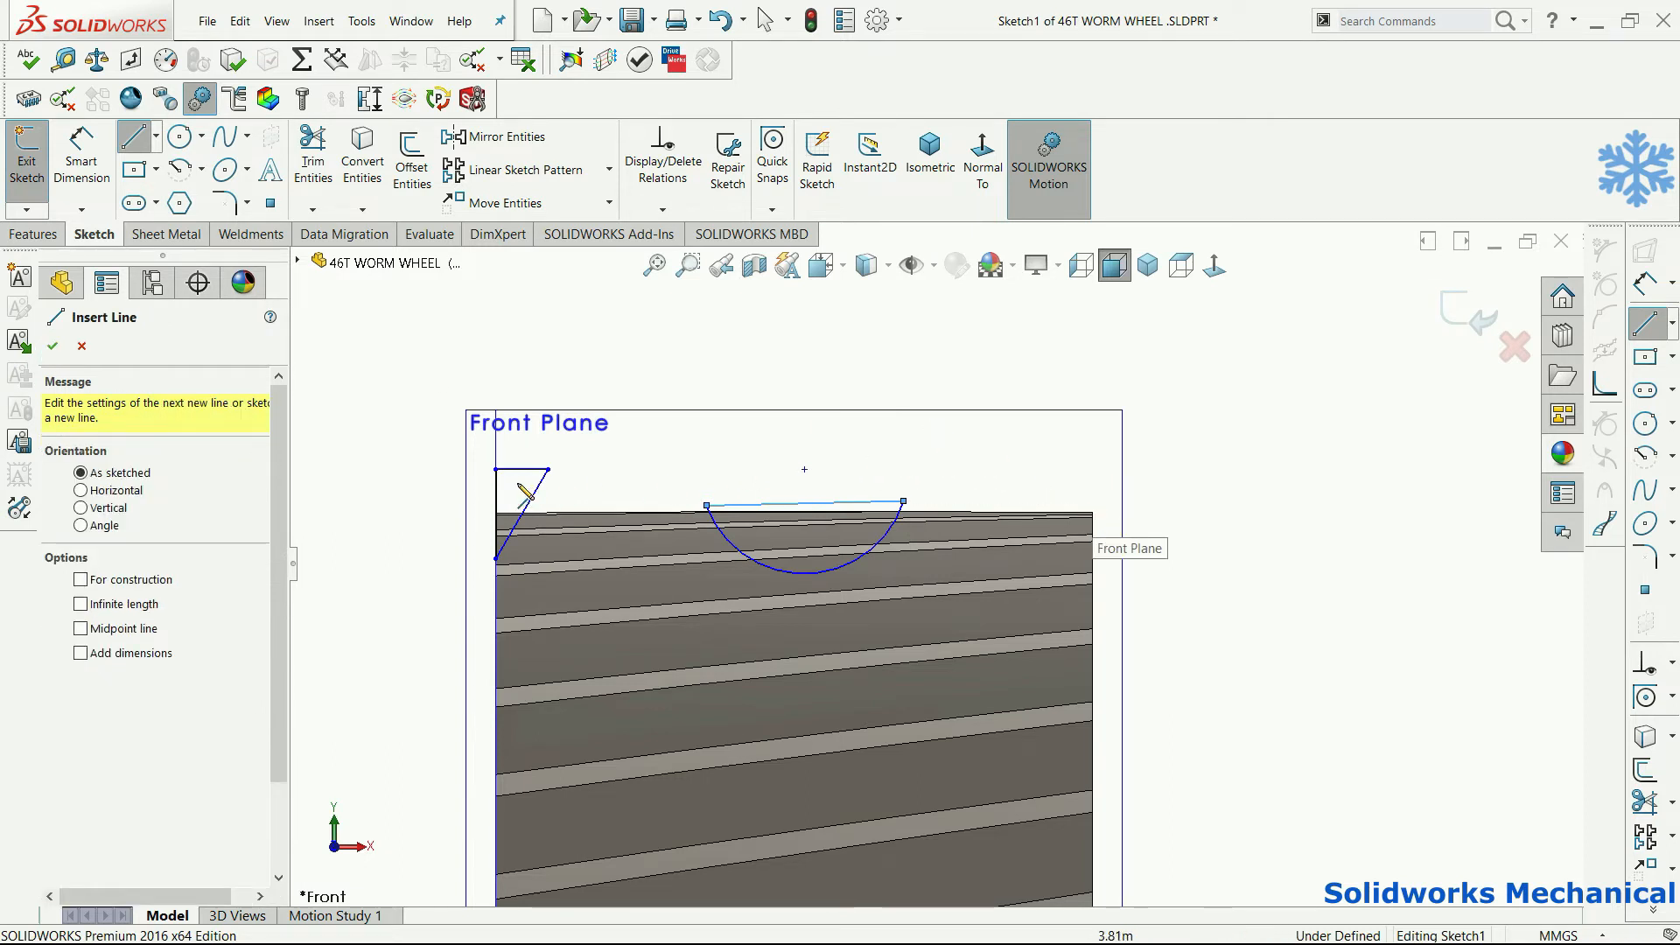
- Sketch a closed triangle over the gear's upper right corner with a horizontal top and a vertical outer side
{"action": "left_click", "coordinate": [1092, 470]}
{"action": "left_click", "coordinate": [1017, 469]}
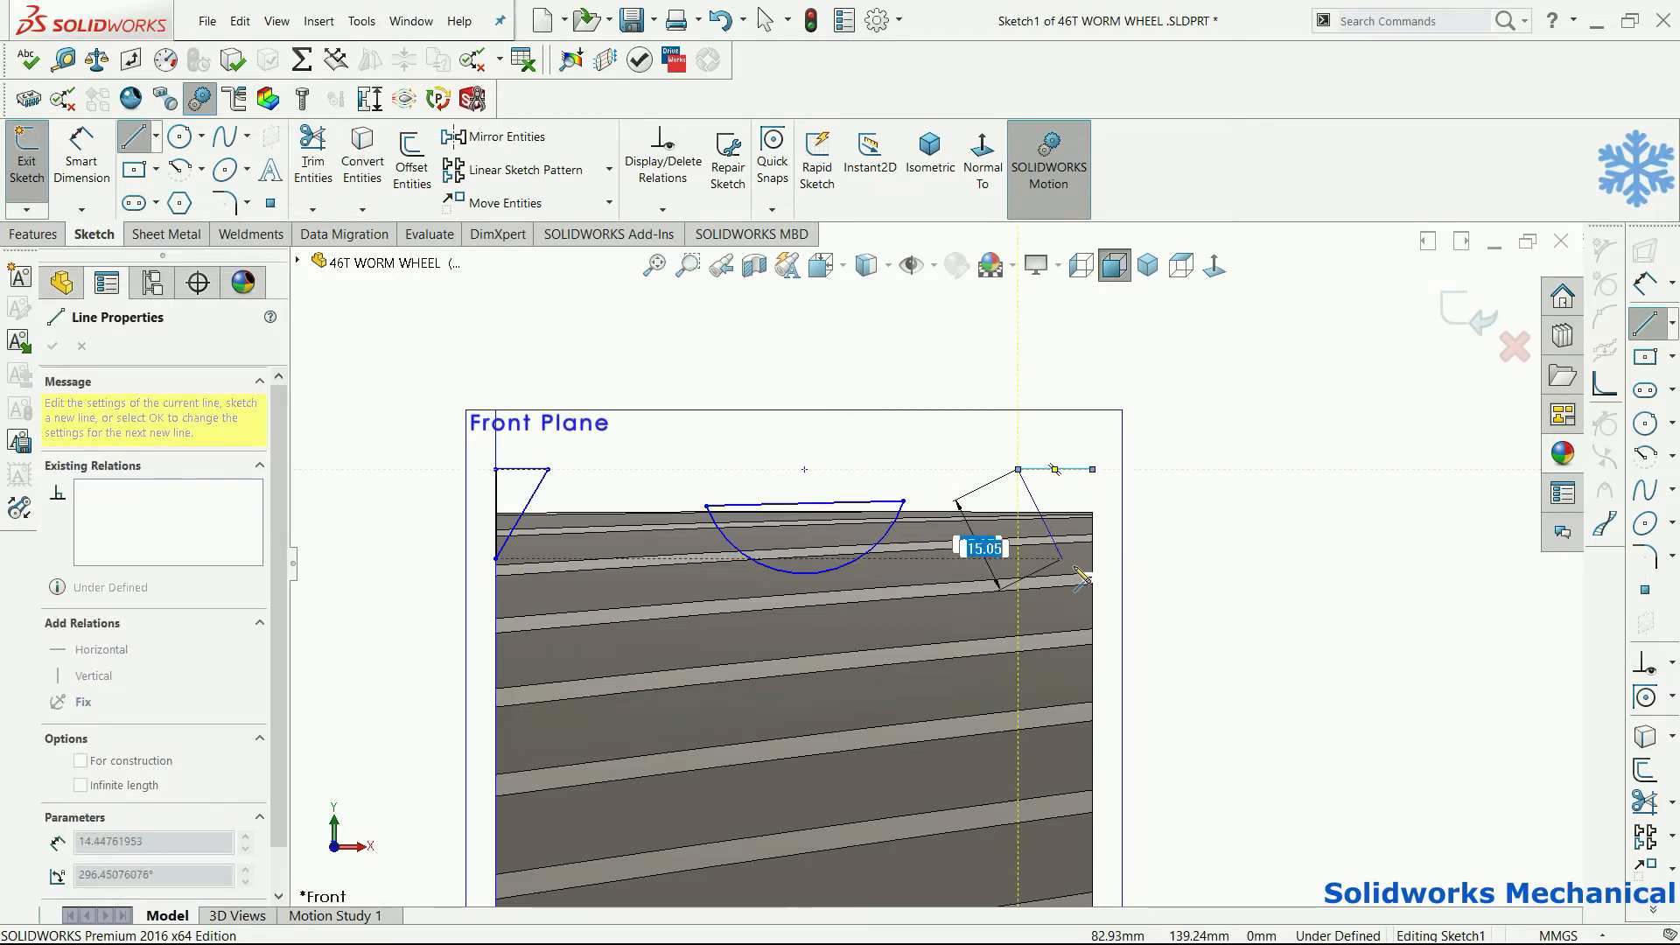
{"action": "left_click", "coordinate": [1092, 558]}
{"action": "left_click", "coordinate": [1092, 470]}
{"action": "key", "text": "Escape"}
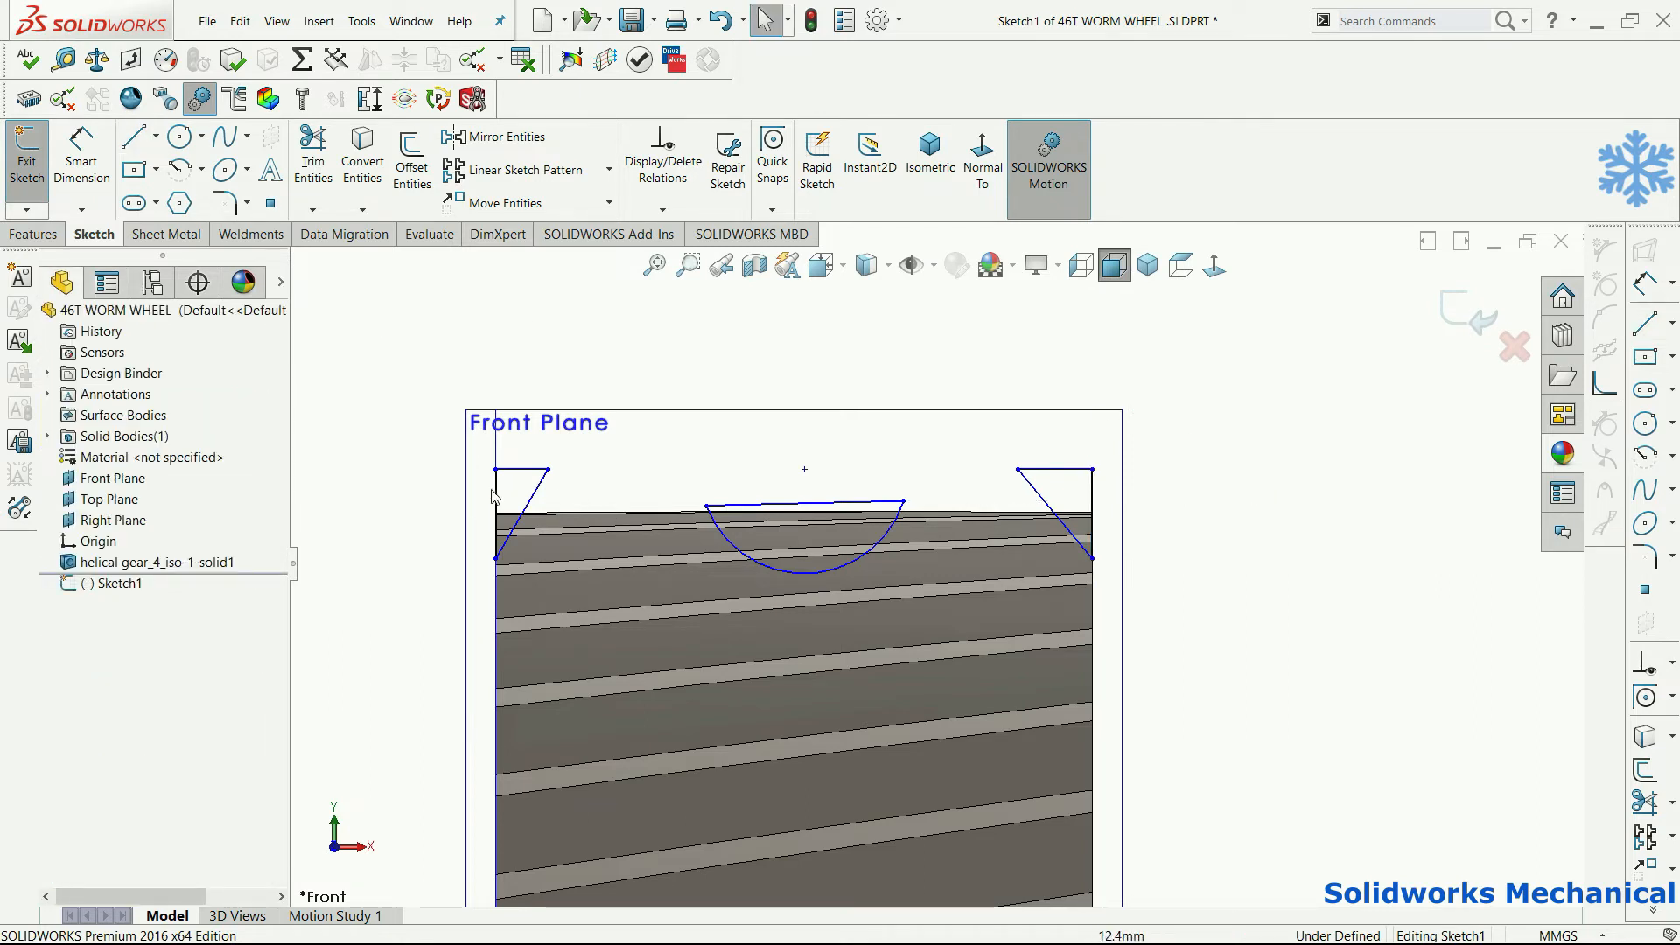
- Make the top lines of both triangles and the arc's closing line collinear
{"action": "left_click", "coordinate": [526, 470]}
{"action": "left_click", "coordinate": [1070, 471], "text": "ctrl"}
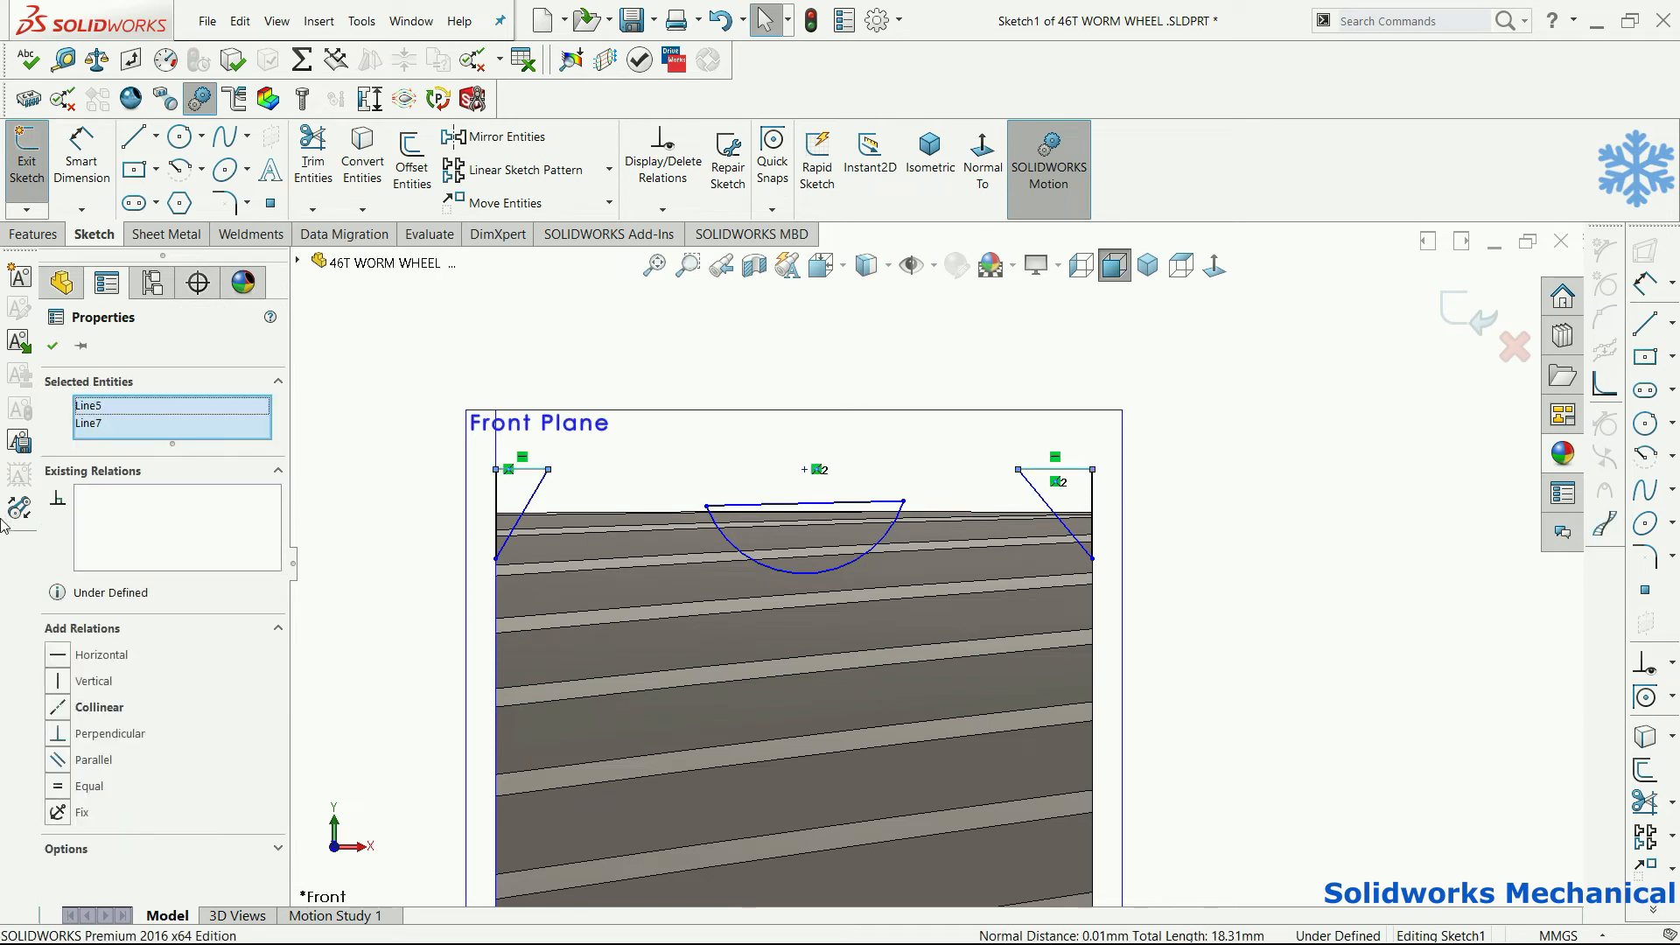
{"action": "left_click", "coordinate": [97, 707]}
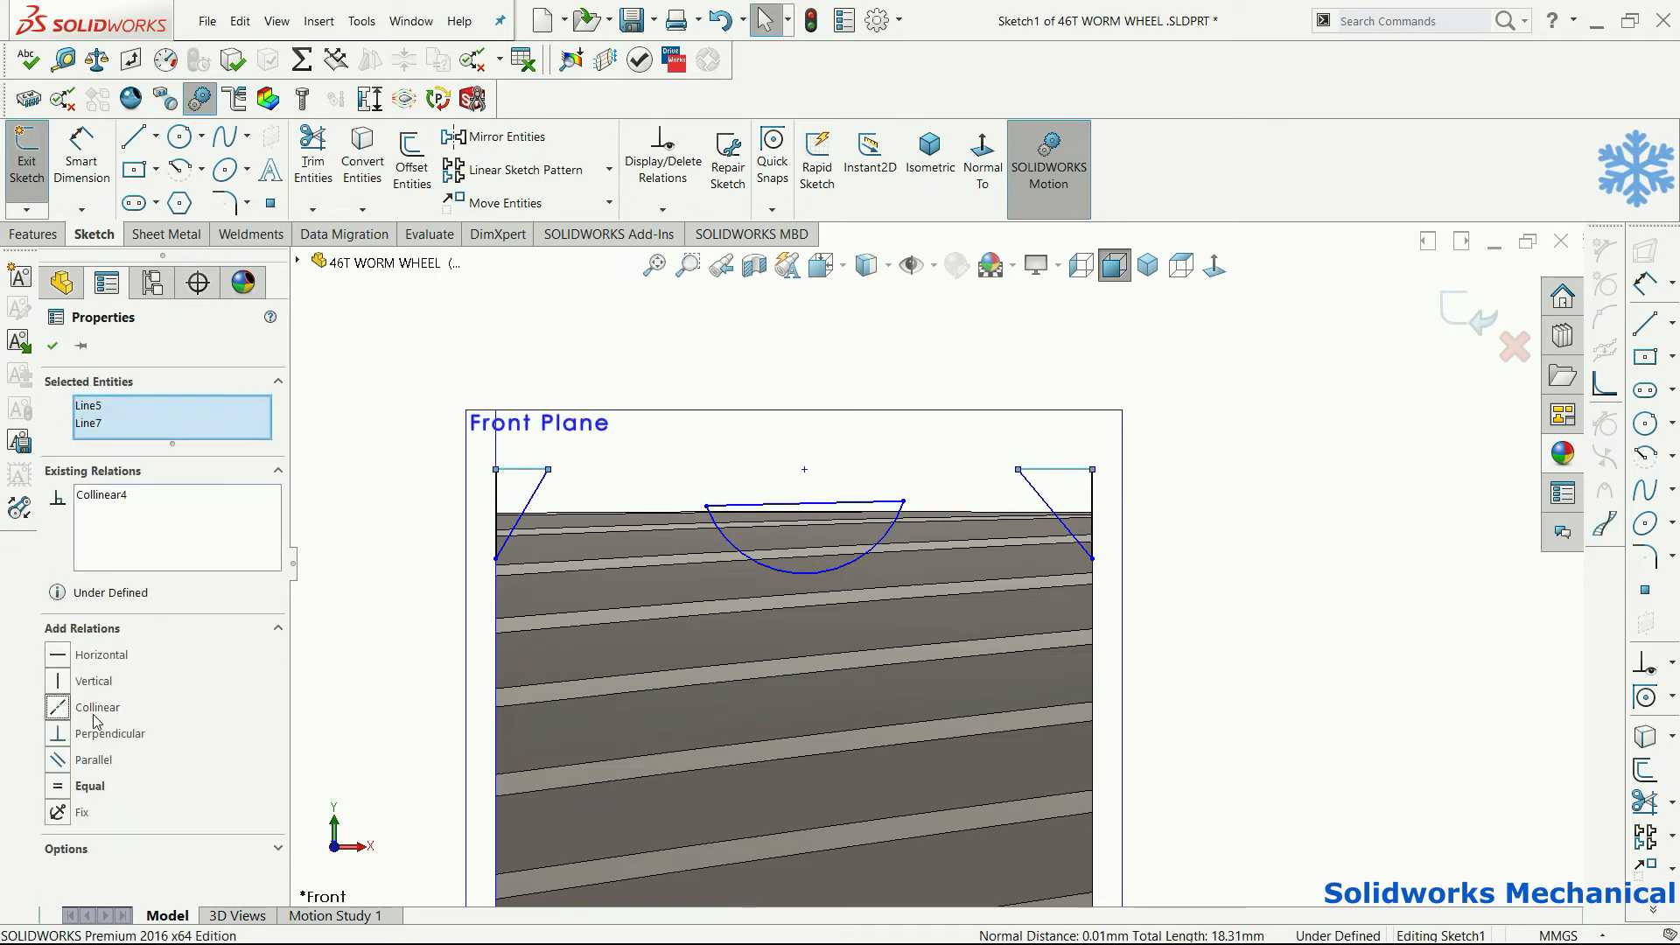
{"action": "left_click", "coordinate": [801, 503]}
{"action": "left_click", "coordinate": [517, 472], "text": "ctrl"}
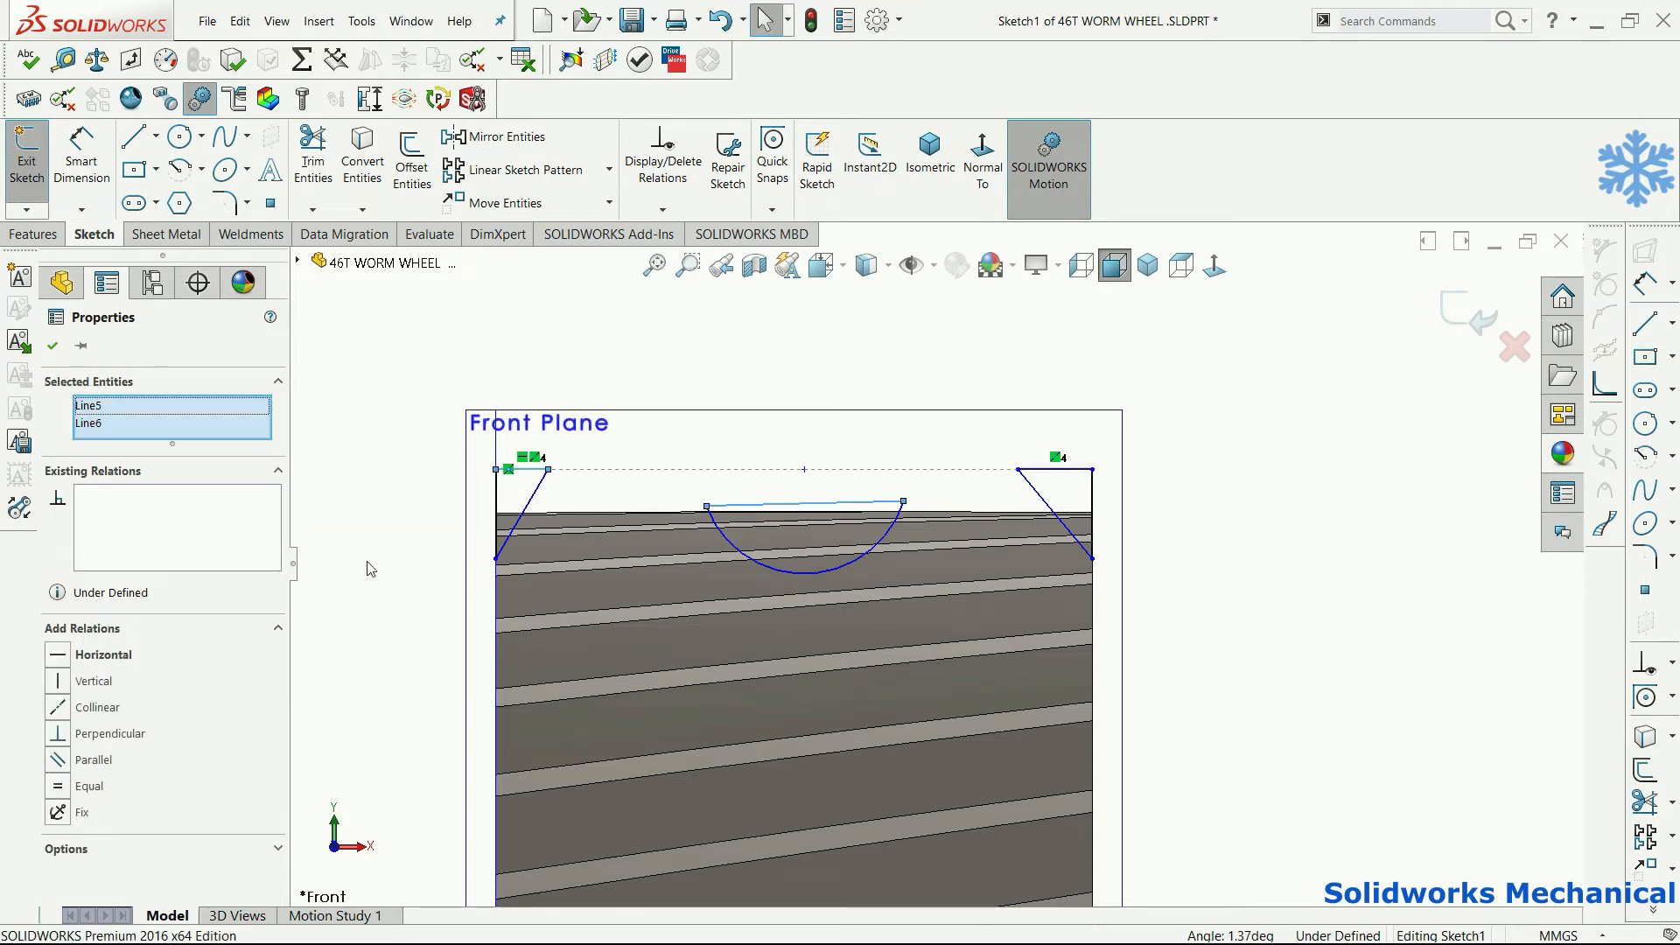
{"action": "left_click", "coordinate": [96, 707]}
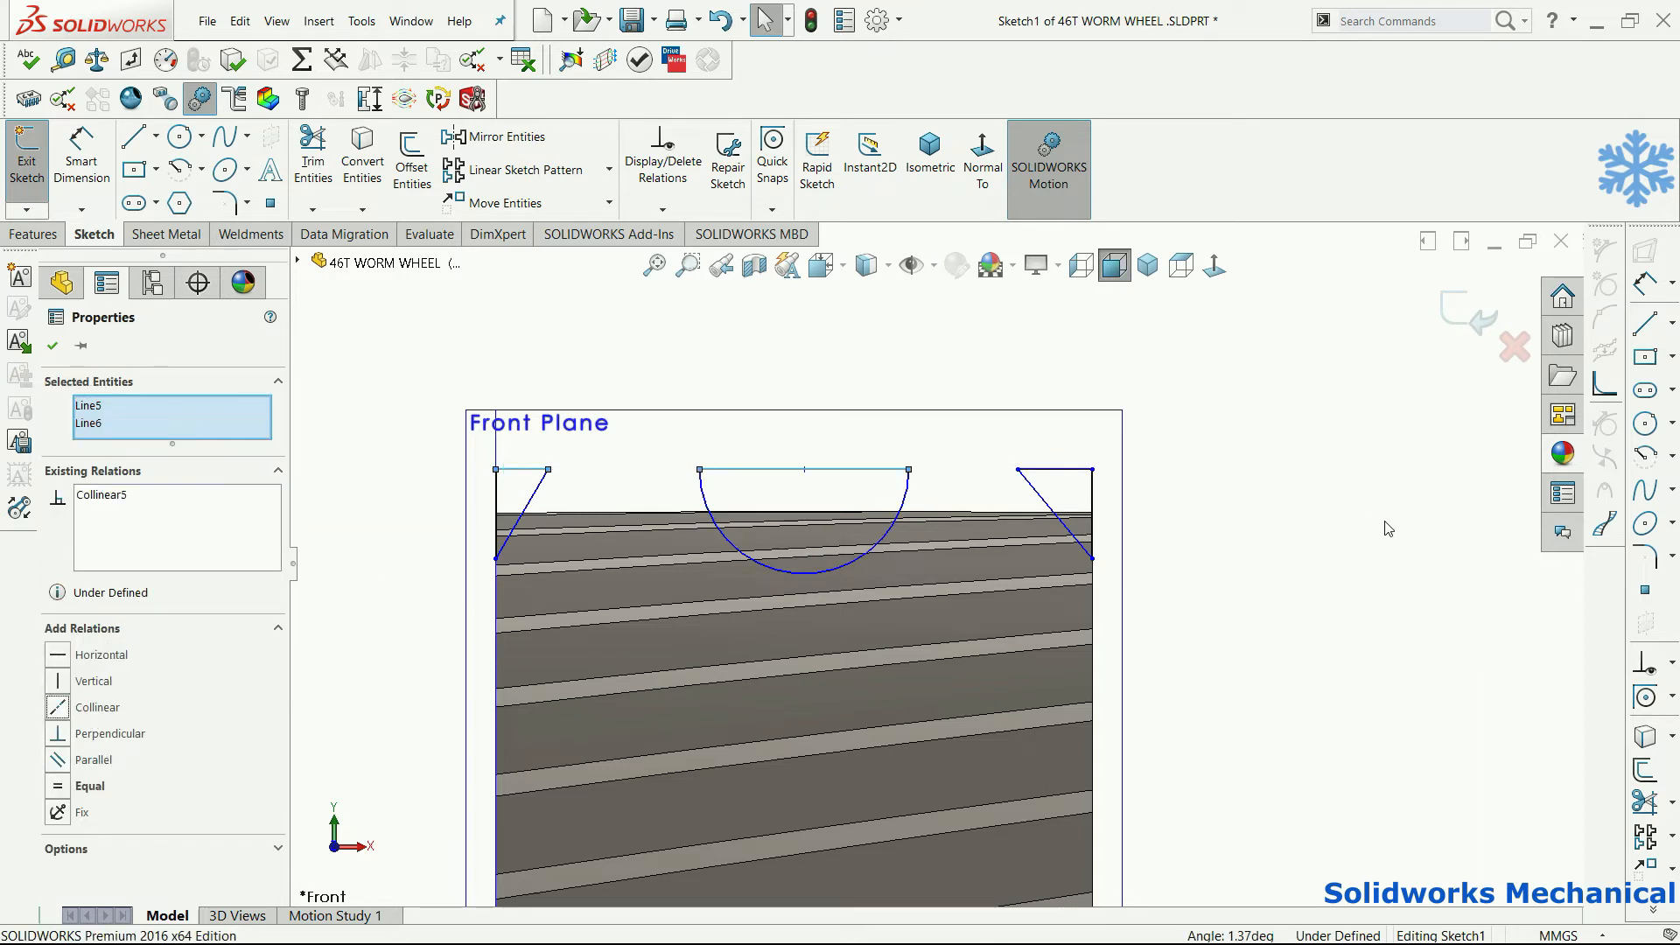
{"action": "left_click", "coordinate": [1263, 626]}
- Set the arc's closing line to 40 mm and dimension the arc's radius
{"action": "key", "text": "d"}
{"action": "scroll", "coordinate": [855, 508], "scroll_direction": "up", "scroll_amount": 2}
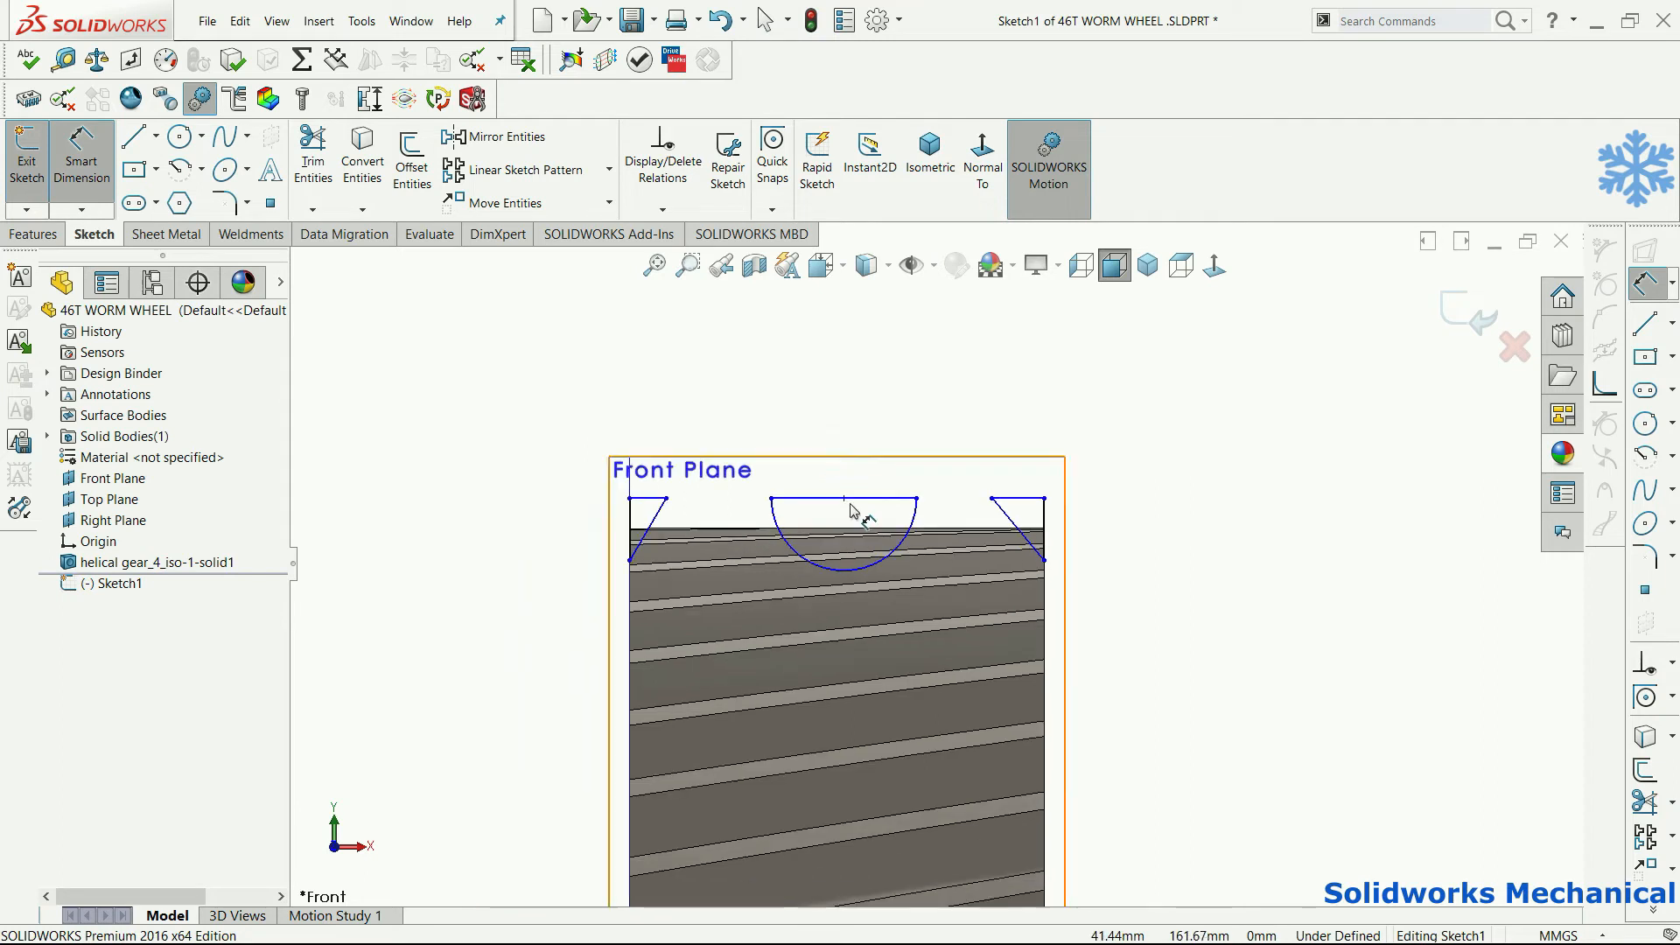
{"action": "left_click", "coordinate": [837, 490]}
{"action": "left_click", "coordinate": [842, 472]}
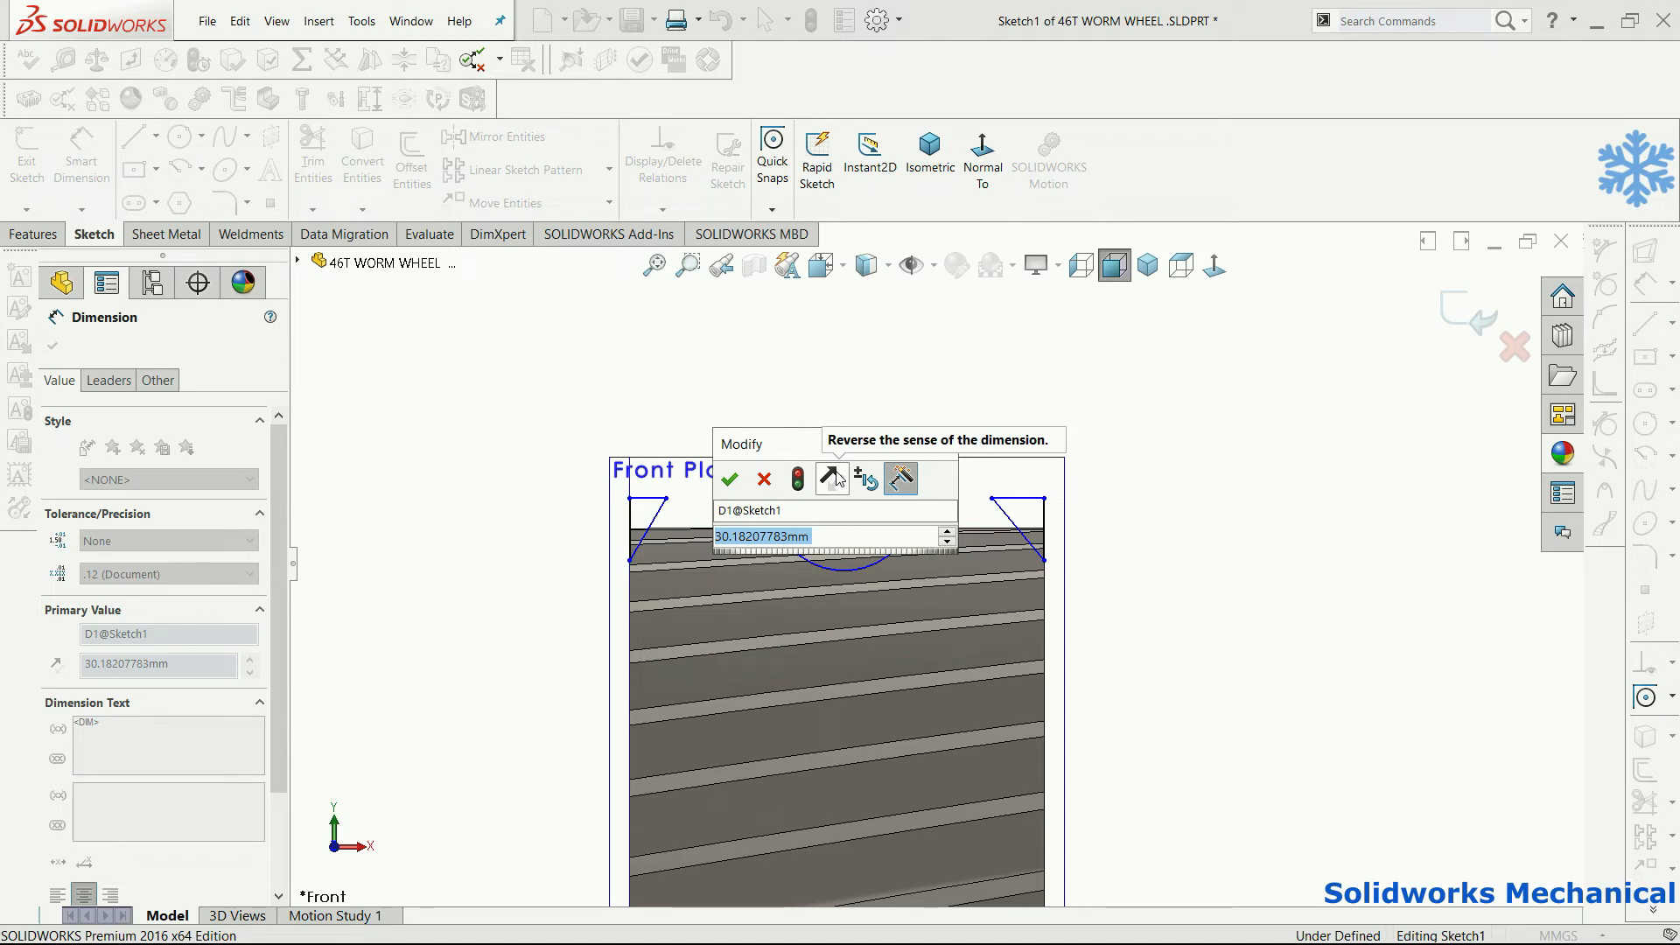
{"action": "type", "text": "40"}
{"action": "key", "text": "Return"}
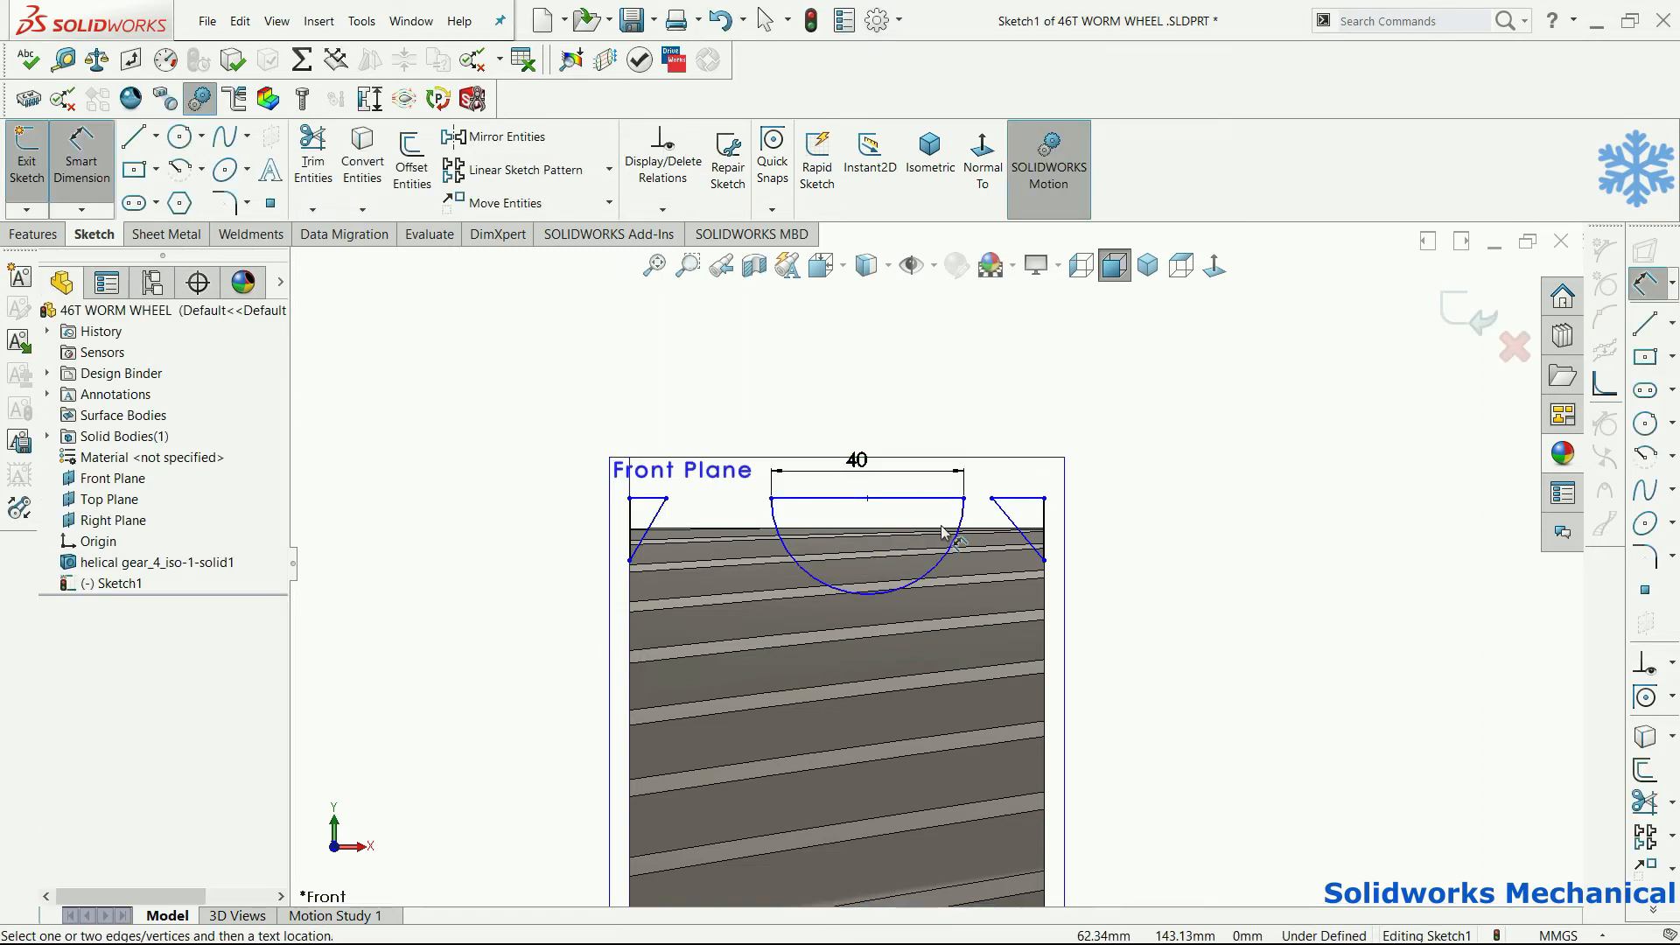
{"action": "left_click", "coordinate": [966, 523]}
{"action": "left_click", "coordinate": [903, 516]}
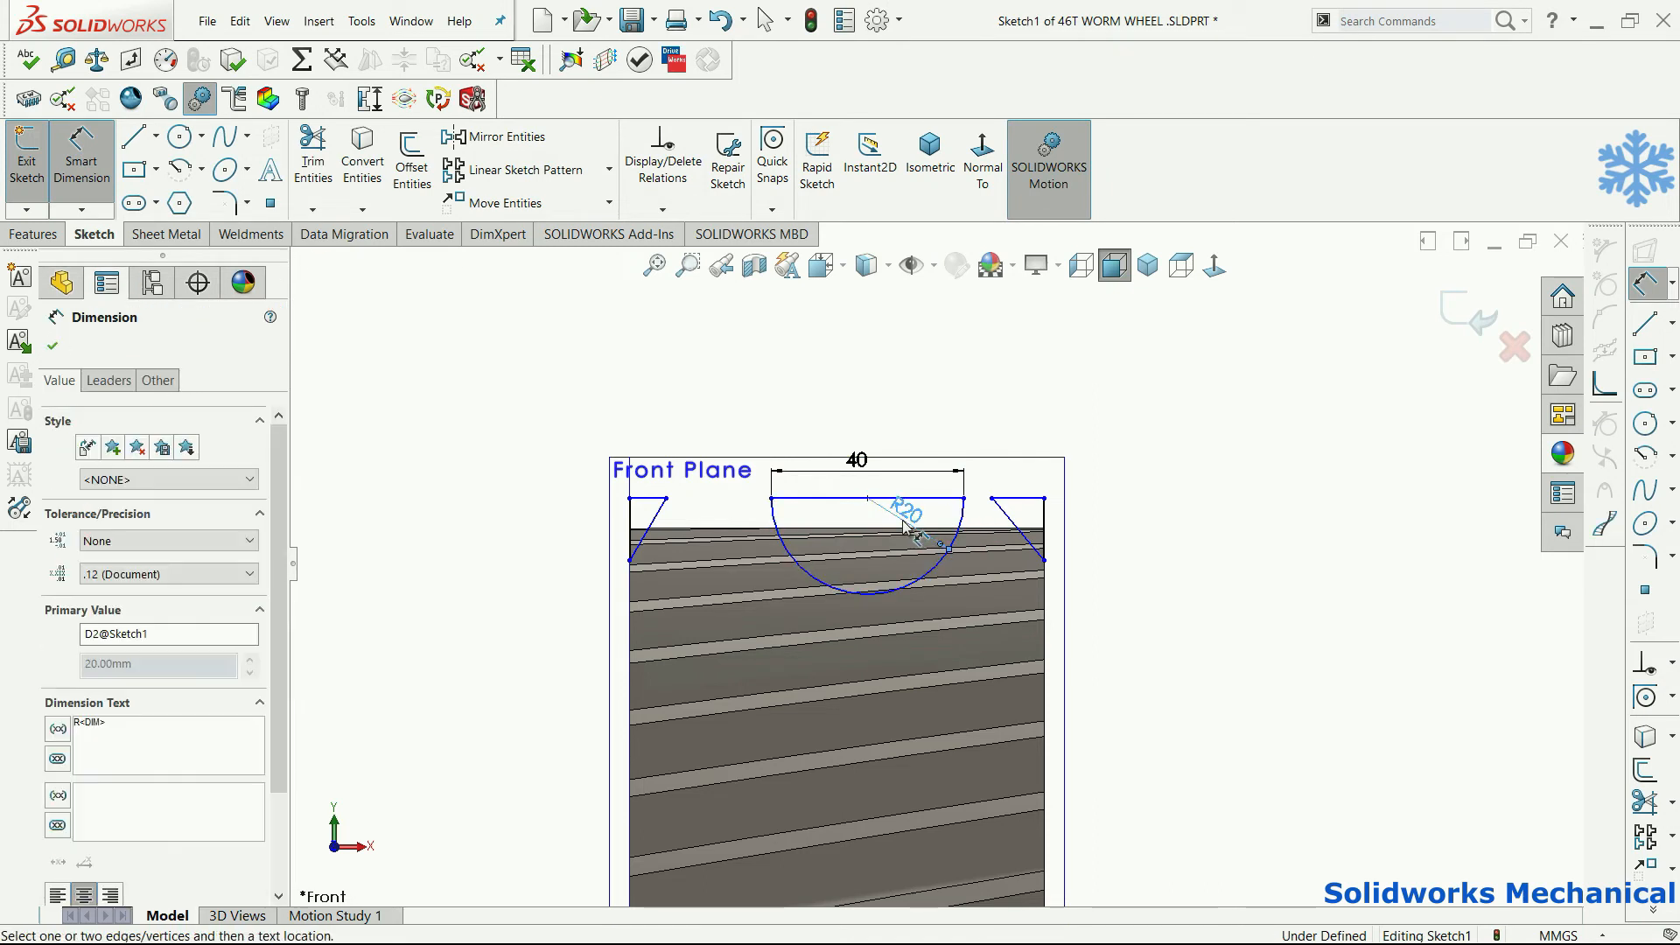
{"action": "left_click", "coordinate": [1313, 613]}
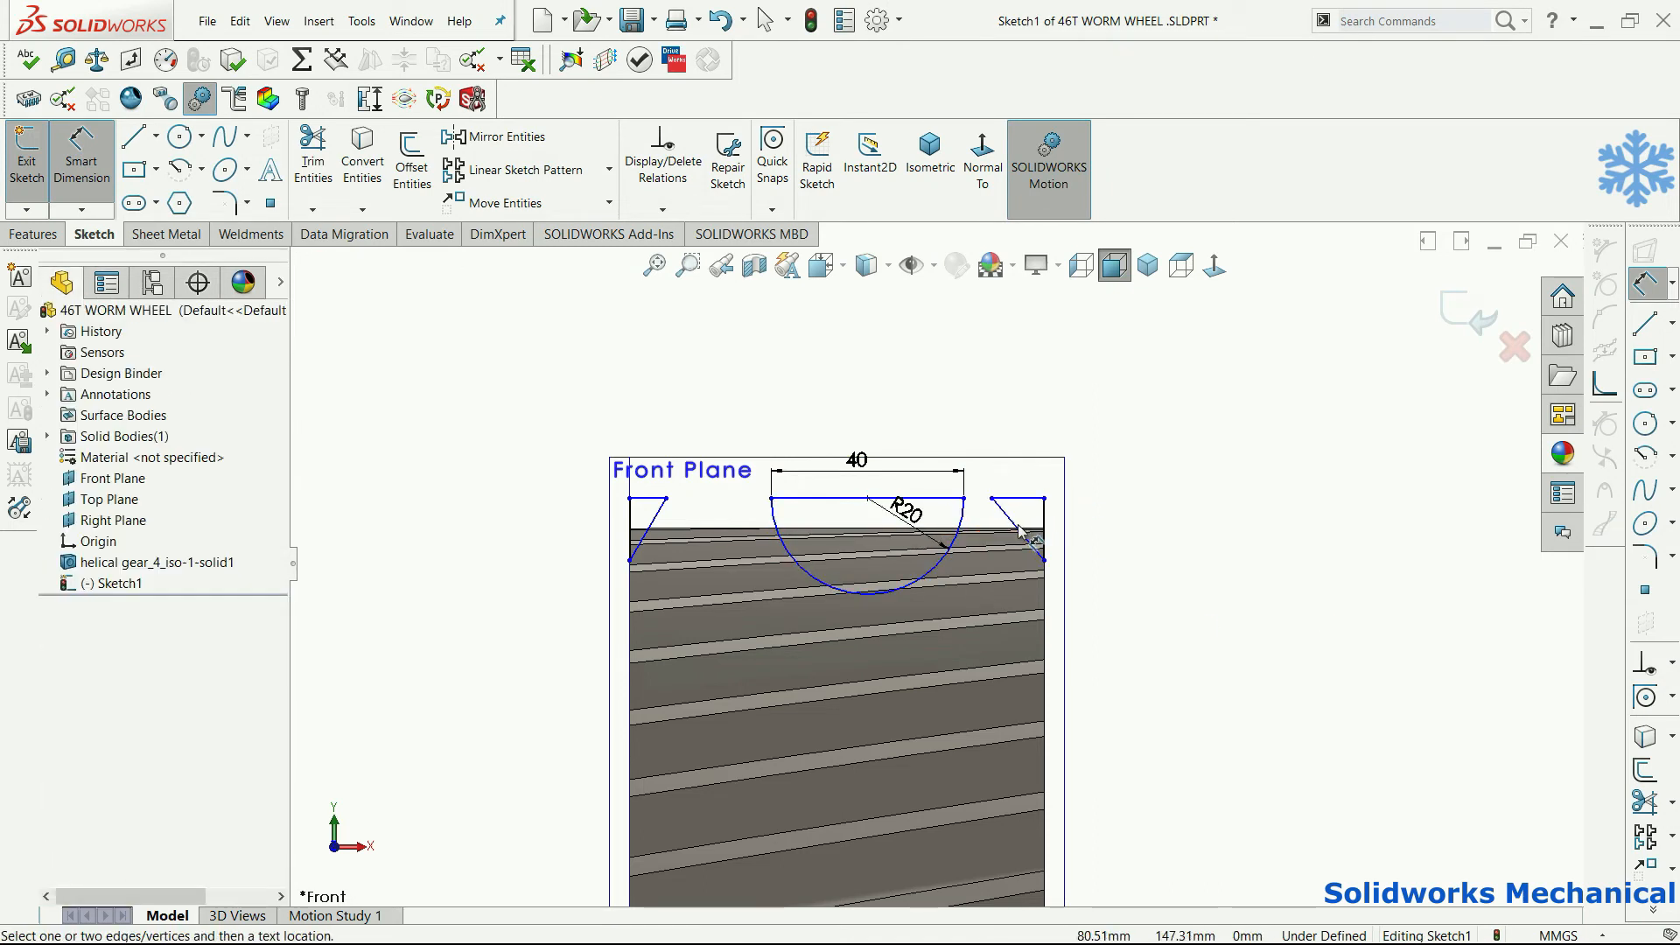
- Set the angle between the slanted and vertical sides of the gear's upper right corner triangle to 40 degrees
{"action": "left_click", "coordinate": [1020, 531]}
{"action": "left_click", "coordinate": [1044, 525]}
{"action": "left_click", "coordinate": [1029, 446]}
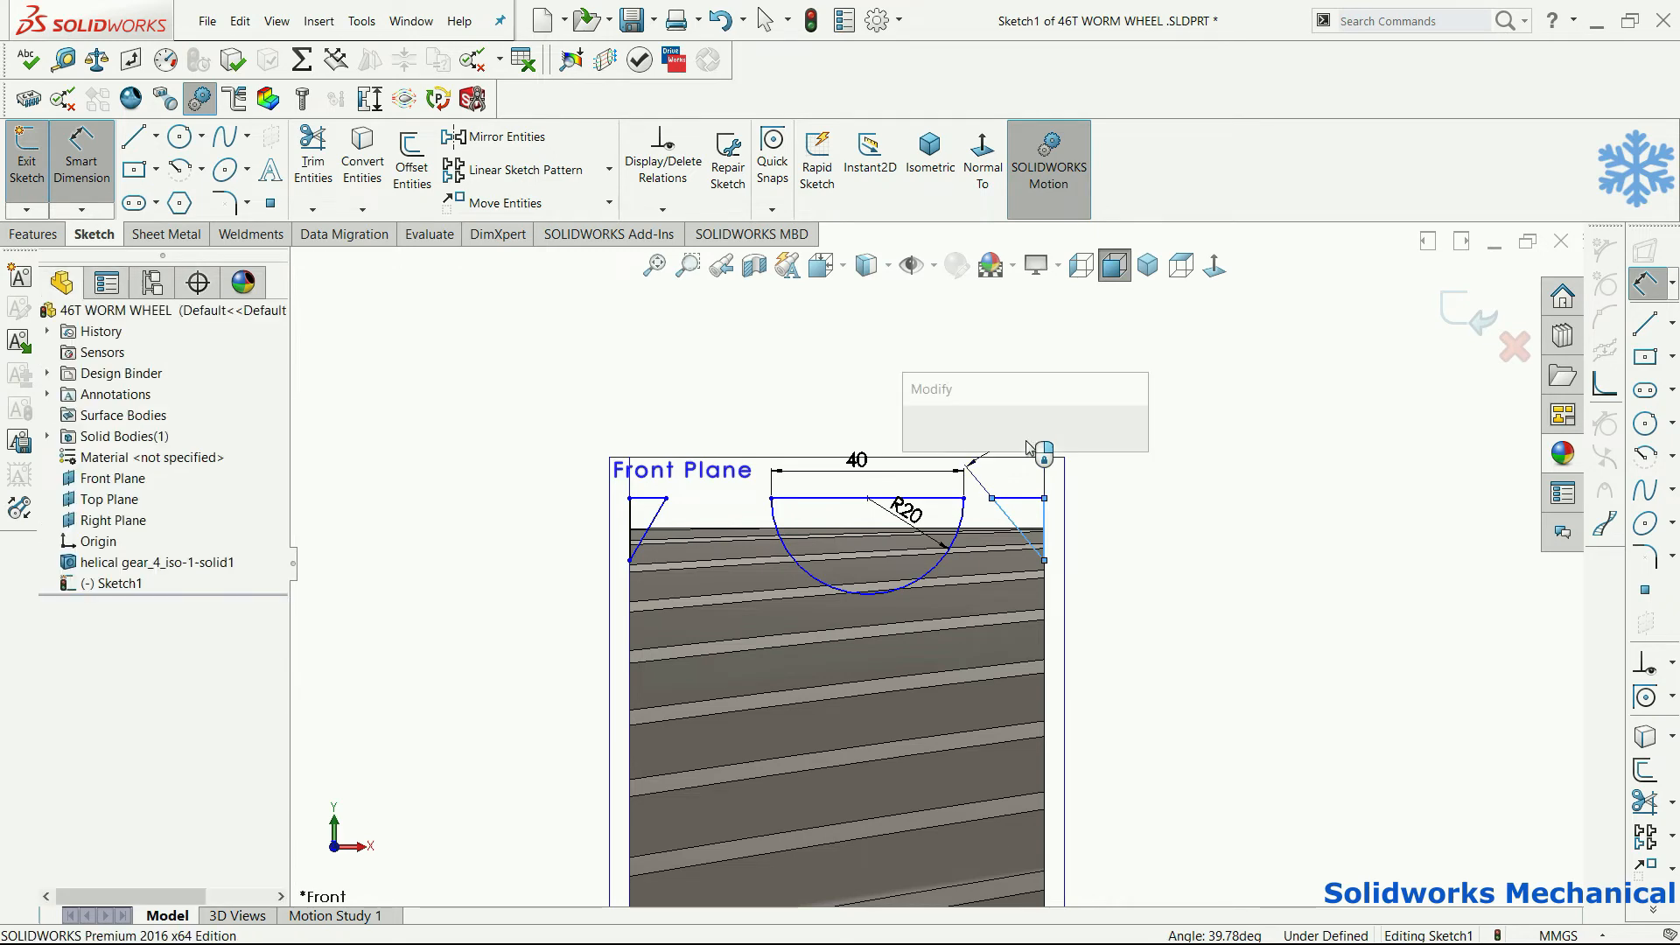
{"action": "type", "text": "40"}
{"action": "key", "text": "Return"}
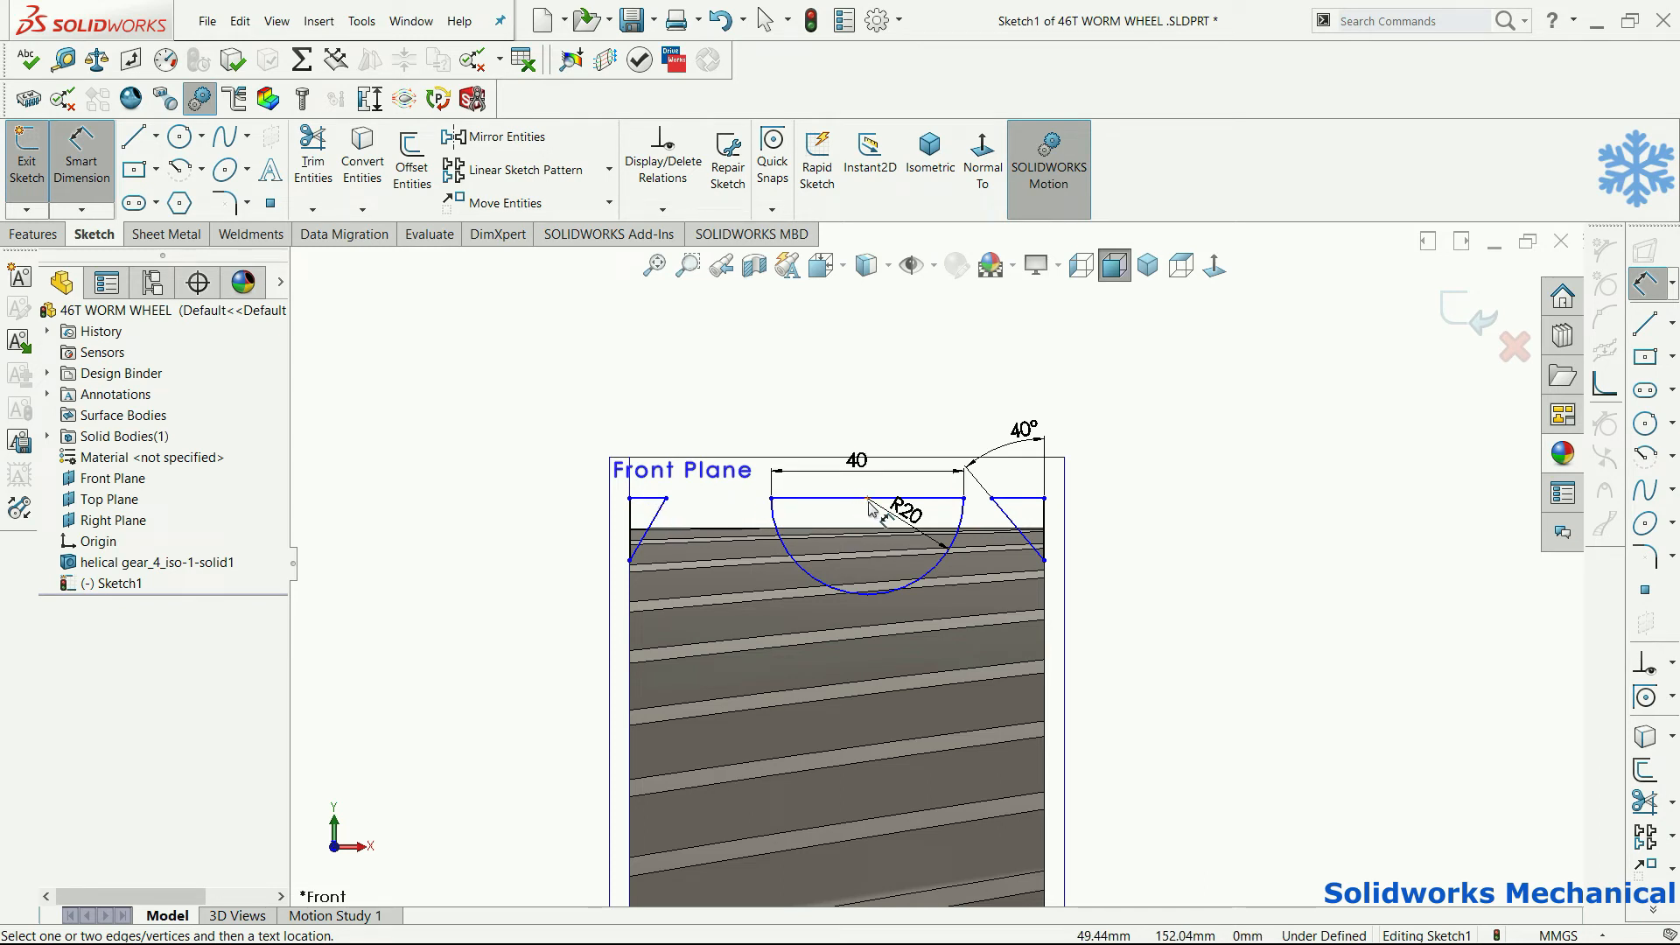
{"action": "key", "text": "Escape"}
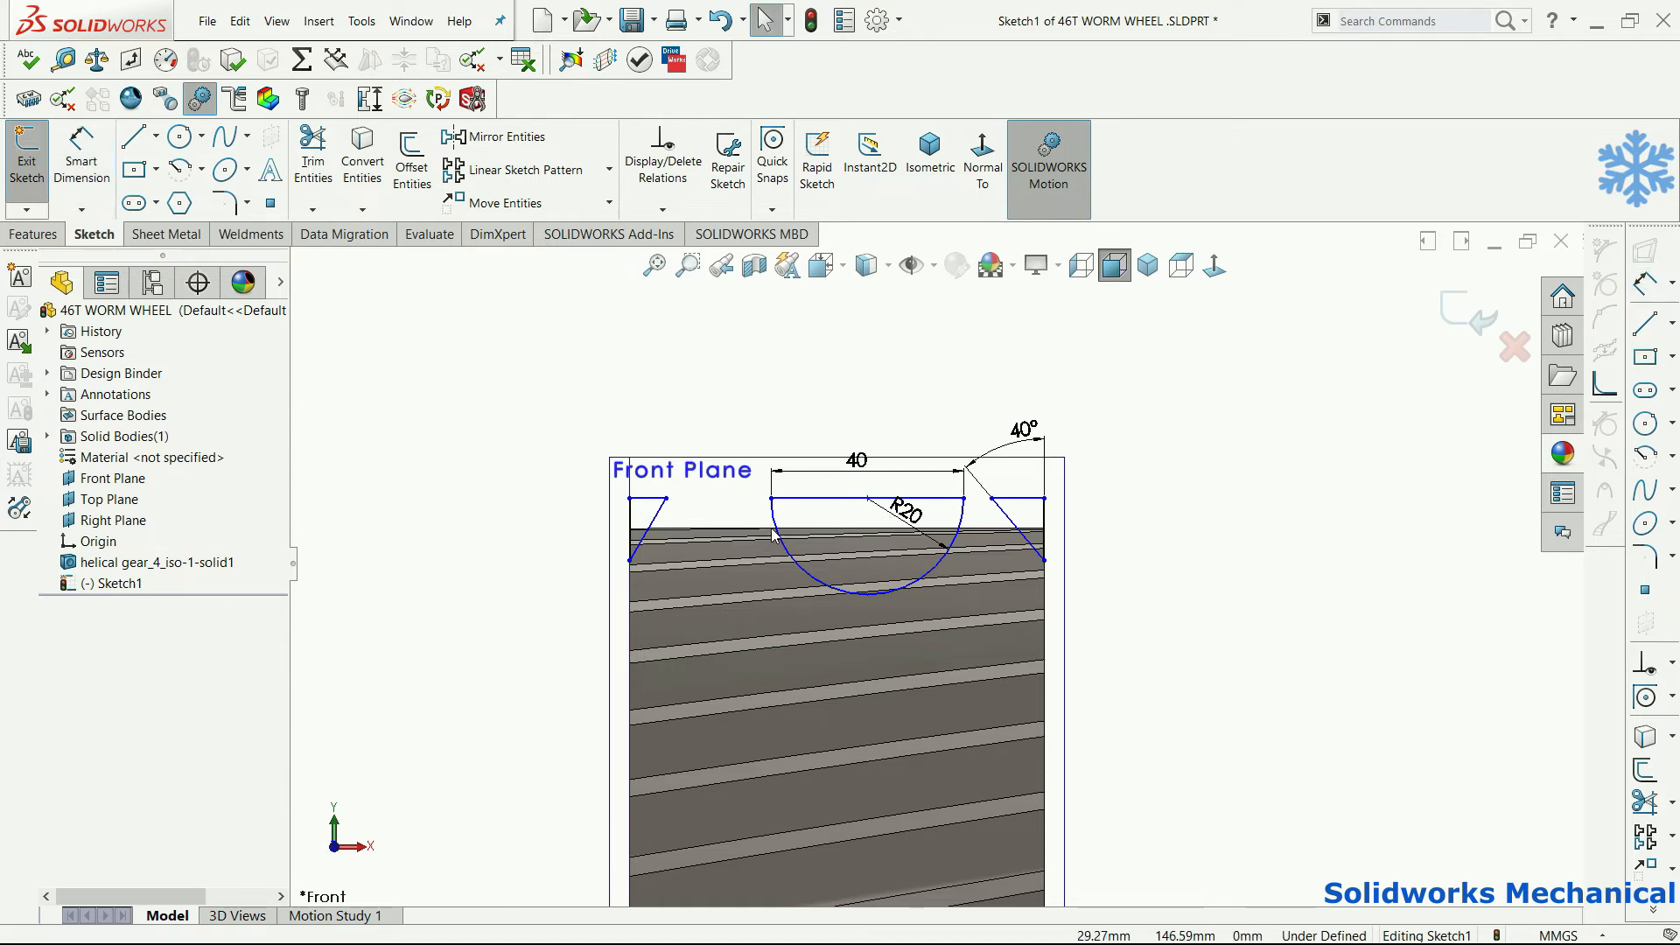
- Replace the R20 arc with a shallower centerpoint arc of about 28 mm radius, centred above the 40 mm line
{"action": "left_click", "coordinate": [773, 536]}
{"action": "key", "text": "Delete"}
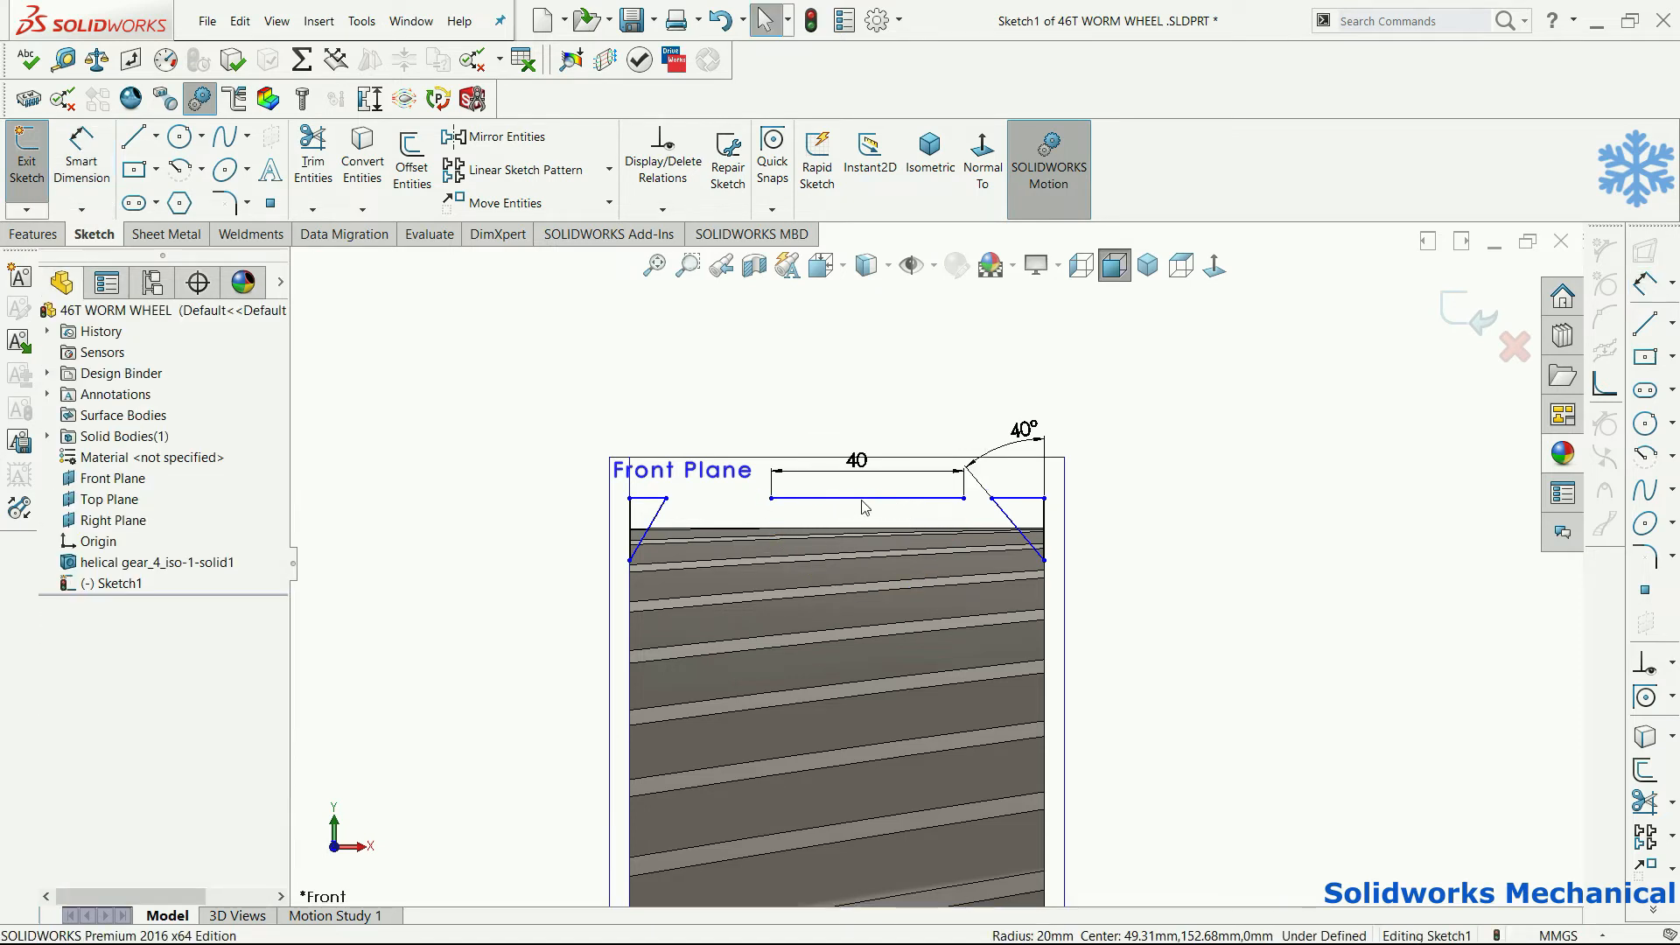
{"action": "left_click", "coordinate": [862, 499]}
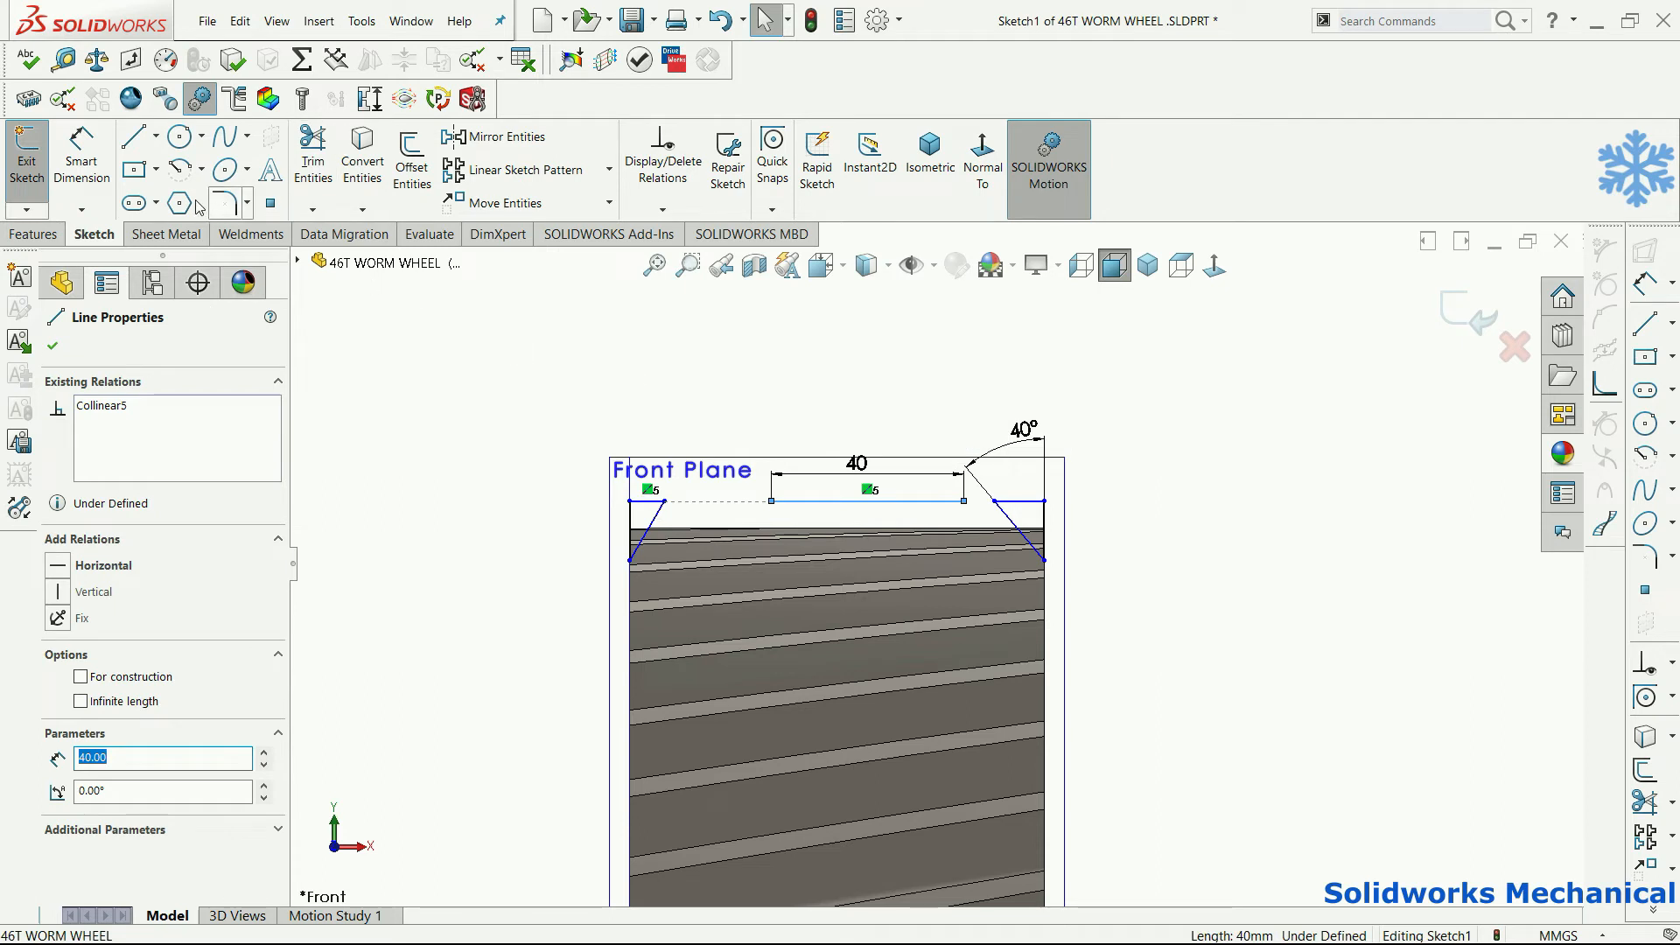
{"action": "left_click", "coordinate": [179, 169]}
{"action": "left_click", "coordinate": [867, 432]}
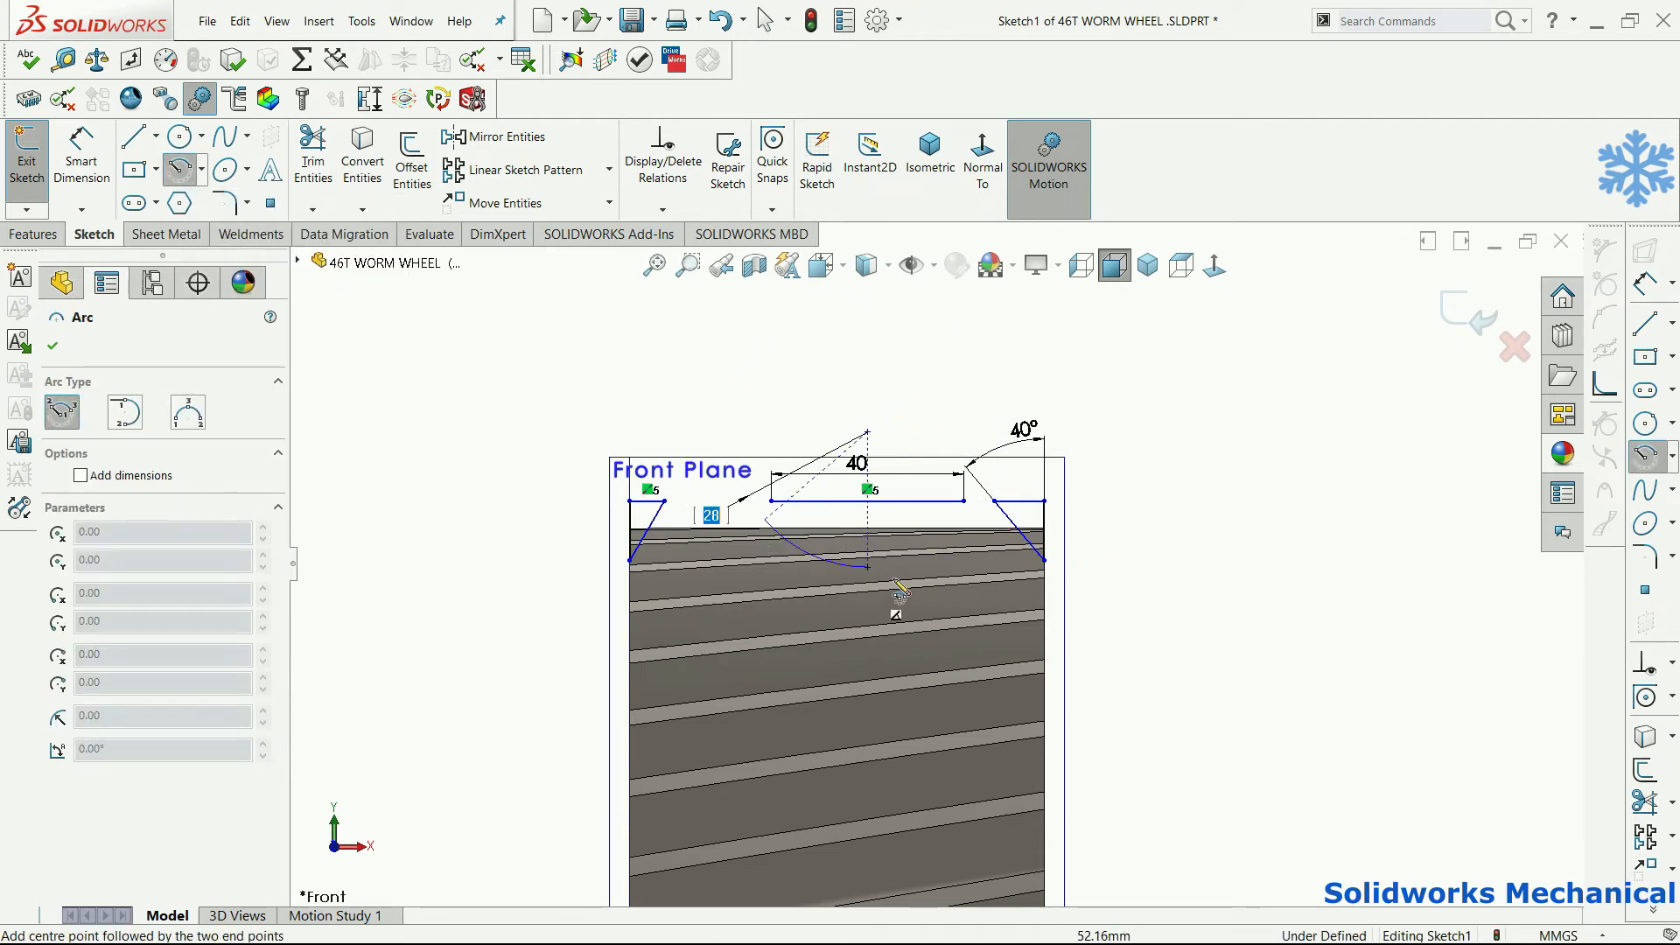
{"action": "left_click", "coordinate": [961, 529]}
{"action": "key", "text": "Escape"}
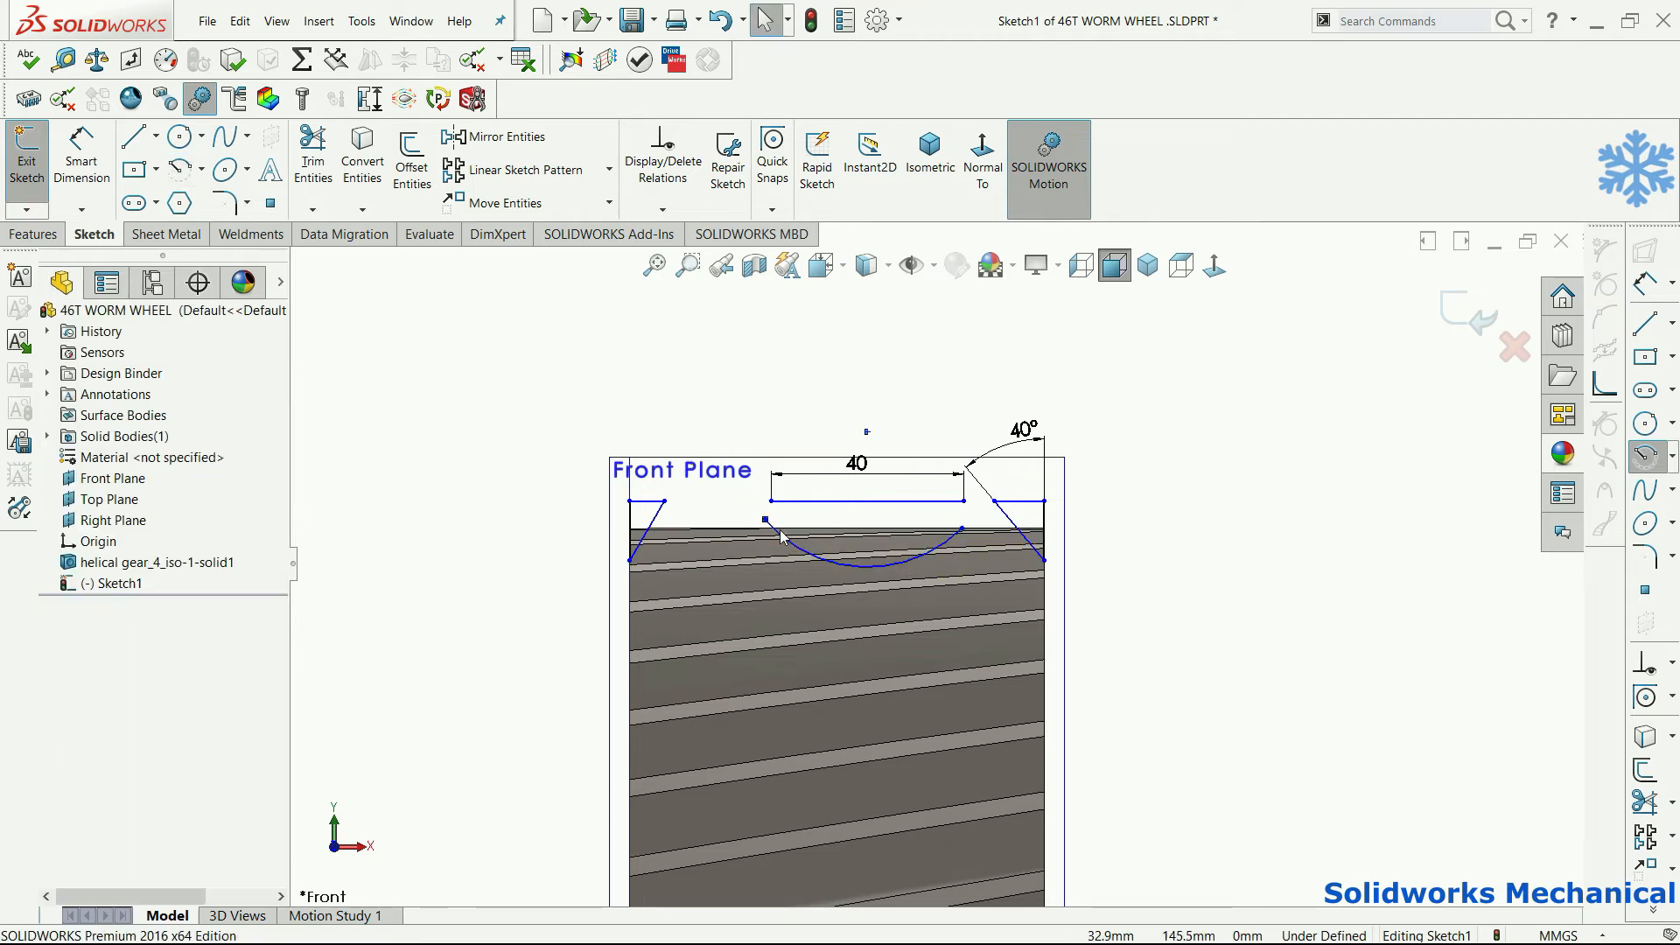
- Merge both ends of the new arc with the matching endpoints of the 40 mm line
{"action": "left_click", "coordinate": [767, 519]}
{"action": "left_click", "coordinate": [776, 515], "text": "ctrl"}
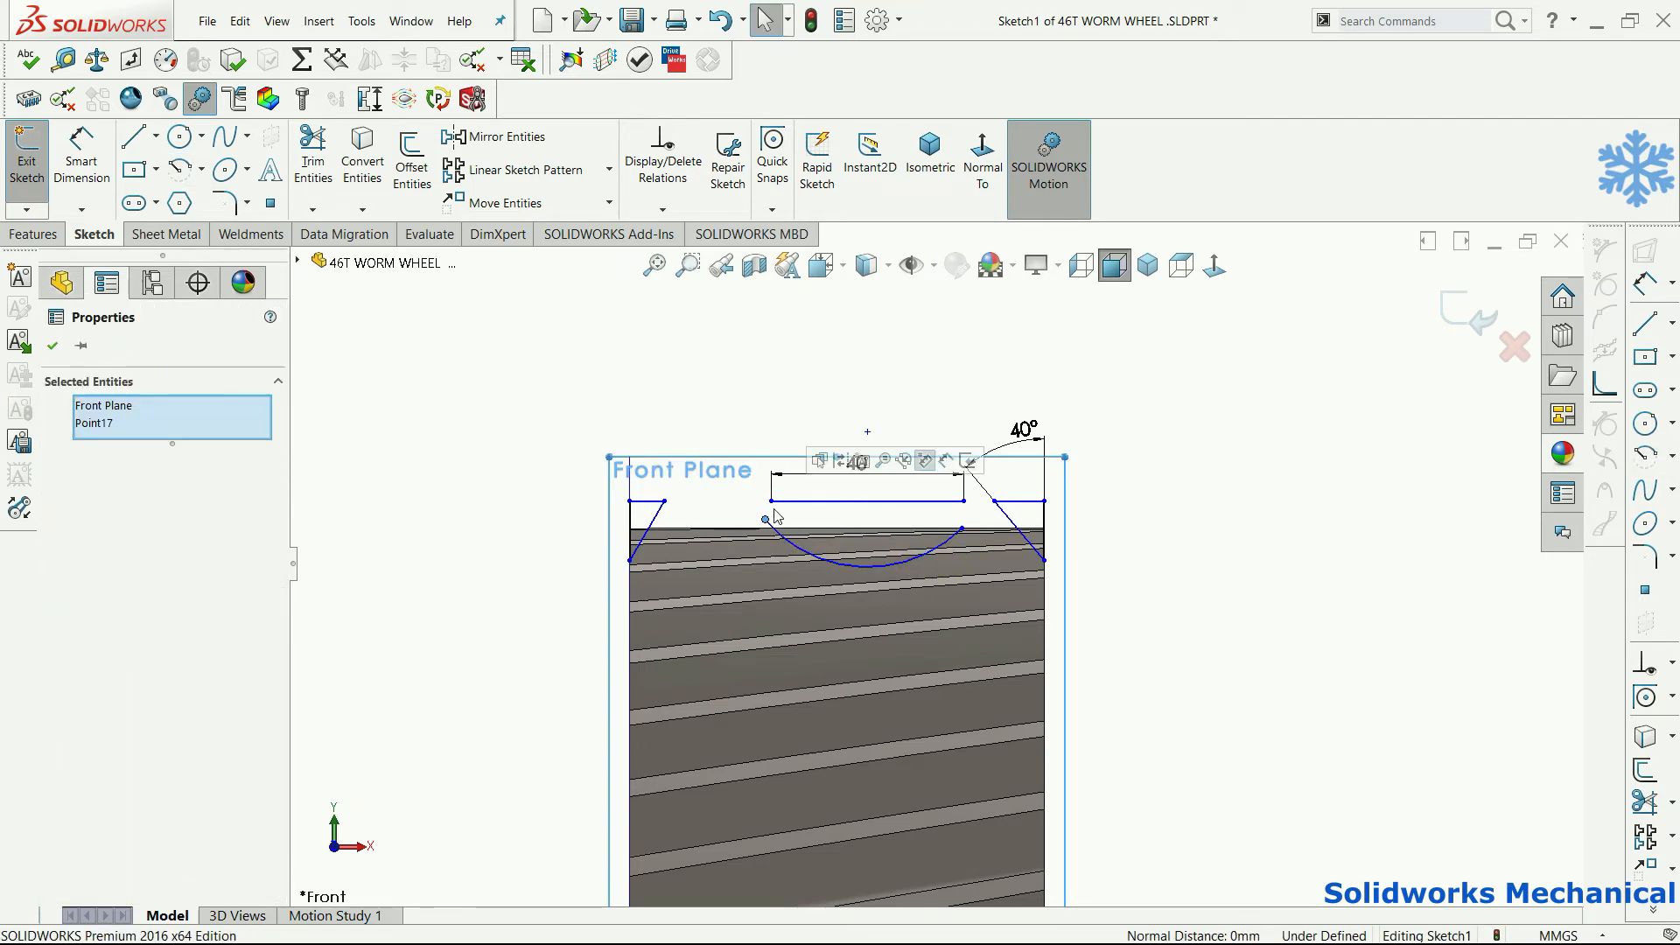
{"action": "key", "text": "Escape"}
{"action": "left_click", "coordinate": [767, 520]}
{"action": "scroll", "coordinate": [772, 527], "scroll_direction": "down", "scroll_amount": 2}
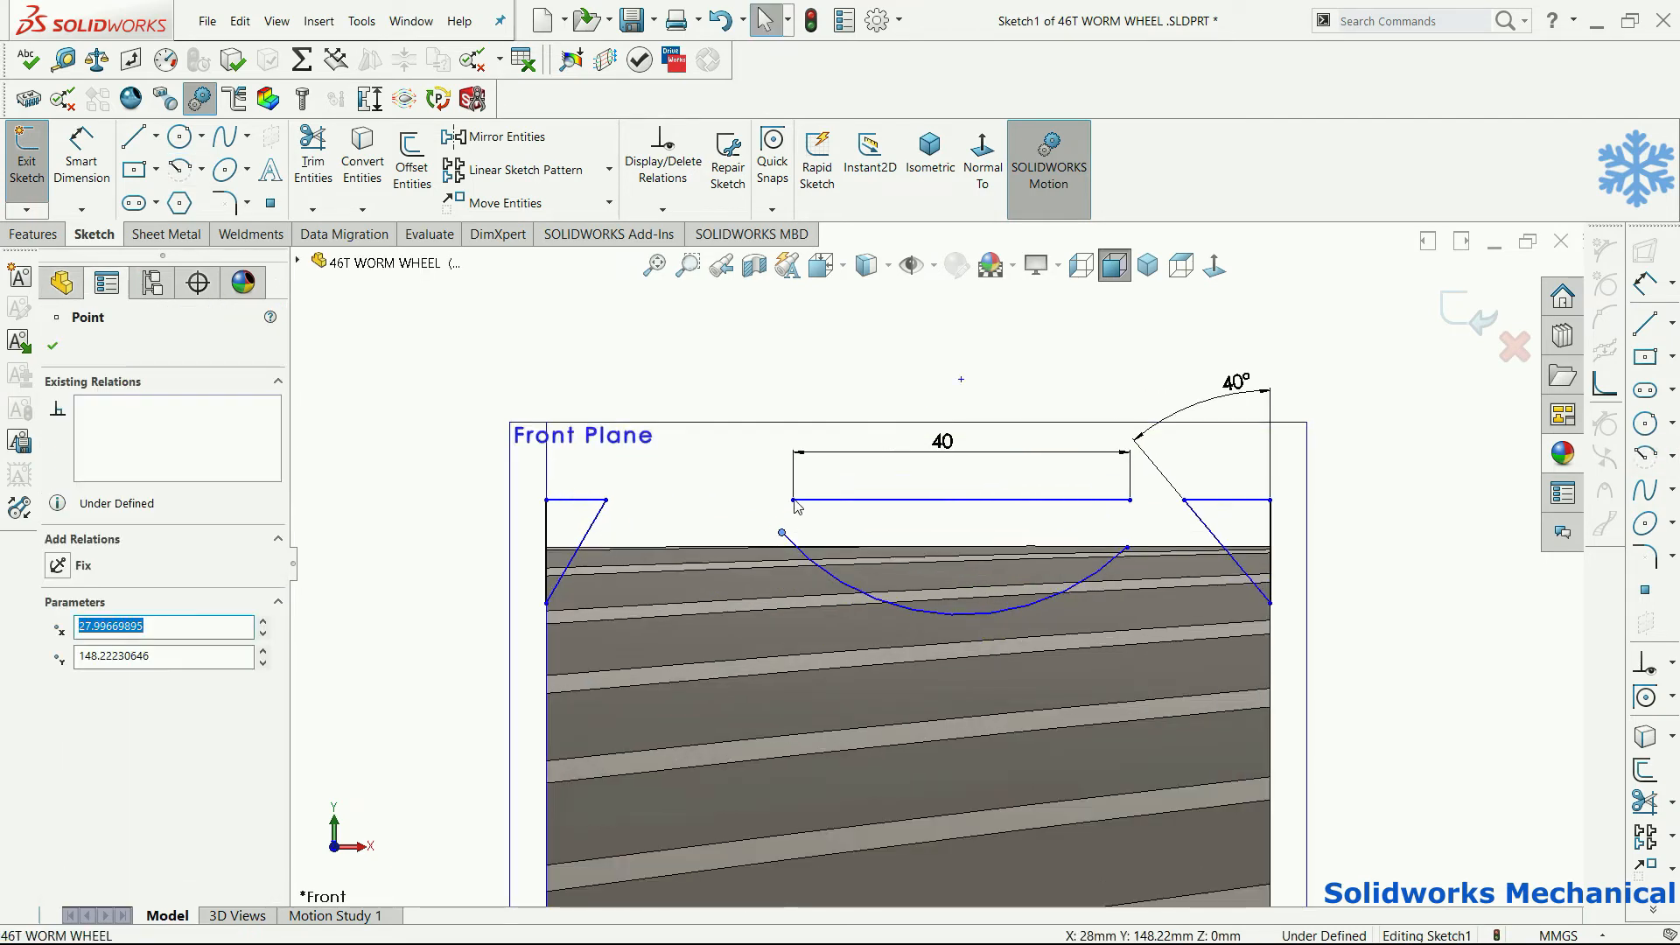
{"action": "left_click", "coordinate": [794, 501], "text": "ctrl"}
{"action": "left_click", "coordinate": [79, 731]}
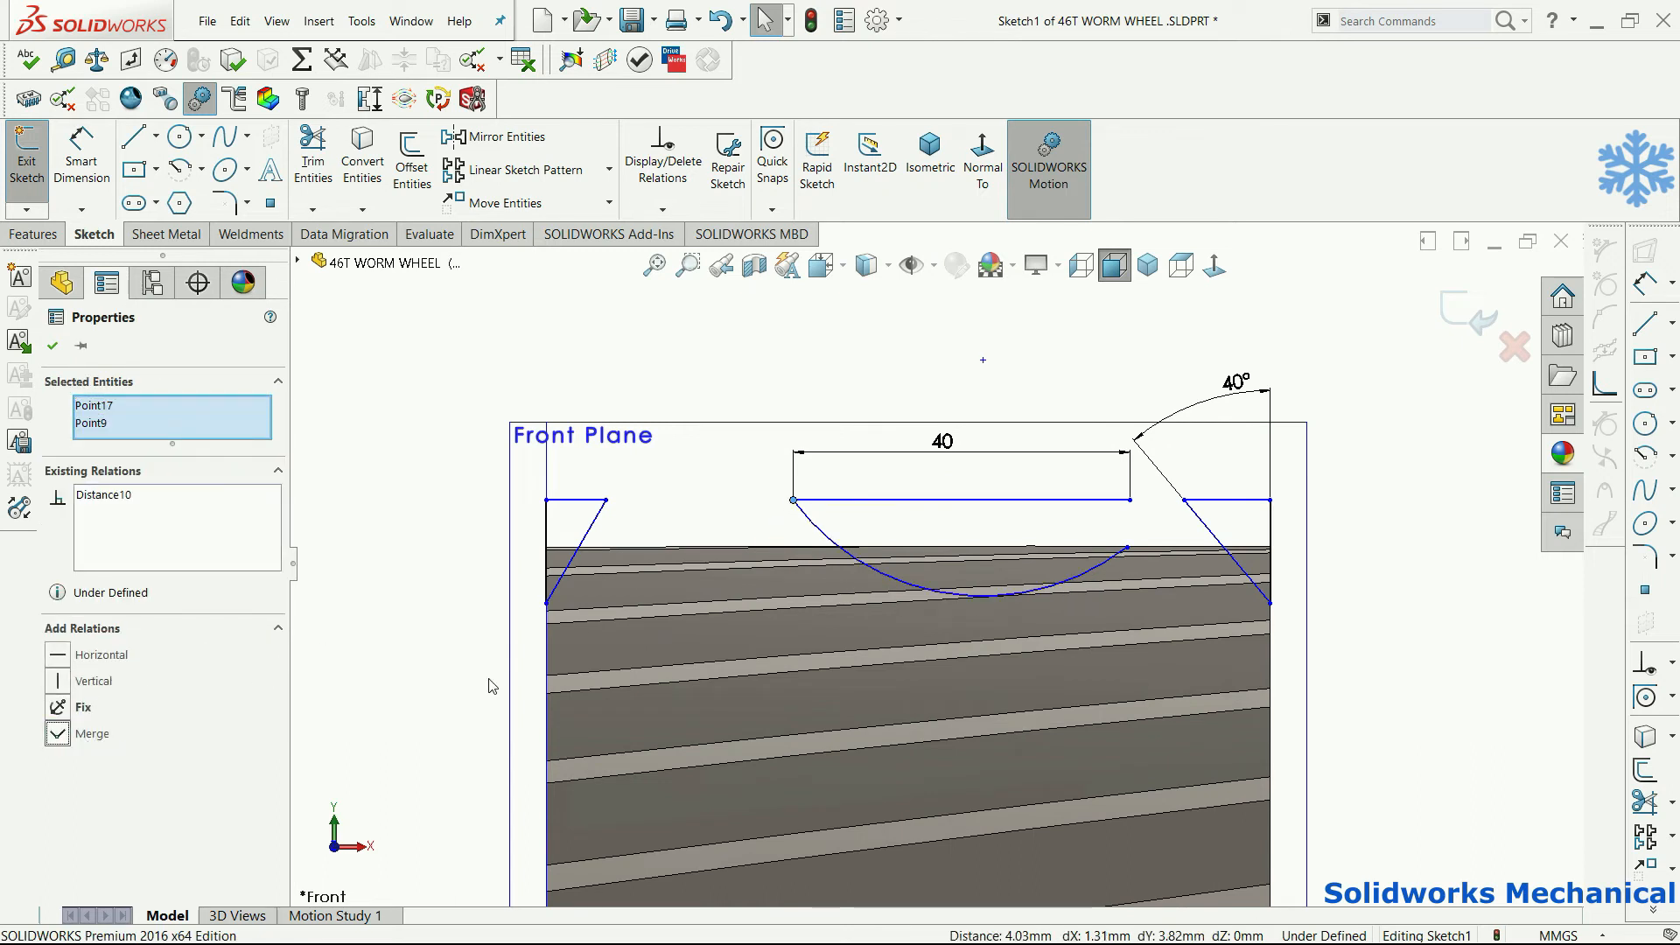
{"action": "key", "text": "Escape"}
{"action": "left_click", "coordinate": [1127, 539]}
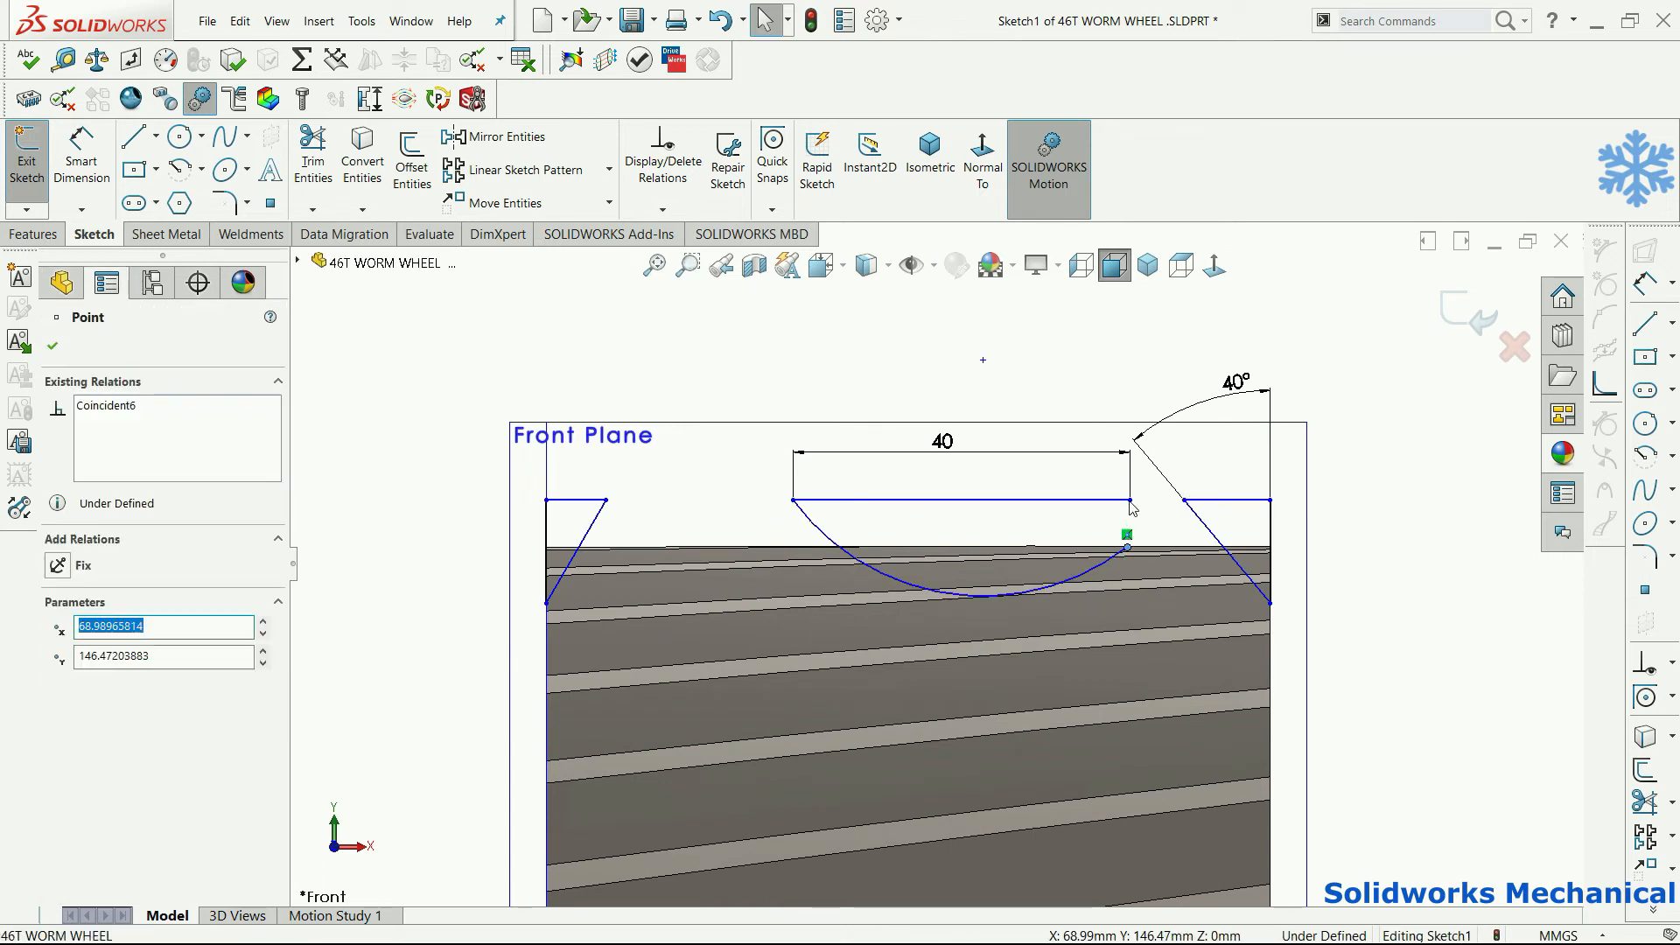
{"action": "left_click", "coordinate": [1129, 501], "text": "ctrl"}
{"action": "left_click", "coordinate": [82, 735]}
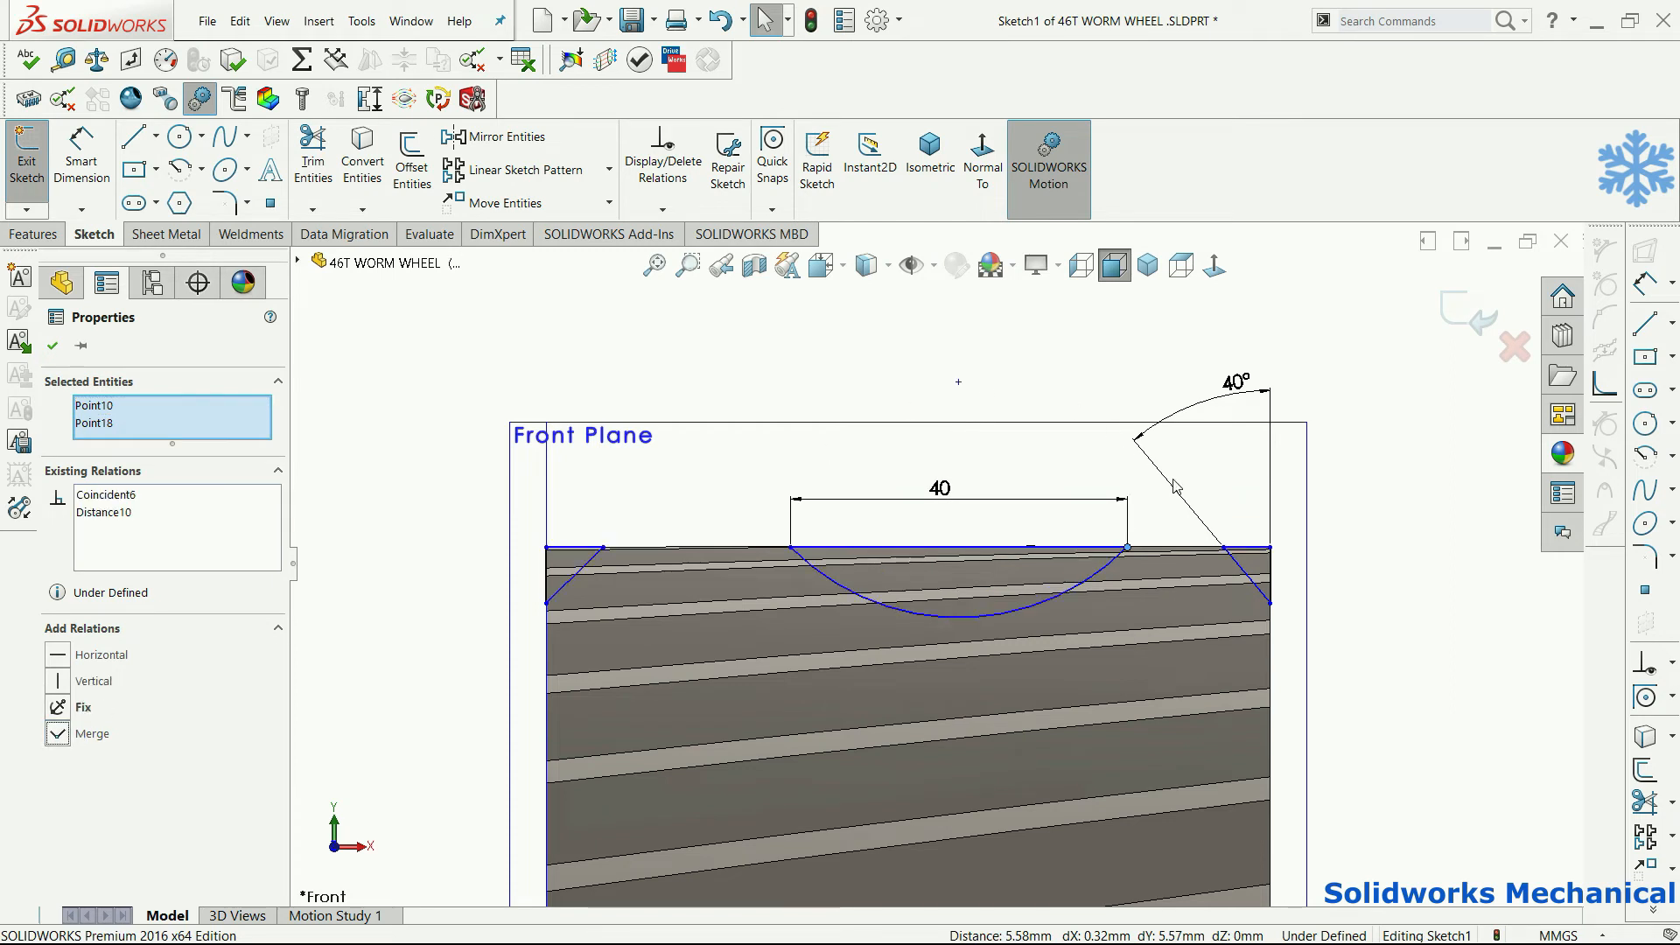
- Dimension the arc's centre horizontally at 43 mm from the gear's right side edge
{"action": "left_click", "coordinate": [969, 548]}
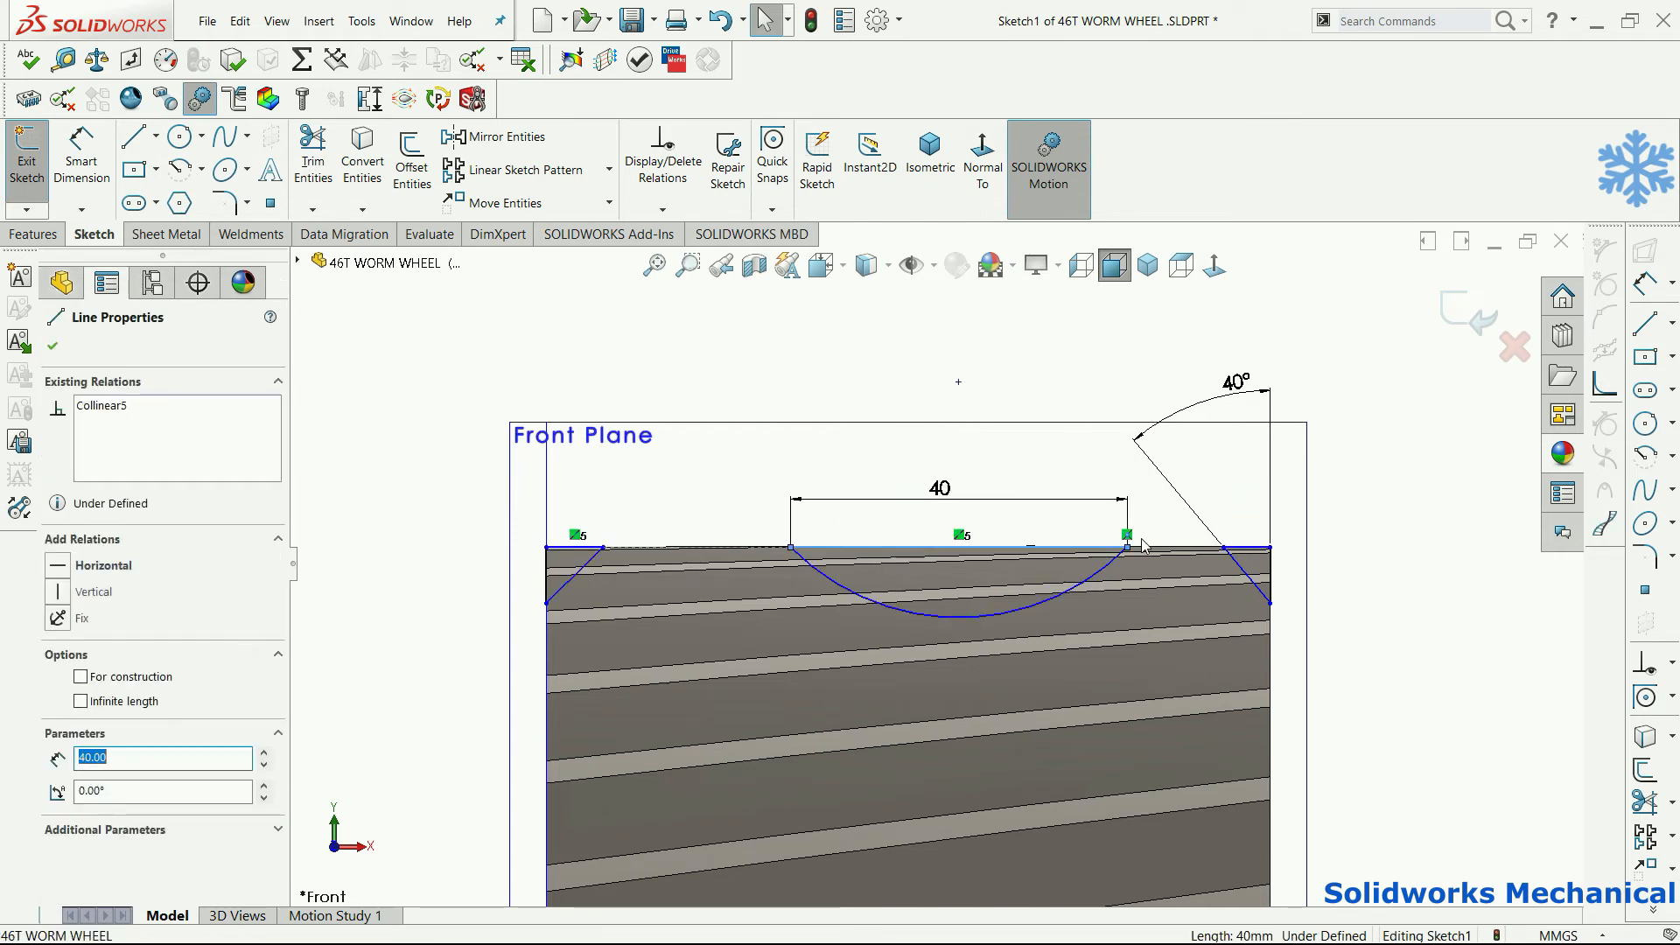
{"action": "right_click_drag", "start_coordinate": [1378, 783], "coordinate": [1386, 710]}
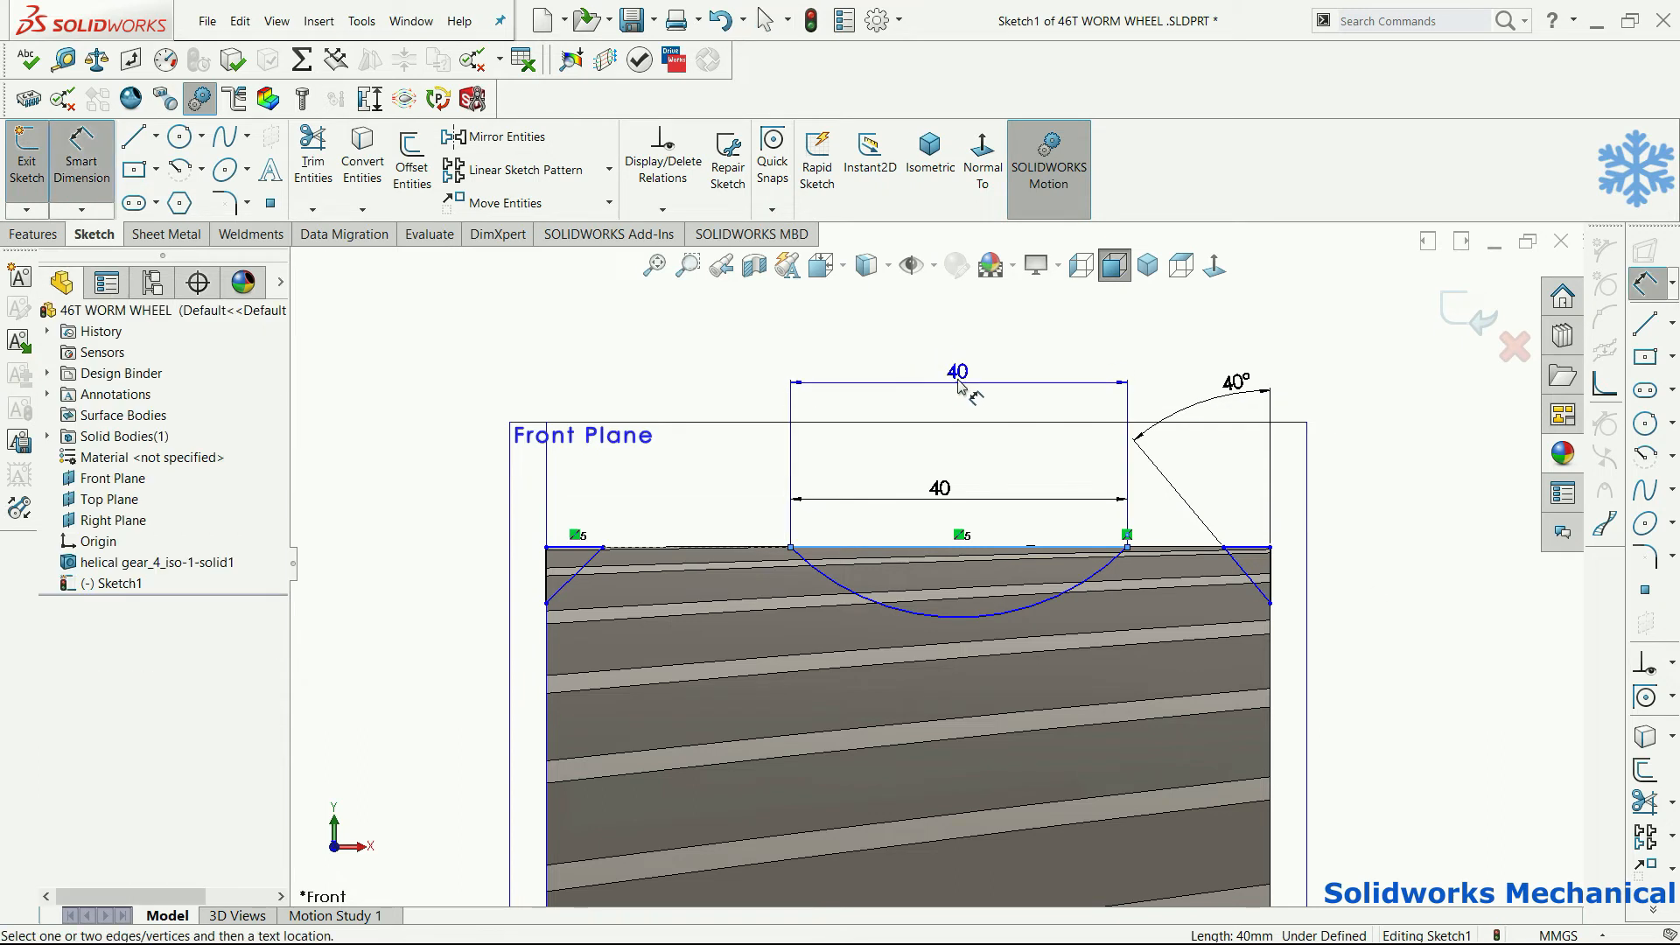
{"action": "key", "text": "Escape"}
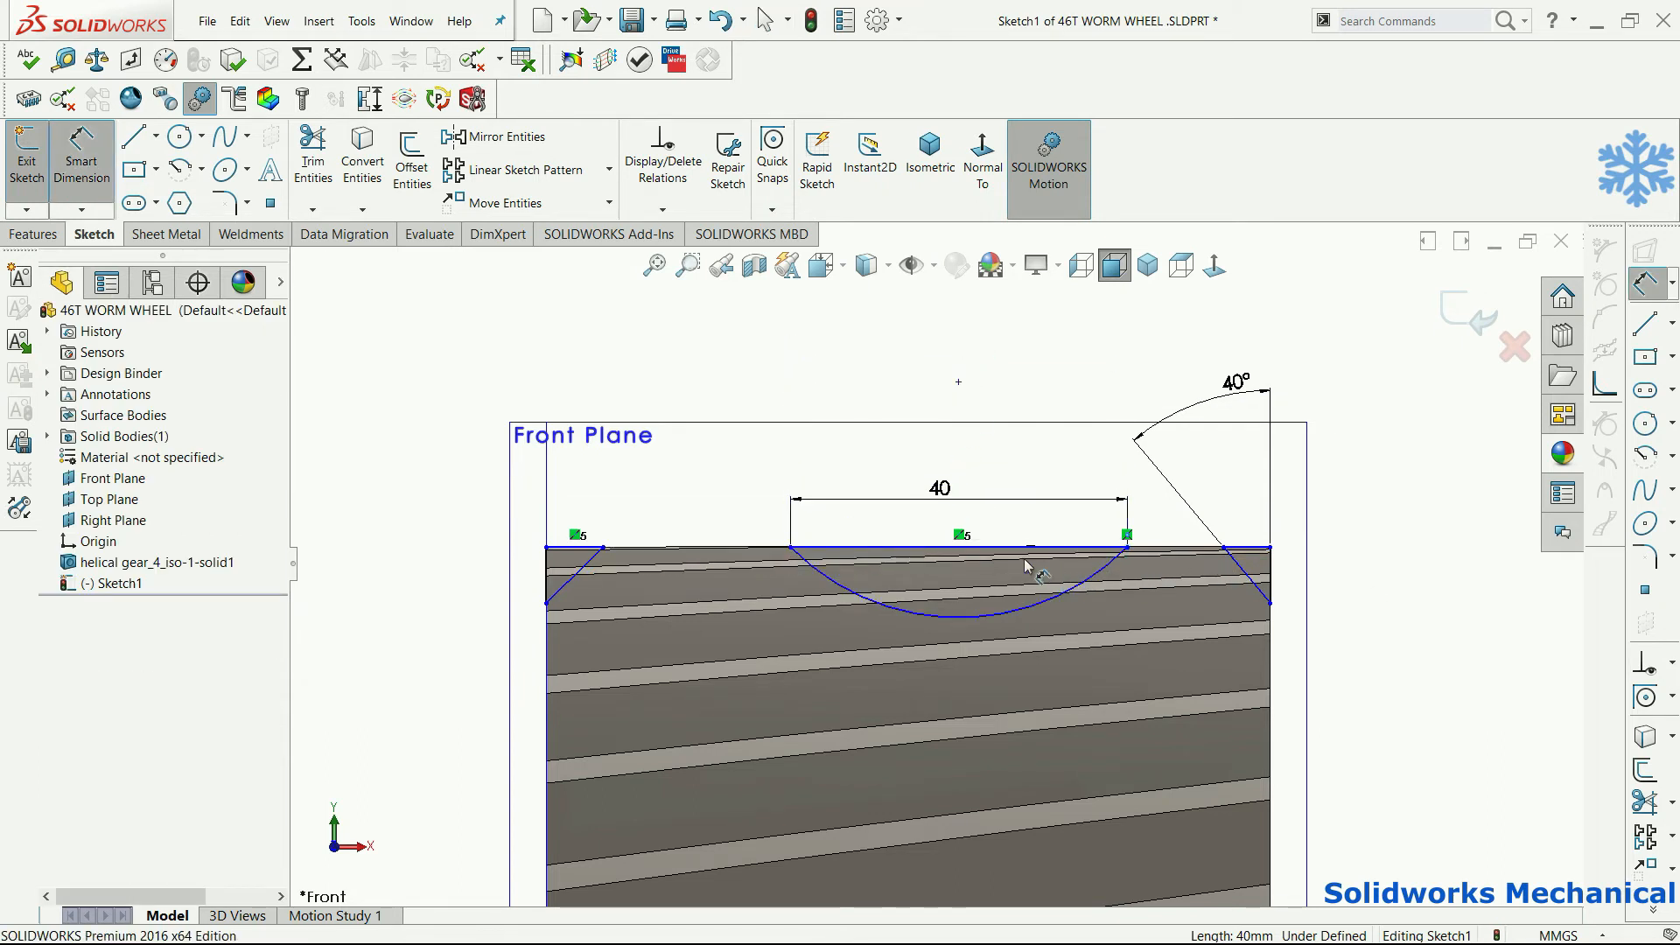
{"action": "left_click", "coordinate": [959, 382]}
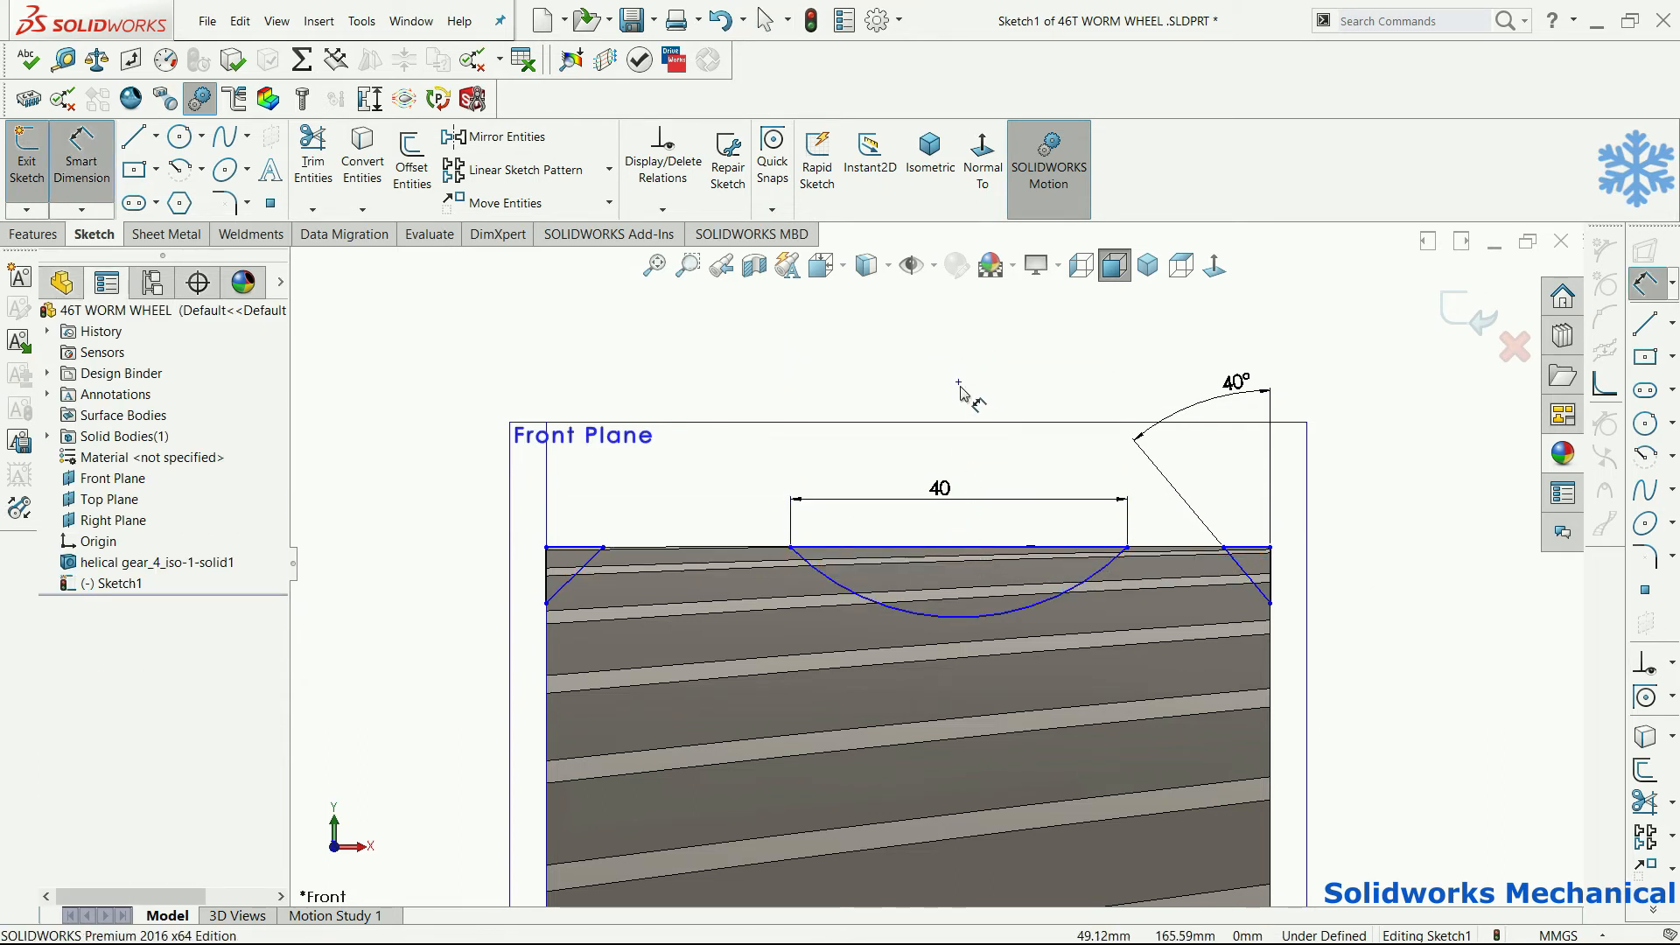
{"action": "left_click", "coordinate": [1271, 707]}
{"action": "scroll", "coordinate": [934, 563], "scroll_direction": "up", "scroll_amount": 5}
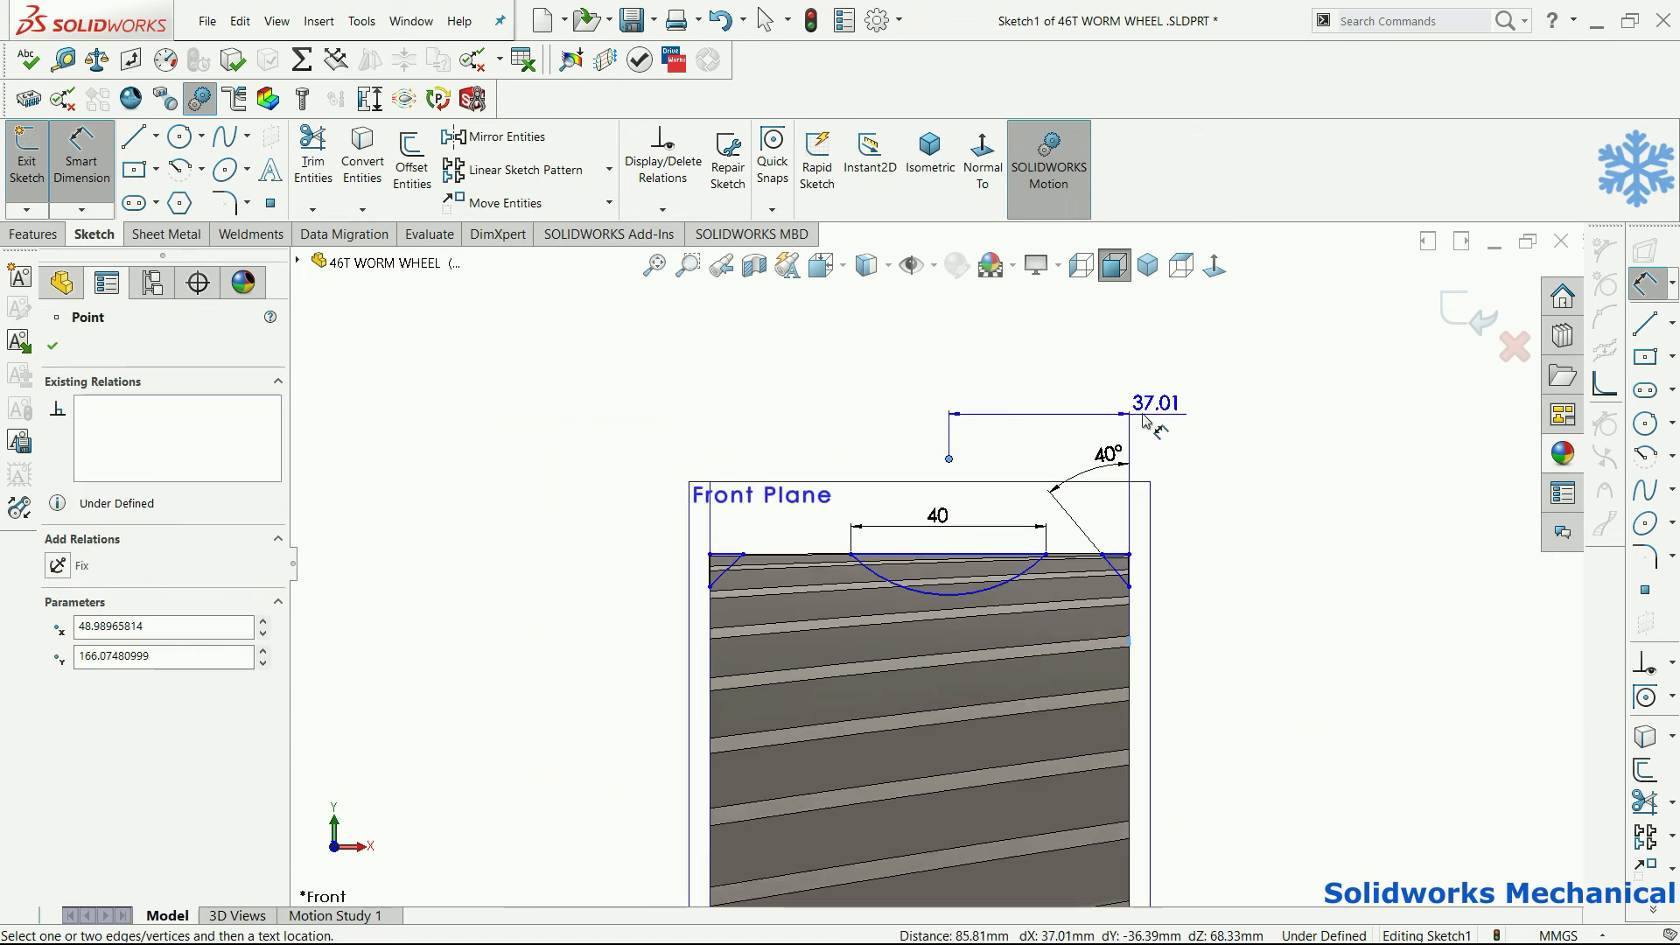
{"action": "left_click", "coordinate": [1155, 403]}
{"action": "type", "text": "43"}
{"action": "key", "text": "Return"}
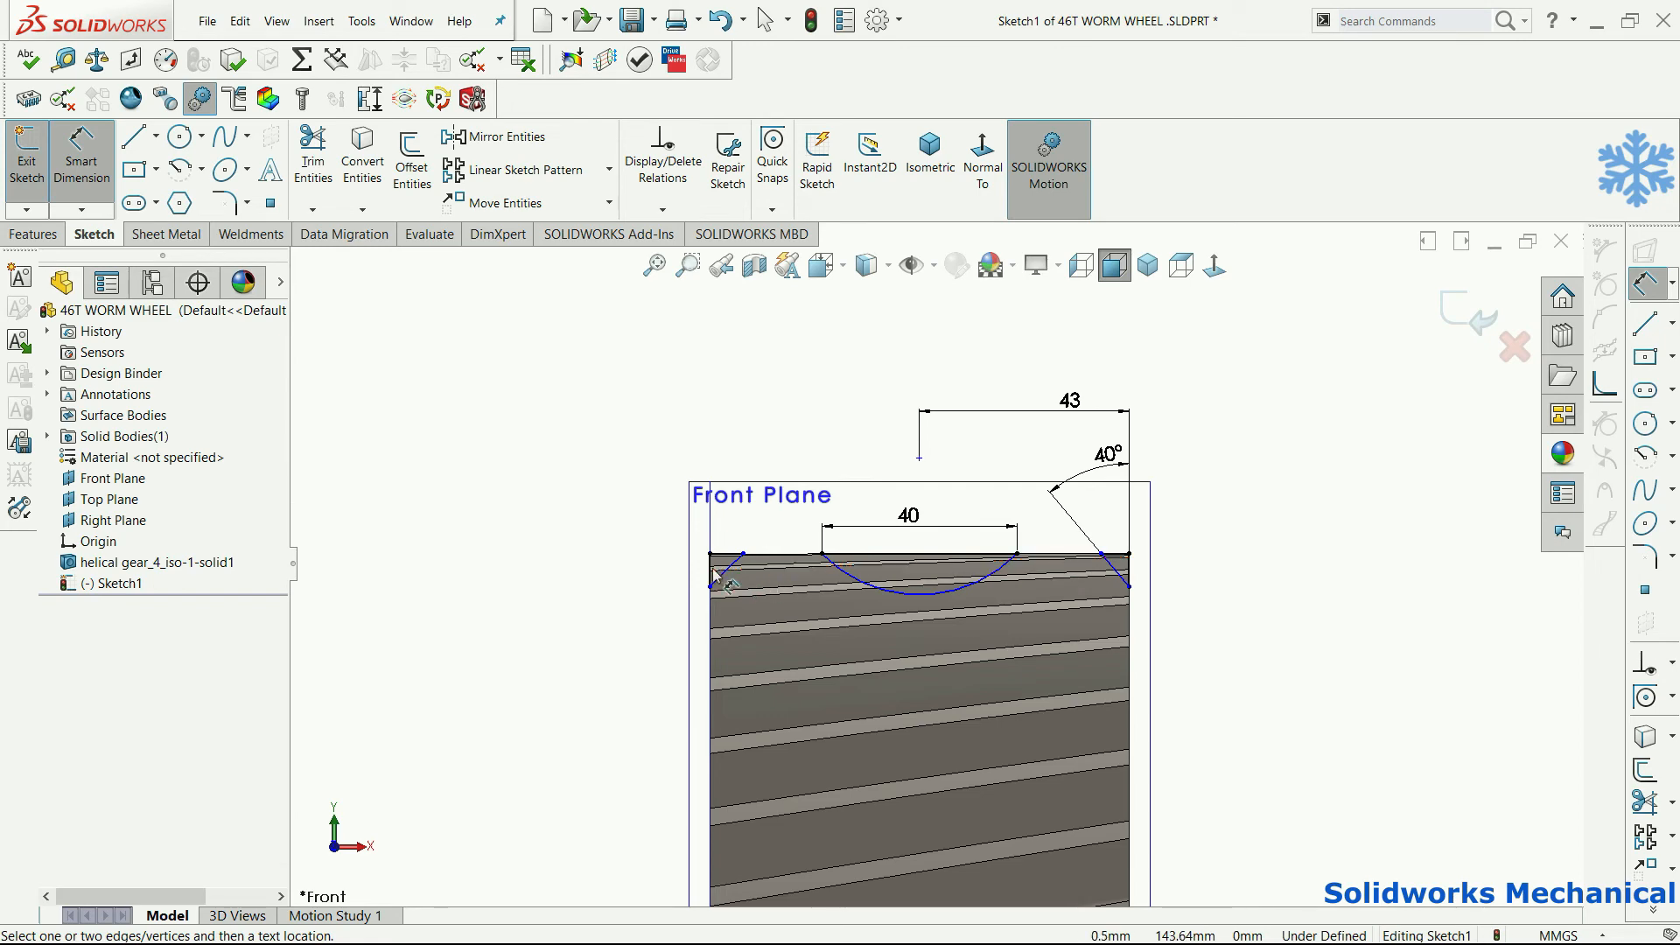
- Dimension the angle between the left triangle's vertical and slanted sides, entering 4 degrees
{"action": "scroll", "coordinate": [720, 582], "scroll_direction": "down", "scroll_amount": 4}
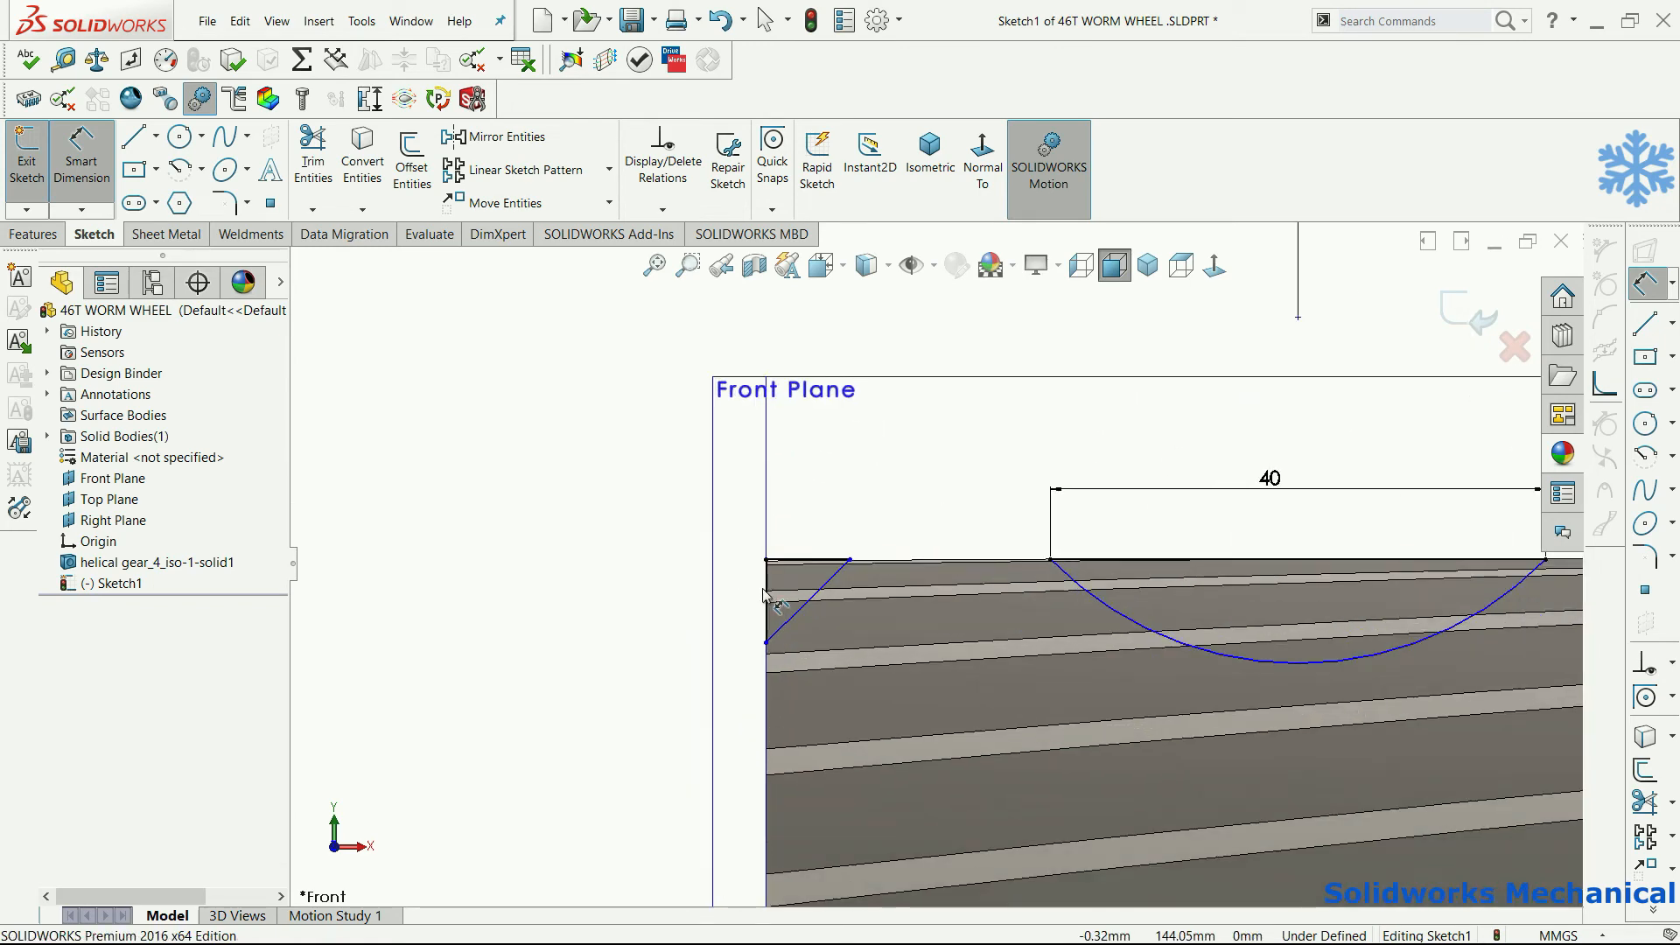
{"action": "left_click", "coordinate": [765, 595]}
{"action": "left_click", "coordinate": [822, 594]}
{"action": "left_click", "coordinate": [827, 512]}
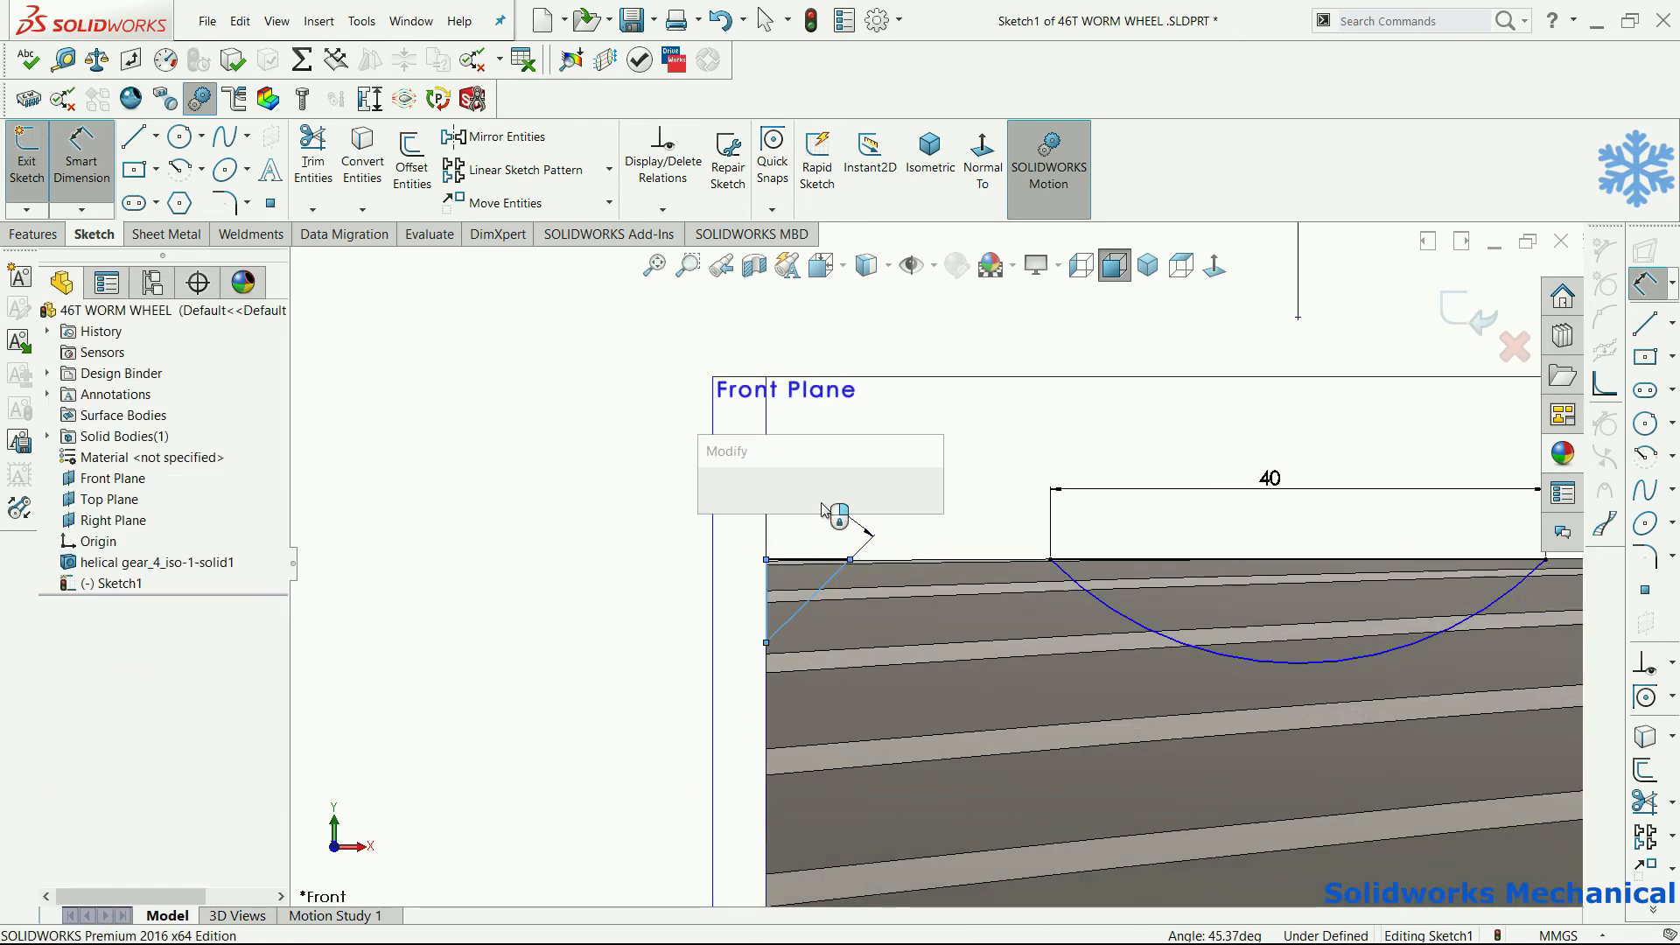
{"action": "type", "text": "4.00deg"}
{"action": "key", "text": "Return"}
- Try re-entering 4 degrees for the left triangle's angle, and undo the last angle change
{"action": "scroll", "coordinate": [901, 560], "scroll_direction": "up", "scroll_amount": 3}
{"action": "scroll", "coordinate": [927, 582], "scroll_direction": "down", "scroll_amount": 3}
{"action": "scroll", "coordinate": [940, 657], "scroll_direction": "up", "scroll_amount": 4}
{"action": "scroll", "coordinate": [922, 743], "scroll_direction": "down", "scroll_amount": 3}
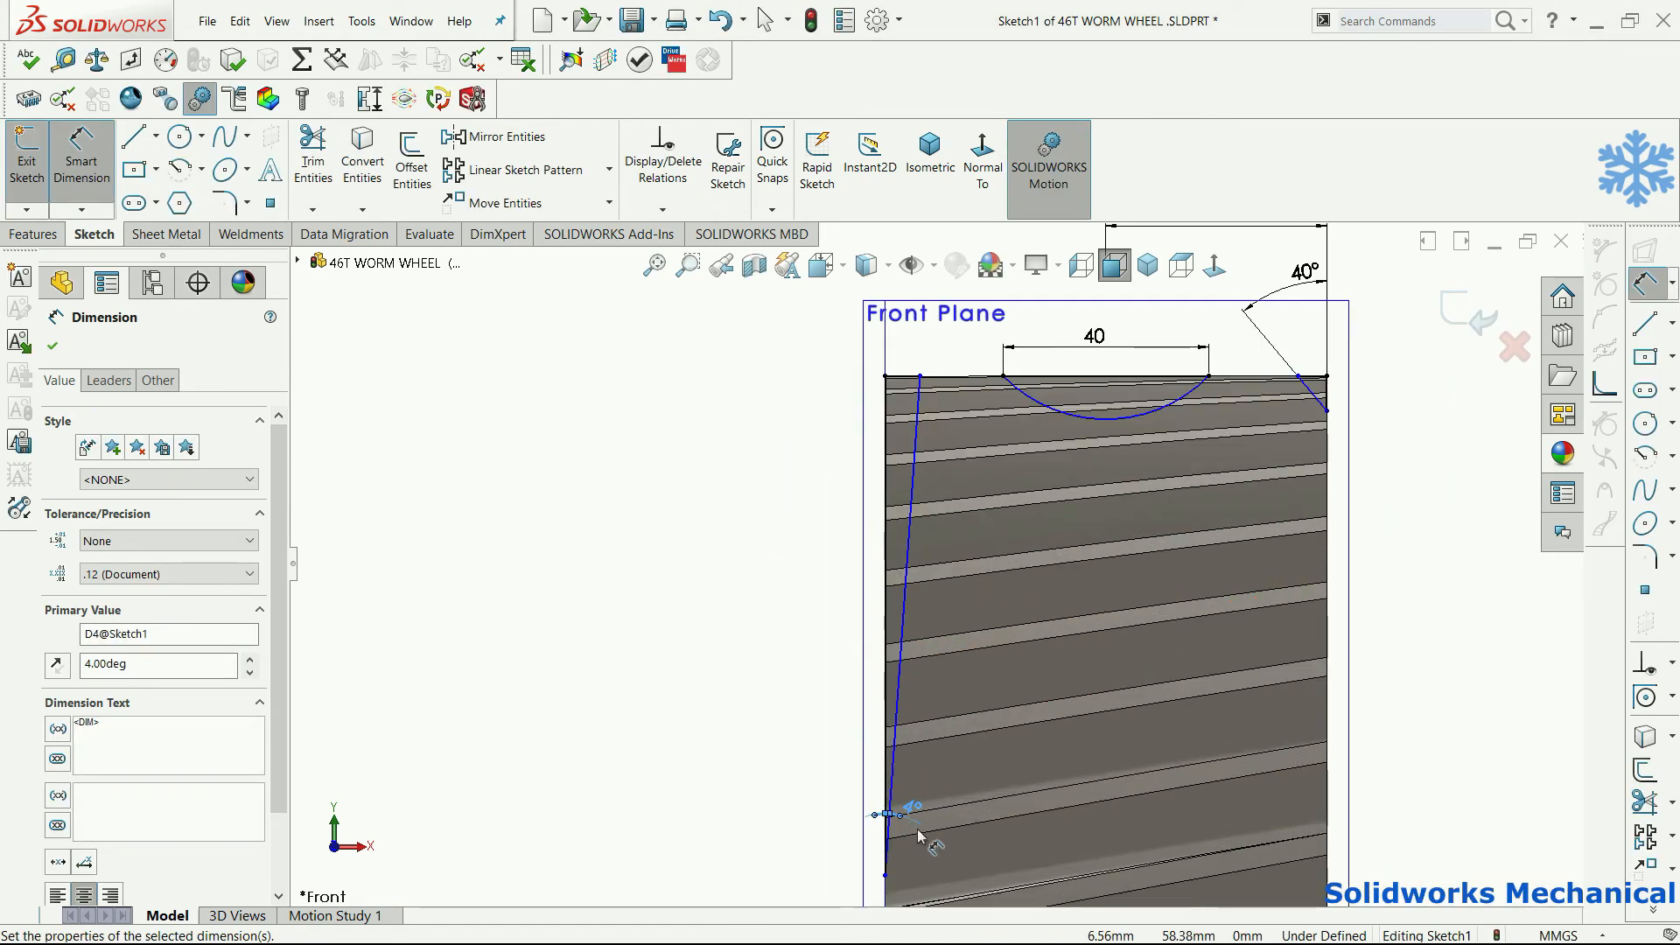
{"action": "double_click", "coordinate": [911, 808]}
{"action": "type", "text": "4"}
{"action": "key", "text": "Return"}
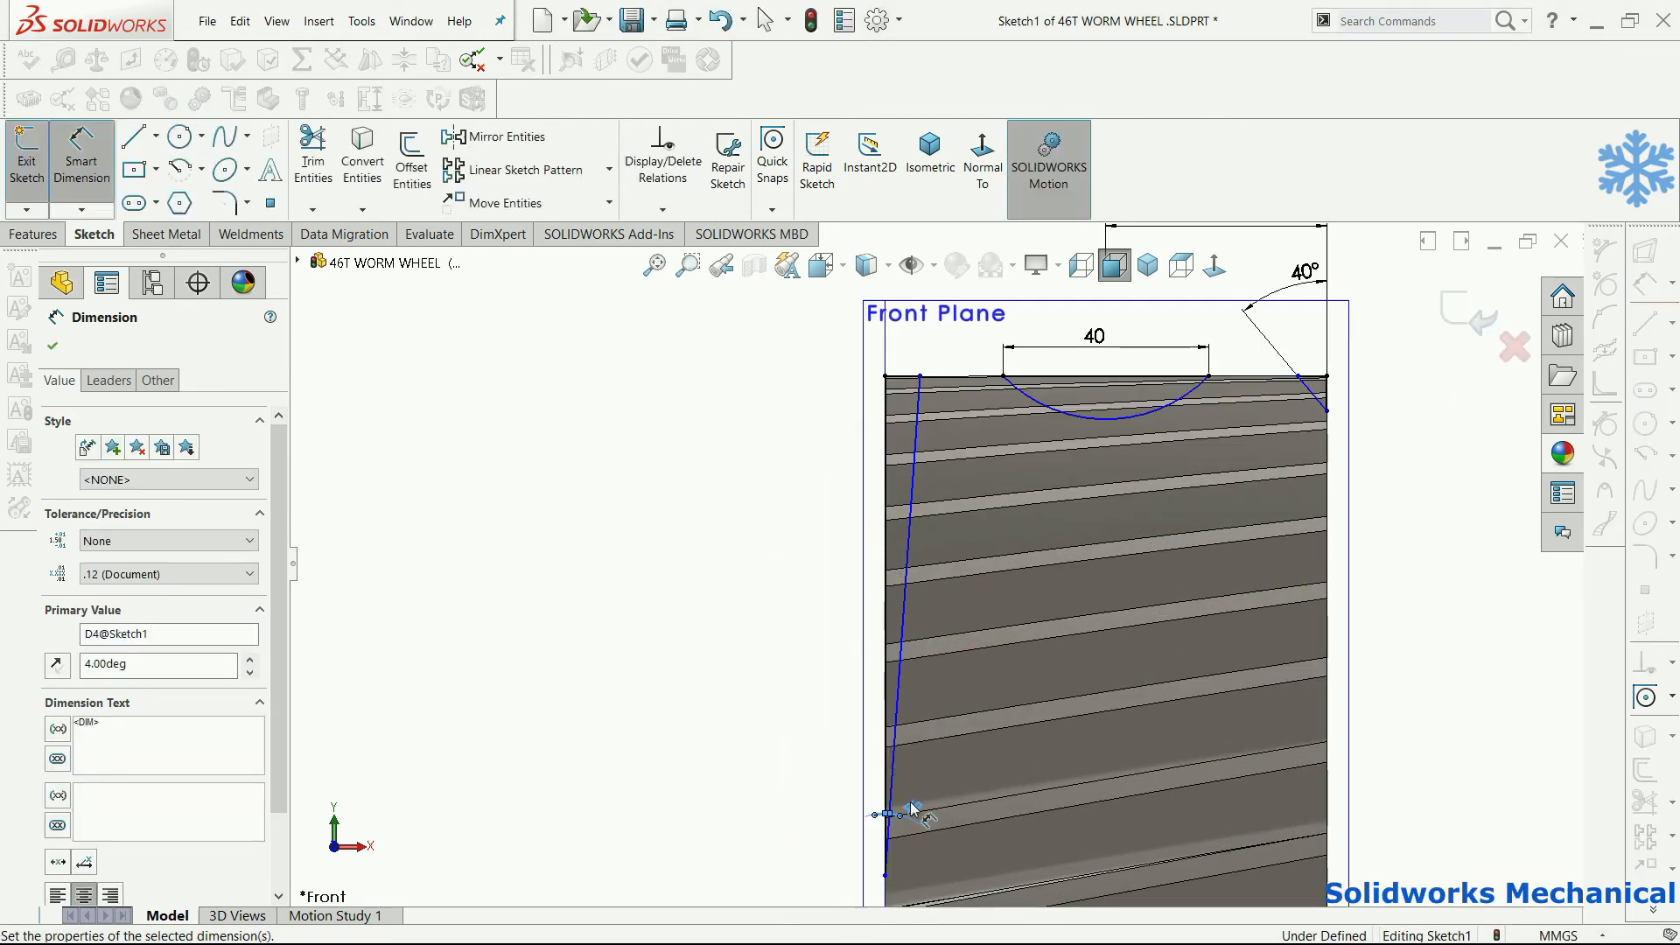
{"action": "key", "text": "Escape"}
{"action": "key", "text": "ctrl+z"}
{"action": "scroll", "coordinate": [922, 354], "scroll_direction": "down", "scroll_amount": 2}
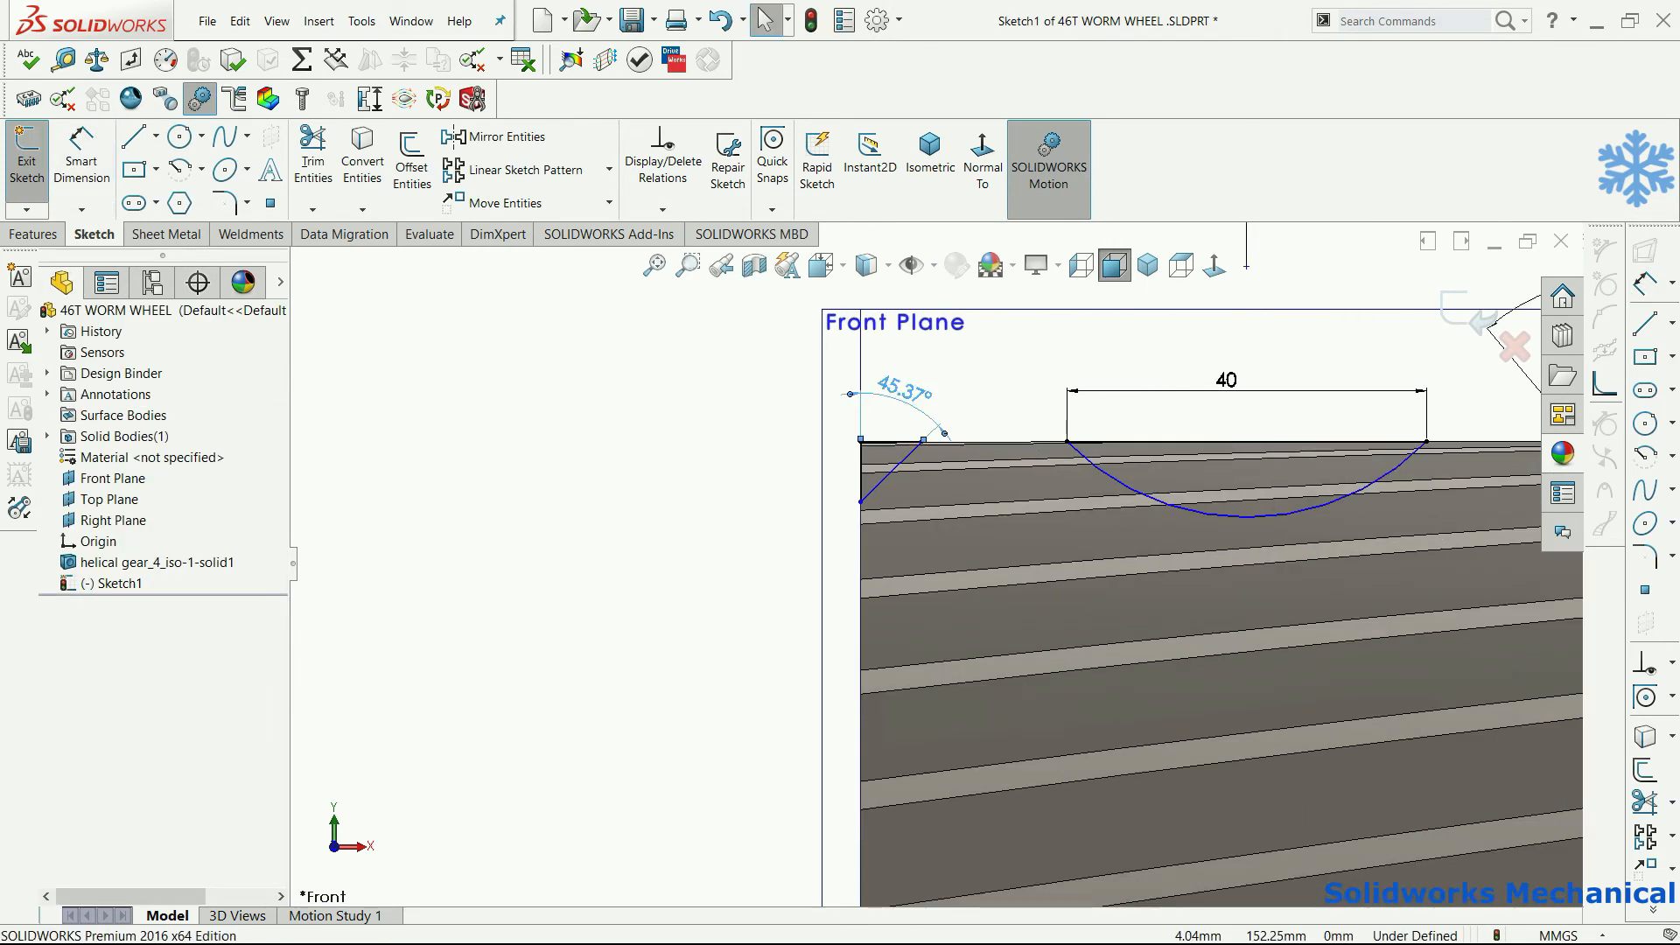
- Set the left triangle's angle dimension to 40 degrees
{"action": "double_click", "coordinate": [910, 347]}
{"action": "type", "text": "40"}
{"action": "key", "text": "Return"}
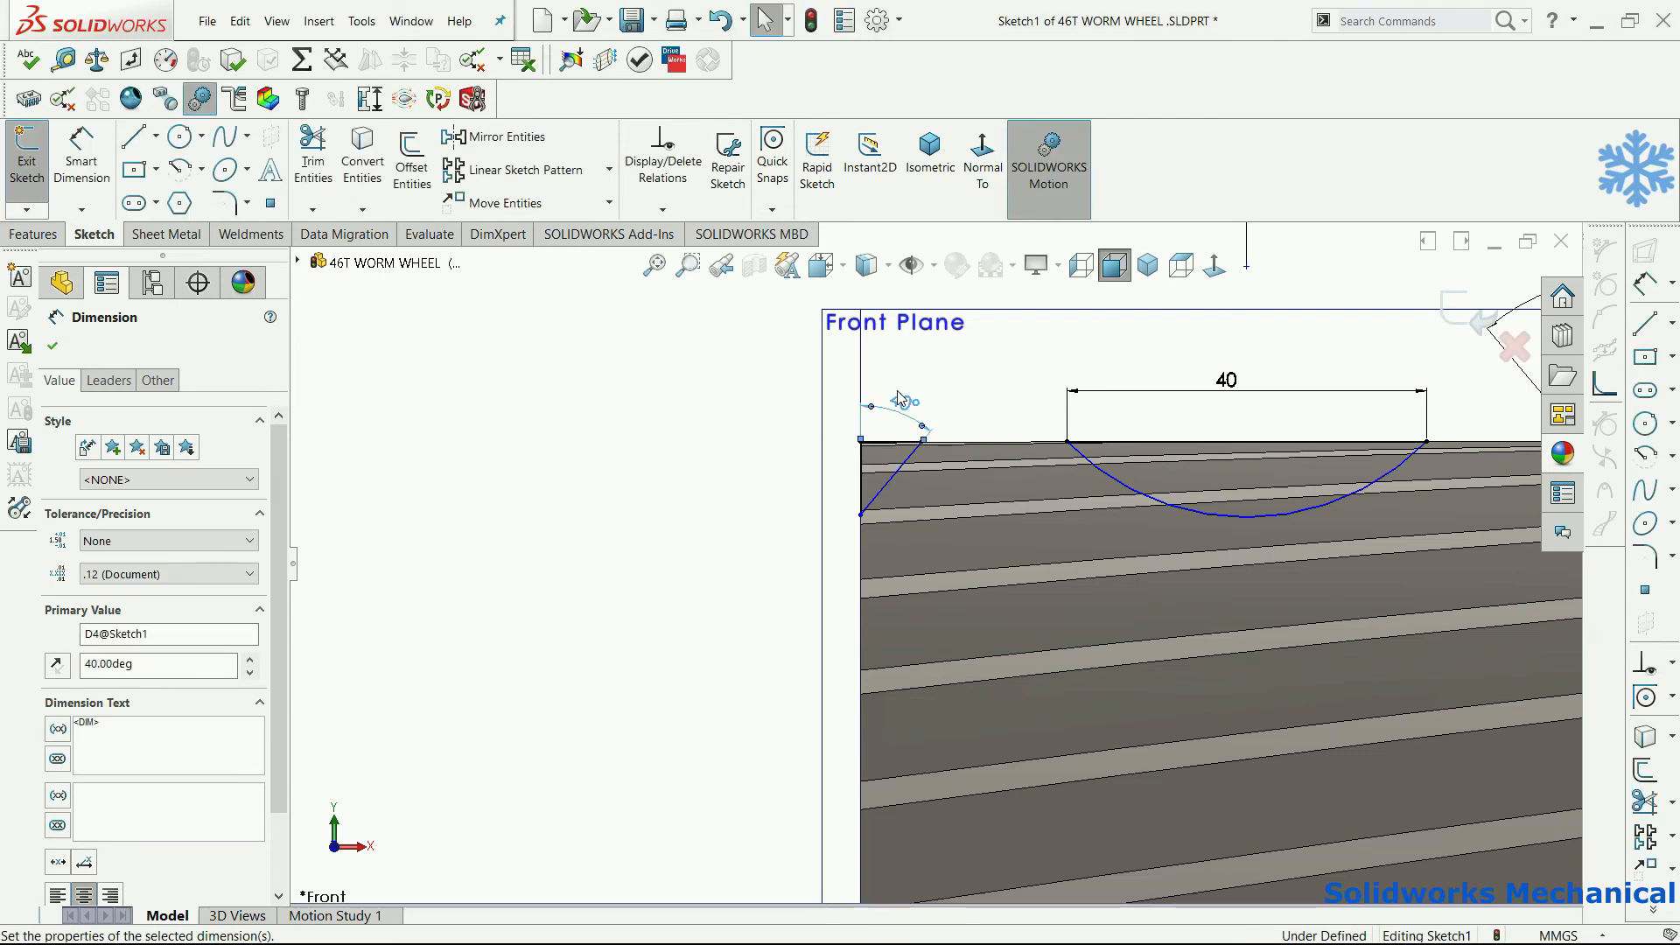
- Dimension the outer vertical sides of the right and left corner triangles at 7 mm each
{"action": "scroll", "coordinate": [1249, 547], "scroll_direction": "up", "scroll_amount": 2}
{"action": "scroll", "coordinate": [1249, 547], "scroll_direction": "down", "scroll_amount": 3}
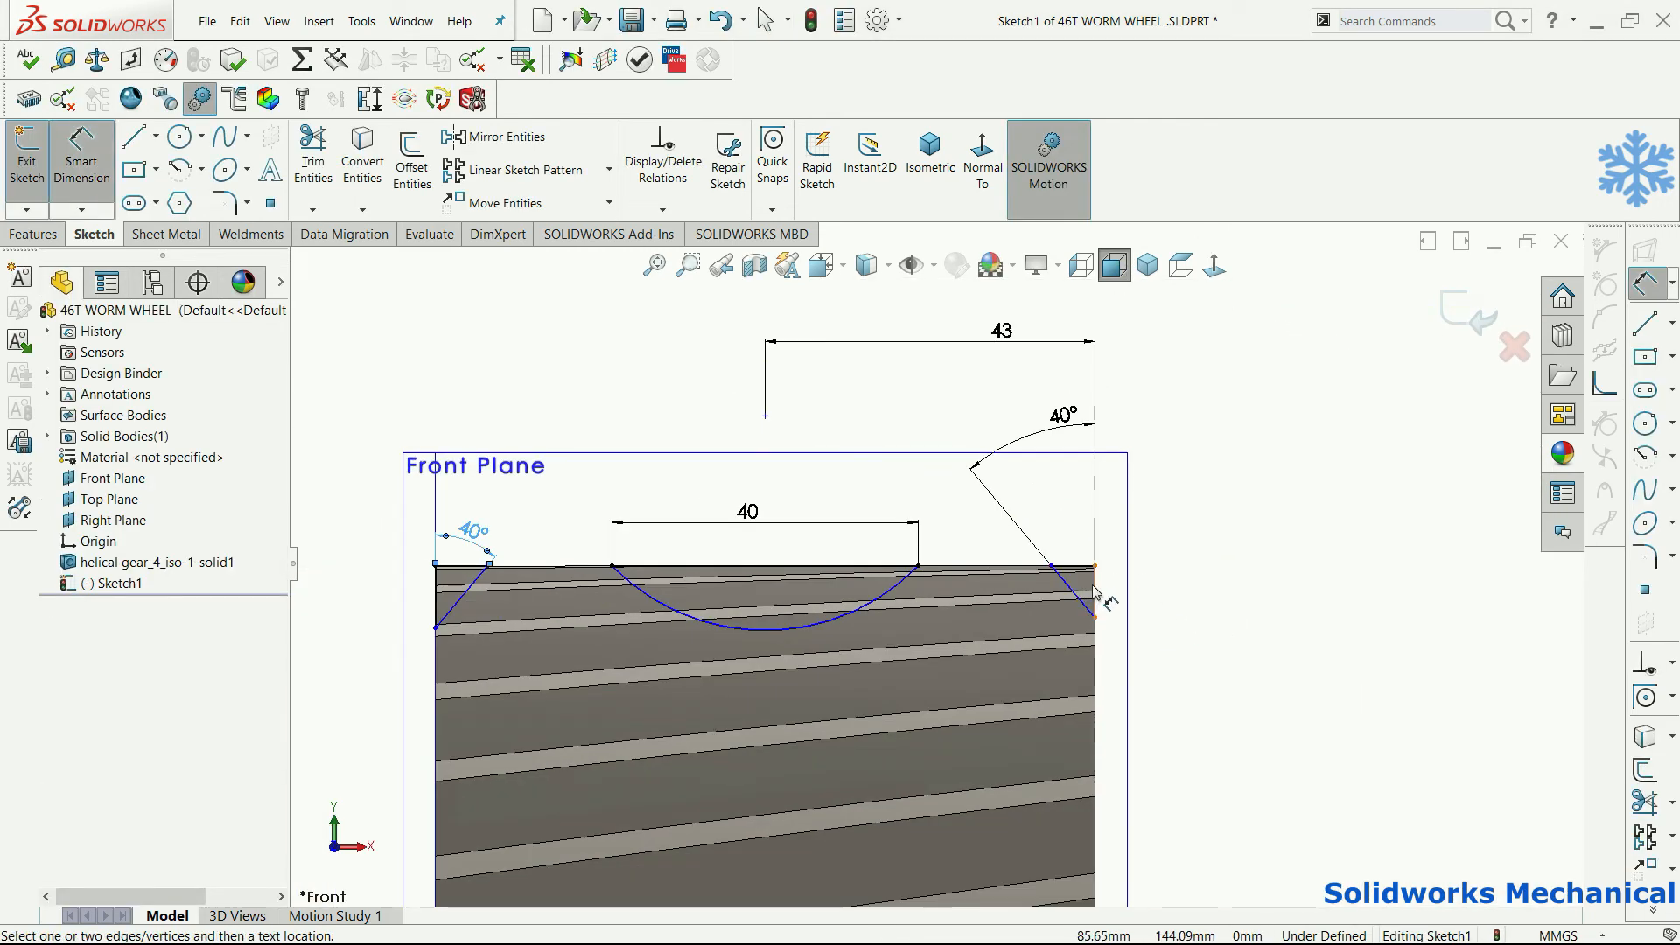
{"action": "left_click", "coordinate": [1097, 594]}
{"action": "left_click", "coordinate": [1116, 595]}
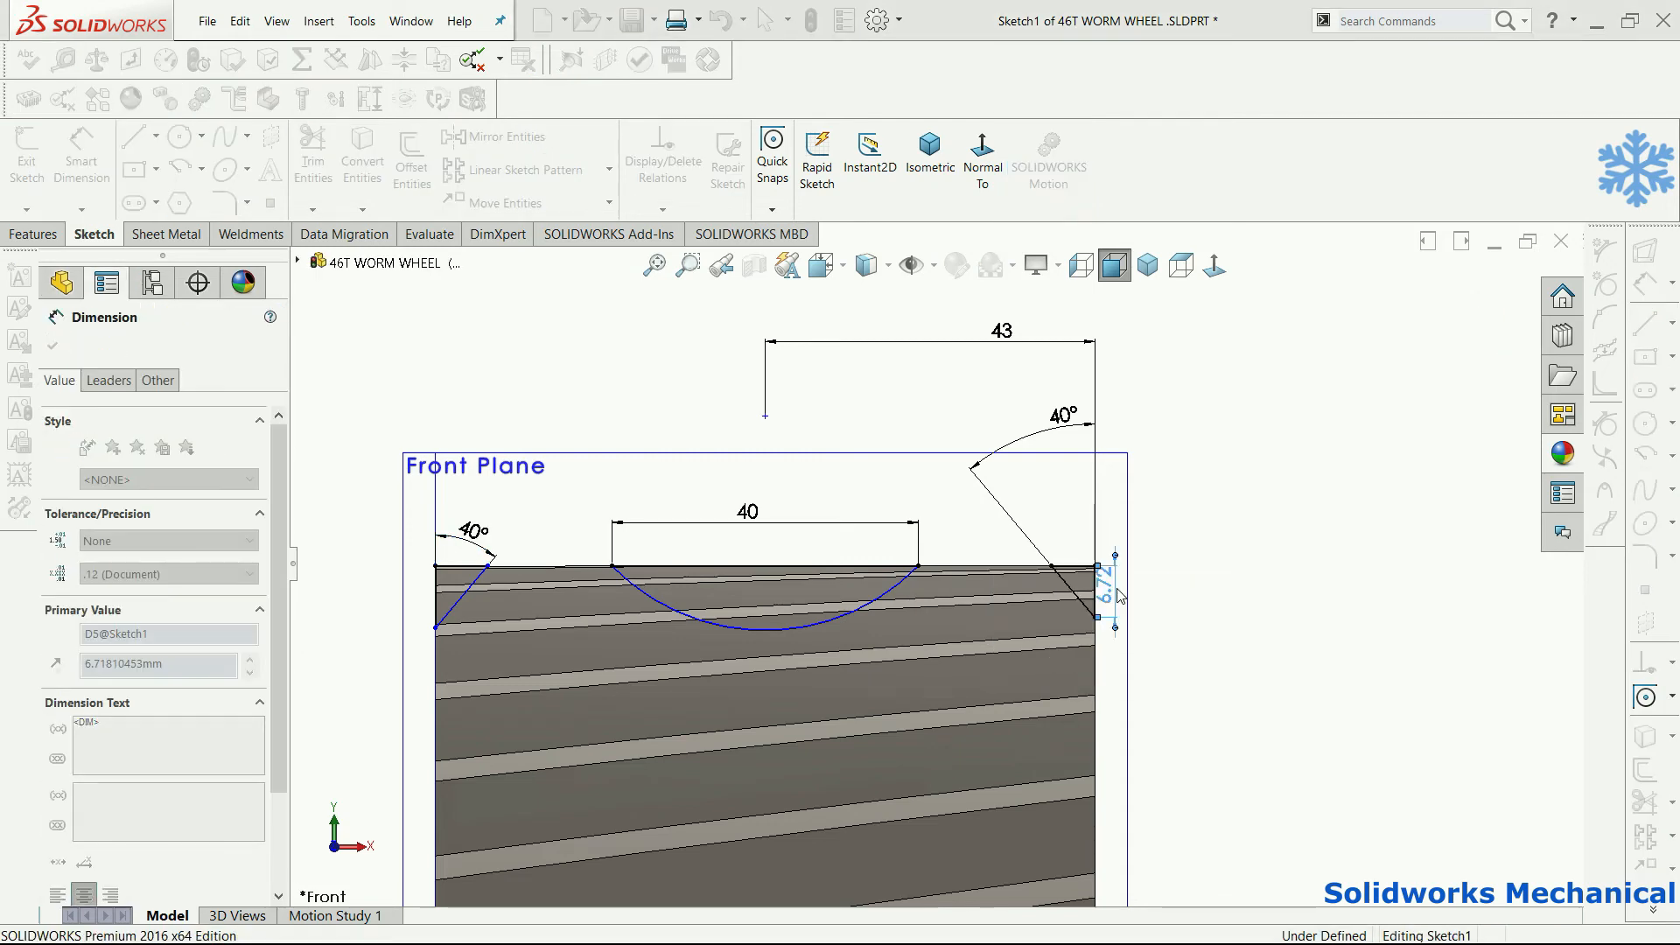
{"action": "type", "text": "7"}
{"action": "key", "text": "Return"}
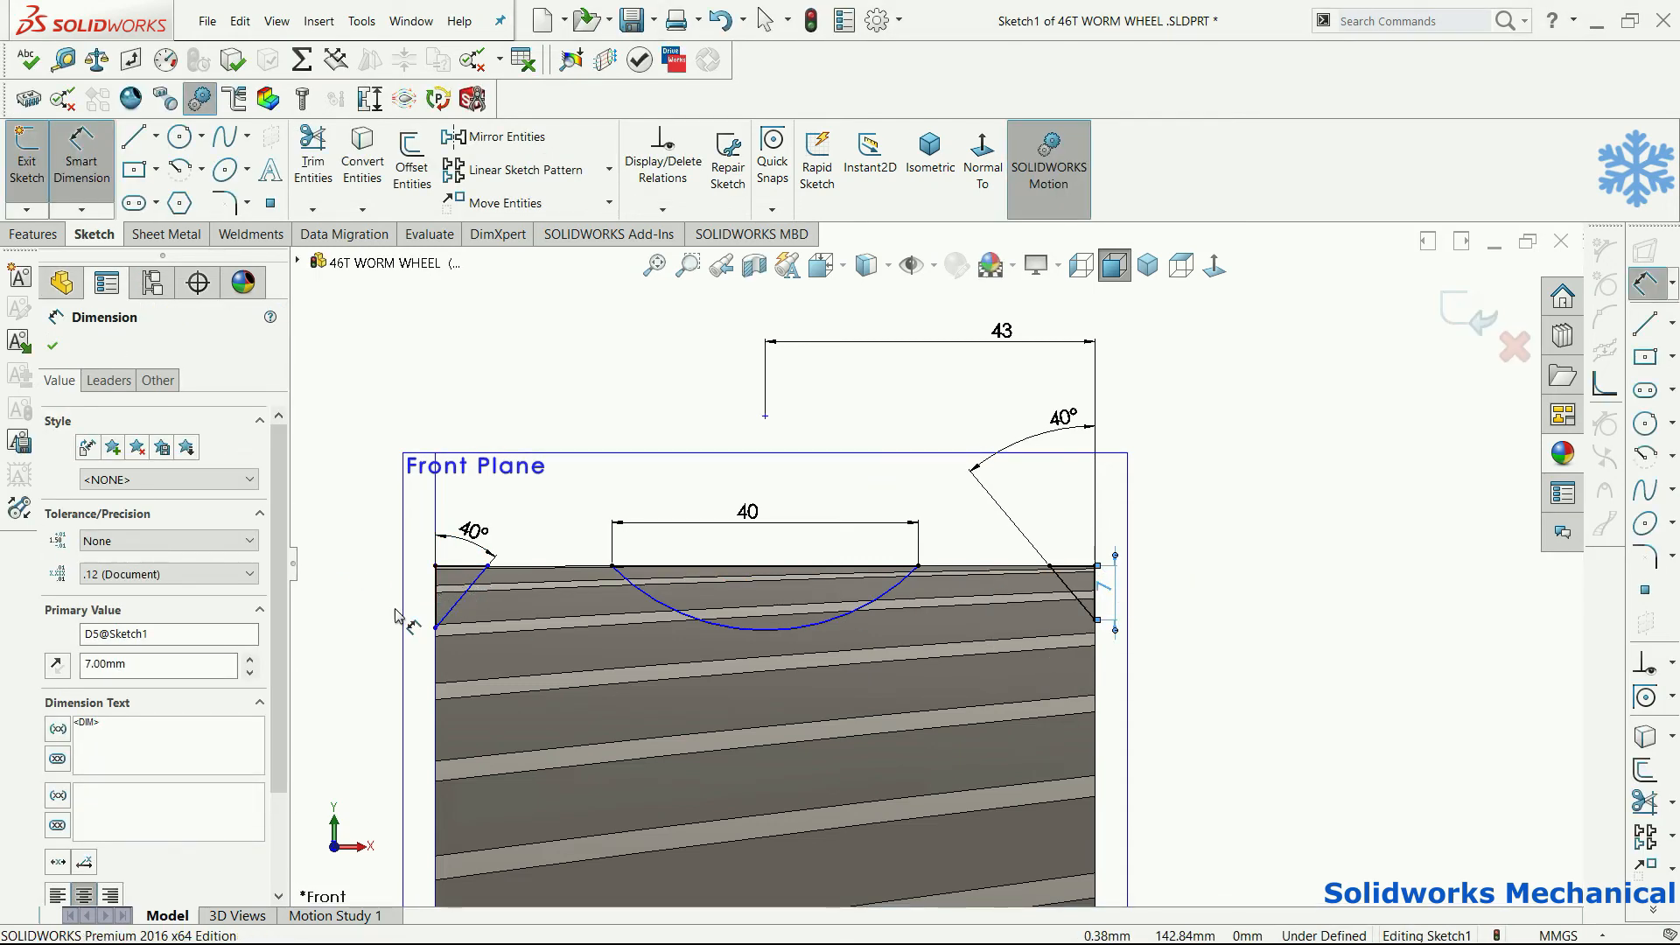
{"action": "left_click", "coordinate": [390, 612]}
{"action": "type", "text": "7"}
{"action": "key", "text": "Return"}
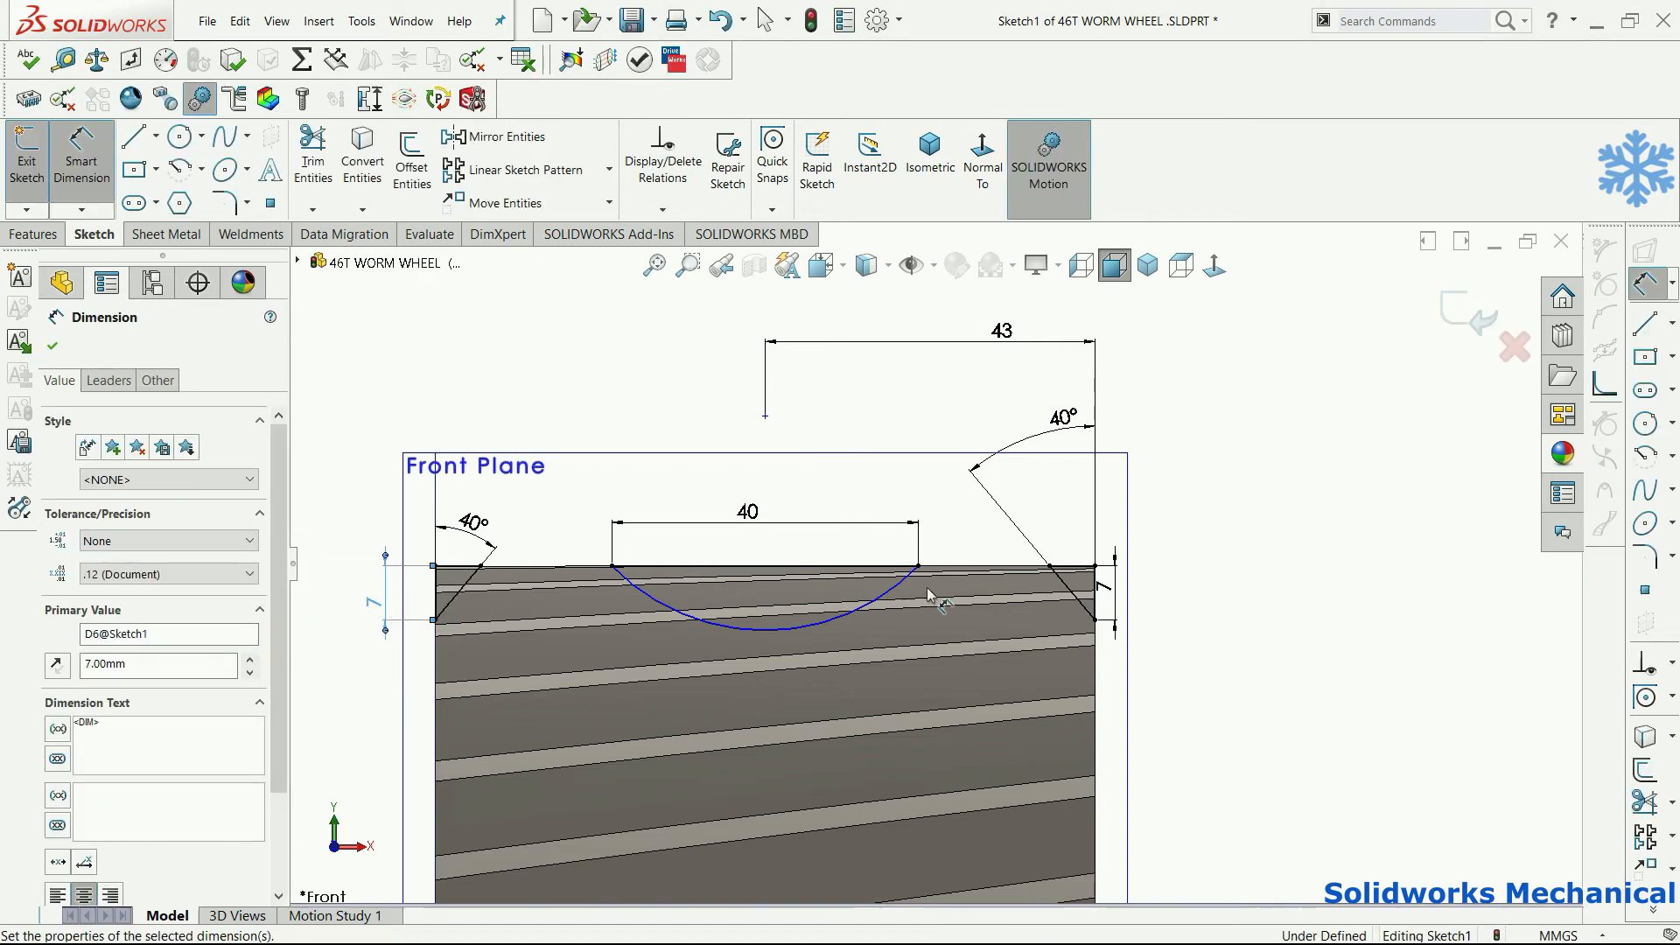
- Dimension the radius of the arc in the middle of the gear's rim at 25 mm
{"action": "left_click", "coordinate": [765, 418]}
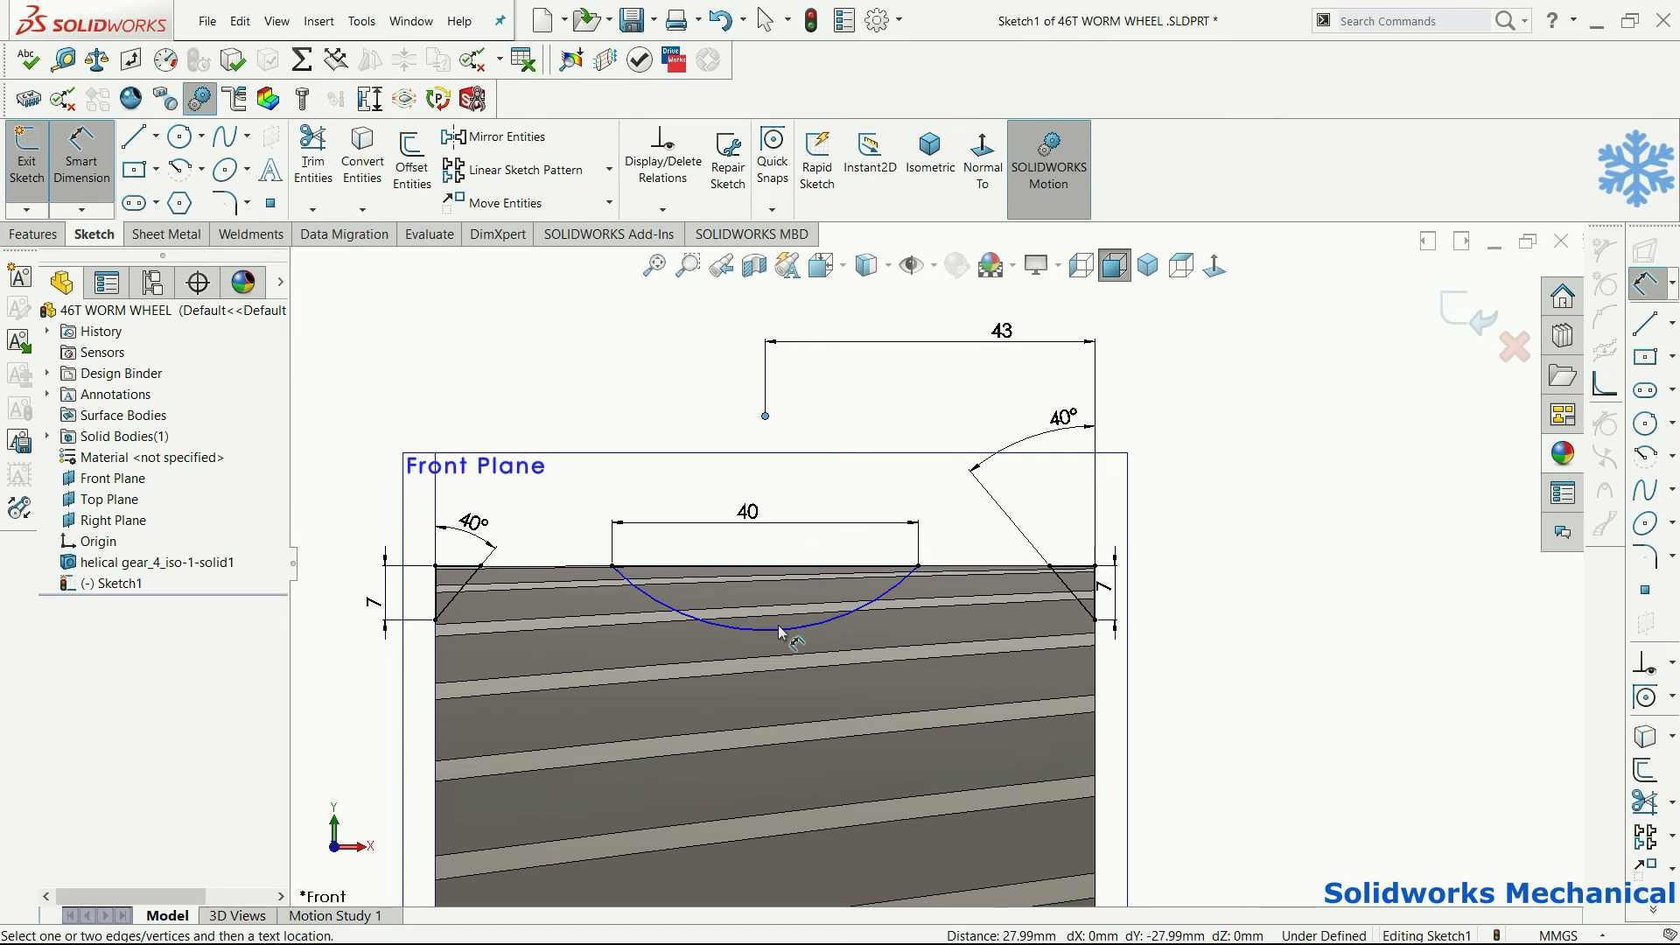
{"action": "left_click", "coordinate": [782, 630]}
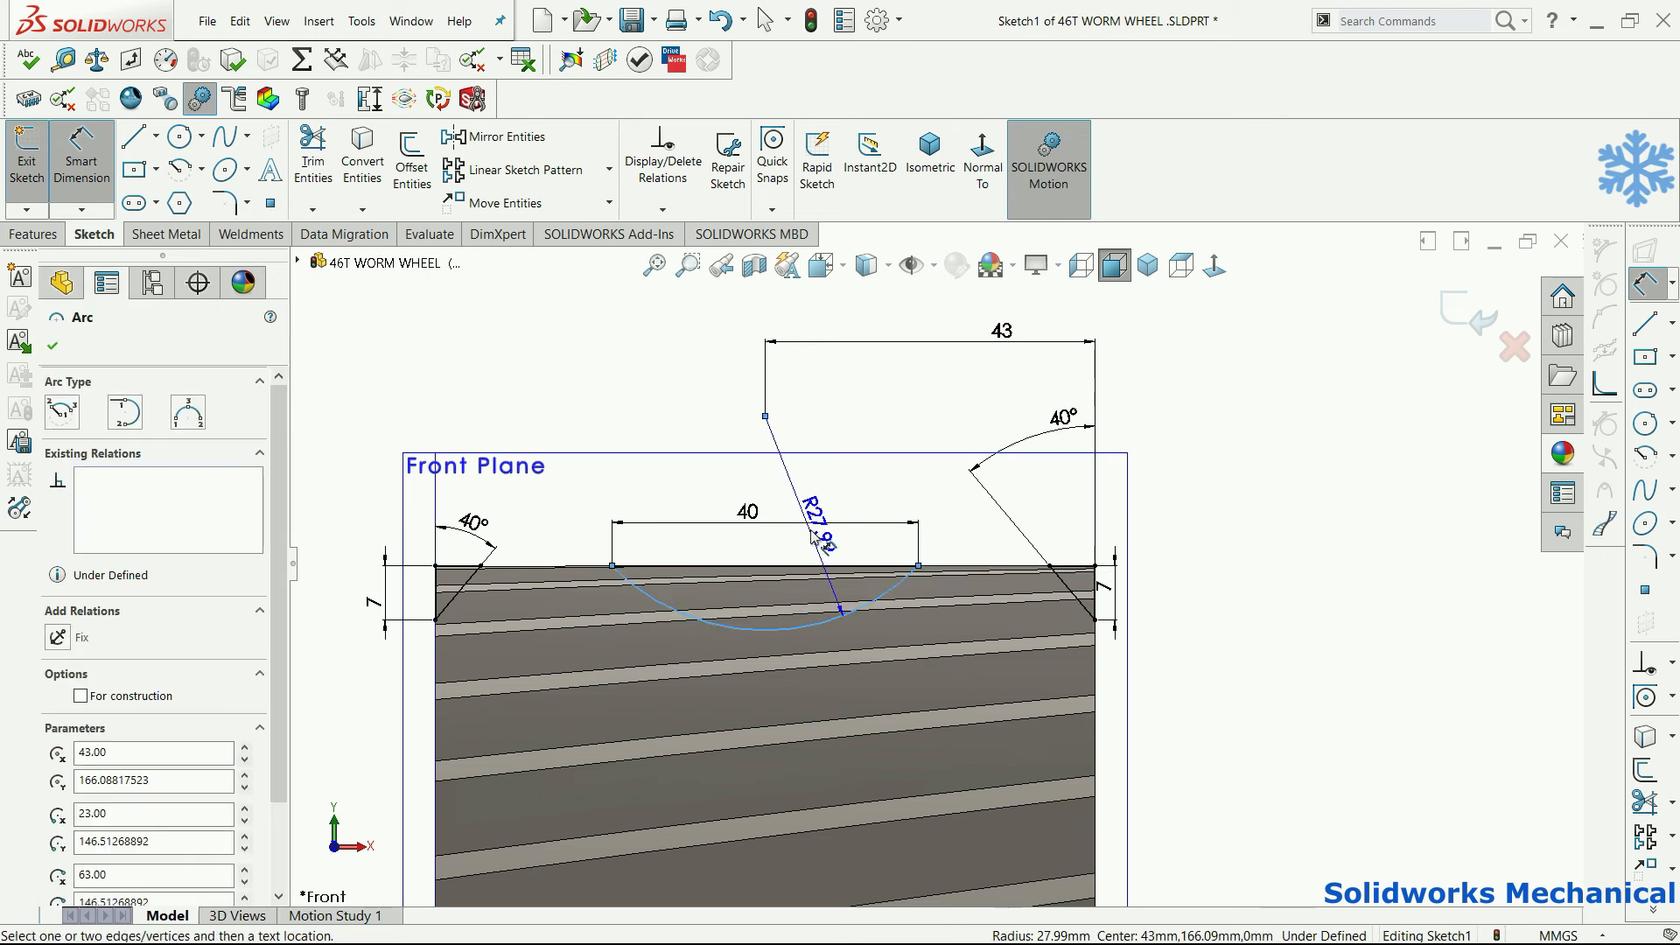
{"action": "left_click", "coordinate": [856, 489]}
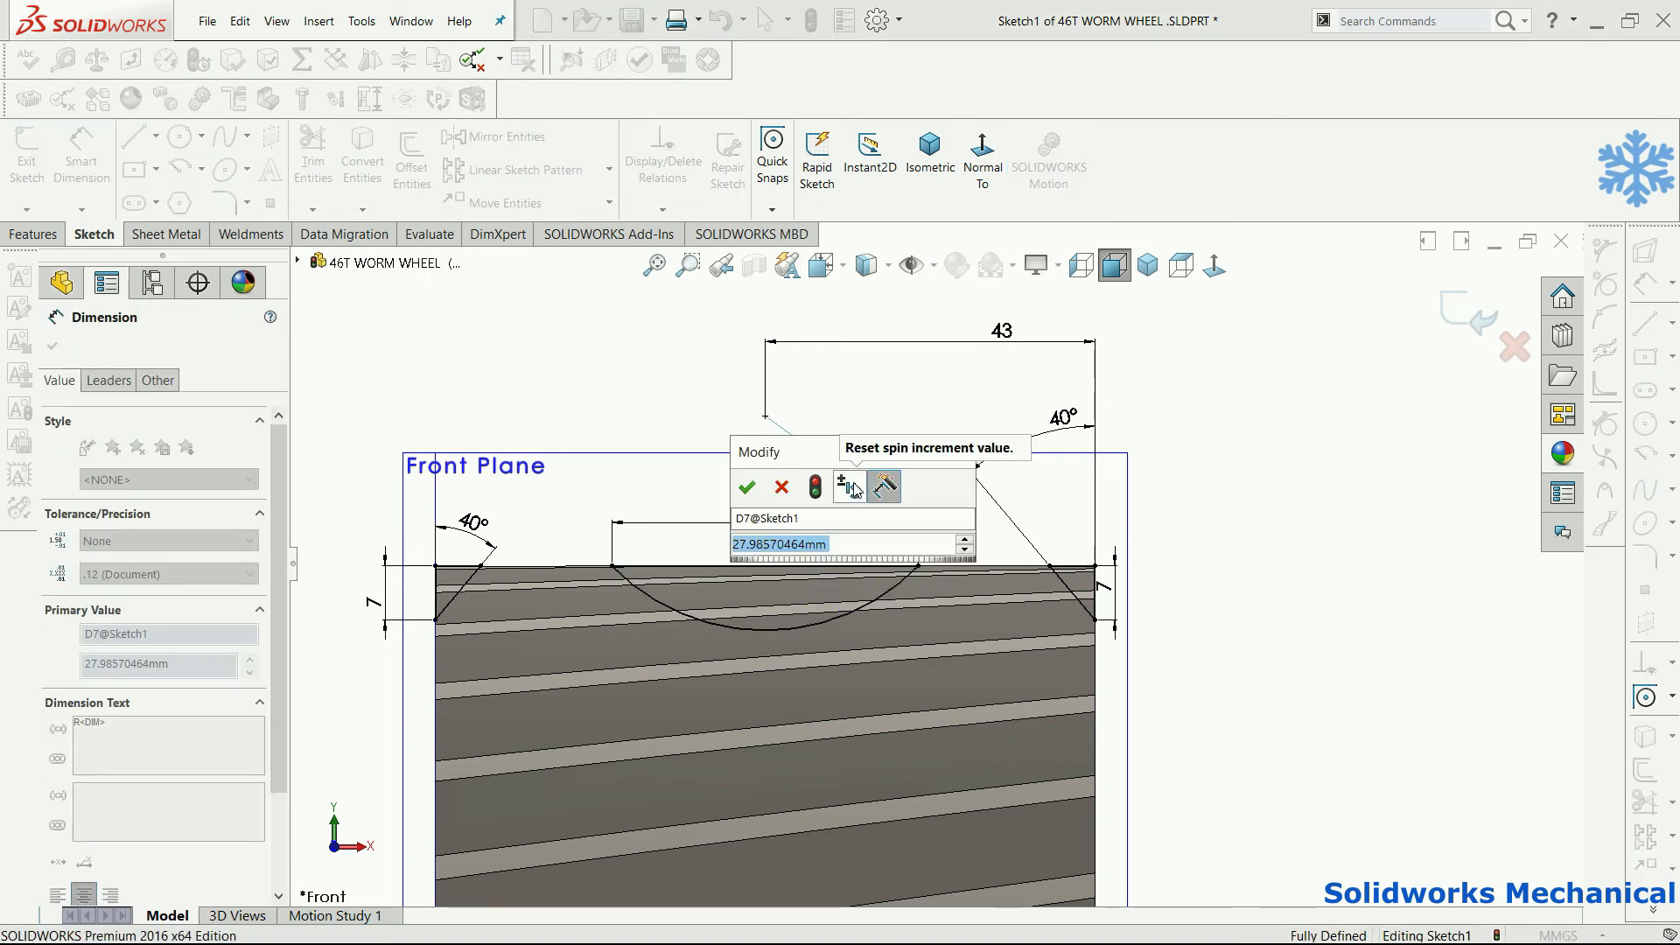
{"action": "type", "text": "25"}
{"action": "key", "text": "Return"}
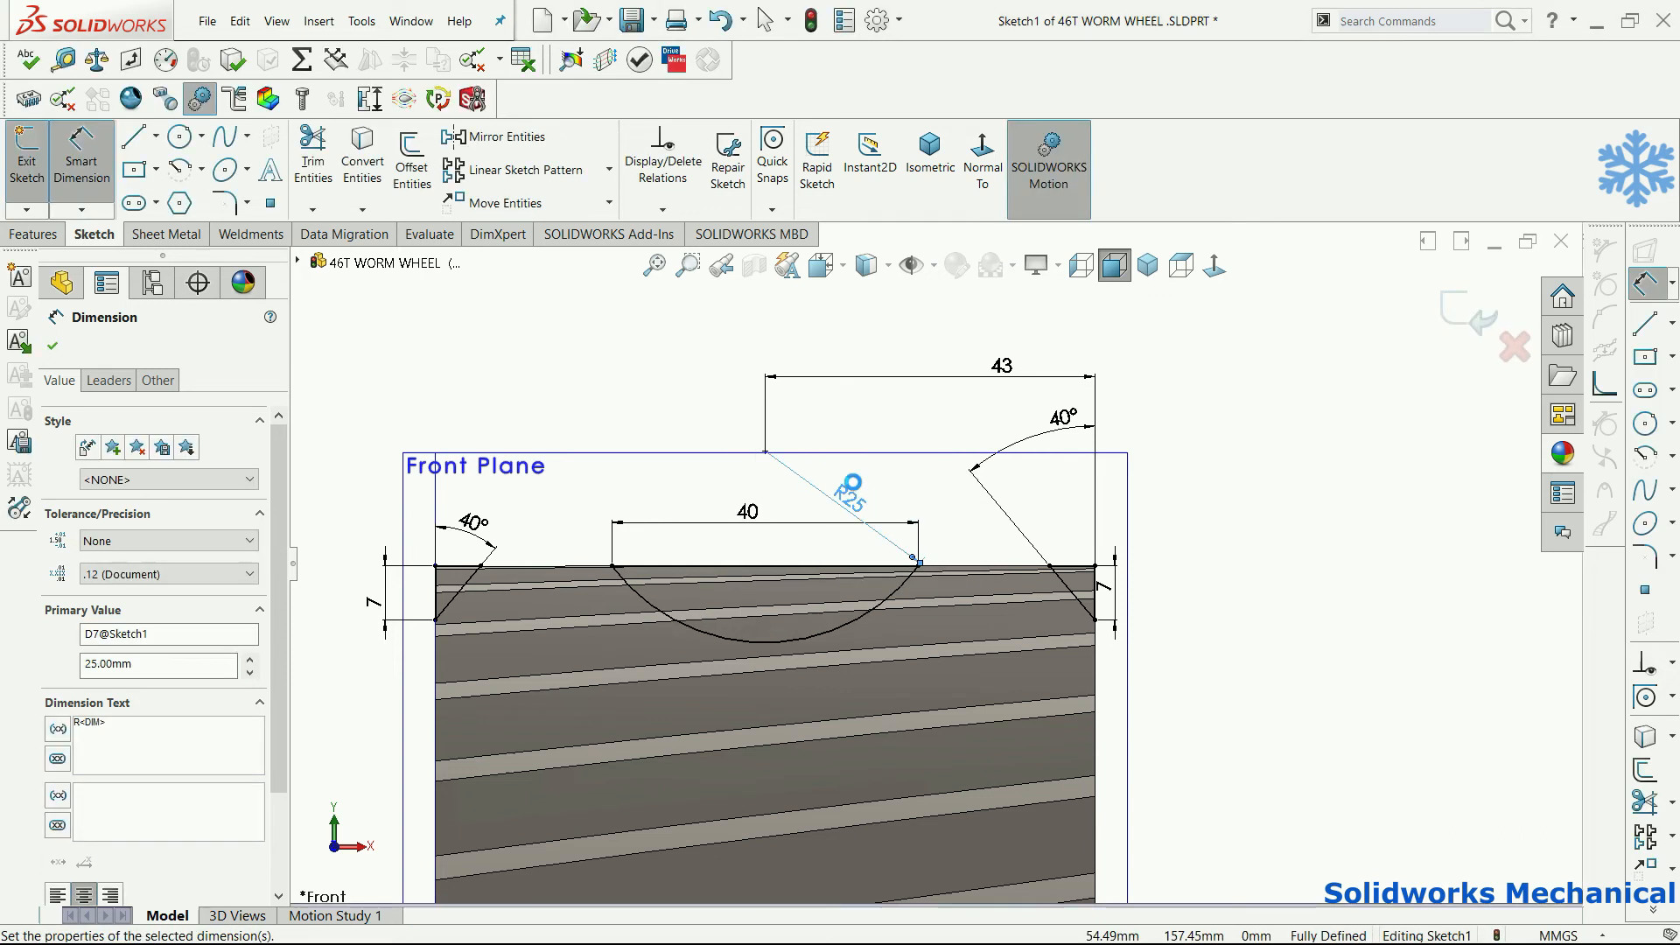
- Change the arc's radius dimension to 20 mm
{"action": "scroll", "coordinate": [1054, 567], "scroll_direction": "up", "scroll_amount": 2}
{"action": "left_click", "coordinate": [1371, 629]}
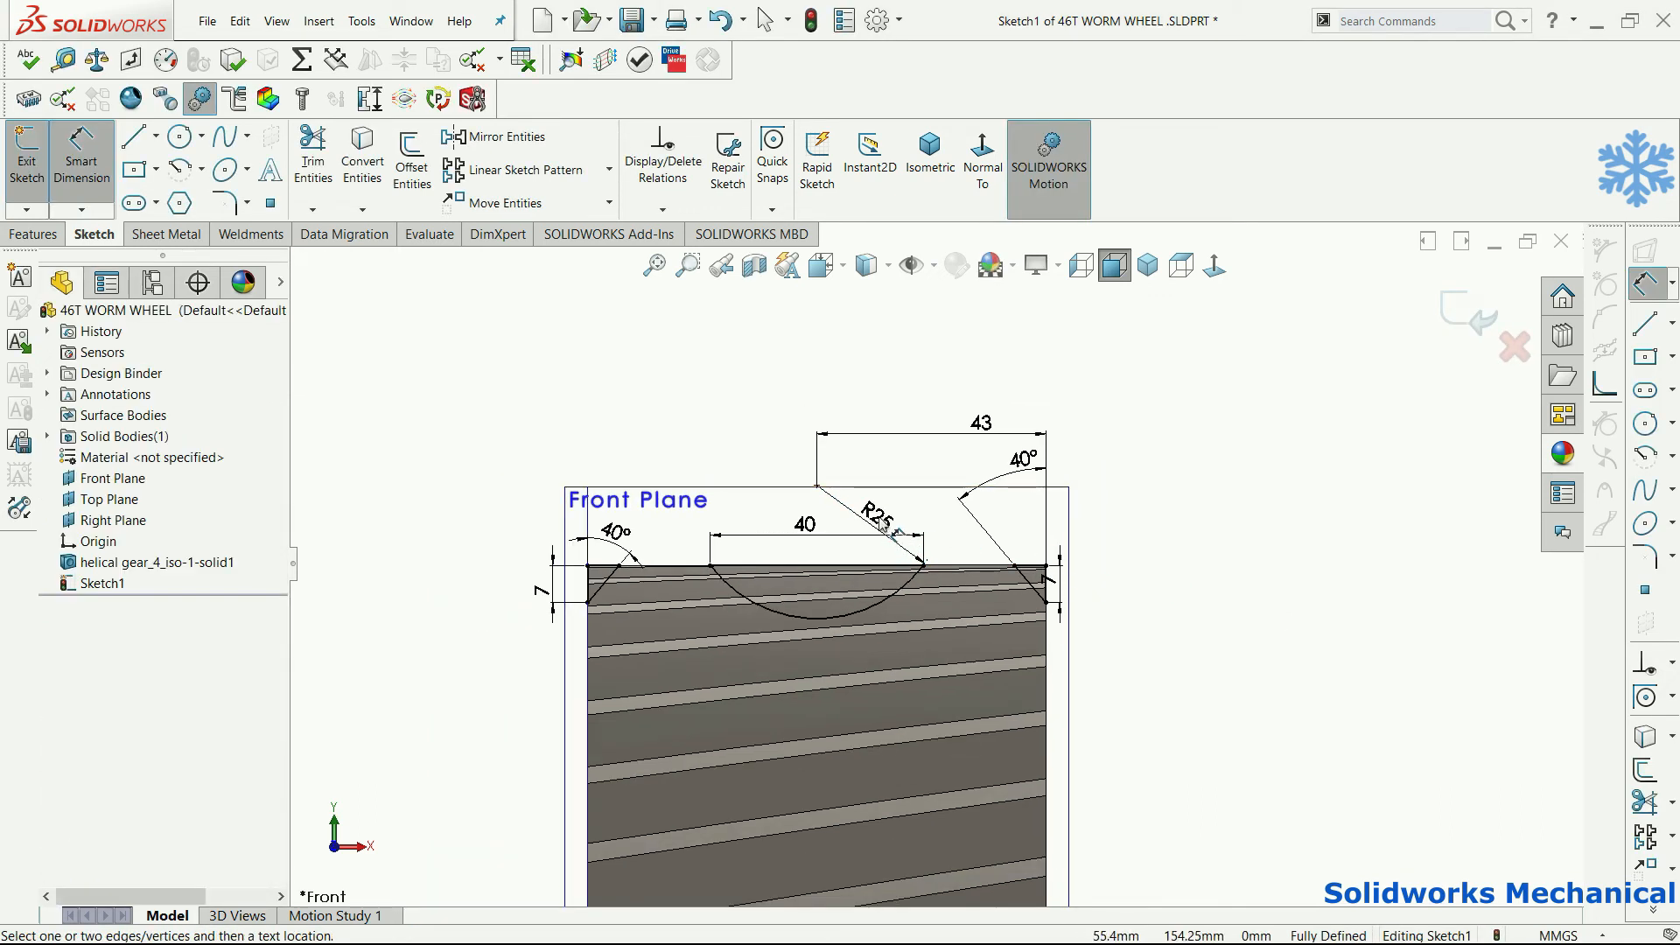
{"action": "double_click", "coordinate": [885, 524]}
{"action": "type", "text": "20"}
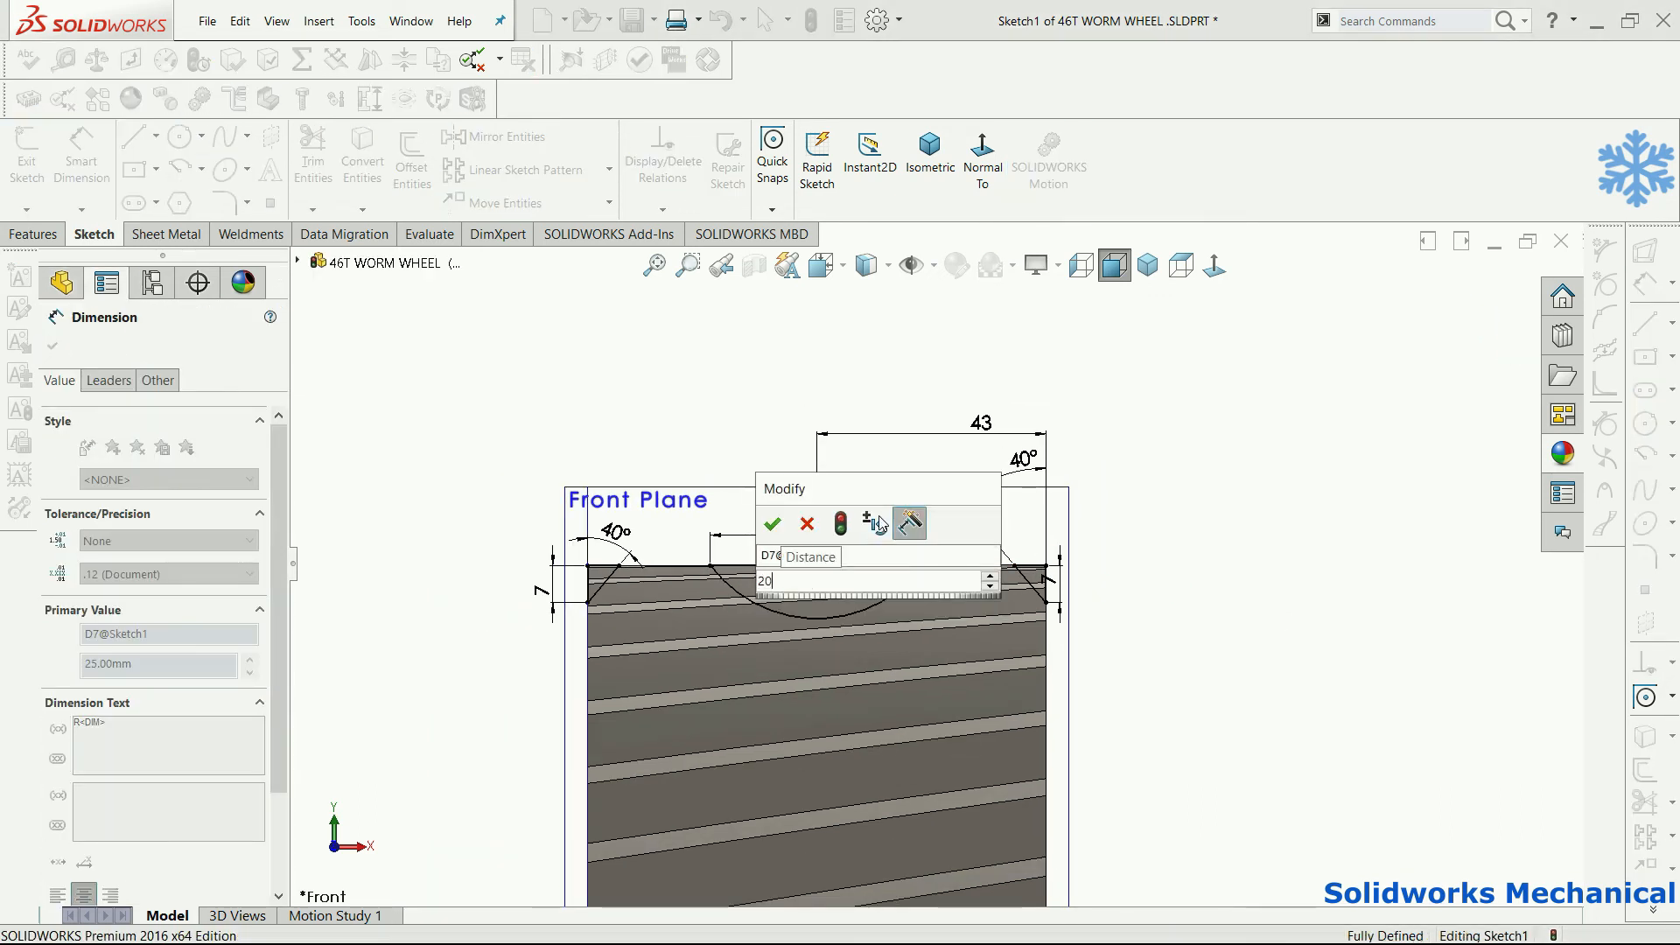
{"action": "key", "text": "Return"}
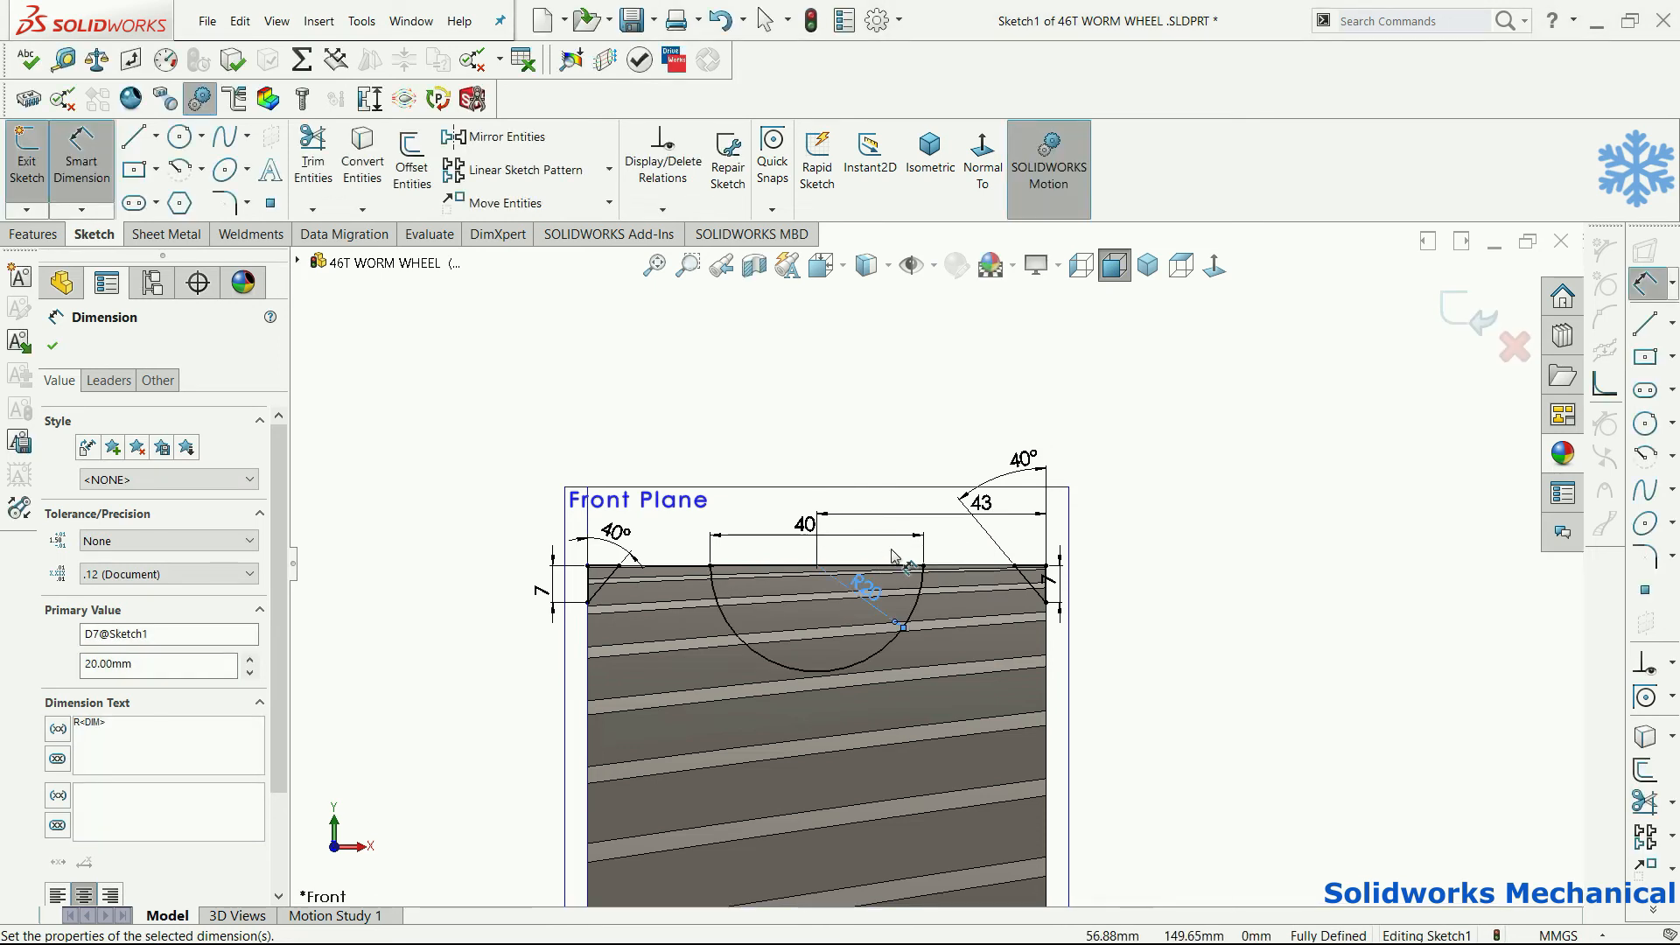
- Undo the arc's last radius dimension change and set the arc's radius to 30 mm
{"action": "key", "text": "ctrl+z"}
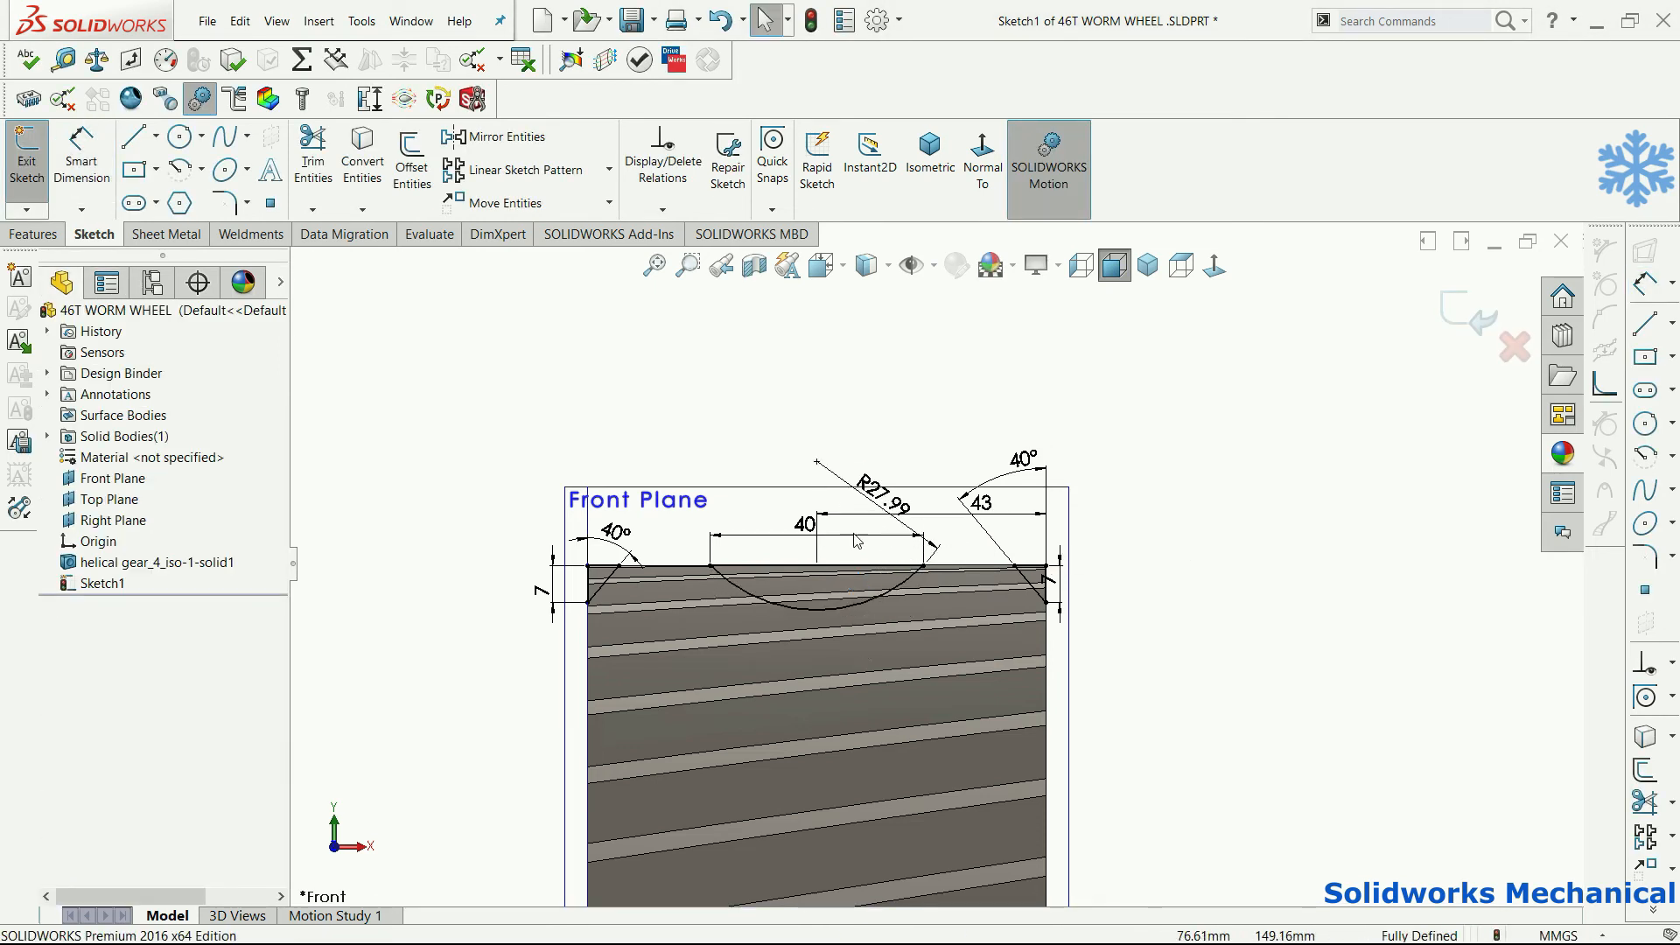
{"action": "double_click", "coordinate": [884, 495]}
{"action": "type", "text": "30"}
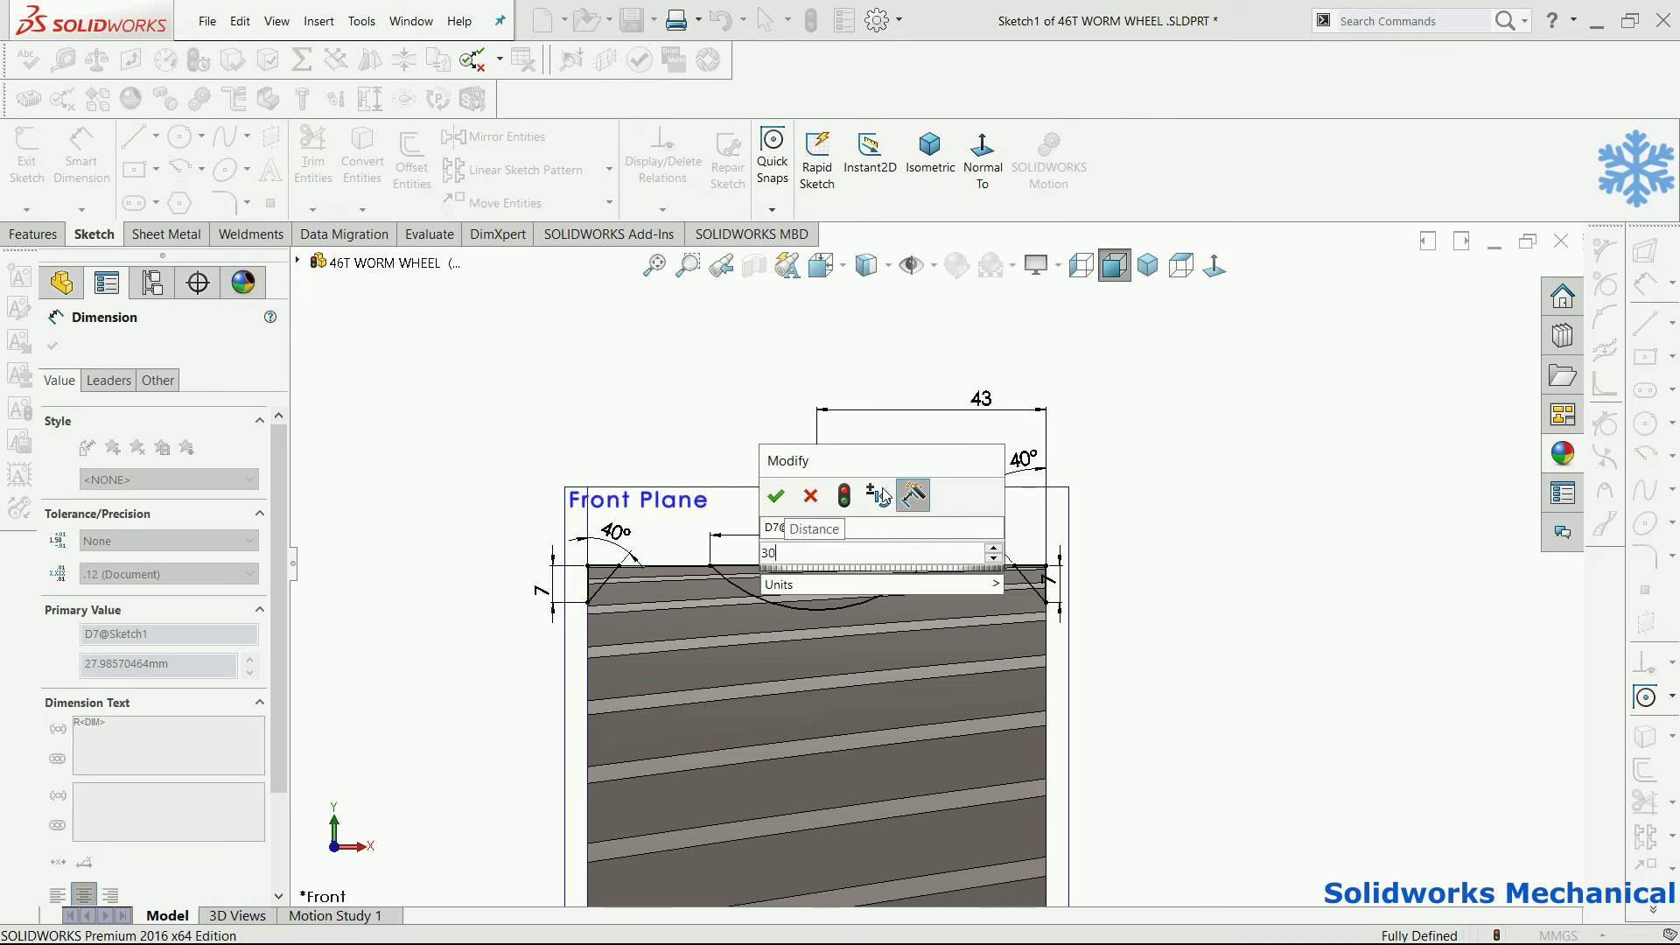
{"action": "key", "text": "Return"}
{"action": "left_click", "coordinate": [1085, 540]}
{"action": "right_click_drag", "start_coordinate": [1164, 455], "coordinate": [1228, 325]}
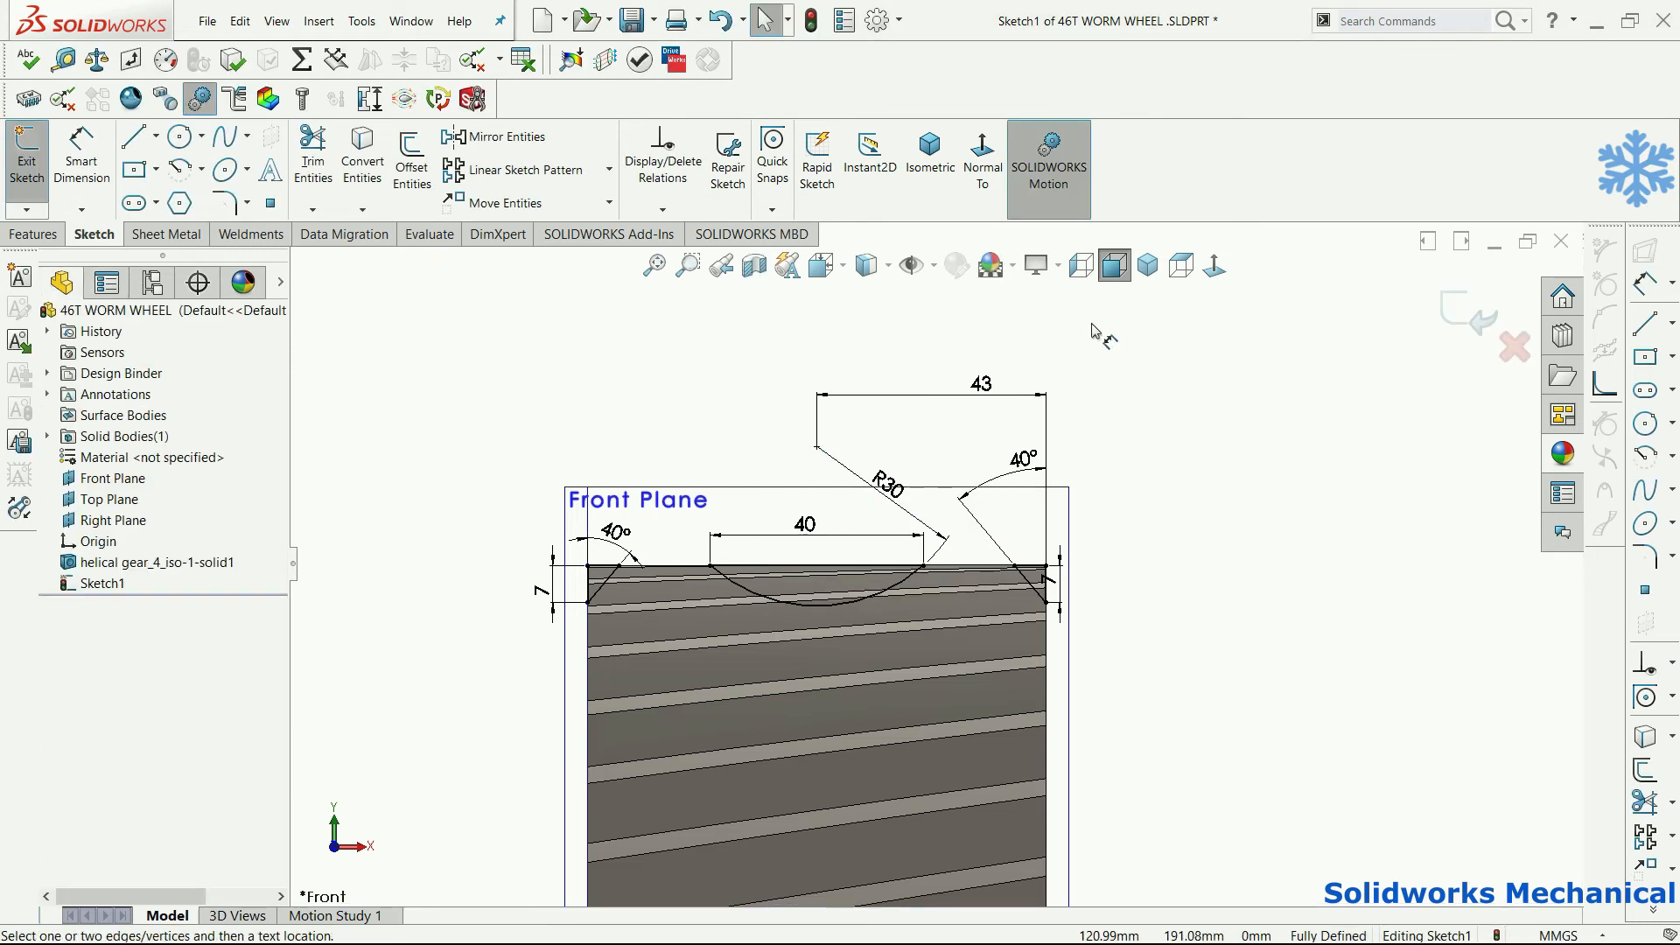
{"action": "left_click", "coordinate": [817, 449]}
{"action": "scroll", "coordinate": [938, 565], "scroll_direction": "up", "scroll_amount": 3}
{"action": "key", "text": "Escape"}
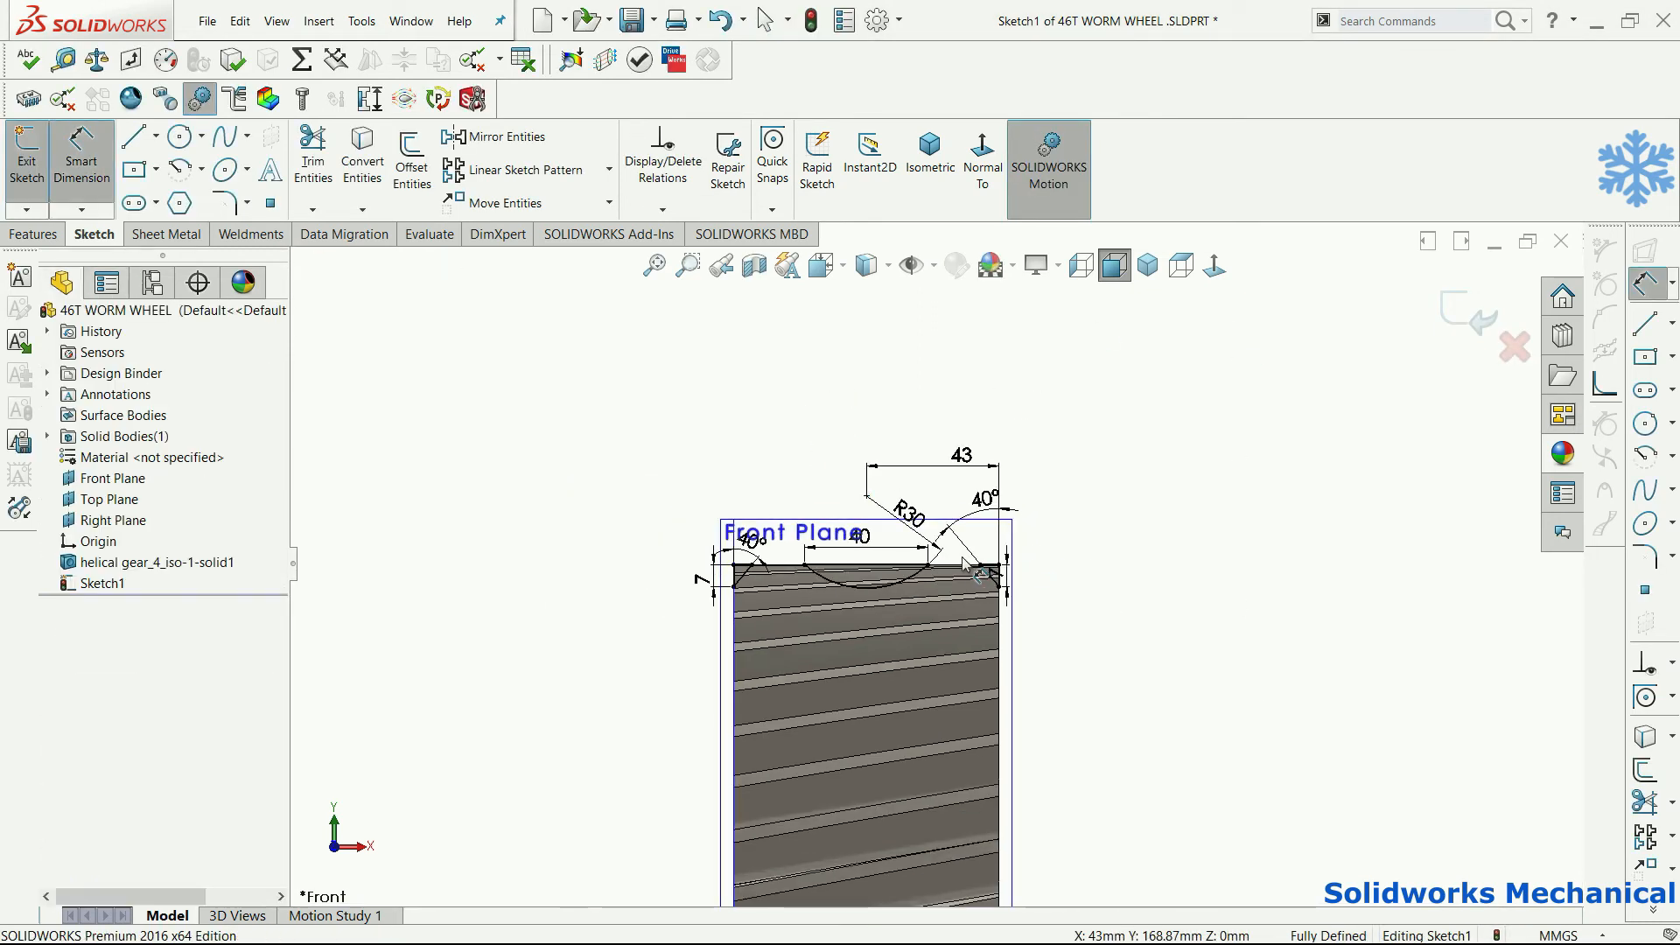
- Create a 360-degree revolved cut of the rim sketch about the gear's horizontal centerline
{"action": "mouse_move", "coordinate": [891, 596]}
{"action": "middle_mouse_down"}
{"action": "mouse_move", "coordinate": [846, 593]}
{"action": "mouse_move", "coordinate": [768, 649]}
{"action": "mouse_move", "coordinate": [731, 646]}
{"action": "mouse_move", "coordinate": [840, 667]}
{"action": "middle_mouse_up"}
{"action": "scroll", "coordinate": [901, 646], "scroll_direction": "up", "scroll_amount": 2}
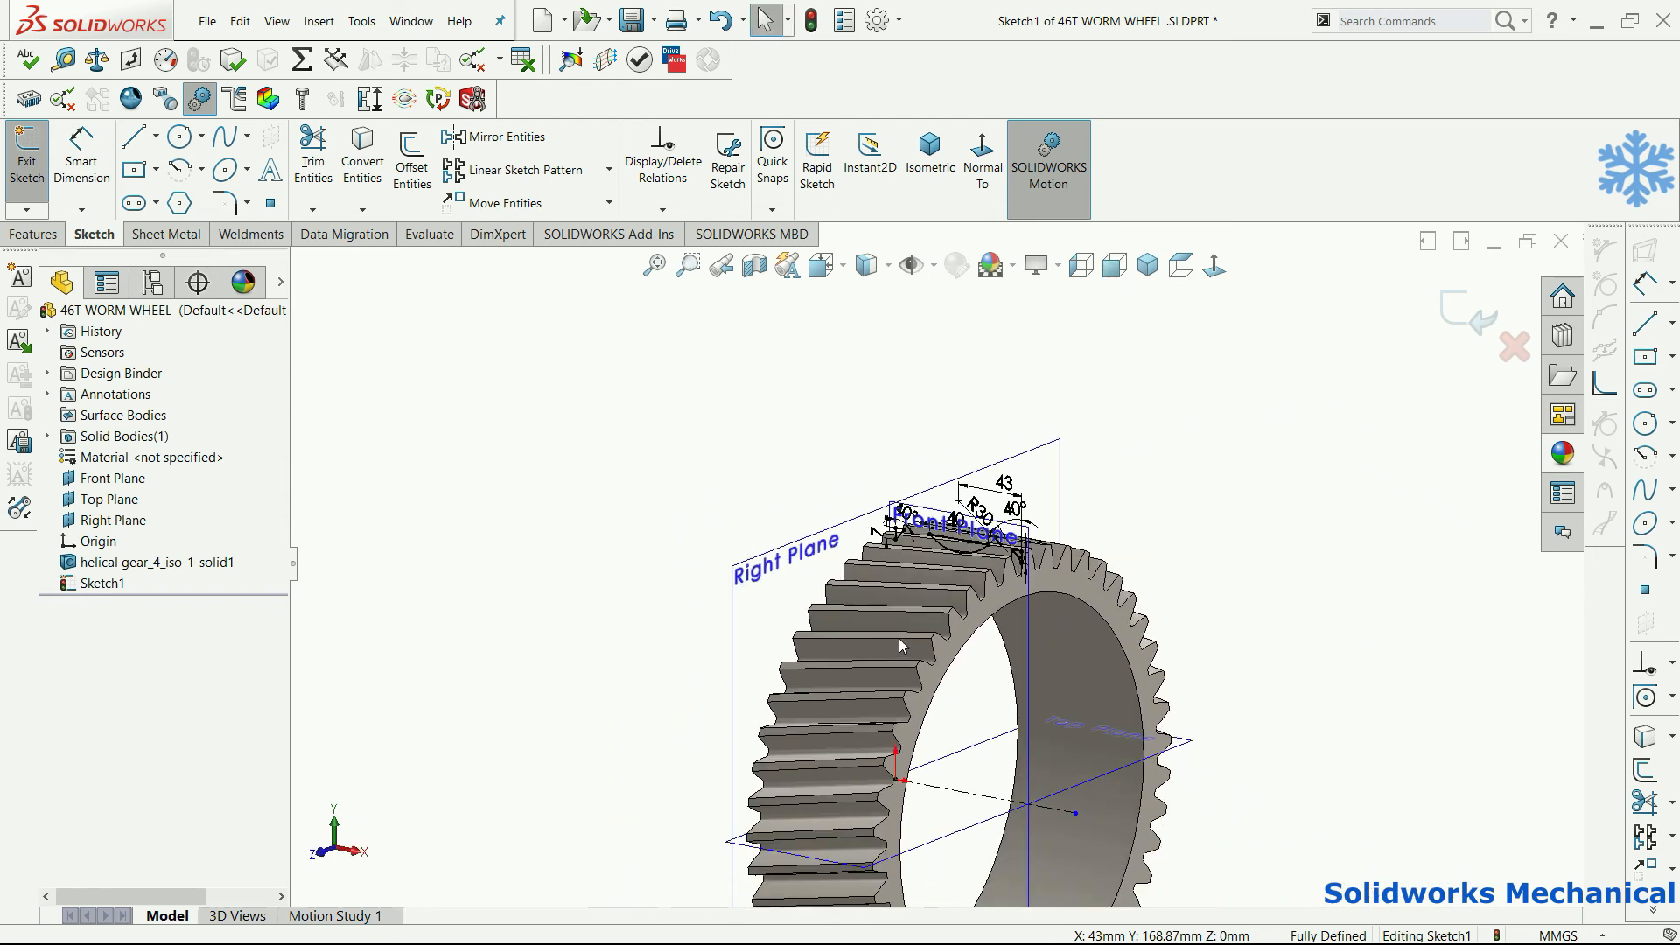
{"action": "left_click", "coordinate": [35, 235]}
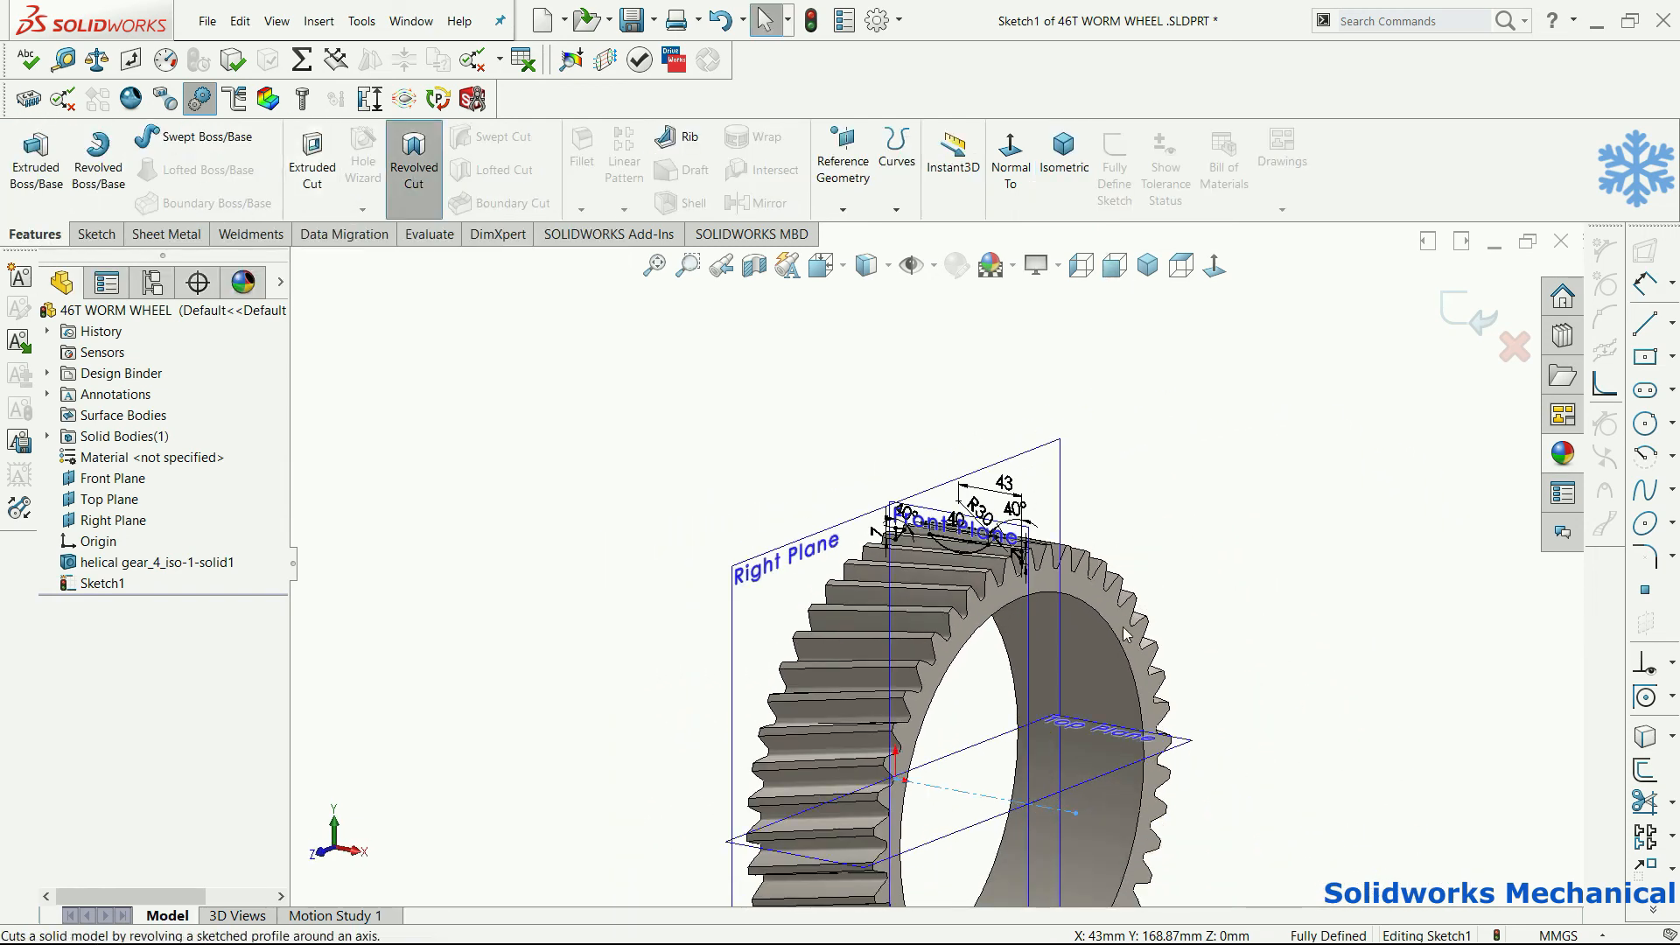
{"action": "left_click", "coordinate": [413, 157]}
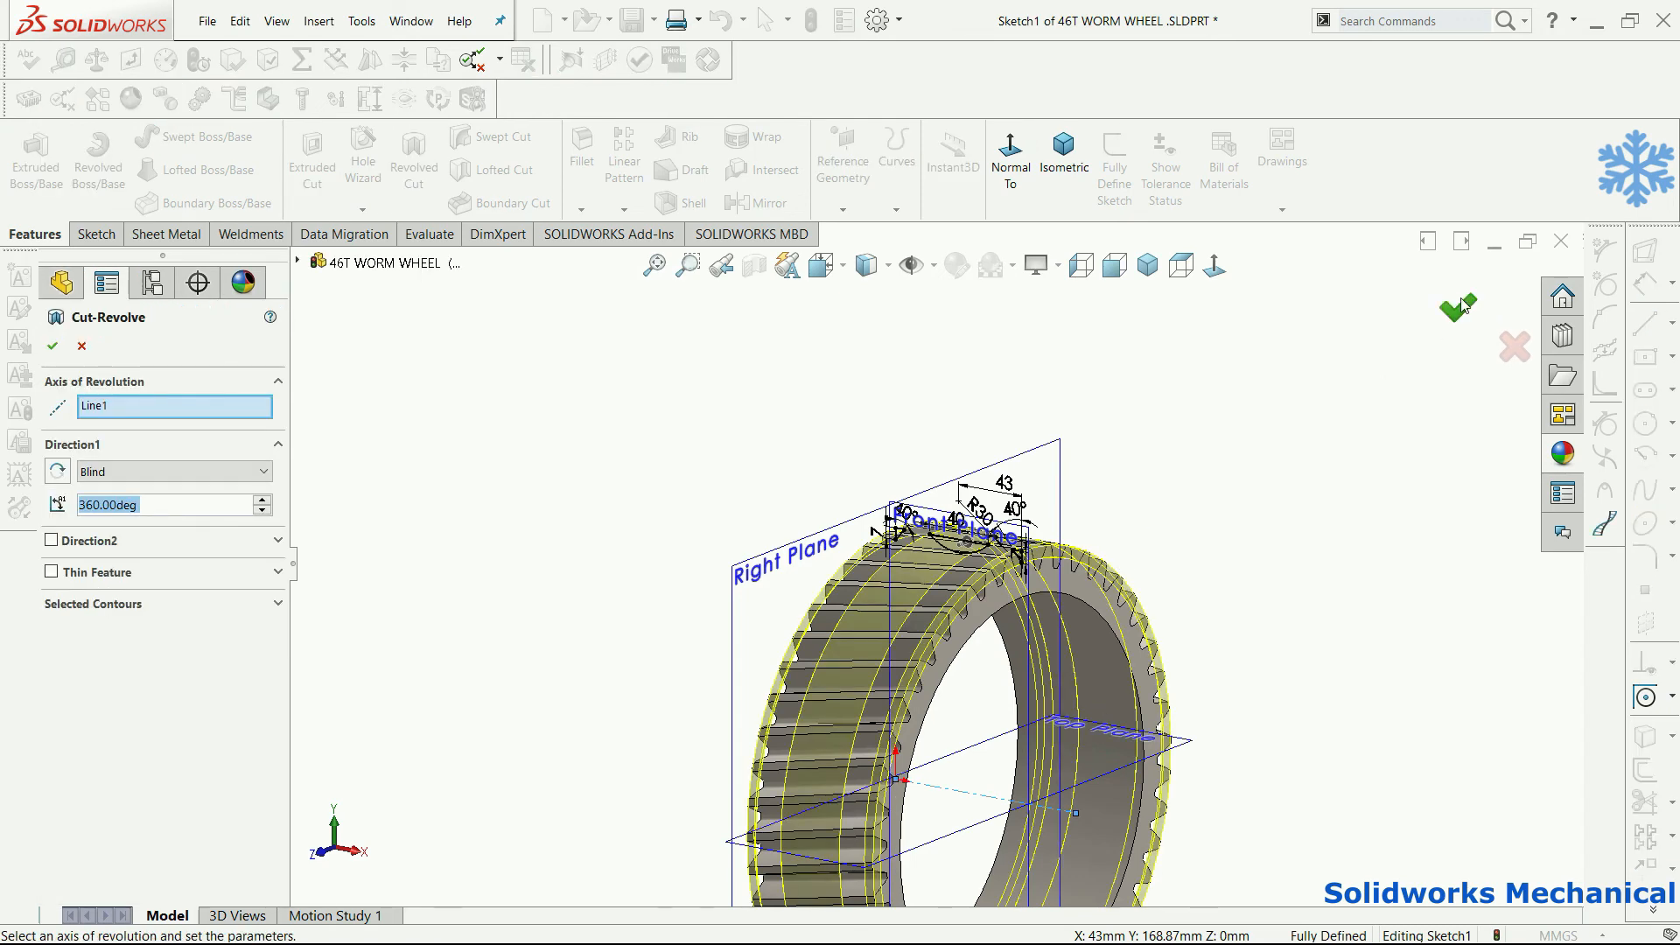
{"action": "left_click", "coordinate": [1461, 305]}
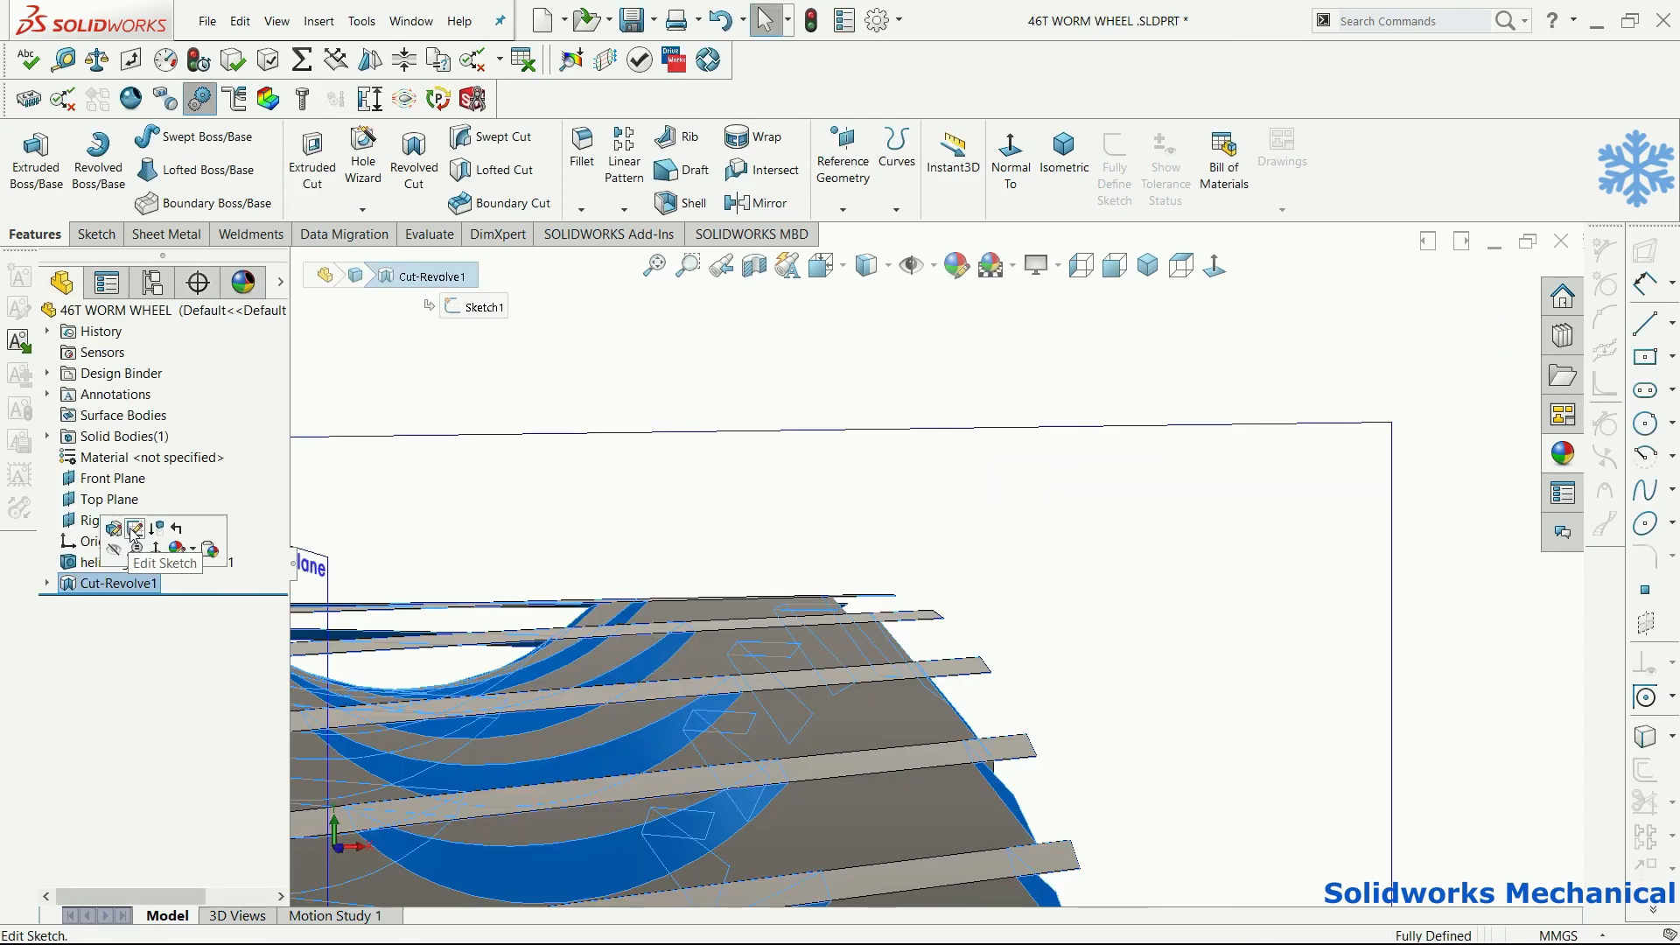
- Reopen the revolved cut's sketch and delete the collinear relation on the 40 mm line closing the arc
{"action": "left_click", "coordinate": [105, 532]}
{"action": "scroll", "coordinate": [1122, 566], "scroll_direction": "up", "scroll_amount": 3}
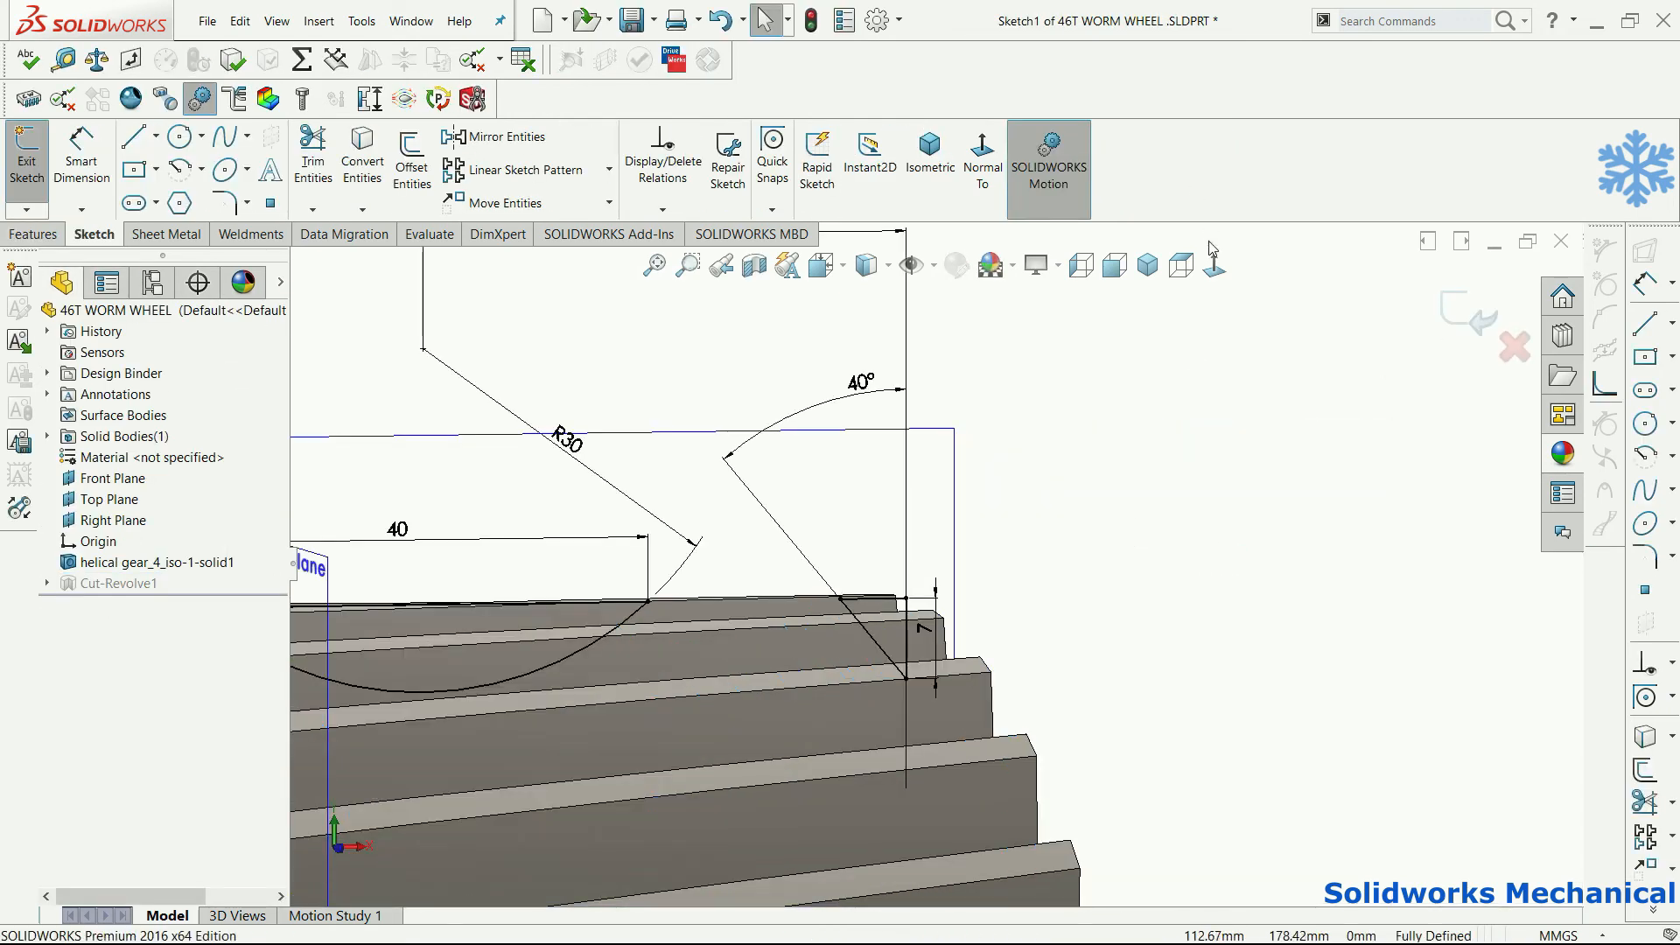
{"action": "left_click", "coordinate": [1213, 265]}
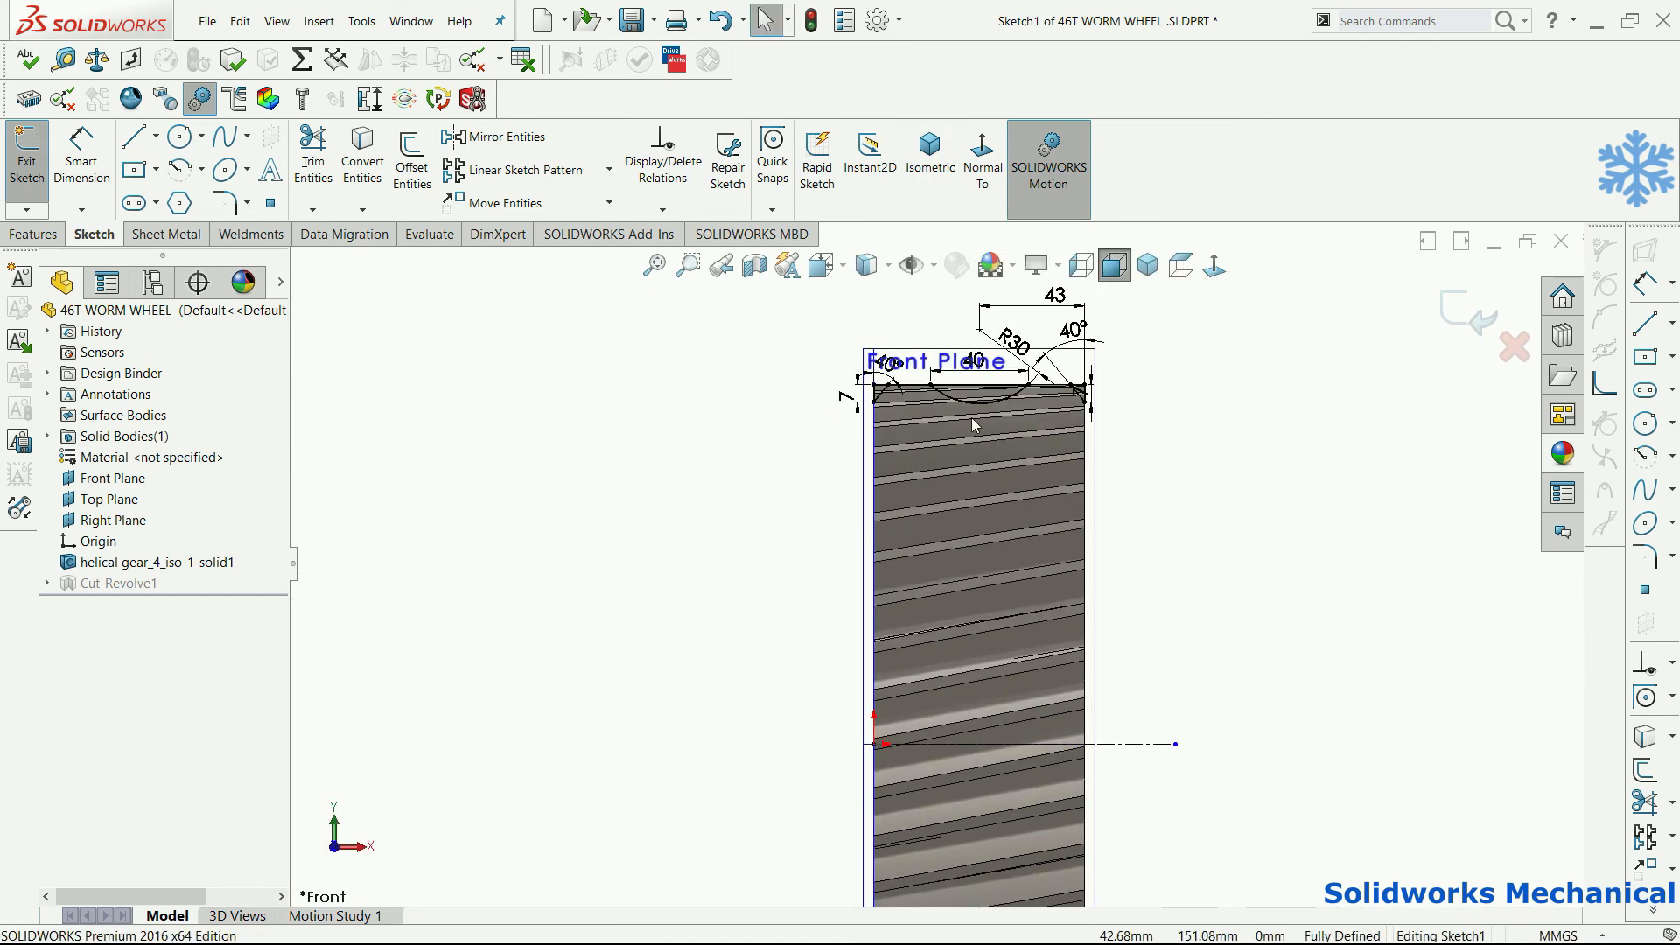
{"action": "scroll", "coordinate": [971, 418], "scroll_direction": "down", "scroll_amount": 5}
{"action": "left_click", "coordinate": [964, 558]}
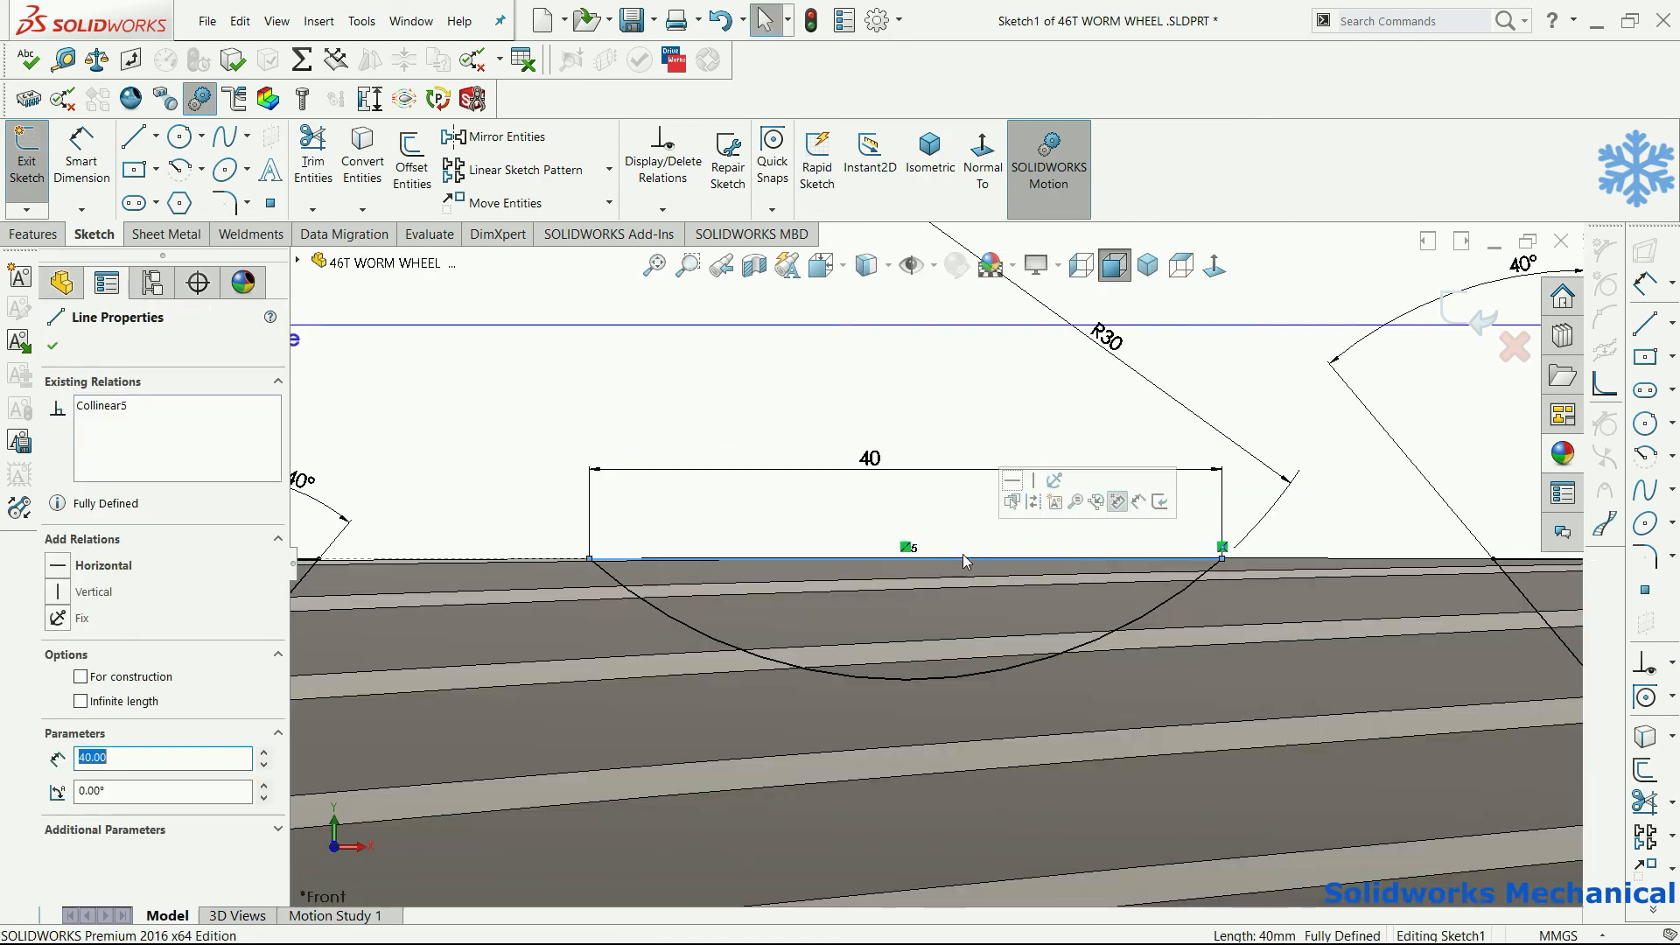
{"action": "key", "text": "Escape"}
{"action": "left_click", "coordinate": [905, 559]}
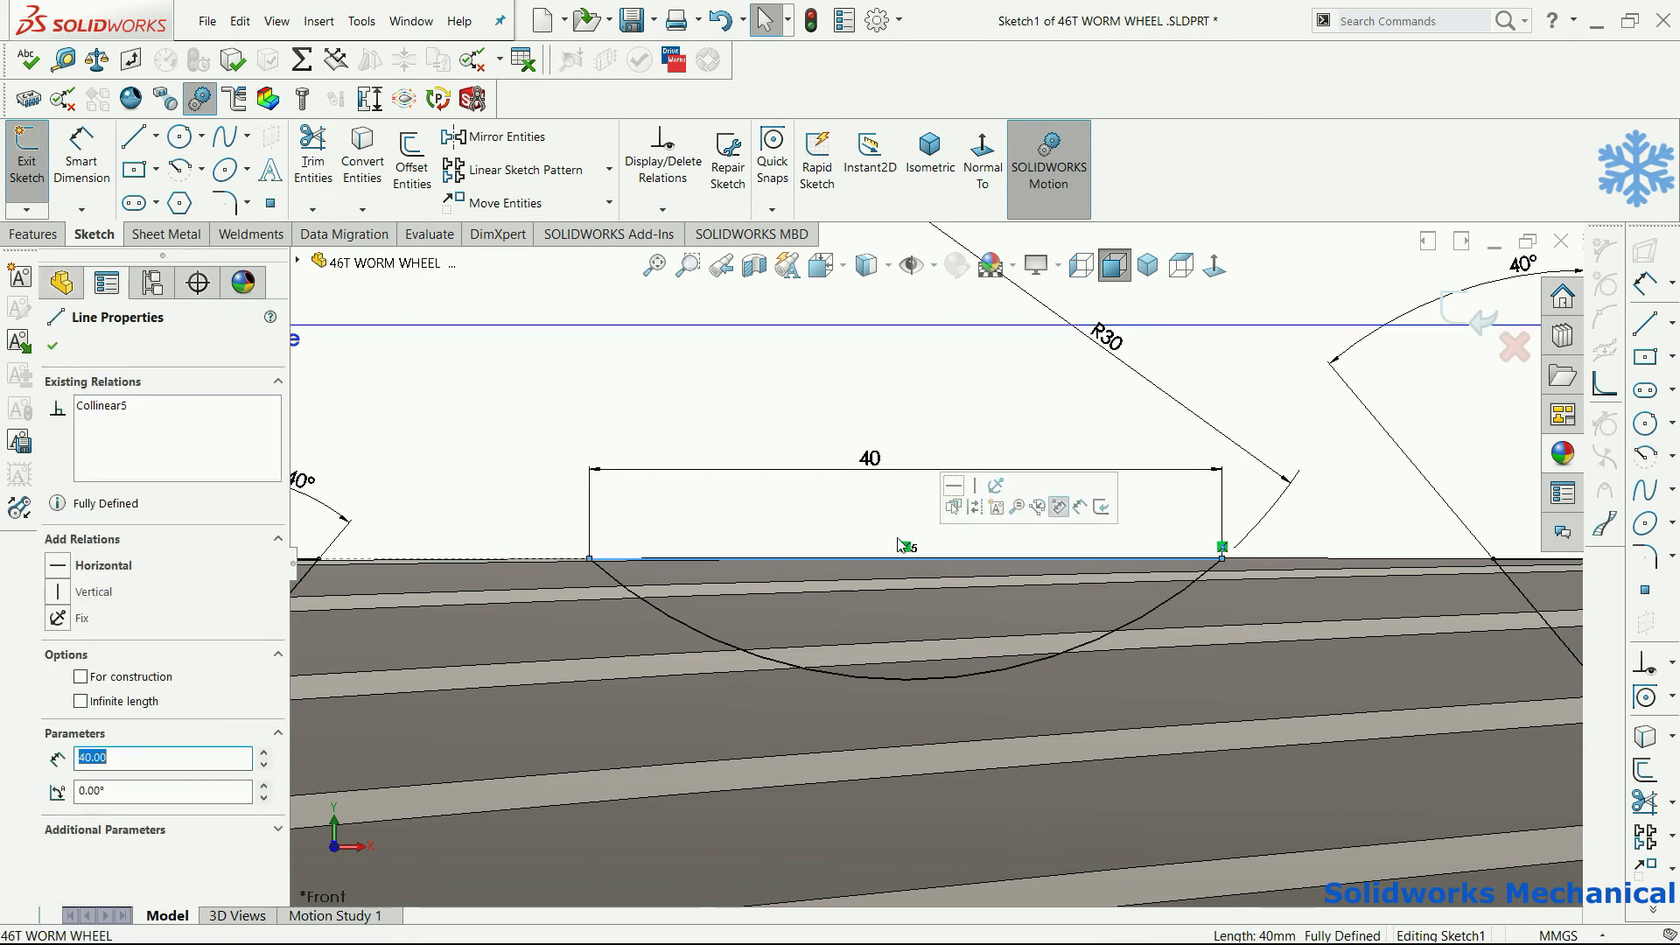
{"action": "key", "text": "Escape"}
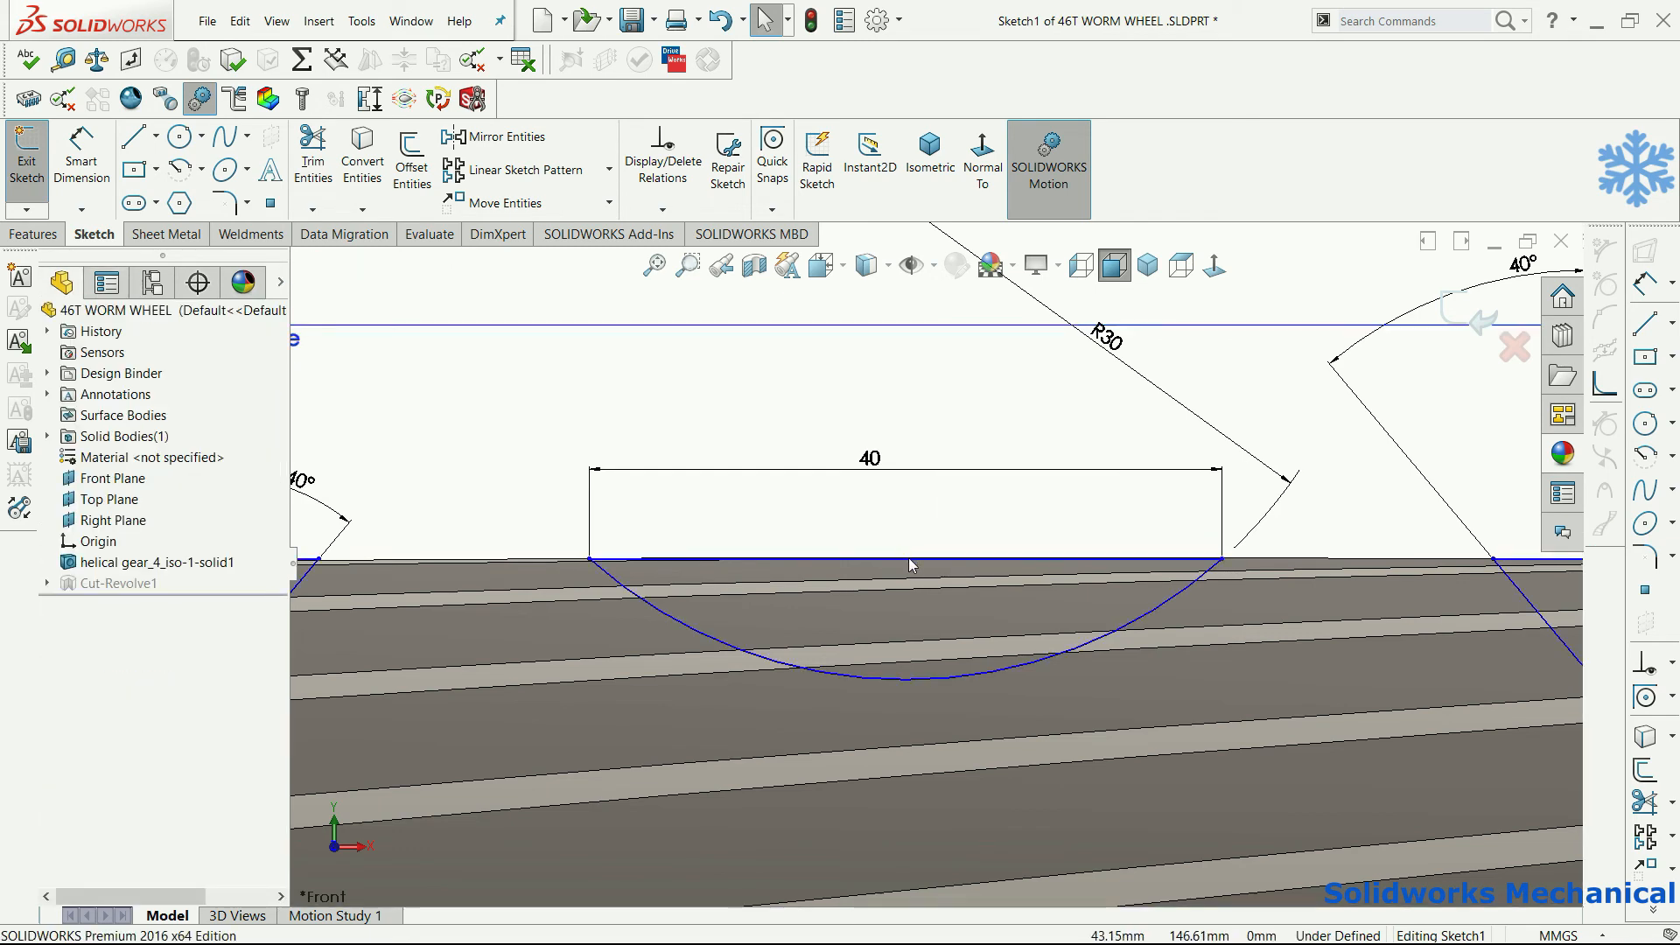
{"action": "left_click", "coordinate": [910, 543]}
{"action": "scroll", "coordinate": [930, 547], "scroll_direction": "up", "scroll_amount": 2}
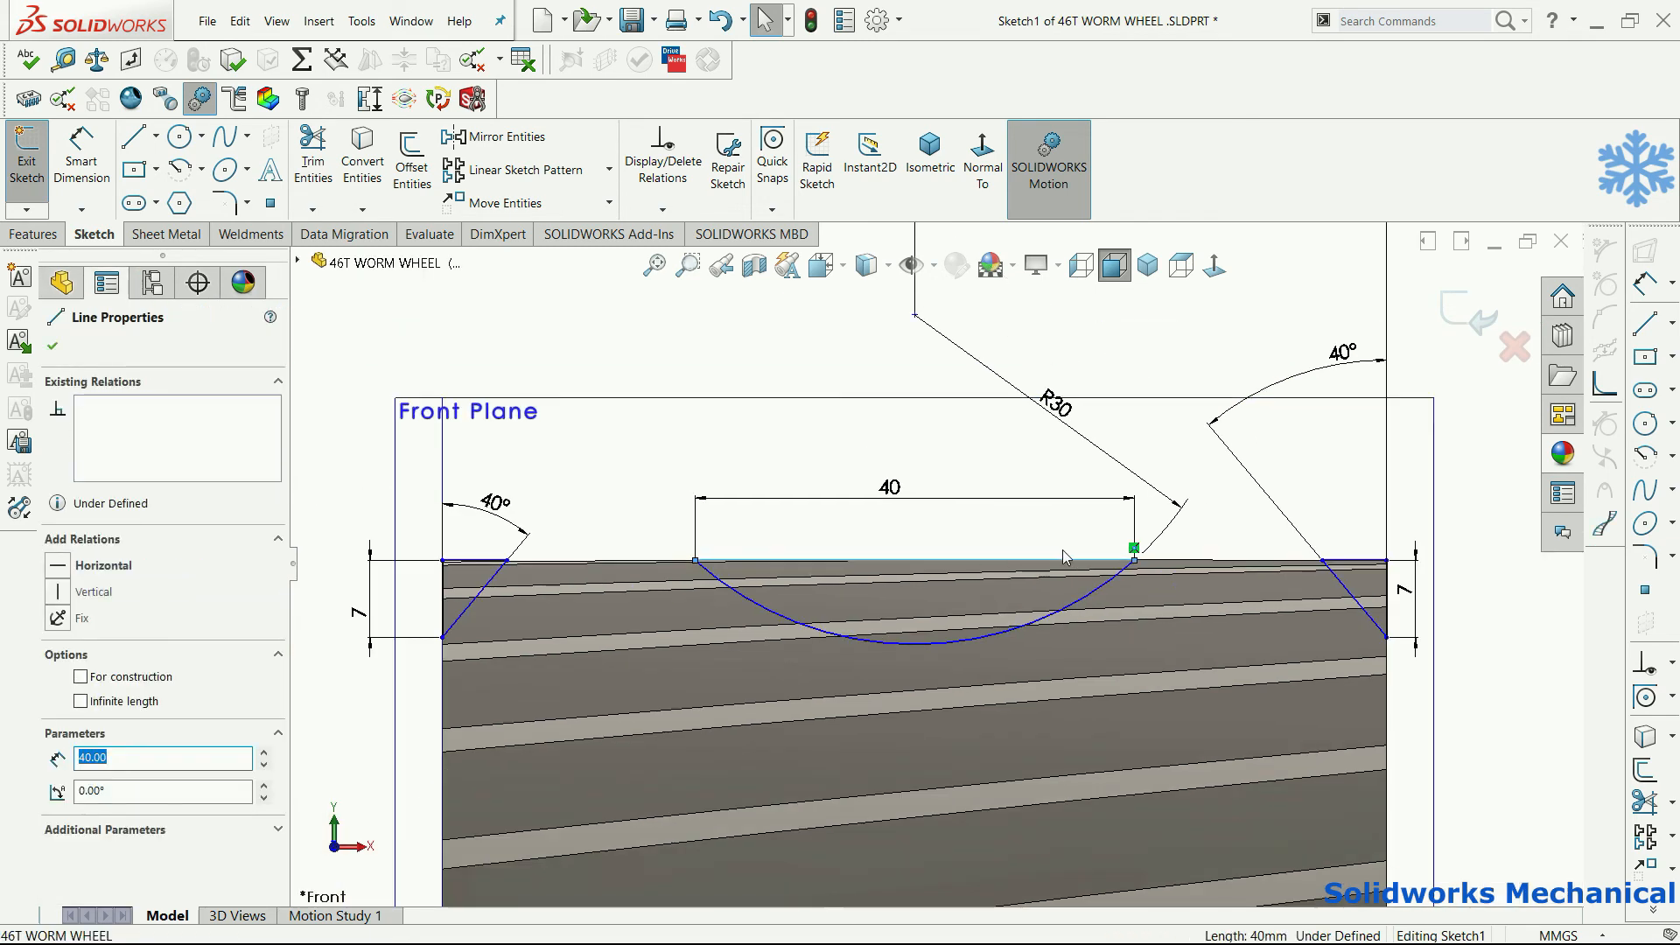
{"action": "key", "text": "Escape"}
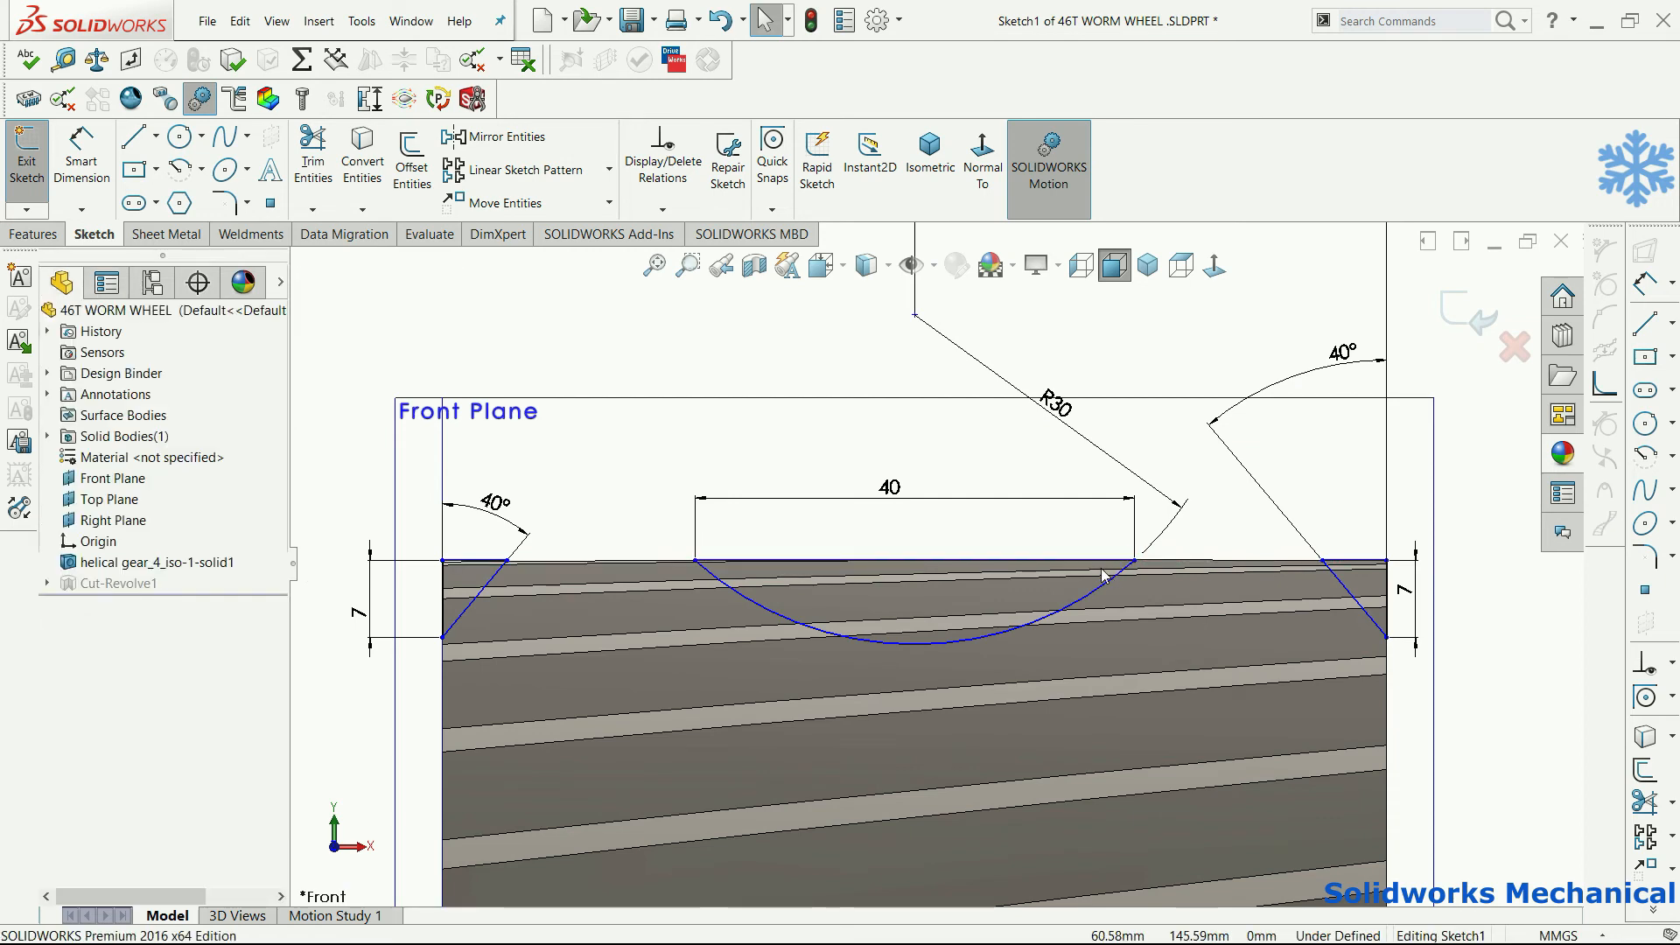
- Move the arc's closing line above the rim and dimension the arc's center at 170 mm from the gear's horizontal centerline
{"action": "mouse_move", "coordinate": [1096, 565]}
{"action": "left_mouse_down"}
{"action": "mouse_move", "coordinate": [1096, 518]}
{"action": "mouse_move", "coordinate": [1096, 535]}
{"action": "left_mouse_up"}
{"action": "right_click_drag", "start_coordinate": [1558, 728], "coordinate": [1491, 369]}
{"action": "scroll", "coordinate": [788, 551], "scroll_direction": "up", "scroll_amount": 4}
{"action": "key", "text": "Escape"}
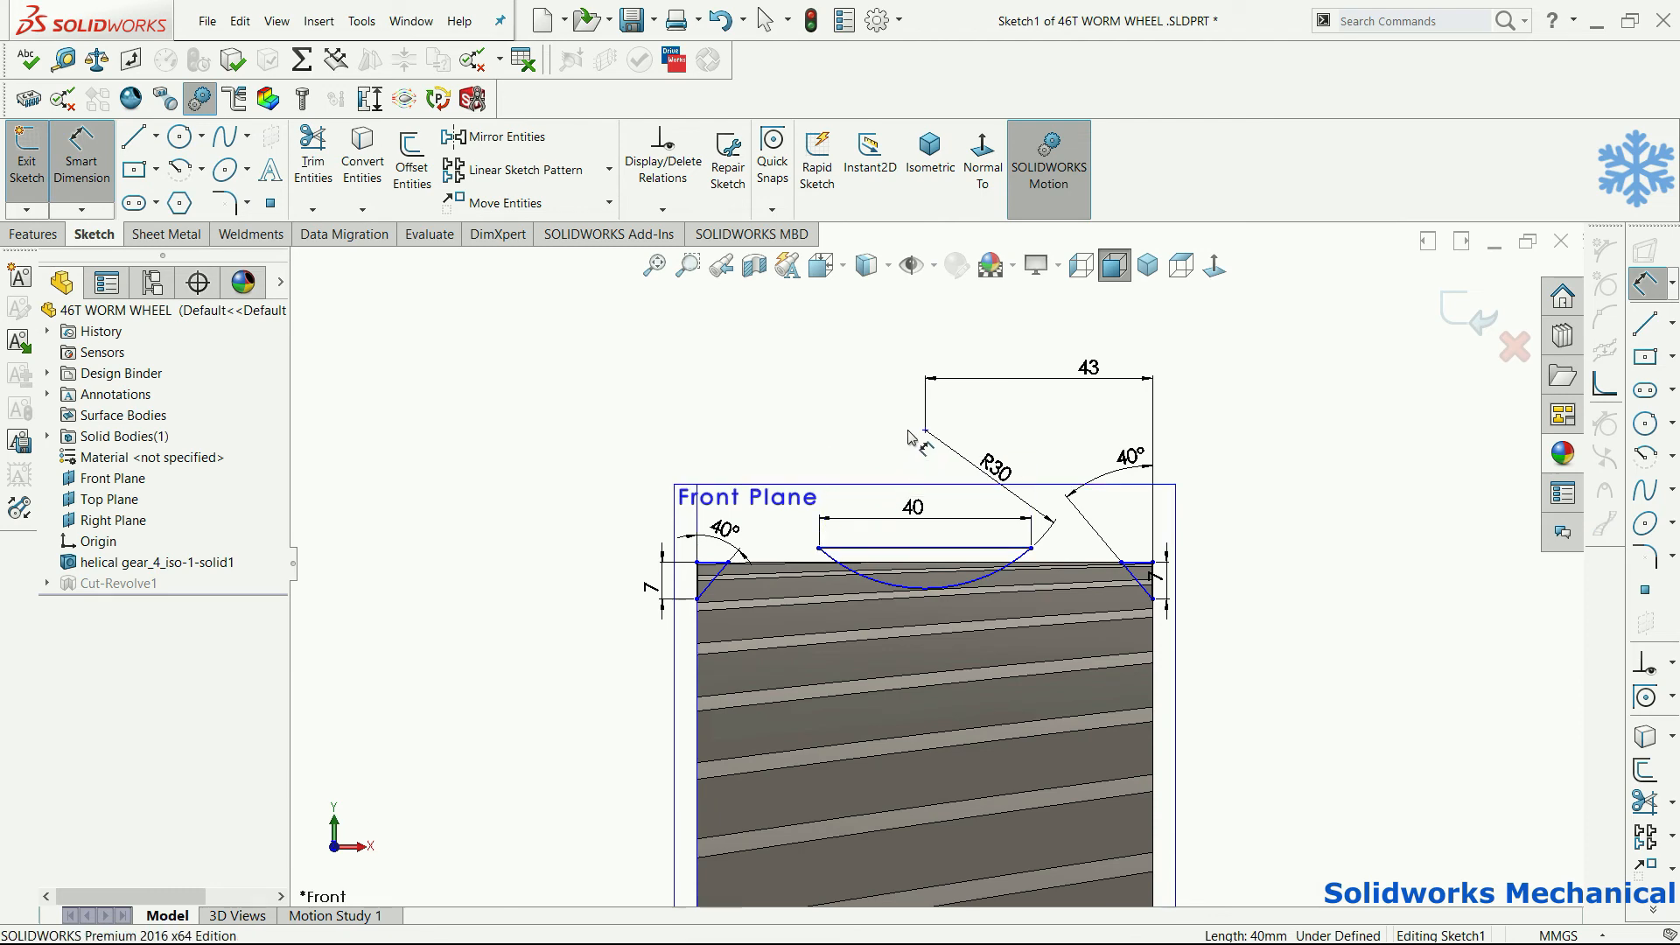
{"action": "left_click", "coordinate": [924, 435]}
{"action": "scroll", "coordinate": [936, 560], "scroll_direction": "up", "scroll_amount": 4}
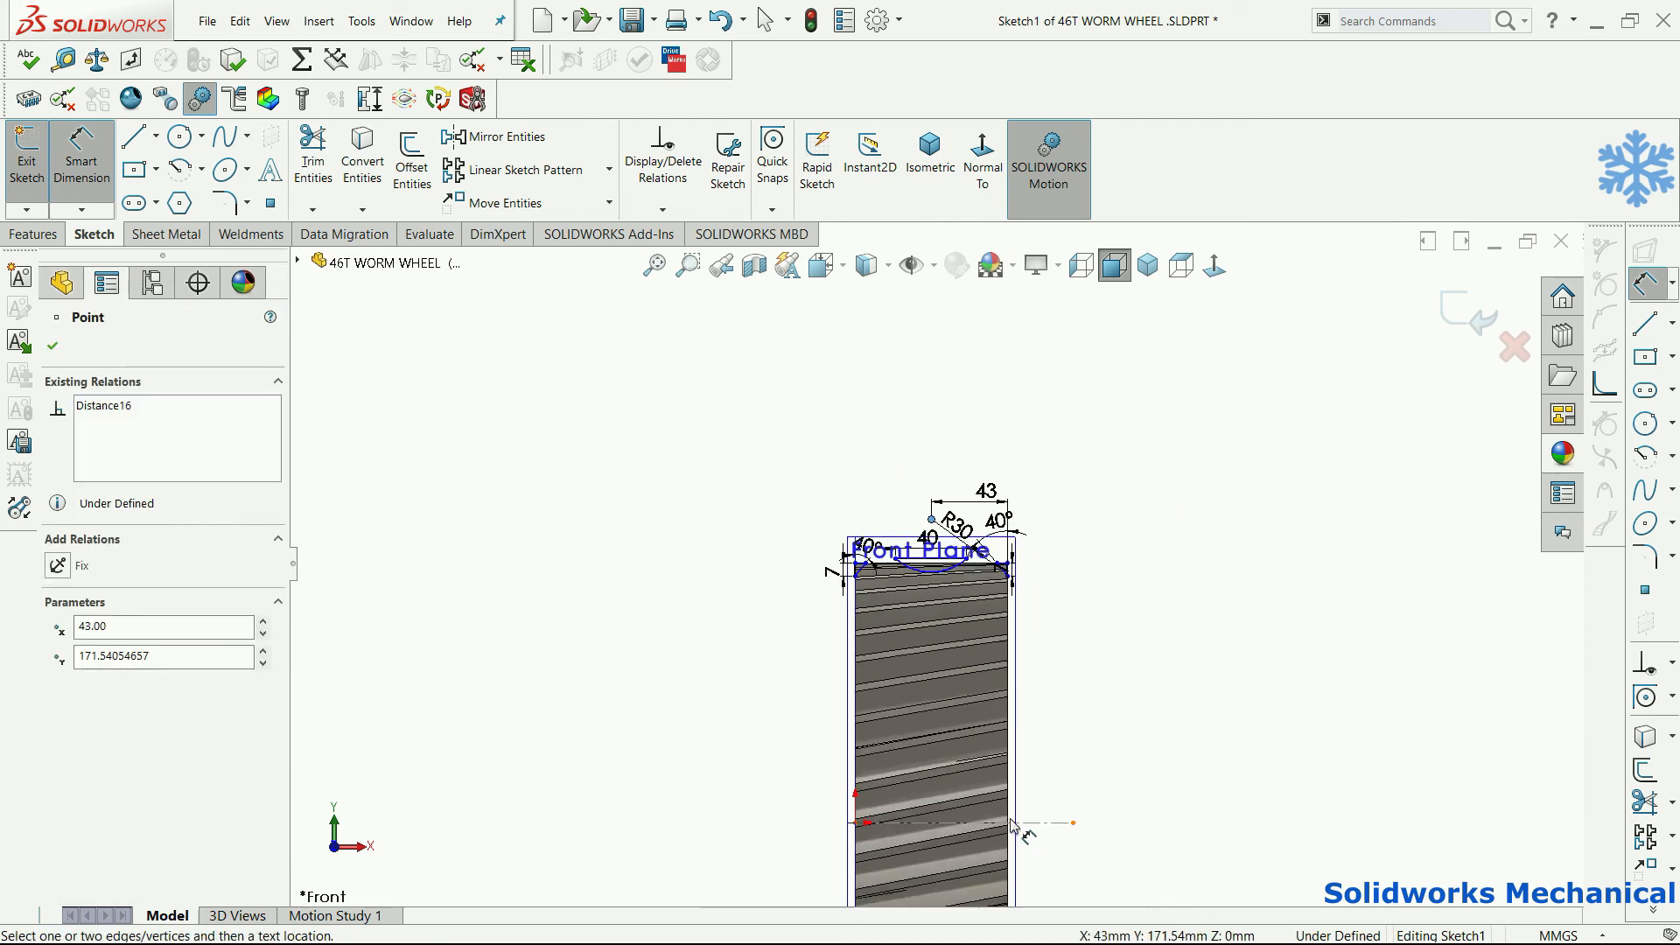
{"action": "left_click", "coordinate": [1061, 822]}
{"action": "left_click", "coordinate": [1060, 700]}
{"action": "type", "text": "1"}
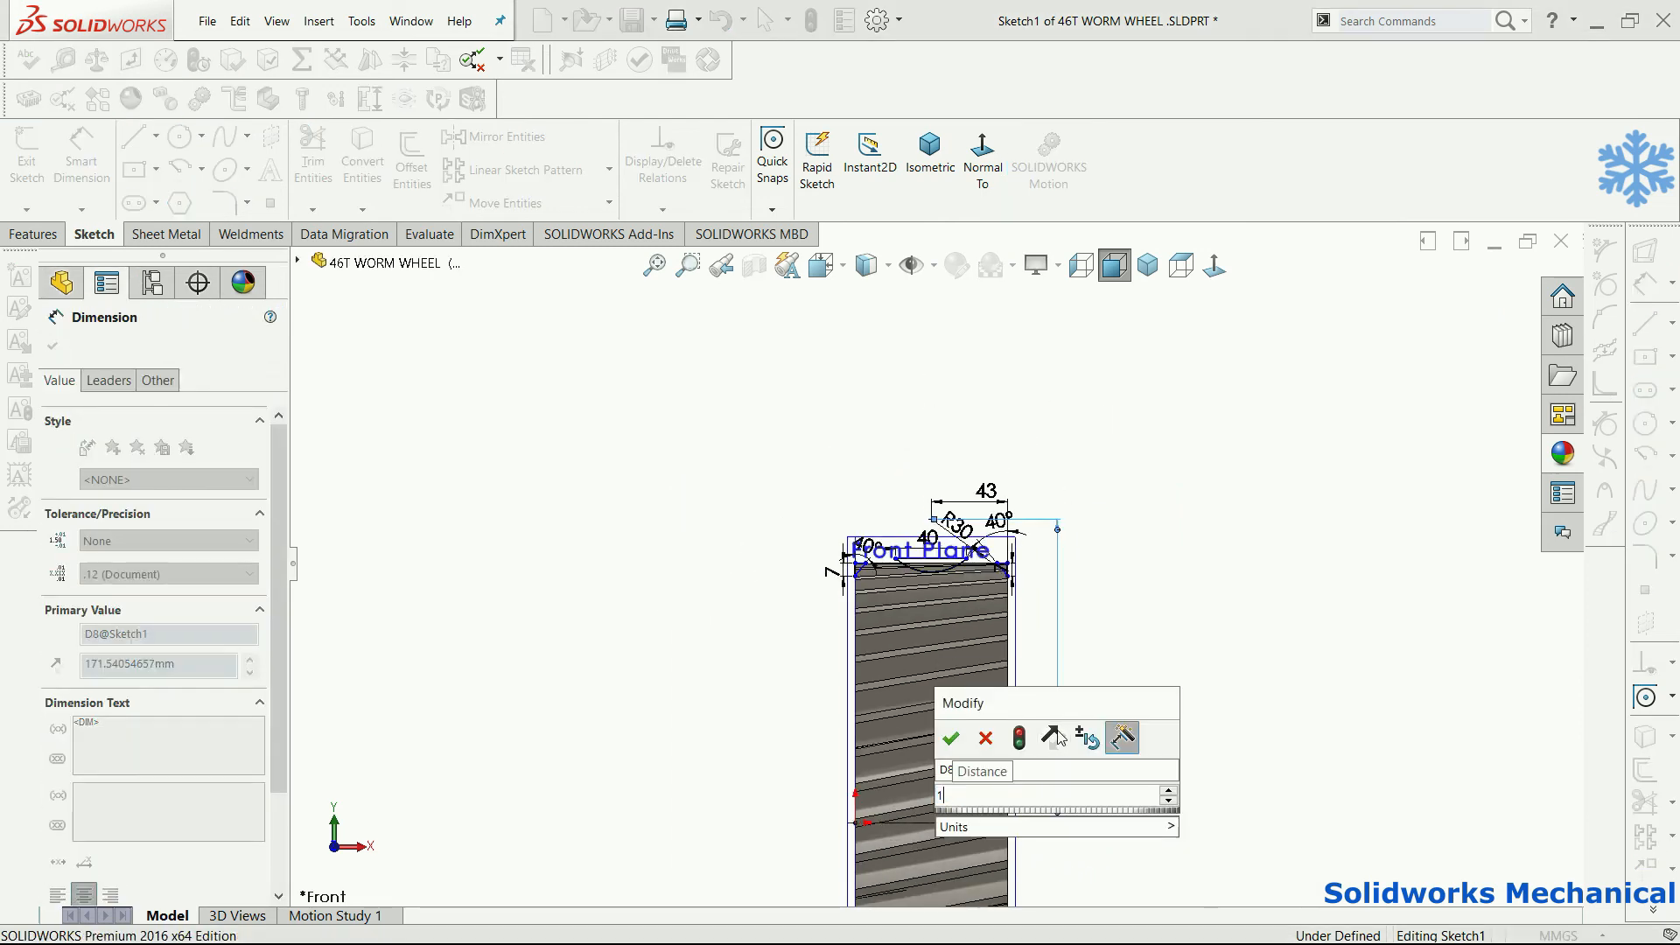
{"action": "type", "text": "70"}
{"action": "key", "text": "Return"}
{"action": "scroll", "coordinate": [952, 557], "scroll_direction": "down", "scroll_amount": 5}
{"action": "key", "text": "Escape"}
{"action": "key", "text": "Escape"}
- Make the arc's closing line collinear with the left triangle's top line and exit the sketch to rebuild the cut
{"action": "left_click", "coordinate": [952, 569]}
{"action": "scroll", "coordinate": [746, 567], "scroll_direction": "down", "scroll_amount": 3}
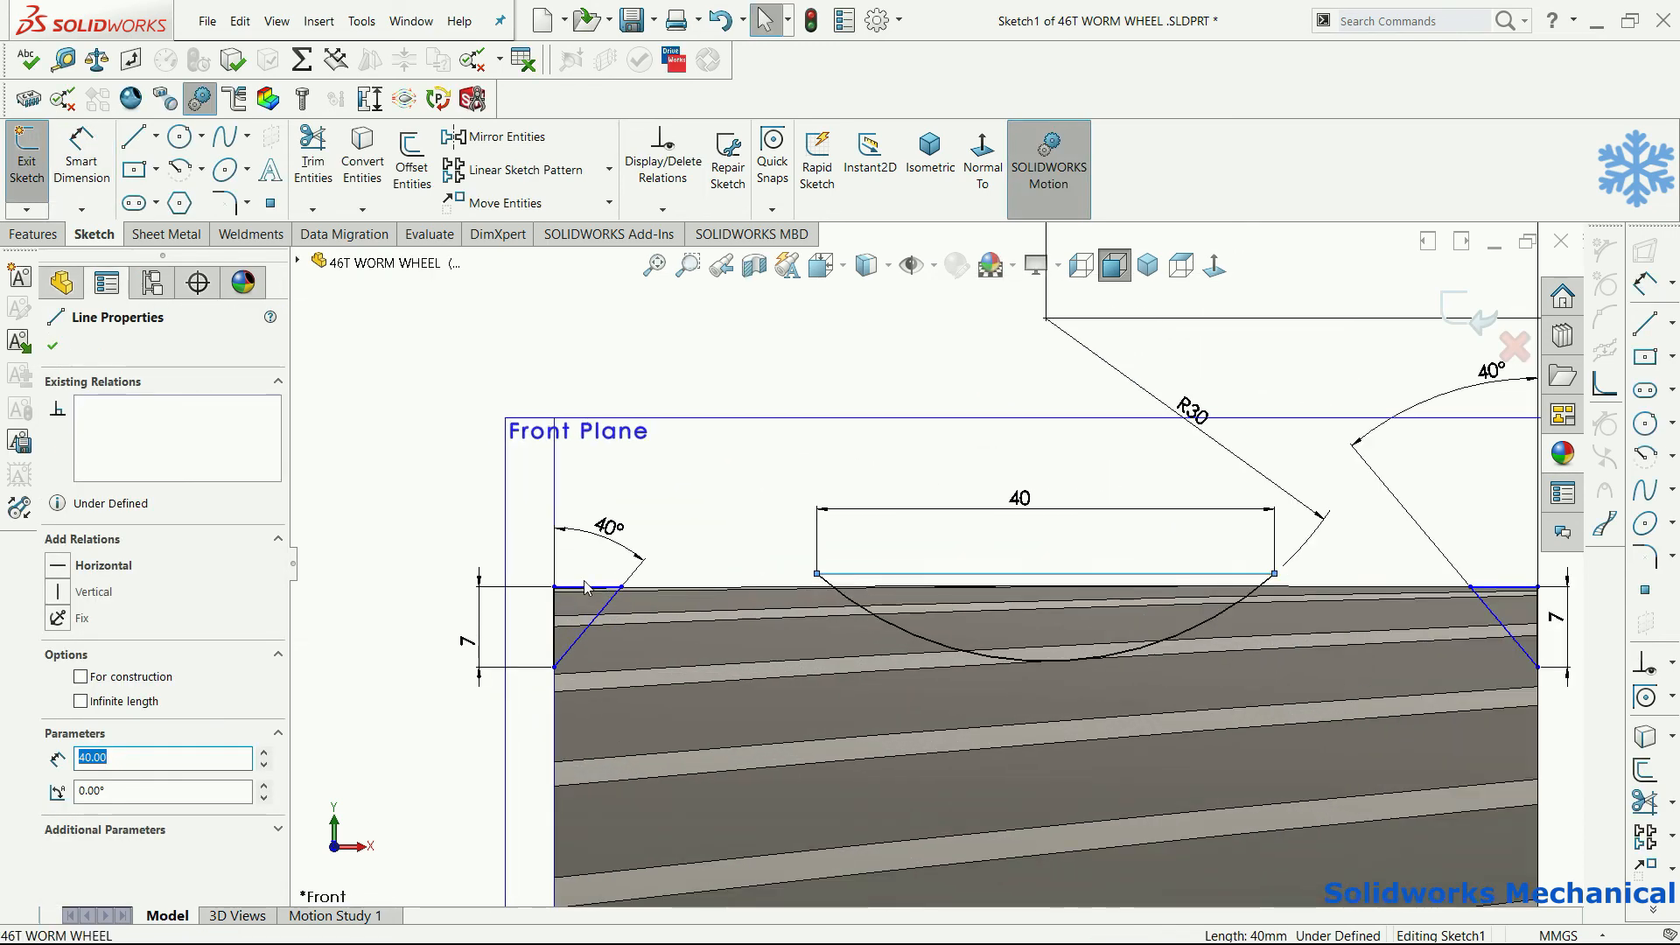
{"action": "left_click", "coordinate": [586, 594], "text": "ctrl"}
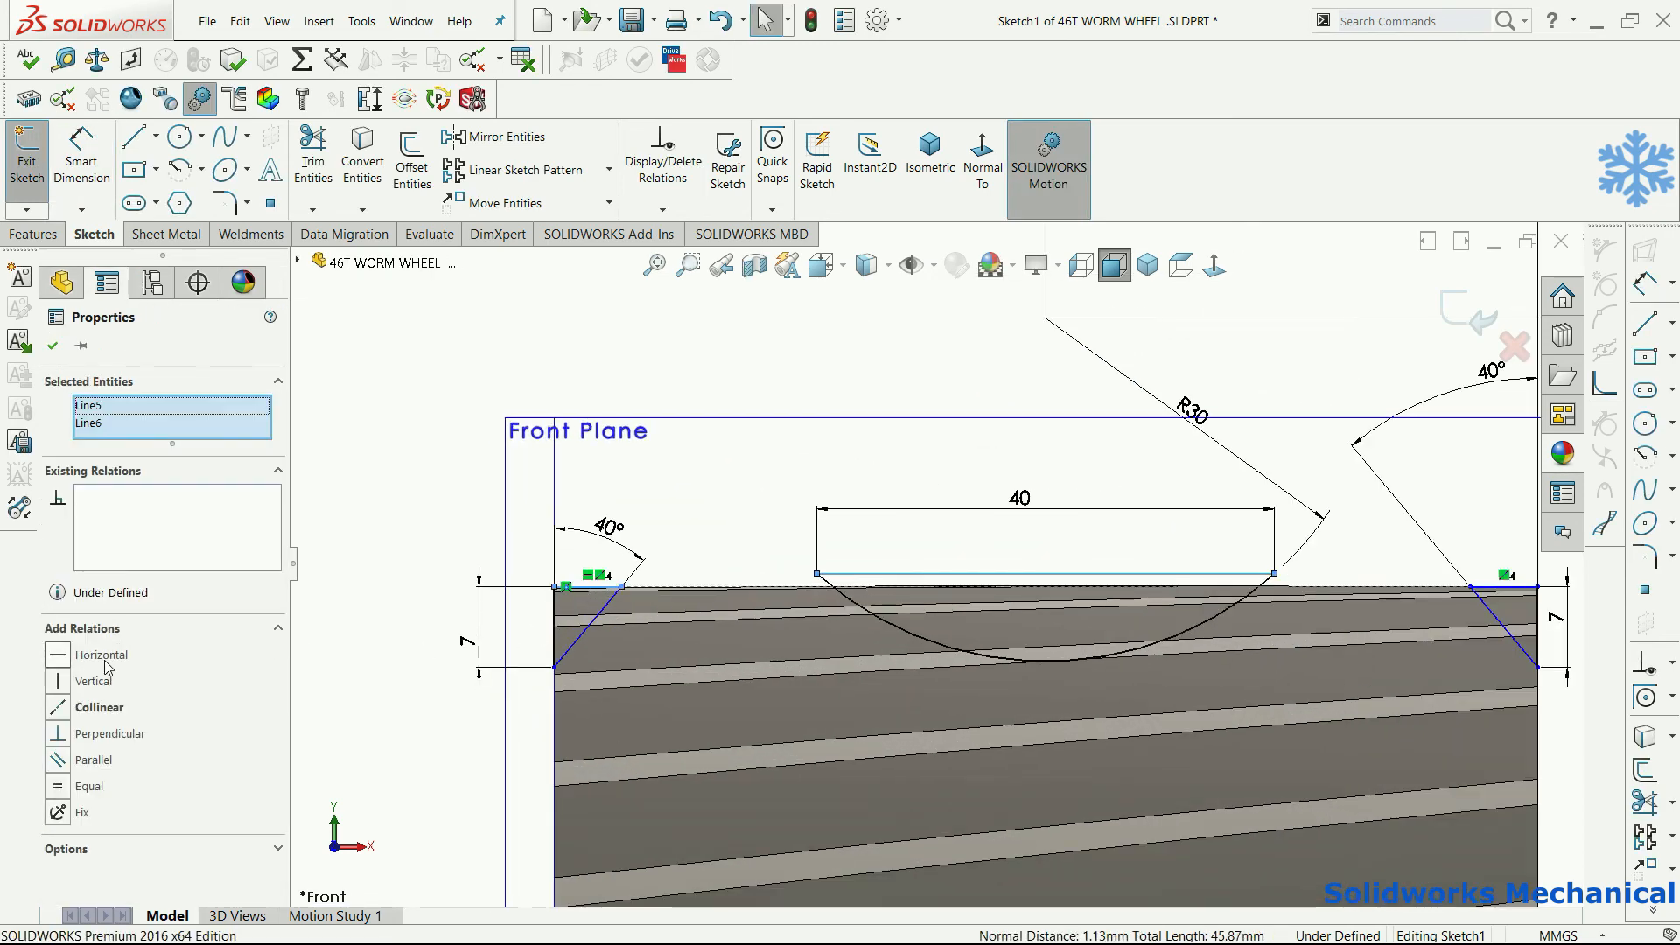
{"action": "left_click", "coordinate": [99, 710]}
{"action": "scroll", "coordinate": [1050, 575], "scroll_direction": "up", "scroll_amount": 6}
{"action": "key", "text": "Escape"}
{"action": "middle_click_drag", "start_coordinate": [1120, 606], "coordinate": [1068, 662]}
{"action": "left_click", "coordinate": [1481, 317]}
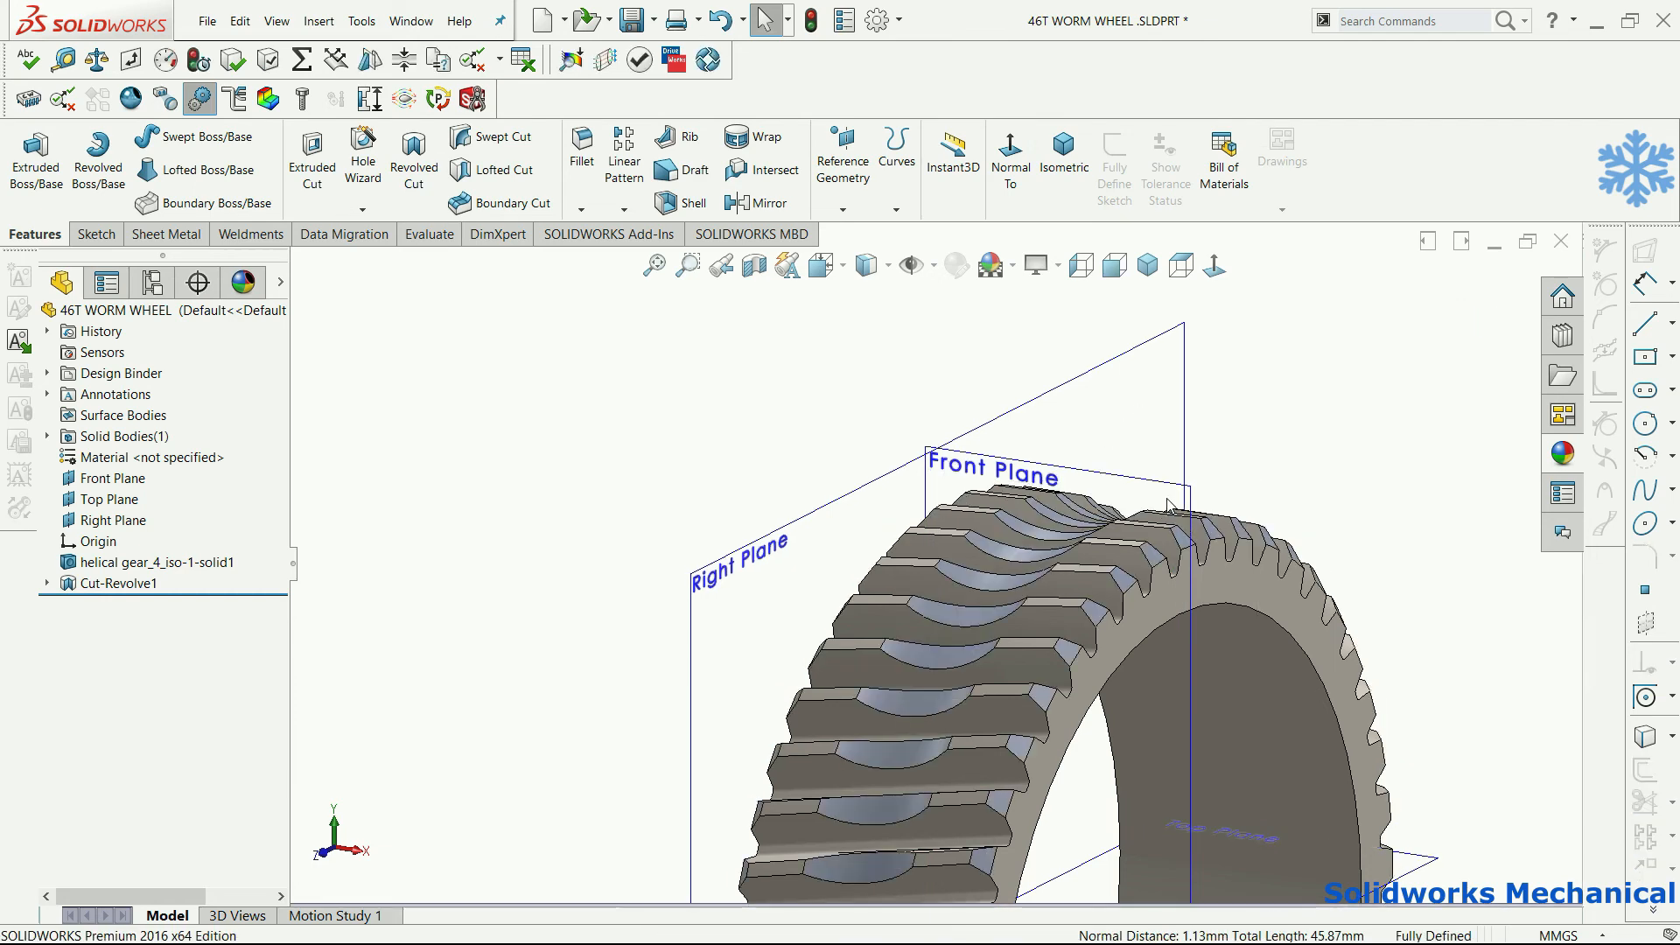
- Show the whole gear in isometric view and hide the reference planes
{"action": "middle_click_drag", "start_coordinate": [1191, 523], "coordinate": [1248, 543]}
{"action": "key", "text": "ctrl+7"}
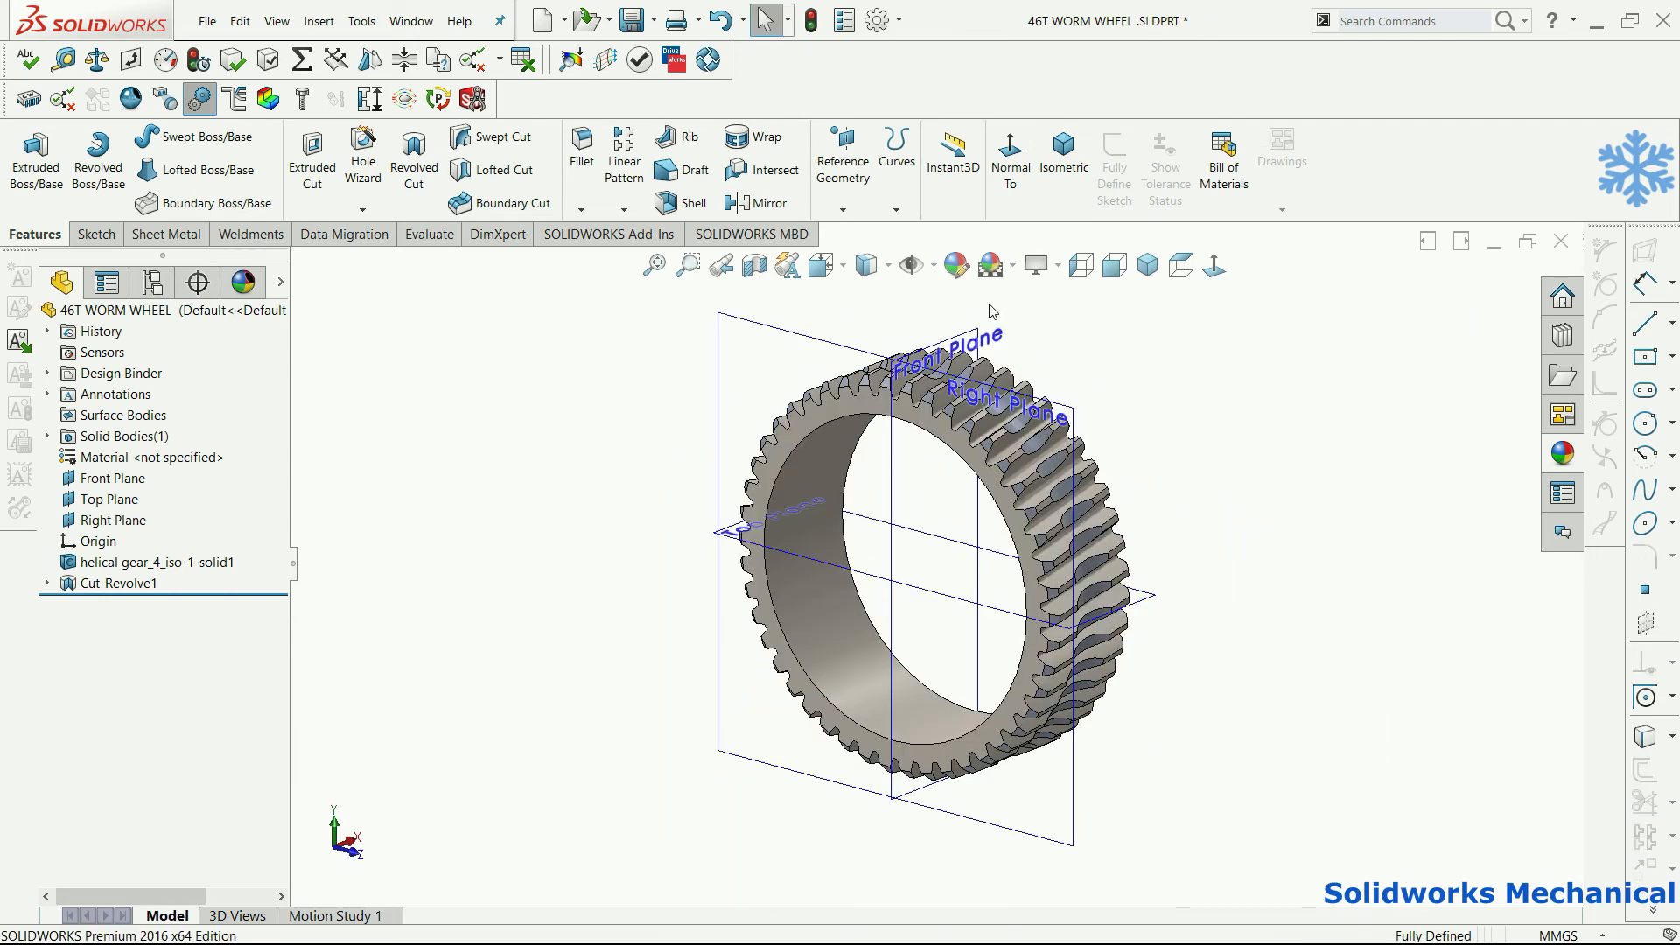
{"action": "left_click", "coordinate": [906, 267]}
{"action": "left_click", "coordinate": [914, 300]}
- Chamfer the two circular edges of the gear's inner bore by 1 mm at 45 degrees
{"action": "middle_click_drag", "start_coordinate": [1173, 420], "coordinate": [930, 442]}
{"action": "scroll", "coordinate": [932, 431], "scroll_direction": "down", "scroll_amount": 5}
{"action": "left_click", "coordinate": [922, 422]}
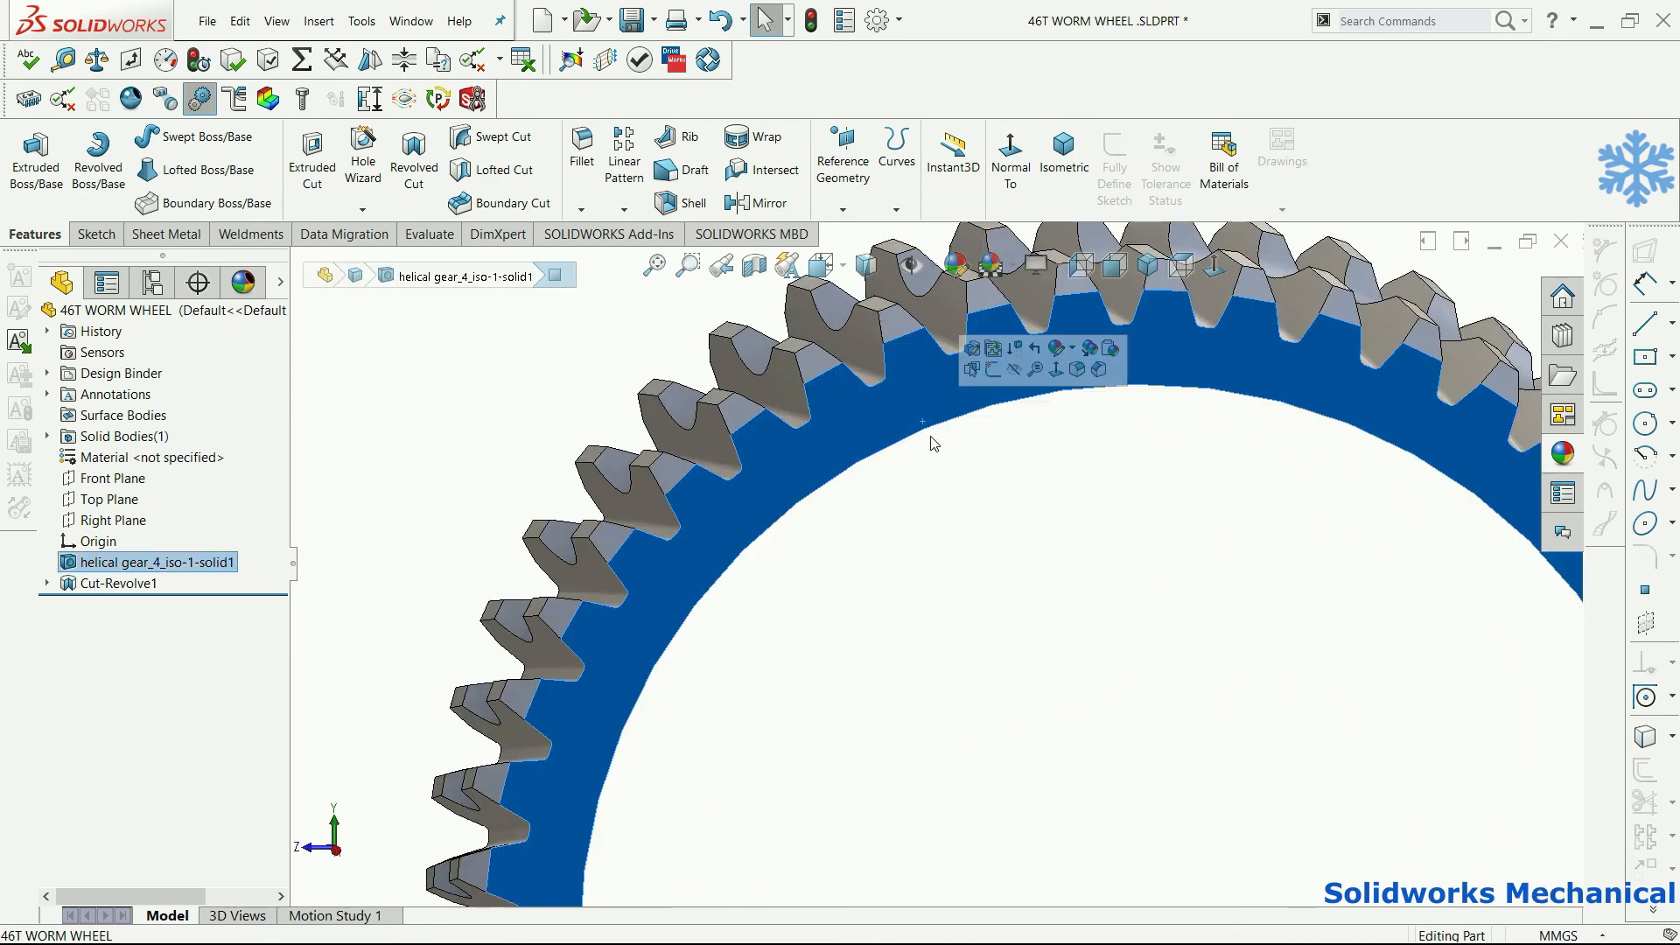
{"action": "left_click", "coordinate": [931, 435]}
{"action": "middle_click_drag", "start_coordinate": [968, 424], "coordinate": [1452, 456]}
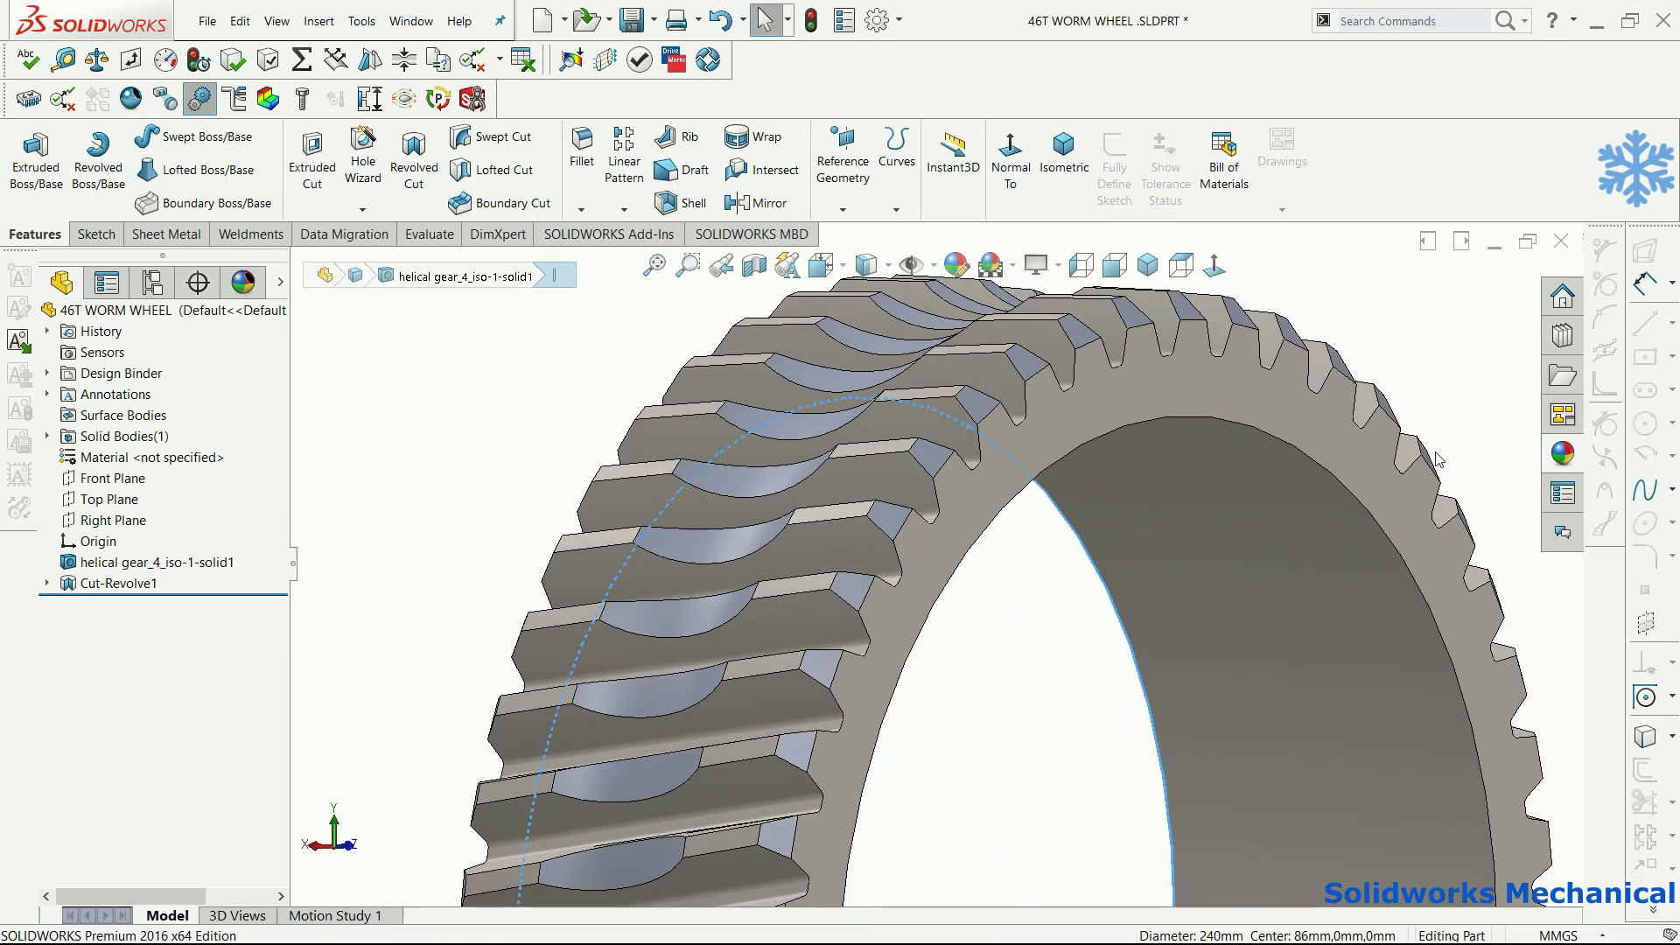
{"action": "left_click", "coordinate": [1293, 448], "text": "ctrl"}
{"action": "left_click", "coordinate": [581, 209]}
{"action": "left_click", "coordinate": [592, 254]}
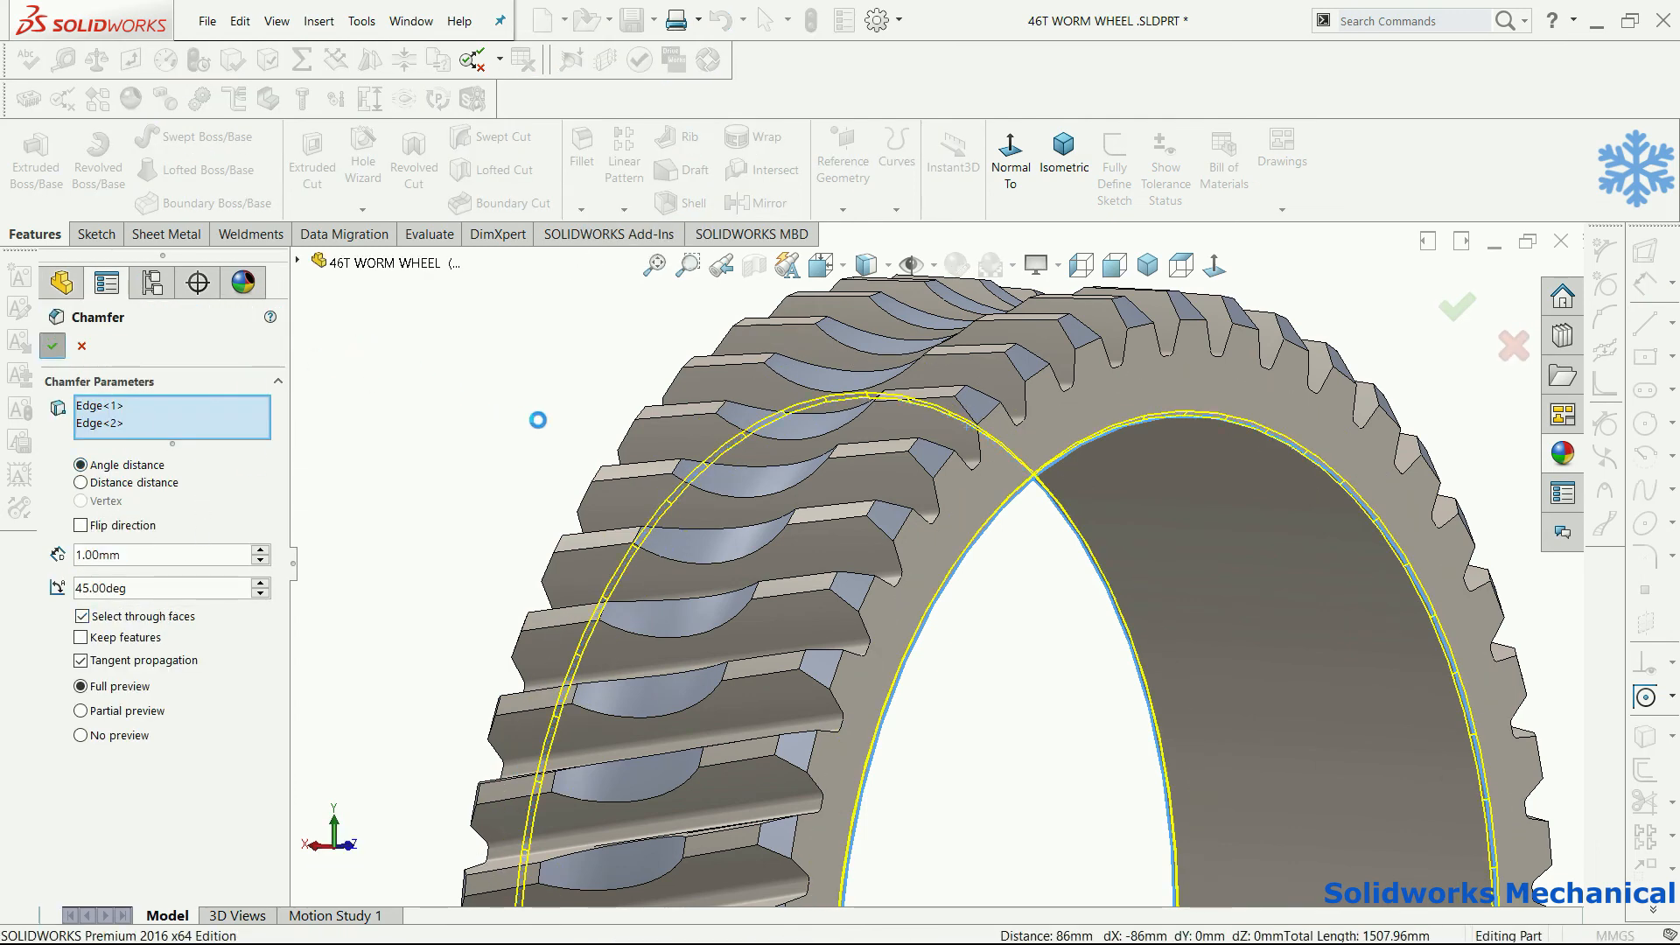
{"action": "middle_click_drag", "start_coordinate": [651, 433], "coordinate": [665, 414]}
{"action": "key", "text": "f"}
{"action": "key", "text": "Escape"}
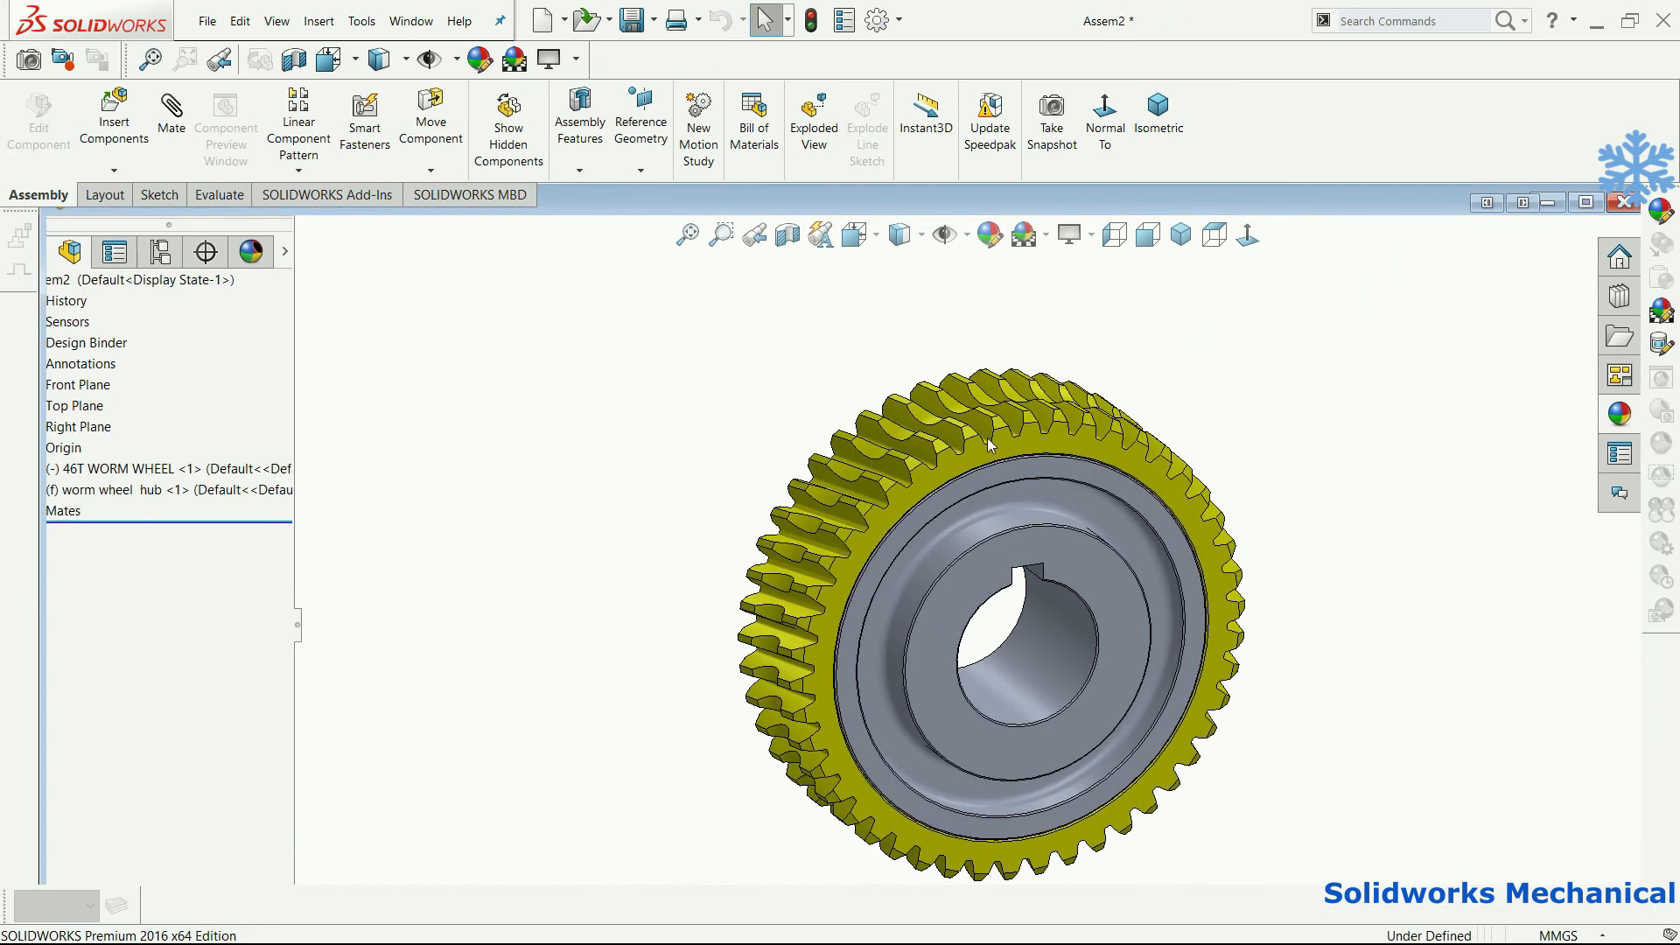
- In the maximized assembly window, change the 46T WORM WHEEL component's color to dark olive yellow
{"action": "scroll", "coordinate": [988, 446], "scroll_direction": "down", "scroll_amount": 2}
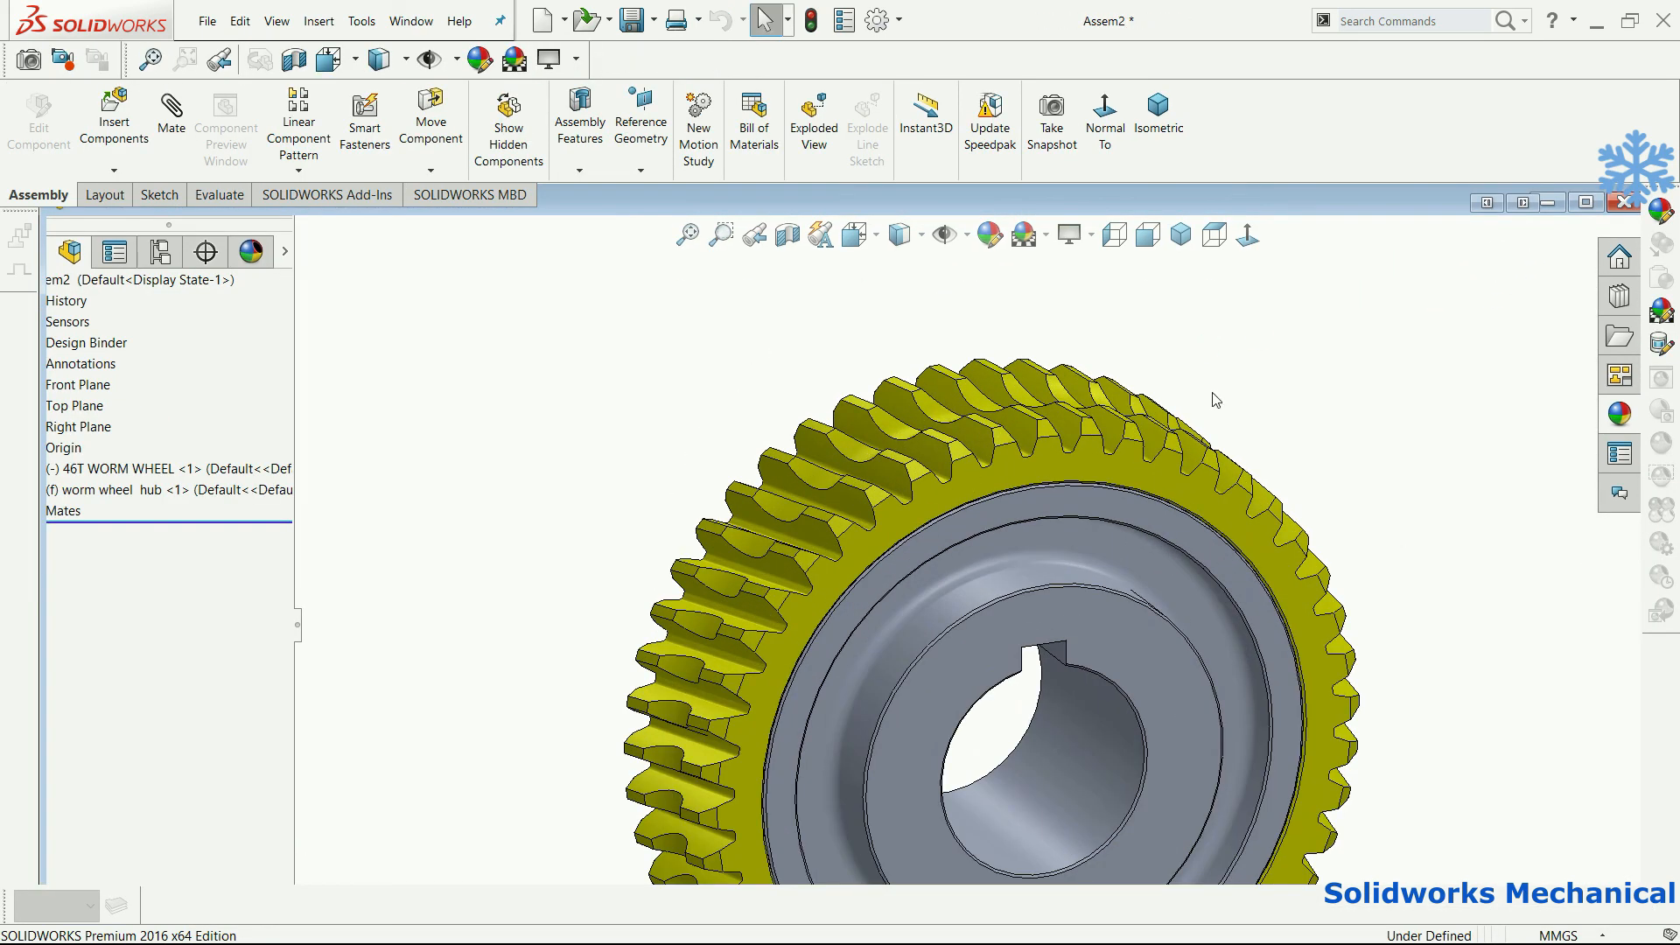
{"action": "left_click", "coordinate": [1586, 203]}
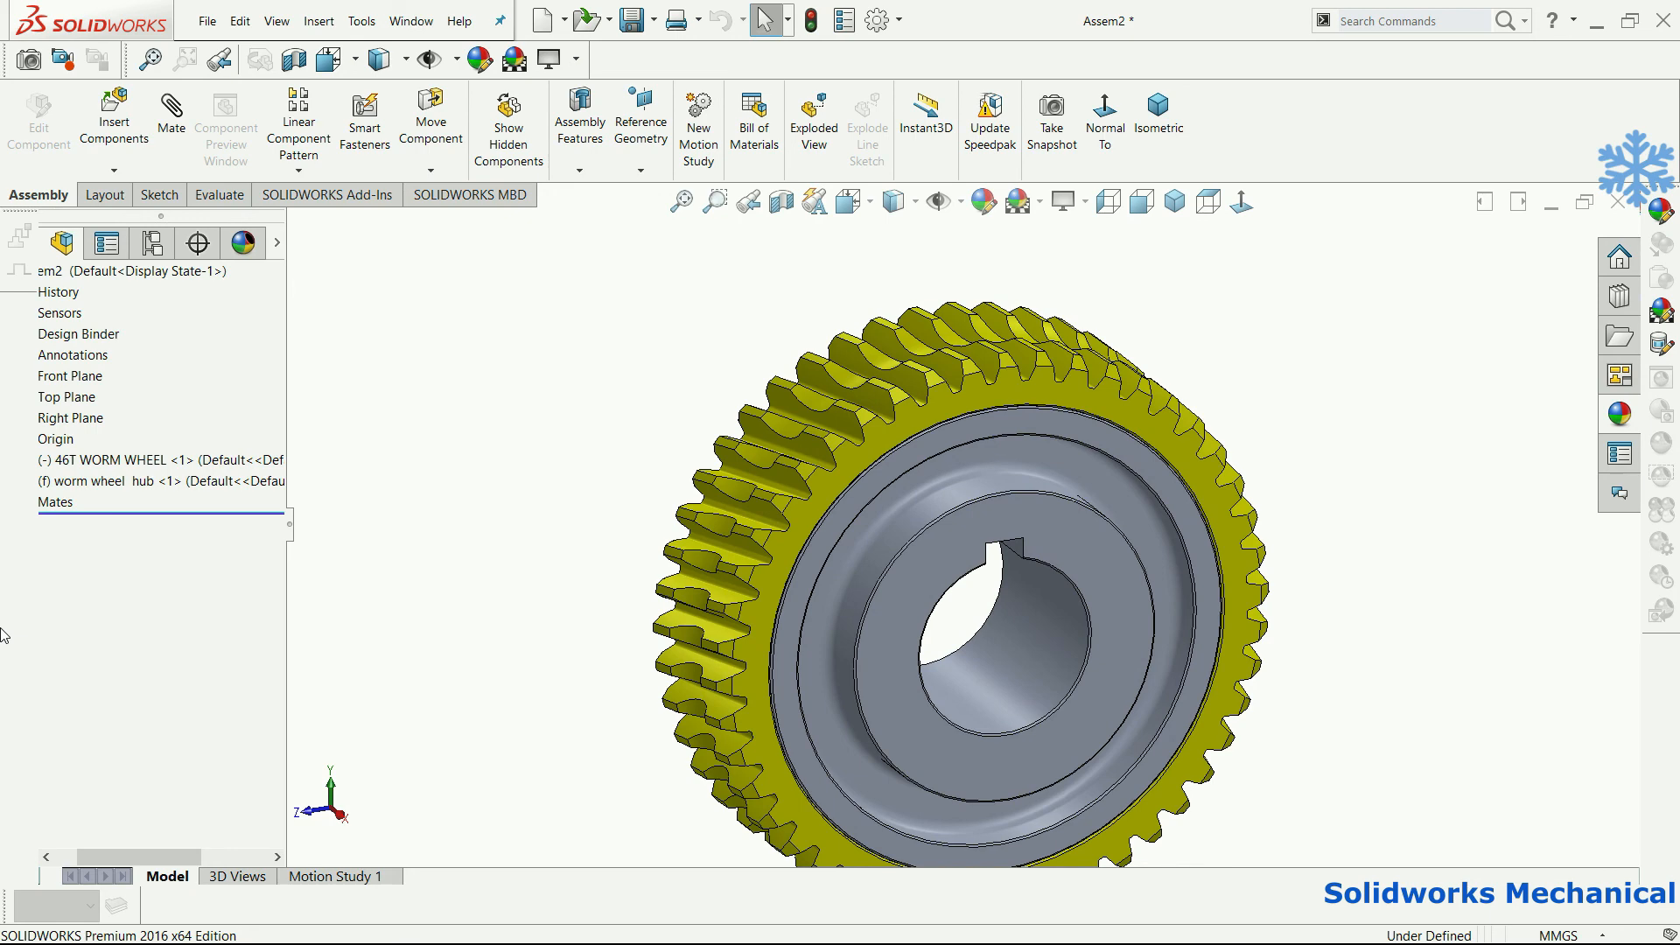
{"action": "left_click", "coordinate": [100, 460]}
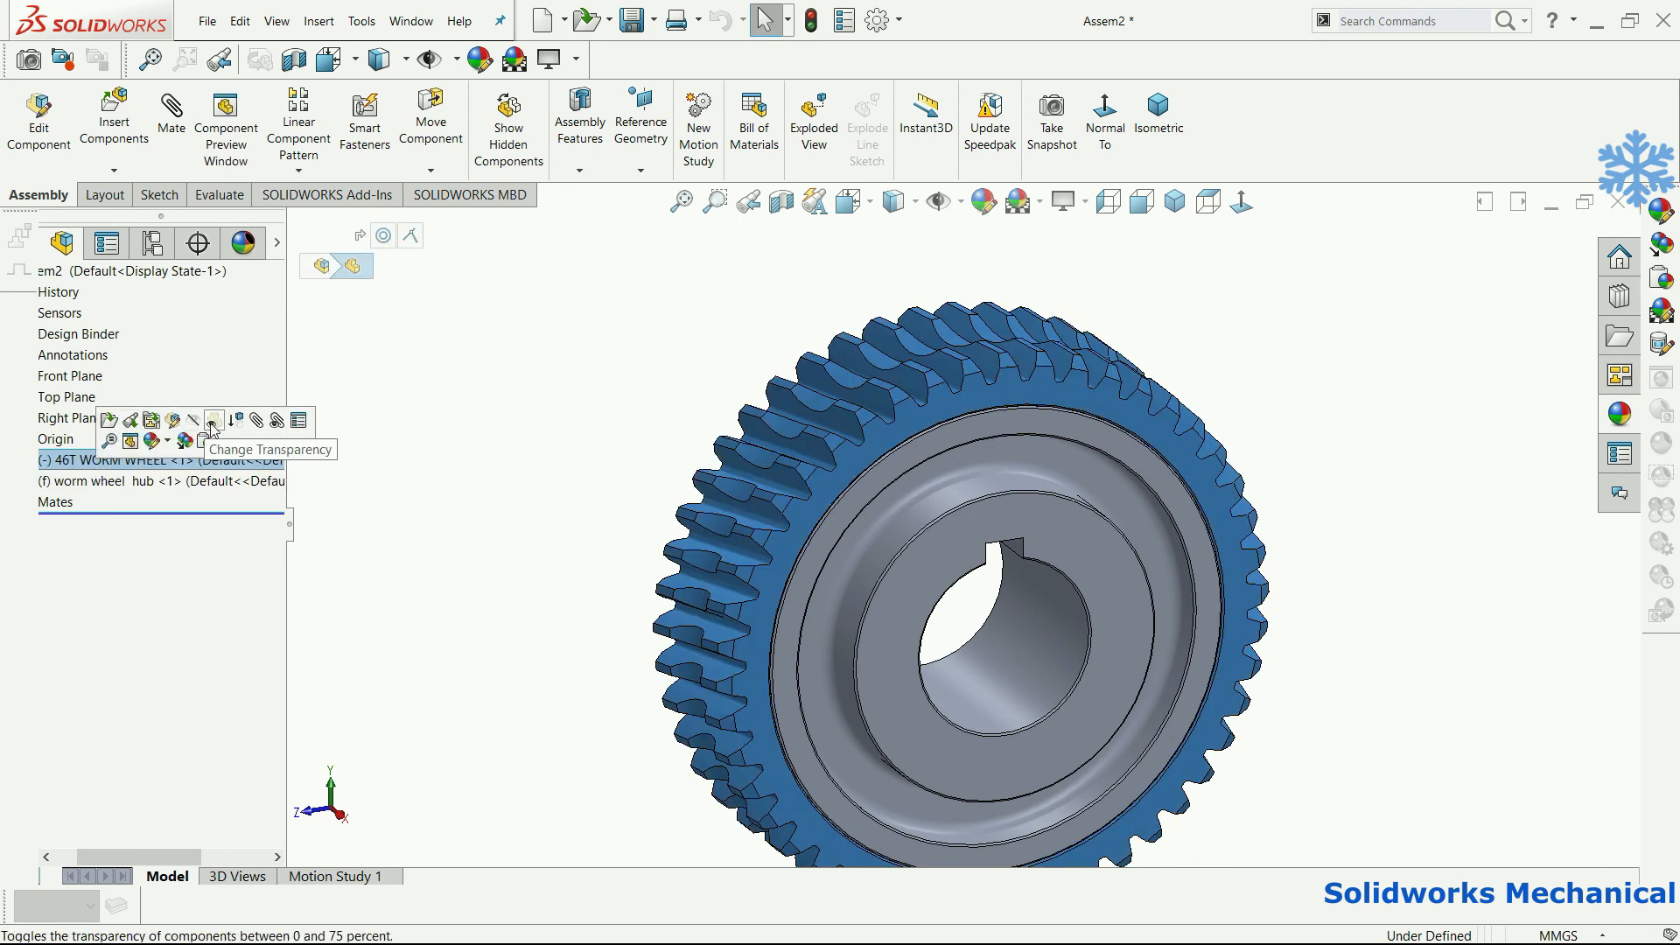
{"action": "left_click", "coordinate": [166, 440]}
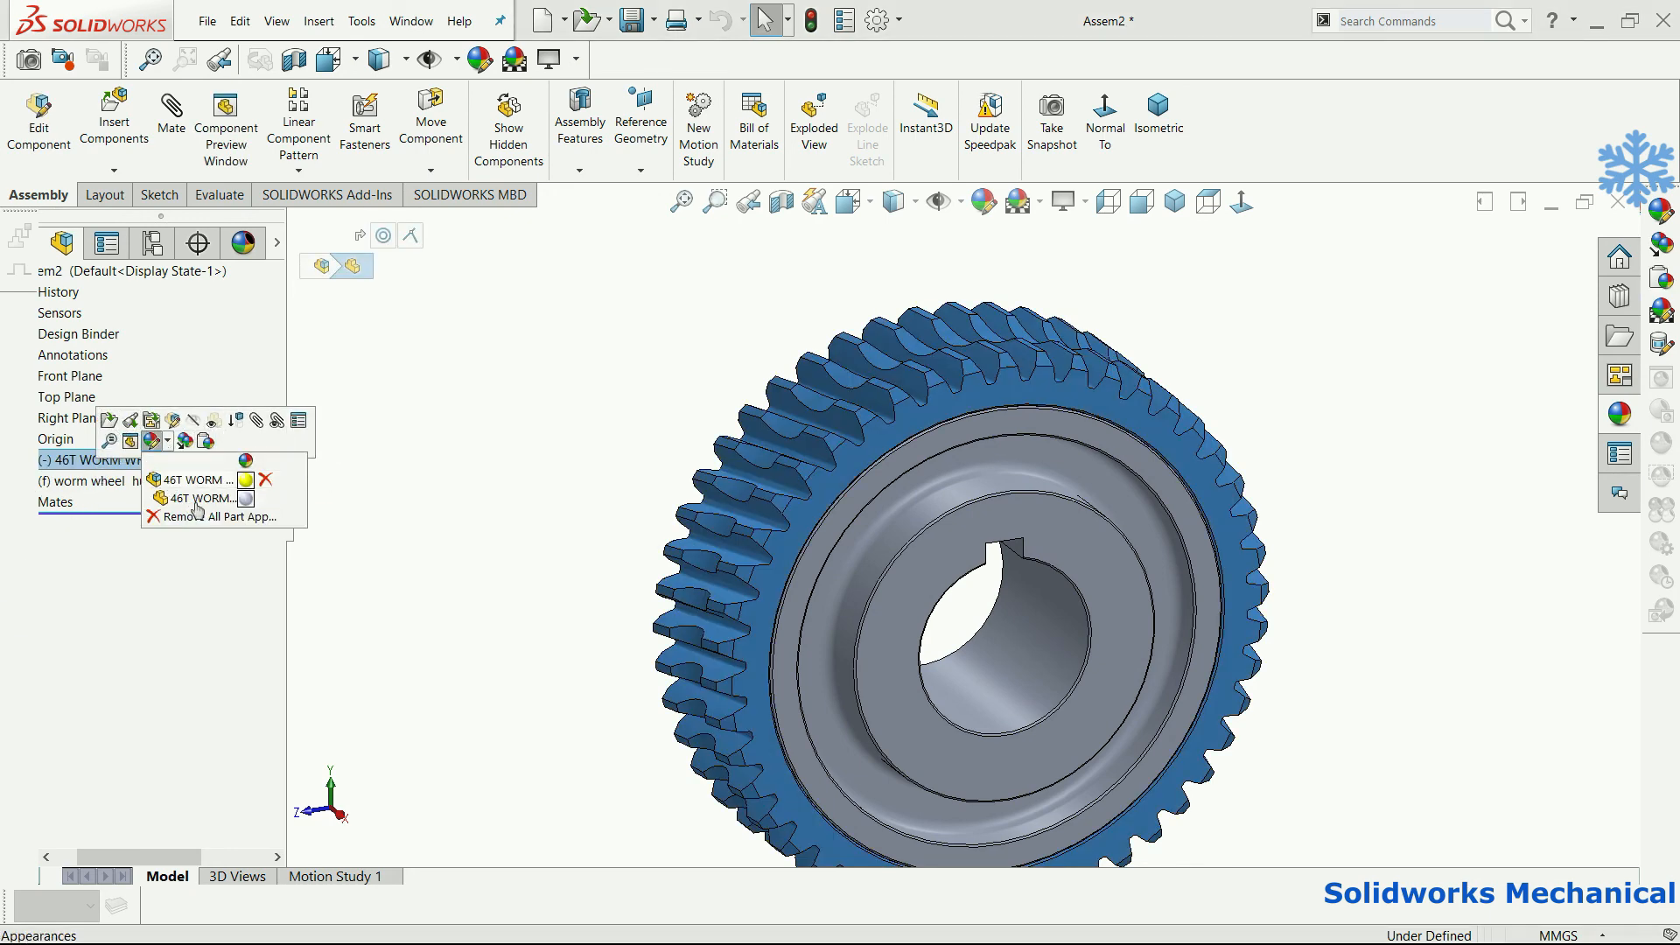
{"action": "left_click", "coordinate": [247, 482]}
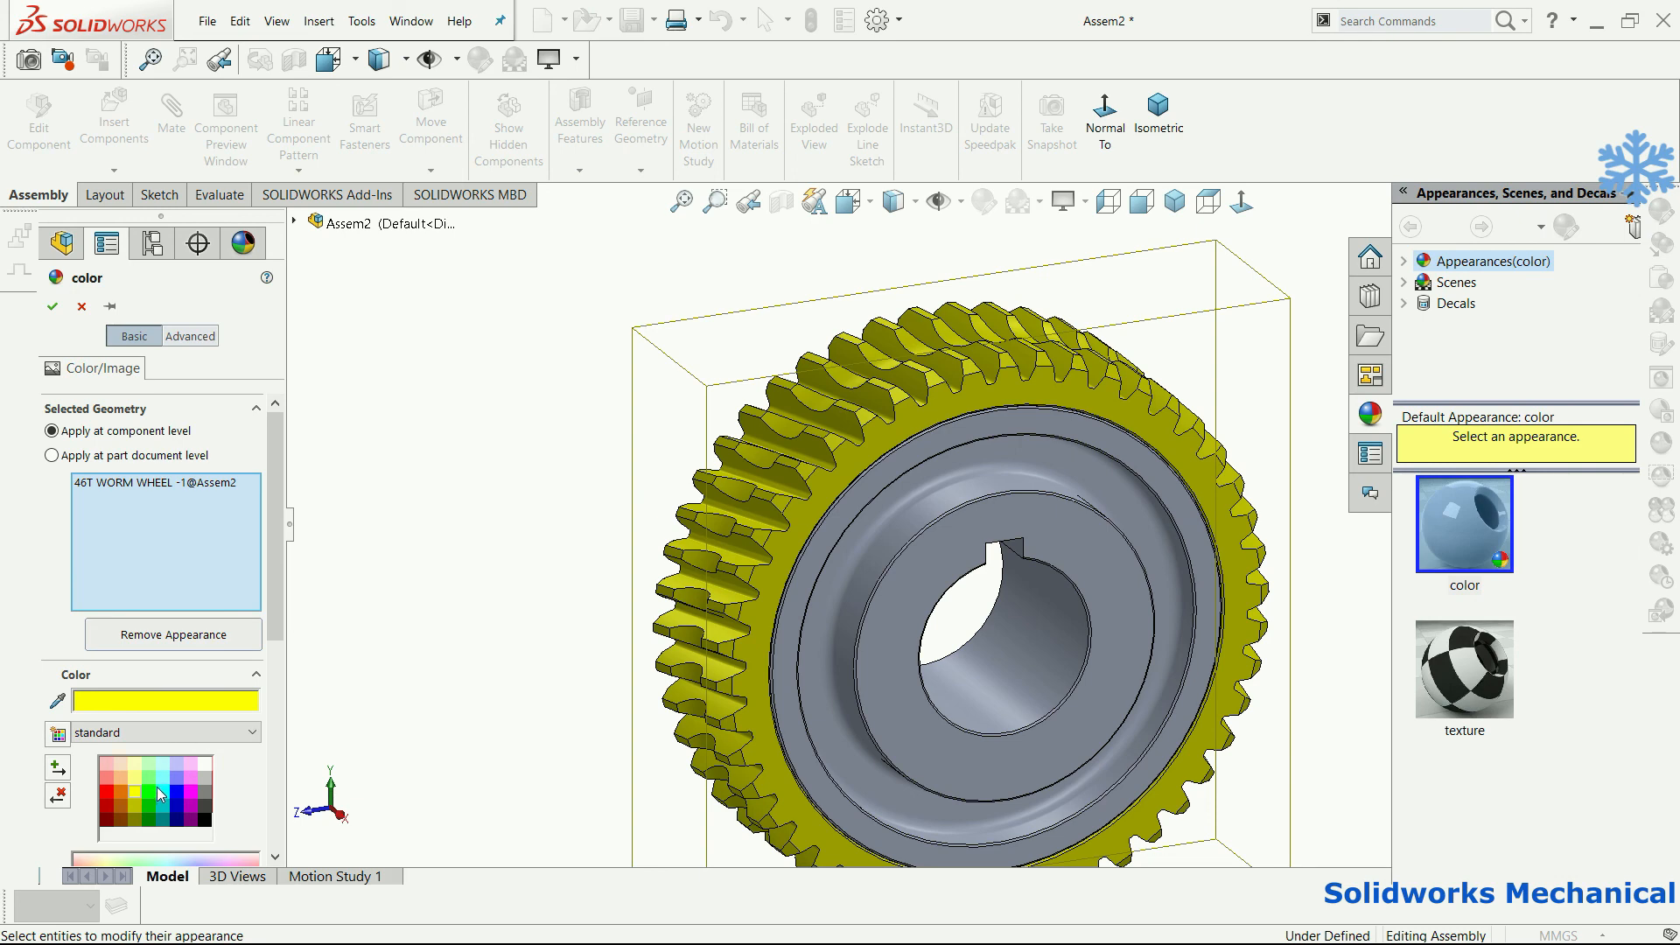
{"action": "left_click", "coordinate": [133, 779]}
{"action": "left_click", "coordinate": [135, 789]}
{"action": "left_click", "coordinate": [135, 805]}
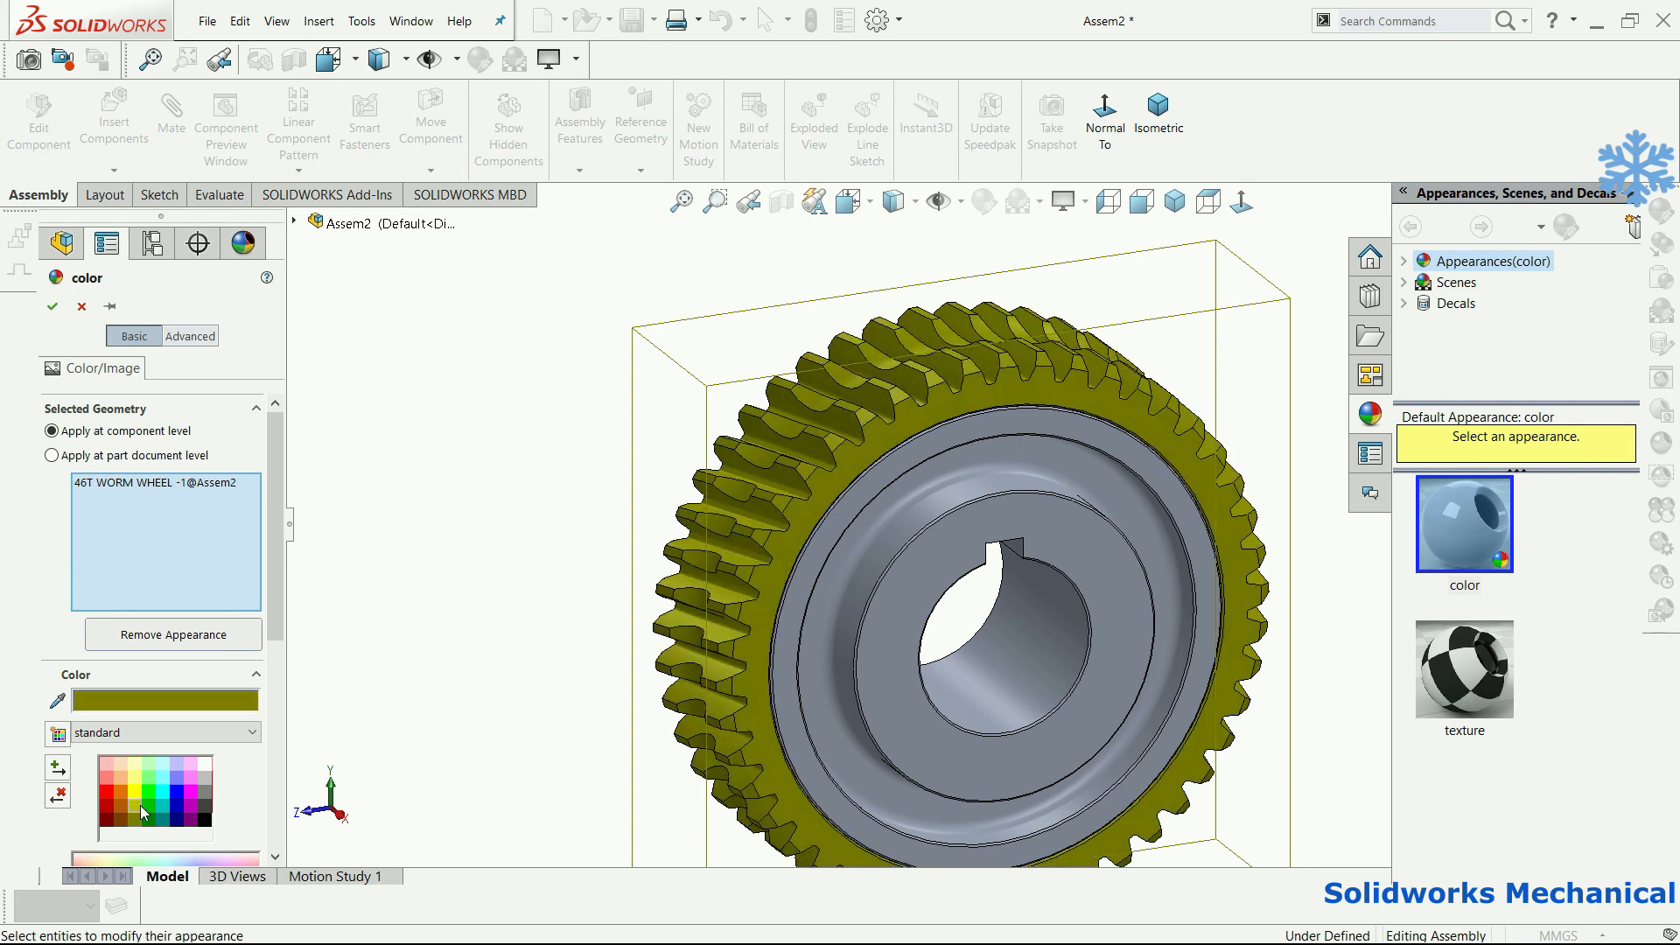
{"action": "left_click", "coordinate": [53, 307]}
- Try other background scenes on the assembly and finish with a plain white background
{"action": "key", "text": "f"}
{"action": "middle_click_drag", "start_coordinate": [1248, 389], "coordinate": [1207, 356]}
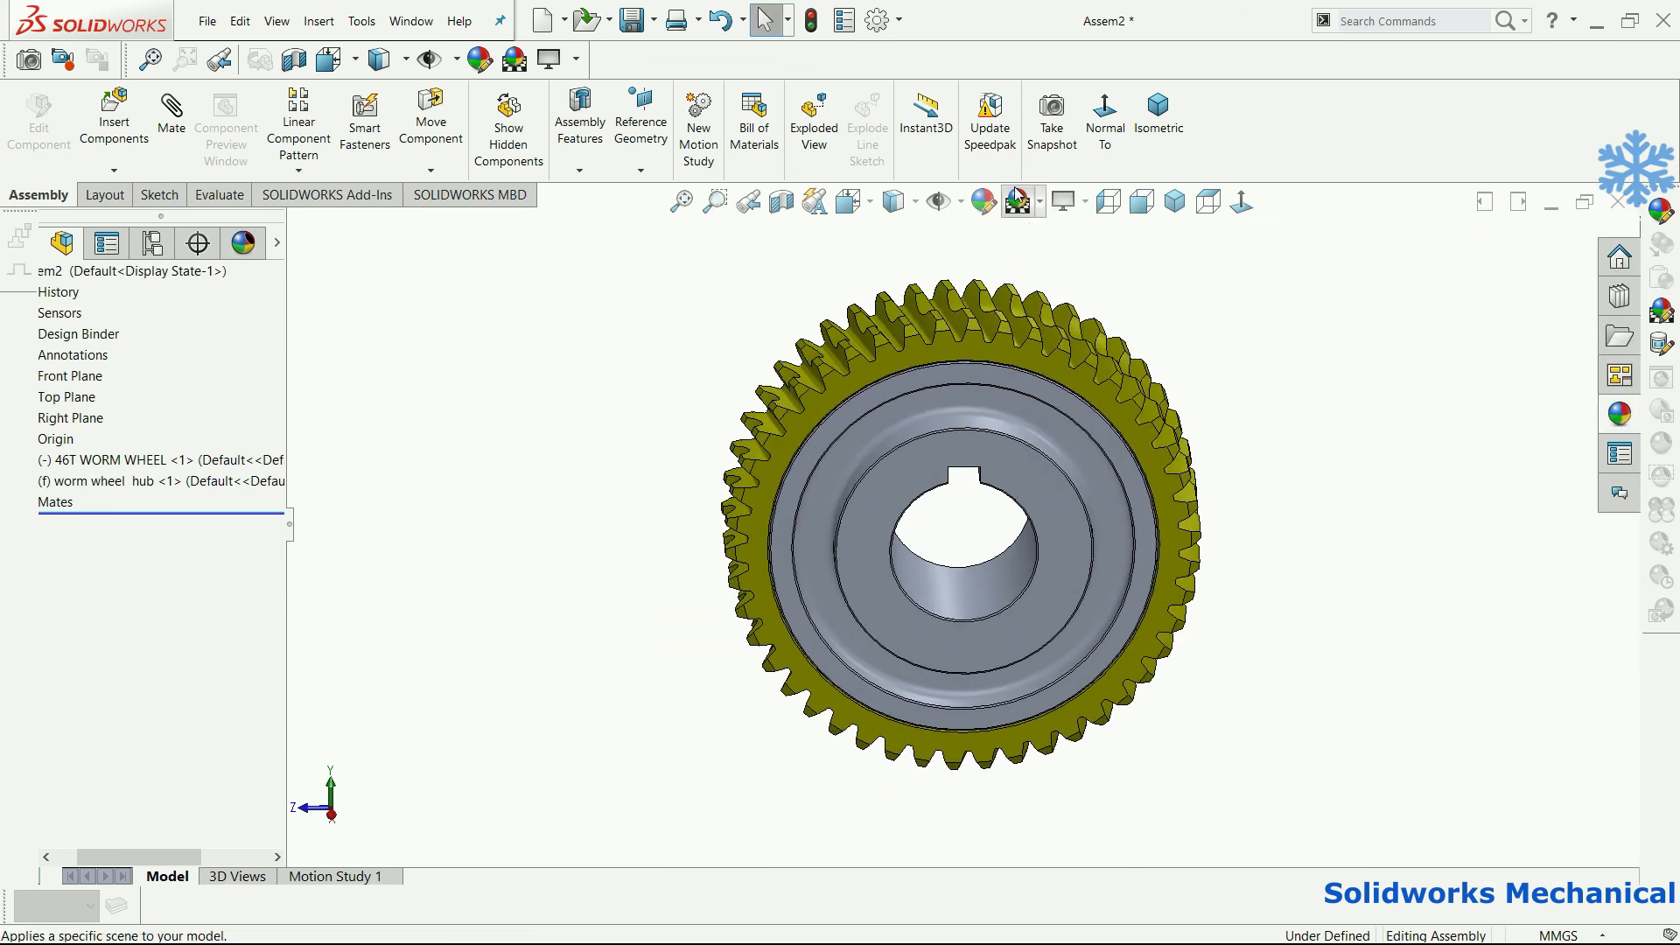
{"action": "left_click", "coordinate": [1018, 199]}
{"action": "left_click", "coordinate": [987, 544]}
{"action": "left_click", "coordinate": [1039, 202]}
{"action": "left_click", "coordinate": [1085, 425]}
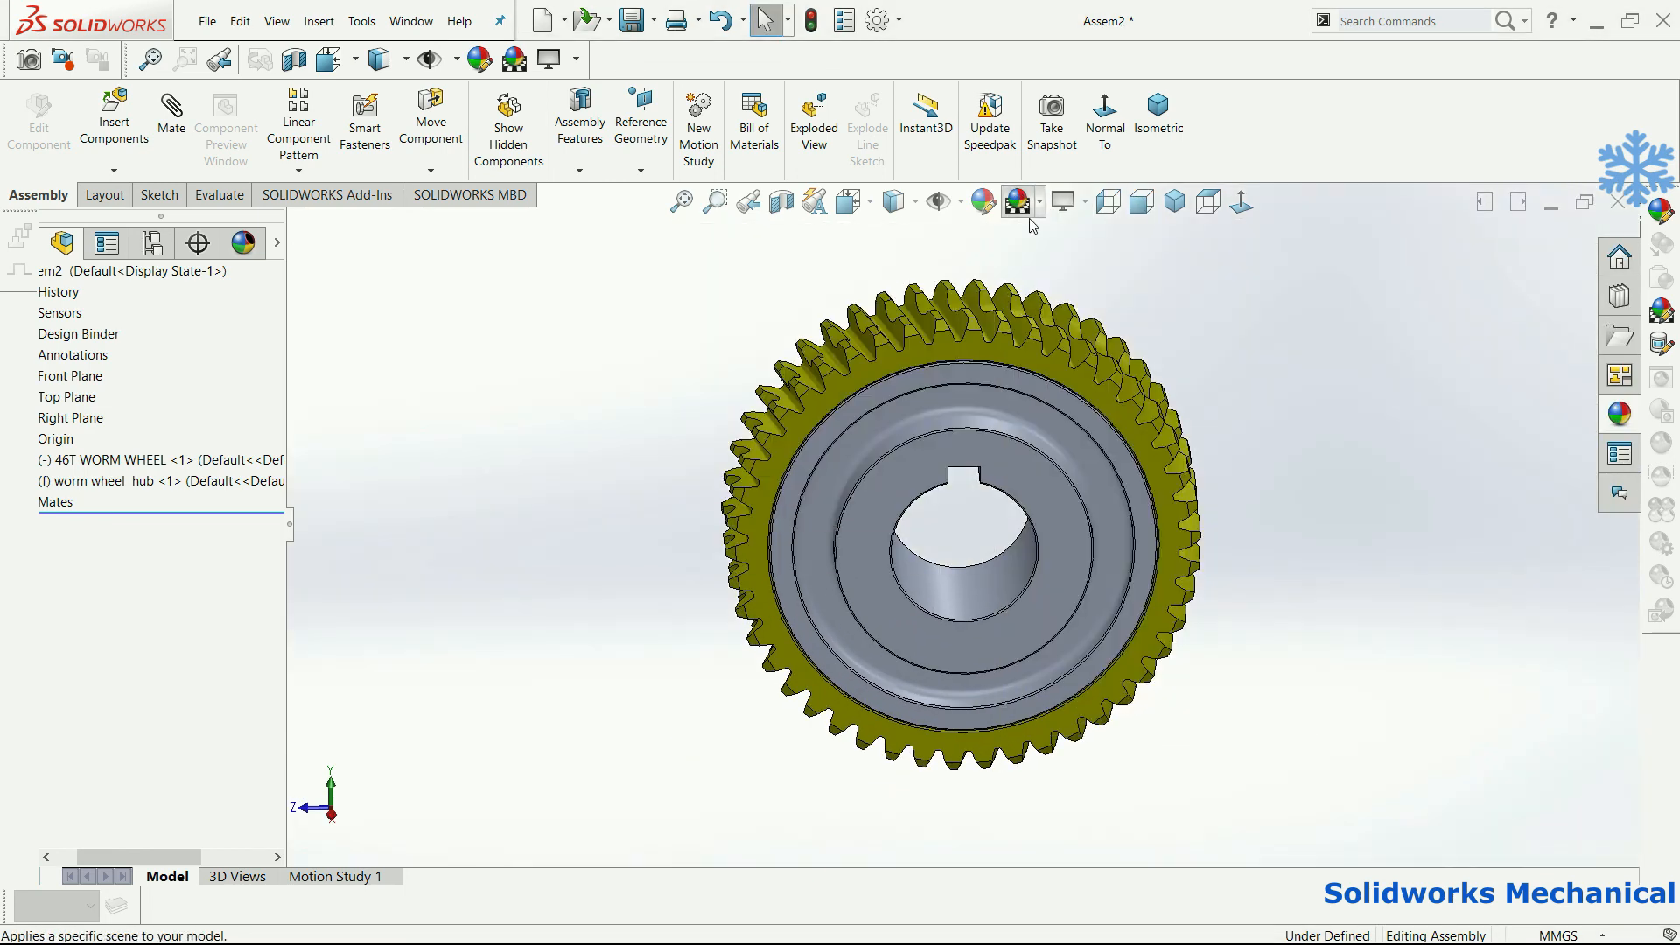
{"action": "left_click", "coordinate": [1039, 202]}
{"action": "left_click", "coordinate": [1125, 537]}
{"action": "left_click", "coordinate": [1084, 203]}
{"action": "left_click", "coordinate": [1138, 225]}
- Examine the finished worm wheel from several angles, including the hub and the grooved teeth on the rim
{"action": "left_click", "coordinate": [1176, 203]}
{"action": "middle_click_drag", "start_coordinate": [1228, 427], "coordinate": [990, 476]}
{"action": "scroll", "coordinate": [990, 476], "scroll_direction": "down", "scroll_amount": 4}
{"action": "middle_click_drag", "start_coordinate": [869, 549], "coordinate": [604, 630]}
{"action": "scroll", "coordinate": [611, 686], "scroll_direction": "up", "scroll_amount": 4}
{"action": "middle_click_drag", "start_coordinate": [1393, 477], "coordinate": [1226, 379]}
{"action": "scroll", "coordinate": [964, 607], "scroll_direction": "down", "scroll_amount": 4}
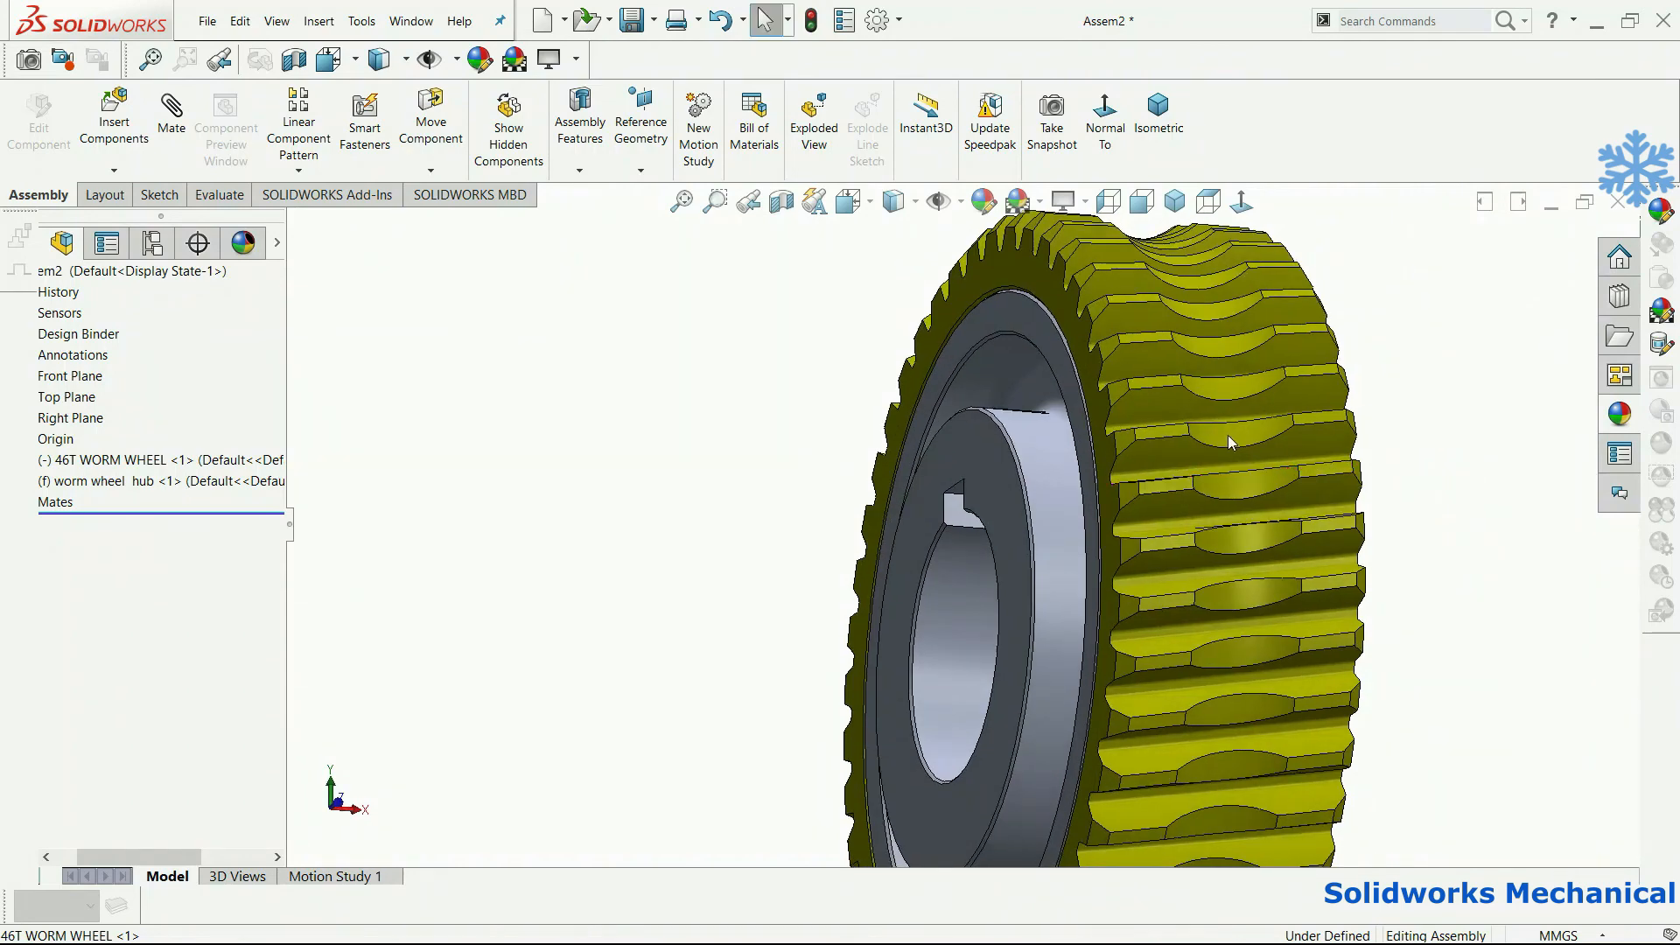